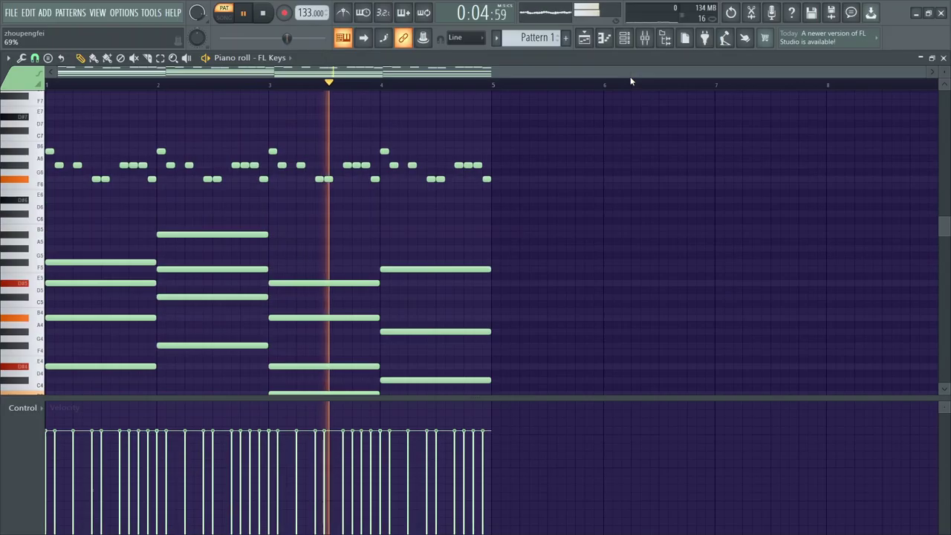
Add a Serum instrument channel to the channel rack, close its plugin window and stop playback.
left_click(627, 41)
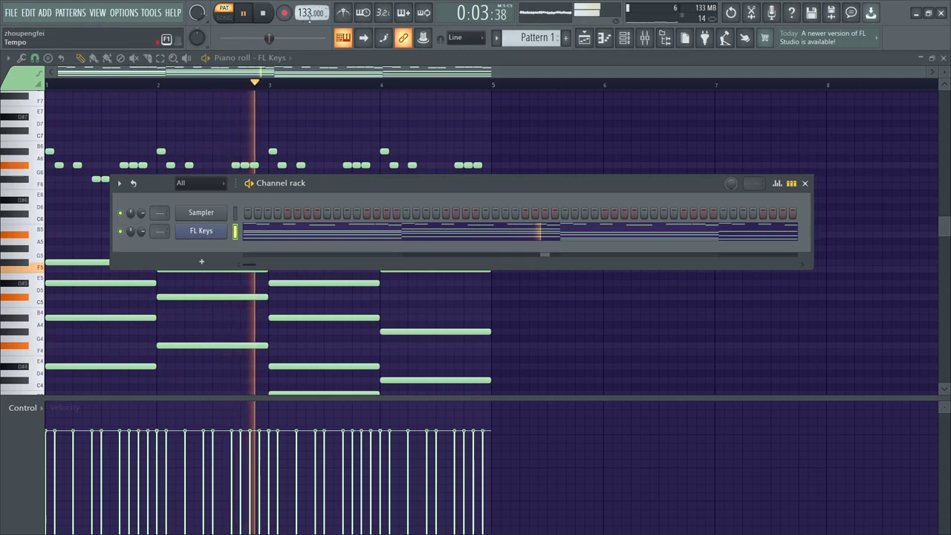
left_click(220, 261)
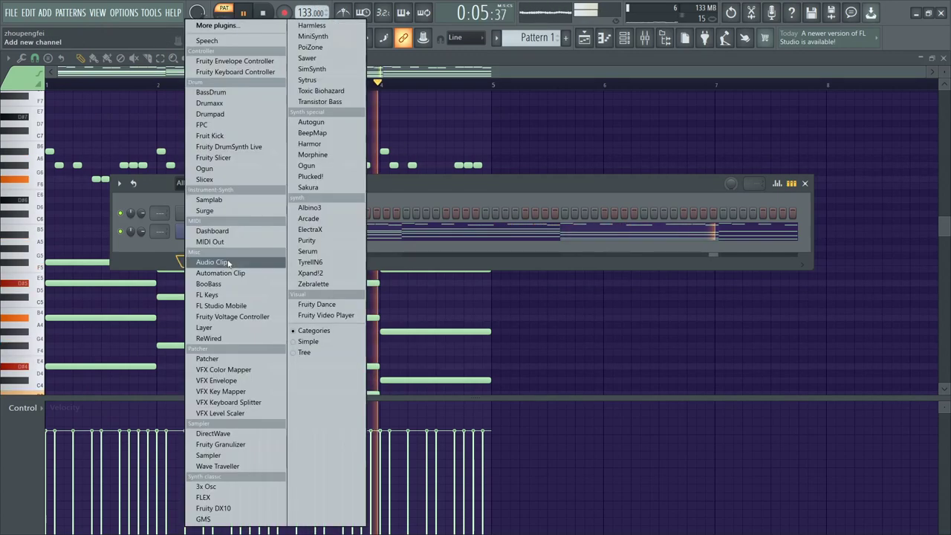
left_click(340, 251)
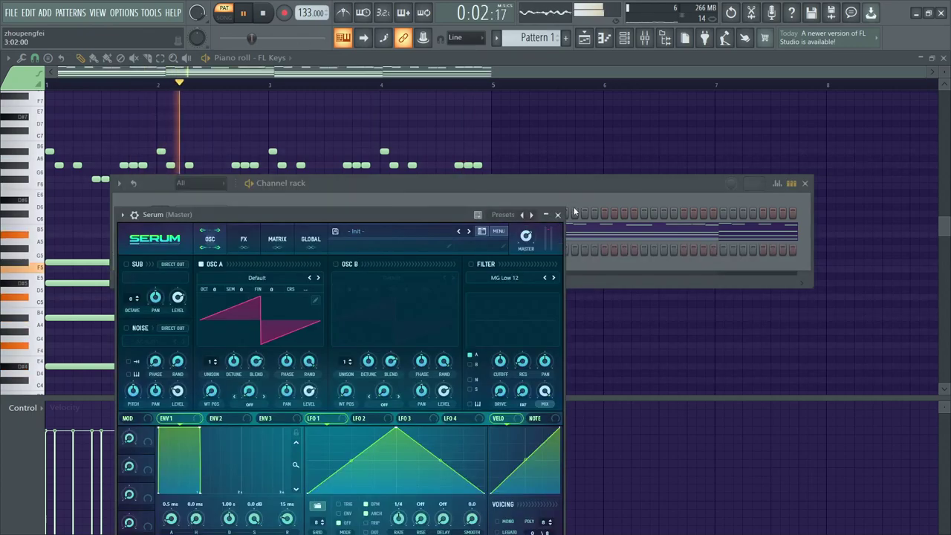
left_click(561, 211)
key("space")
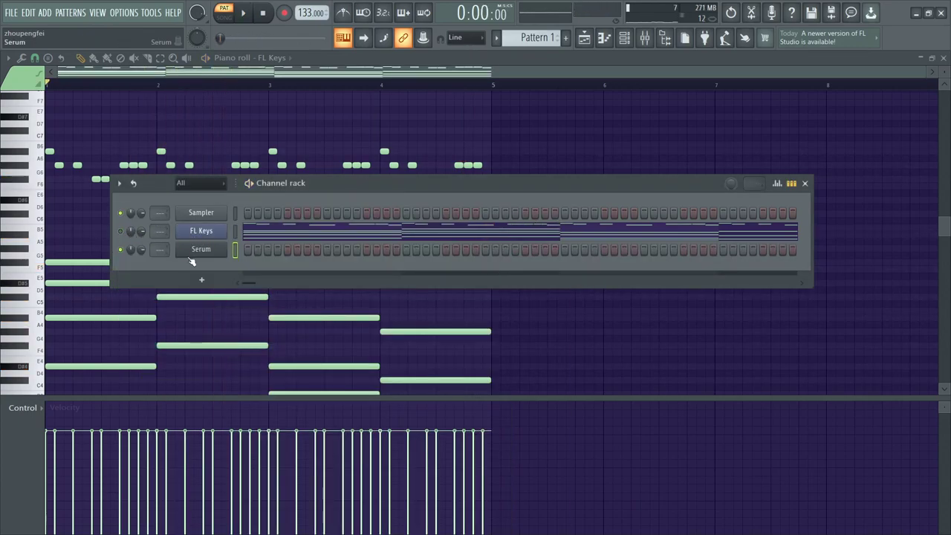
Browse Serum's preset banks and load the preset "SY this is a piano right".
left_click(191, 254)
left_click(361, 237)
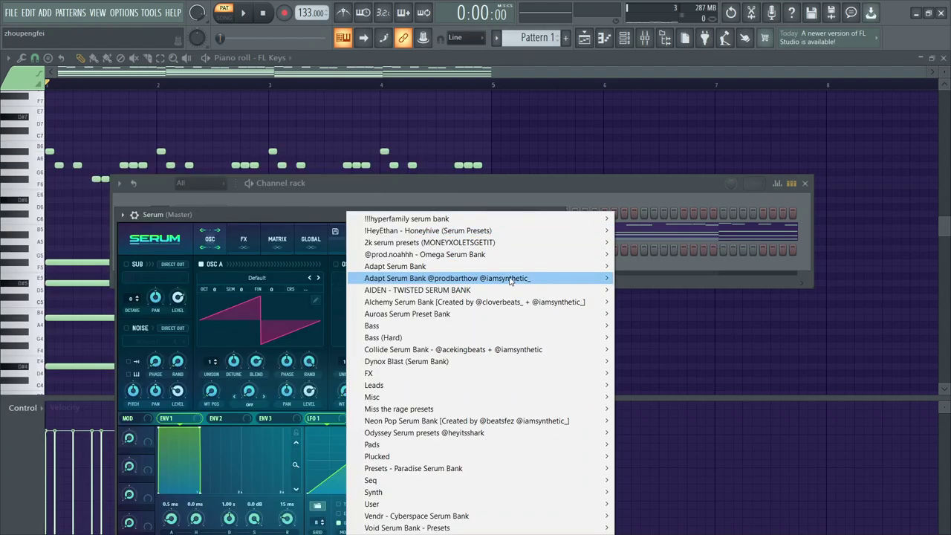
mouse_move(496, 282)
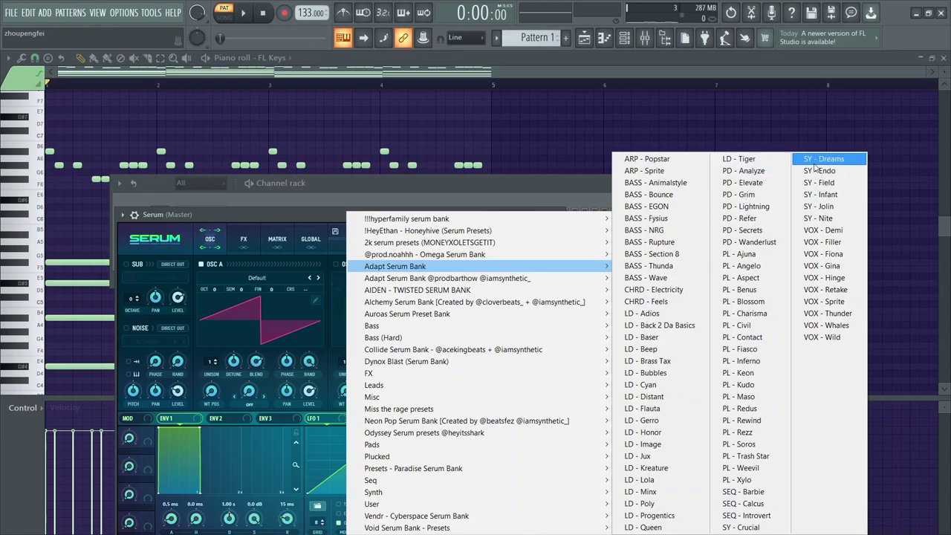
mouse_move(418, 244)
mouse_move(416, 220)
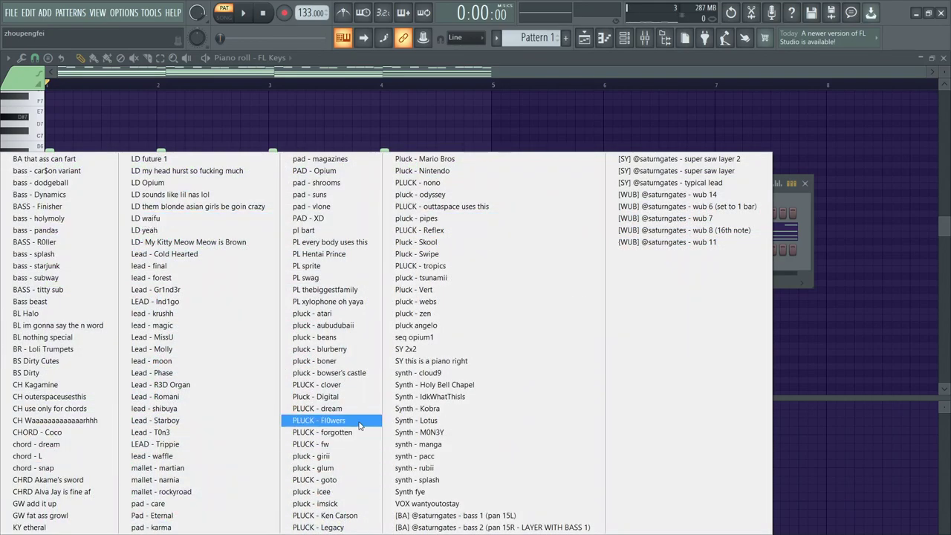
left_click(425, 361)
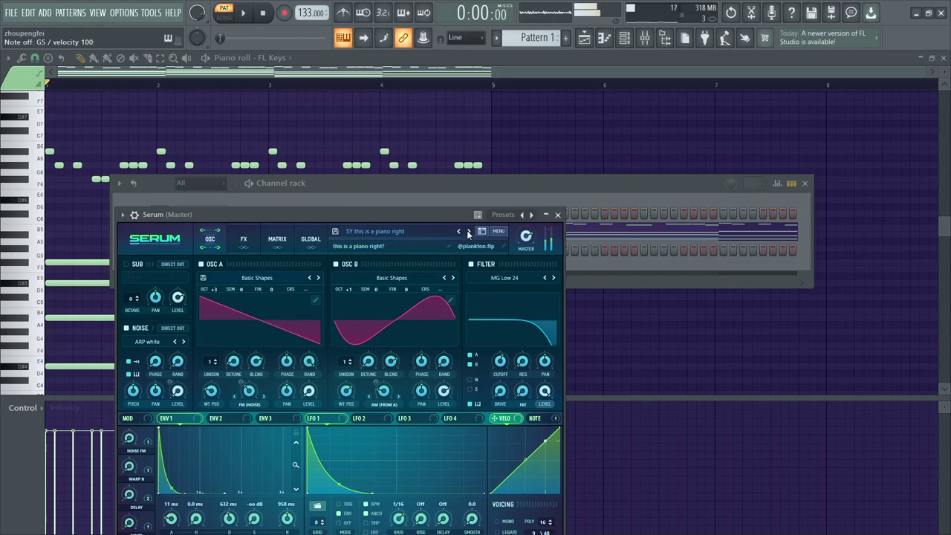
Step forward through the Serum presets while test-playing chords, settle on "Synth - IdkWhatThisIs" and close Serum.
left_click(468, 233)
left_click(459, 387)
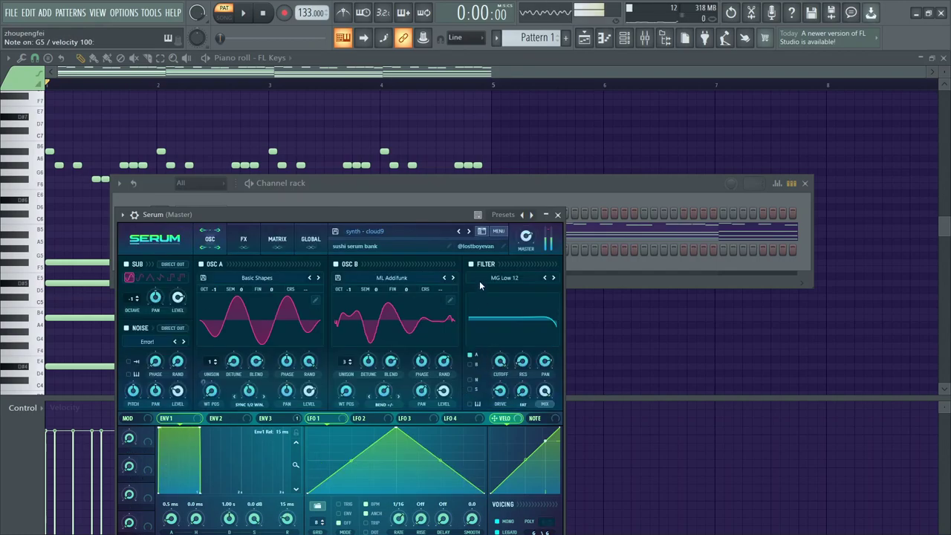
left_click_drag(447, 217, 434, 134)
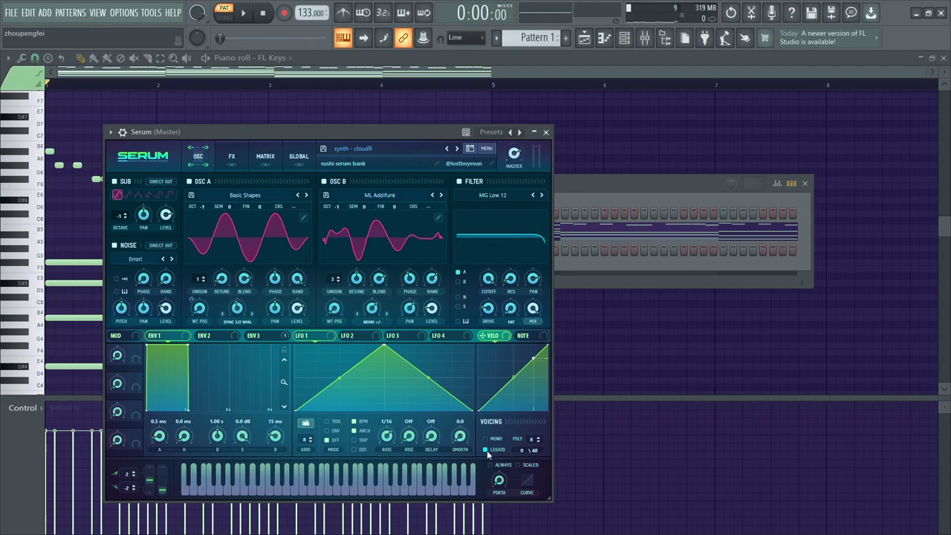
key("q")
key("e")
key("t")
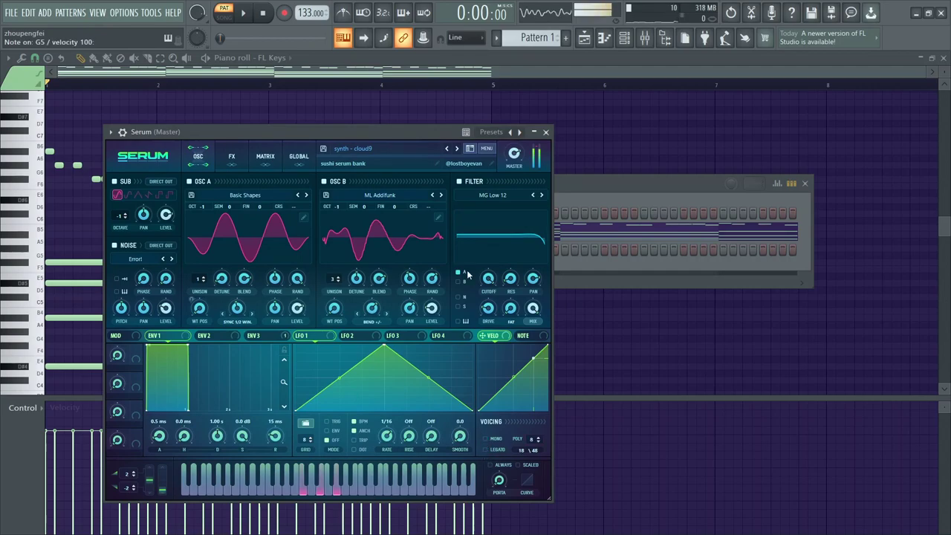
left_click(458, 151)
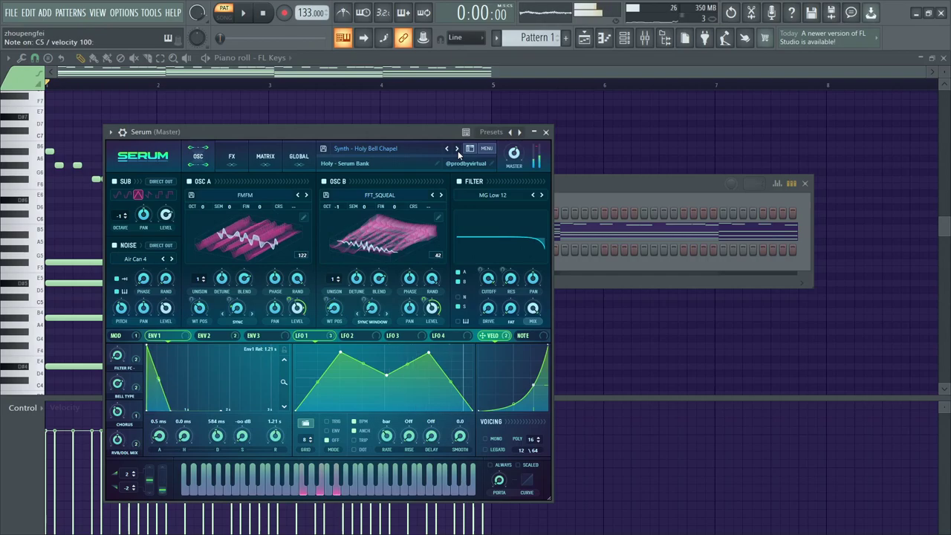
left_click(457, 149)
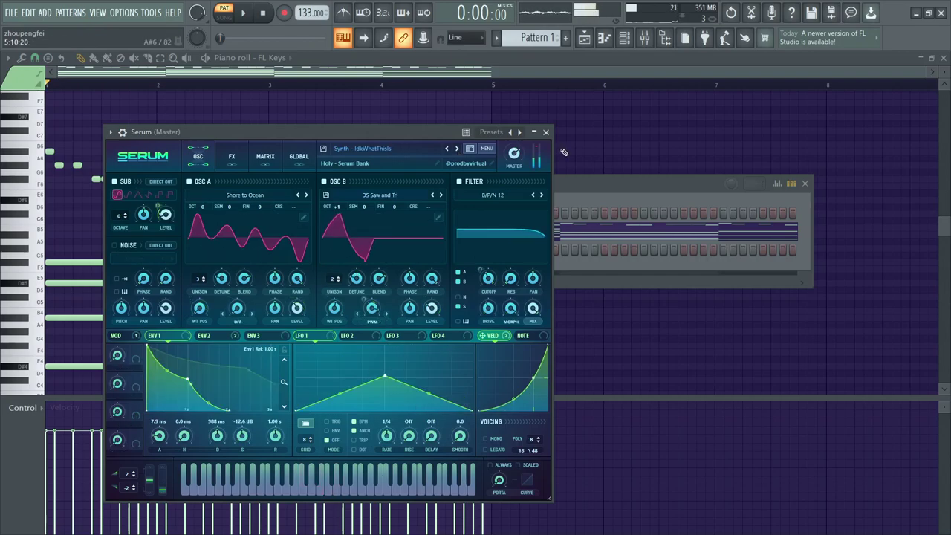
left_click(546, 132)
Copy the FL Keys notes and paste them into the Serum channel, playing them briefly.
right_click(223, 225)
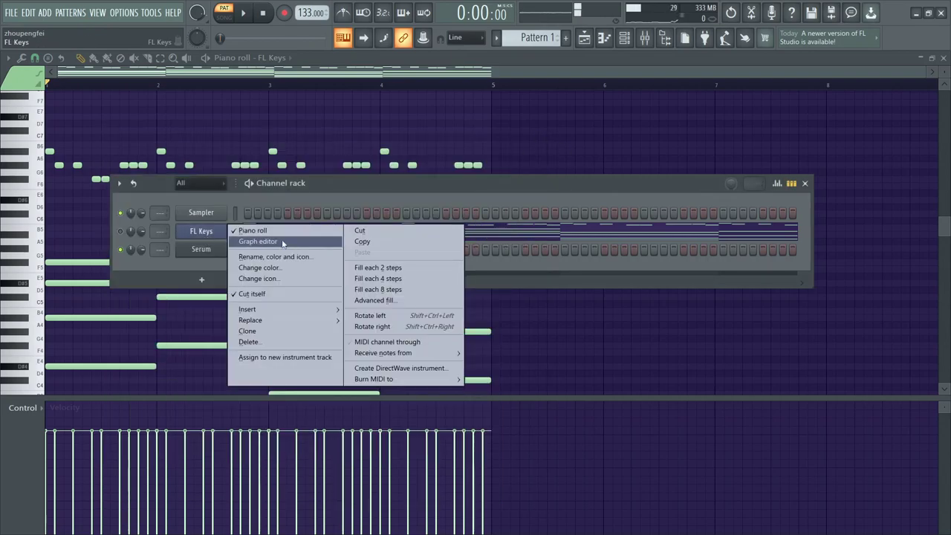
left_click(362, 239)
right_click(223, 245)
left_click(362, 270)
key("space")
key("space")
key("F6")
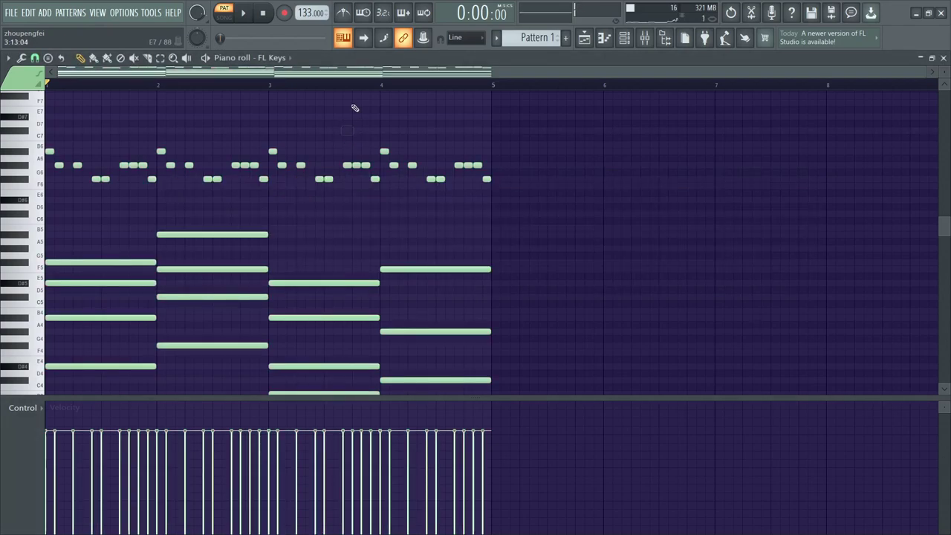
Delete the upper melody notes from Serum's piano roll so only the long chords remain, and play the result.
left_click(271, 57)
left_click(297, 102)
left_click_drag(582, 92, 46, 191)
key("Delete")
key("space")
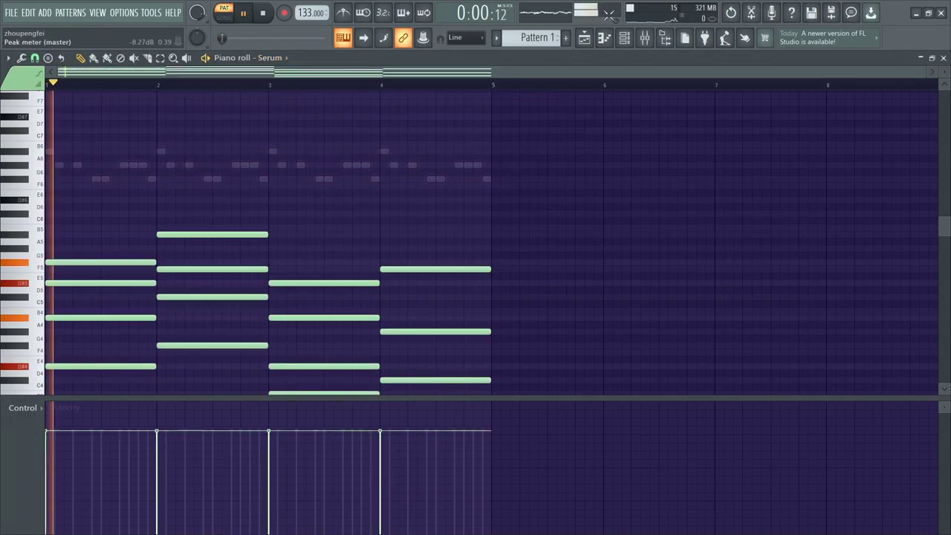
key("F6")
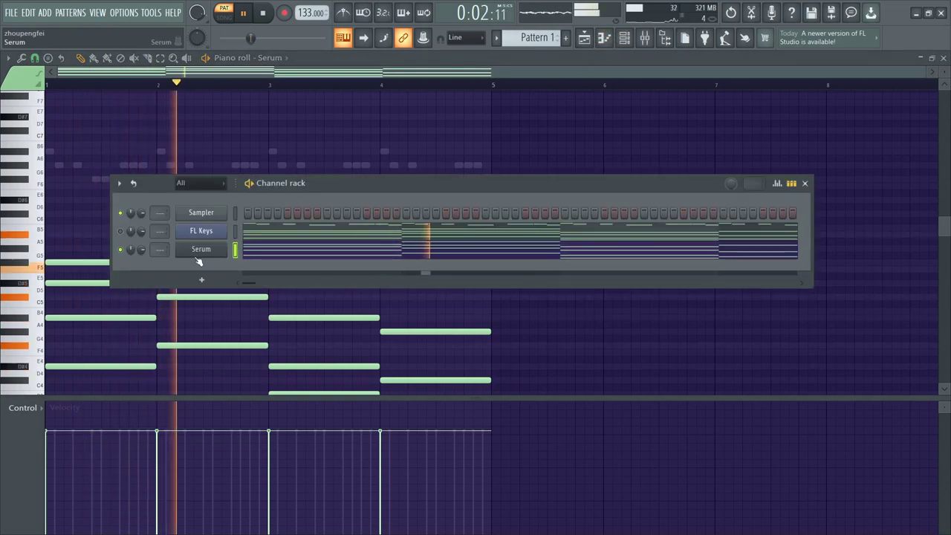
key("space")
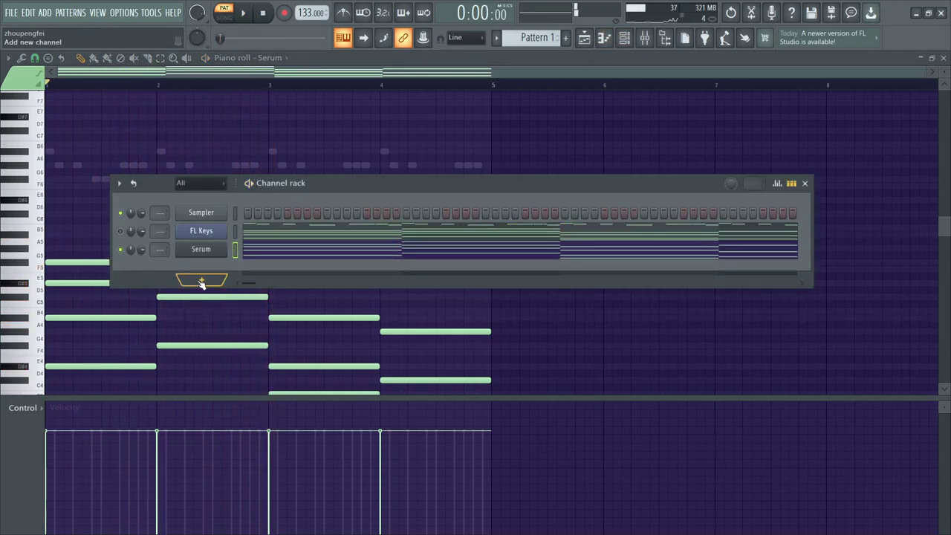
Search the full generator plugin list for "sur" and add Surge as a new channel.
left_click(201, 282)
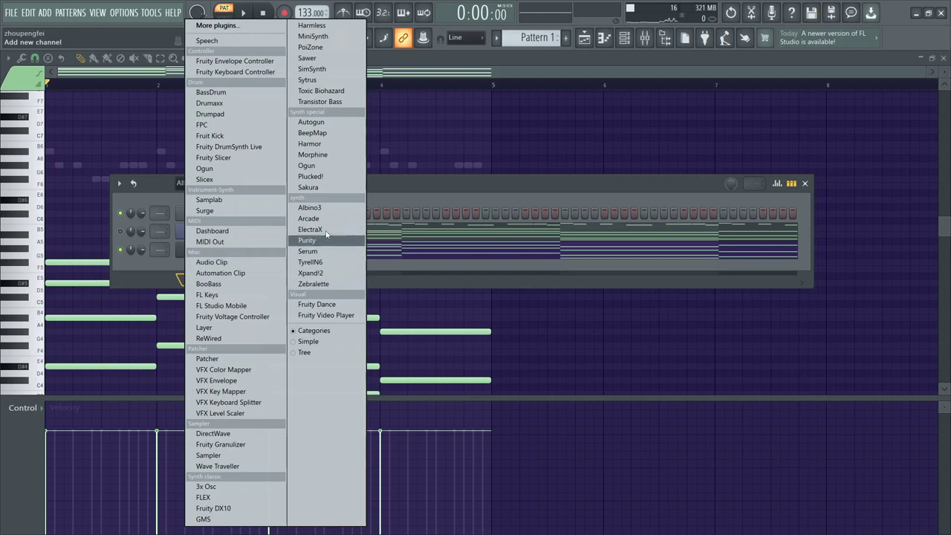
left_click(217, 26)
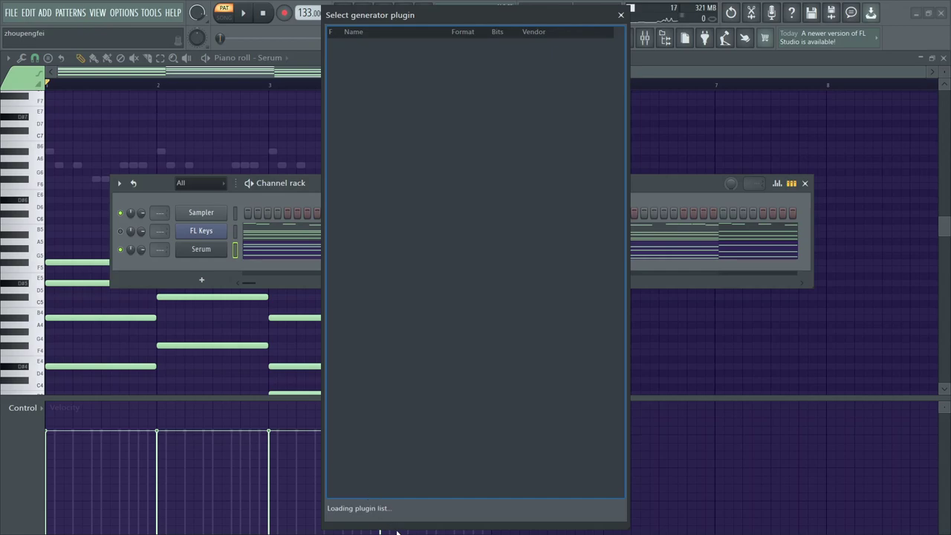
left_click(443, 509)
type("sur")
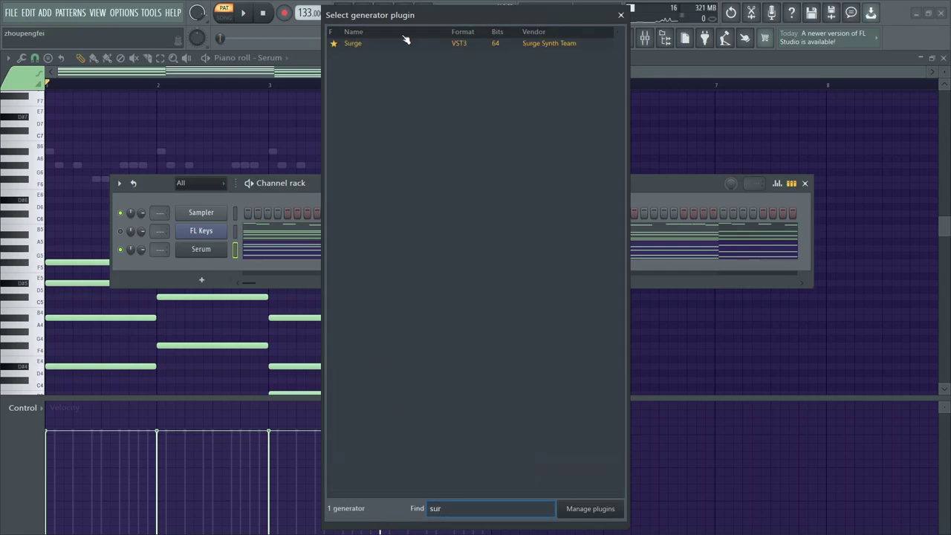
key("Return")
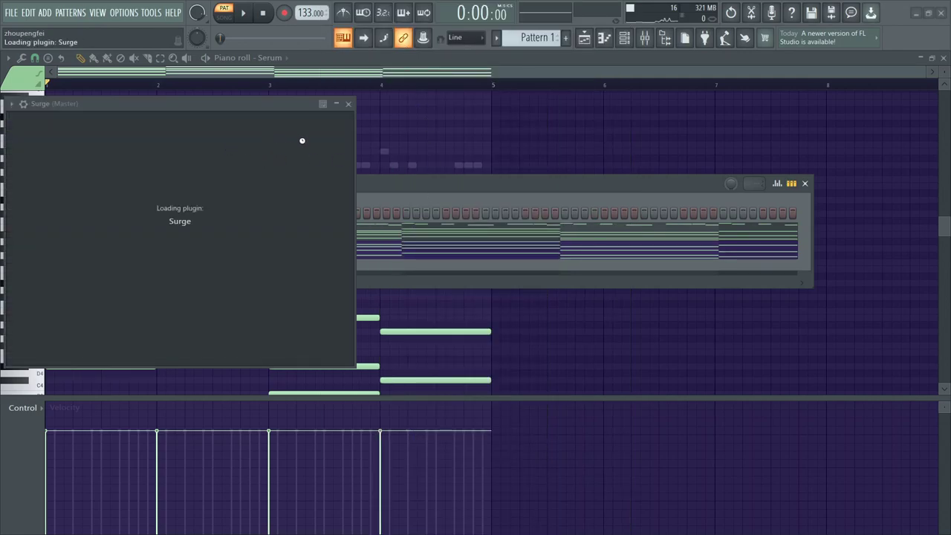
Try Surge's Polysynths patches from 1804 through Anthemish 2, test-playing them.
left_click(188, 127)
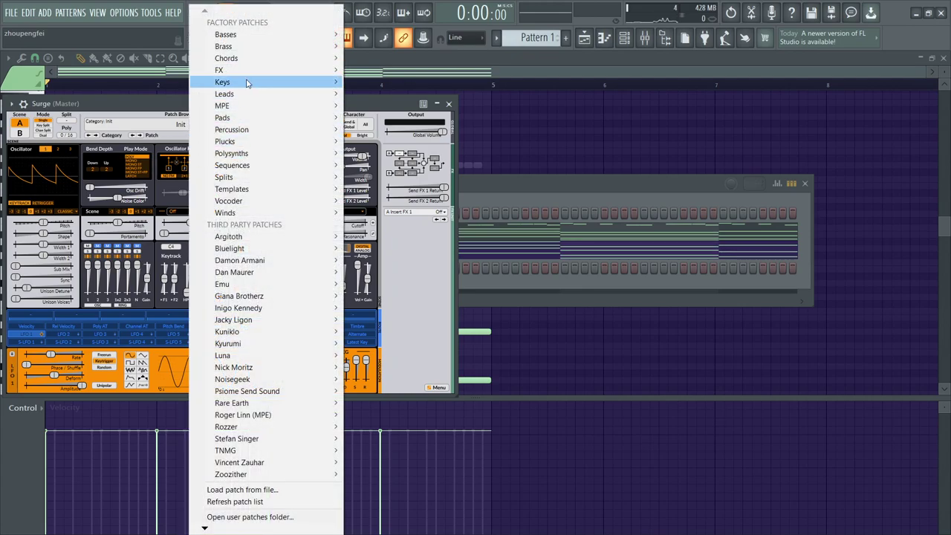
mouse_move(247, 84)
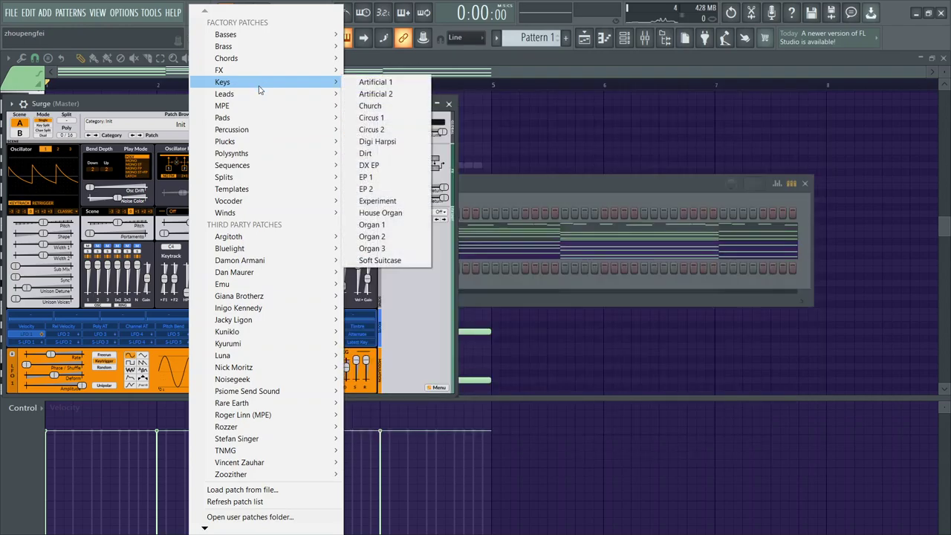
mouse_move(313, 153)
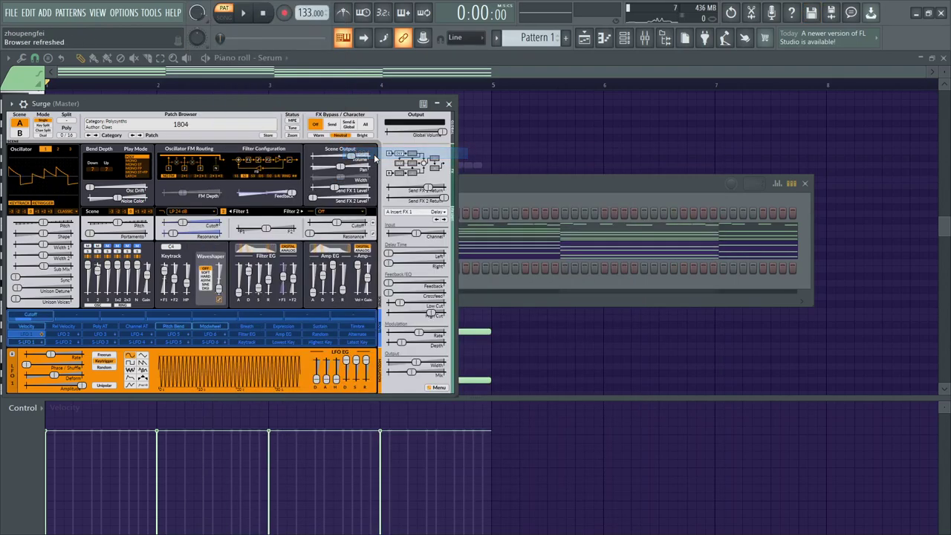
left_click(377, 155)
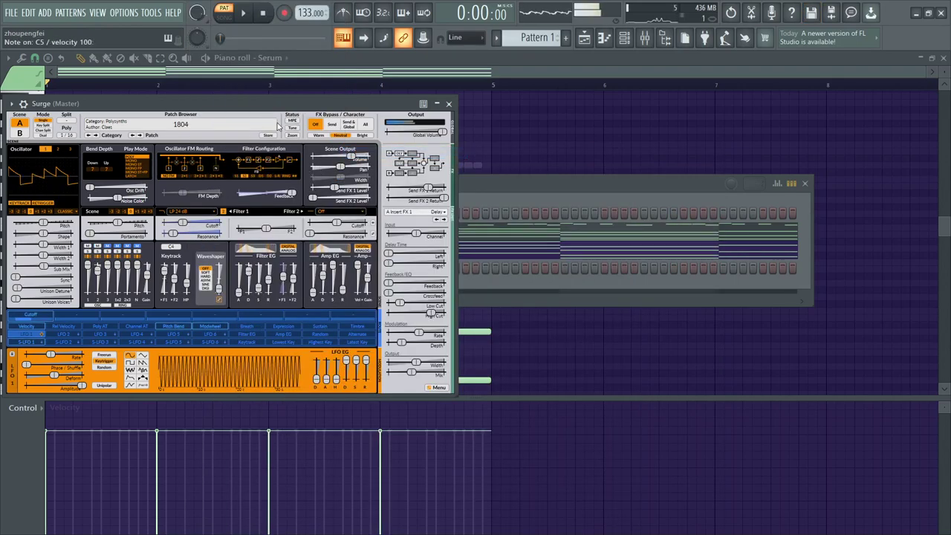
left_click(145, 137)
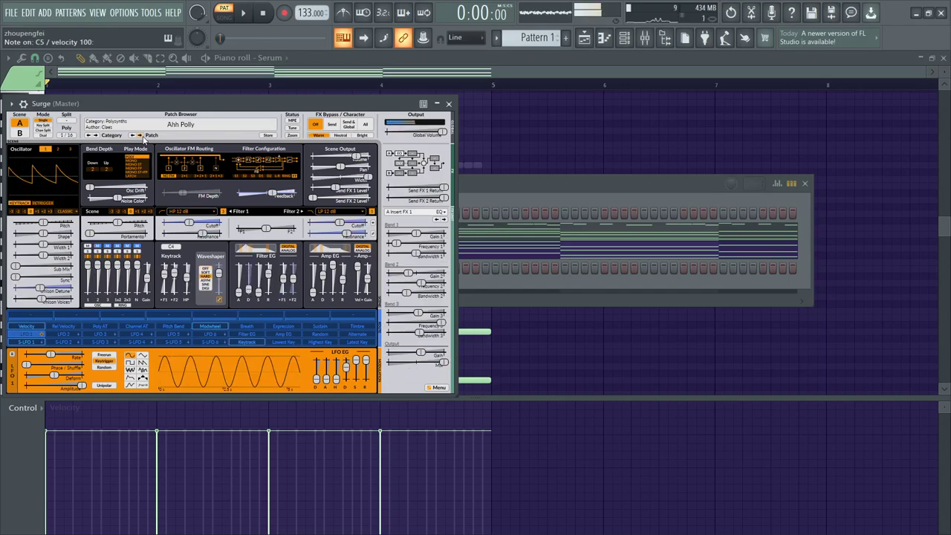
left_click(144, 138)
left_click(144, 138)
left_click(144, 138)
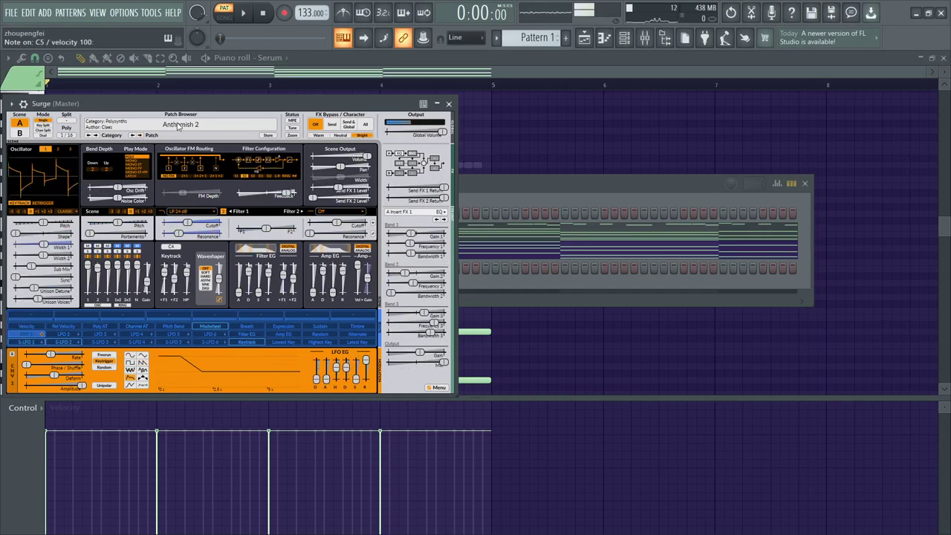
Load the Leads patch µcomputer in Surge, step through the following patches to Agroculture and close the plugin window.
left_click(192, 125)
mouse_move(236, 118)
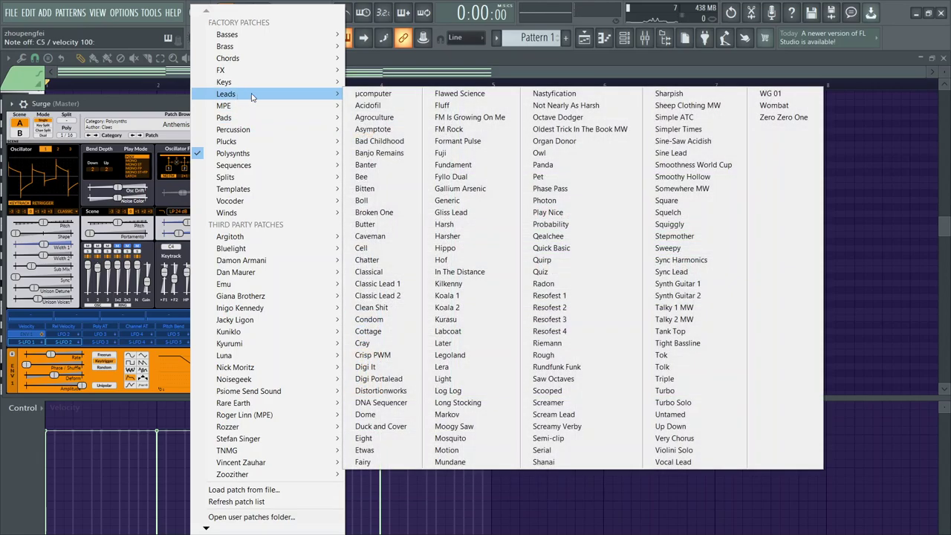
left_click(373, 94)
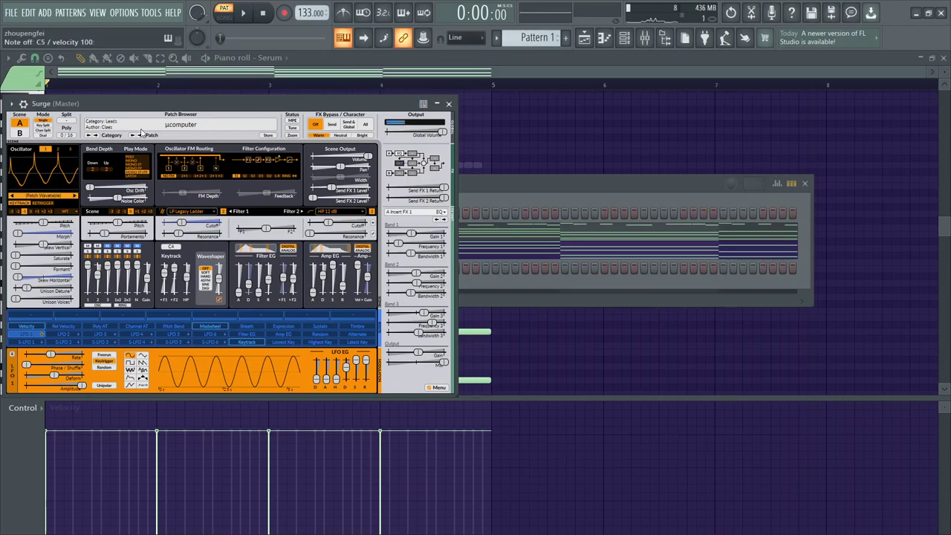
left_click(144, 137)
left_click(144, 137)
left_click(144, 137)
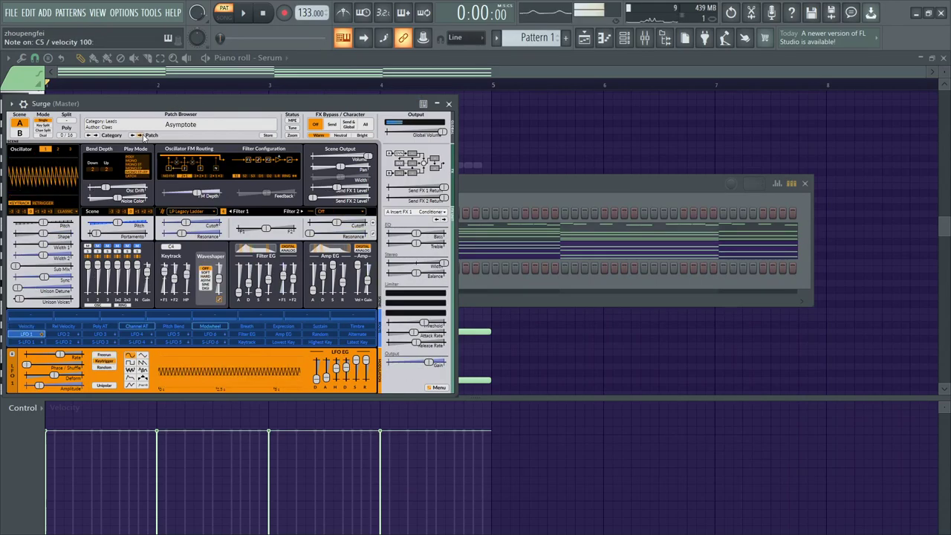
left_click(133, 136)
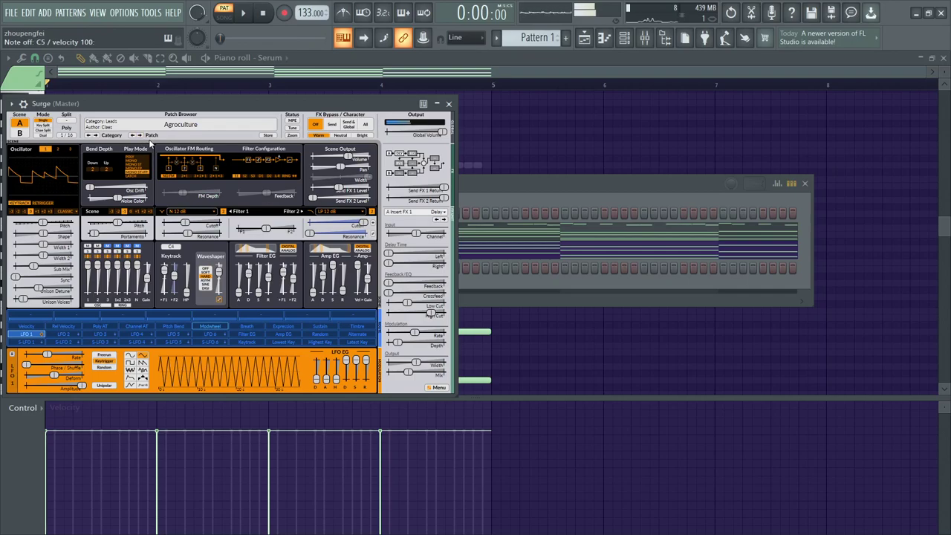
left_click(449, 104)
In Surge's piano roll, place short notes D#4, F#4, B3 and C#4 at the starts of bars 1 to 4.
left_click(264, 65)
left_click(294, 113)
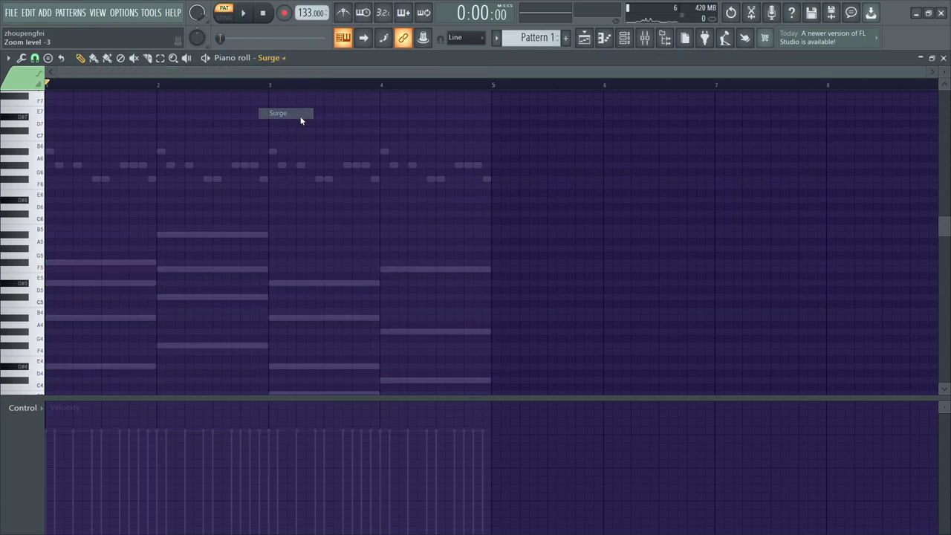
left_click_drag(100, 278, 49, 278)
left_click(159, 258)
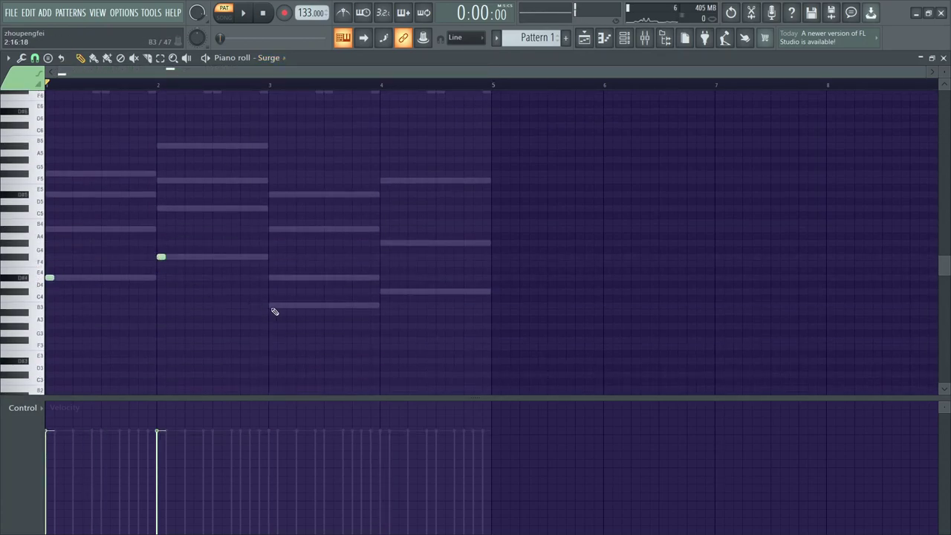
left_click(383, 292)
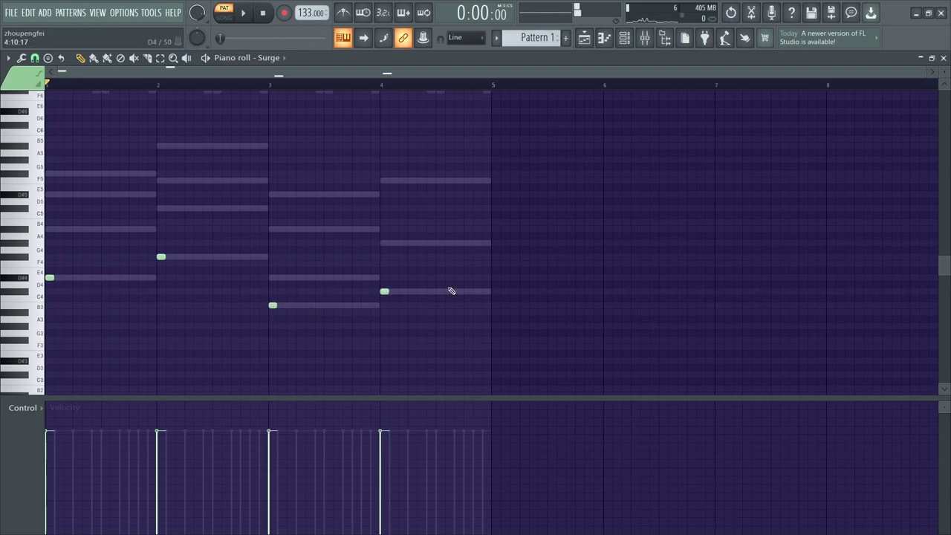
Extend the four Surge notes to full-bar length using a temporary C#4 note at bar 5, deleting that extra note.
left_click(493, 293)
key("ctrl+l")
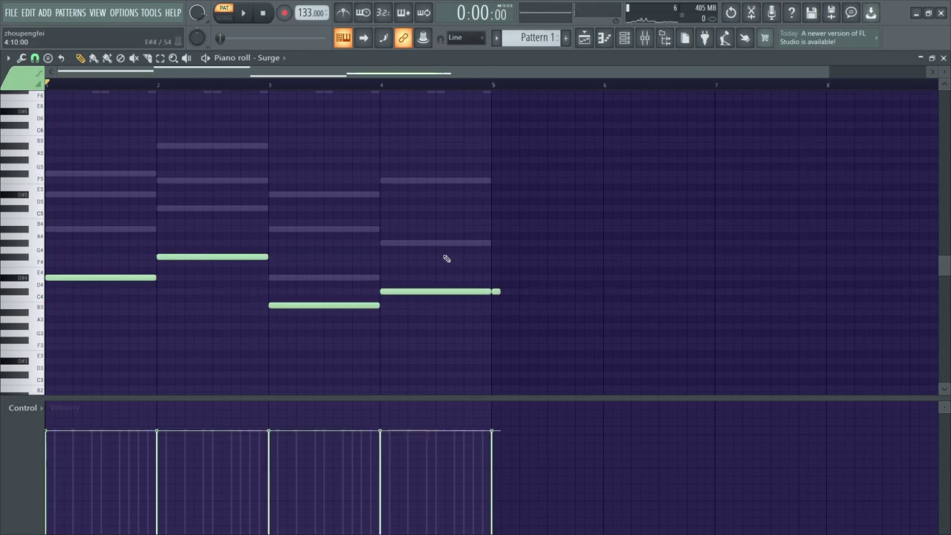
key("space")
right_click(497, 291)
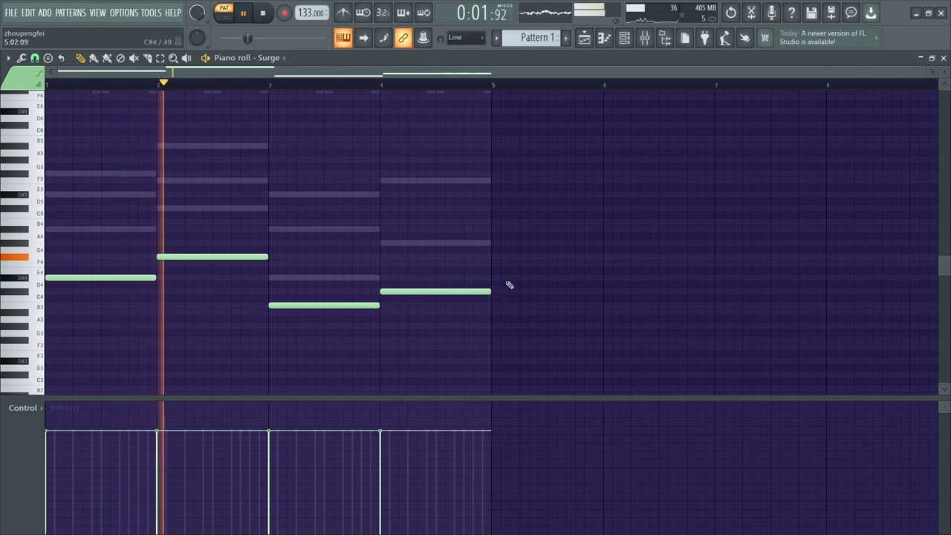
Step Surge's Leads patches past Asymptote to Bad Childhood, test-play it and close the plugin window.
left_click(625, 40)
key("space")
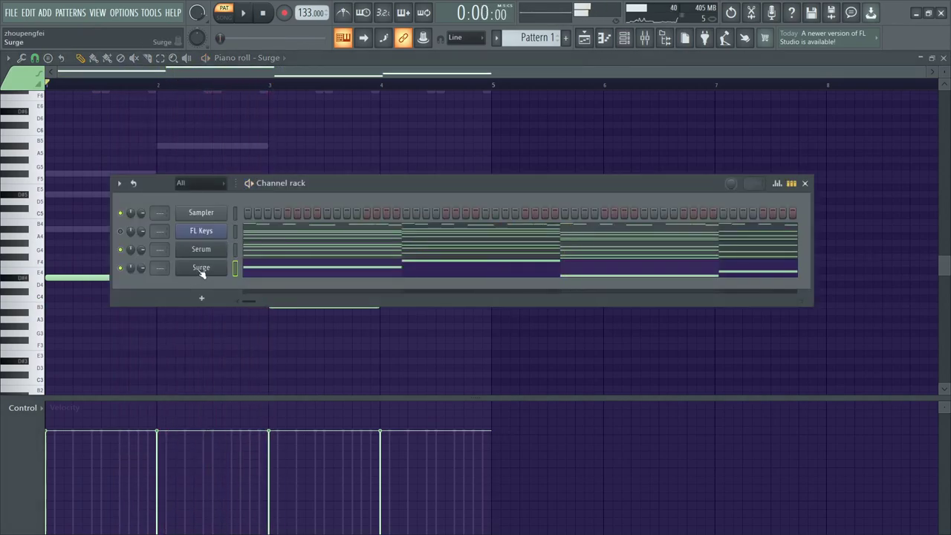
left_click(202, 269)
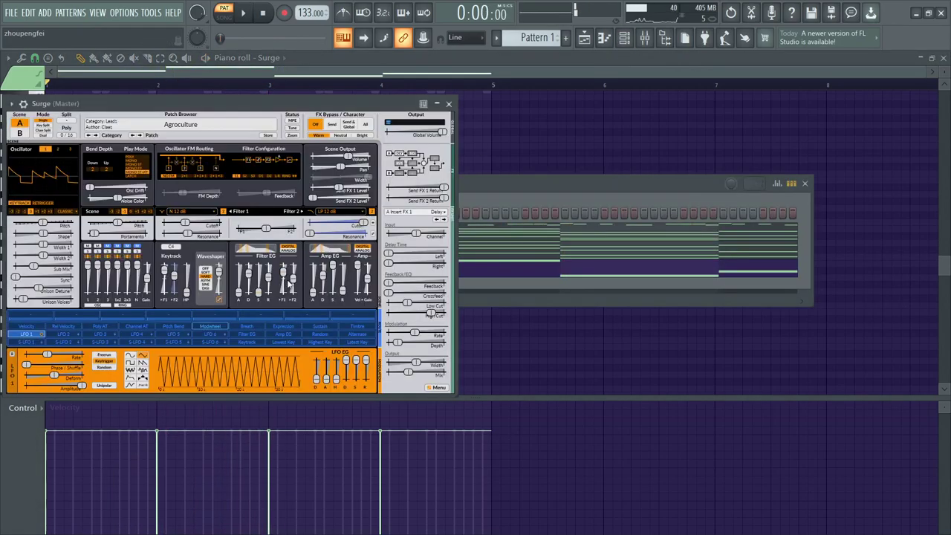
left_click(140, 135)
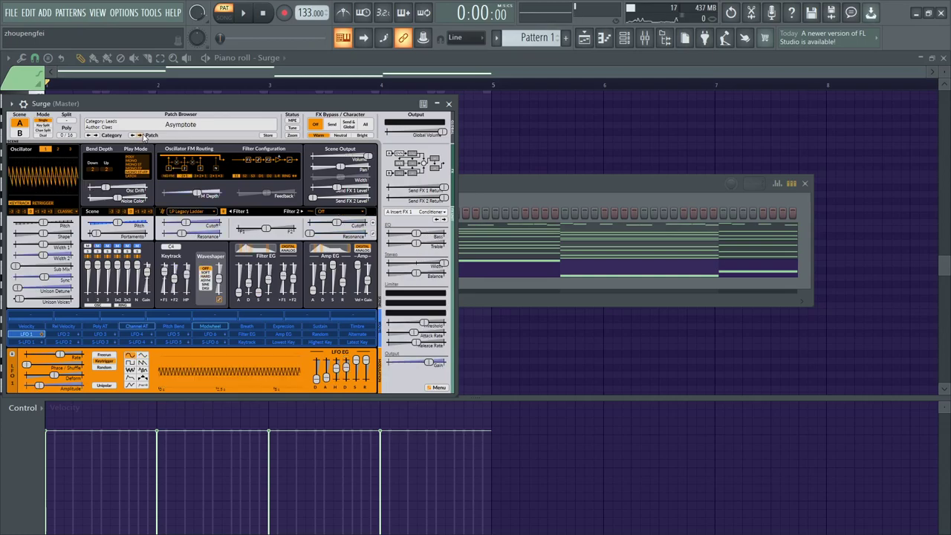
left_click(141, 135)
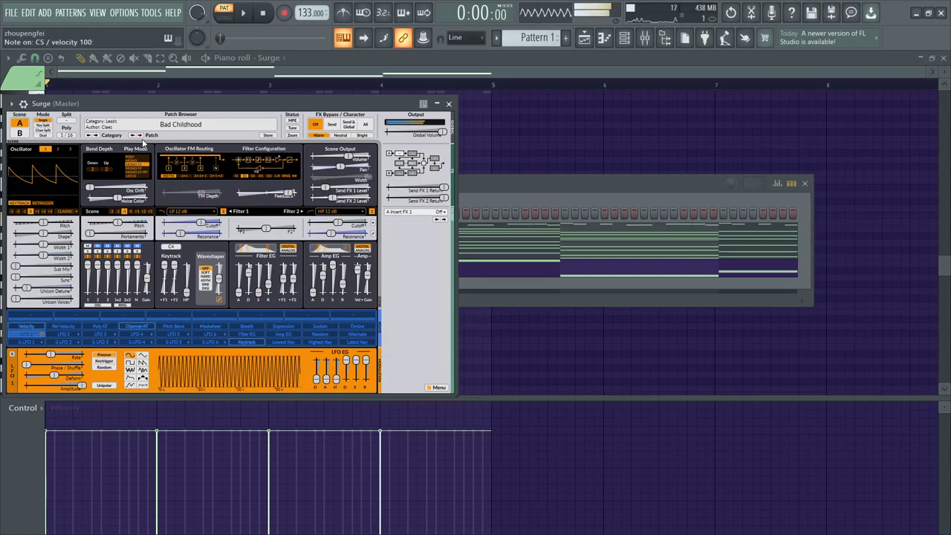
key("b")
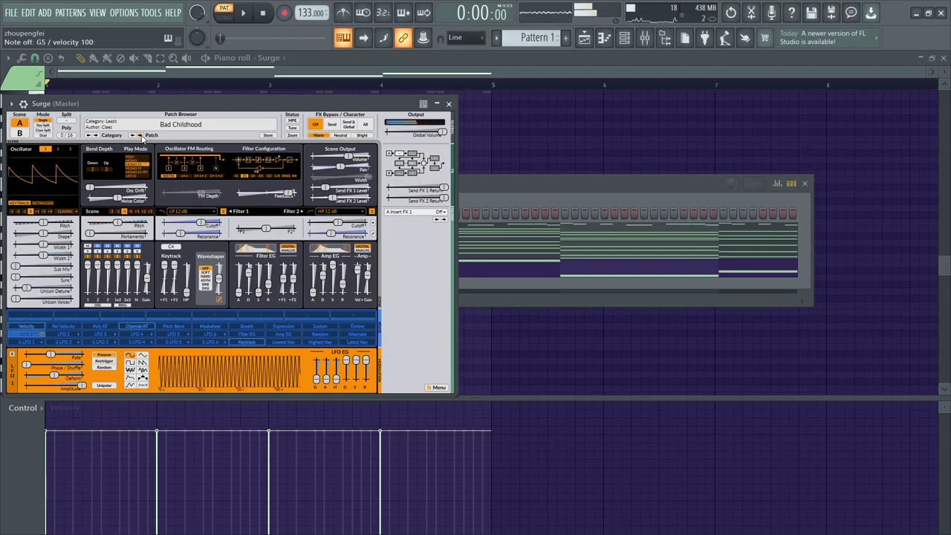
left_click(450, 103)
Clear Surge's long notes and paste in the high melody notes copied from the FL Keys piano roll.
right_click(202, 268)
left_click(379, 261)
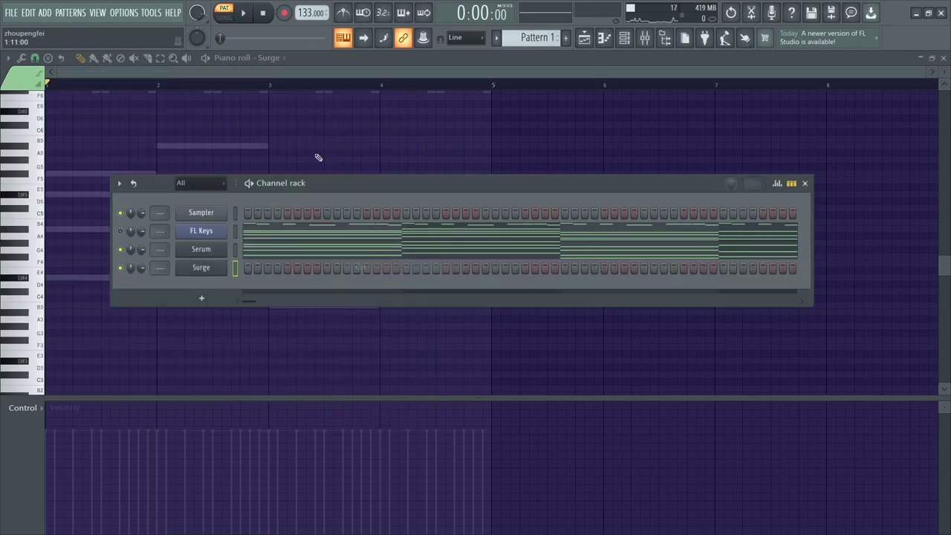
left_click(276, 59)
left_click(277, 92)
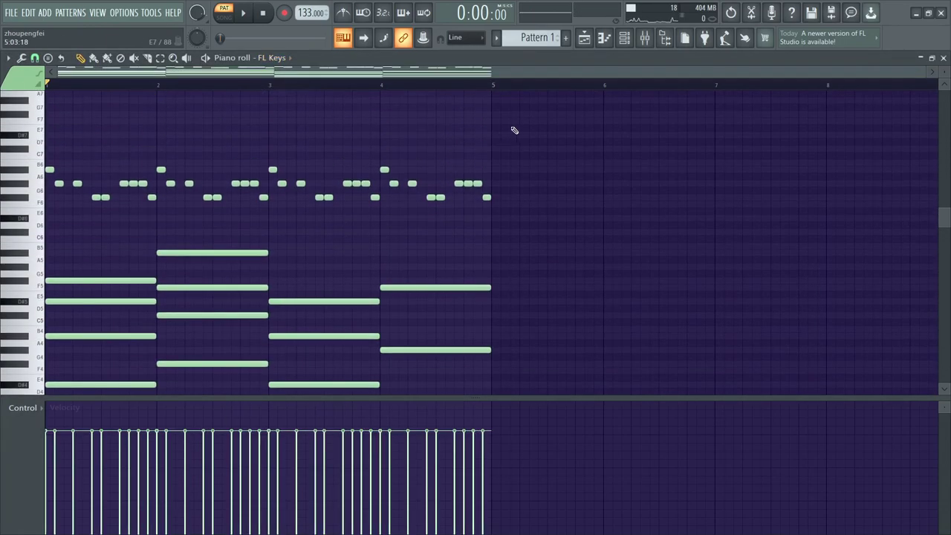
left_click_drag(543, 148, 36, 217)
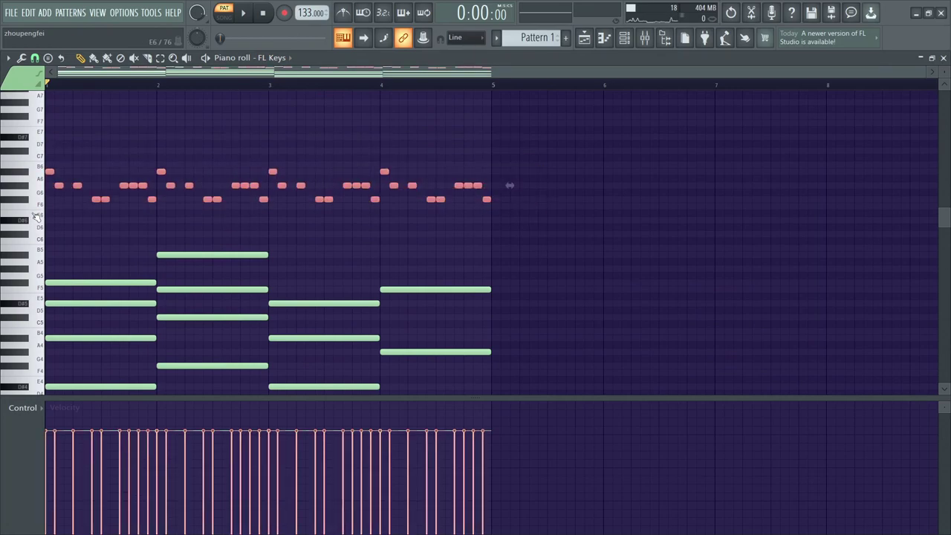
left_click(275, 60)
left_click(278, 114)
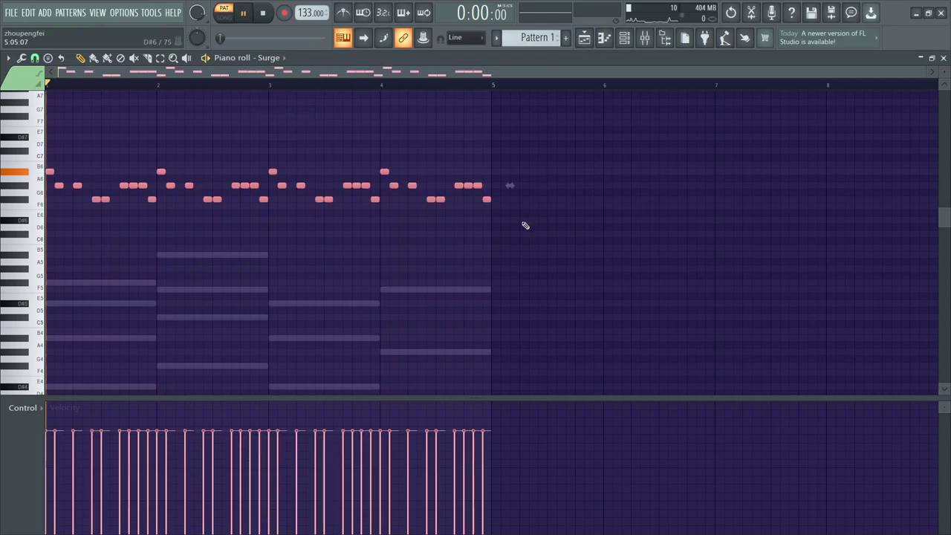
Play the pattern and lower the Surge channel volume to 66%.
key("space")
key("F6")
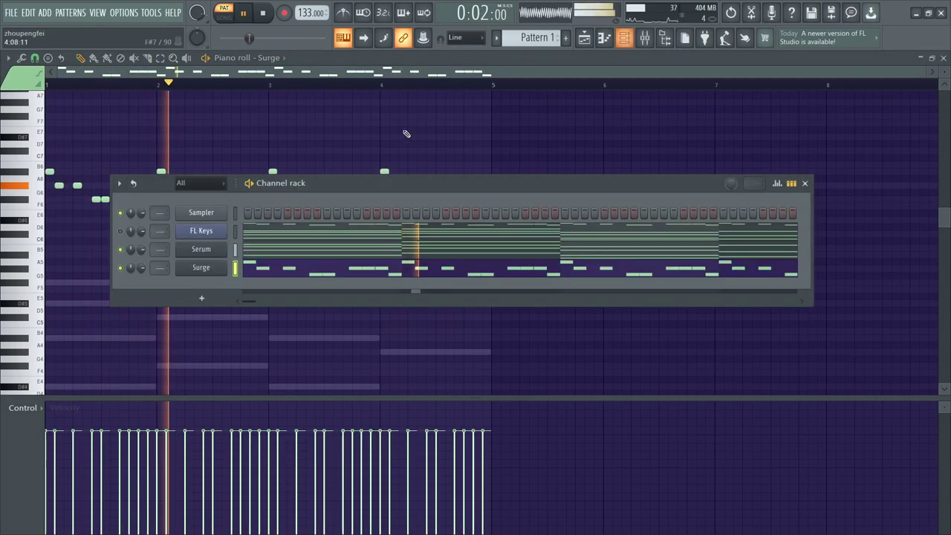
scroll(142, 268, "down", 4)
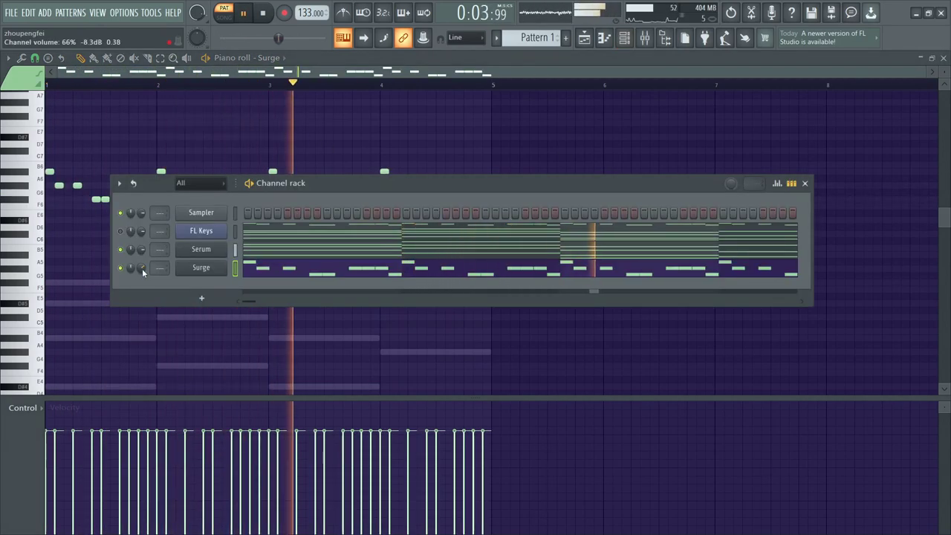
key("space")
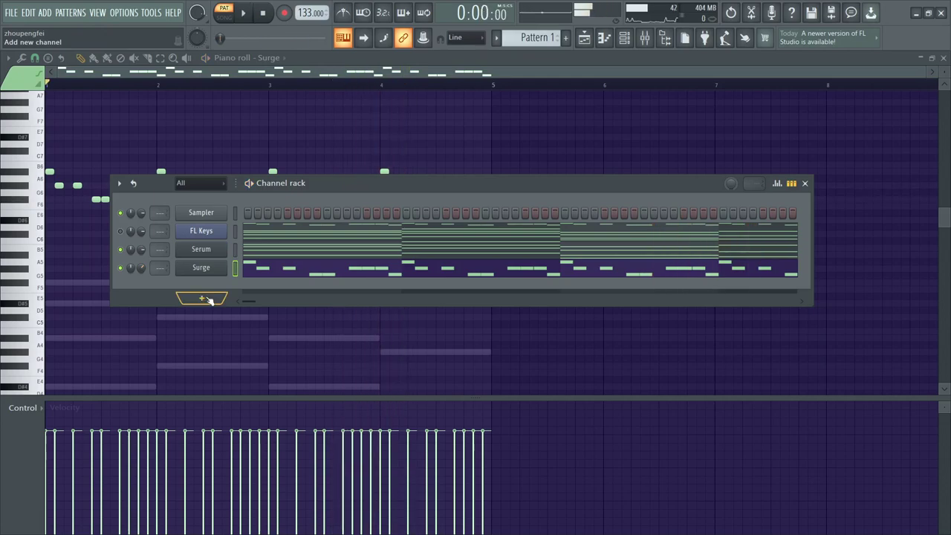
Add a second Surge channel, load the factory Plucks patch 80s Gliss and test-play it.
left_click(209, 300)
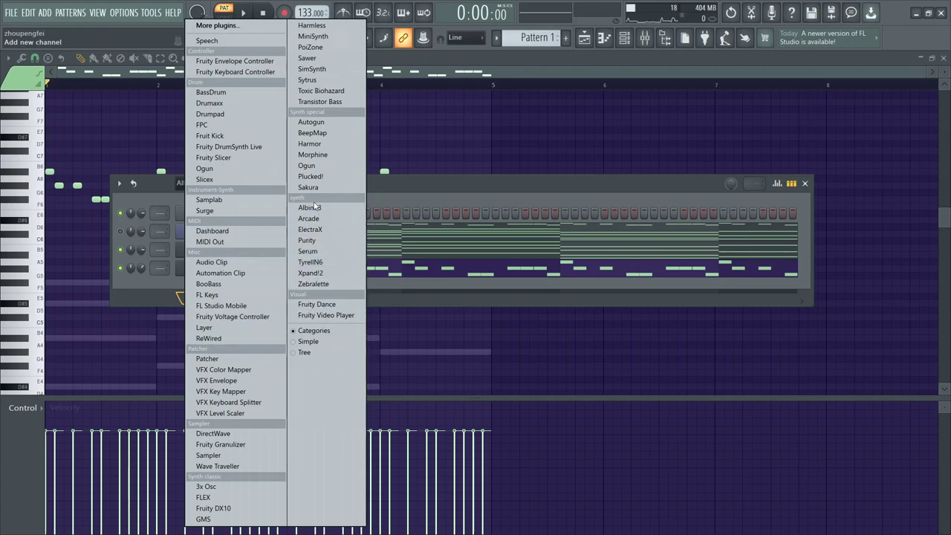
left_click(205, 211)
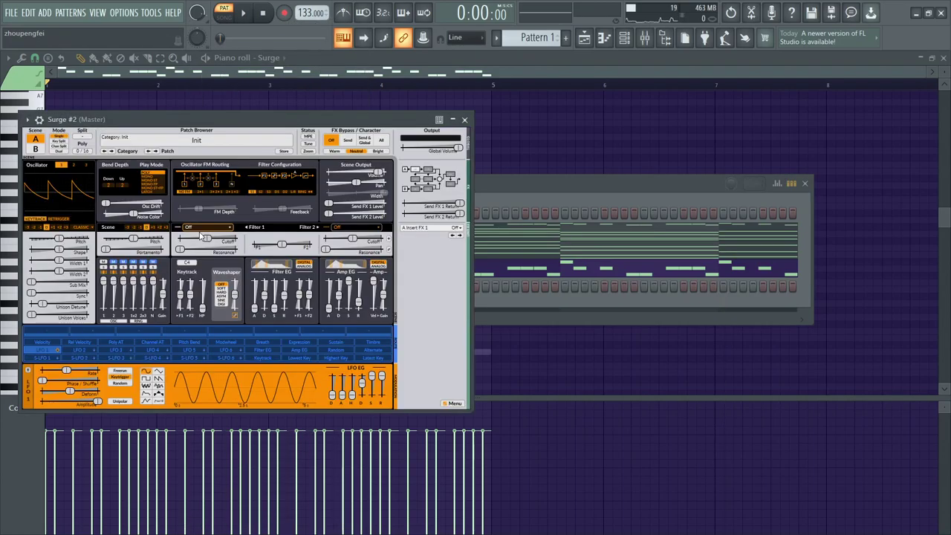
left_click(225, 135)
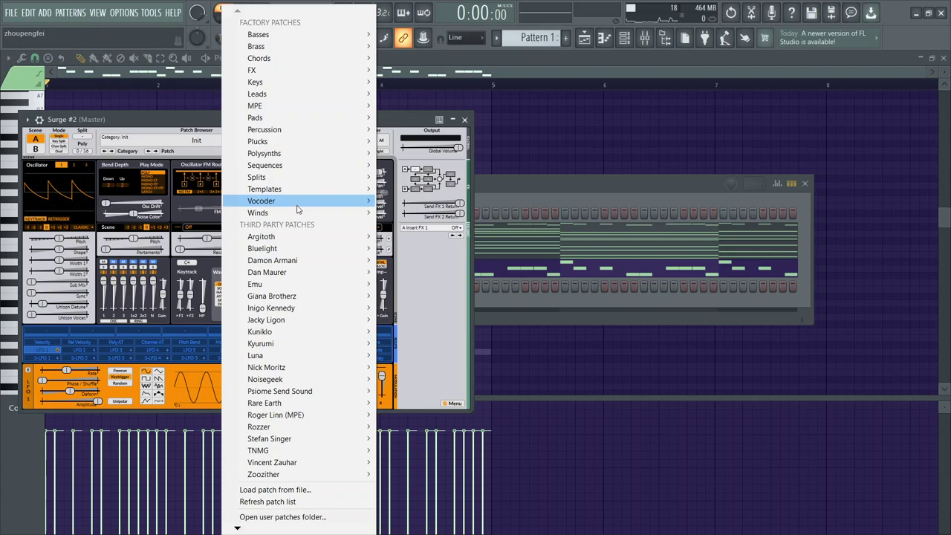
mouse_move(286, 208)
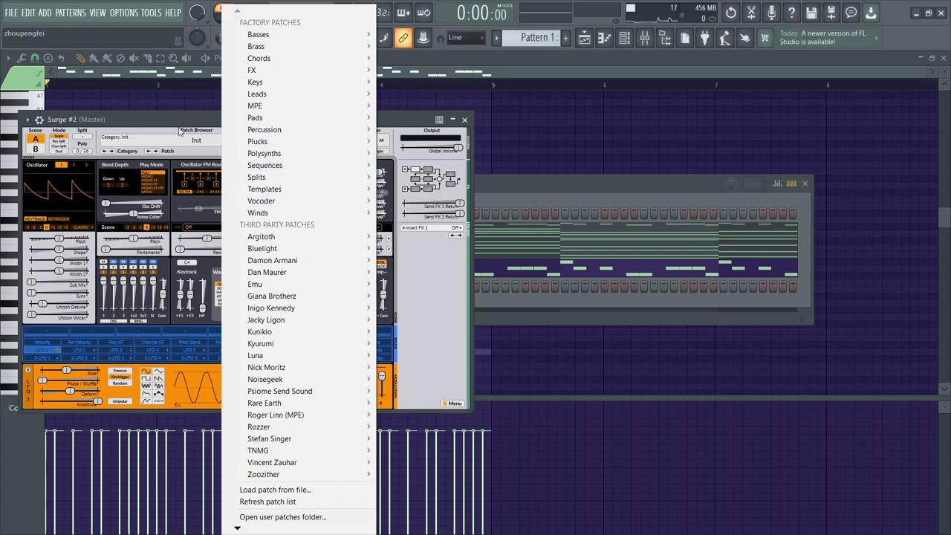
mouse_move(264, 148)
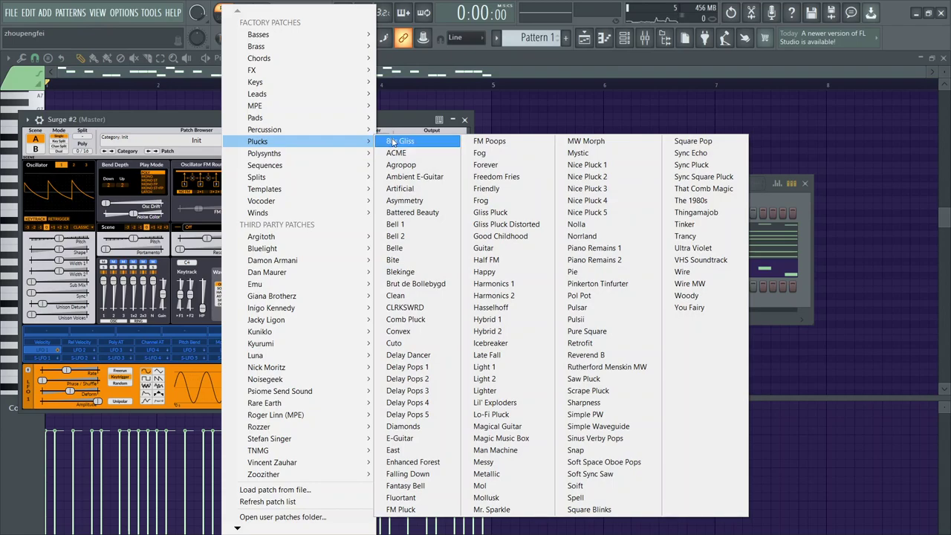
left_click(396, 142)
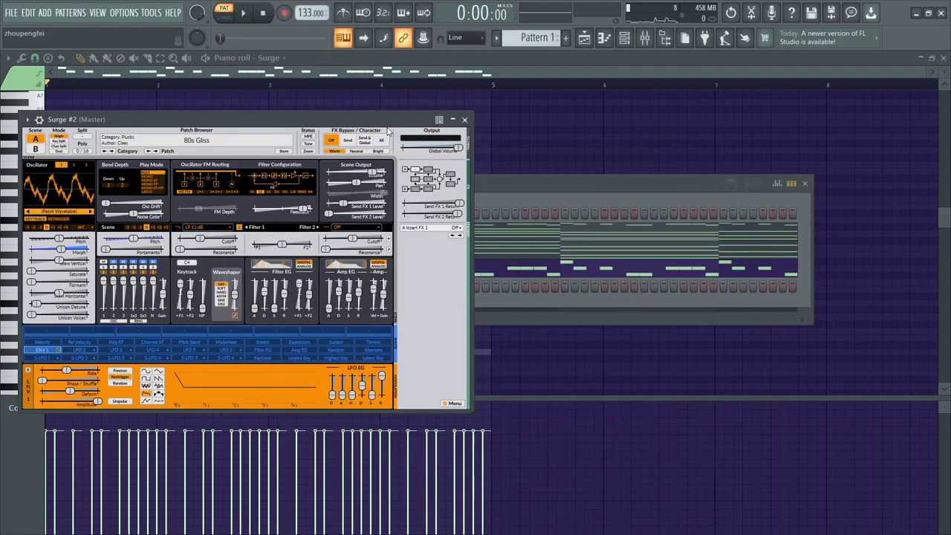
key("q")
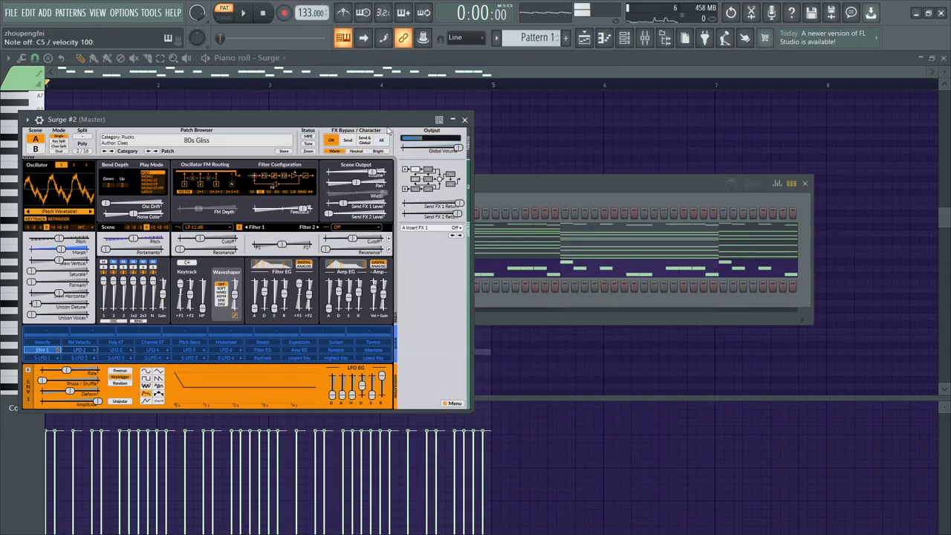
left_click(916, 13)
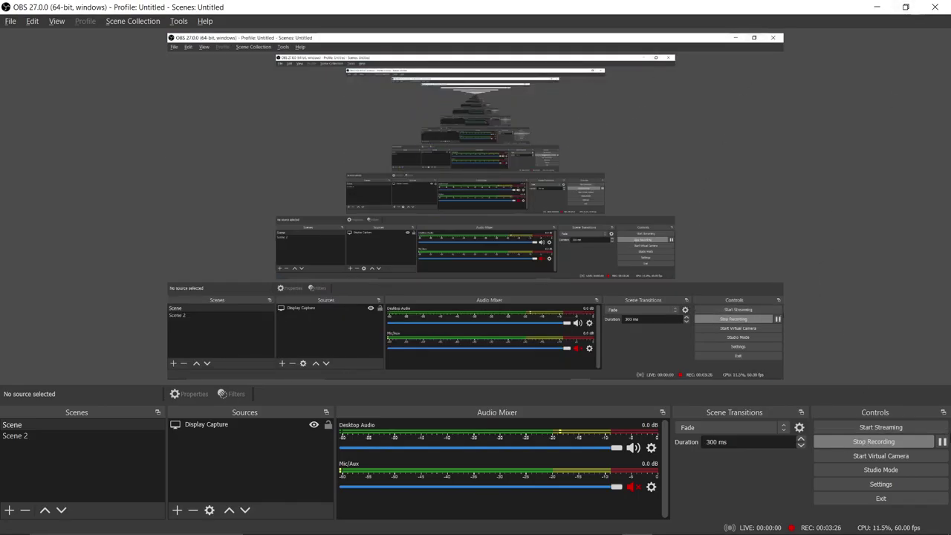
mouse_move(770, 529)
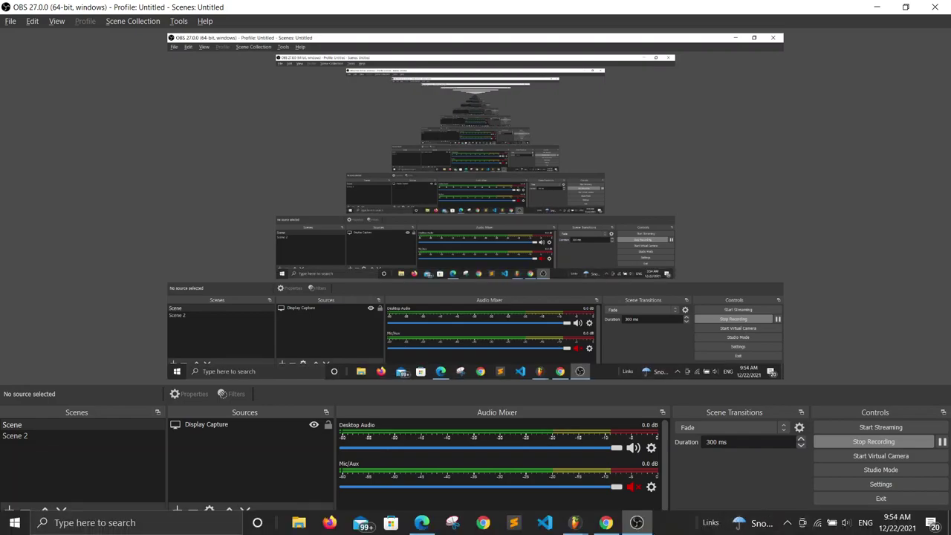
mouse_move(585, 524)
left_click(834, 476)
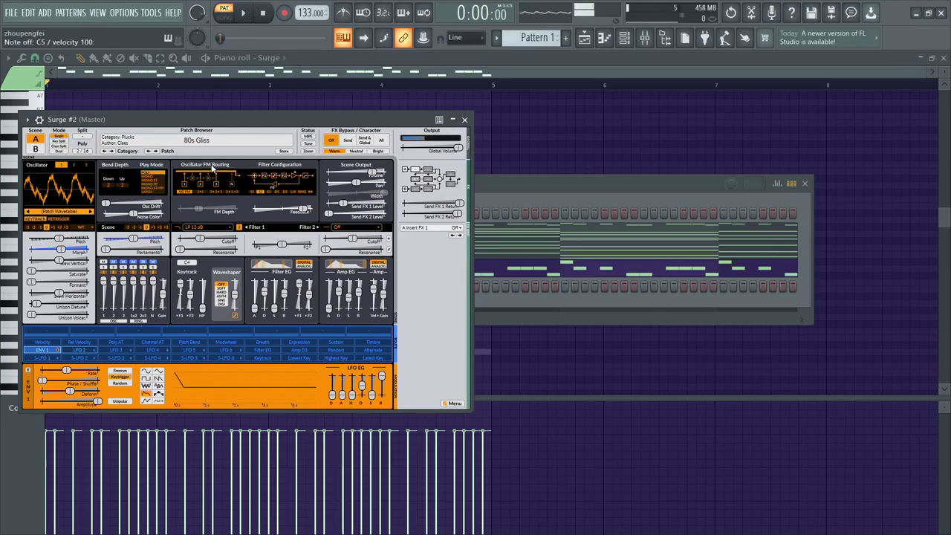
Step Surge #2 through the Plucks patches ACME and Agropop to Artificial, then close the plugin window.
left_click(157, 150)
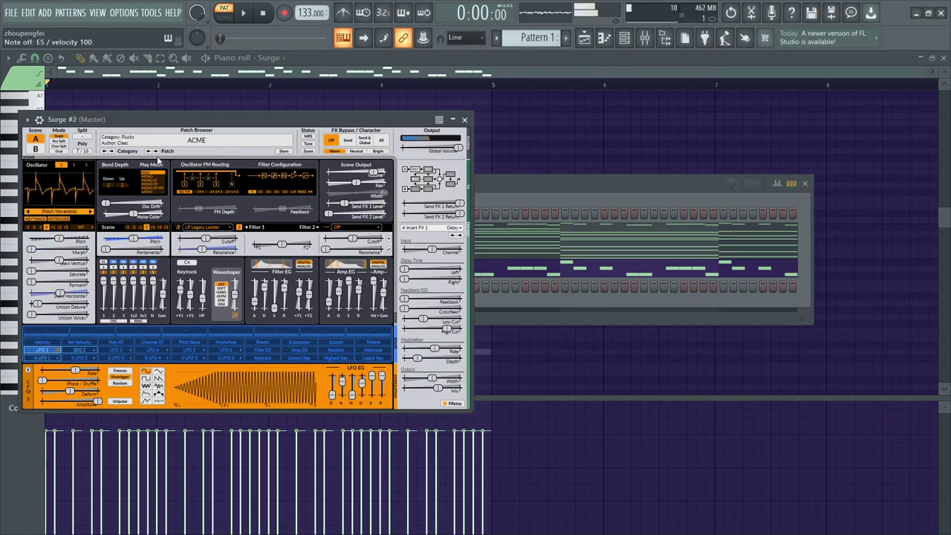
left_click(157, 151)
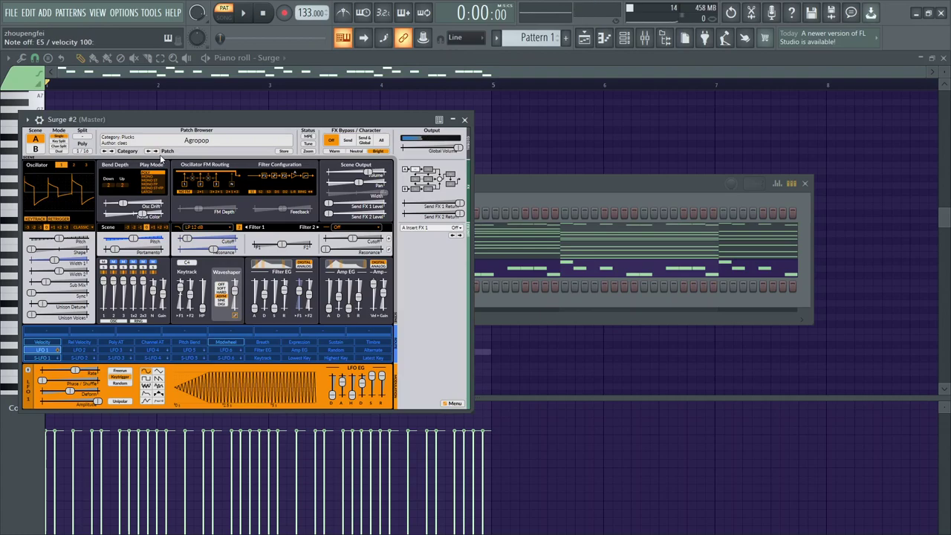
left_click(156, 151)
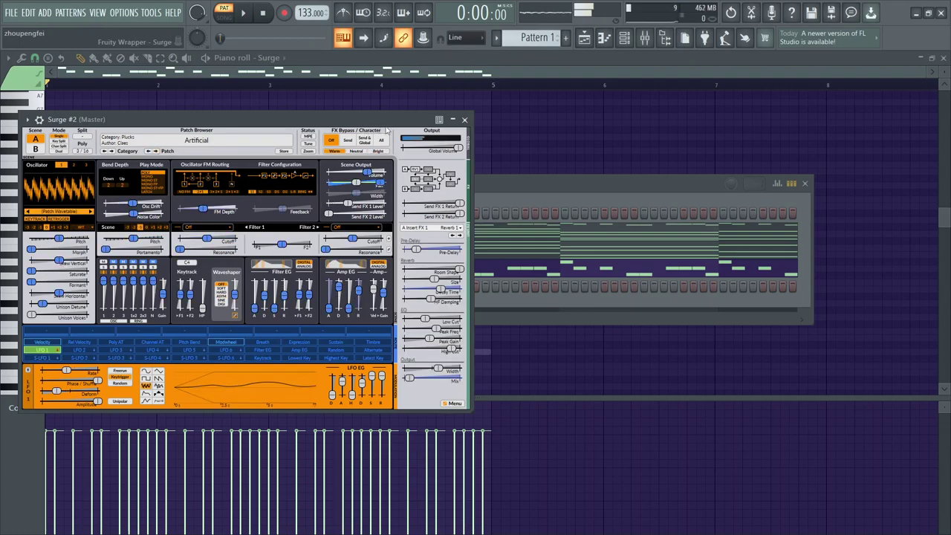
left_click(464, 120)
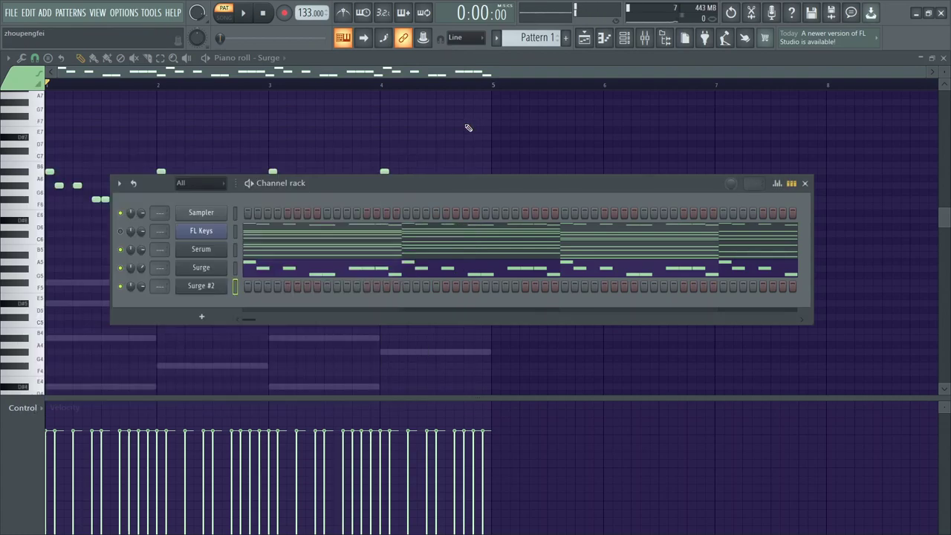
Copy the four-bar chord notes from Serum's piano roll into Surge #2.
left_click(282, 58)
left_click(287, 102)
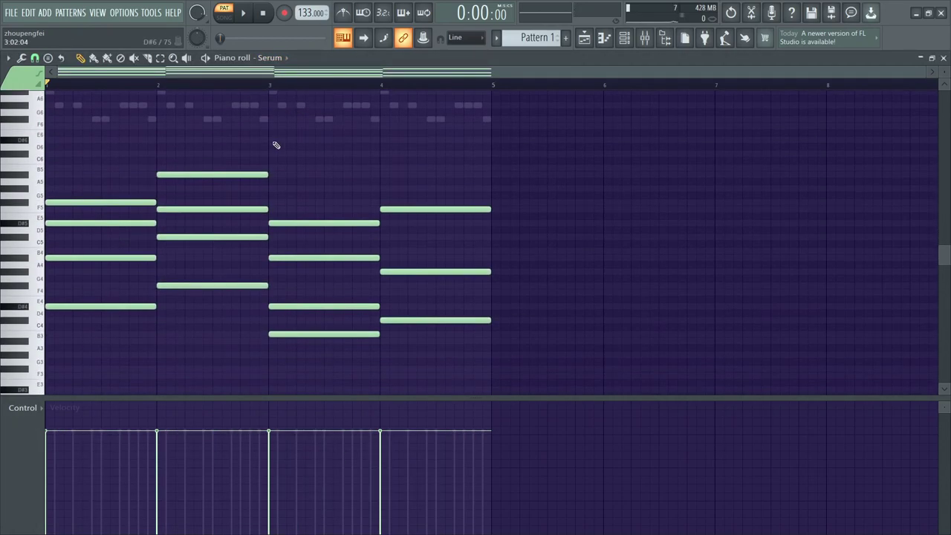
left_click(271, 58)
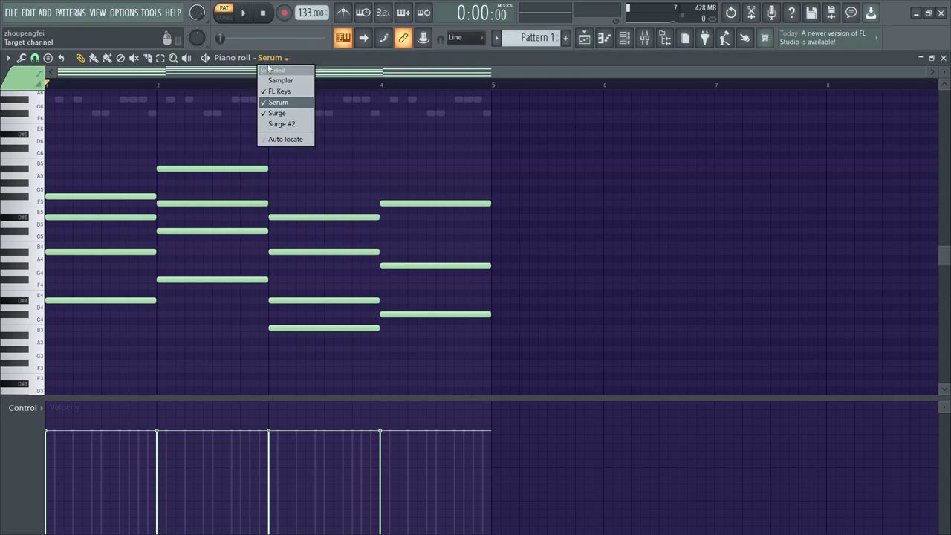
left_click(282, 124)
key("ctrl+v")
left_click(118, 329)
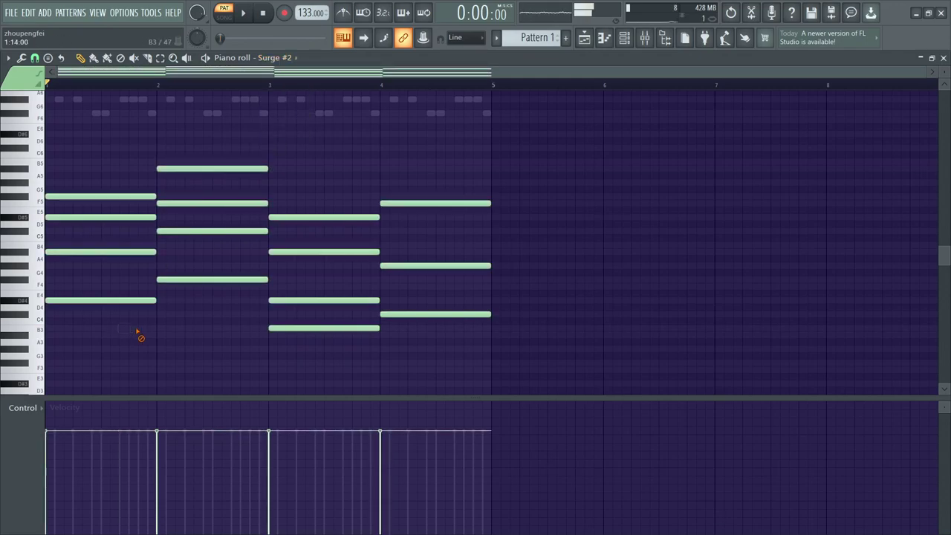
key("alt+r")
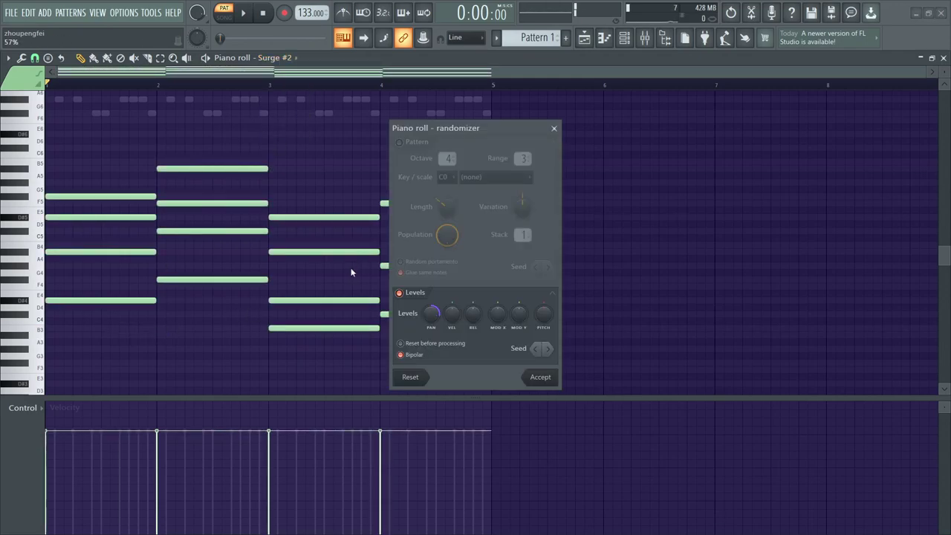
left_click(399, 293)
left_click(400, 142)
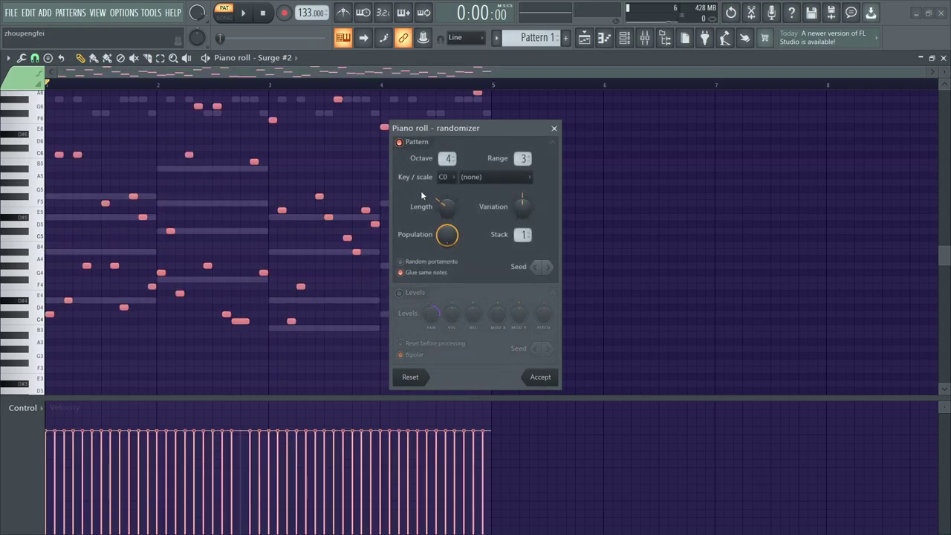
mouse_move(447, 159)
left_mouse_down()
mouse_move(447, 186)
mouse_move(448, 169)
left_mouse_up()
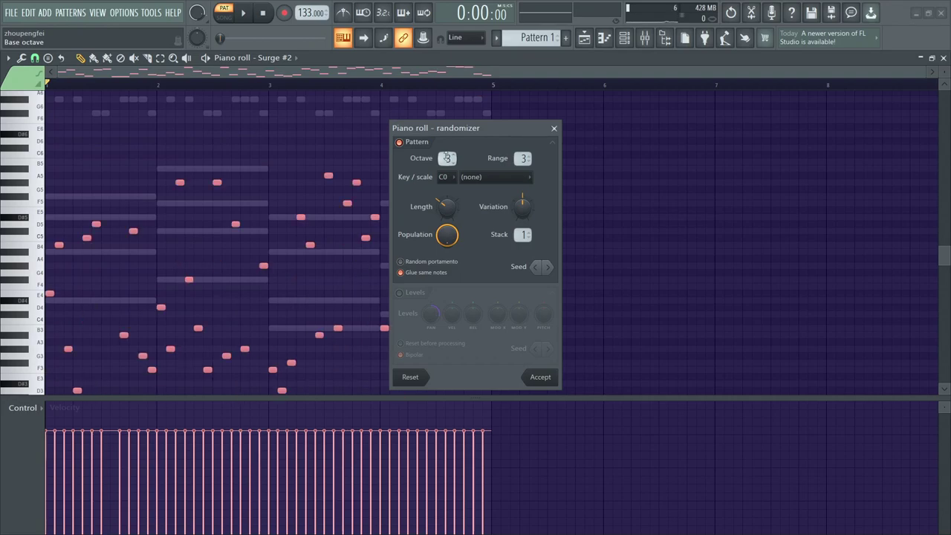
left_click_drag(442, 158, 443, 151)
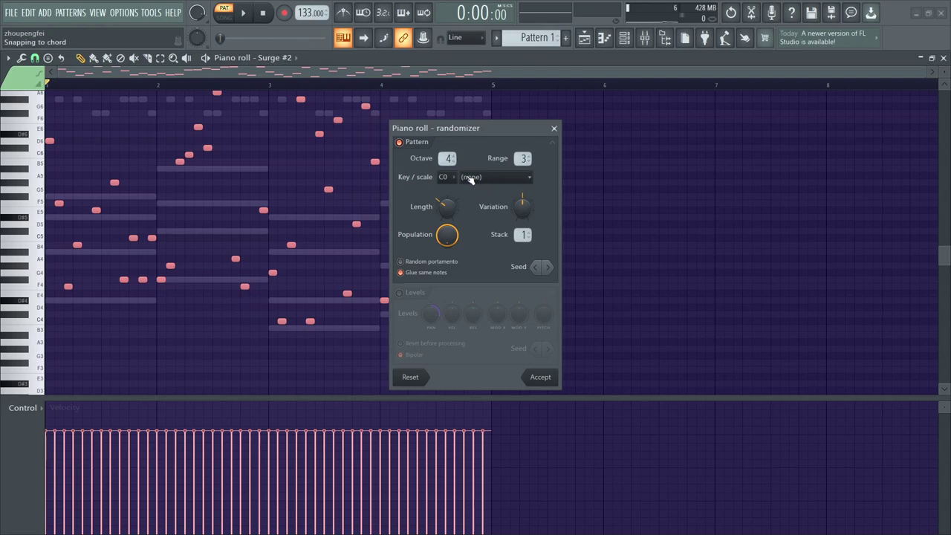
left_click(486, 179)
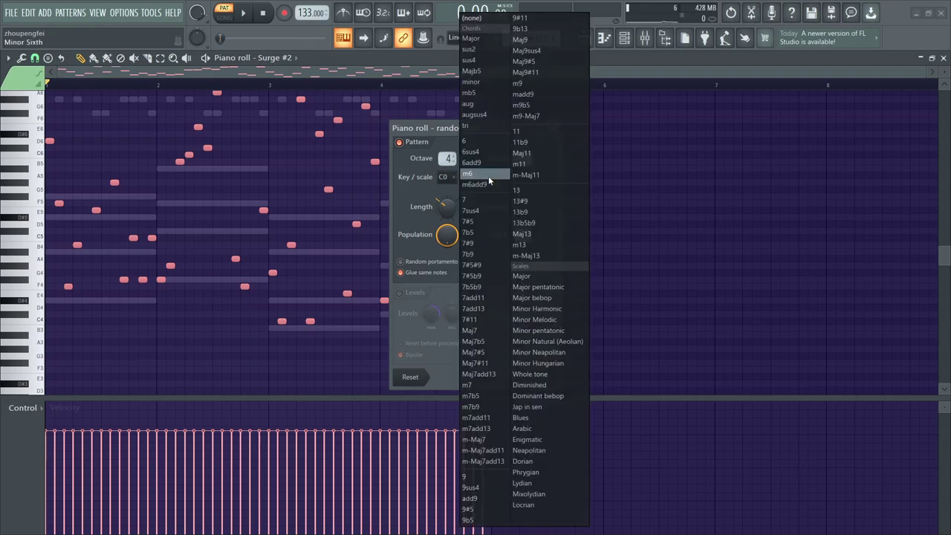
left_click(441, 178)
left_click(444, 190)
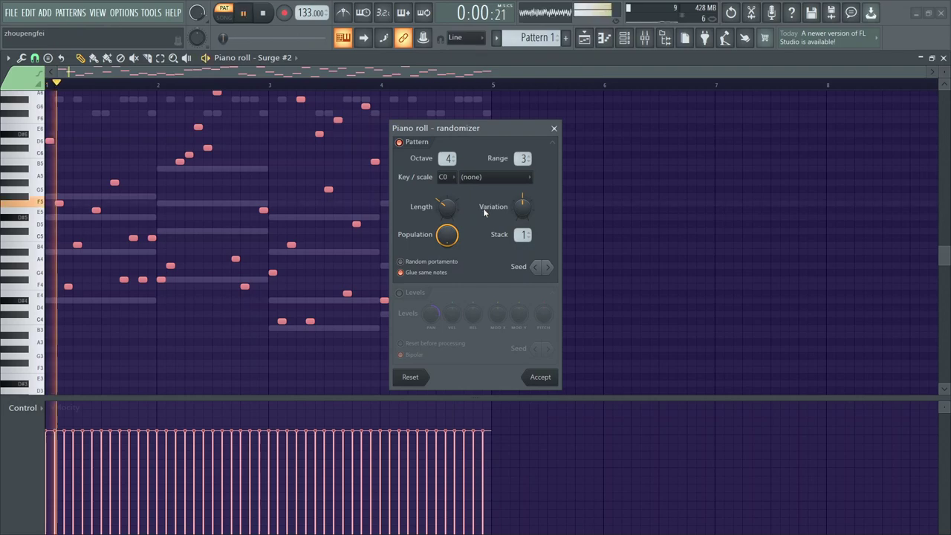
left_click(554, 128)
Solo the Surge #2 channel in the channel rack and return to its piano roll.
left_click(624, 37)
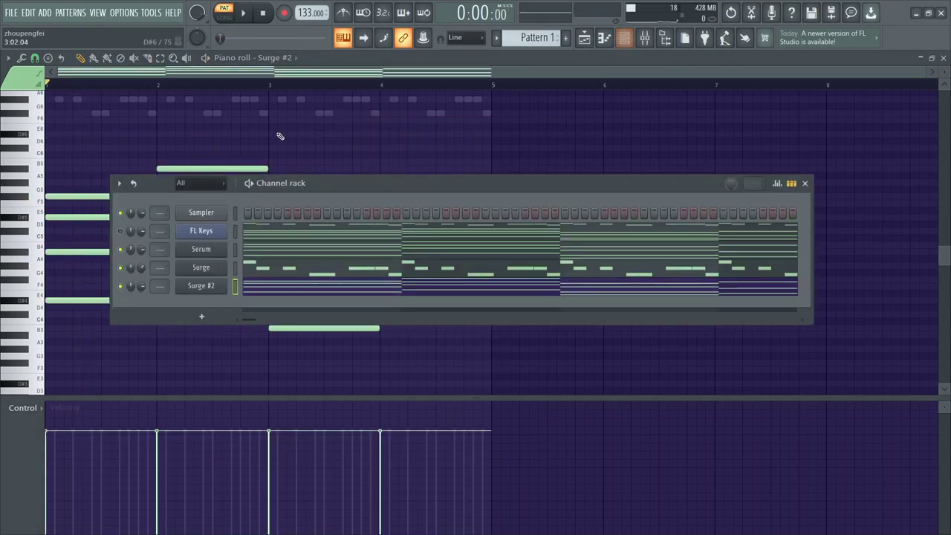
right_click(123, 290)
left_click(140, 294)
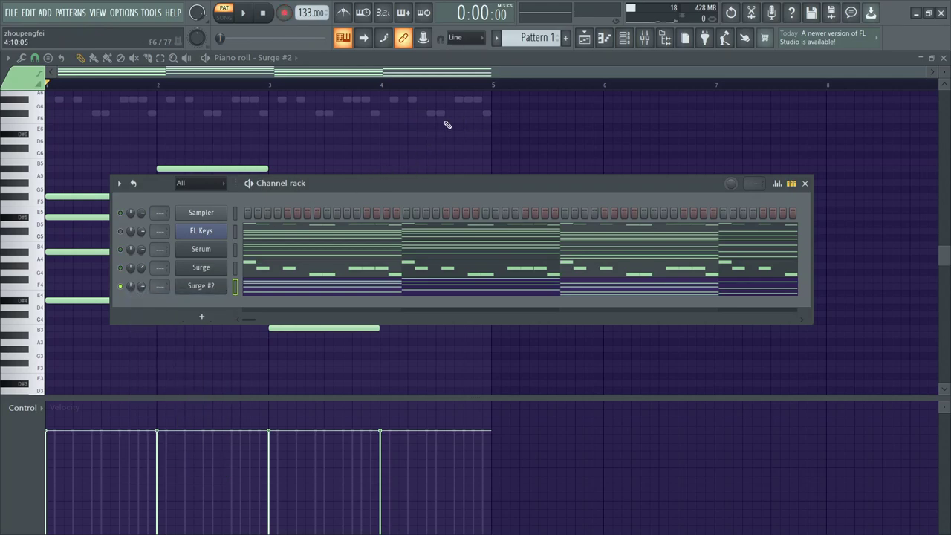
left_click(494, 121)
right_click(495, 121)
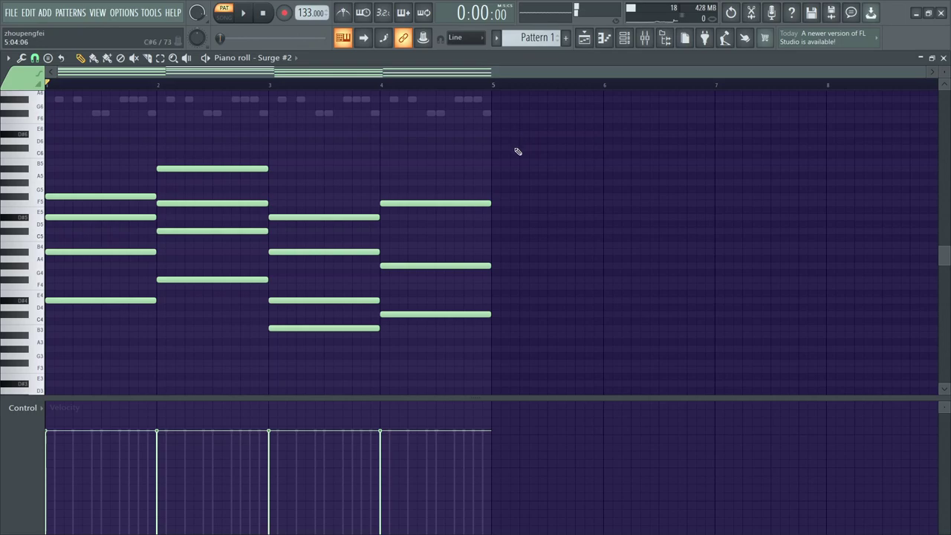
key("ctrl+a")
key("alt+r")
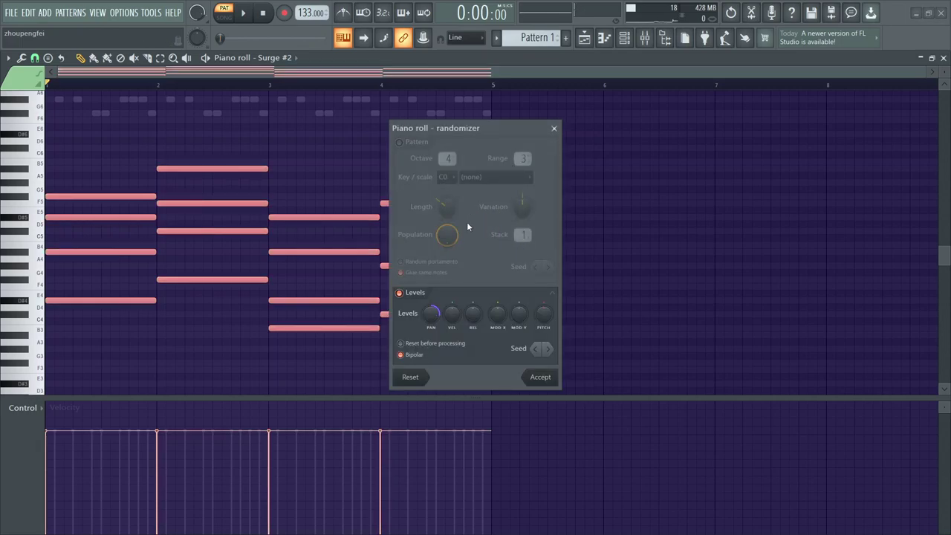
left_click(400, 292)
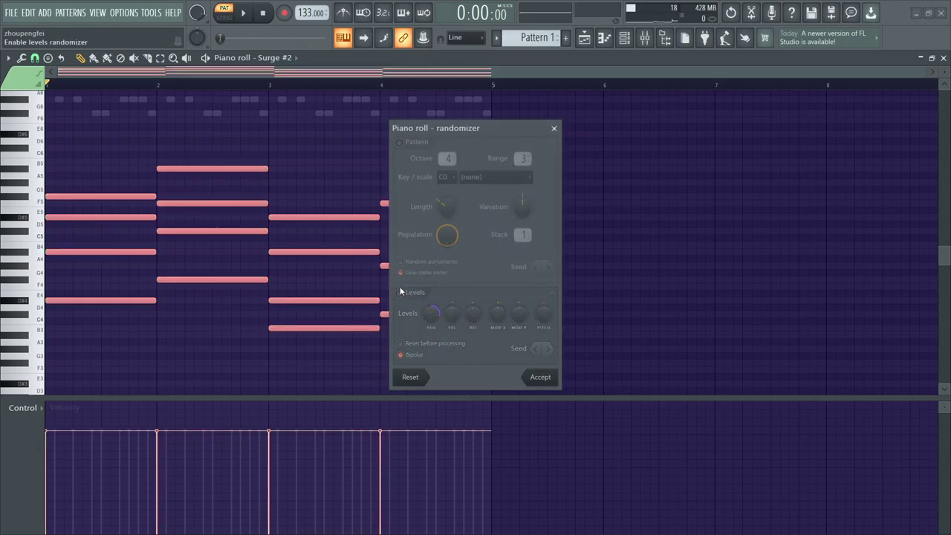
left_click(400, 142)
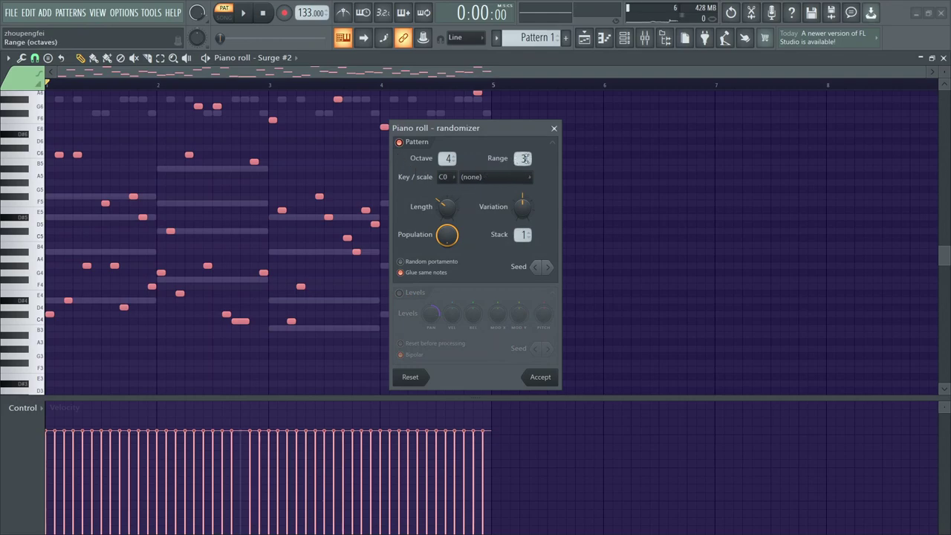
scroll(525, 158, "down", 1)
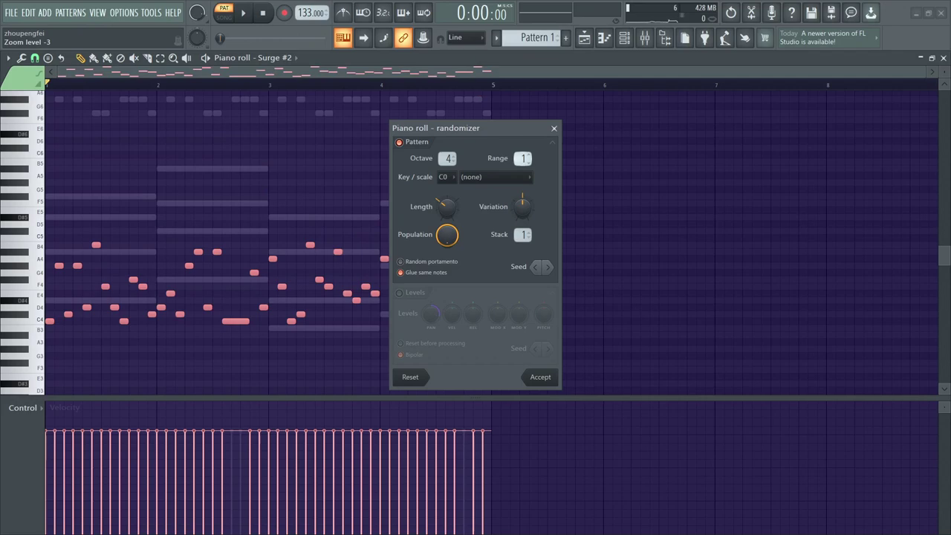
key("space")
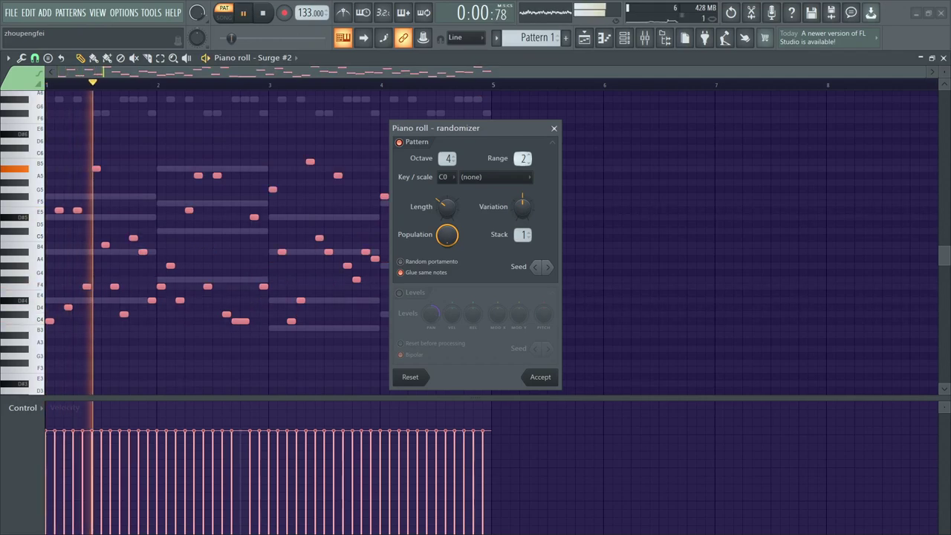
key("space")
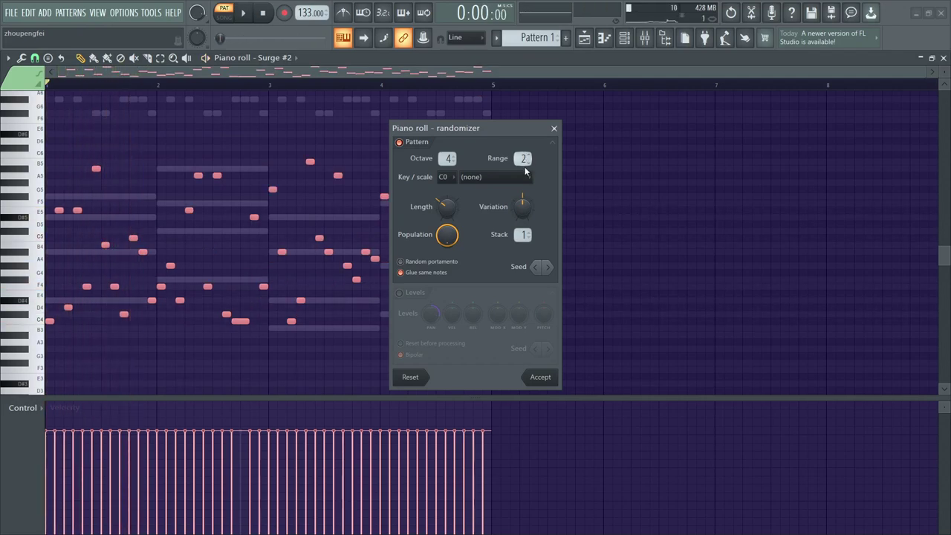
left_click(446, 177)
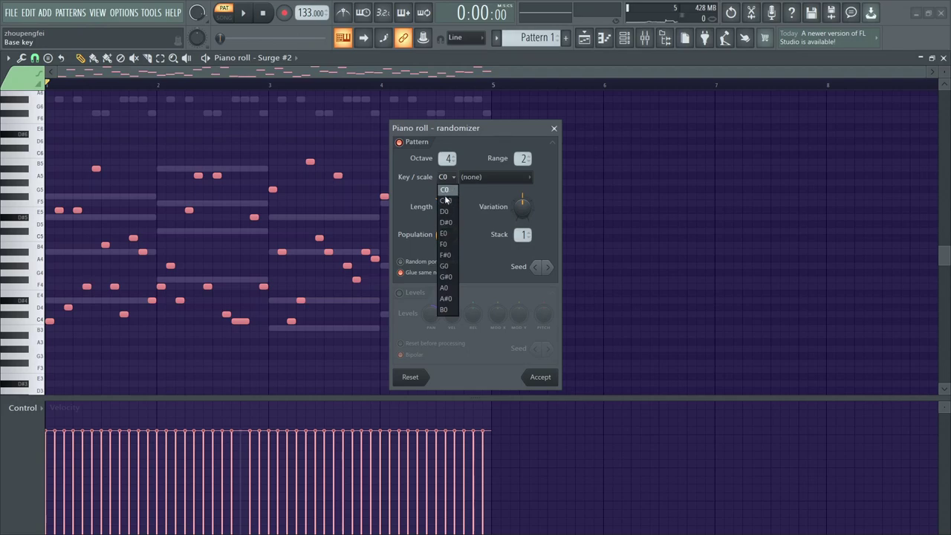
left_click(448, 222)
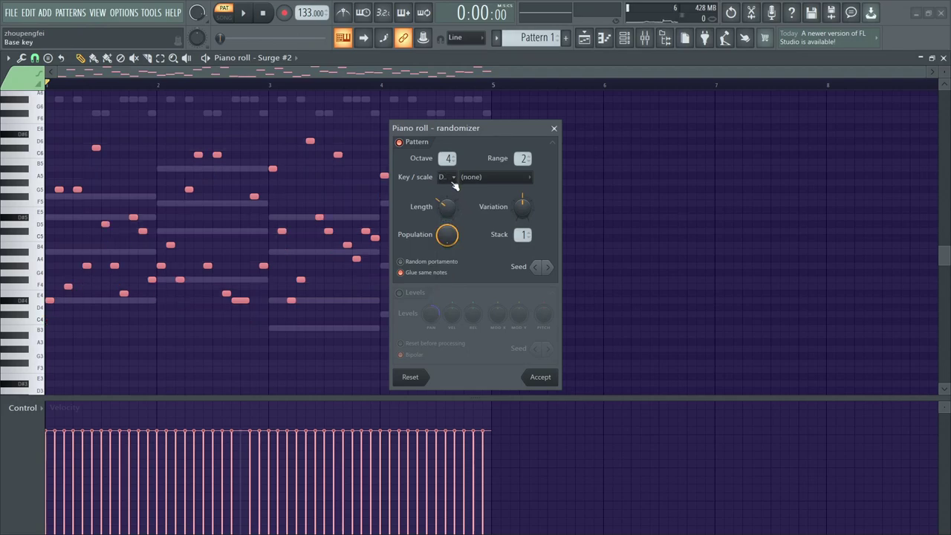
key("space")
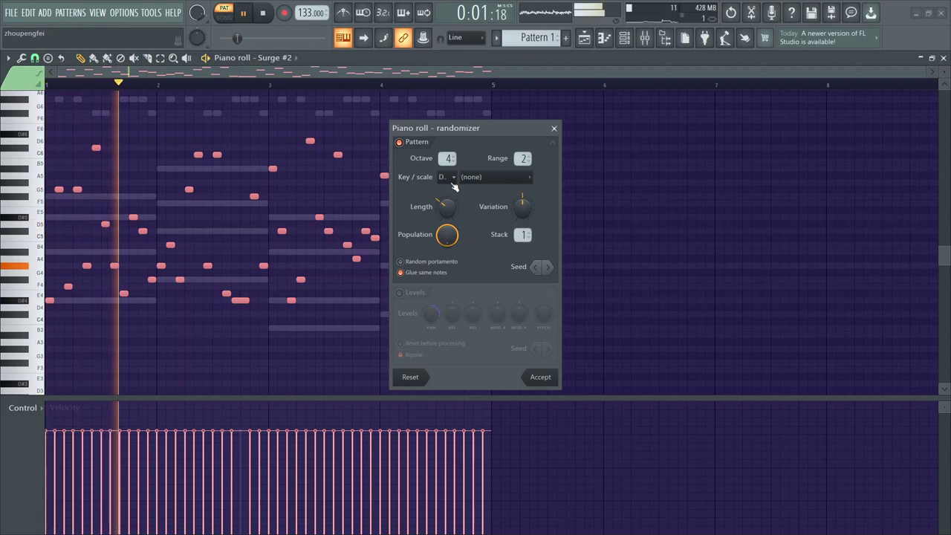
key("space")
left_click(469, 180)
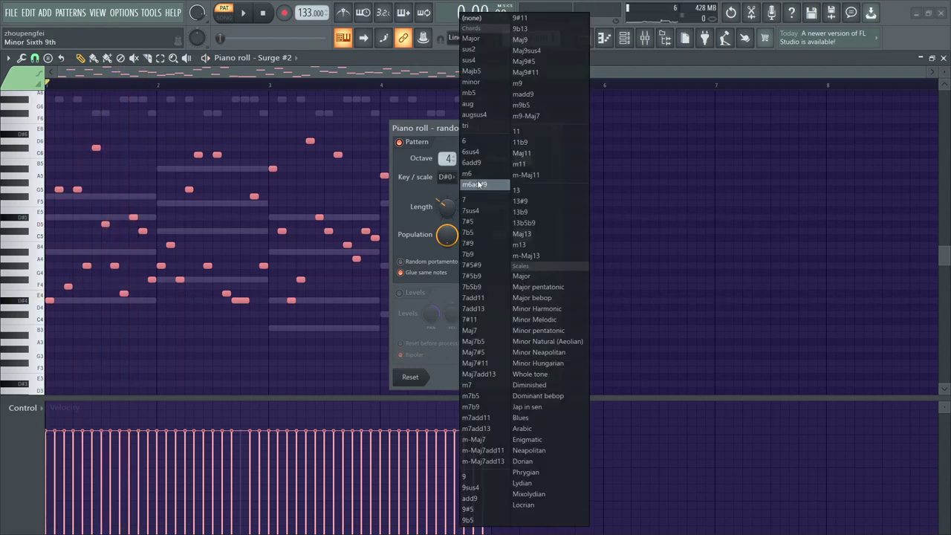
left_click_drag(448, 203, 448, 208)
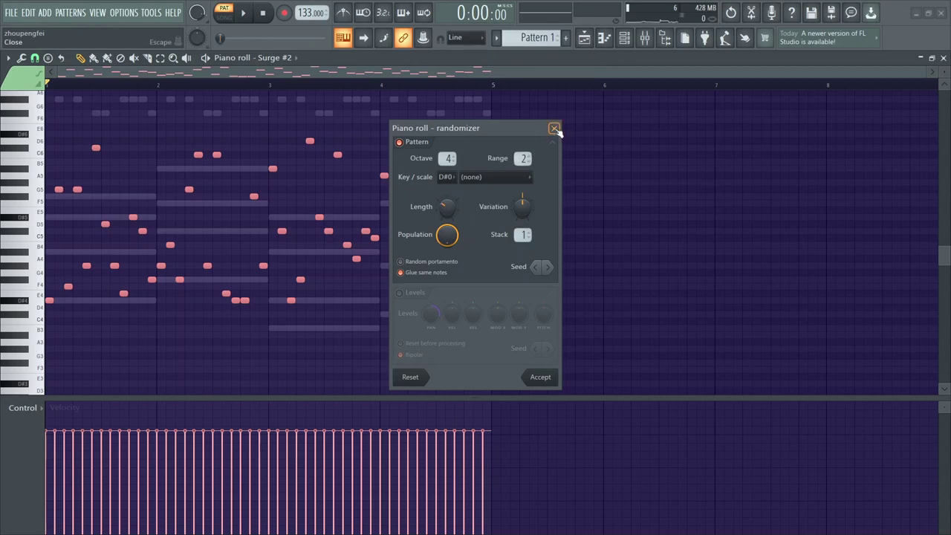
left_click(555, 129)
Open the arpeggiator on the Surge #2 chords and try Chord sync before setting it back to Time.
key("alt+a")
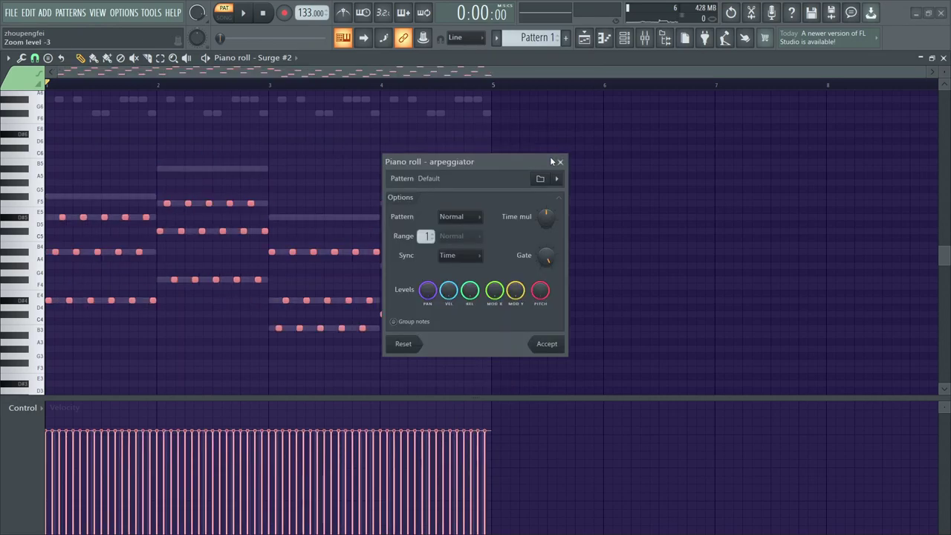
left_click(467, 257)
left_click(450, 290)
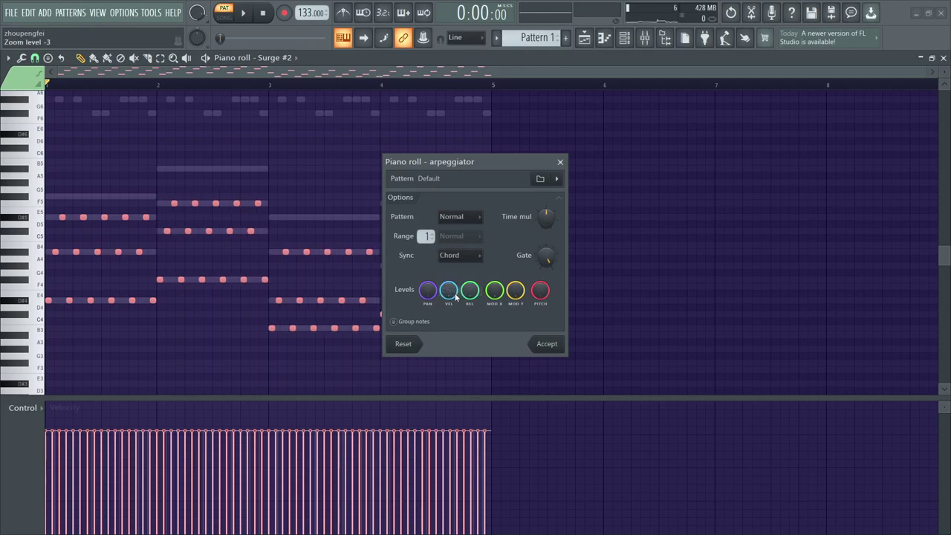
left_click(466, 255)
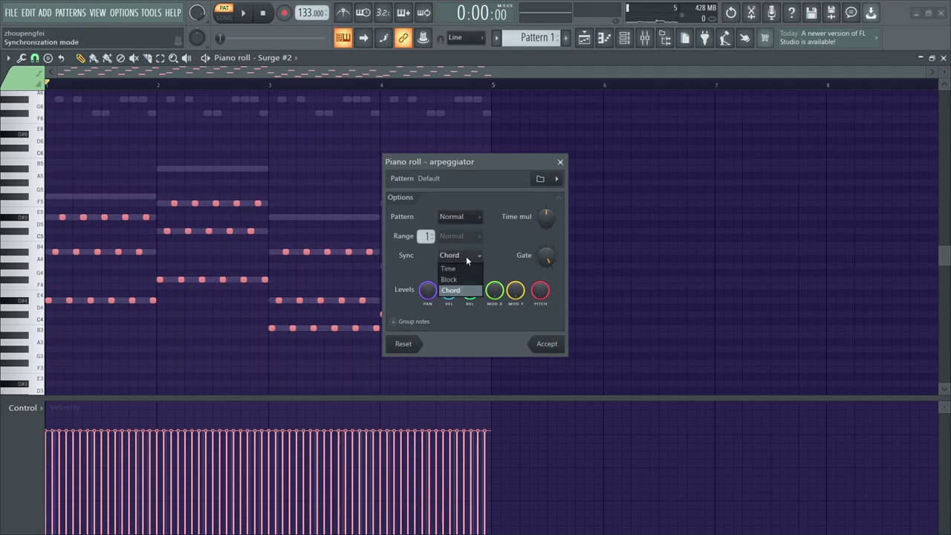
left_click(461, 270)
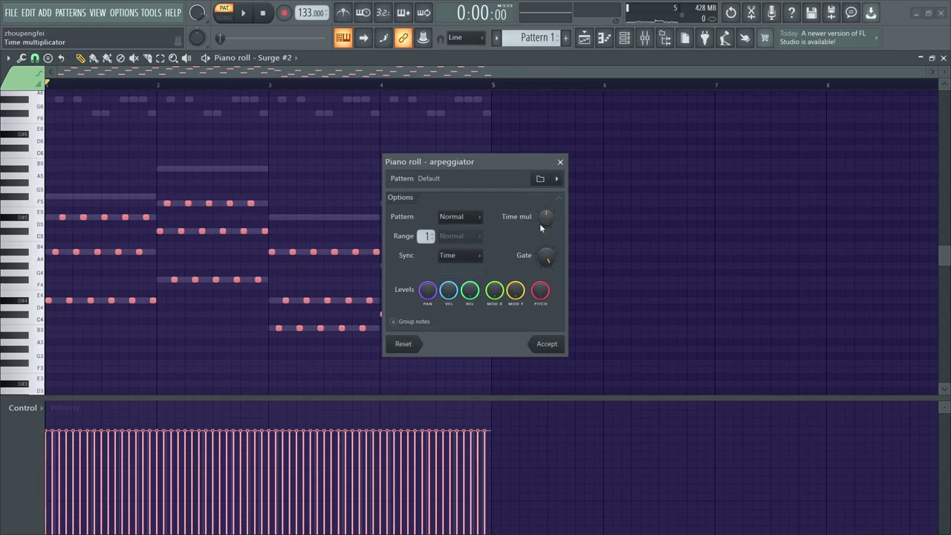
Try an arpeggio range of 2, play it back, and return the range to 1.
scroll(436, 238, "up", 1)
key("space")
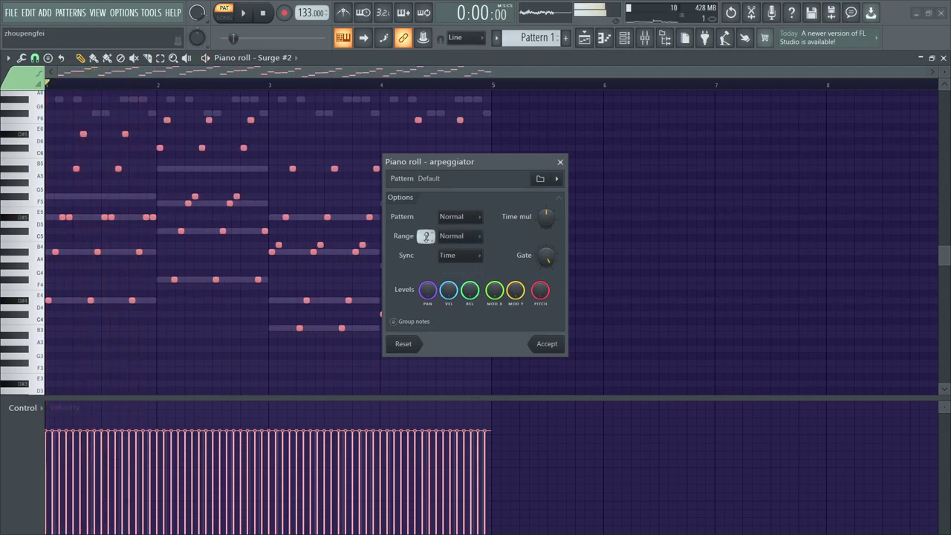
key("space")
scroll(426, 237, "down", 1)
key("space")
key("space")
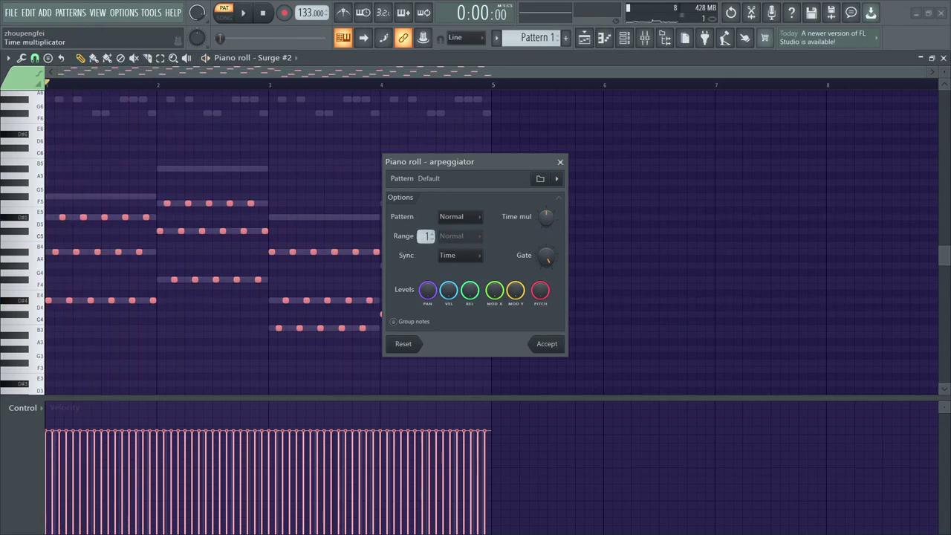
Try a higher time multiplier for slower arpeggio notes, restore the original multiplier, and play the pattern.
scroll(546, 216, "up", 1)
key("space")
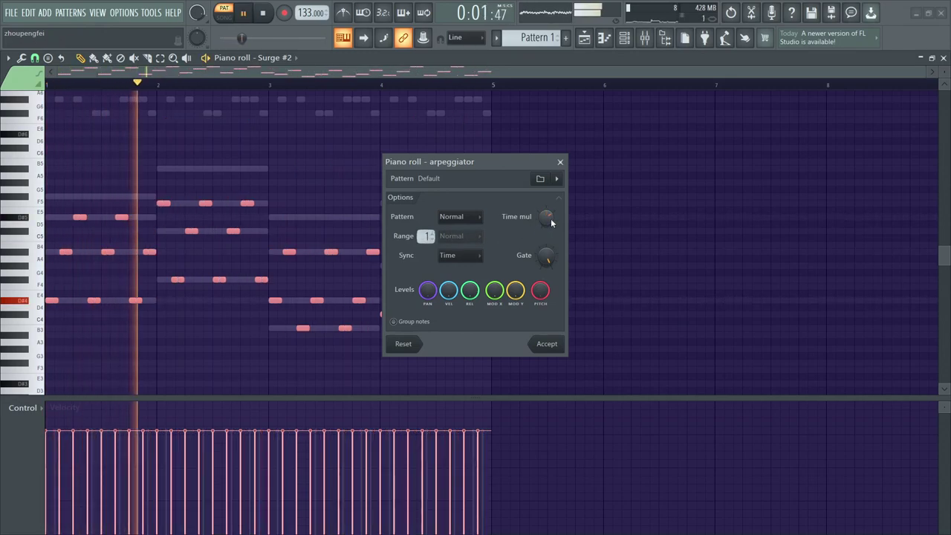
key("space")
left_click_drag(546, 256, 546, 271)
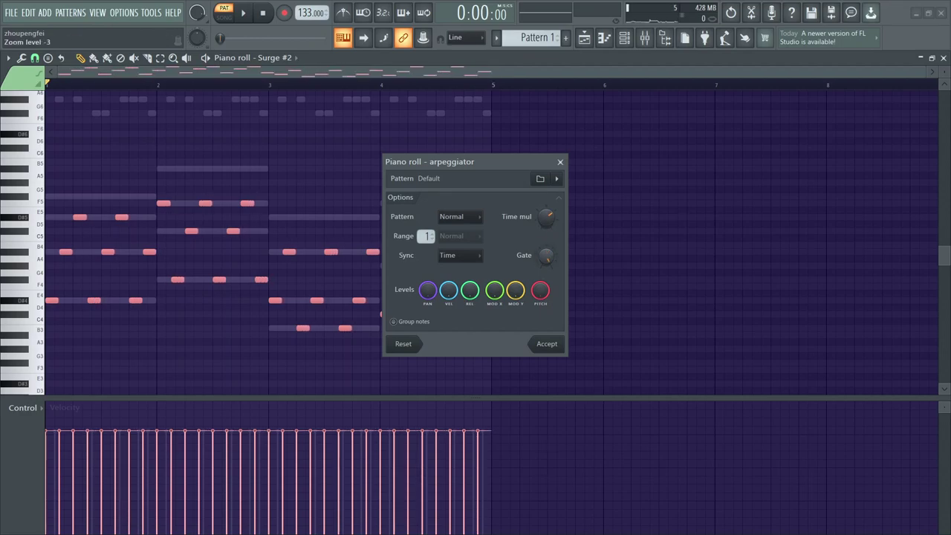
scroll(550, 216, "down", 1)
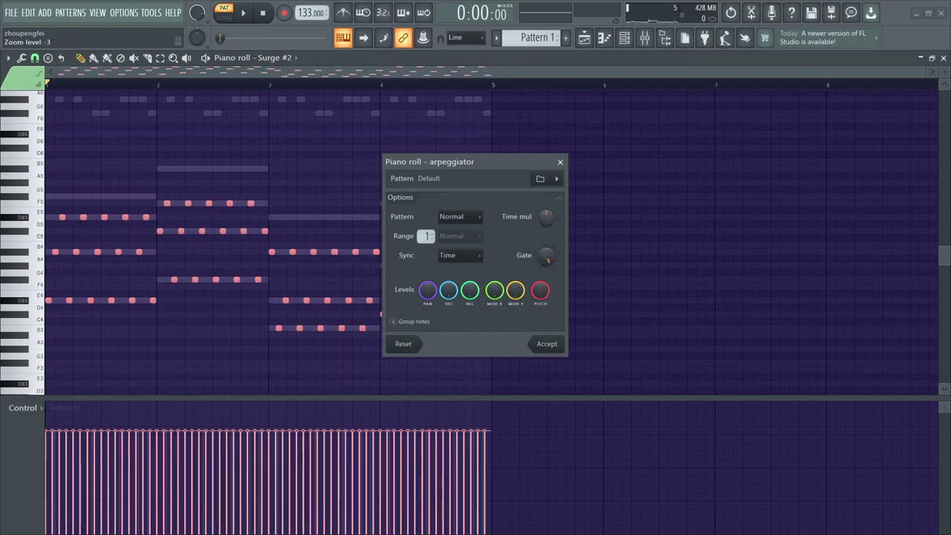
key("space")
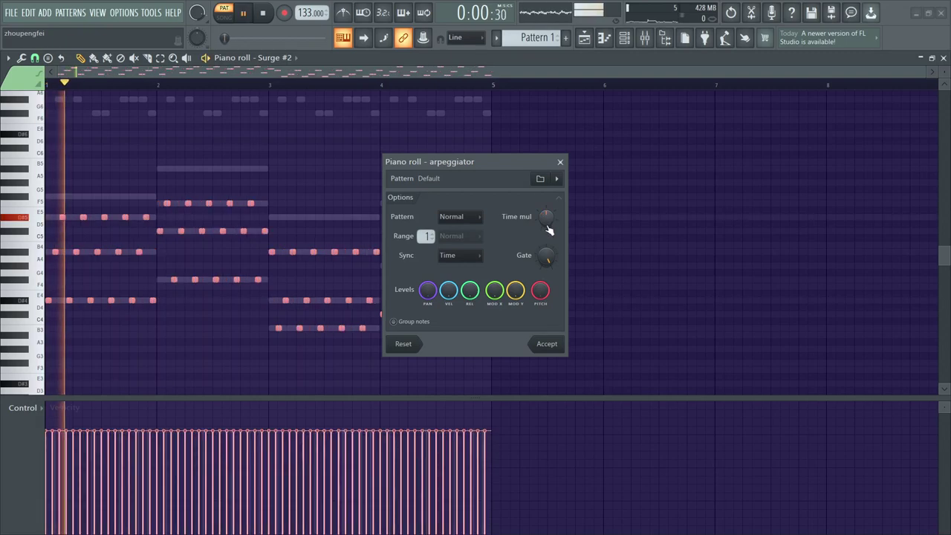
Set the arpeggio pattern to Alternate and play it back.
left_click(475, 223)
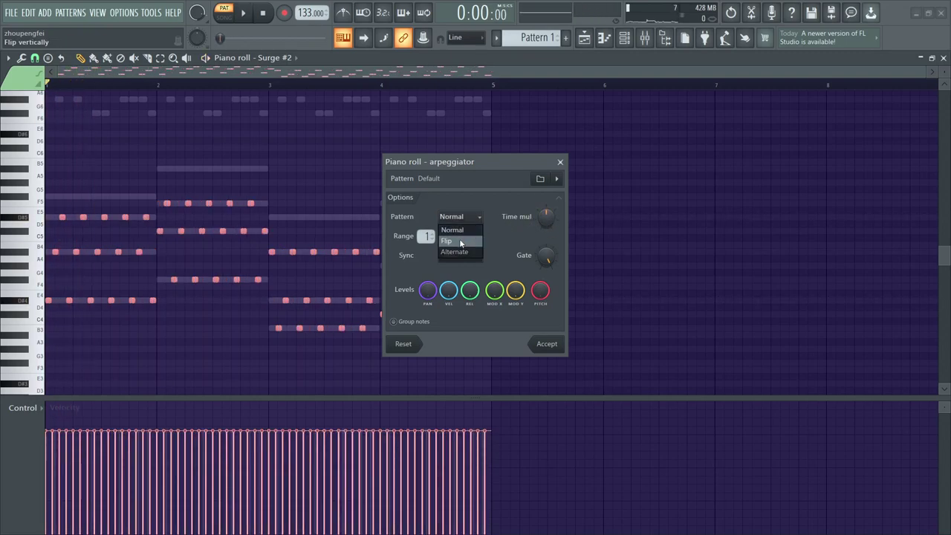
left_click(457, 252)
key("space")
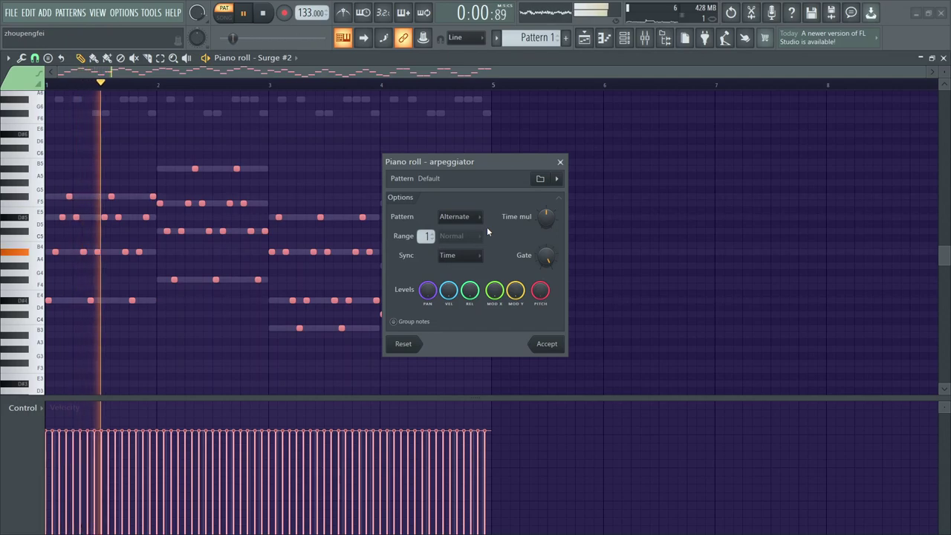
key("space")
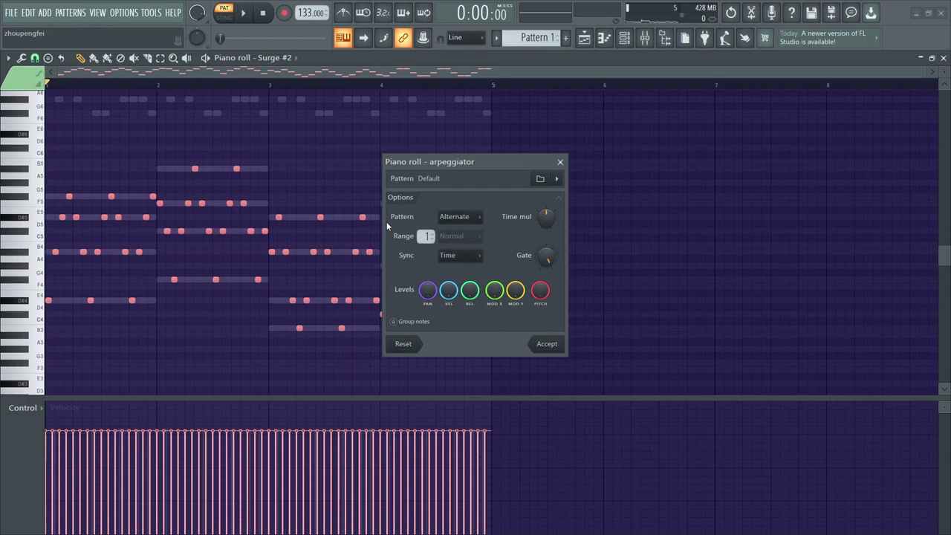
Set the arpeggio sync to Chord, accept the arpeggio while playing it, and show the channel rack.
left_click(474, 256)
left_click(450, 290)
key("space")
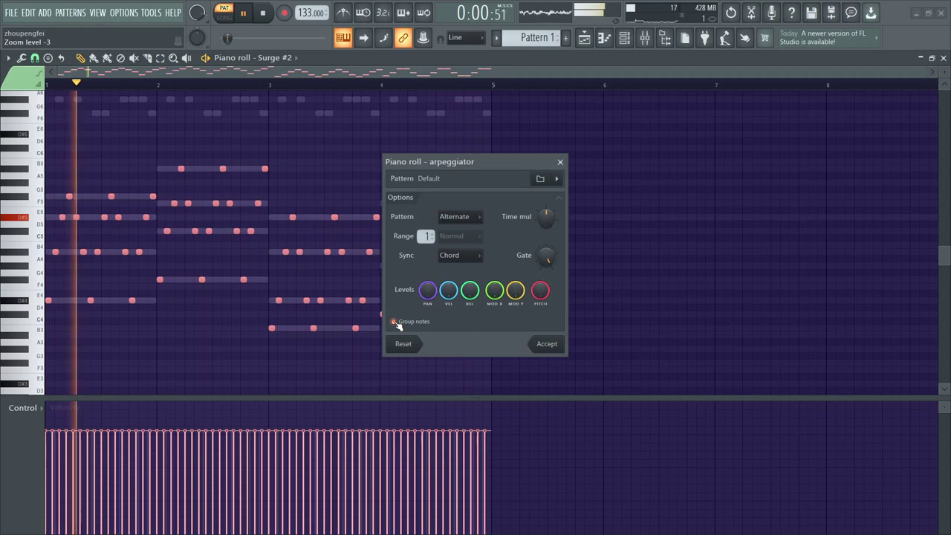
left_click(547, 344)
key("ctrl+d")
left_click(624, 39)
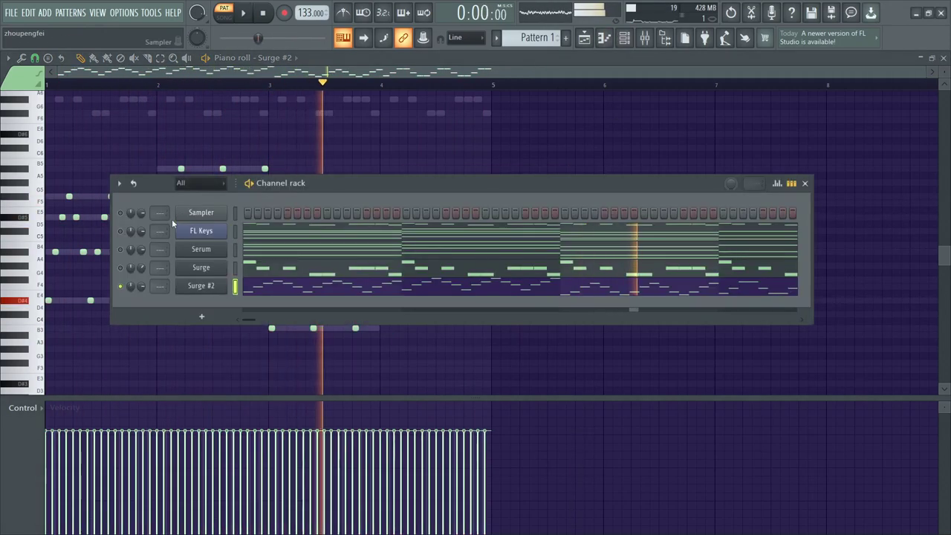
Route Serum, Surge and Surge #2 to mixer tracks 1, 2 and 3 and play the pattern with the mixer shown.
key("space")
left_click_drag(162, 249, 161, 240)
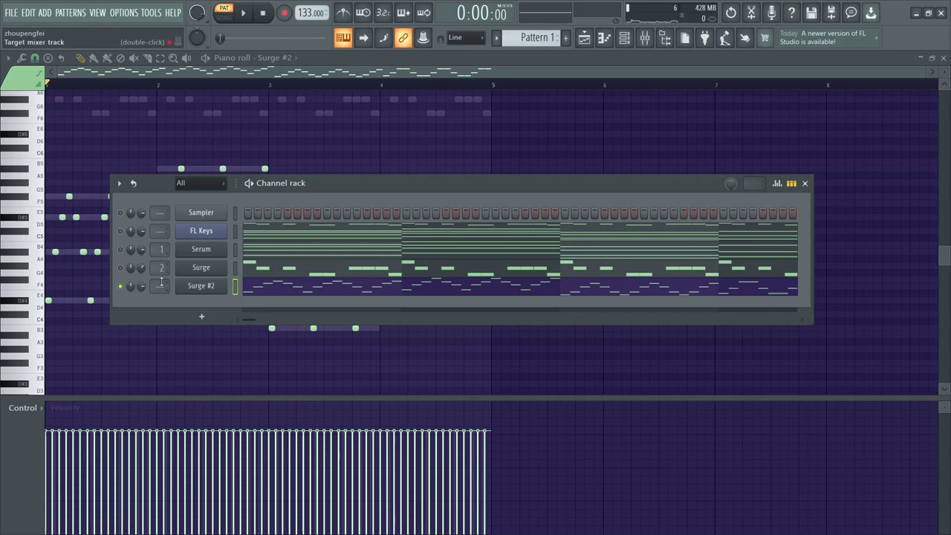
key("F9")
key("space")
key("space")
Add Fruity Parametric EQ 2 to slot 2 of Insert 3 and cut the highs with band 7 at about 5903 Hz.
left_click(839, 114)
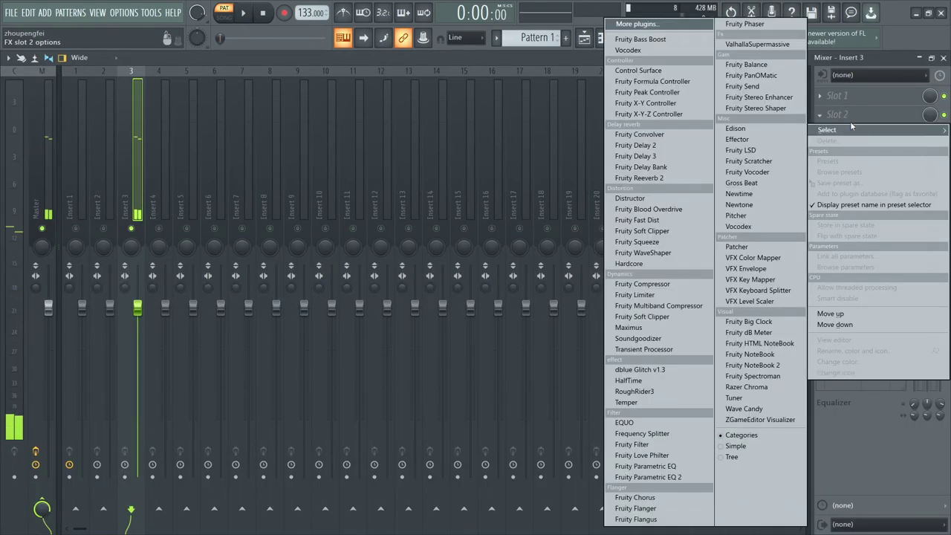
left_click(637, 480)
key("space")
key("space")
left_click_drag(285, 225, 281, 298)
key("space")
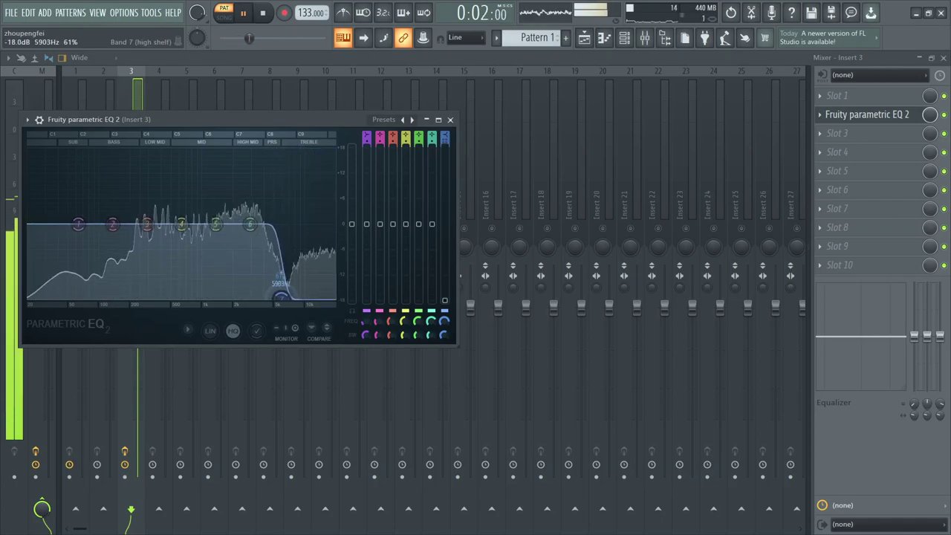
Cut the lows of Insert 3 with EQ band 1 at about 243 Hz, then close the EQ and stop playback.
left_click_drag(78, 224, 140, 297)
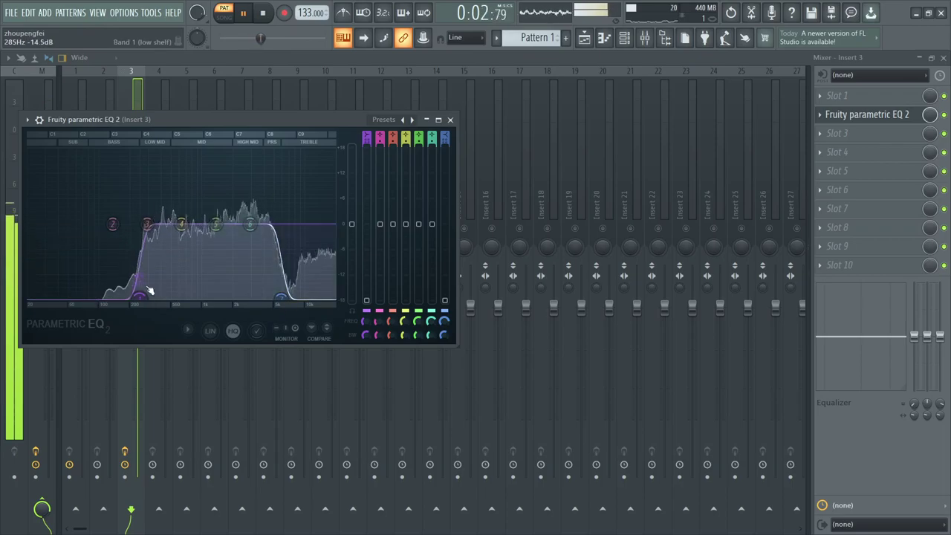
left_click(450, 120)
key("space")
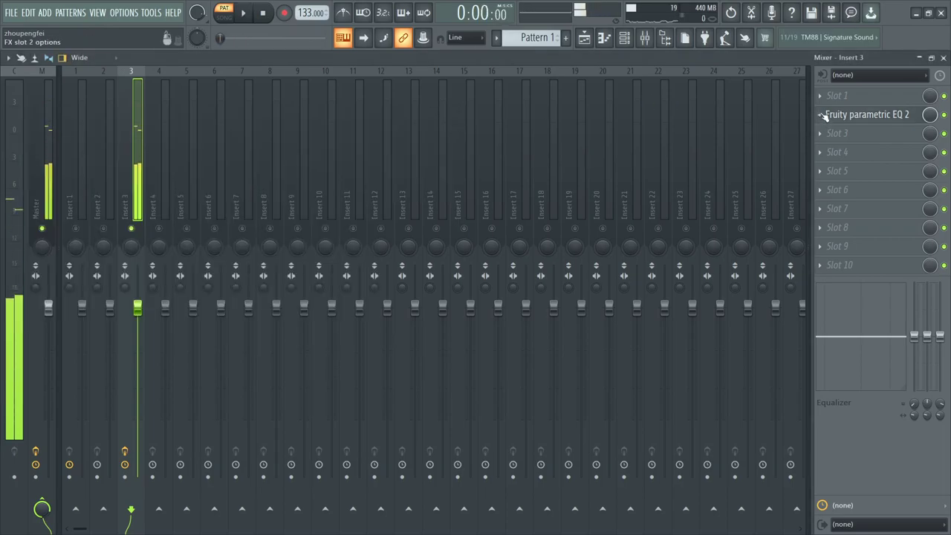
Add ValhallaSupermassive to slot 1 of Insert 3 and set its delay to 85.2 ms.
left_click(822, 114)
mouse_move(827, 111)
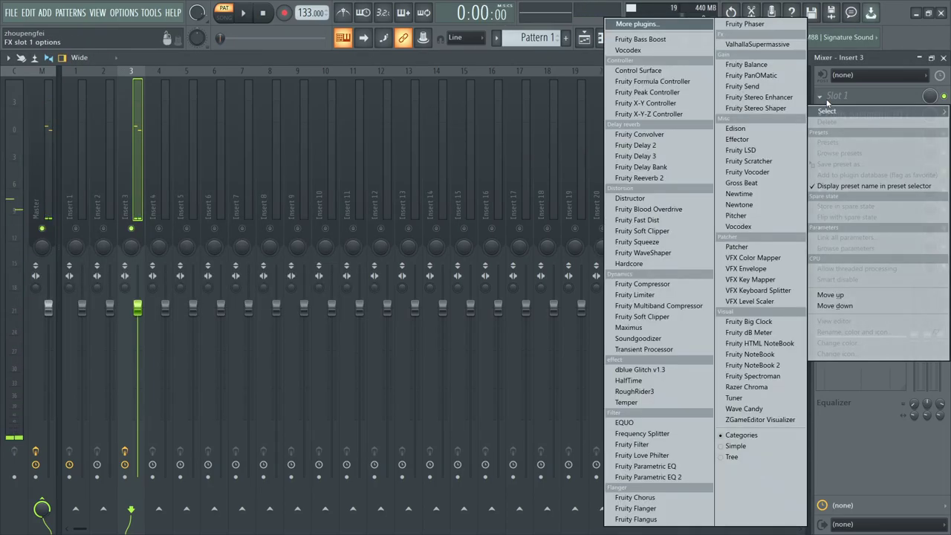
left_click(755, 43)
left_click_drag(152, 227, 154, 271)
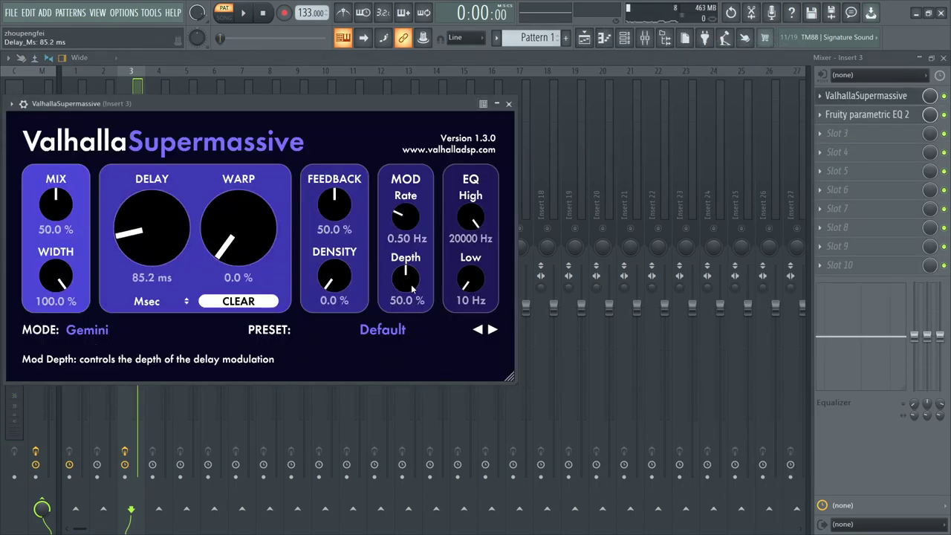
Load the small reverb preset Splashy Space with a delay of 34.2 ms and a warp of 26.4%, and close the plugin.
left_click(425, 330)
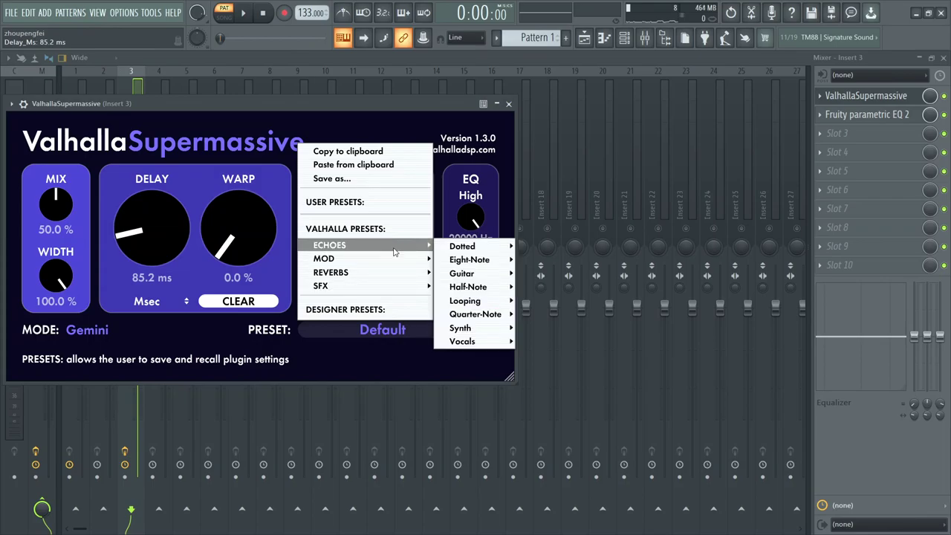
mouse_move(382, 279)
mouse_move(485, 232)
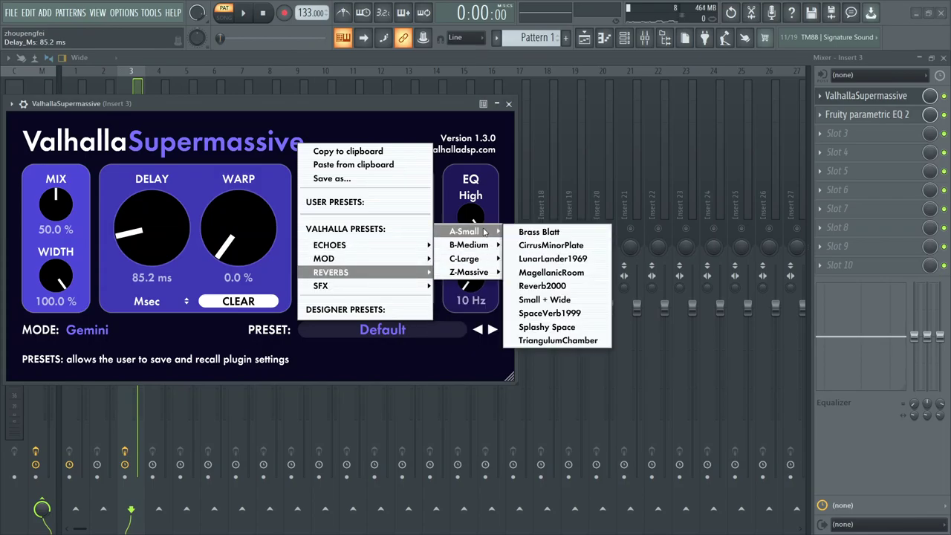
left_click(558, 329)
left_click_drag(144, 221, 145, 232)
left_click_drag(239, 227, 154, 276)
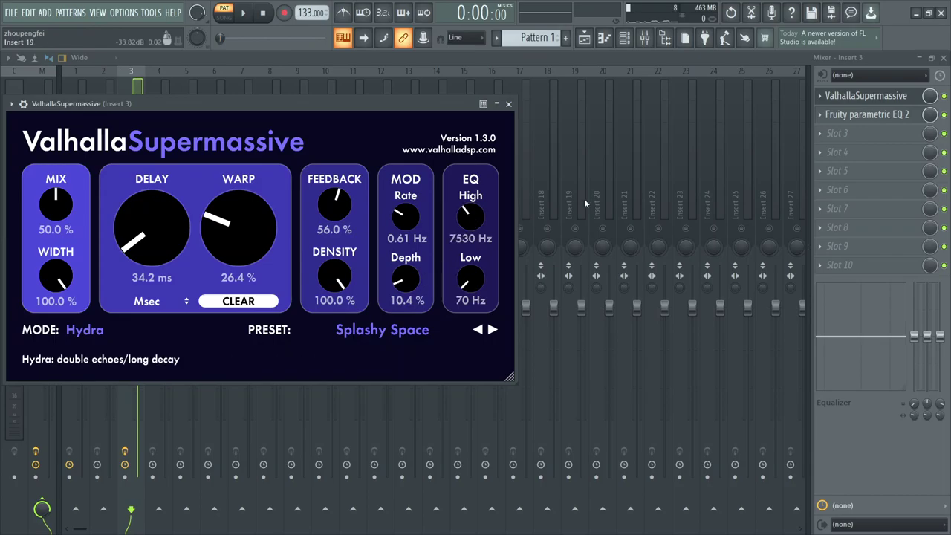
left_click(509, 103)
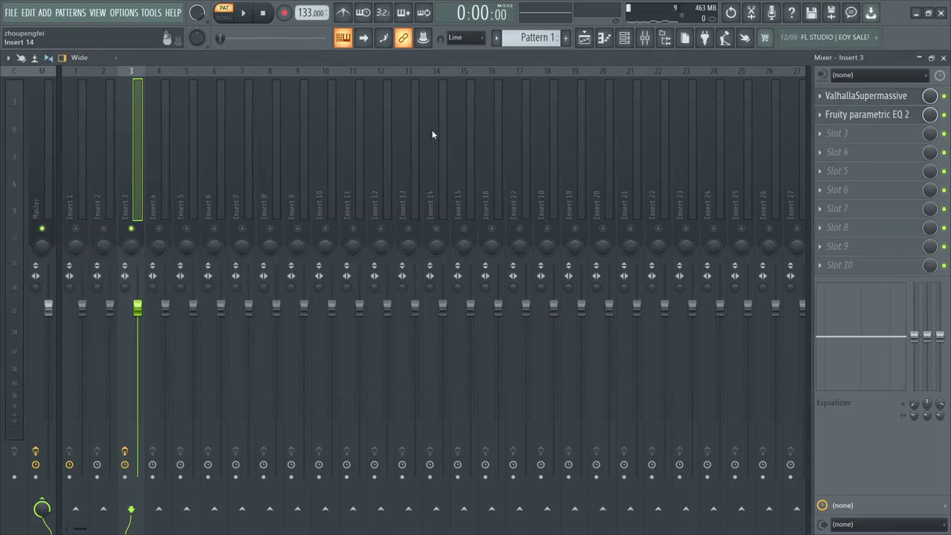
Lower the ValhallaSupermassive mix level on Insert 3 during playback and turn off the track's solo.
key("space")
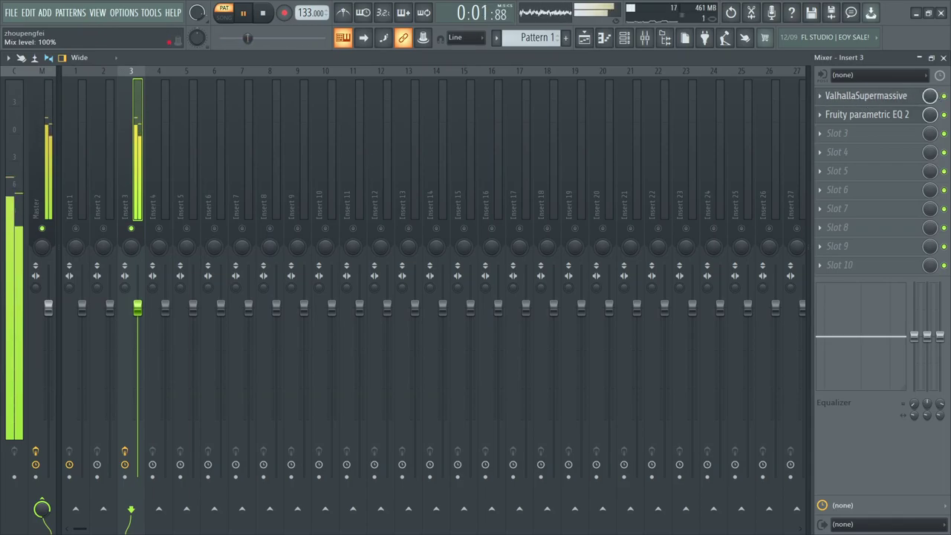
left_click_drag(930, 96, 929, 103)
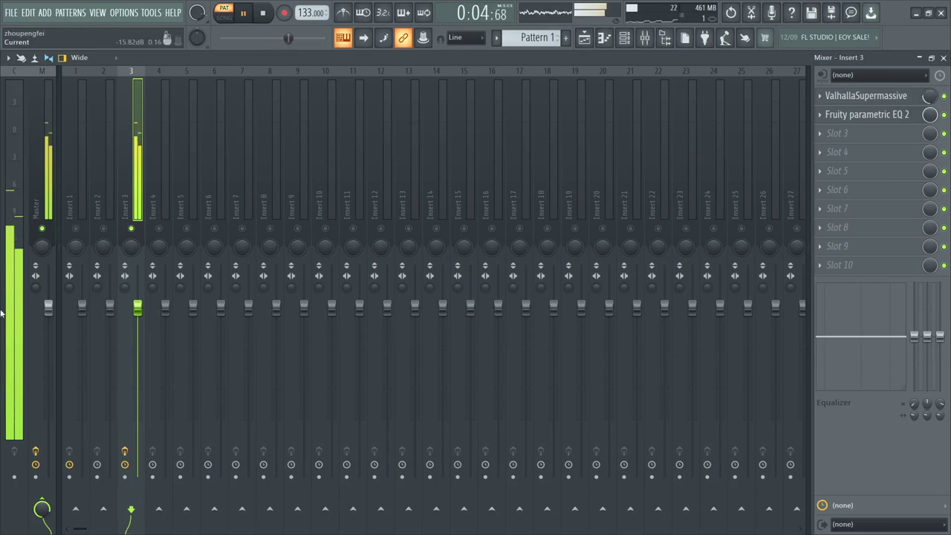
right_click(131, 229)
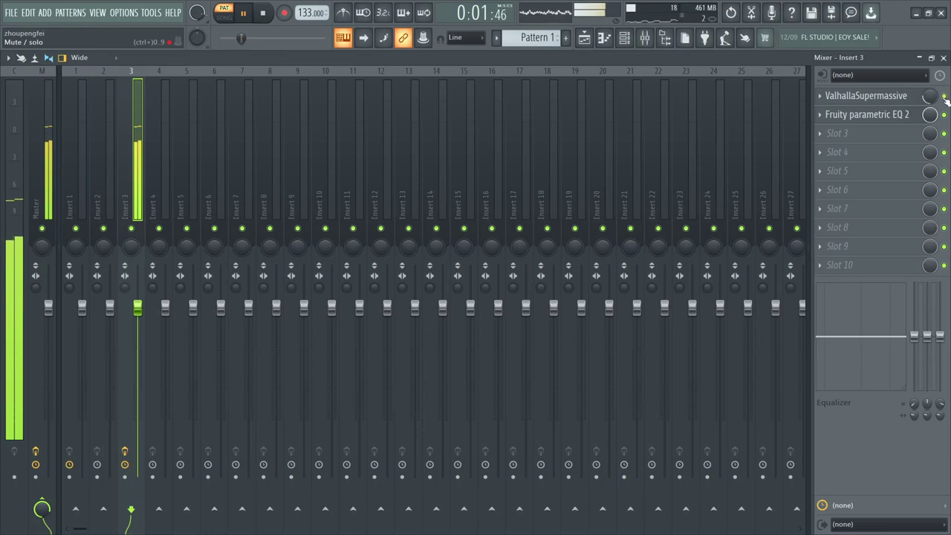
Check the EQ curve on Insert 3 against the playing sound and return to that mixer track.
left_click(880, 115)
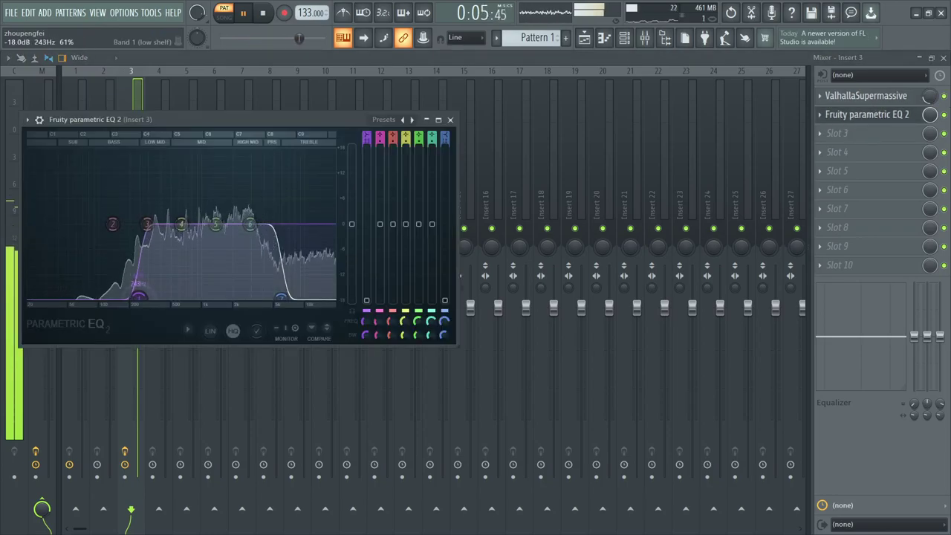
left_click(460, 120)
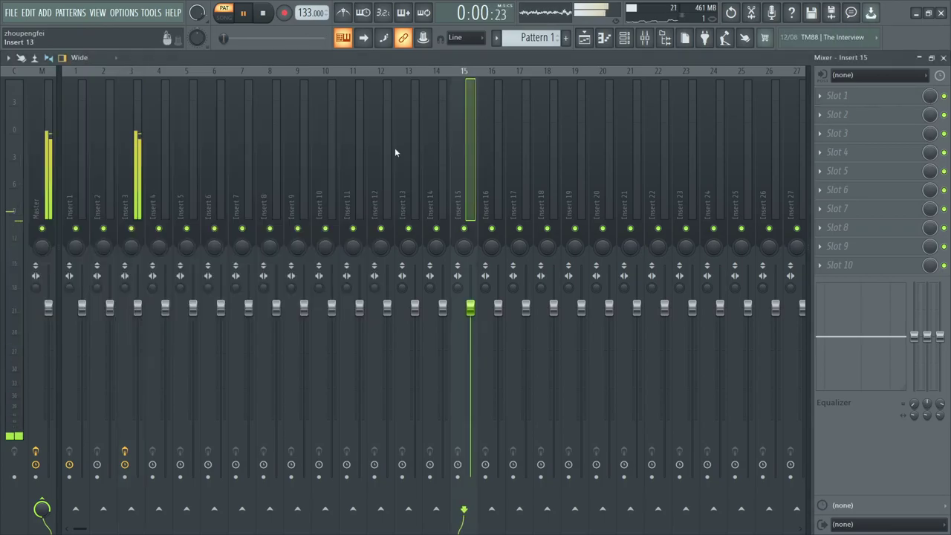
left_click(139, 155)
Play the Surge #2 pluck together with the Serum chords and lower the Insert 3 volume to about 90%.
key("F6")
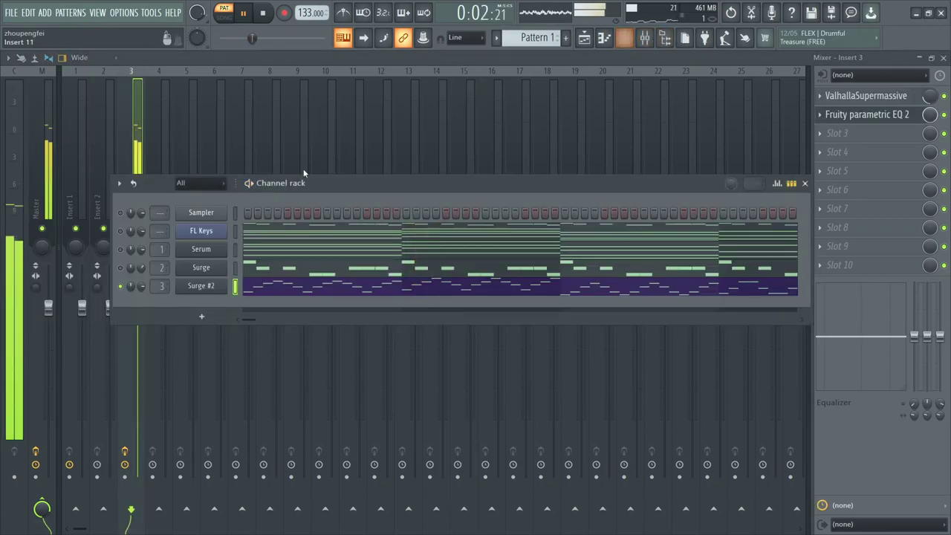
key("space")
key("space")
left_click(74, 141)
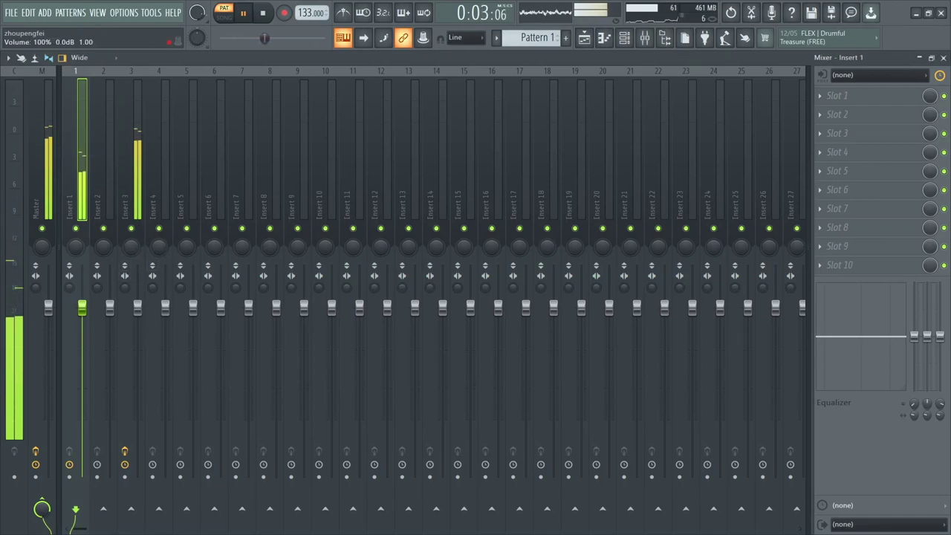
left_click_drag(137, 307, 137, 325)
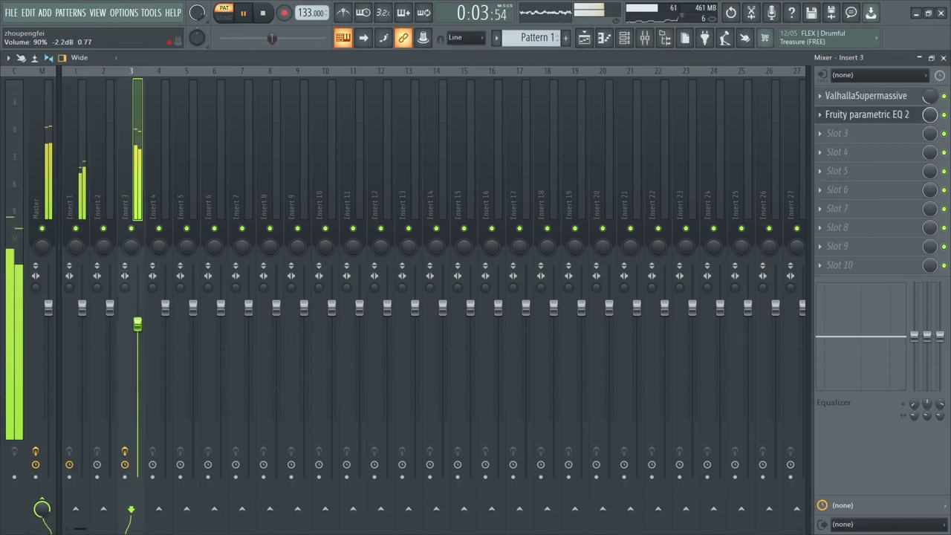
Solo Insert 1 to hear the chords alone and inspect the Serum preset behind them.
right_click(76, 229)
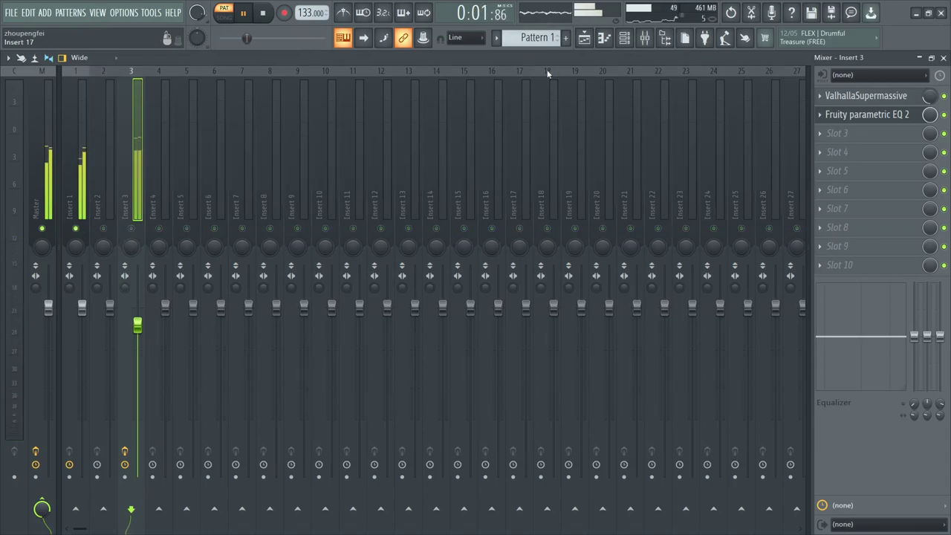
left_click(623, 39)
key("space")
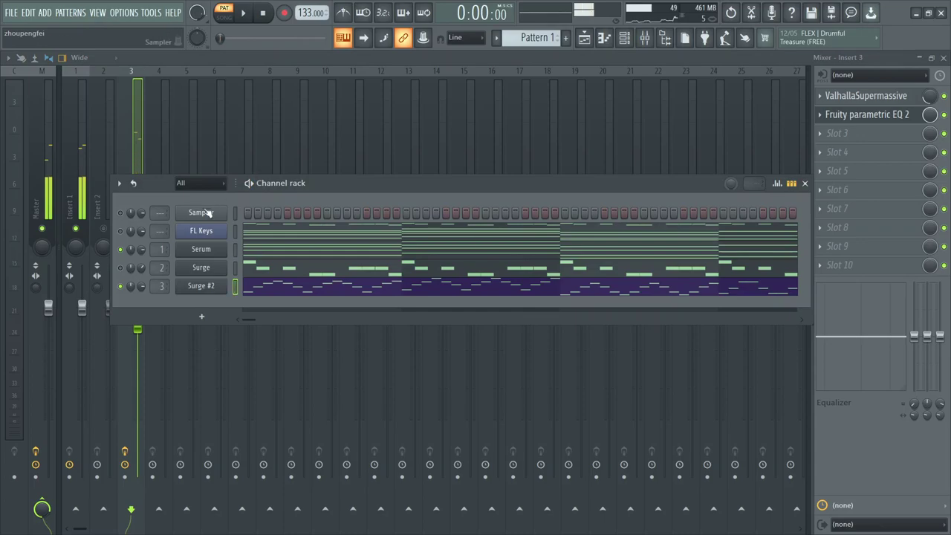
left_click(208, 250)
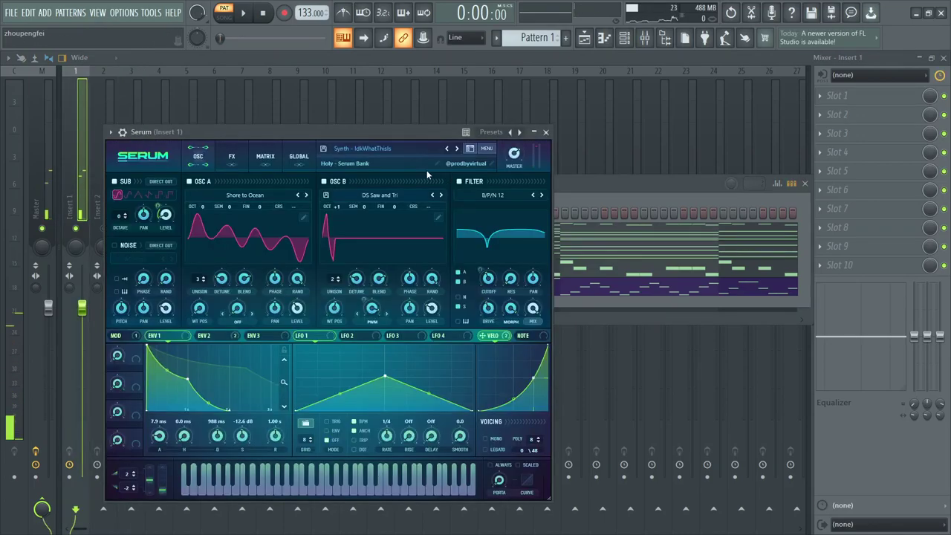
left_click(547, 132)
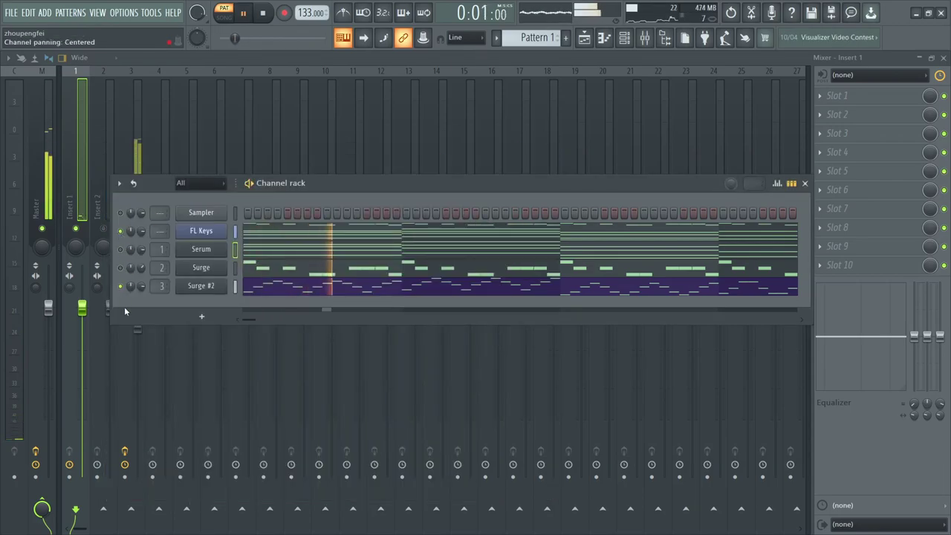
Re-enable Insert 3 and play the Surge #2 pluck with the FL Keys channel.
left_click(143, 143)
key("space")
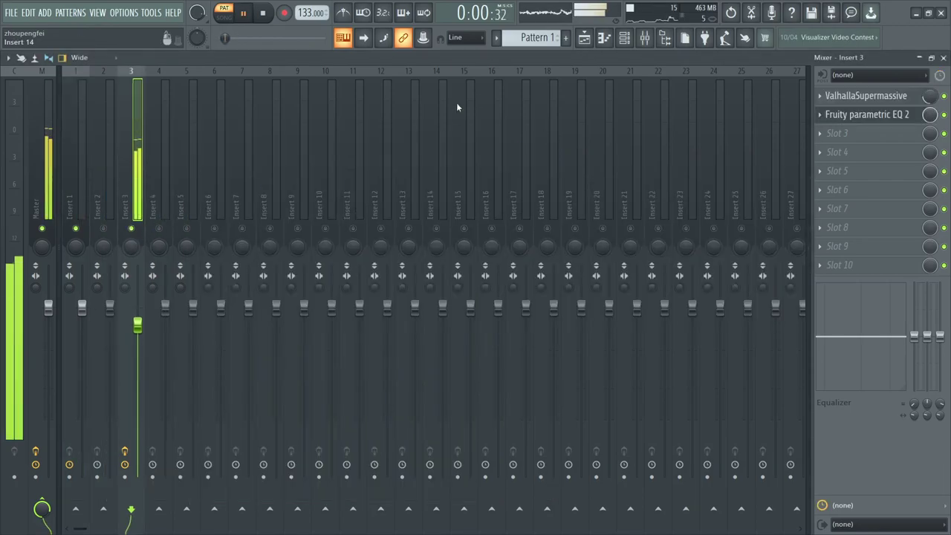
Examine the arpeggiated Surge #2 notes in the piano roll.
left_click(604, 37)
key("space")
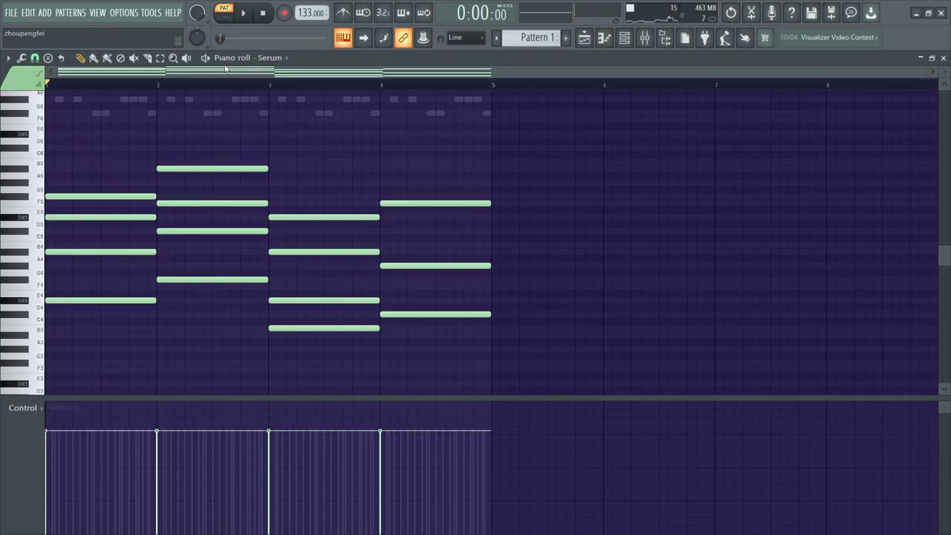
left_click(255, 60)
left_click(284, 123)
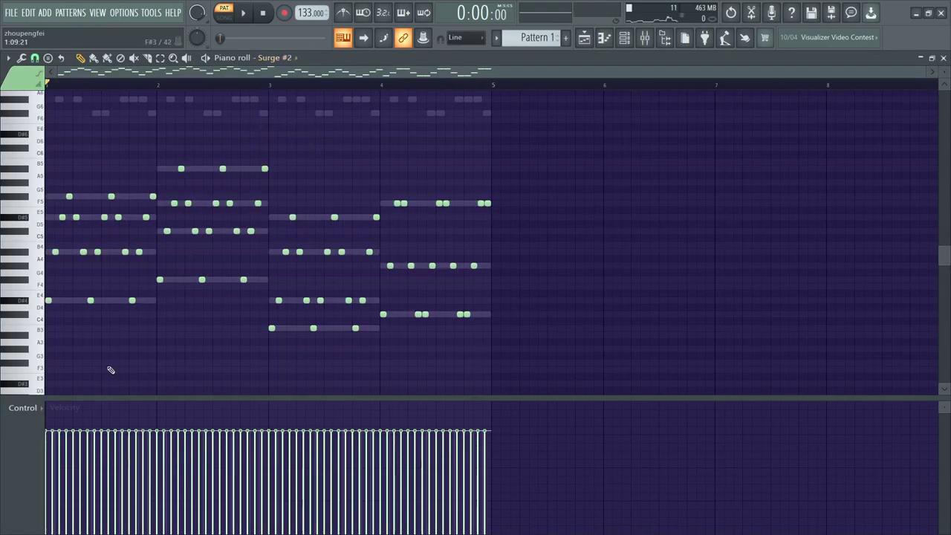
scroll(108, 368, "up", 3)
scroll(292, 173, "down", 2)
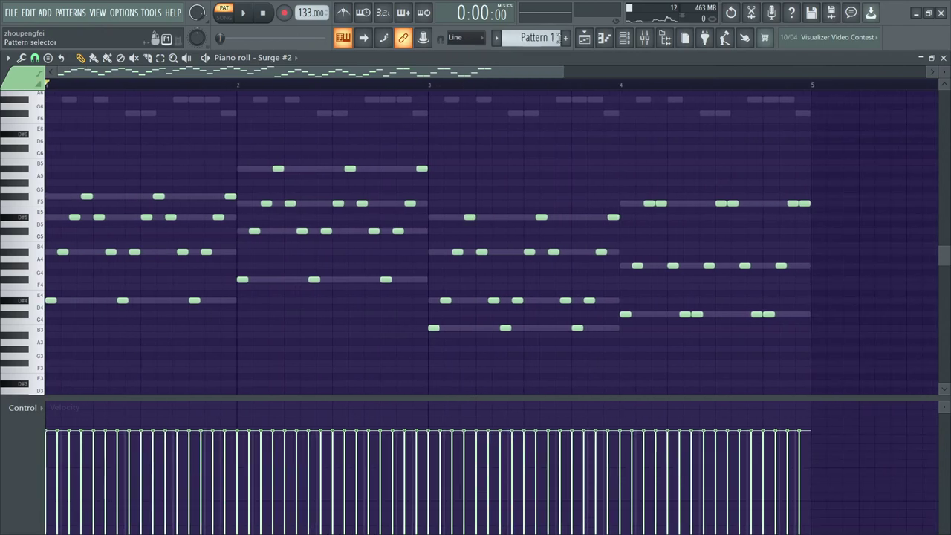
Audition the Artificial pluck patch of Surge #2 by playing a few notes.
left_click(624, 38)
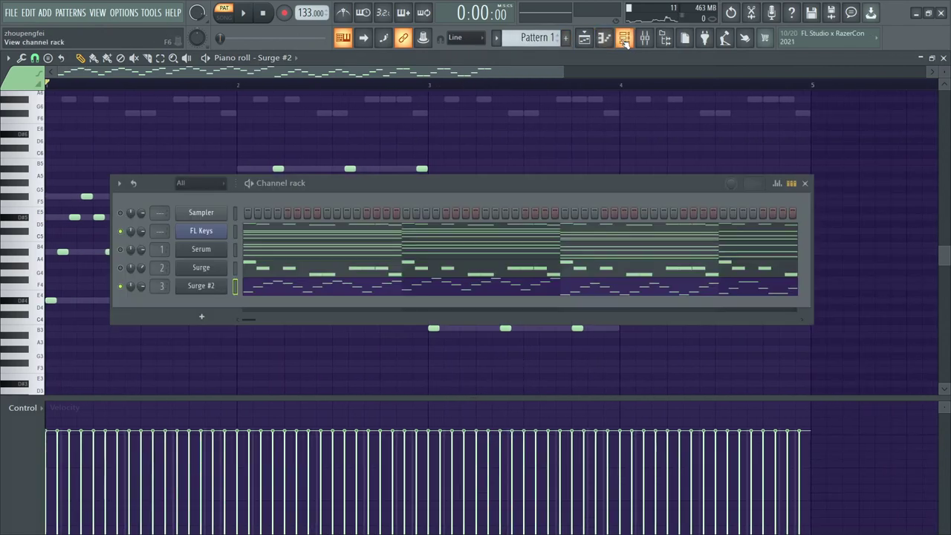
left_click(201, 287)
key("q")
key("w")
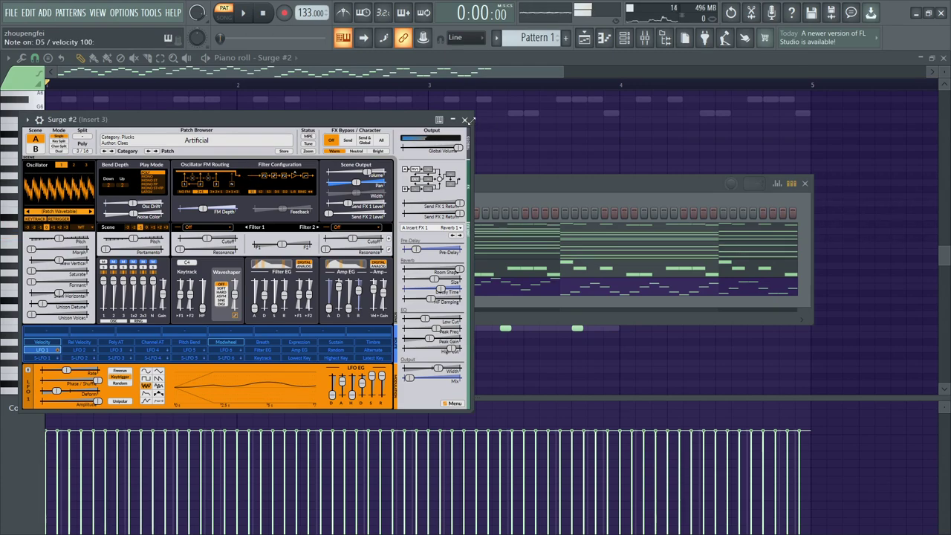
left_click(465, 120)
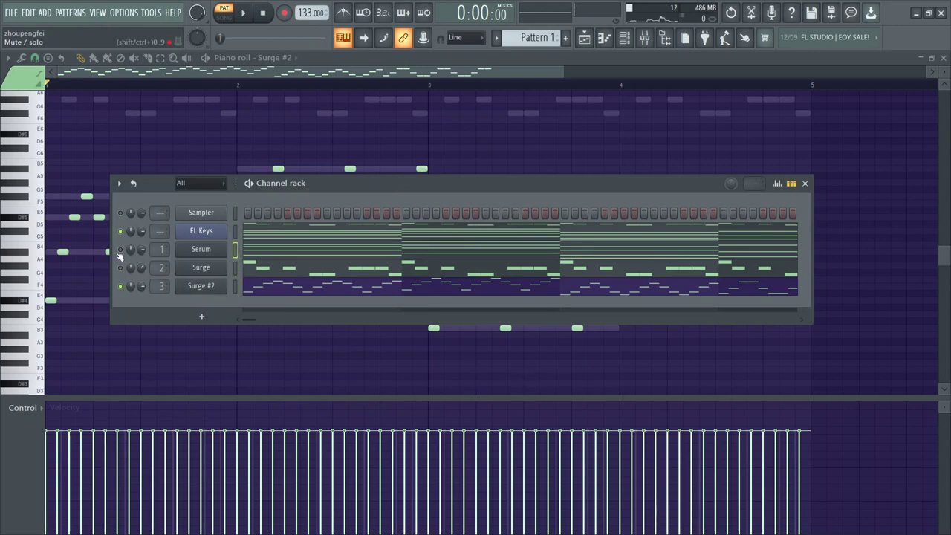
Audition the FL Keys grand piano at different octaves for comparison and close it.
left_click(212, 233)
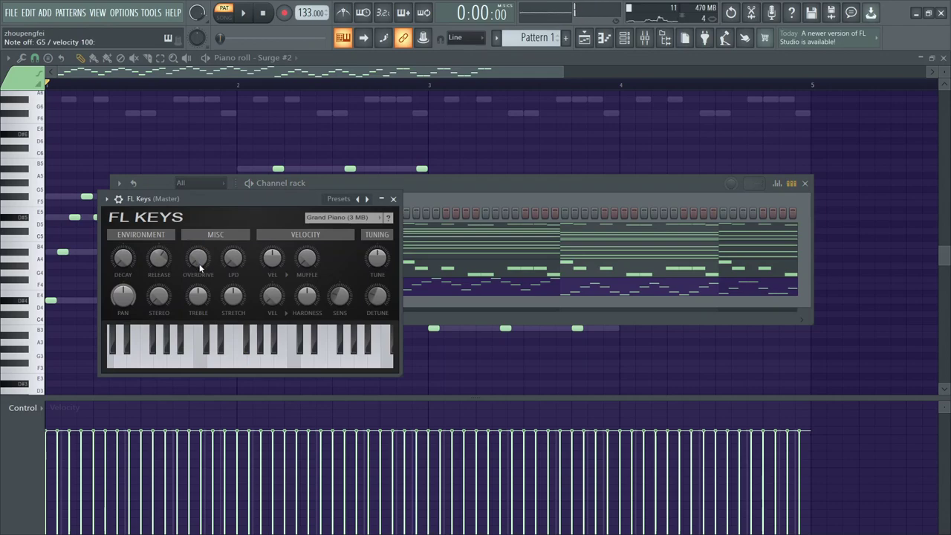
key("n")
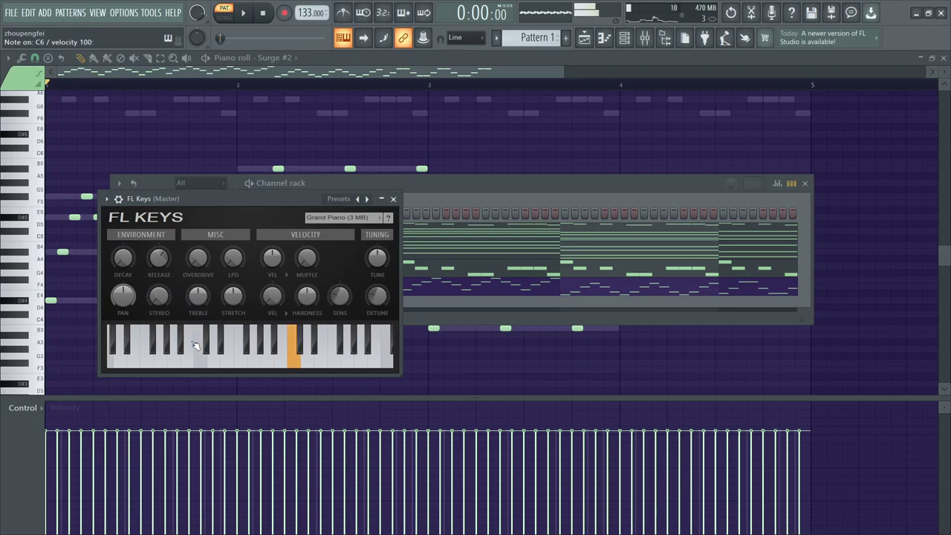
key("i")
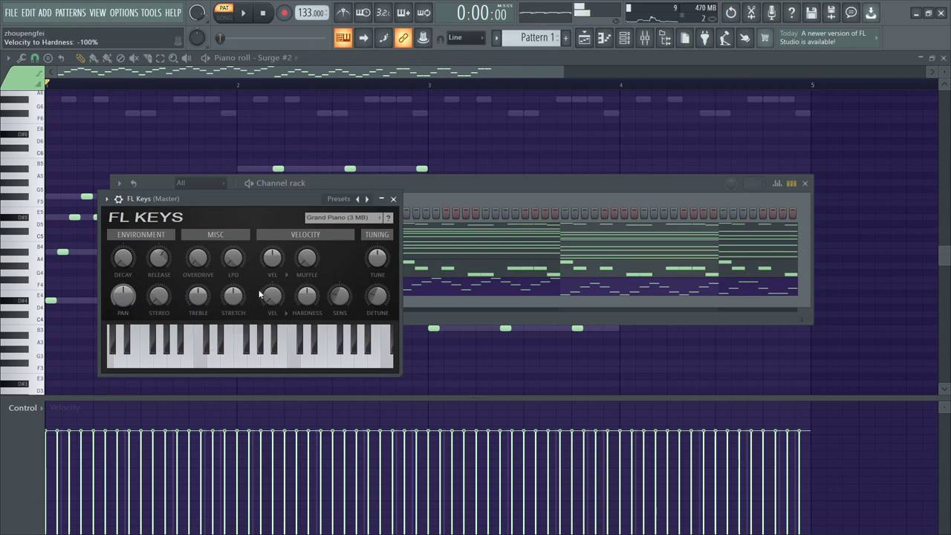
left_click(393, 199)
Try the Artificial patch of Surge #2 with scene A at octave -1 and slightly offset pitch and filter cutoff, listening during playback.
left_click(218, 287)
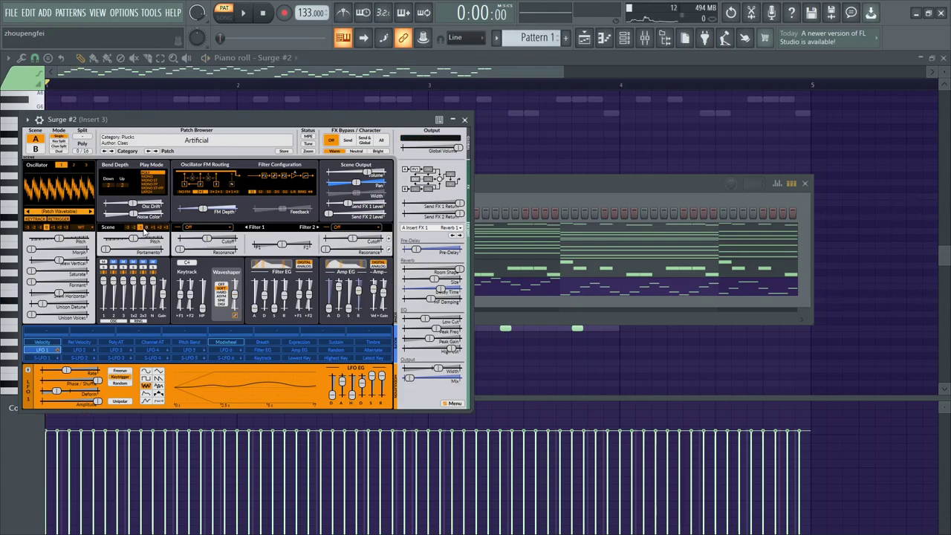
mouse_move(136, 243)
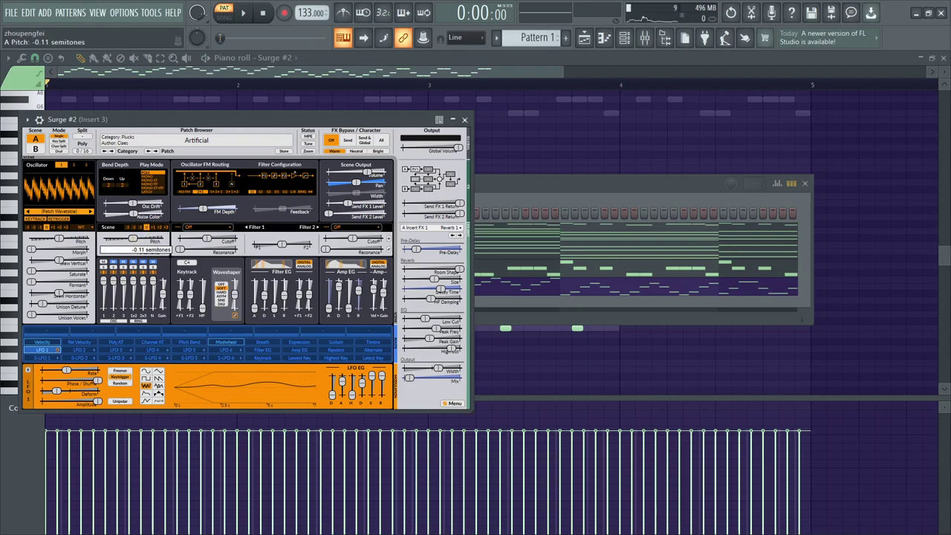
key("space")
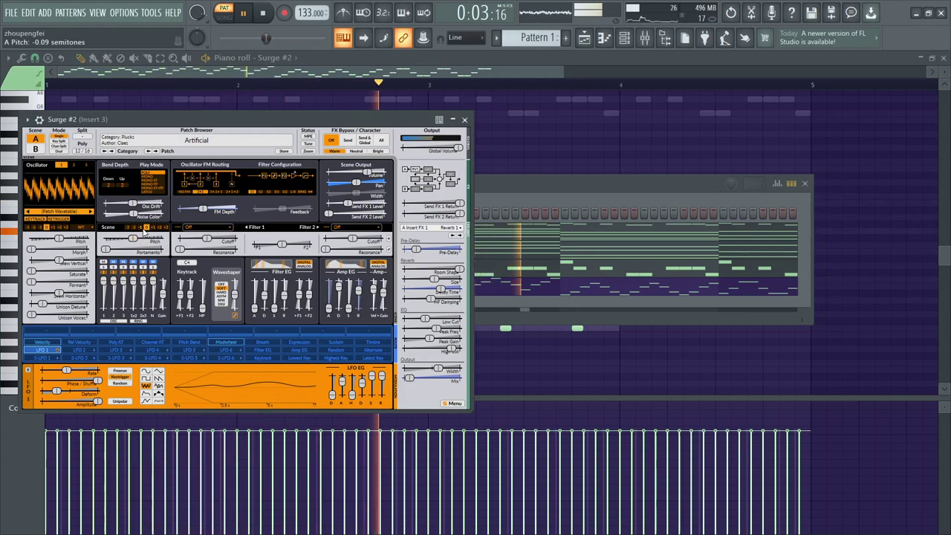
key("space")
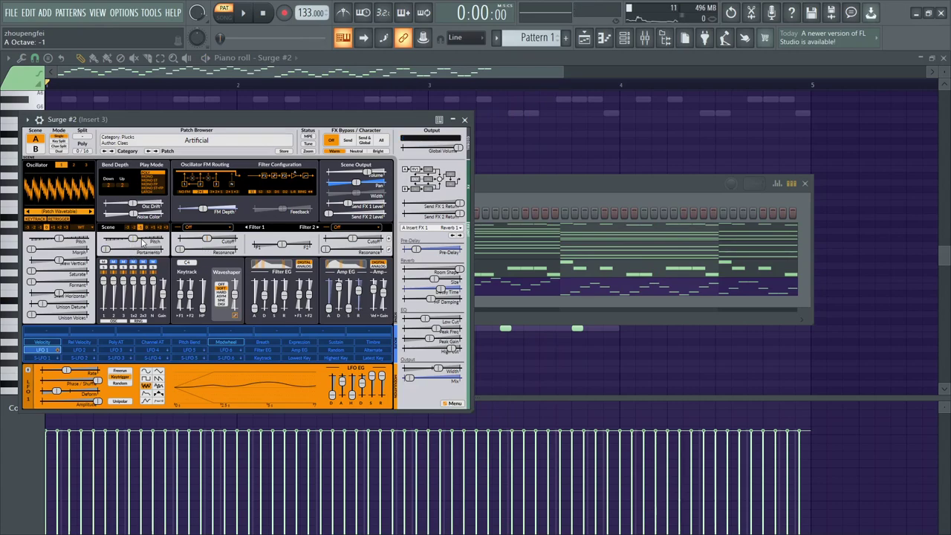
left_click(137, 241)
left_click(59, 241)
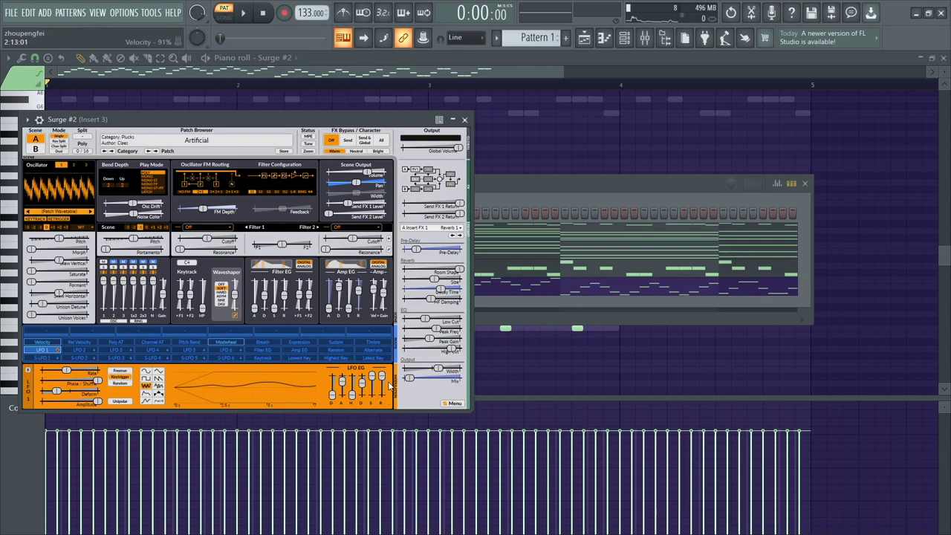
left_click_drag(207, 241, 197, 240)
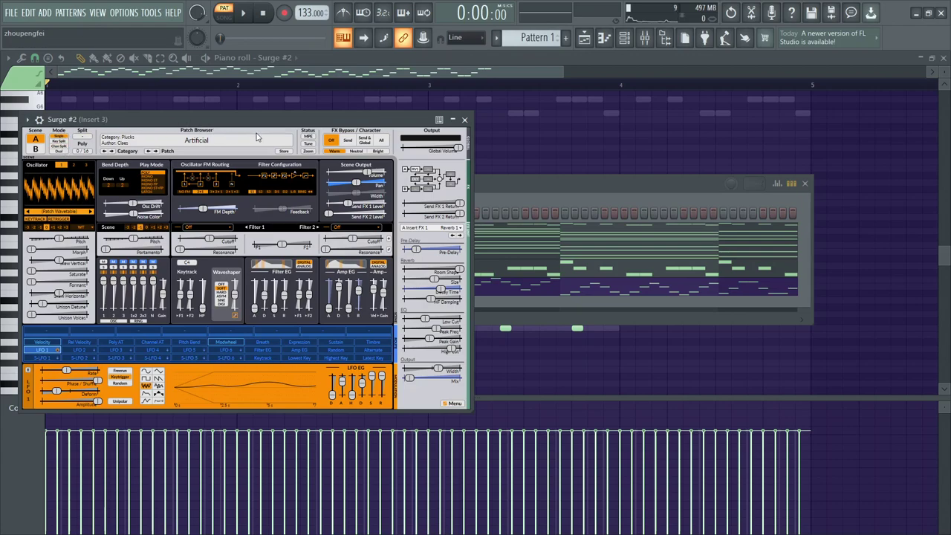
Audition the Asymmetry pluck patch in Surge #2 during playback and solo the Surge #2 channel.
key("space")
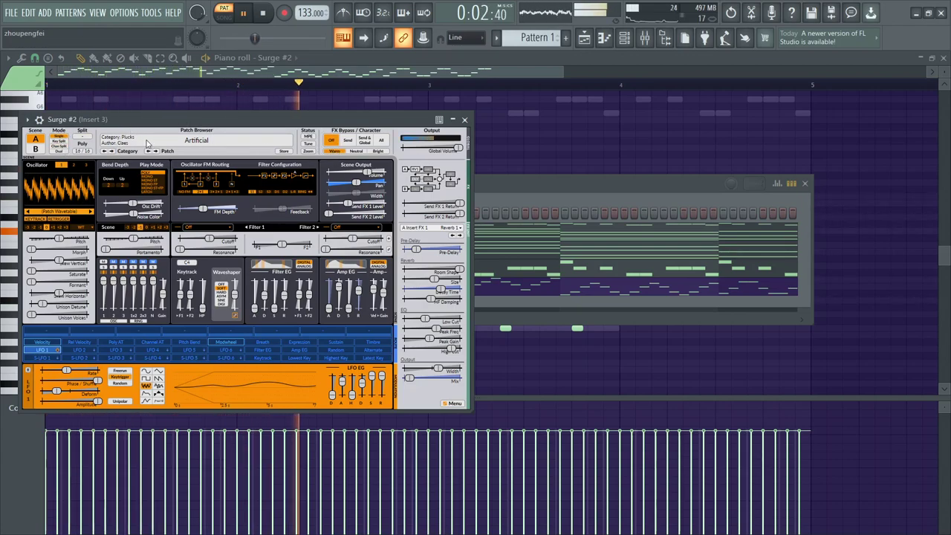
left_click(157, 151)
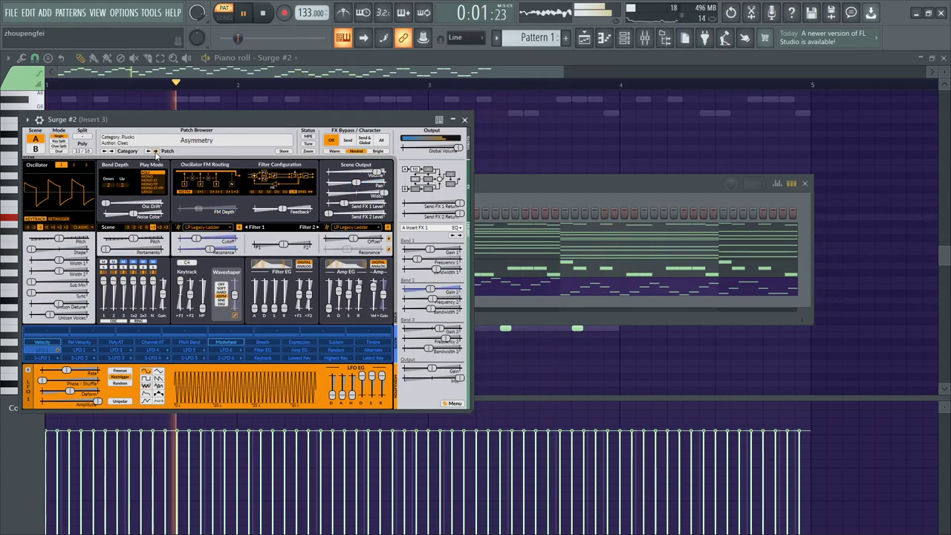
left_click(465, 119)
right_click(119, 286)
left_click(136, 290)
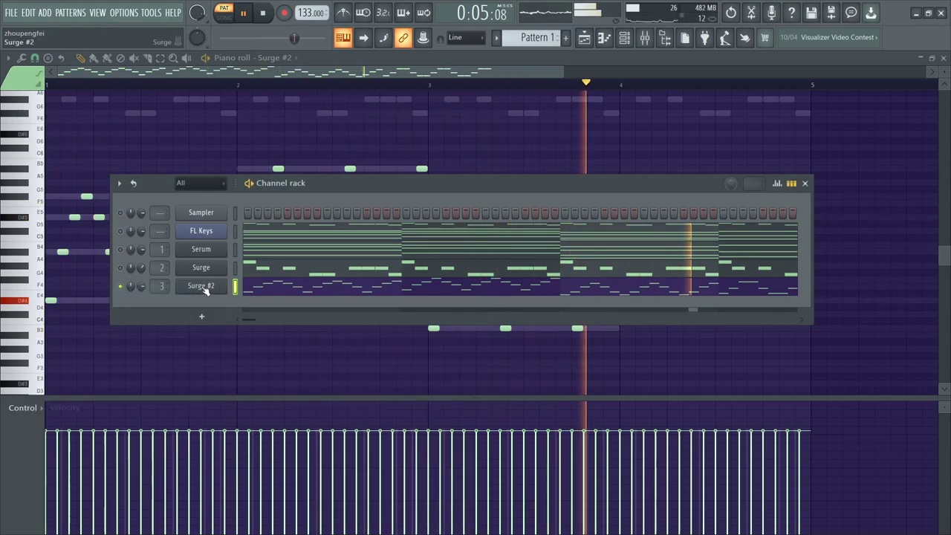
left_click(200, 286)
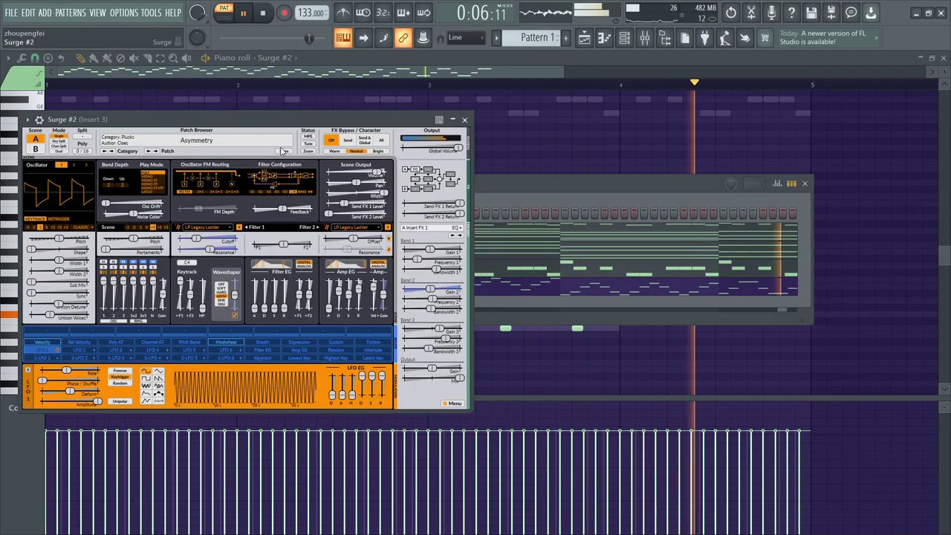
Audition the preceding pluck patches Ambient E-Guitar, ACME and 80s Gliss in Surge #2 and return to Asymmetry.
left_click(153, 151)
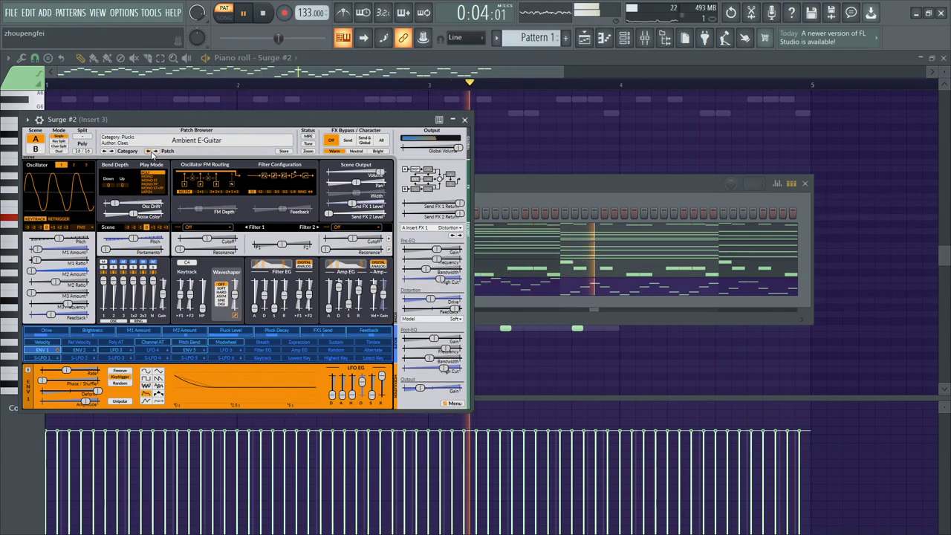
left_click(153, 151)
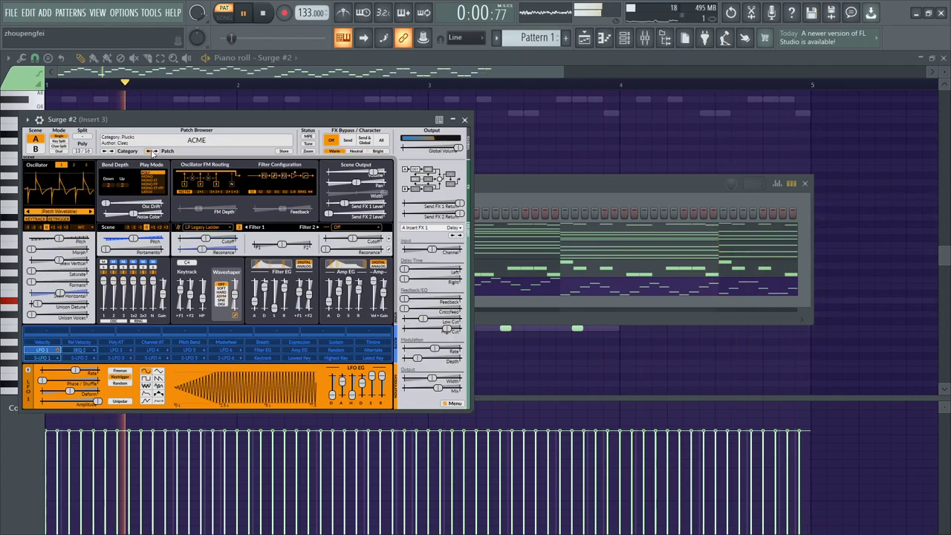
left_click(153, 152)
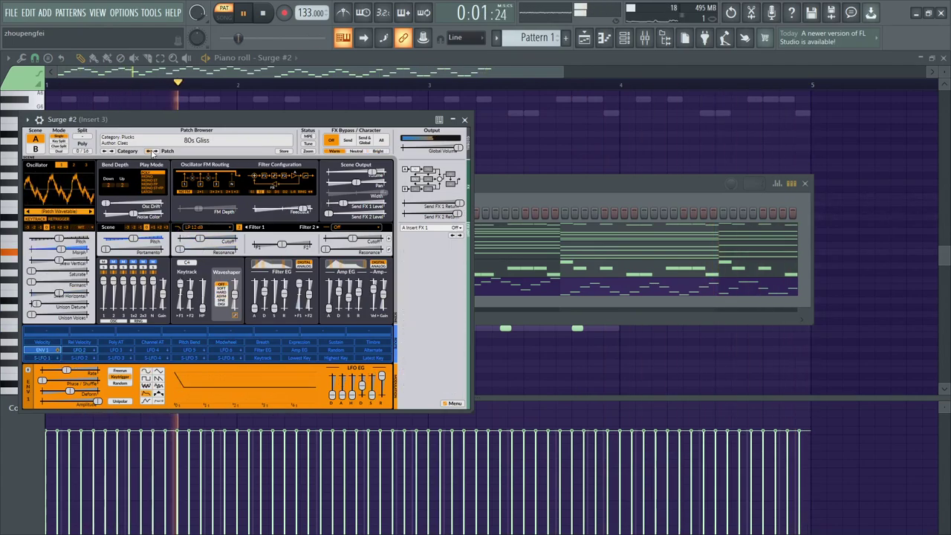
left_click(157, 152)
left_click(158, 151)
left_click(158, 152)
left_click(158, 151)
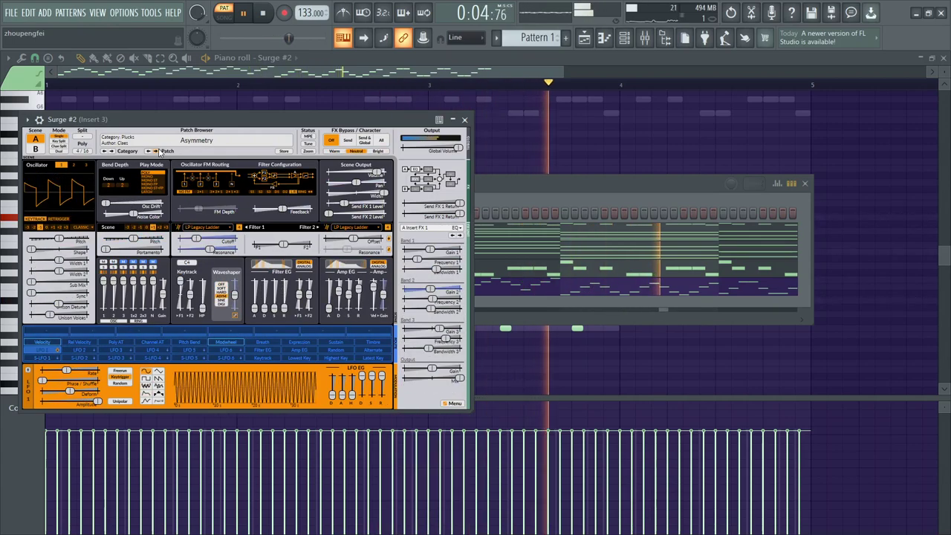
Advance Surge #2 through the pluck patches Battered Beauty, Bell 2, Belle and Bite during playback and close the plugin.
left_click(158, 151)
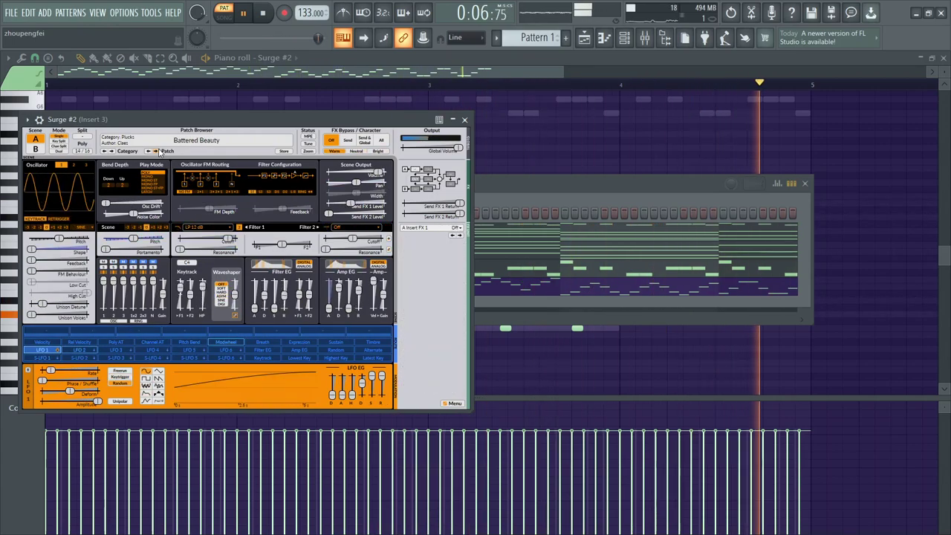
left_click(158, 151)
left_click(157, 151)
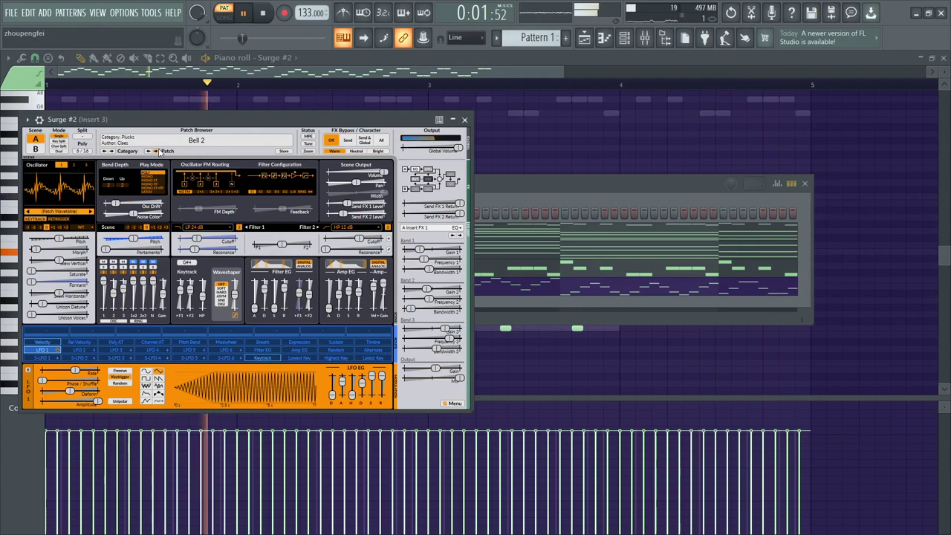
left_click(157, 151)
left_click(157, 152)
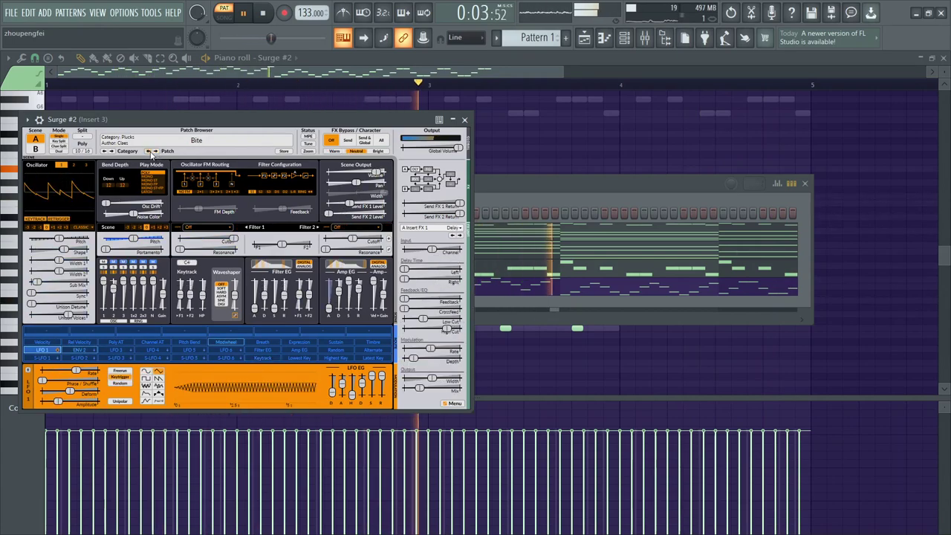
left_click(149, 152)
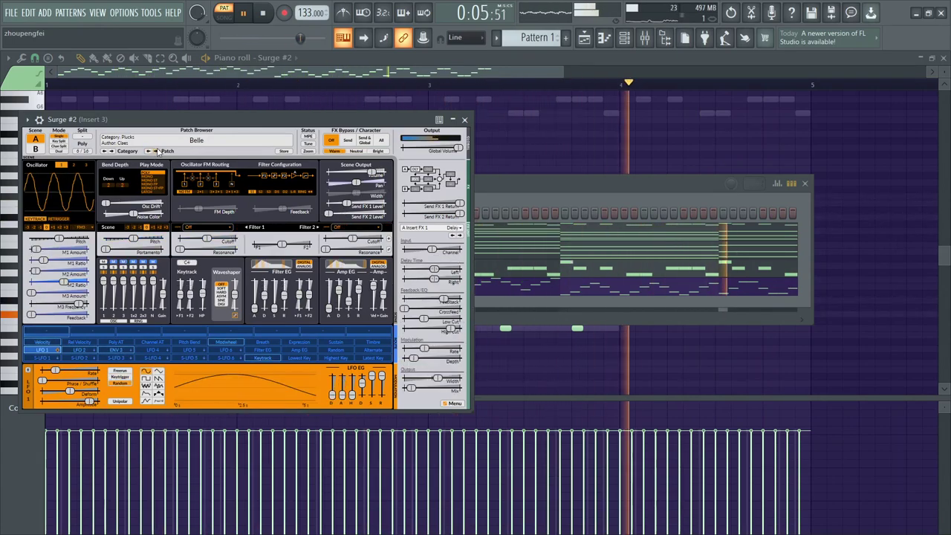
left_click(157, 151)
left_click(465, 120)
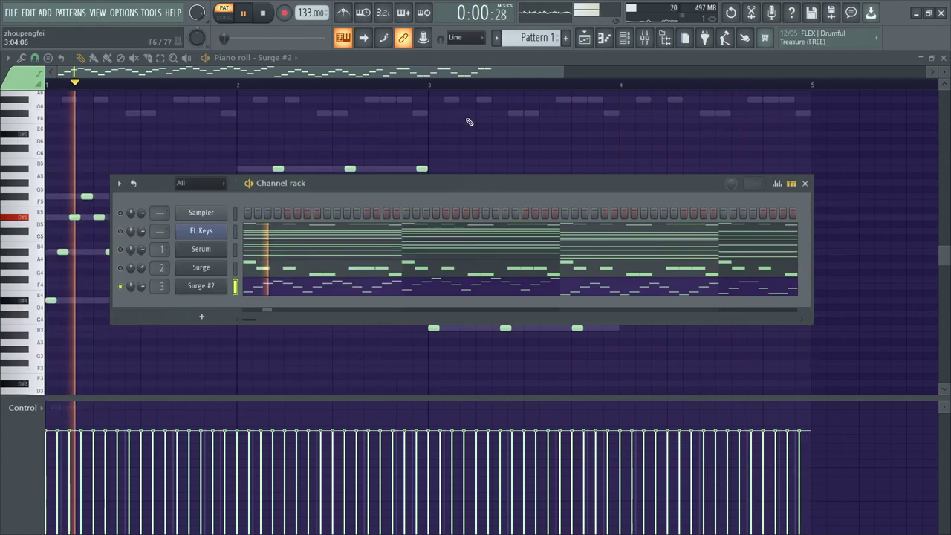
Stop playback and show the Serum chord notes in the piano roll.
left_click(461, 110)
right_click(461, 109)
scroll(770, 146, "down", 4)
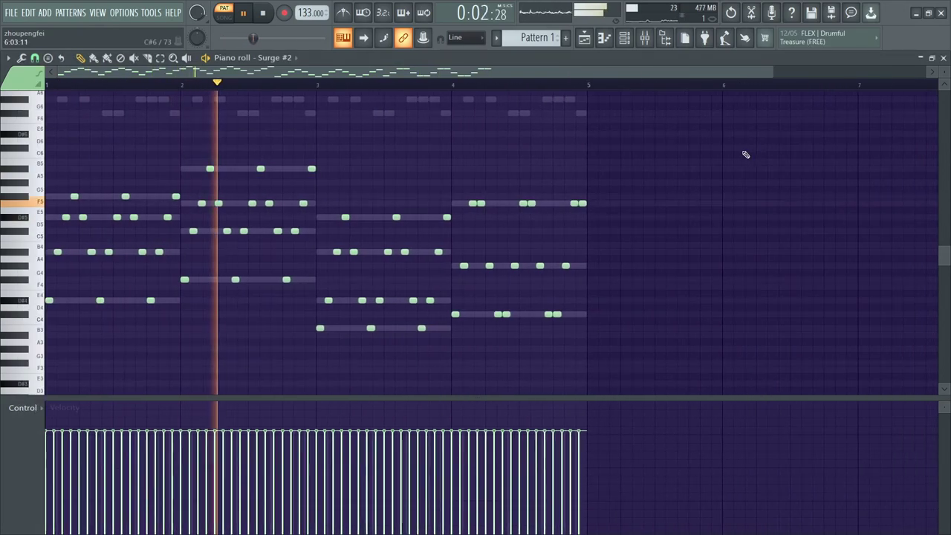
key("space")
left_click(279, 57)
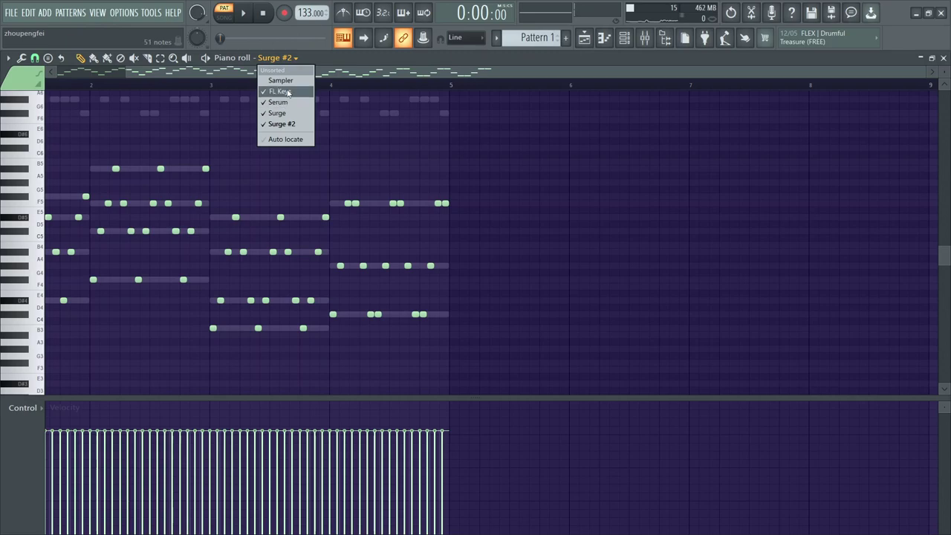
left_click(286, 102)
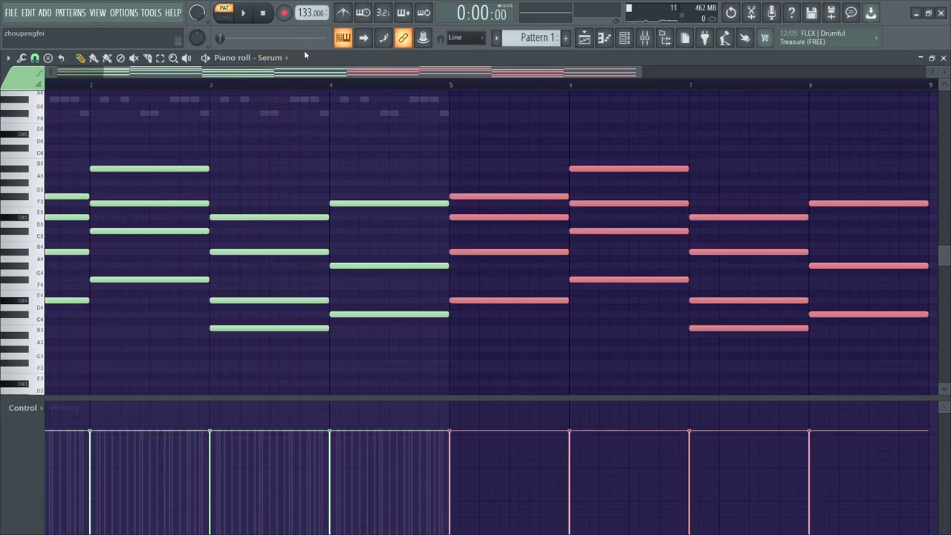
Duplicate the four-bar Surge melody so it also fills bars 5 to 8.
left_click(267, 57)
left_click(301, 114)
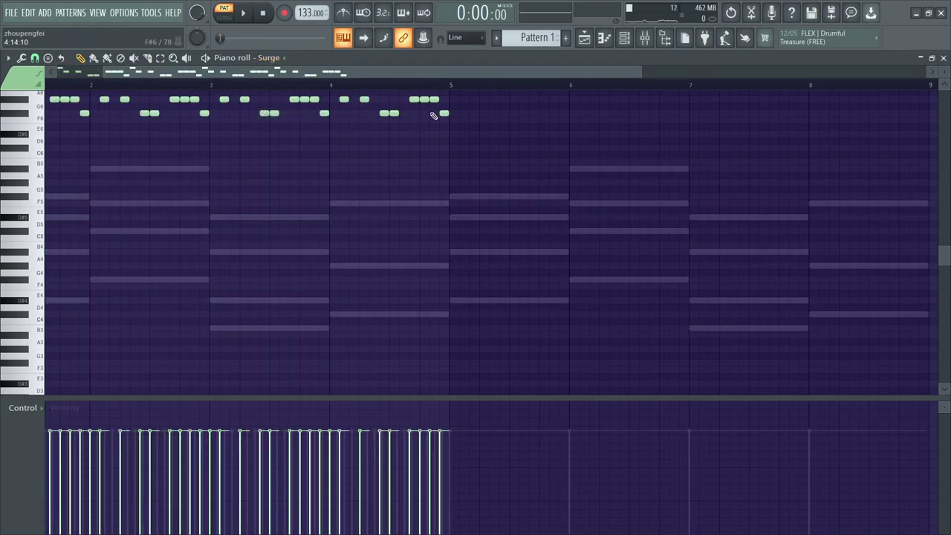
key("ctrl+b")
scroll(492, 165, "up", 3)
scroll(501, 174, "down", 2)
left_click(325, 212)
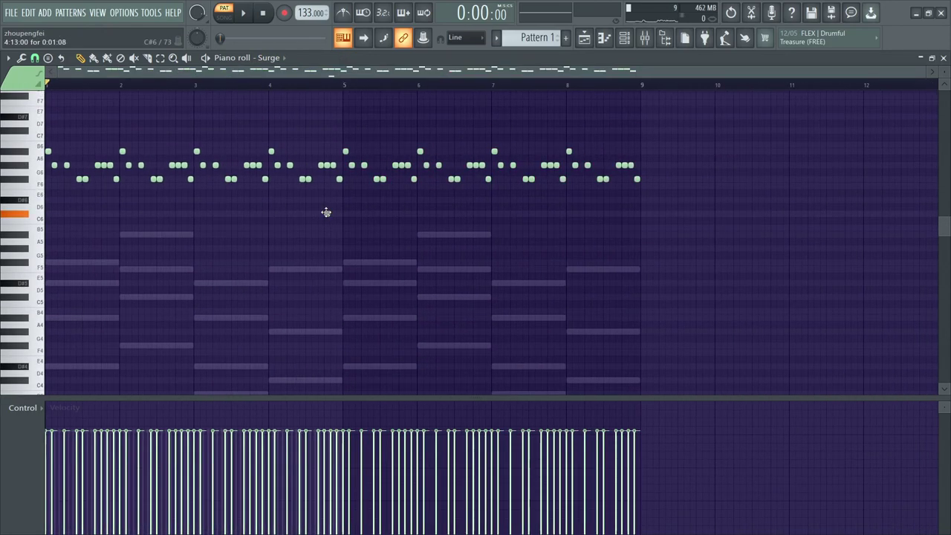
right_click(327, 214)
Stretch the four-bar Surge #2 arpeggio so it spans eight bars.
left_click(268, 57)
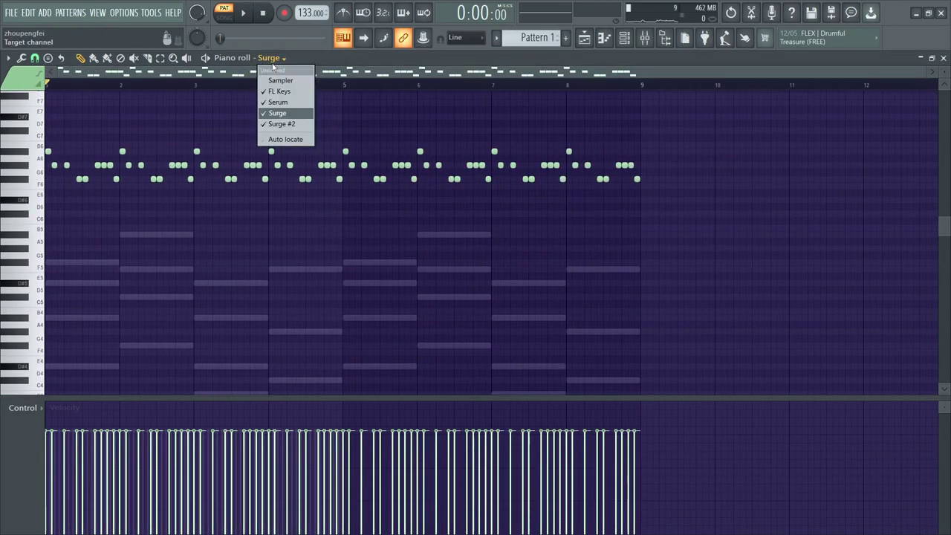
left_click(278, 125)
scroll(436, 310, "down", 4)
left_click_drag(361, 215, 658, 227)
Play the pattern and enable the Serum channel to hear the chords together with the arpeggio.
key("space")
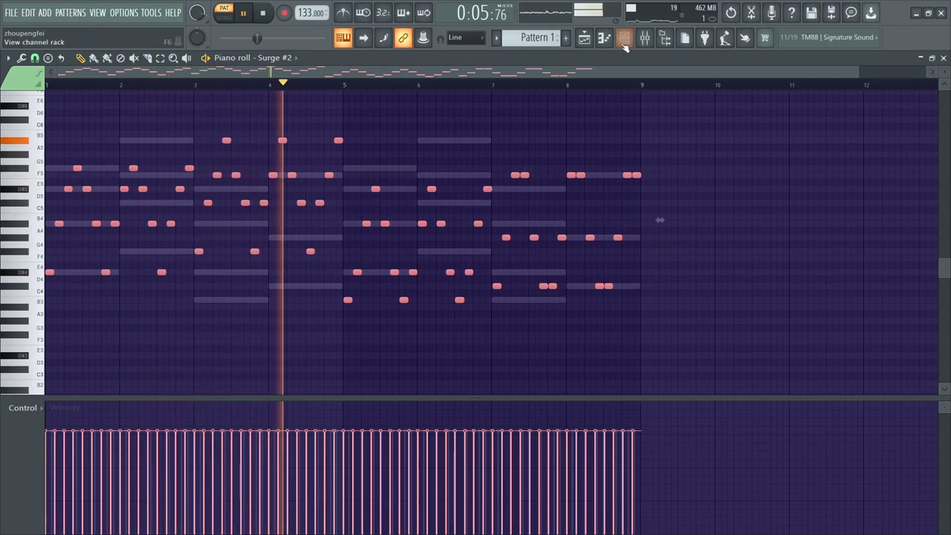
key("F6")
left_click(120, 249)
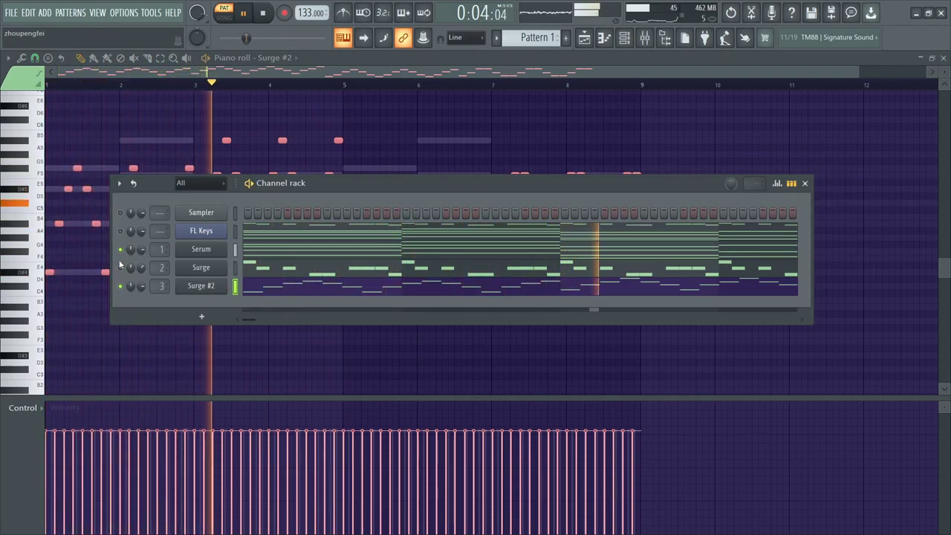
left_click(805, 183)
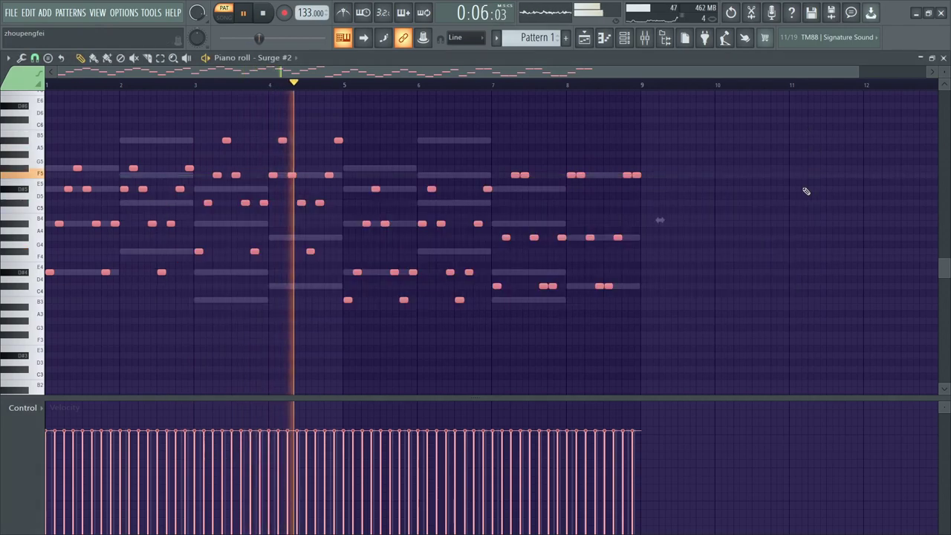
Compress the Surge #2 arpeggio back to four bars, aligning its end exactly with the start of bar 5.
key("space")
left_click_drag(660, 219, 362, 218)
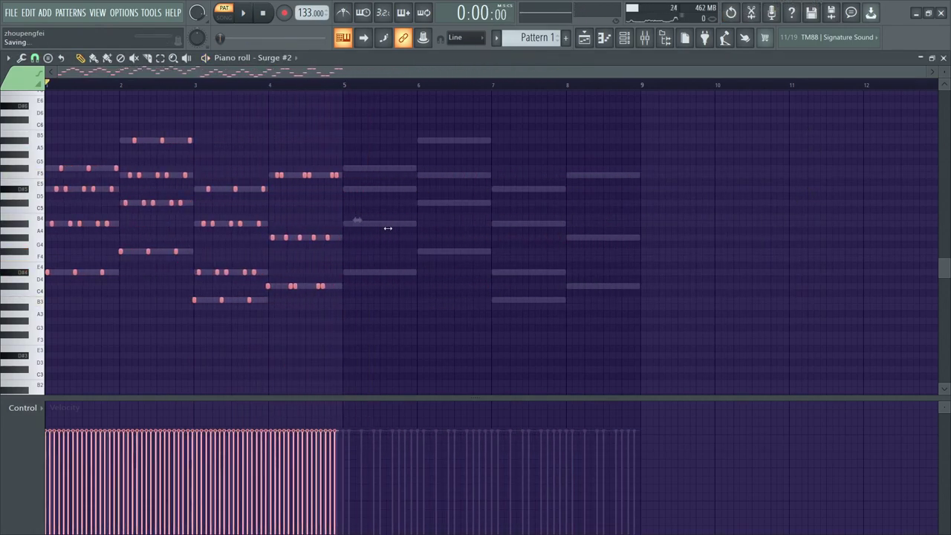
left_click(404, 244)
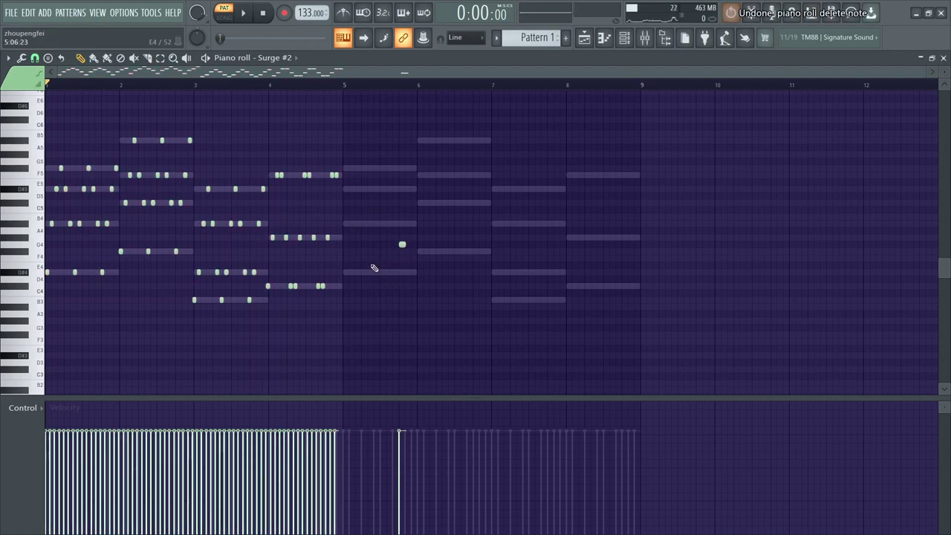
key("ctrl+a")
scroll(372, 235, "up", 3, "ctrl")
scroll(372, 226, "up", 2, "ctrl")
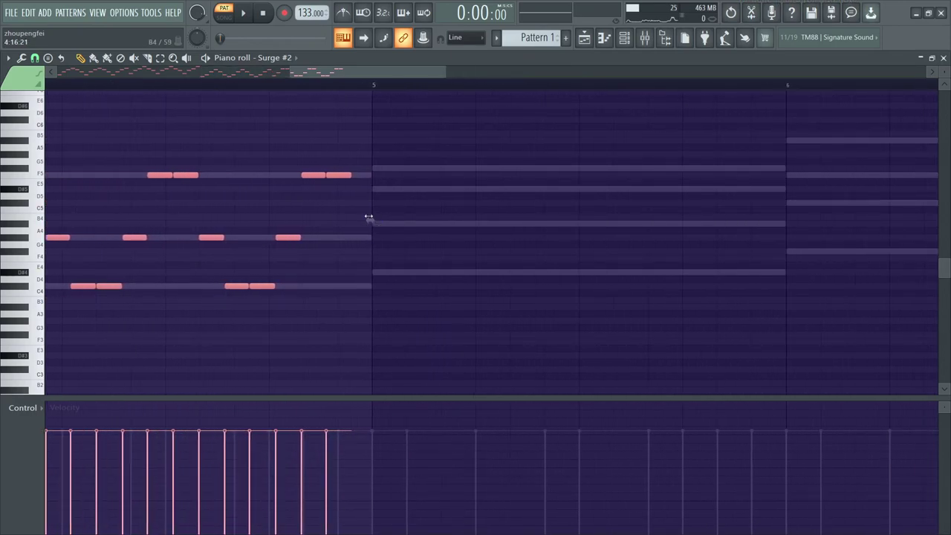
left_click_drag(368, 218, 388, 235)
Play the four-bar Surge #2 arpeggio and duplicate it to fill bars 5 to 8.
key("space")
left_click(413, 306)
right_click(412, 306)
scroll(380, 324, "down", 3, "ctrl")
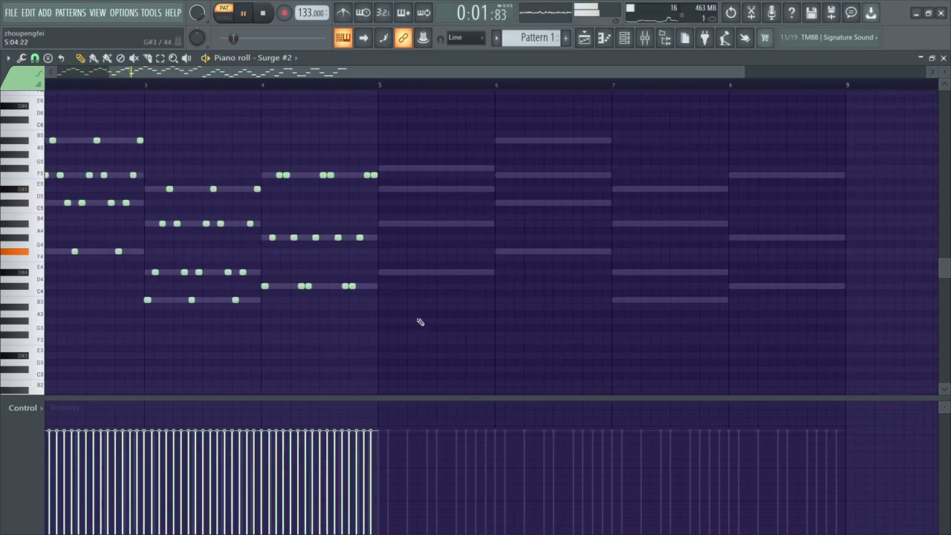
scroll(414, 323, "down", 2)
key("ctrl+a")
key("ctrl+b")
left_click(484, 340)
right_click(483, 340)
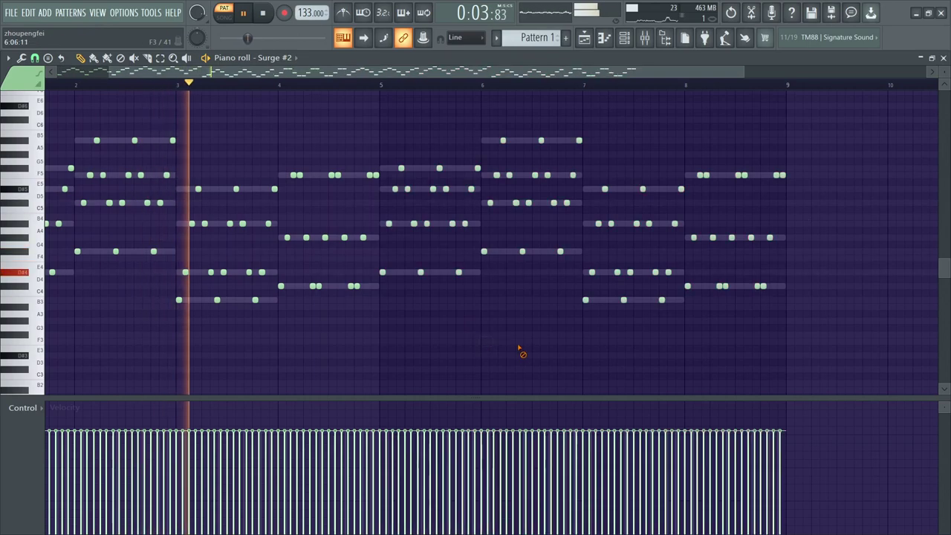
Stop playback and quantize all Surge #2 notes with the Default template, keeping its start time and duration settings.
key("space")
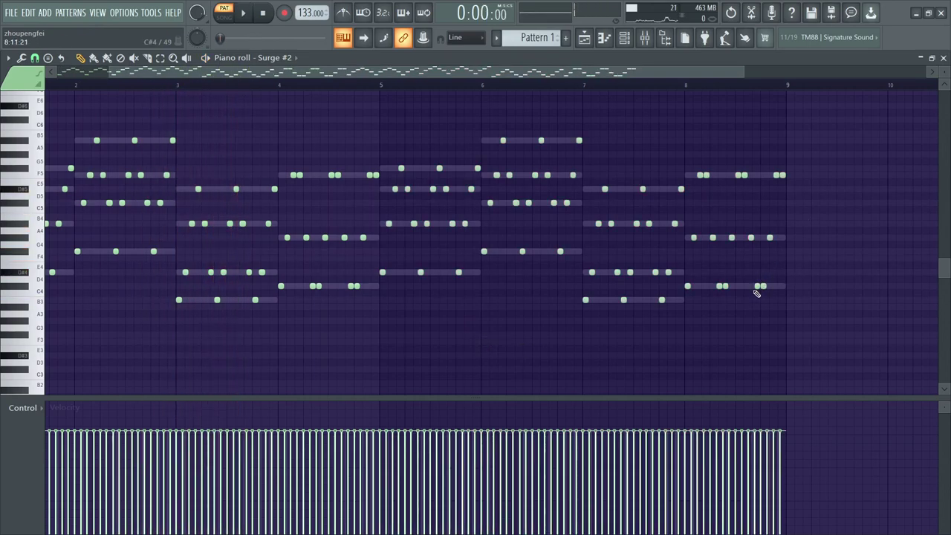
key("alt+q")
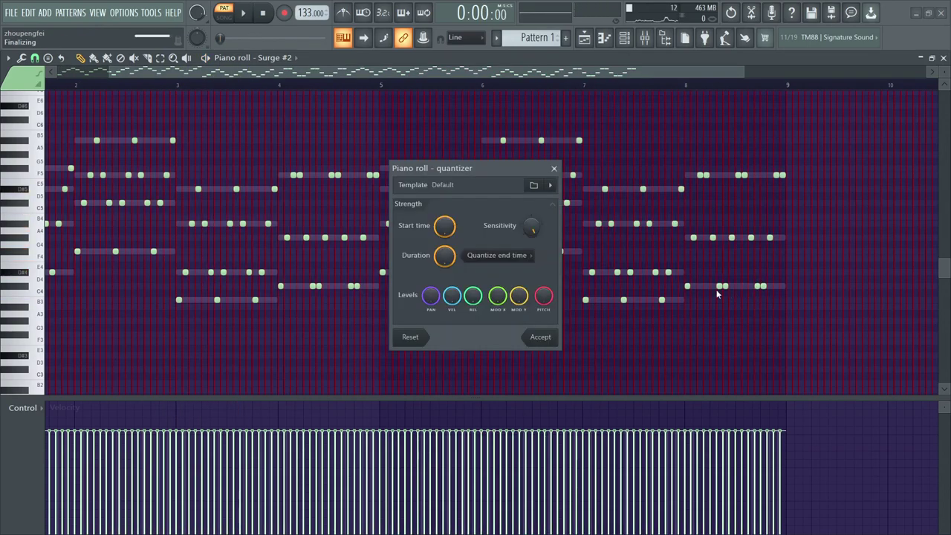
left_click(542, 338)
scroll(350, 320, "up", 4)
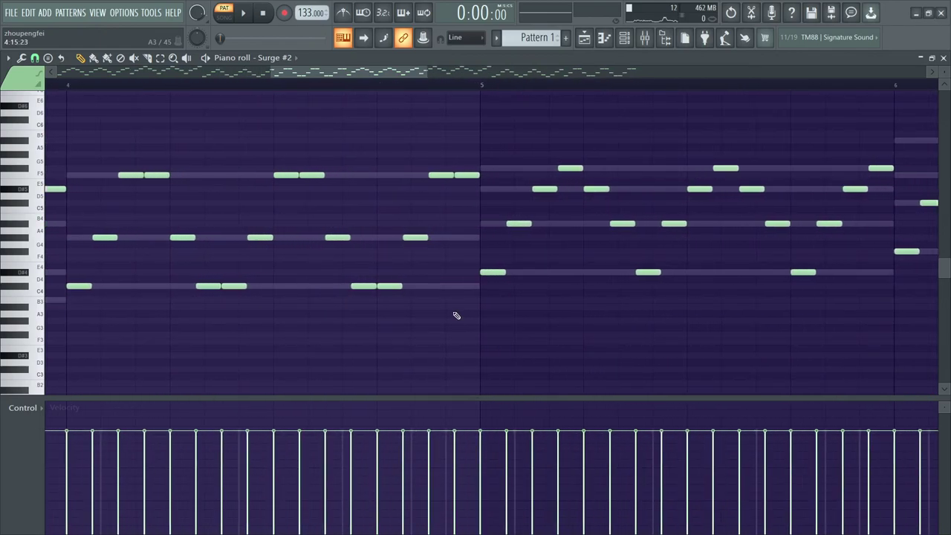
scroll(456, 316, "down", 5)
Play the quantized Surge #2 arpeggio and bring up the channel rack.
key("space")
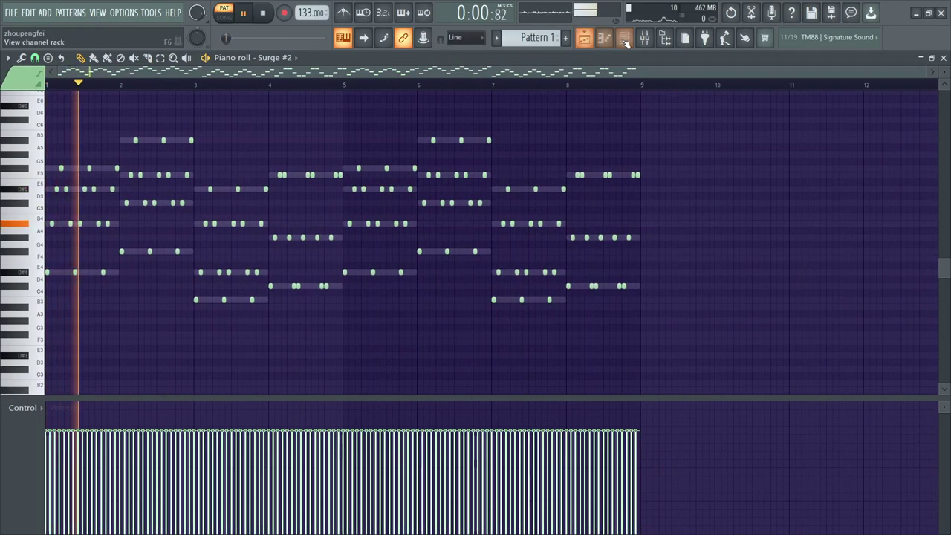
left_click(625, 38)
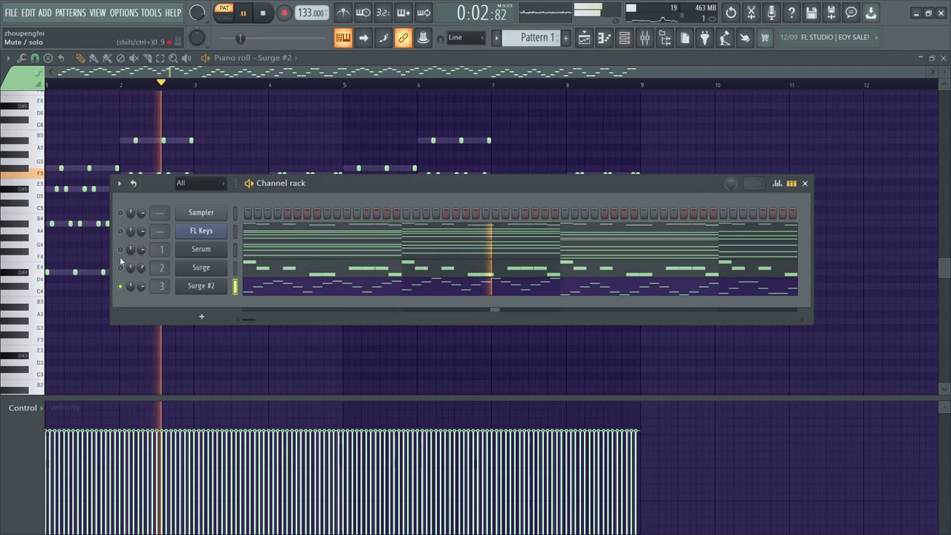
key("space")
scroll(67, 288, "up", 5)
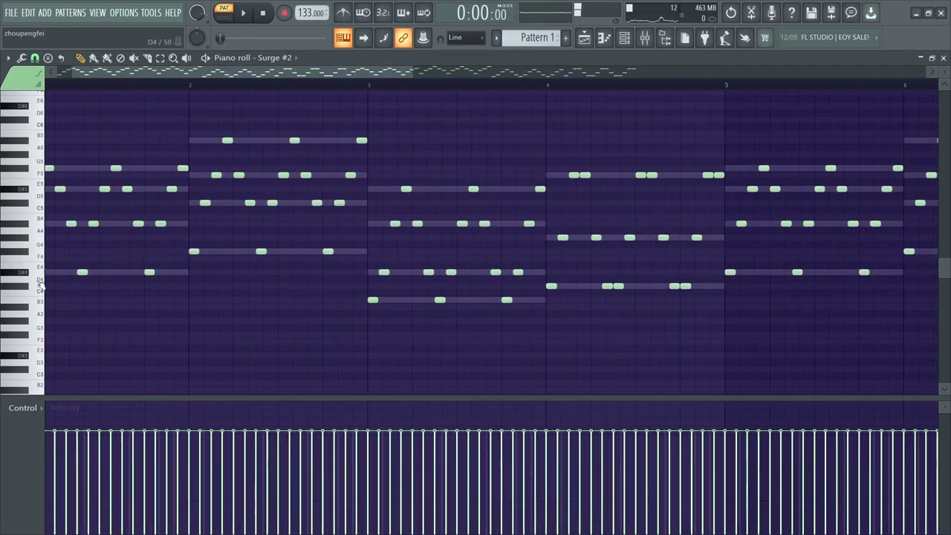
left_click_drag(158, 74, 3, 142)
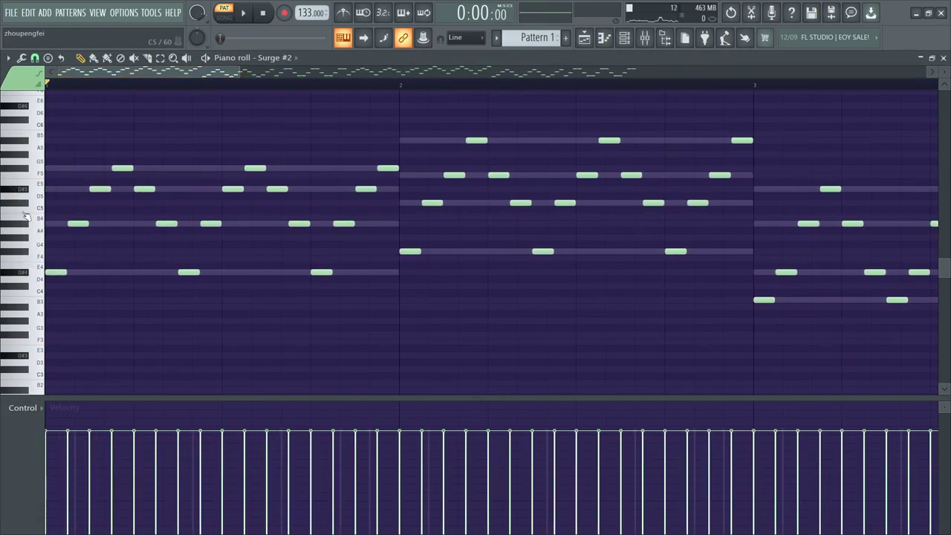
left_click(75, 224)
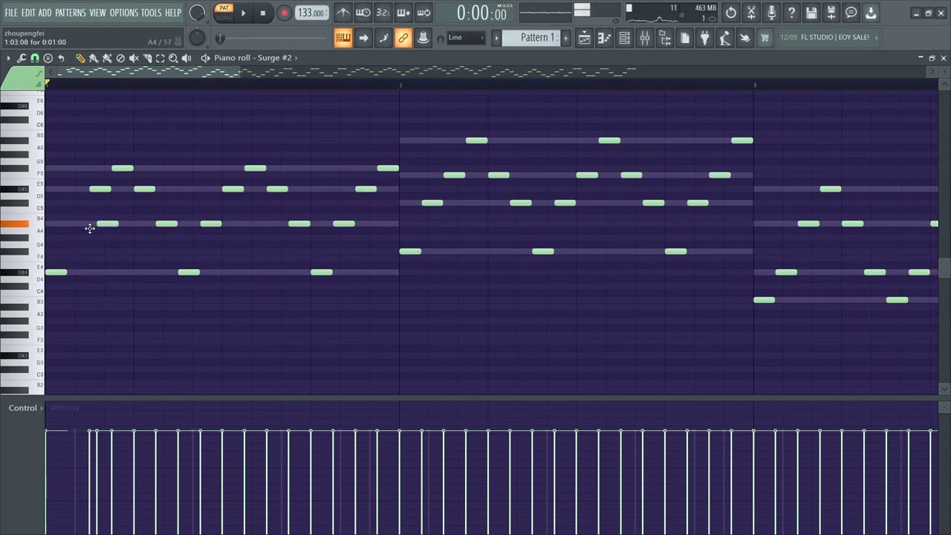
scroll(85, 242, "down", 4, "ctrl")
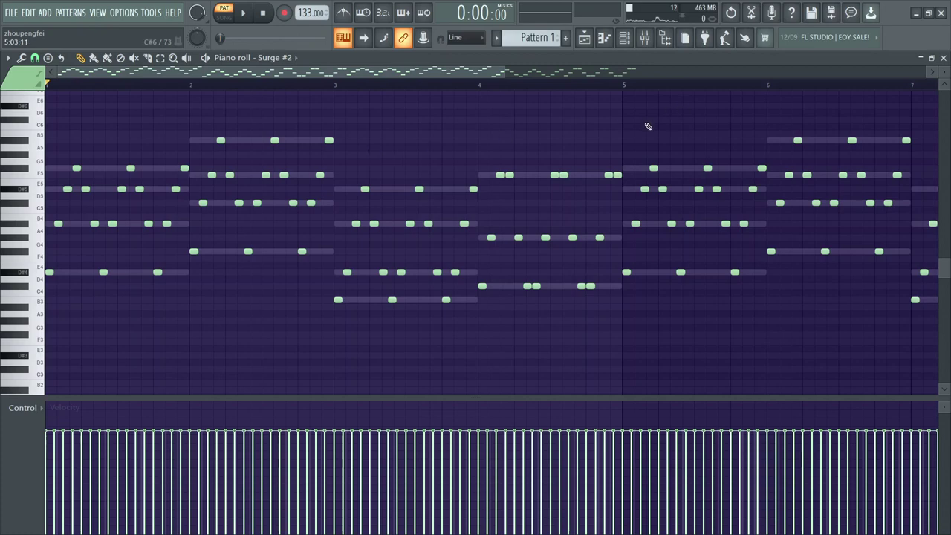
Delete all Surge #2 arpeggio notes in bars 2 and 3.
scroll(633, 153, "down", 2, "ctrl")
left_click_drag(324, 331, 146, 111)
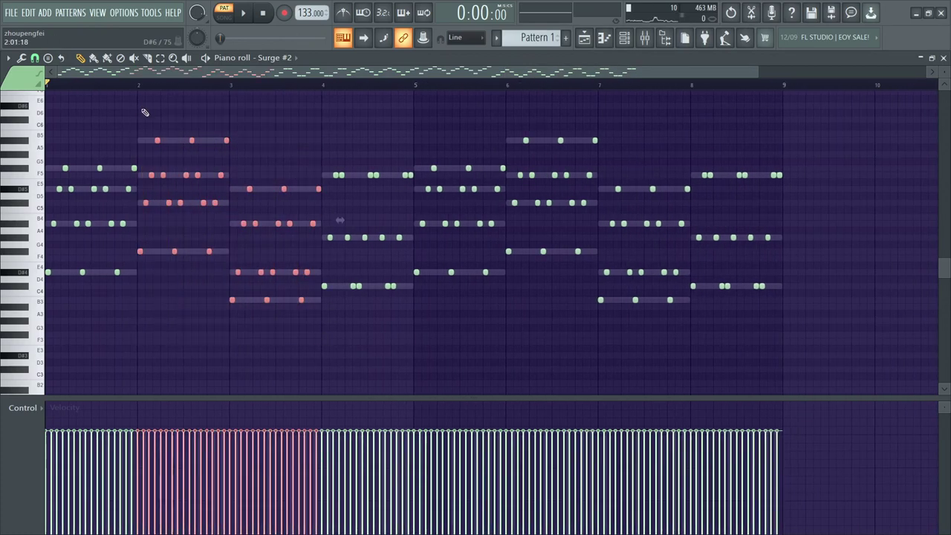
key("Delete")
Delete the first A#4 note in bar 1 and discard the lengths of the remaining notes.
scroll(156, 104, "up", 7, "ctrl")
left_click_drag(96, 74, 84, 76)
left_click_drag(92, 223, 105, 229)
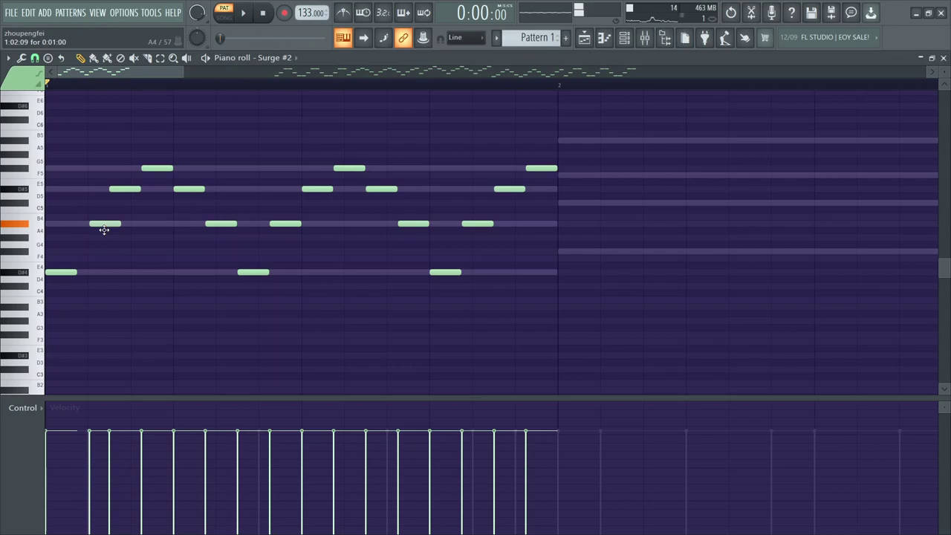
right_click(104, 230)
key("shift+d")
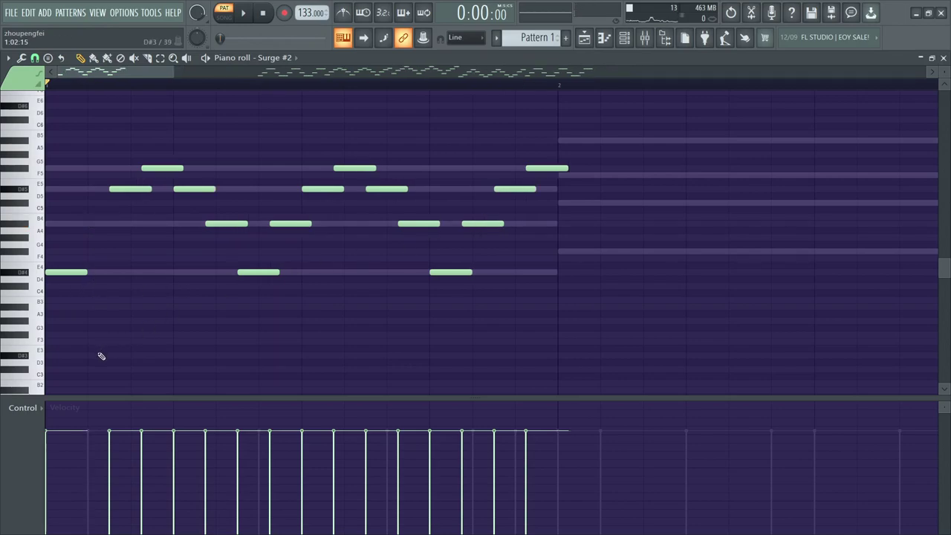
Place A#4 directly after the opening D#4 in bar 1 and move the first D#5 directly behind it.
left_click_drag(95, 301, 100, 223)
mouse_move(138, 191)
left_mouse_down()
mouse_move(148, 197)
mouse_move(138, 190)
left_mouse_up()
right_click(138, 190)
left_click(132, 197)
right_click(145, 197)
left_click(137, 188)
Re-place the first F#5 and the following D#5 on consecutive 1/3-beat positions and delete the overlapping A#4.
right_click(163, 168)
right_click(187, 192)
left_click(176, 169)
left_click(216, 190)
right_click(224, 220)
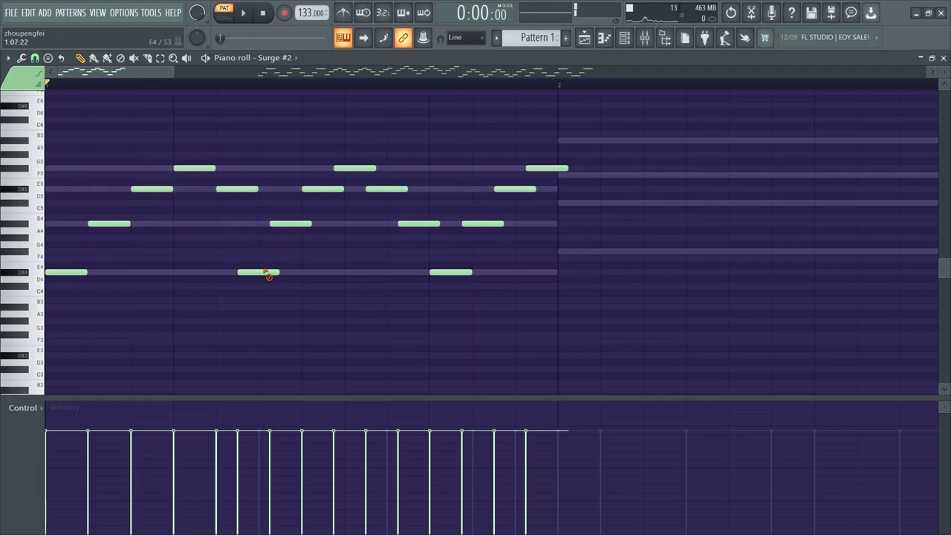
Delete the D#4 in the middle of bar 1, re-place A#4 directly after the second D#5, and play the pattern.
right_click(270, 271)
right_click(288, 223)
left_click(260, 225)
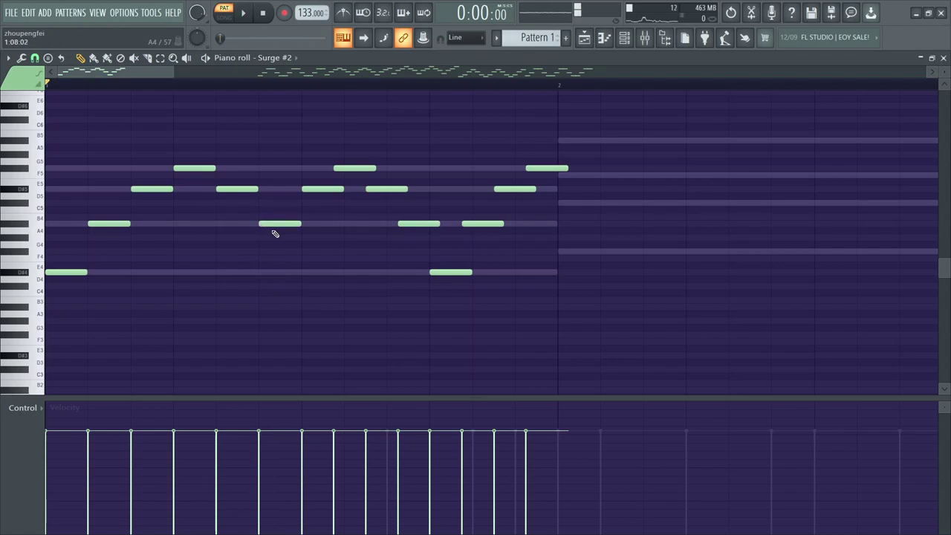
left_click(304, 272)
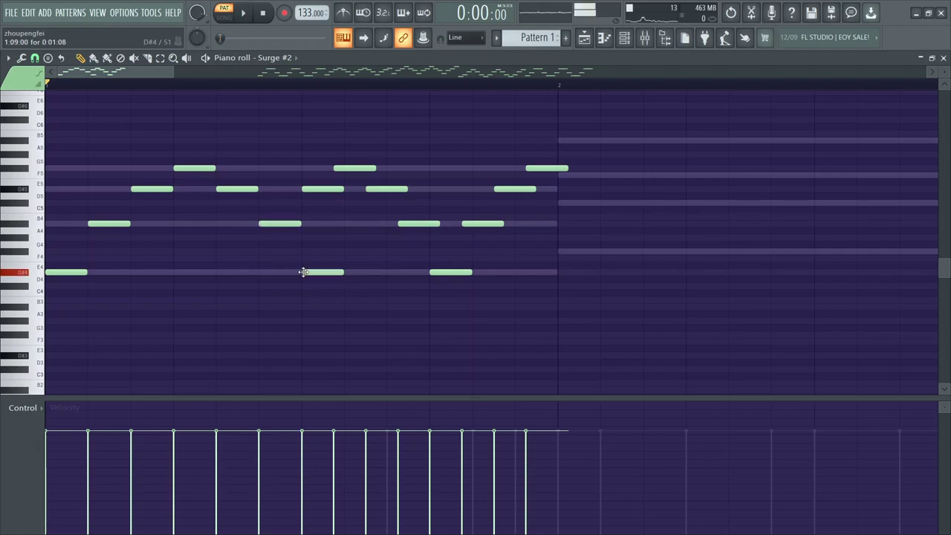
right_click(321, 274)
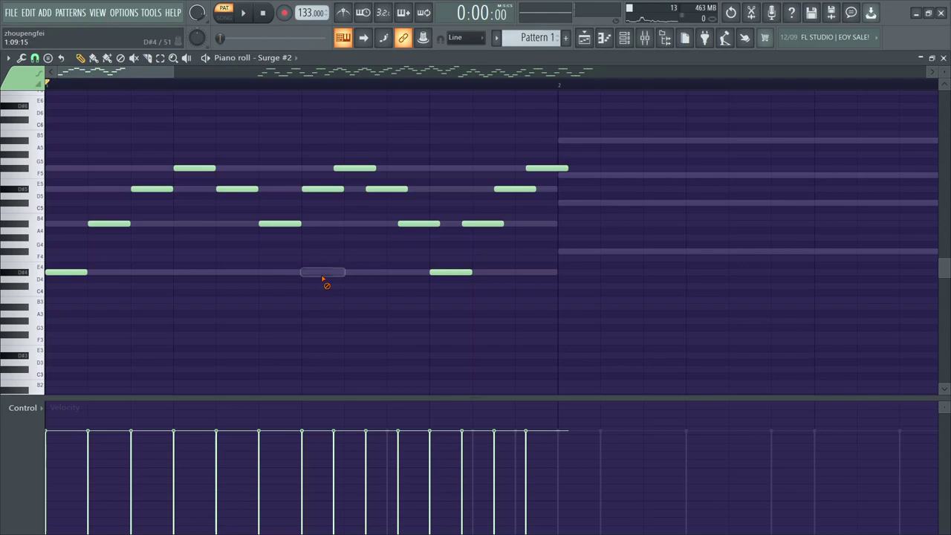
key("space")
key("space")
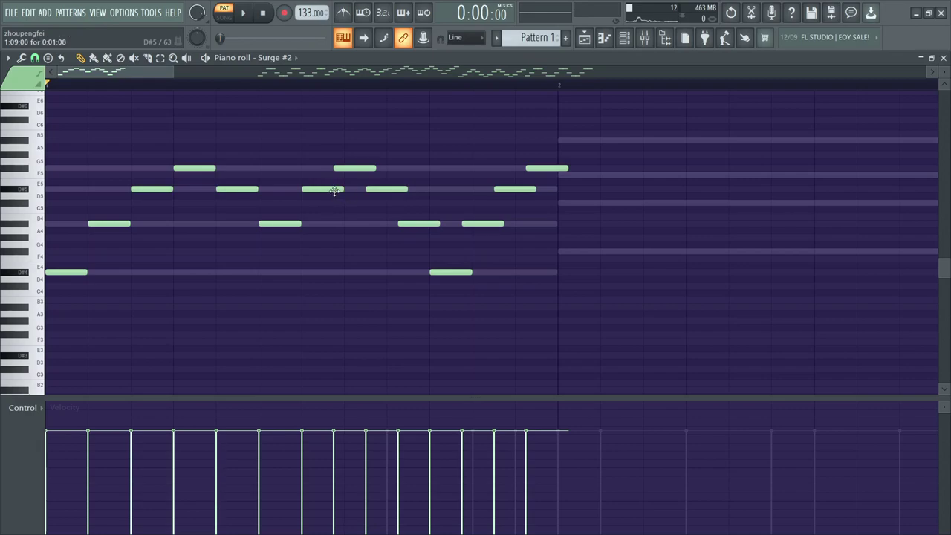
Shift the second F#5 and the D#5 after it into consecutive 1/3-beat positions and delete the overlapping A#4.
left_click_drag(345, 170, 387, 195)
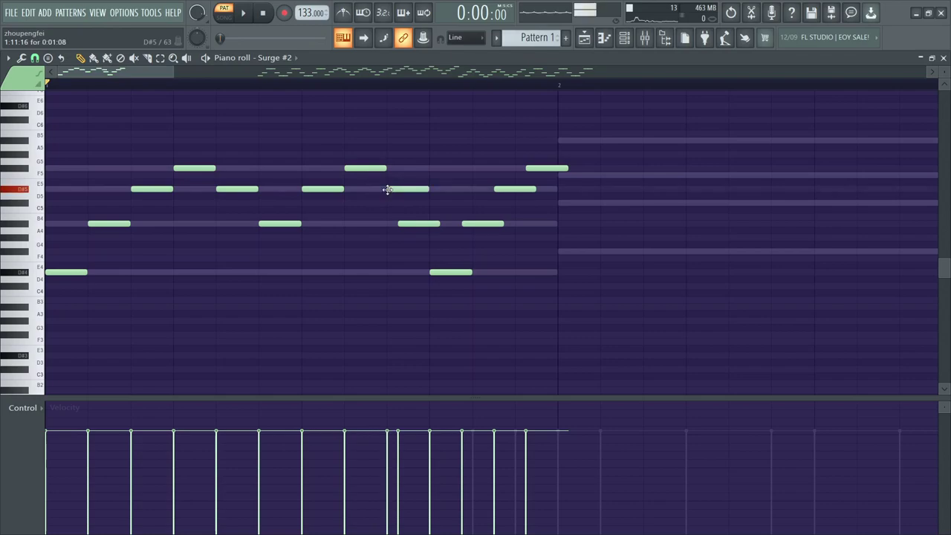
right_click(408, 226)
key("space")
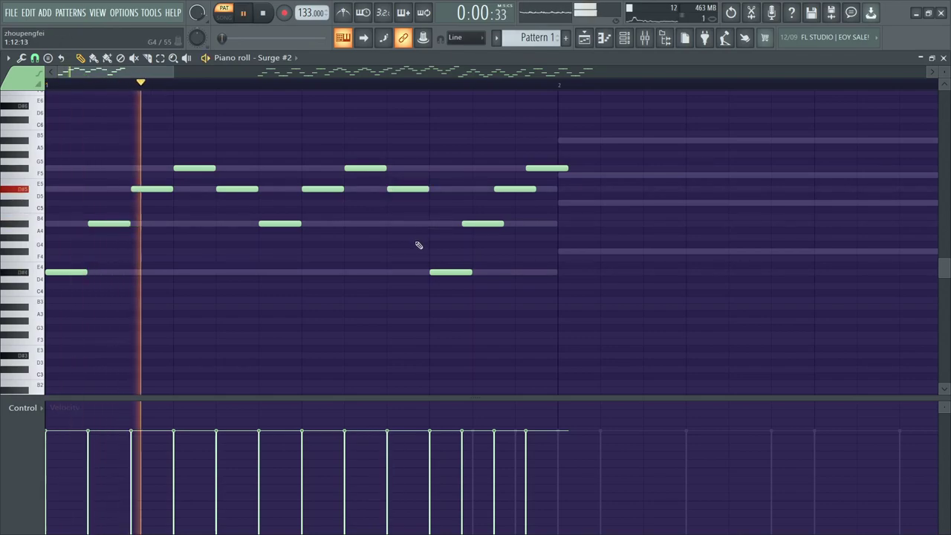
key("space")
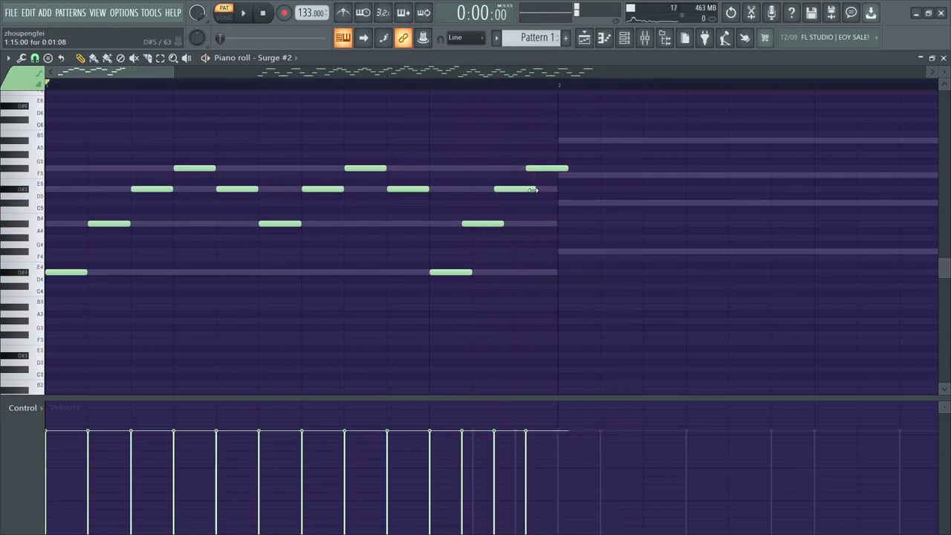
Delete the last D#5 in bar 1 and re-place the last A#4 directly above the last D#4.
left_click_drag(475, 225, 485, 225)
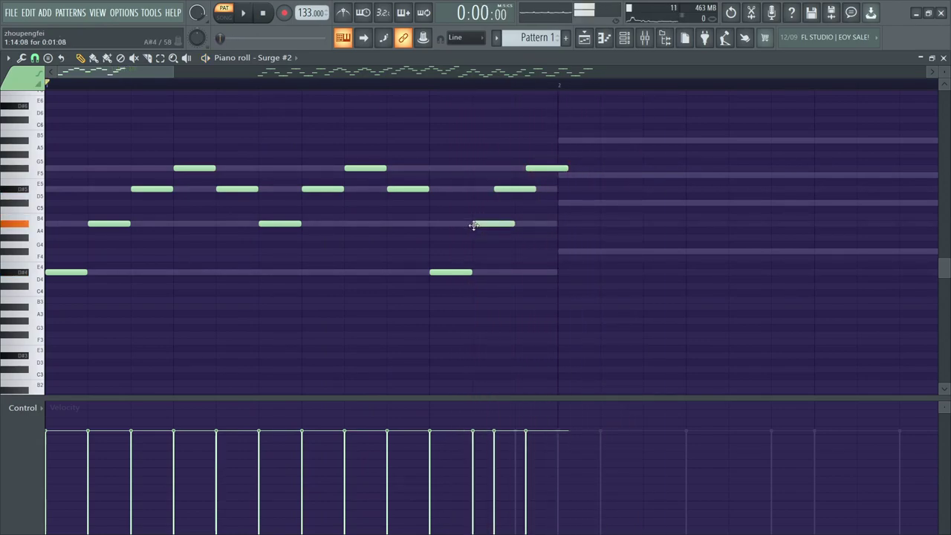
right_click(510, 190)
right_click(487, 223)
left_click(457, 223)
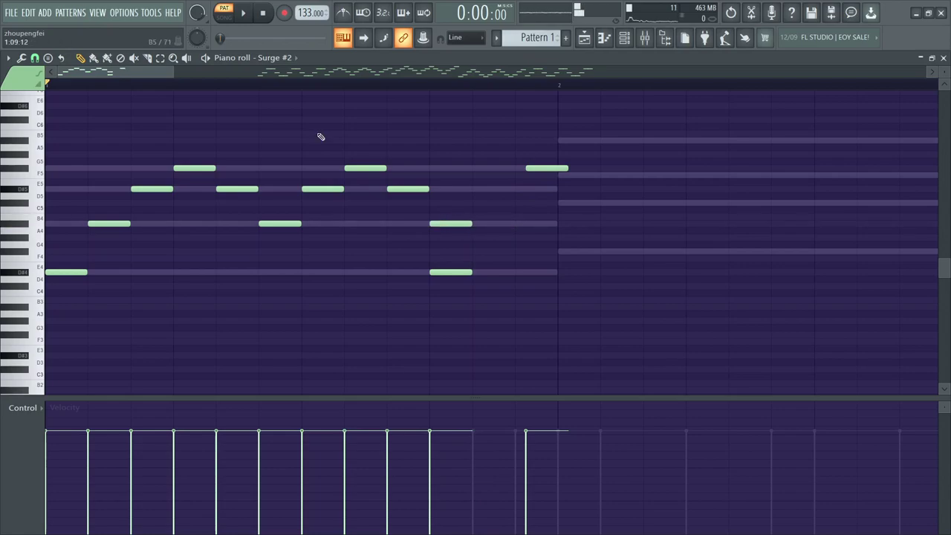
Set the snap to 1/3 step, halve the last D#4 in bar 1 and start the last A#4 right where it ends.
left_click(35, 57)
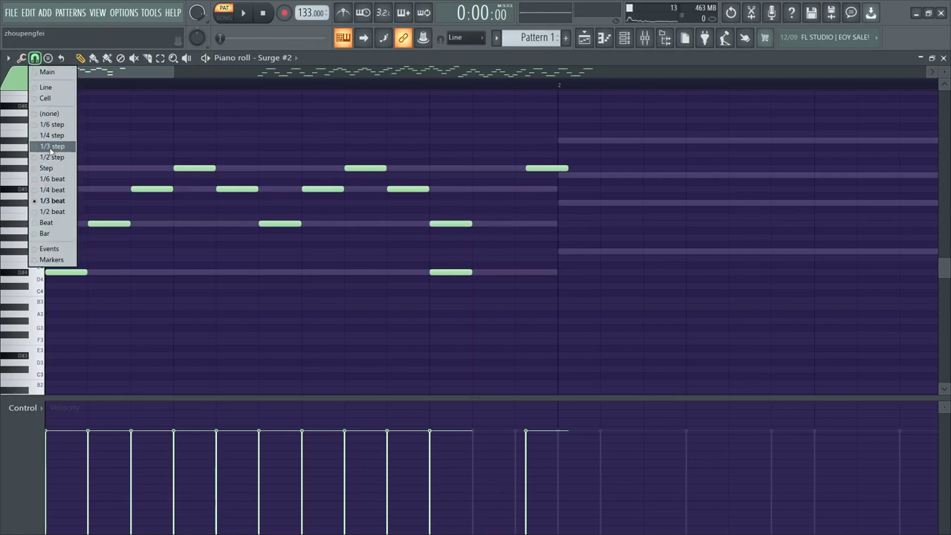
left_click(52, 148)
scroll(409, 219, "up", 2)
left_click_drag(421, 223, 458, 226)
left_click_drag(468, 273, 435, 273)
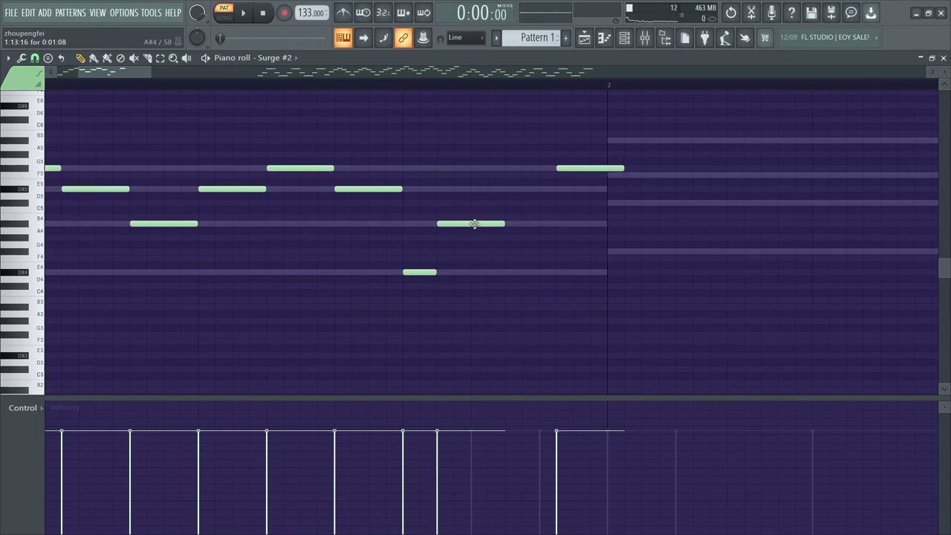
Add a D#5 note directly after the last A#4 in bar 1 and play the pattern.
left_click(531, 168)
left_click_drag(531, 168, 532, 190)
key("space")
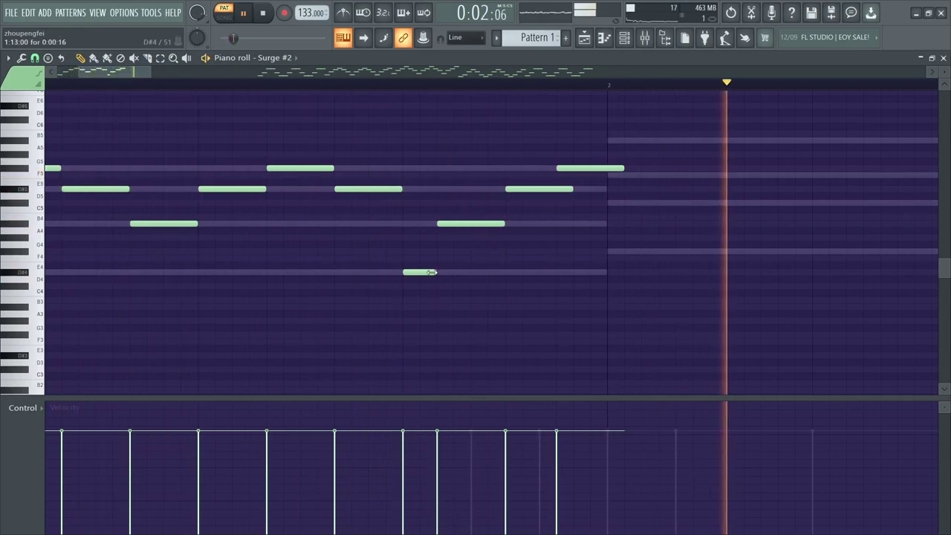
key("space")
Delete the F#5 note overrunning the end of bar 1 and set the snap to 1/3 beat.
scroll(487, 222, "down", 3)
right_click(471, 169)
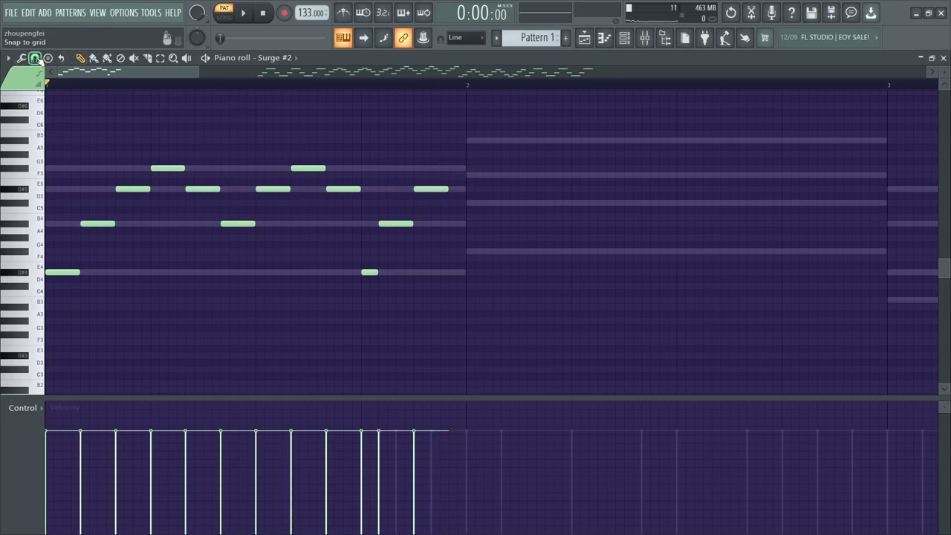
left_click(34, 58)
left_click(53, 200)
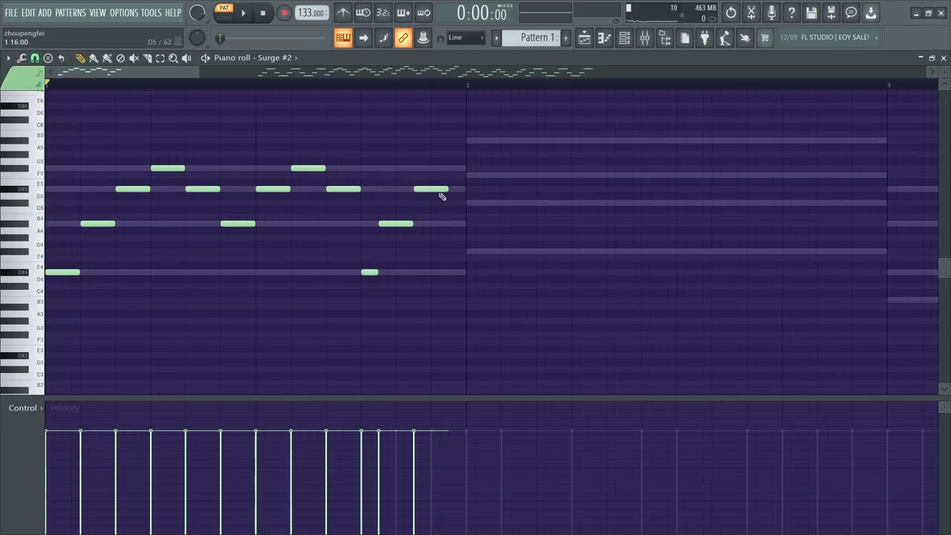
Place a 1/3-beat F#5 note at the end of bar 1, ending exactly at the start of bar 2.
left_click_drag(452, 167, 445, 166)
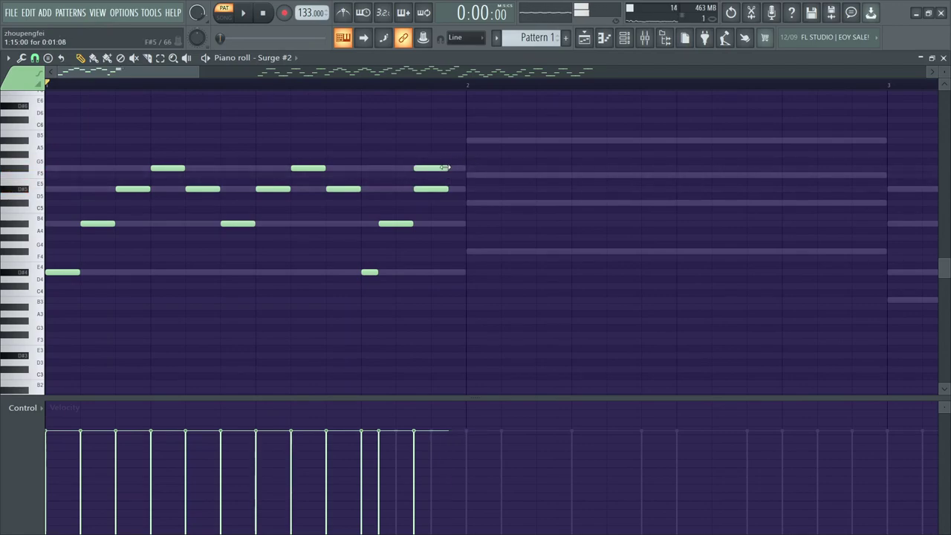
scroll(431, 164, "up", 3)
left_click(435, 160)
right_click(435, 162)
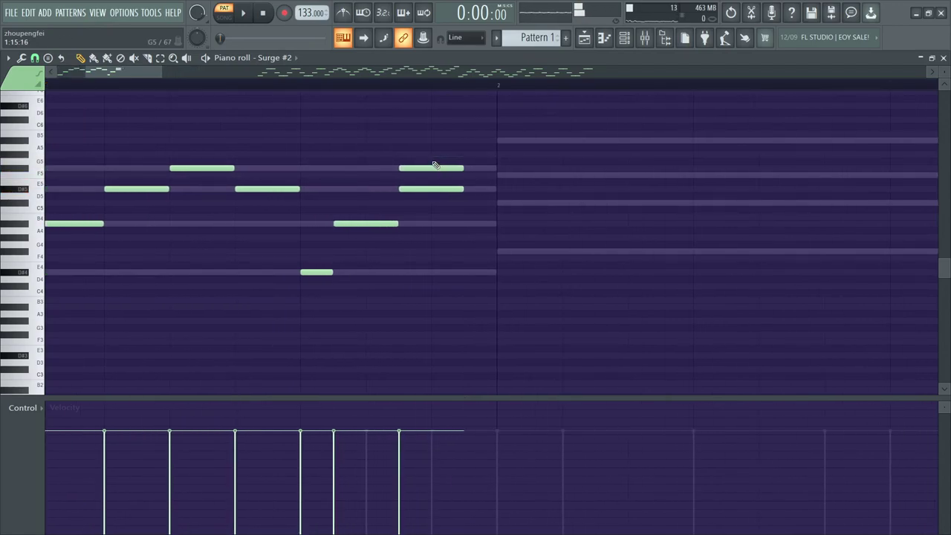
left_click_drag(431, 165, 457, 163)
right_click(456, 164)
left_click(437, 166)
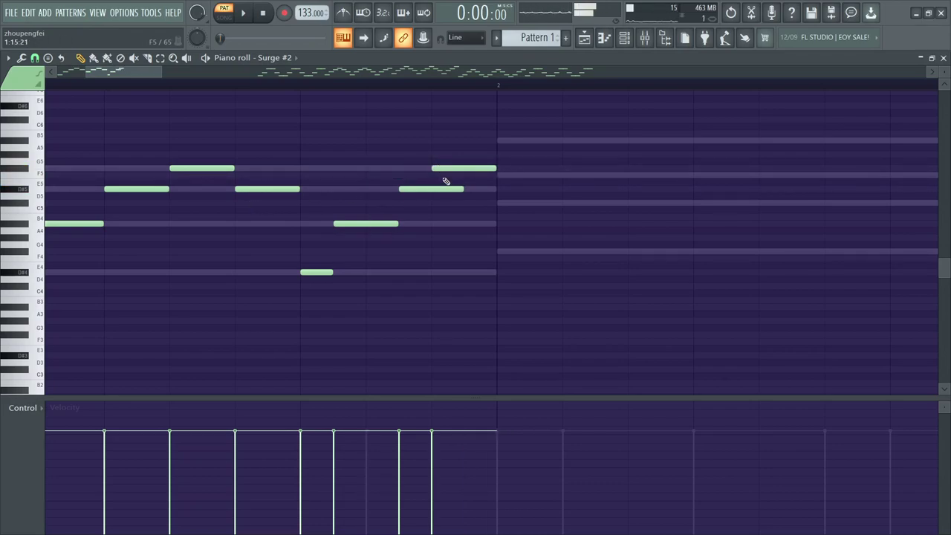
Re-place the last D#5 so it ends where the final F#5 starts, and shorten the preceding A#4 to meet it.
left_click_drag(438, 196, 427, 197)
left_click(396, 188)
right_click(401, 190)
left_click(367, 189)
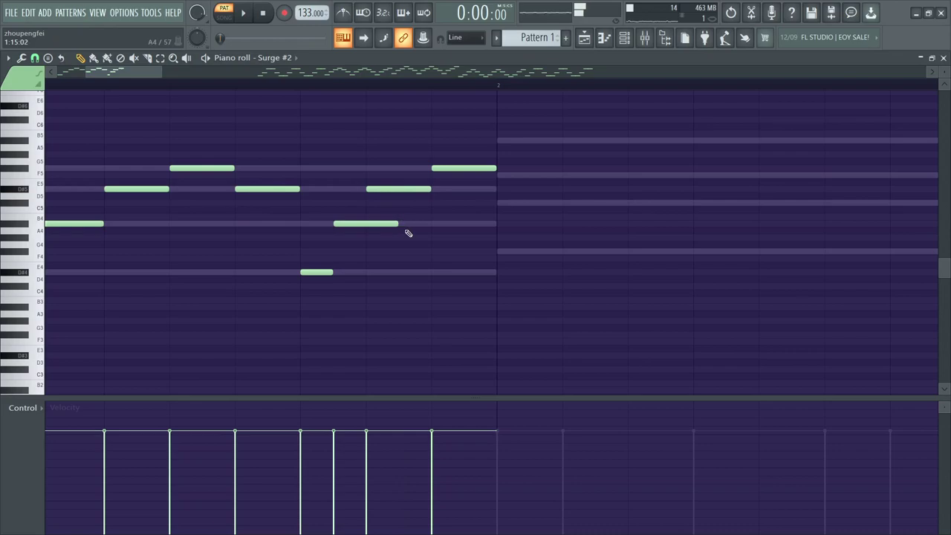
mouse_move(397, 224)
left_mouse_down()
mouse_move(372, 223)
mouse_move(391, 224)
left_mouse_up()
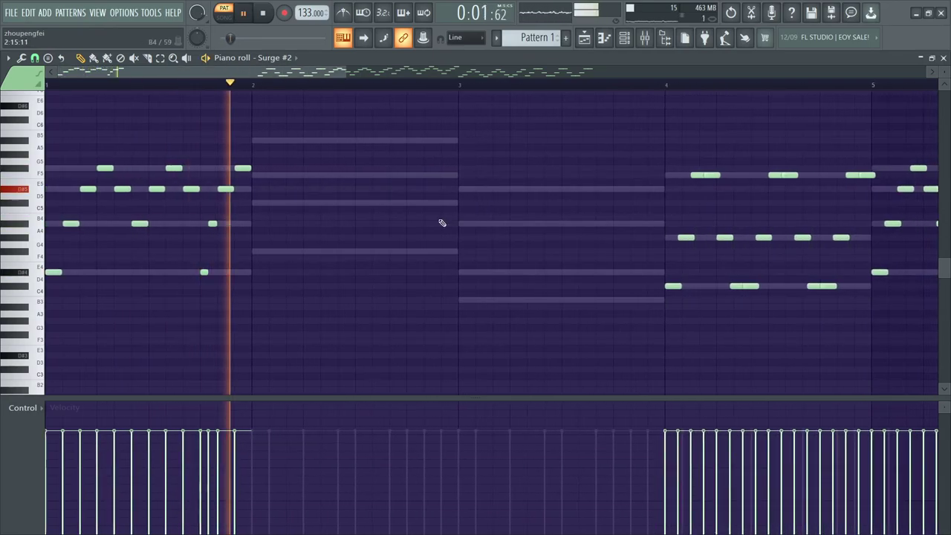
key("space")
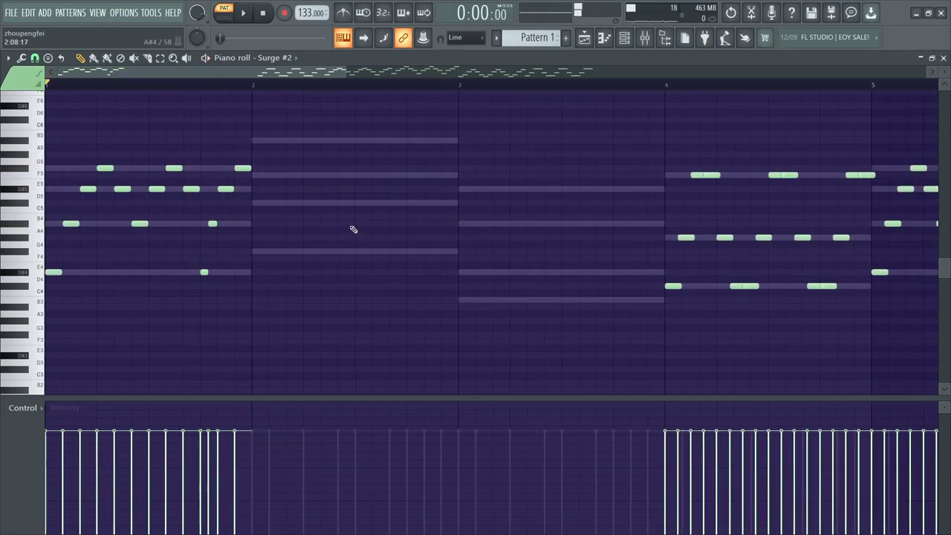
key("ctrl+a")
mouse_move(66, 265)
left_mouse_down()
mouse_move(260, 236)
mouse_move(254, 244)
left_mouse_up()
key("ctrl+z")
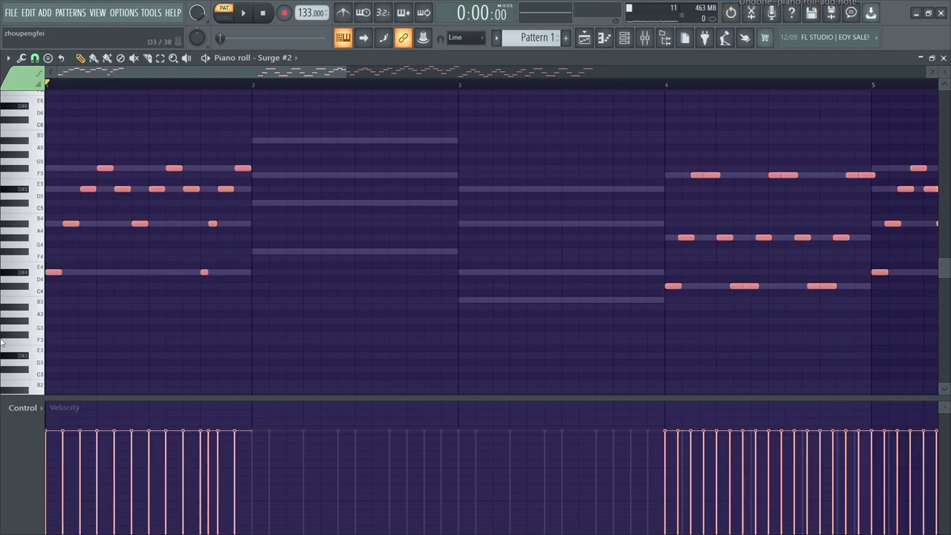
Copy the bar 1 arpeggio into bar 2, transposed up three semitones so it starts on F#4.
left_click_drag(47, 272, 264, 238)
key("Delete")
left_click_drag(301, 131, 251, 254)
left_click(253, 298)
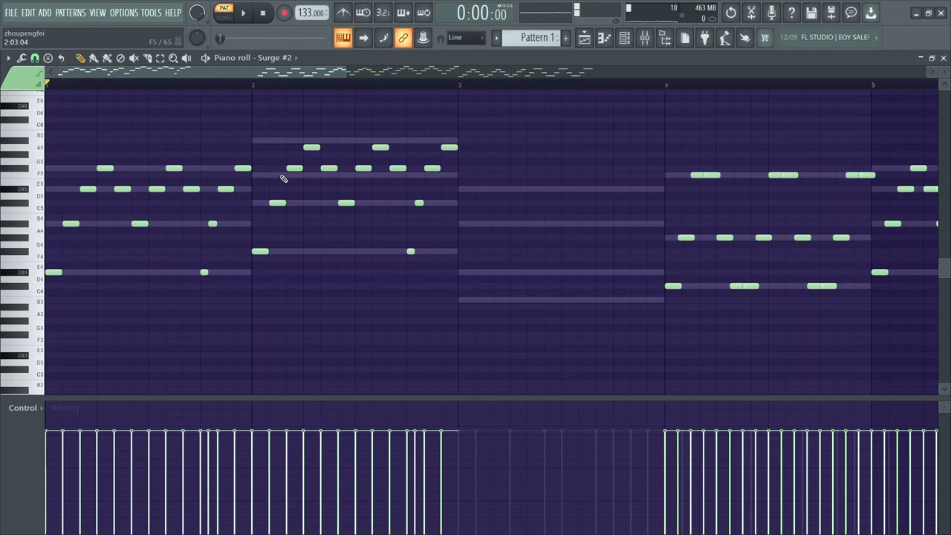
Fit bar 2 to its chord by lowering the F#5 notes to F5 and raising the A5 notes to A#5.
left_click_drag(448, 173, 293, 180)
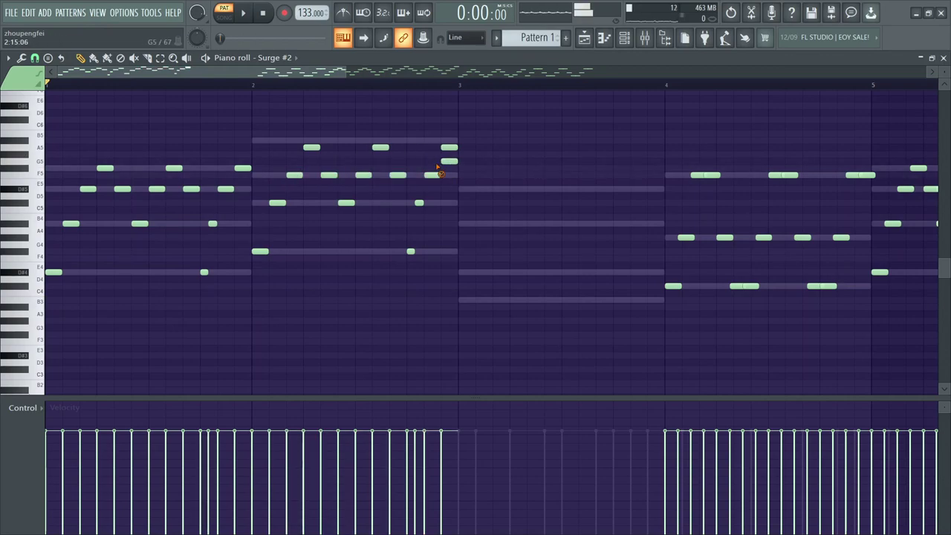
left_click_drag(469, 153, 312, 140)
key("space")
key("ctrl+d")
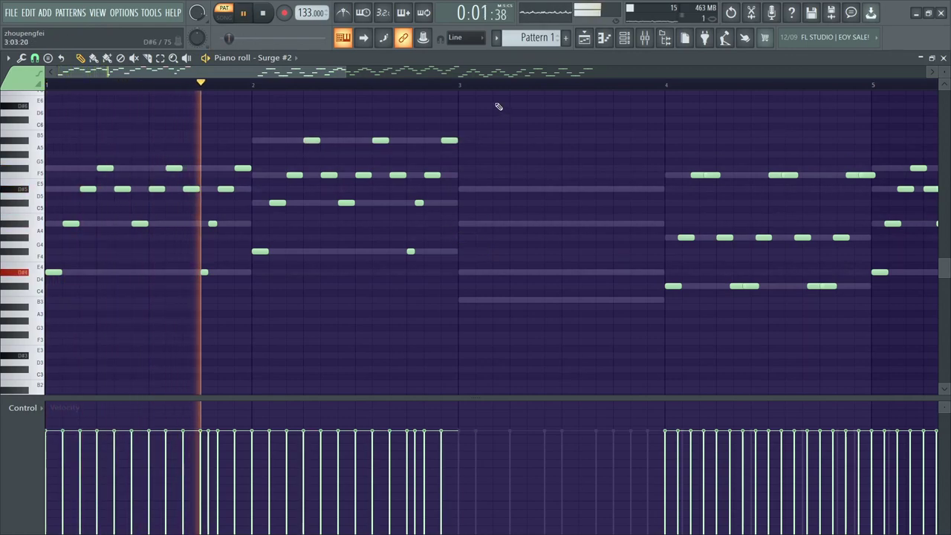
Copy the bar 2 arpeggio into bar 3 starting on B3, and lower the copied F#4 notes to D#4.
left_click_drag(483, 116, 462, 299)
key("space")
left_click(496, 342)
right_click(499, 343)
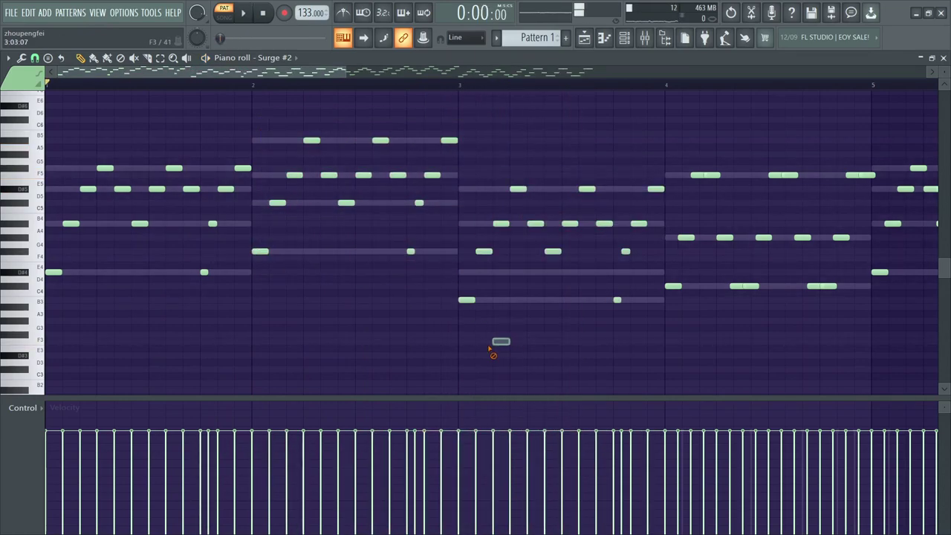
left_click_drag(641, 252, 481, 272)
key("space")
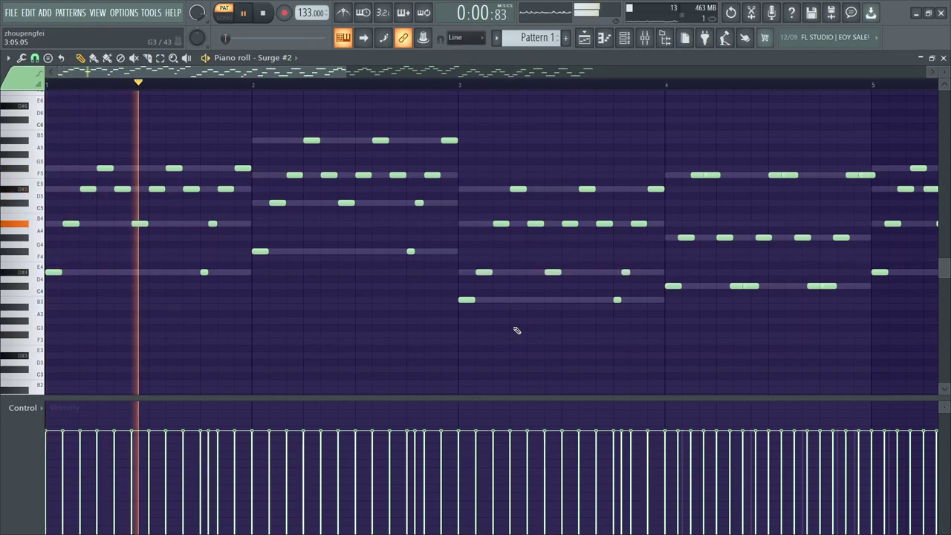
In bar 4, line up the first G#4 and a single F5 back to back behind the opening C#4, removing the overlapping F5.
scroll(624, 336, "up", 3)
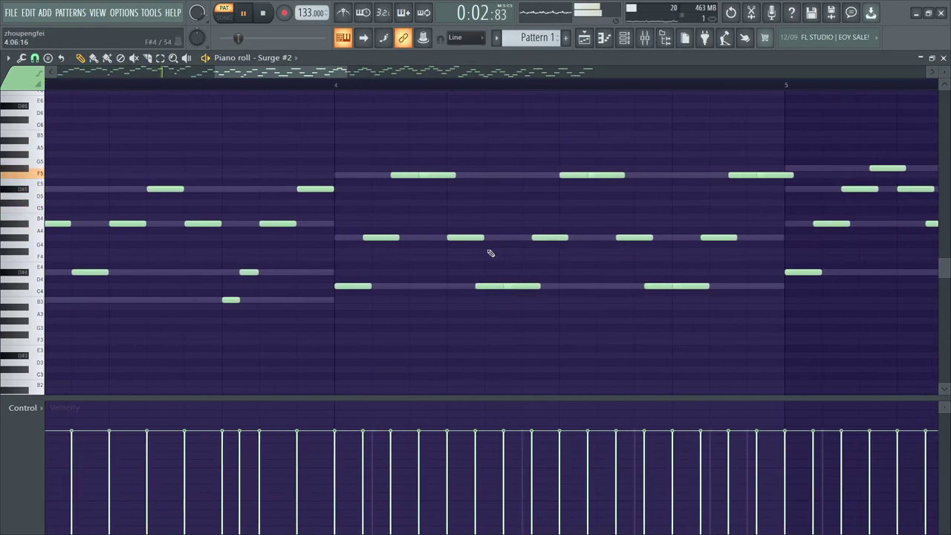
key("space")
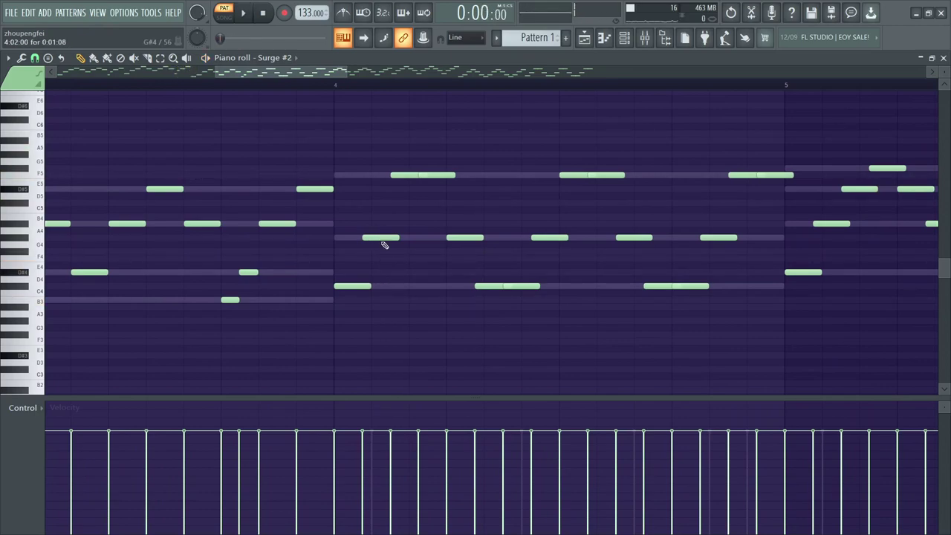
left_click_drag(368, 239, 376, 239)
left_click(482, 357)
right_click(483, 356)
mouse_move(449, 173)
left_mouse_down()
mouse_move(471, 176)
mouse_move(436, 177)
left_mouse_up()
right_click(487, 177)
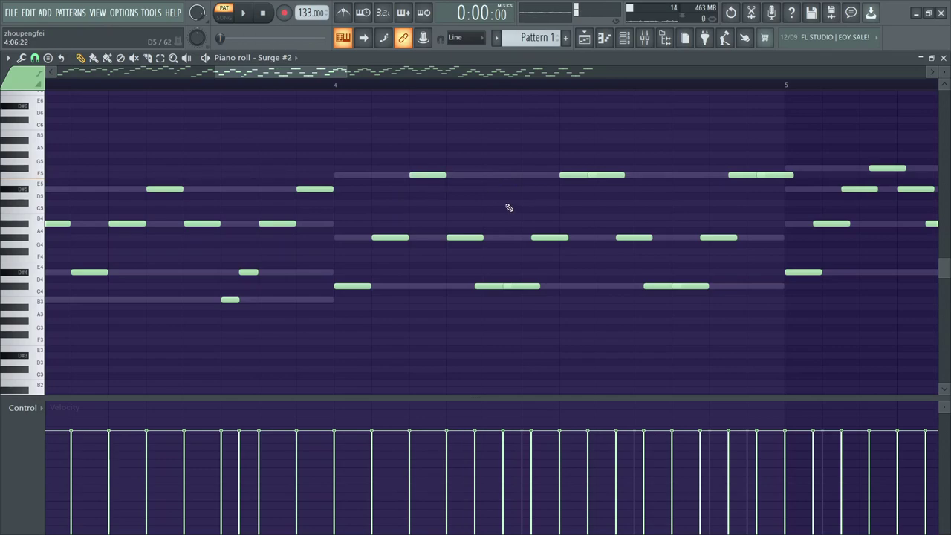
Reduce the overlapping C#4 pair in the middle of bar 4 to one note and split it in half on a 1/3-step snap.
right_click(528, 286)
mouse_move(491, 286)
left_mouse_down()
mouse_move(513, 289)
mouse_move(486, 289)
left_mouse_up()
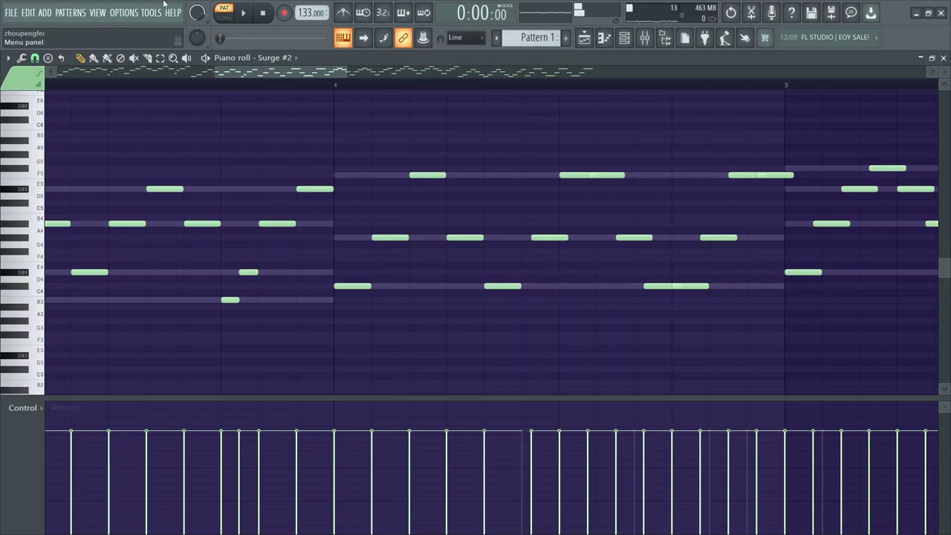
left_click(34, 58)
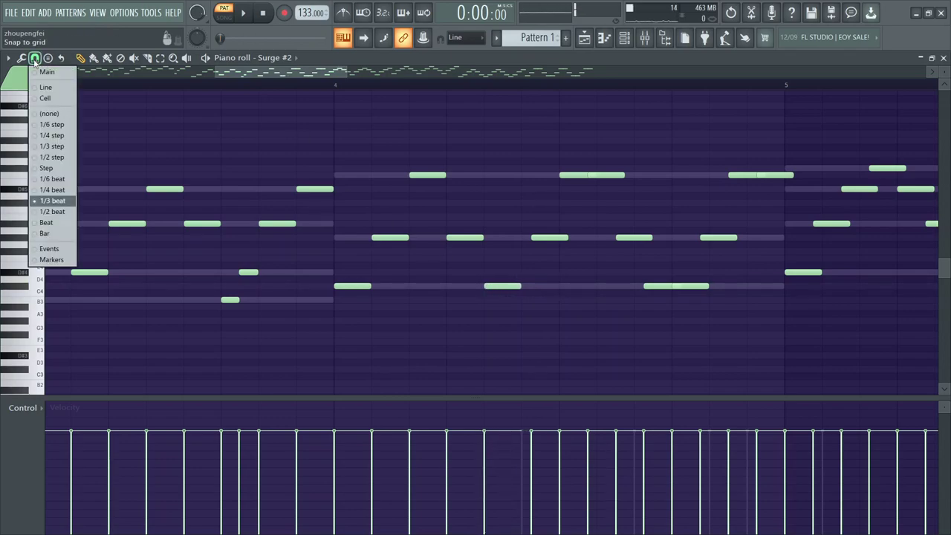
left_click(63, 146)
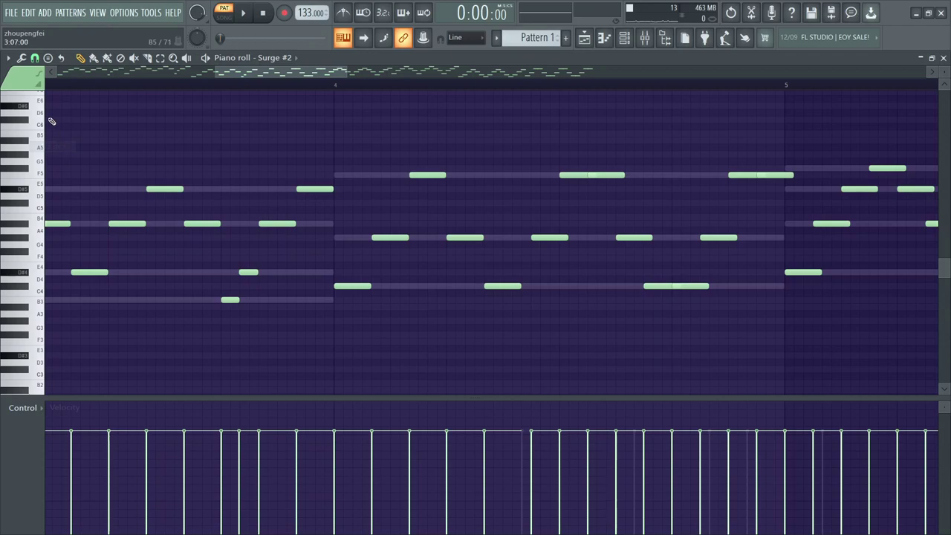
left_click(505, 287)
left_click(588, 322)
right_click(587, 321)
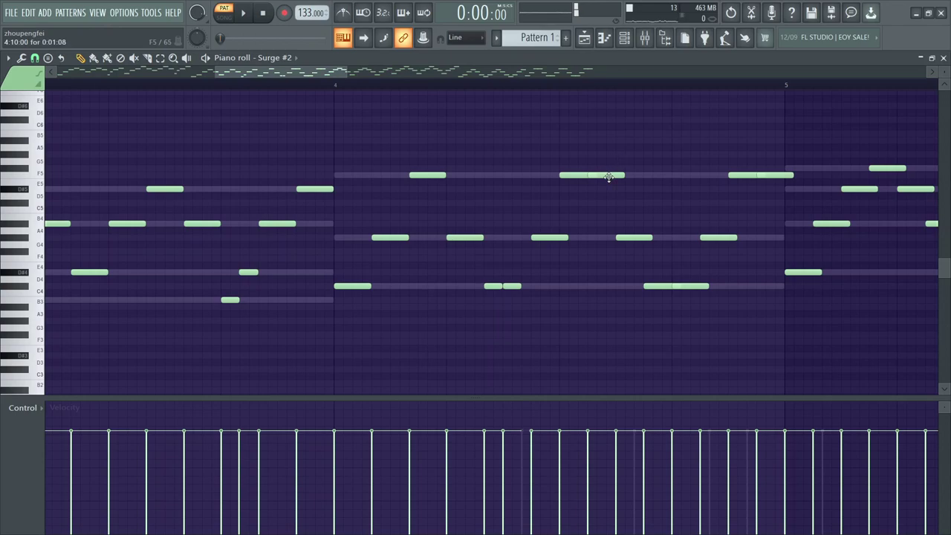
Delete the surplus overlapping F5 notes in the second half of bar 4 and set the snap back to 1/3 beat.
left_click_drag(609, 177, 674, 176)
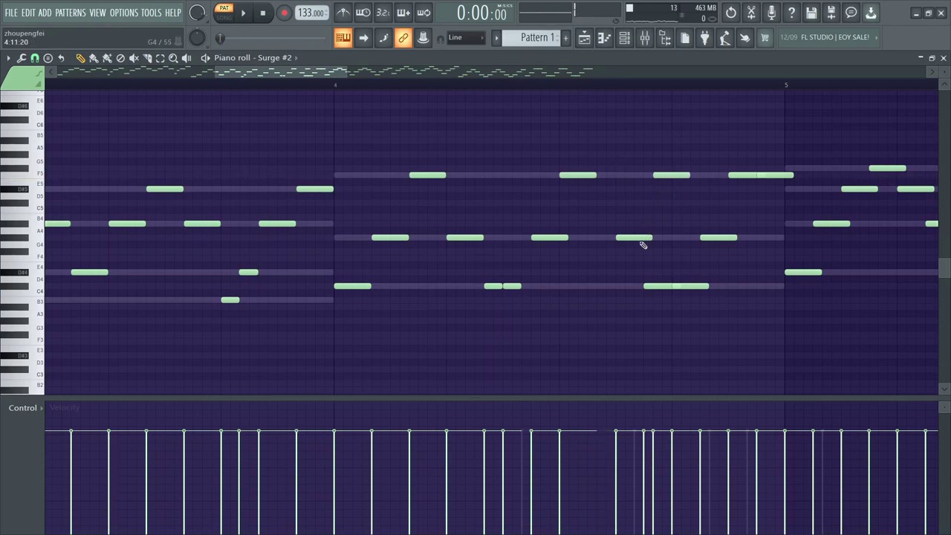
right_click(682, 176)
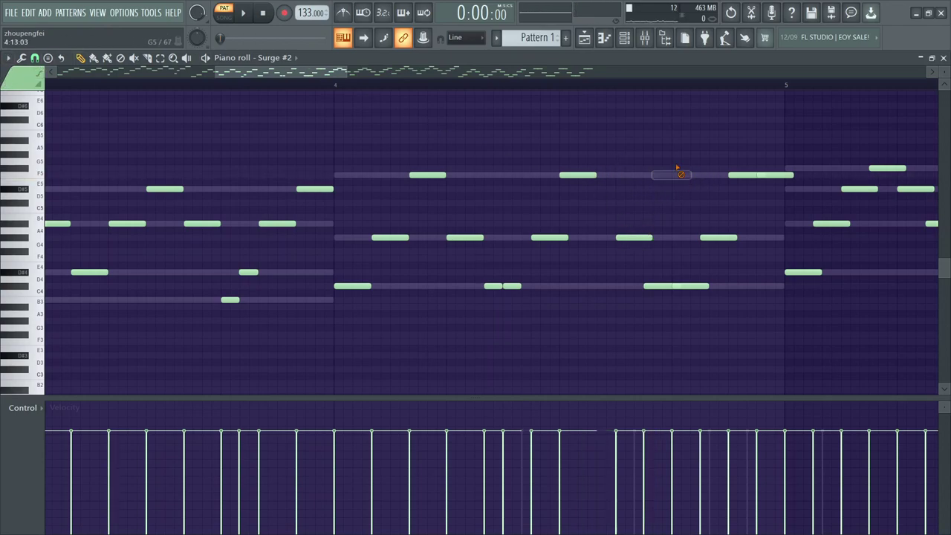
left_click(34, 58)
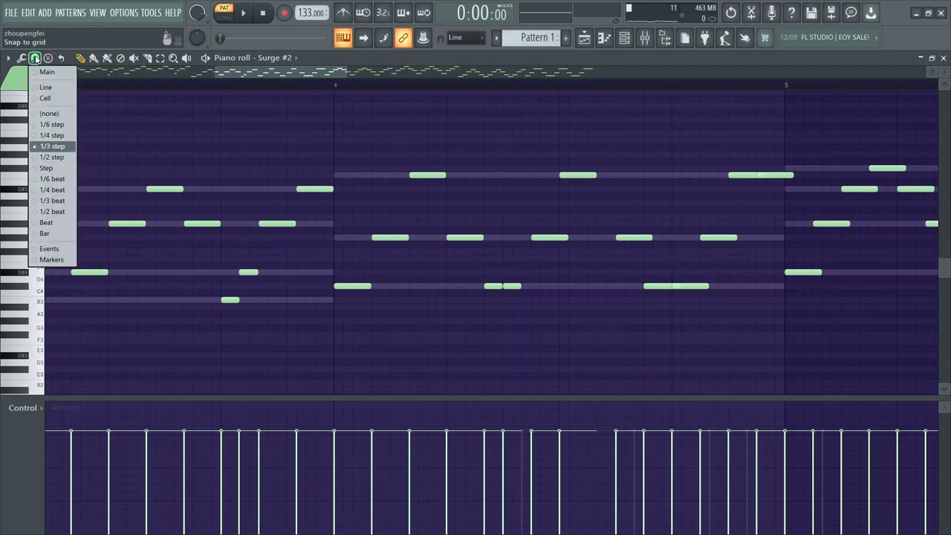
left_click(60, 201)
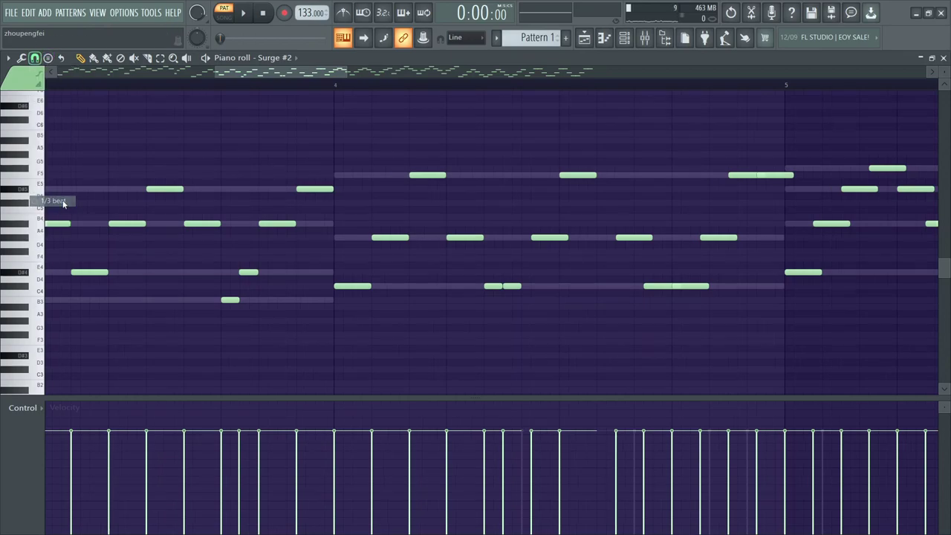
left_click_drag(755, 177, 601, 176)
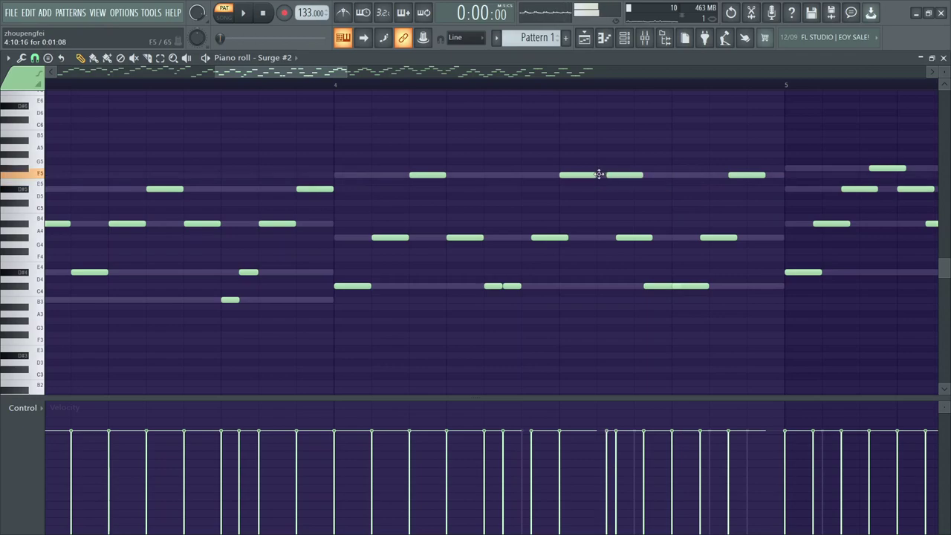
right_click(611, 177)
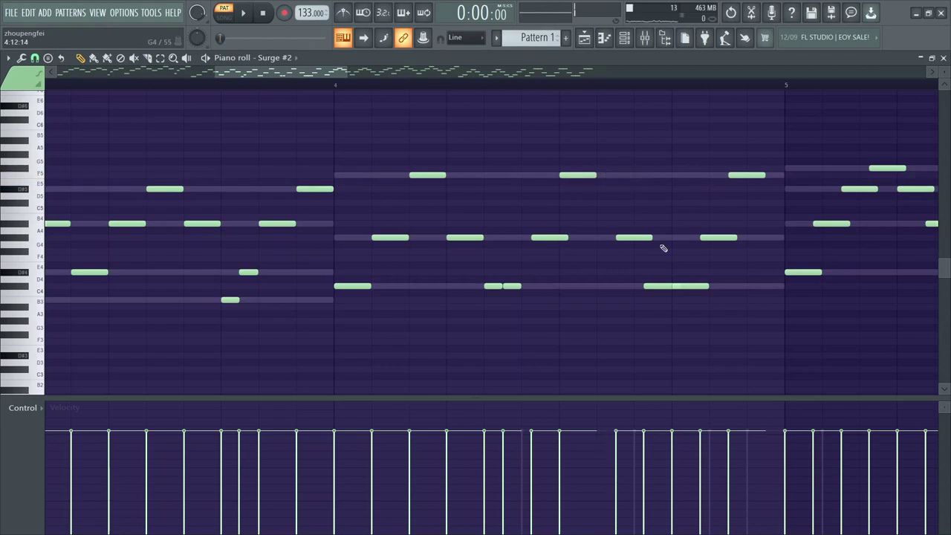
Line up the rest of bar 4 back to back as G#4, C#4, C#4, G#4 and a final F5 ending at the start of bar 5.
left_click_drag(629, 237, 604, 239)
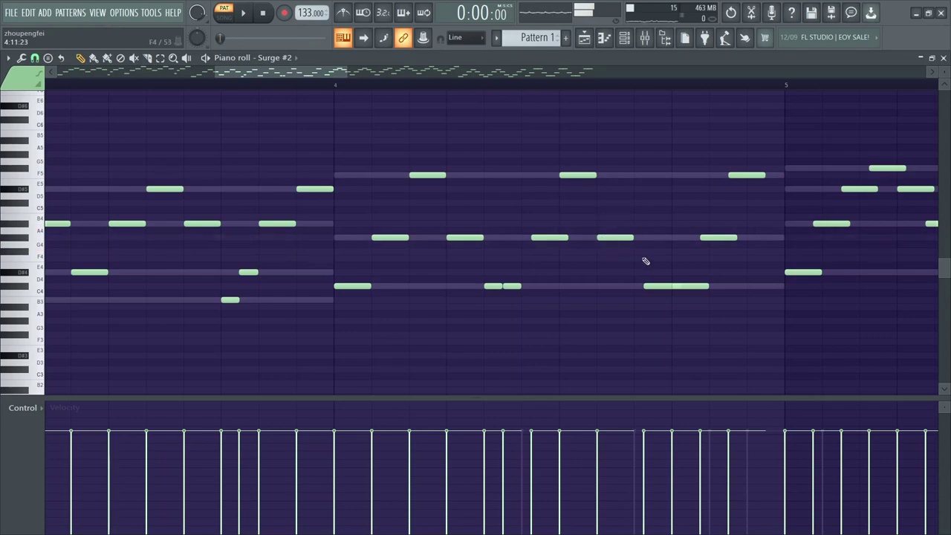
right_click(661, 284)
left_click(638, 286)
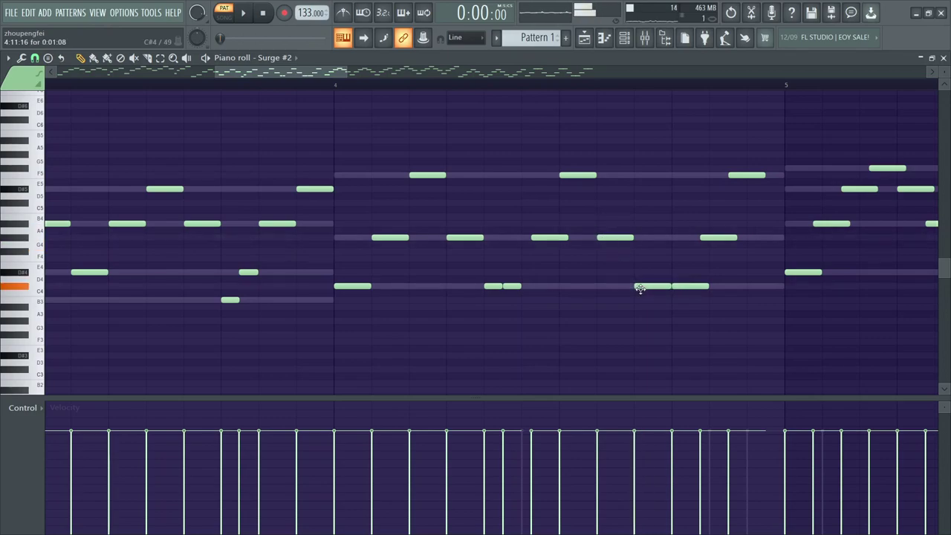
mouse_move(716, 240)
left_mouse_down("shift")
mouse_move(756, 240)
mouse_move(725, 242)
left_mouse_up("shift")
right_click(721, 239)
left_click(720, 239)
right_click(747, 175)
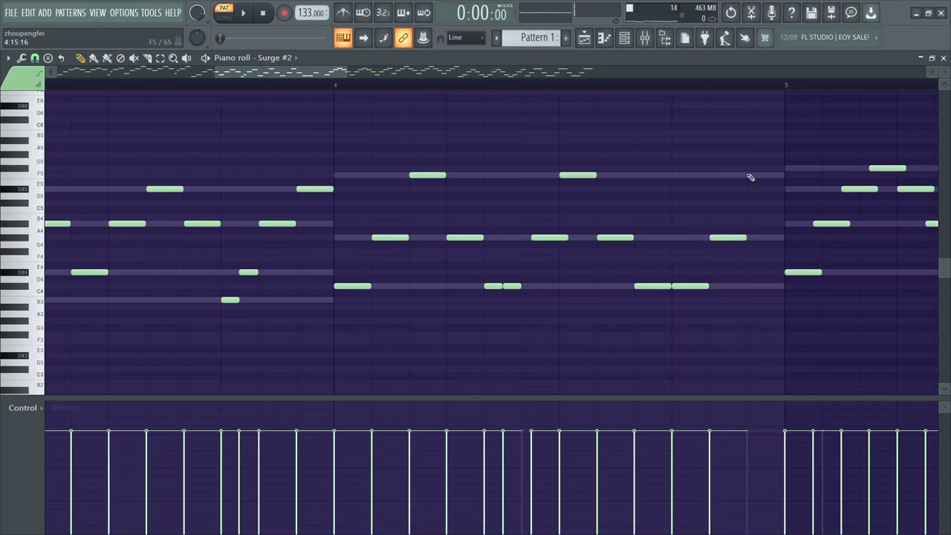
left_click(748, 176)
Delete all the old Surge #2 arpeggio notes in bars 5 to 8.
key("space")
scroll(667, 342, "down", 3)
left_click(637, 362)
right_click(662, 354)
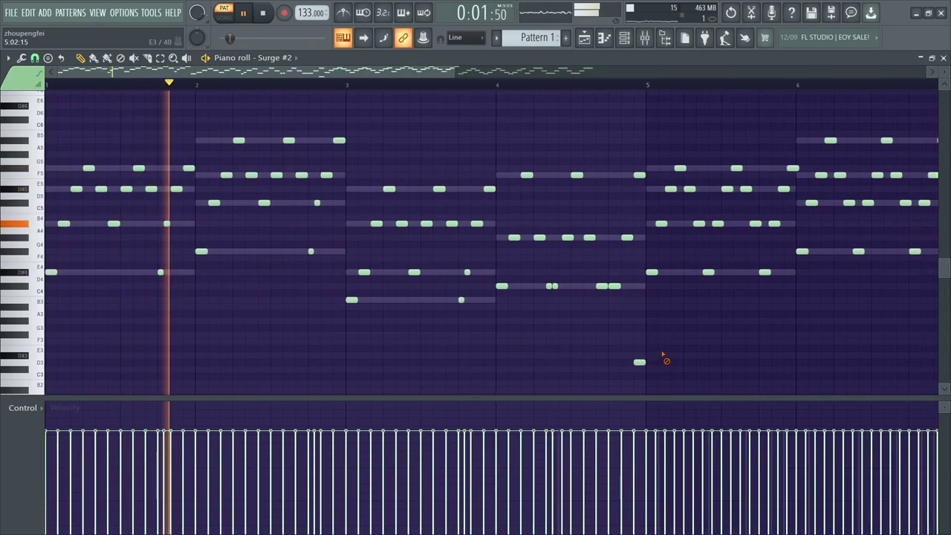
right_click(640, 362)
scroll(654, 365, "down", 3)
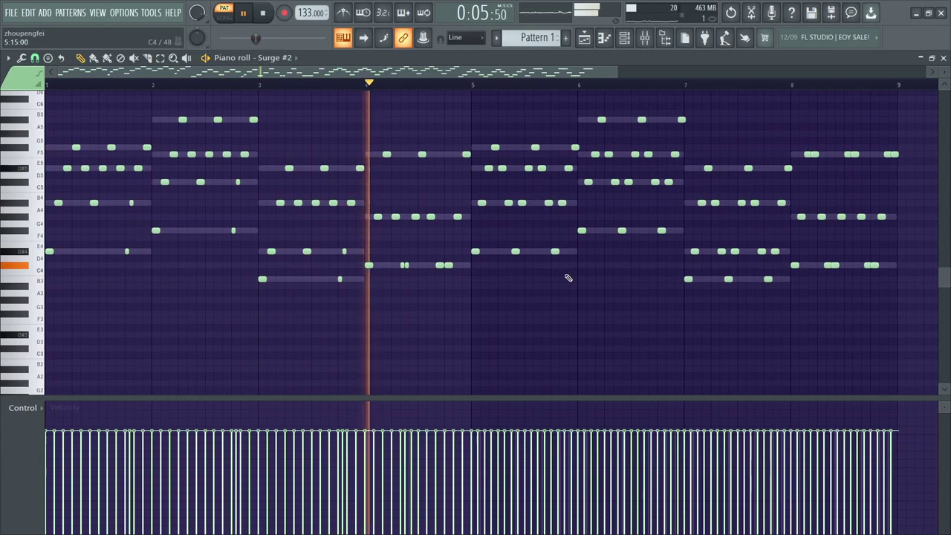
key("space")
left_click_drag(895, 118, 480, 331)
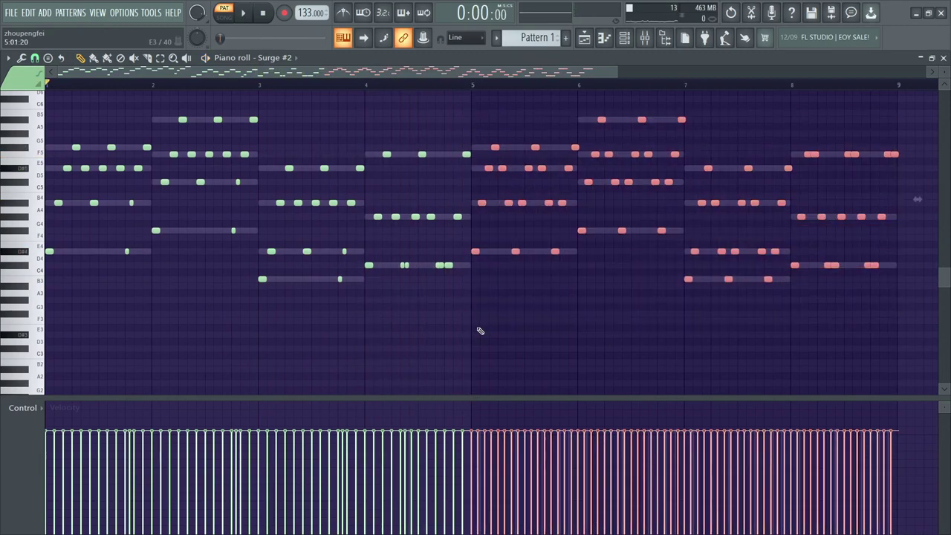
key("Delete")
Duplicate the whole four-bar arpeggio into bars 5 to 8.
scroll(444, 215, "up", 3, "ctrl")
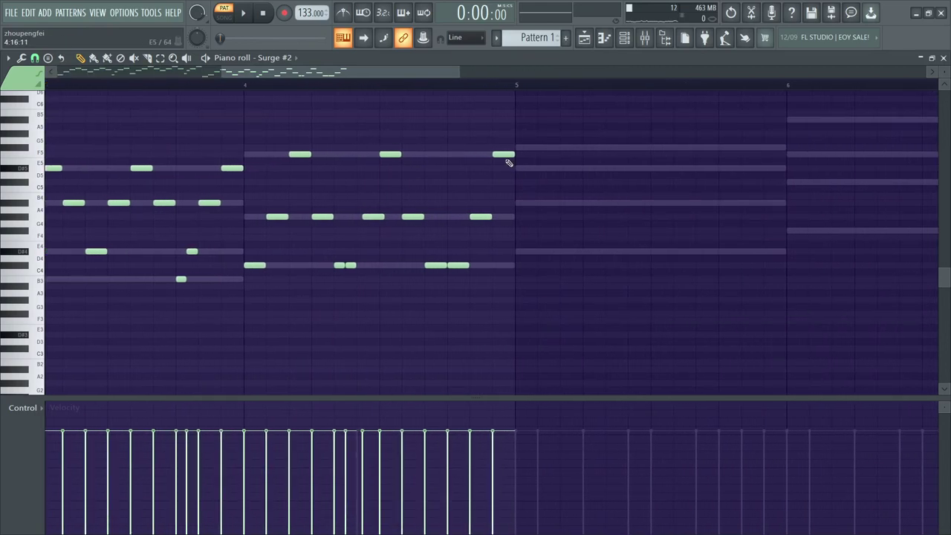
left_click(494, 135)
right_click(508, 136)
key("ctrl+a")
key("ctrl+b")
left_click(717, 322)
key("space")
key("space")
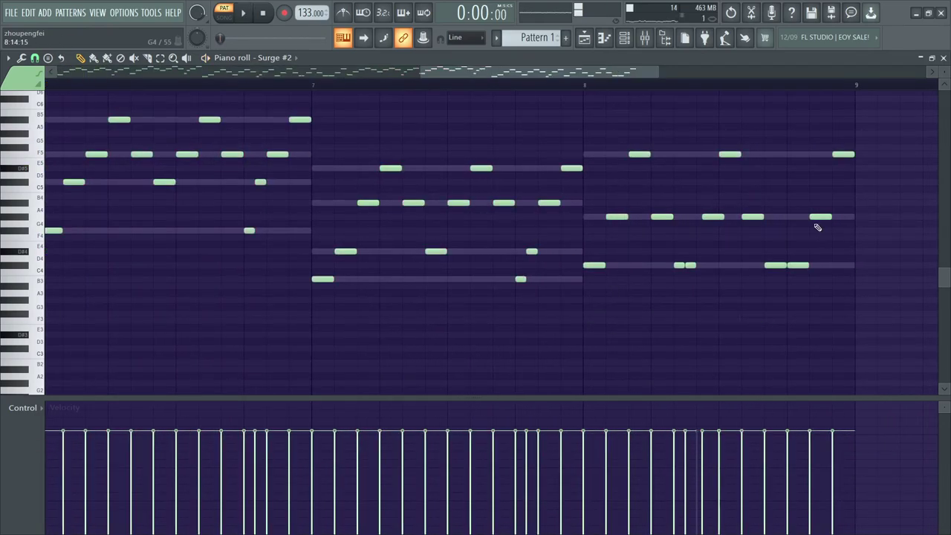
Replace the final F5 of bar 8 with an A#5 of the same length and play the pattern.
left_click_drag(834, 115, 834, 127)
right_click(843, 154)
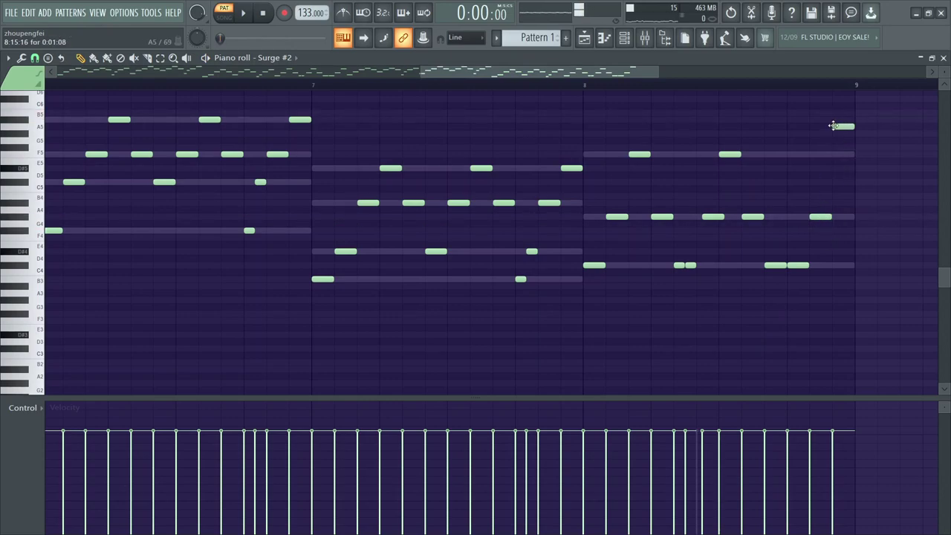
key("space")
scroll(717, 265, "down", 4, "ctrl")
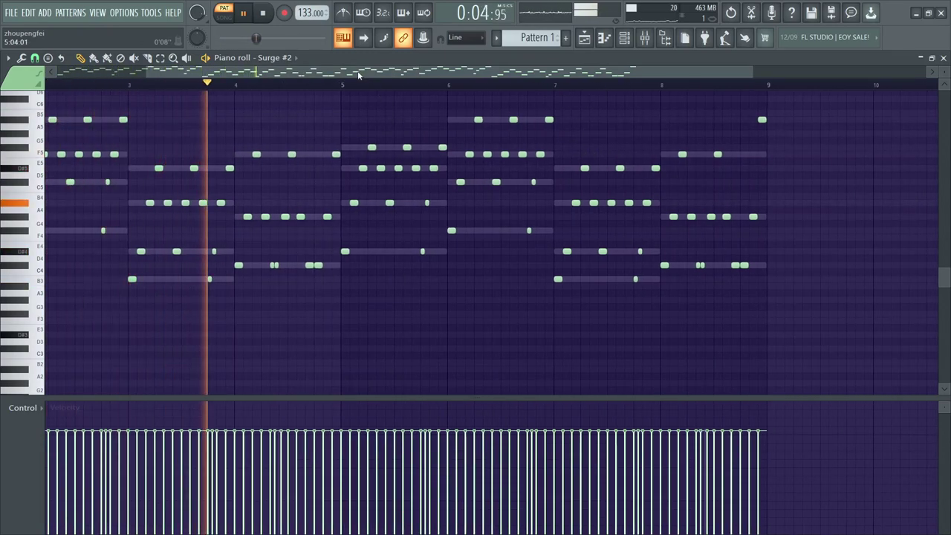
Listen to the eight-bar arpeggio against the metronome, and stop playback.
left_click(343, 12)
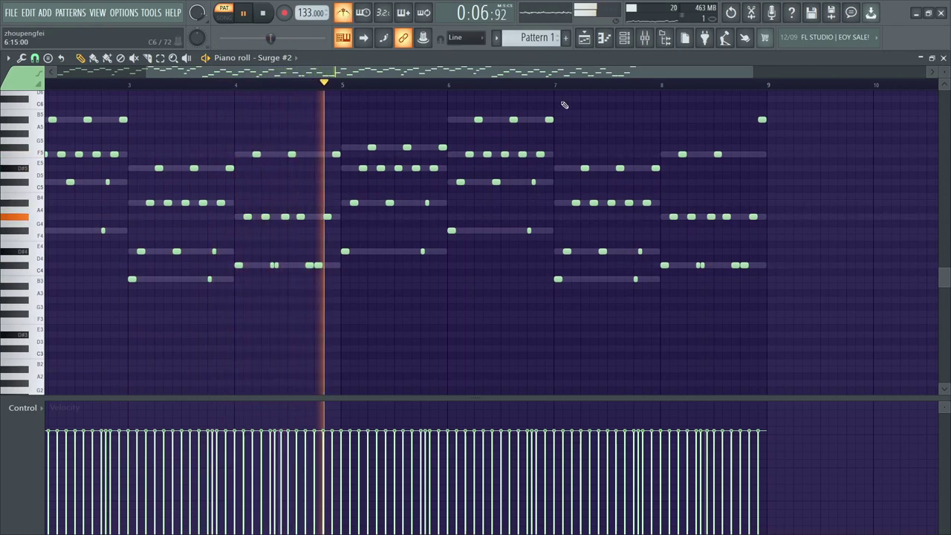
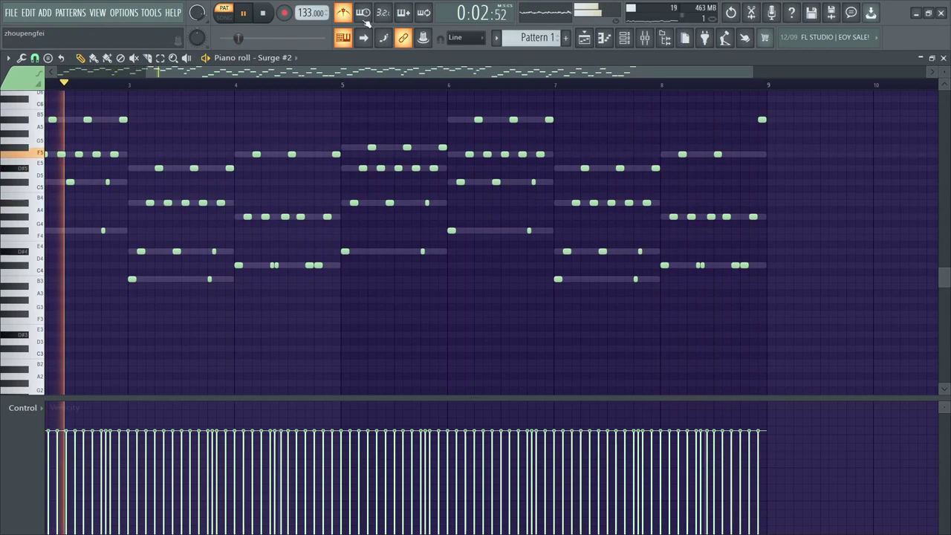
key("space")
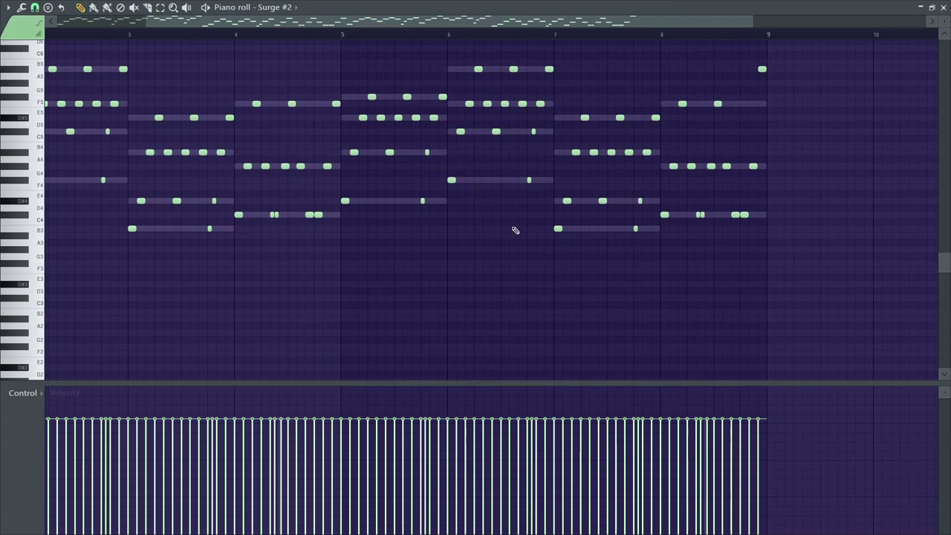
key("Return")
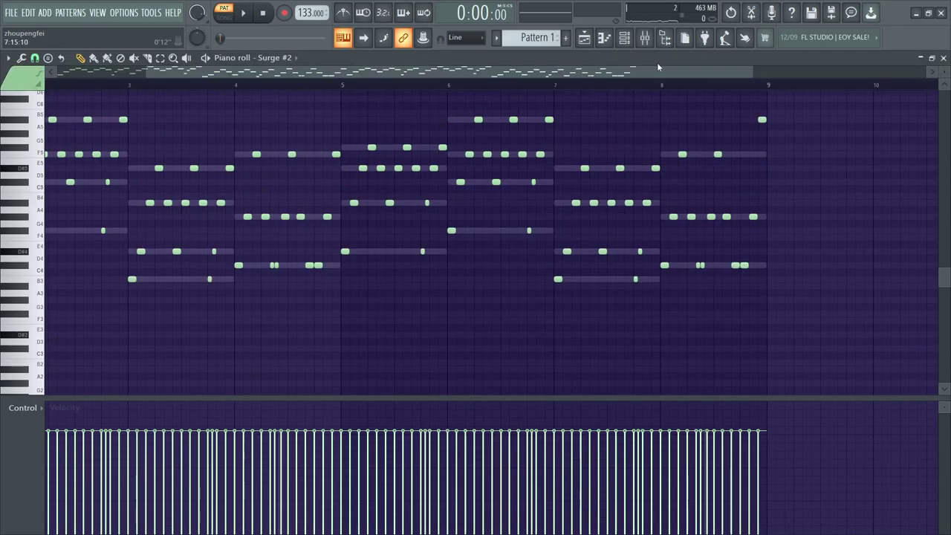
Show the channel rack and play the arpeggio together with the Serum chords, leaving the Surge melody muted.
left_click(627, 38)
key("space")
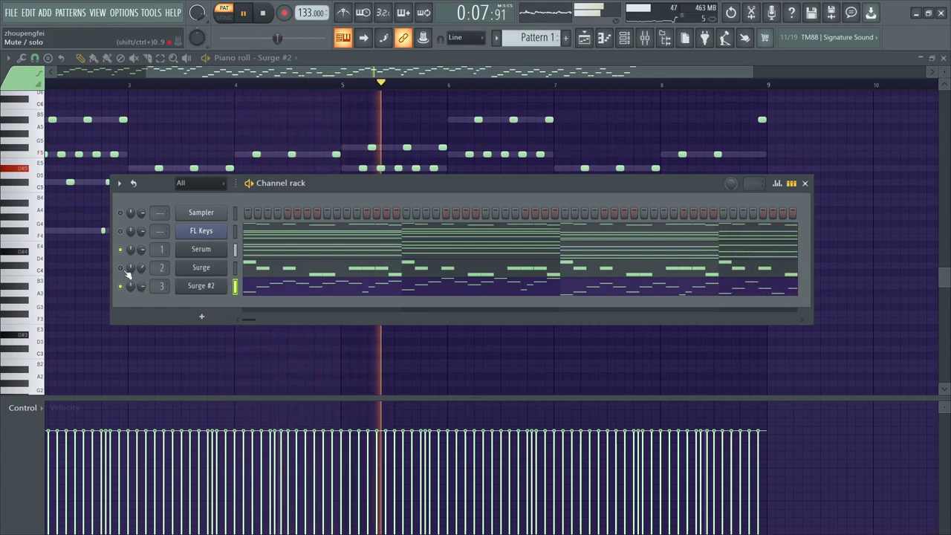
key("space")
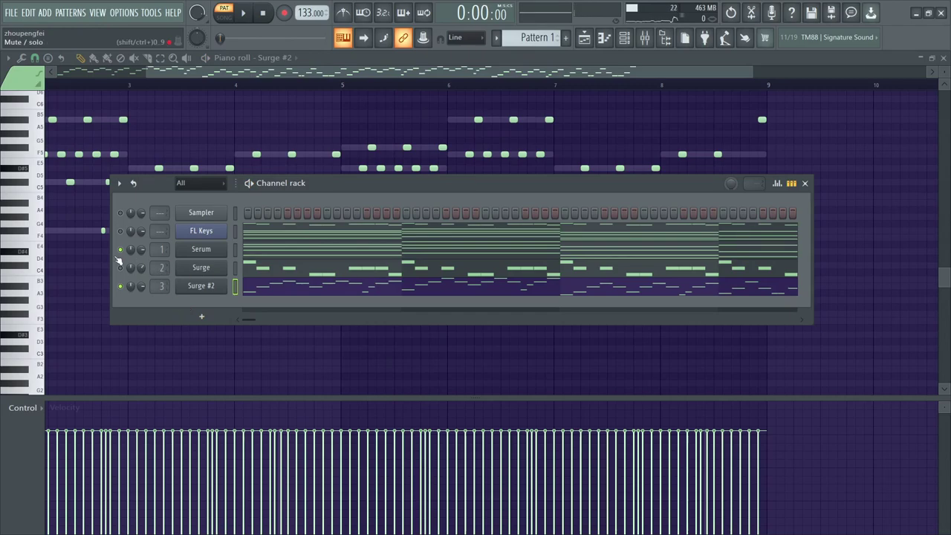
Open the Serum chord channel and switch it to a different synth preset.
left_click(207, 250)
left_click(520, 131)
left_click(546, 133)
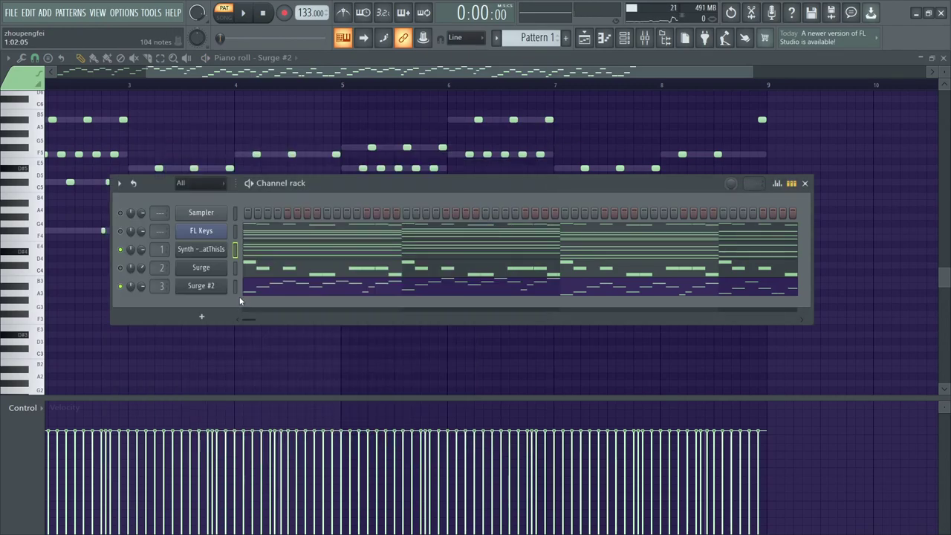
Add a new Serum channel to the channel rack and load the LD waifu preset.
left_click(201, 316)
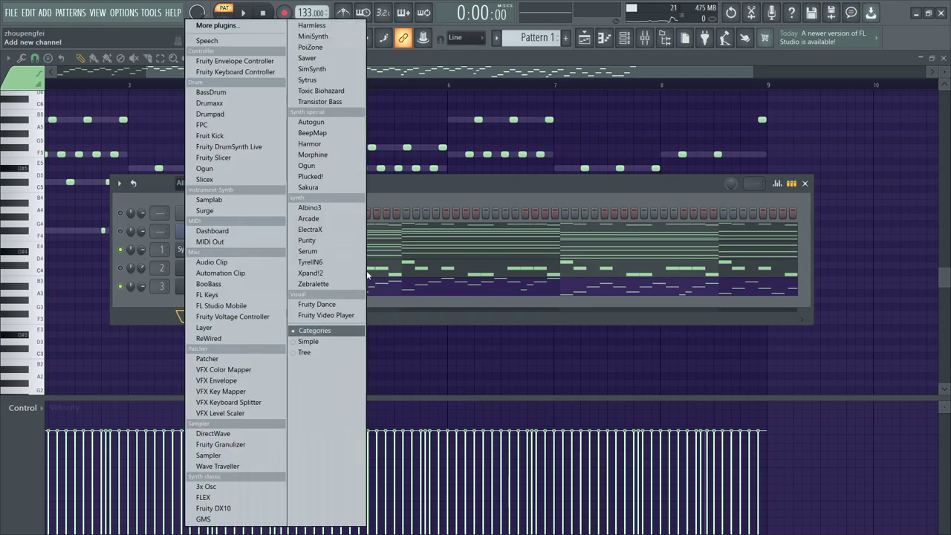
left_click(332, 253)
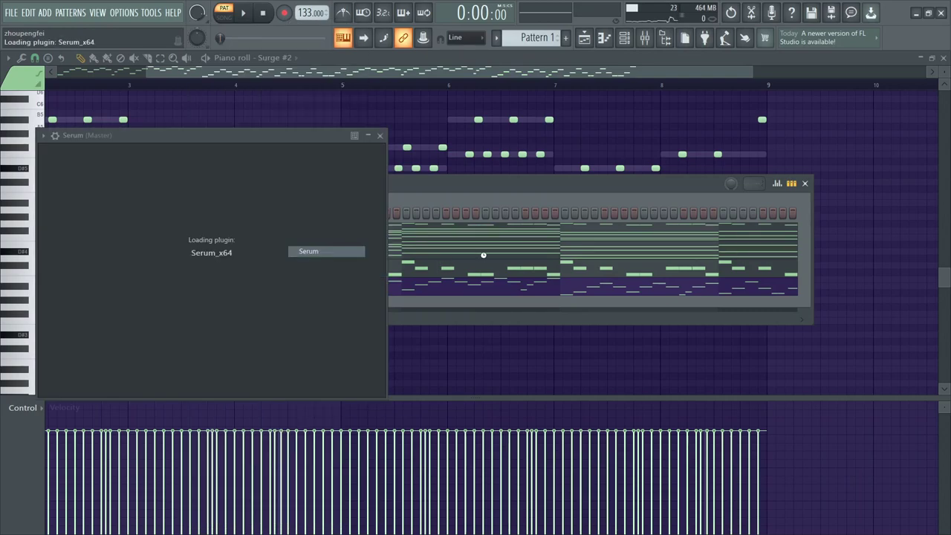
left_click(331, 152)
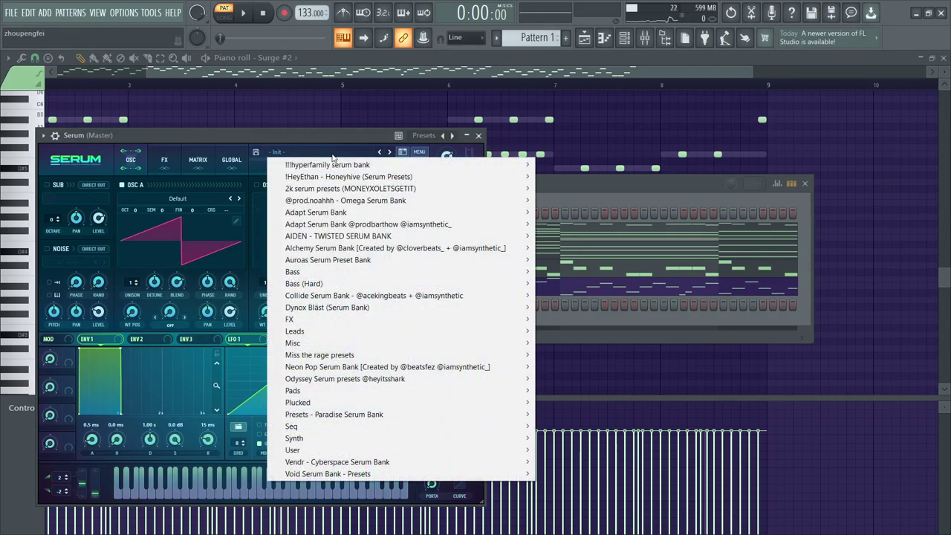
mouse_move(330, 158)
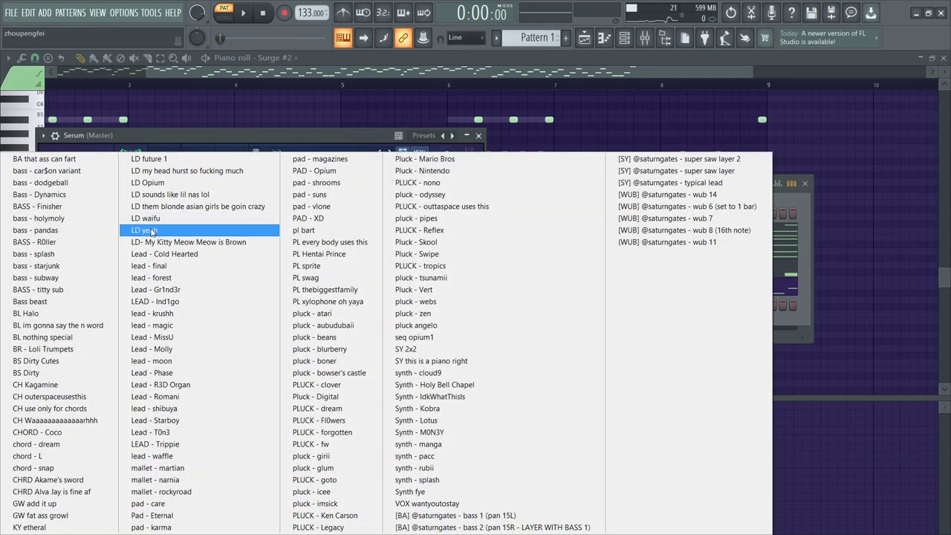
left_click(149, 229)
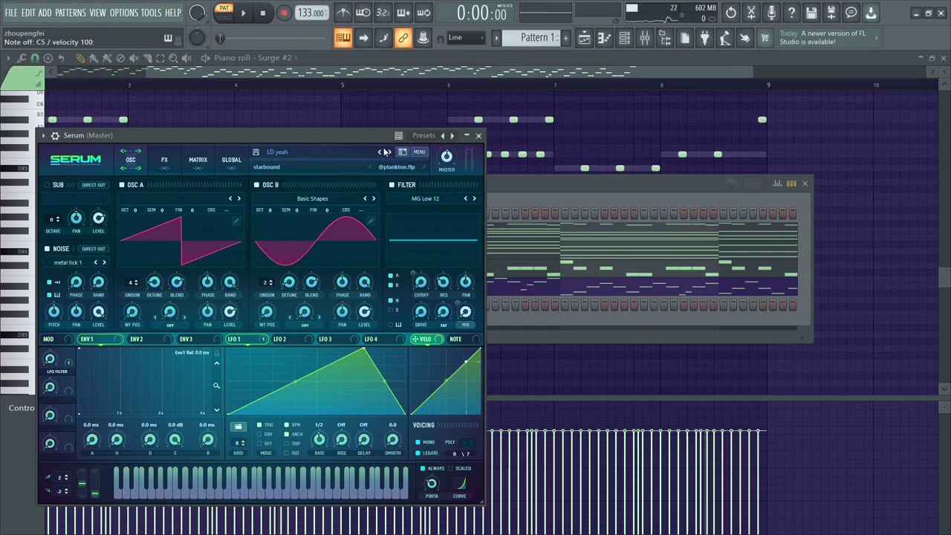
left_click(379, 152)
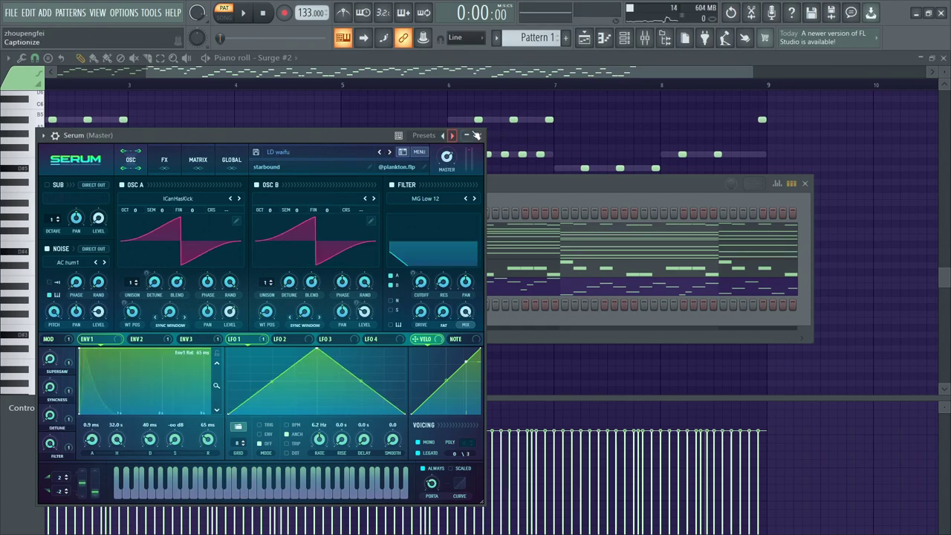
Close the new Serum window and briefly play the pattern with the Surge melody unmuted.
left_click(478, 135)
key("space")
key("space")
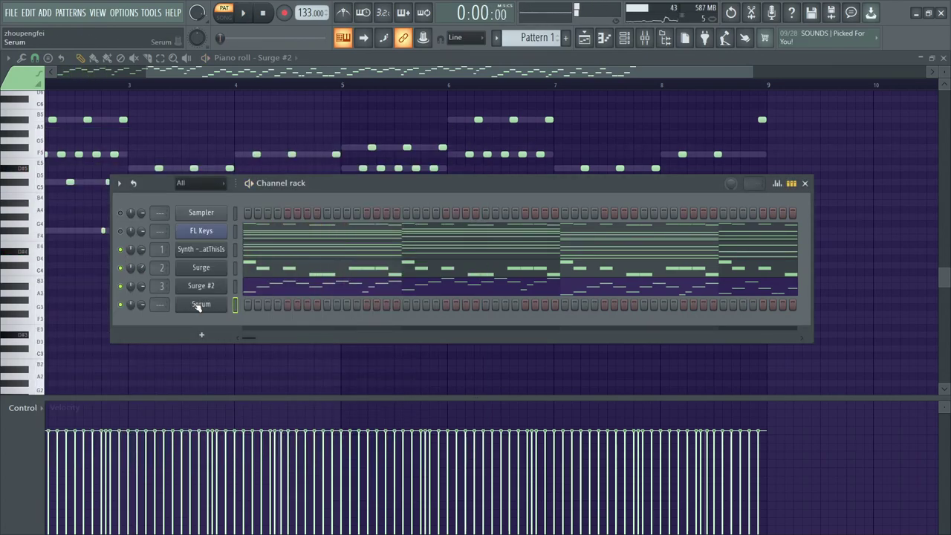
Turn on the phaser in the new Serum's effects, and try out the flanger and the chorus, leaving both off.
left_click(197, 304)
left_click(163, 161)
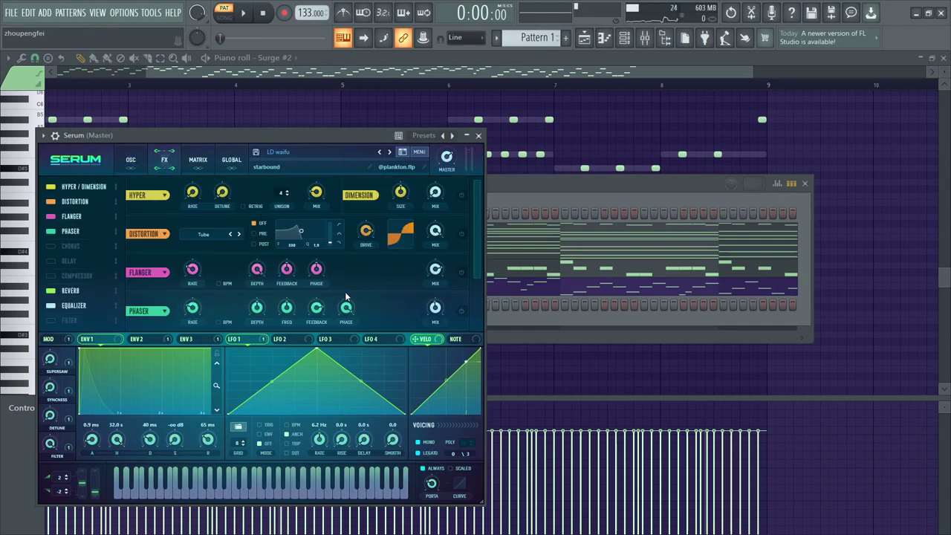
scroll(453, 271, "down", 1)
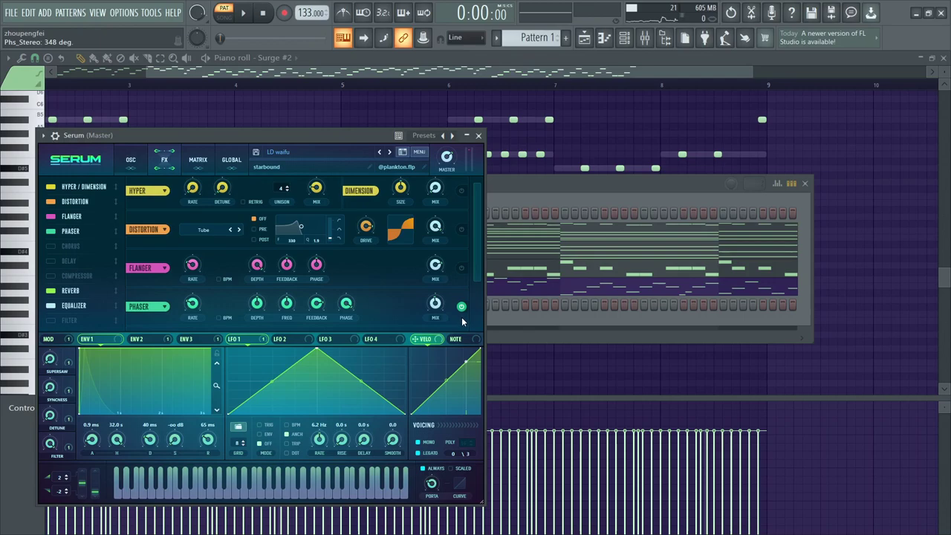
key("q")
left_click(461, 269)
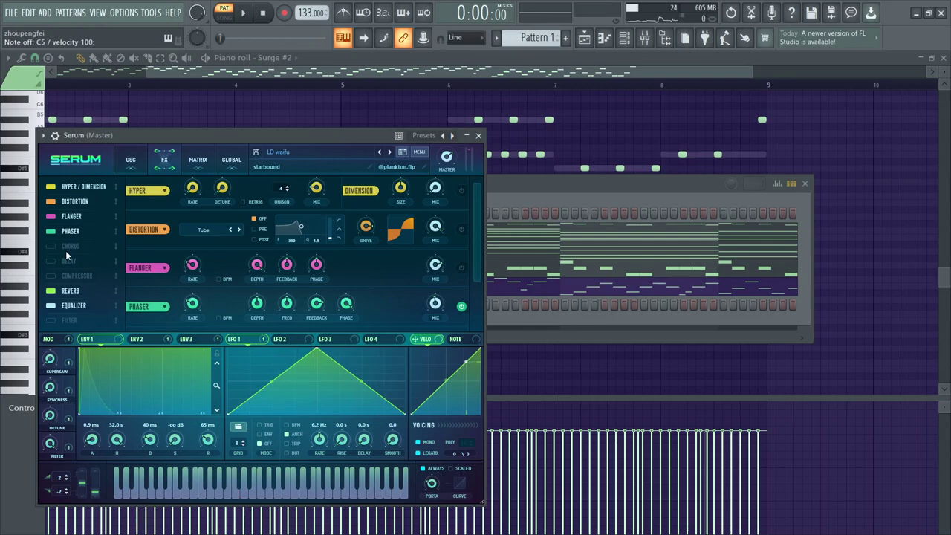
left_click(52, 248)
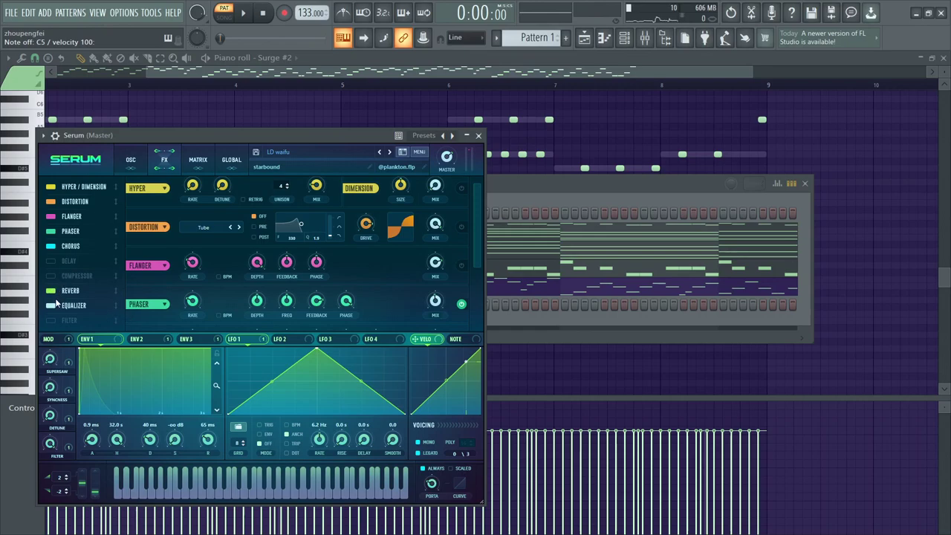
left_click(50, 247)
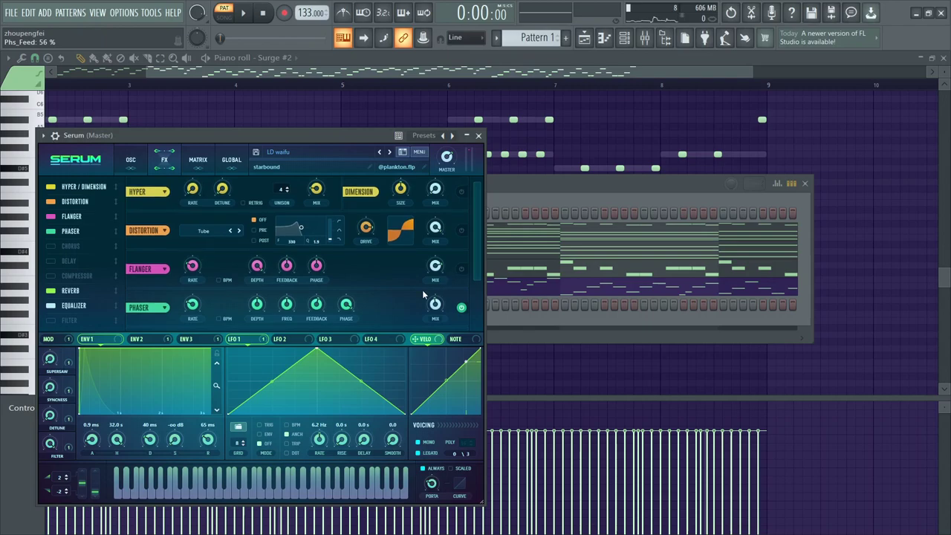
Turn on the reverb in the new Serum's effects rack and close the synth.
left_click_drag(475, 252, 468, 325)
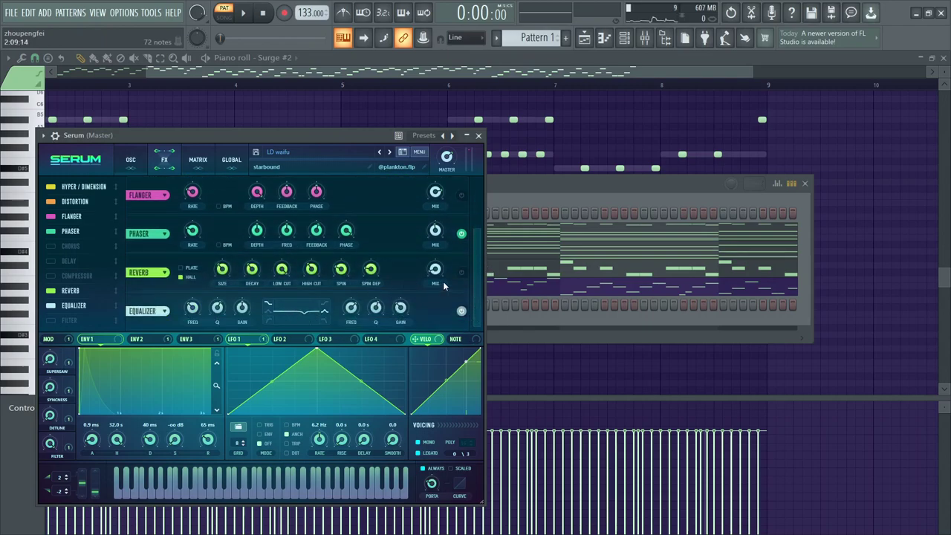
mouse_move(437, 259)
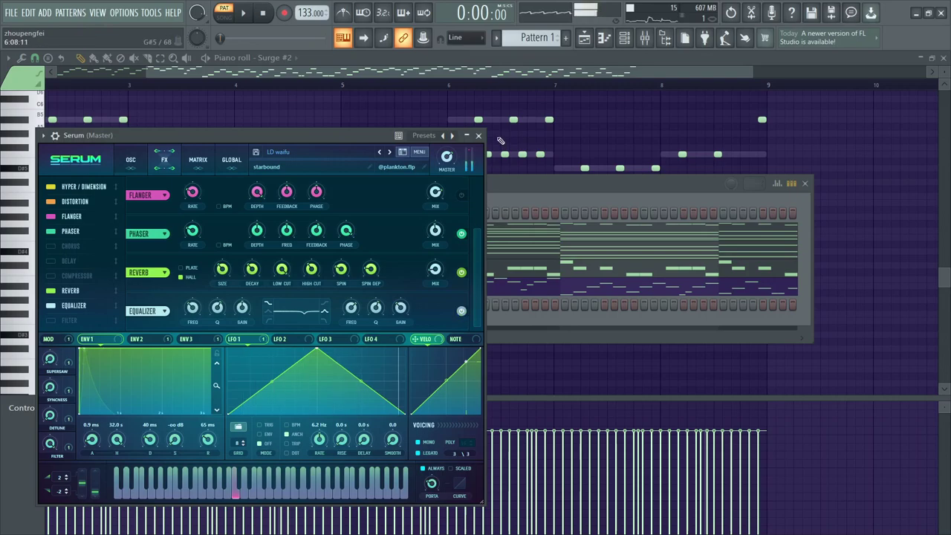
left_click(479, 136)
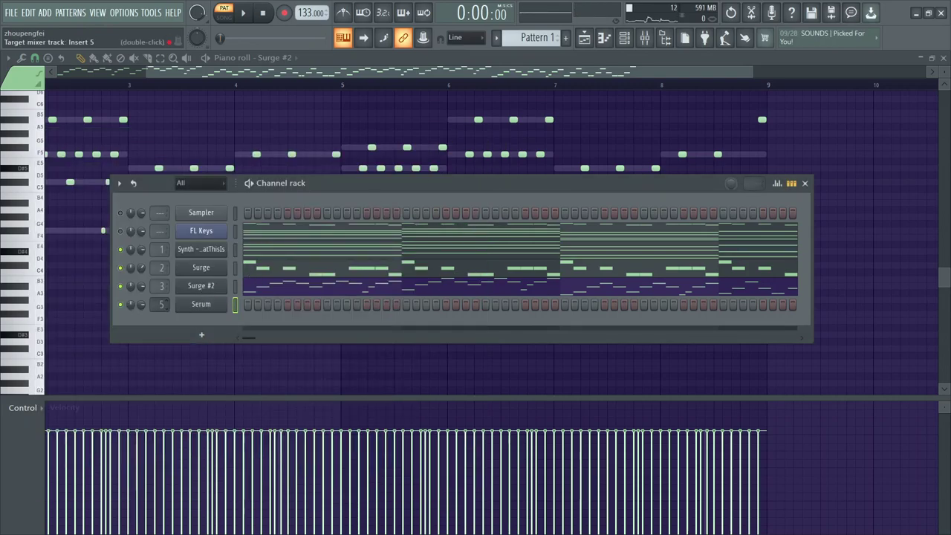
Add Fruity Reeverb 2 to slot 2 of mixer Insert 4 and re-enable all mixer tracks.
left_click(645, 37)
left_click(906, 104)
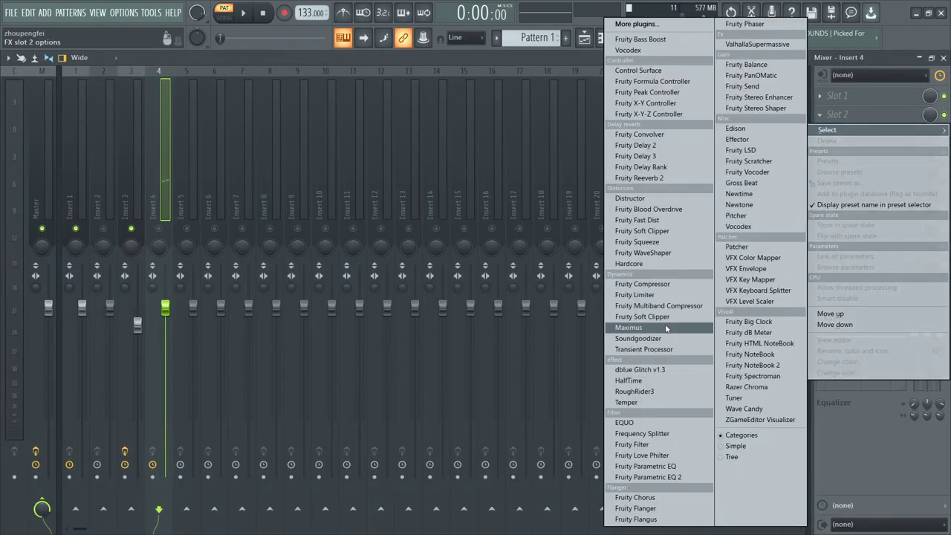
left_click(639, 178)
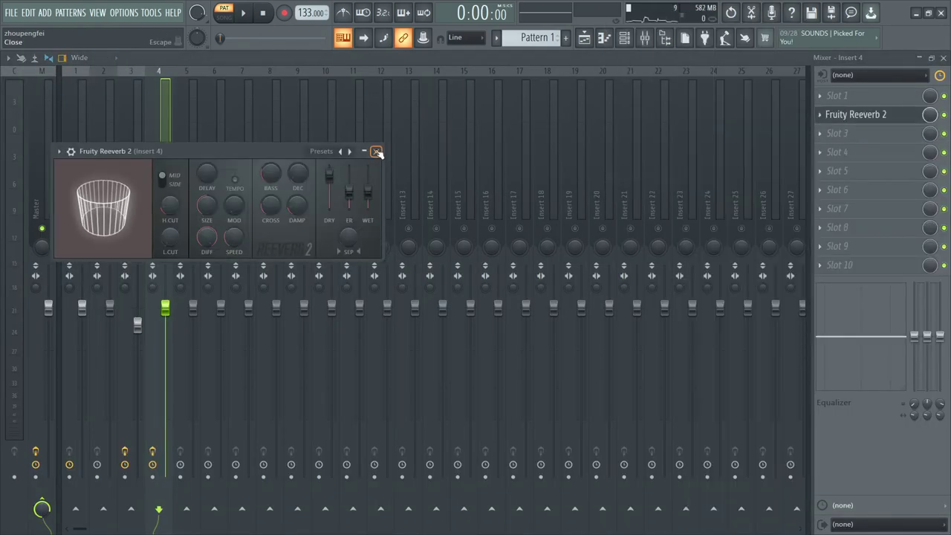
left_click(369, 151)
right_click(160, 229)
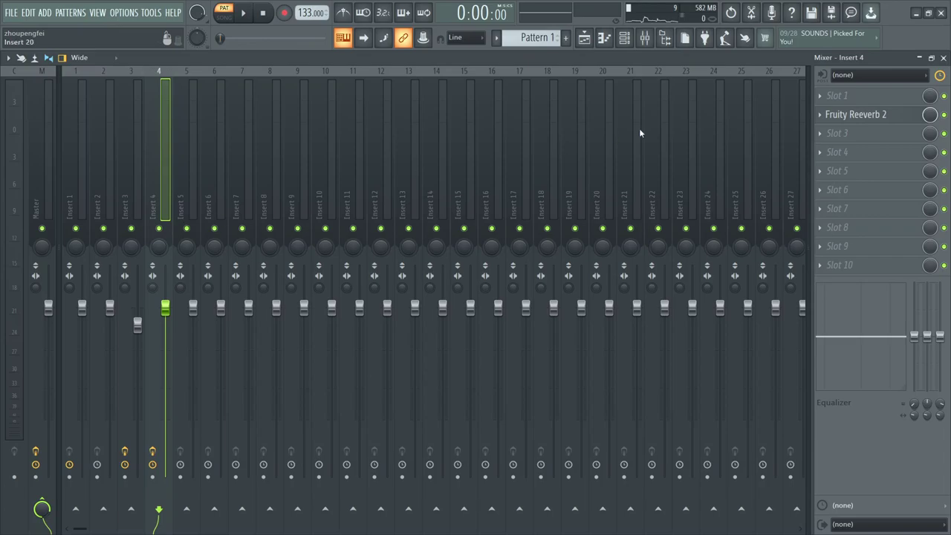
Set Fruity Reeverb 2 on Insert 4 to the Cathedral preset and close it.
left_click(859, 117)
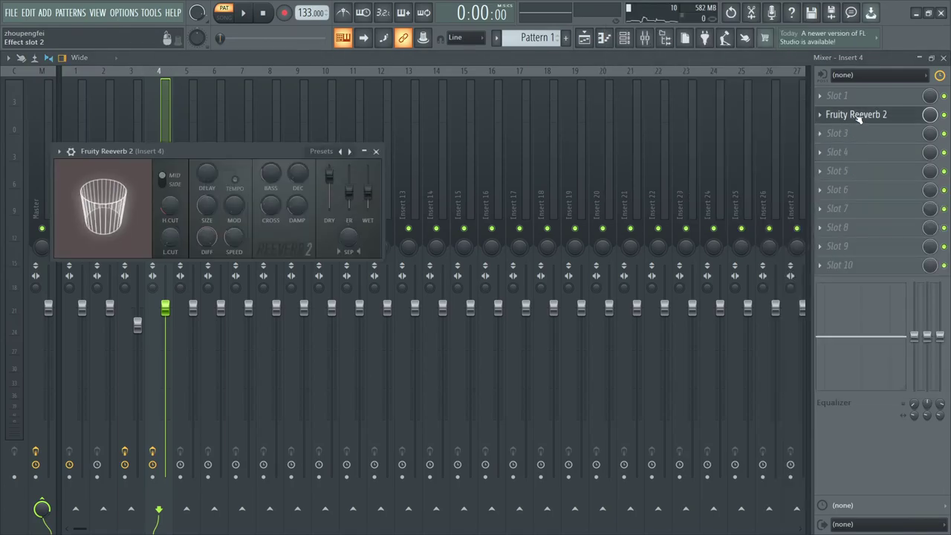
left_click(350, 152)
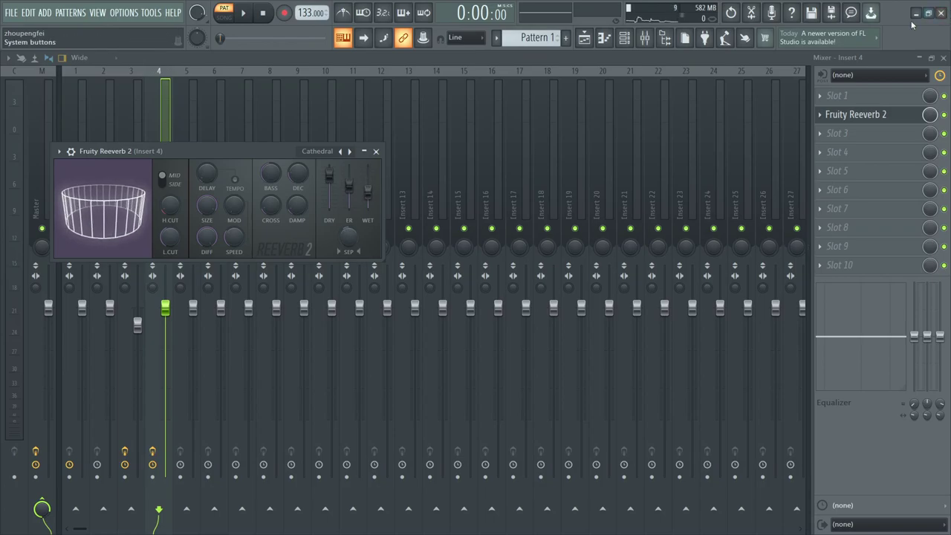
left_click(376, 152)
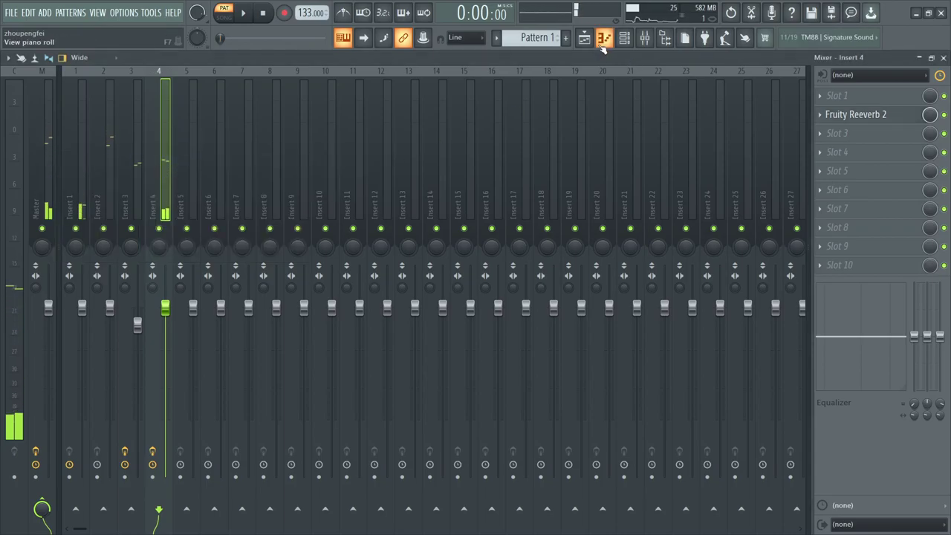
Open the new Serum channel's piano roll and listen to the pattern before writing notes.
left_click(604, 38)
key("space")
scroll(240, 106, "up", 3)
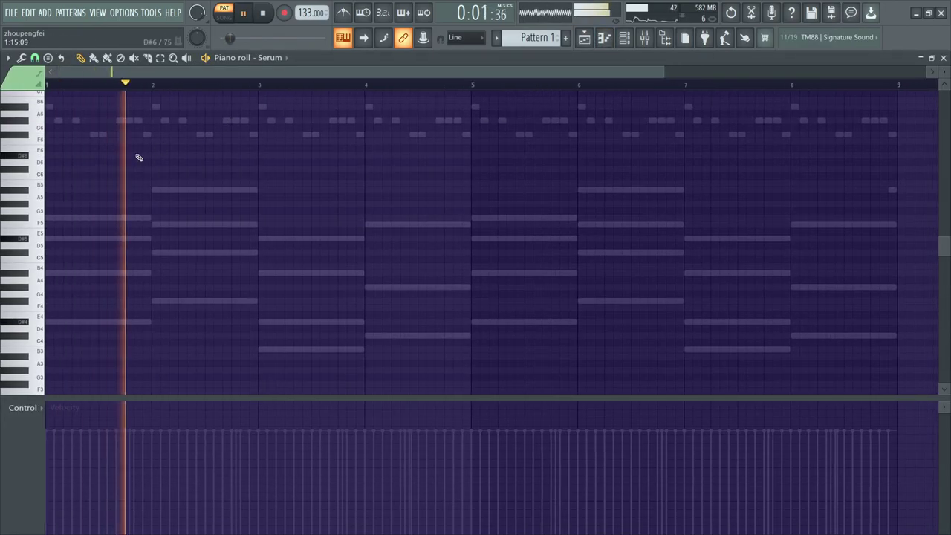
key("space")
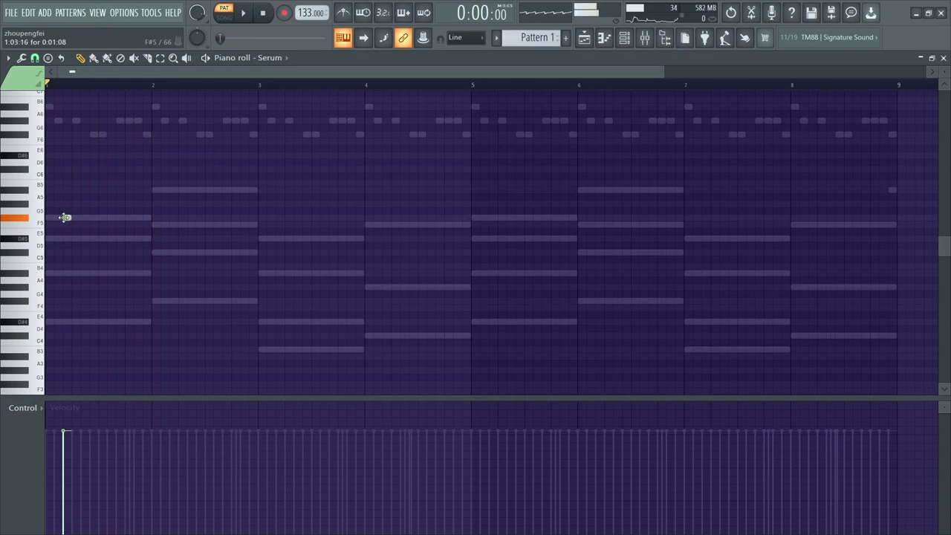
Place a short F#5 on beat 2 of bar 1 in the Serum piano roll and play it back.
left_click(74, 217)
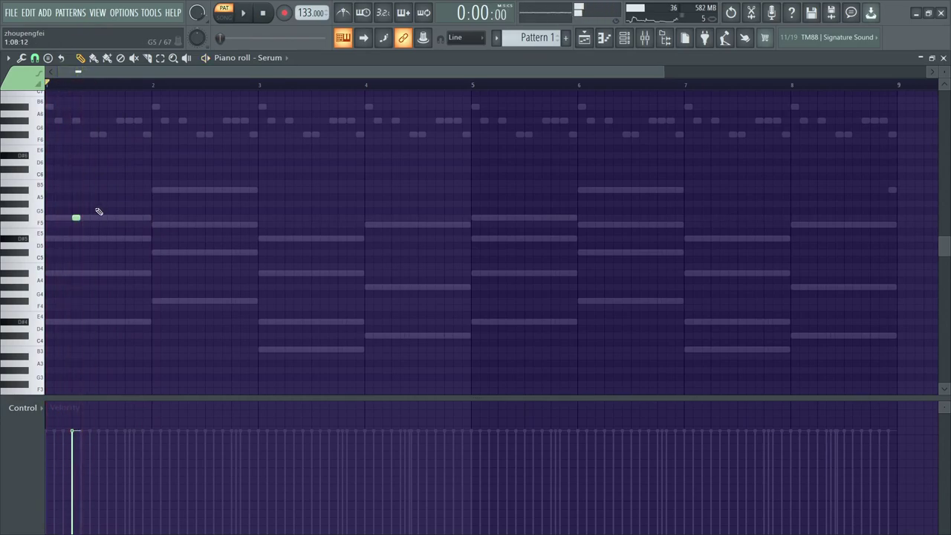
left_click(102, 206)
right_click(102, 205)
key("space")
key("space")
Add short A#5 and G#5 notes on beats 3 and 4 of bar 1 and an F#5 at the start of bar 2, and play back.
left_click(103, 224)
left_click(104, 192)
left_click(128, 205)
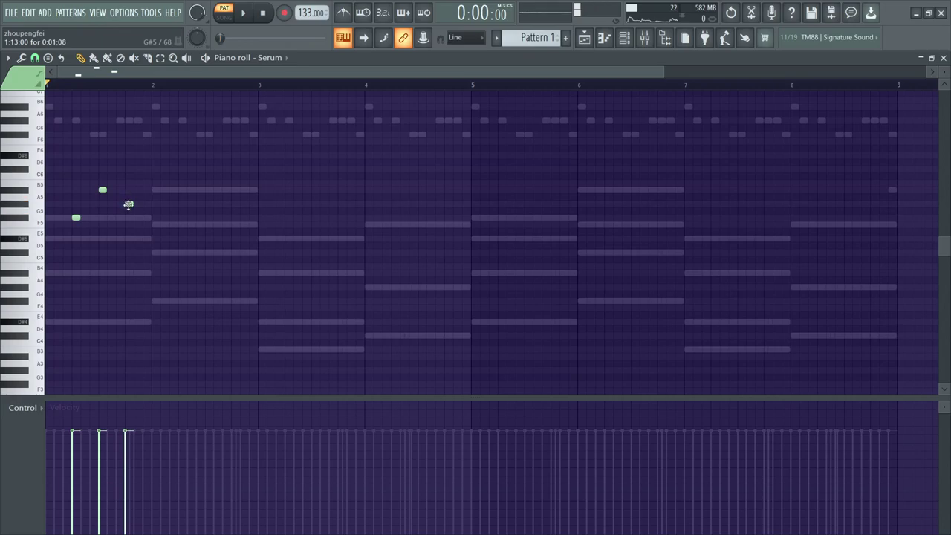
left_click(155, 218)
key("space")
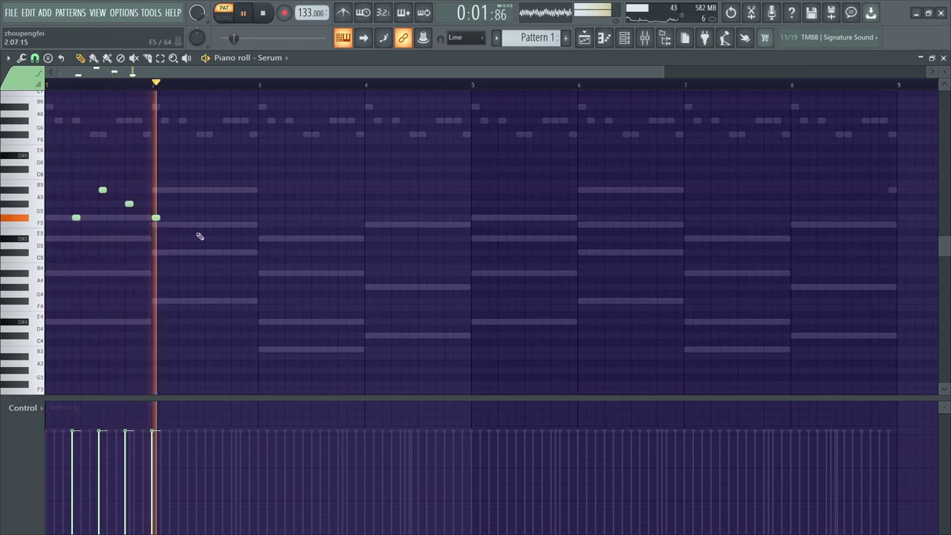
scroll(206, 257, "up", 2)
key("space")
Place three consecutive short notes C#6, B5 and A#5 from beat 4 of bar 2, and play the phrase.
left_click(246, 225)
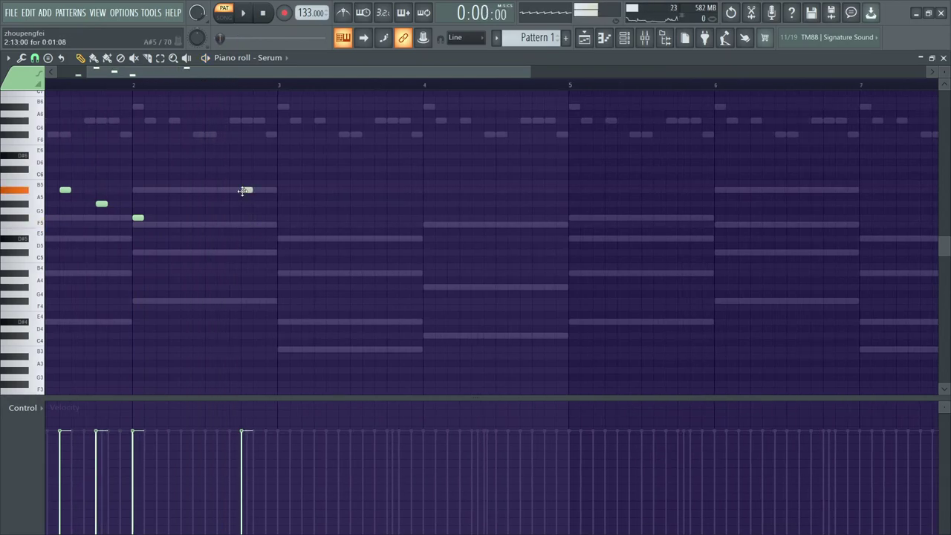
left_click(249, 170)
left_click(259, 183)
left_click(268, 189)
key("space")
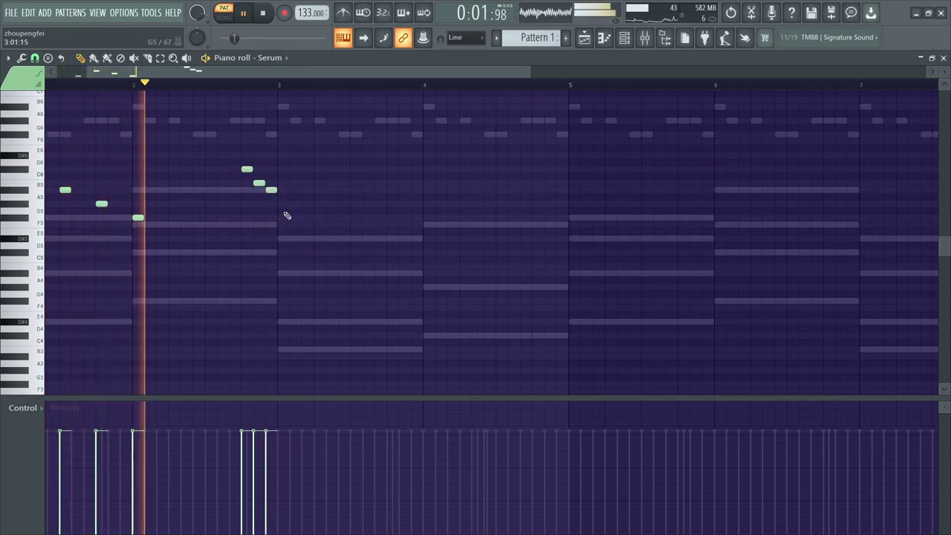
key("space")
Move the descending three-note run one beat earlier, to beat 3 of bar 2, and play the phrase.
left_click_drag(288, 207, 210, 168)
key("space")
left_click(288, 228)
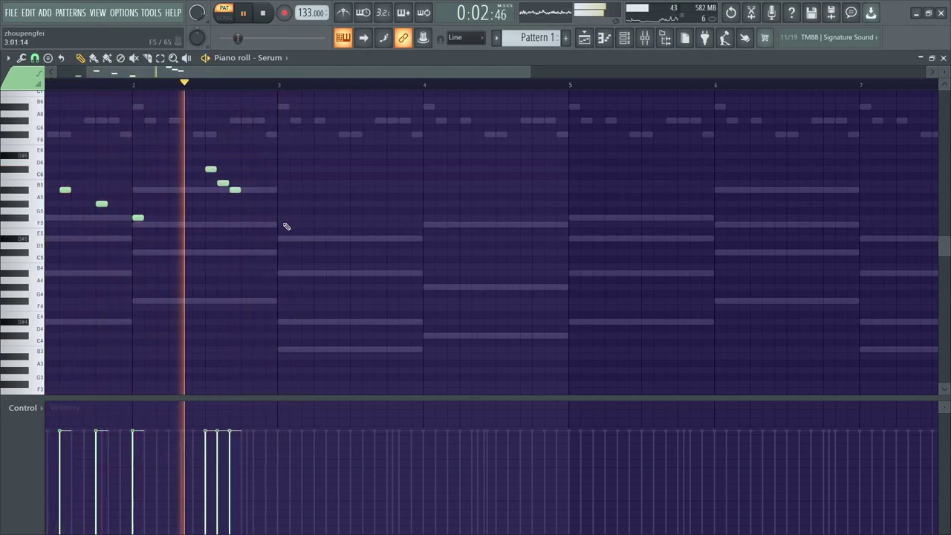
key("space")
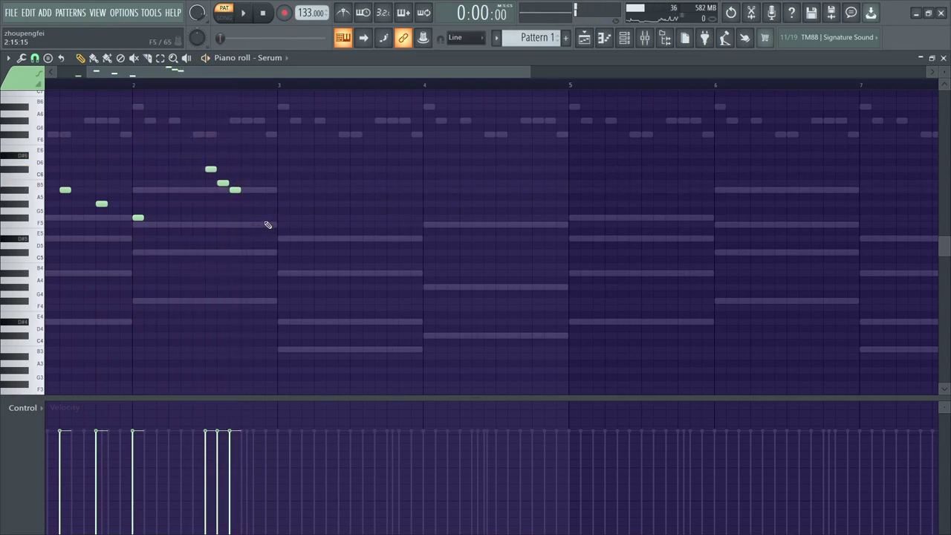
Stretch the A#5 to the end of bar 2 and lengthen the four opening notes so each slightly overlaps the following one.
scroll(161, 254, "down", 1)
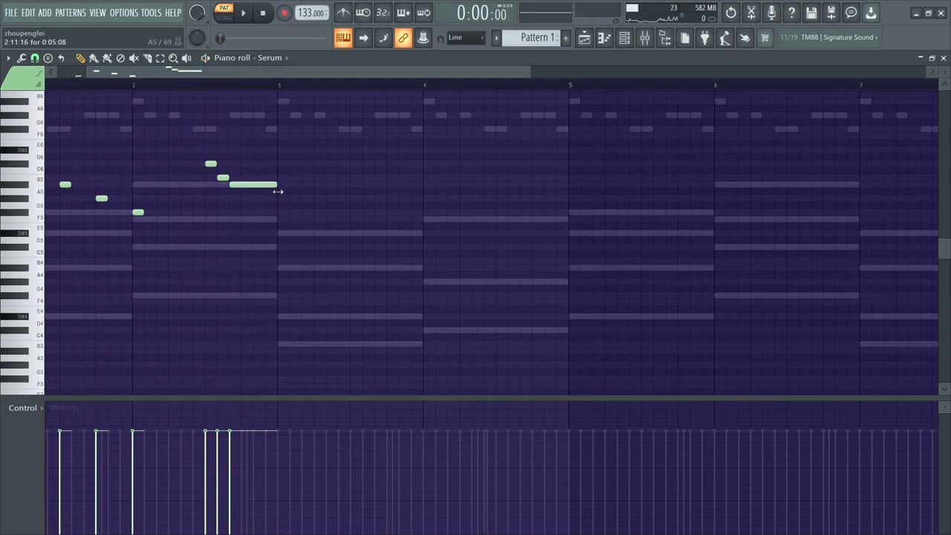
scroll(122, 238, "left", 3)
left_click_drag(214, 257, 92, 166)
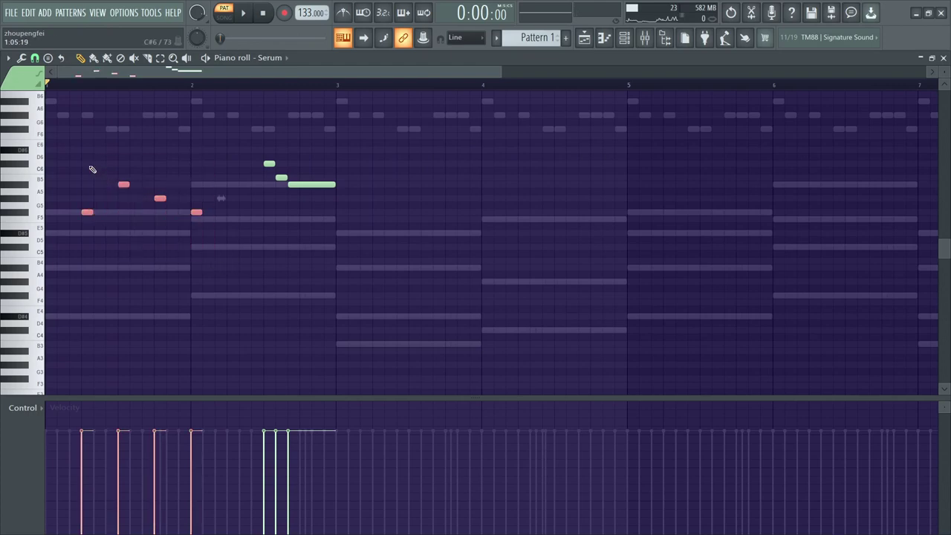
left_click_drag(88, 213, 119, 217)
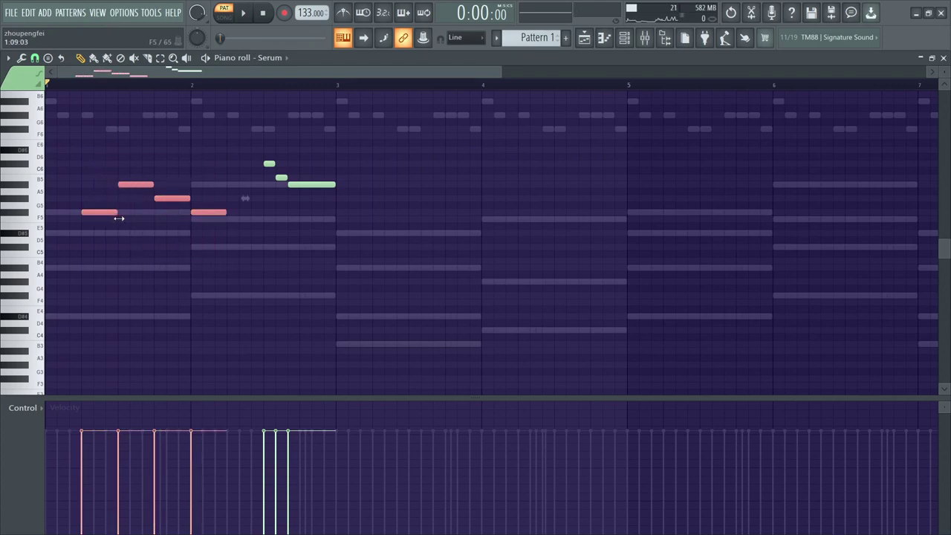
left_click(172, 257)
Play the Serum lead phrase from the start.
key("space")
left_click(372, 268)
right_click(371, 268)
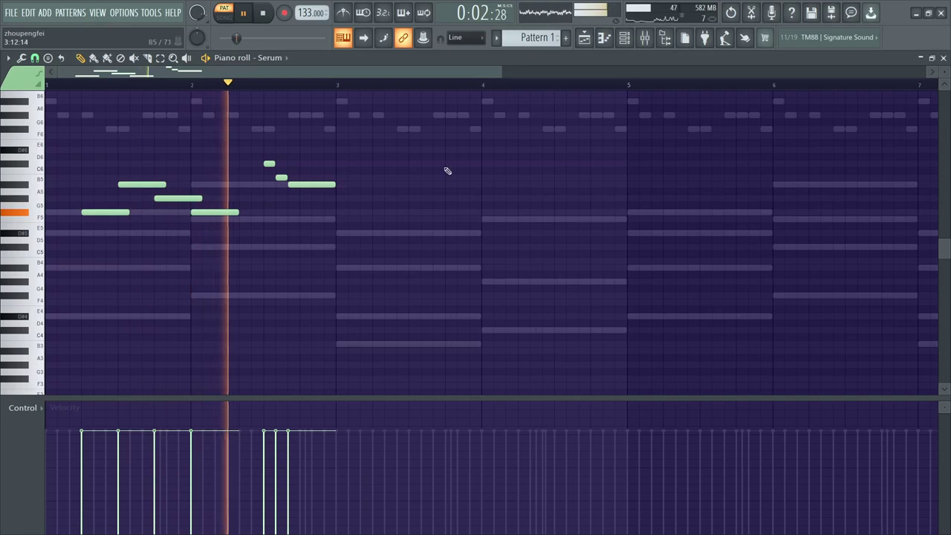
left_click(334, 226)
right_click(334, 226)
Lengthen the short C#6 and B5 notes in bar 2 so each slightly overlaps the following note, and play the phrase.
scroll(283, 186, "up", 3)
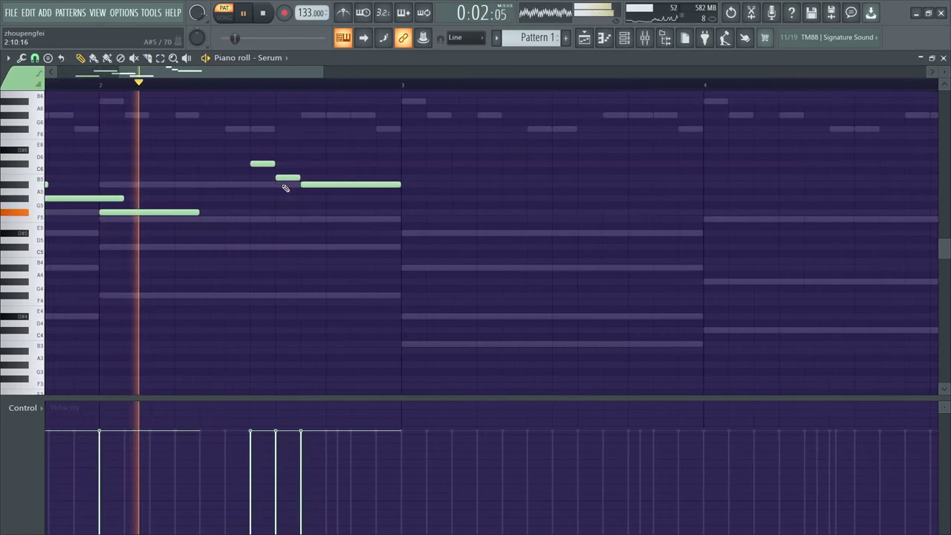
left_click_drag(290, 186, 285, 163)
key("space")
key("space")
left_click(317, 240)
right_click(320, 241)
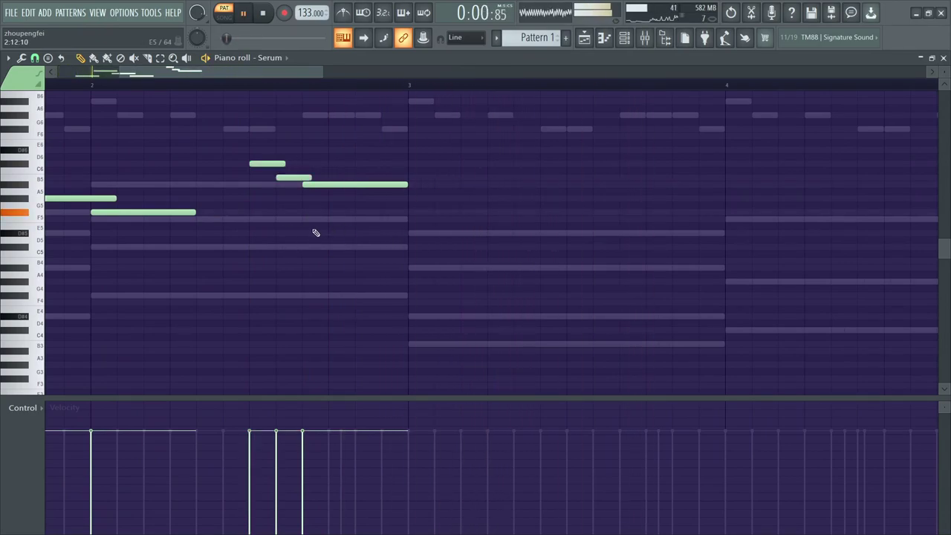
scroll(319, 233, "down", 2)
left_click(427, 232)
right_click(438, 231)
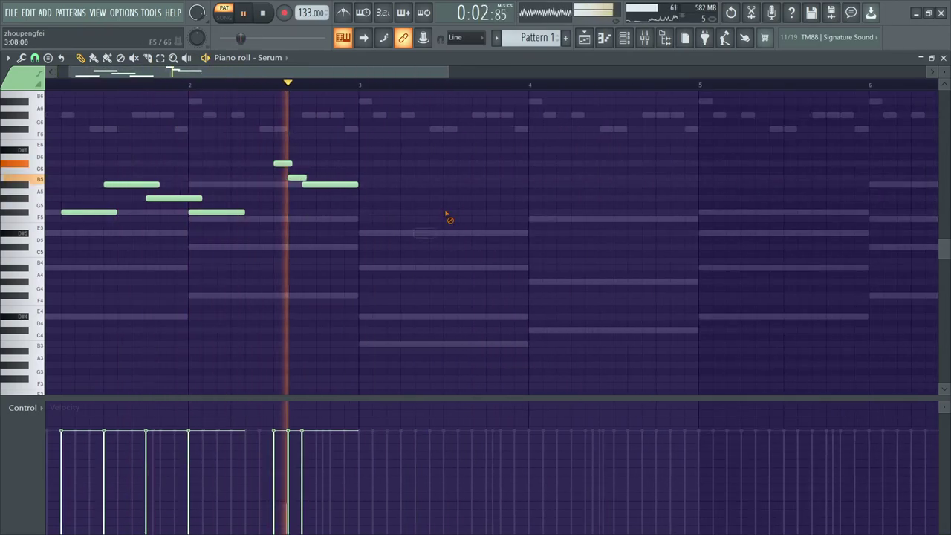
key("space")
Switch the channel 4 Serum lead to the preset Lead - Cold Hearted and play the pattern with it.
left_click(625, 37)
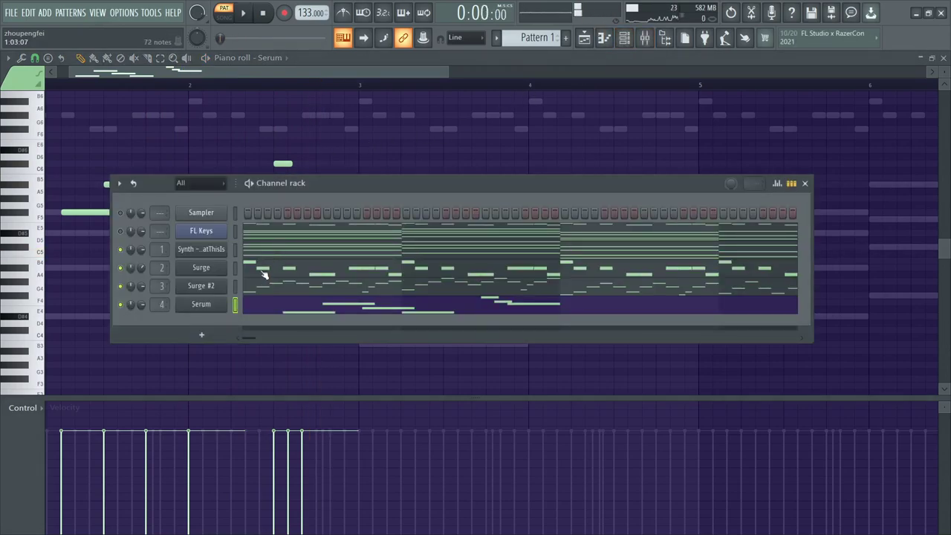
left_click(225, 309)
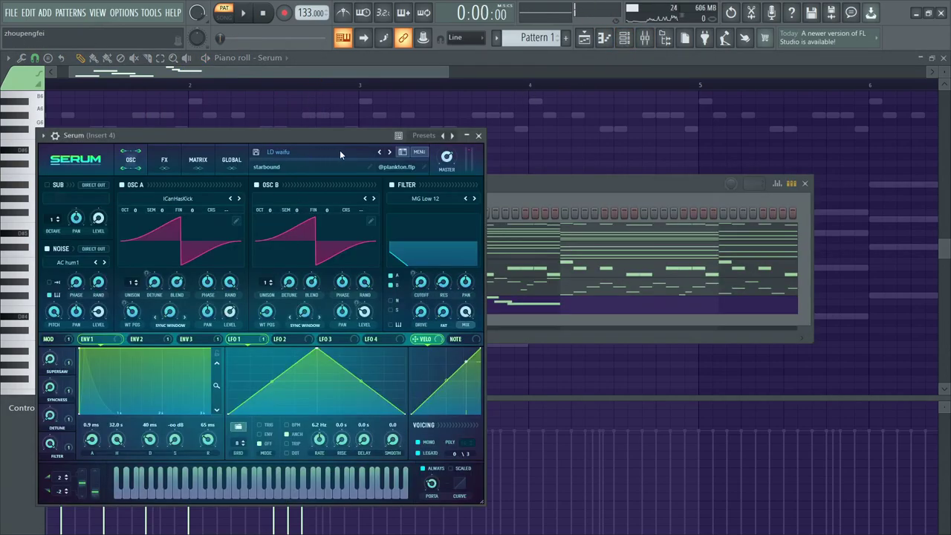
left_click(388, 152)
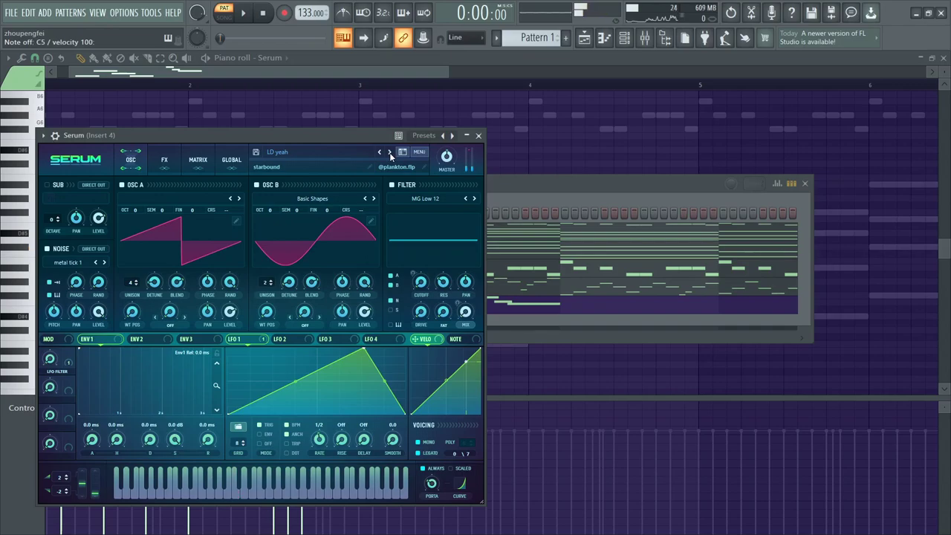
left_click(389, 152)
left_click(390, 153)
key("space")
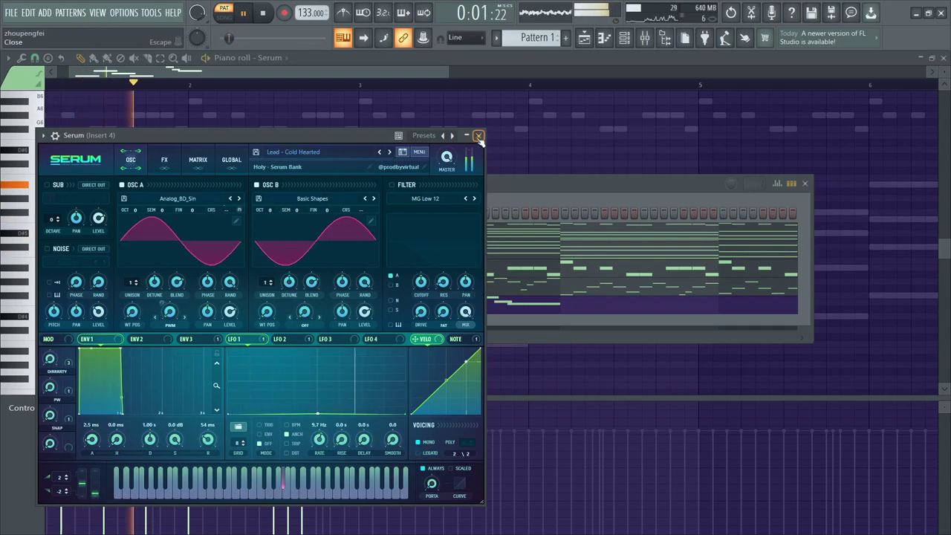
left_click(478, 137)
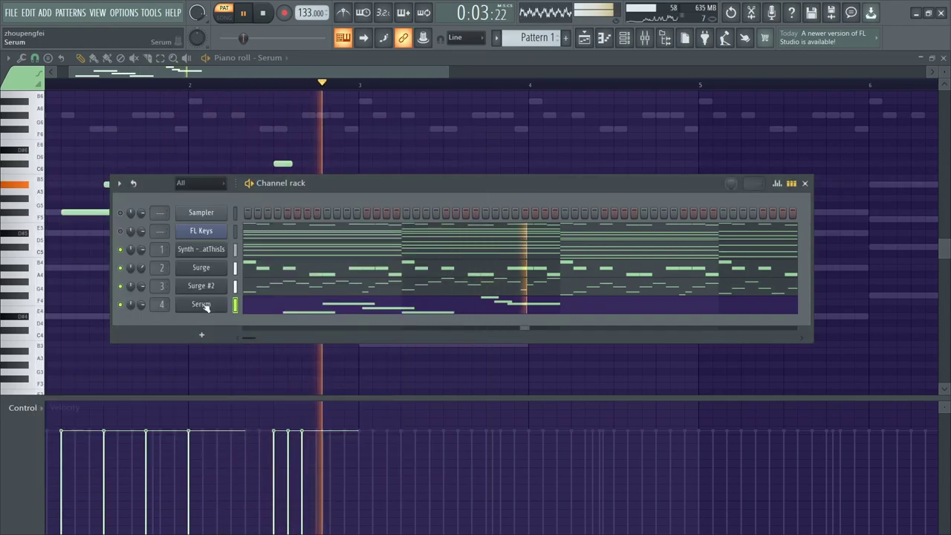
Bypass Fruity Reeverb 2 on mixer Insert 4 and play the pattern.
key("F9")
key("space")
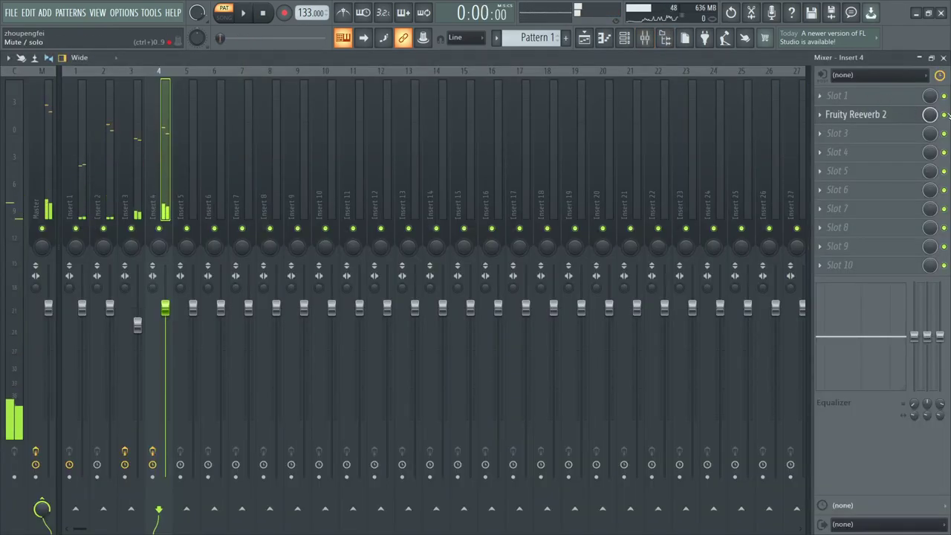
key("space")
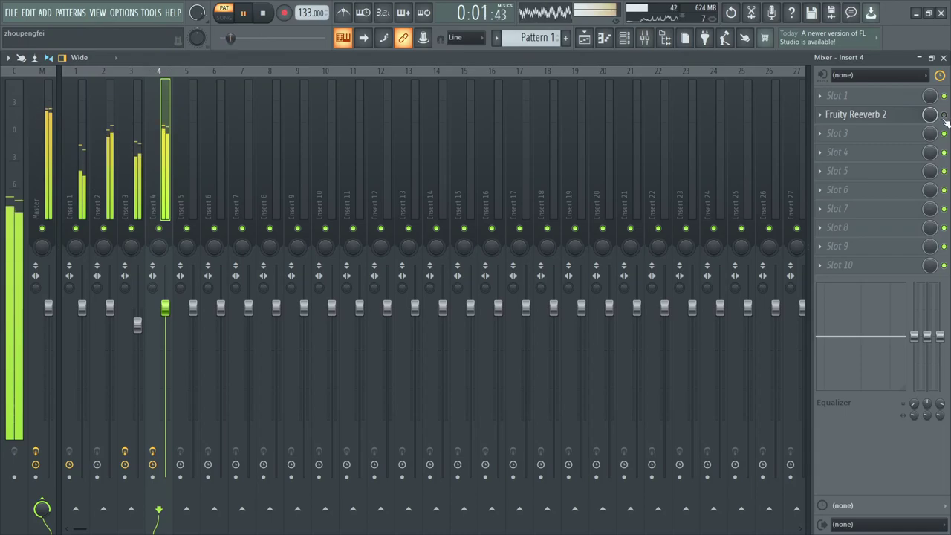
Adjust the distortion drive in the effects of the channel 4 Serum lead and audition it with a C5.
key("F6")
key("space")
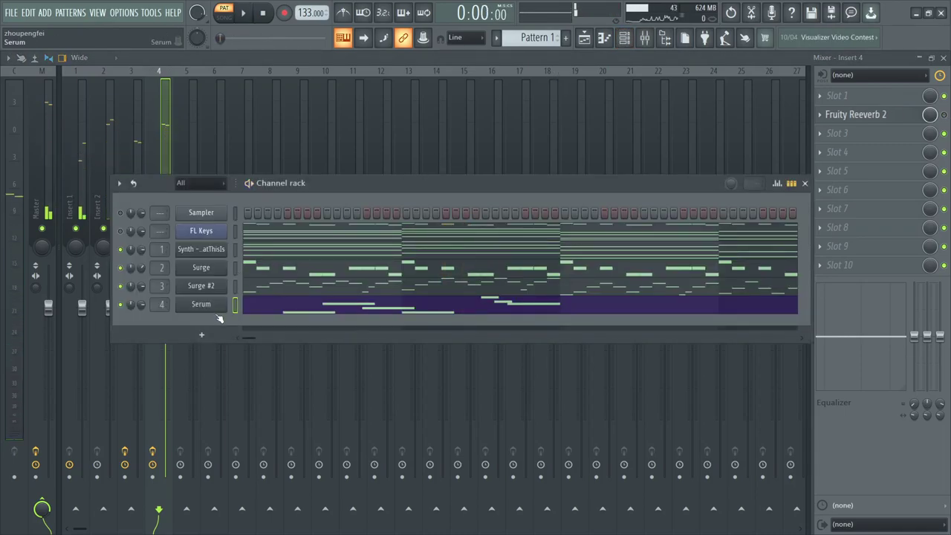
left_click(216, 309)
left_click(164, 159)
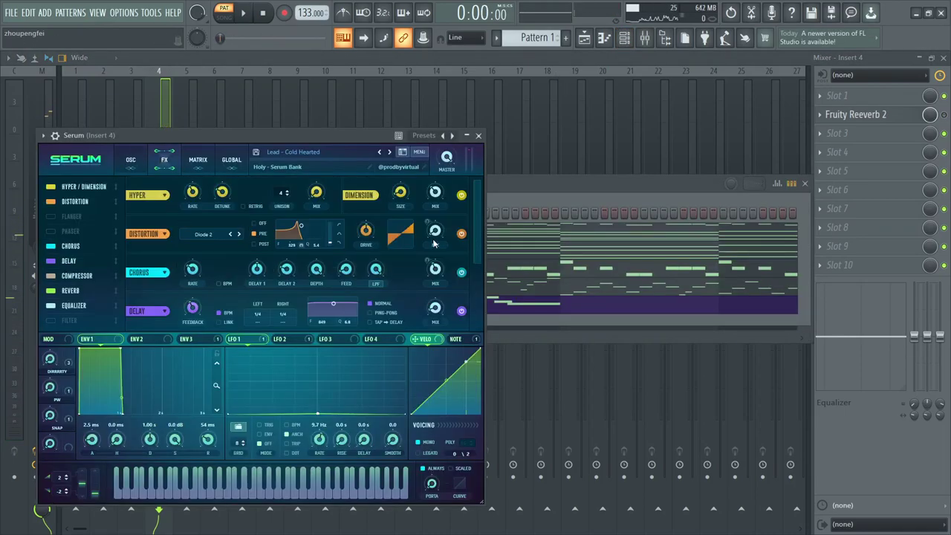
left_click(365, 232)
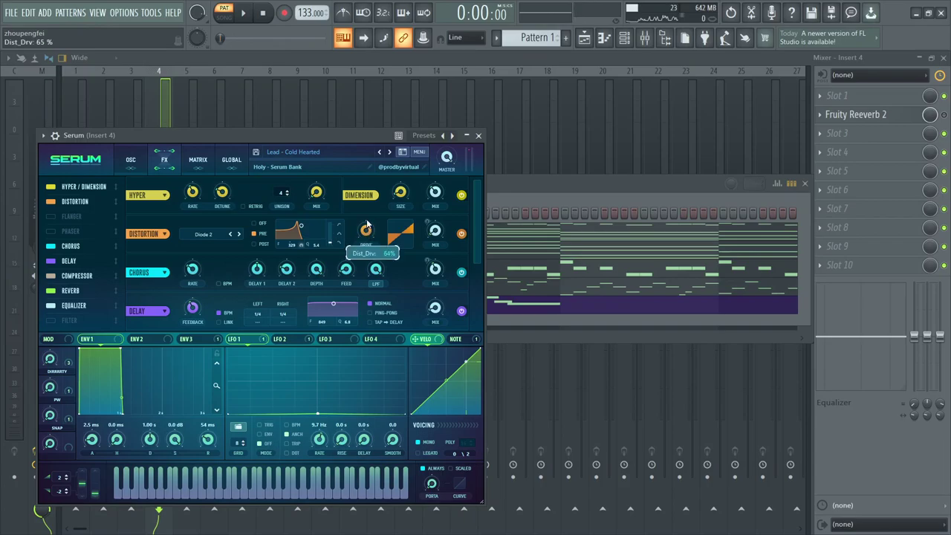
key("q")
key("q")
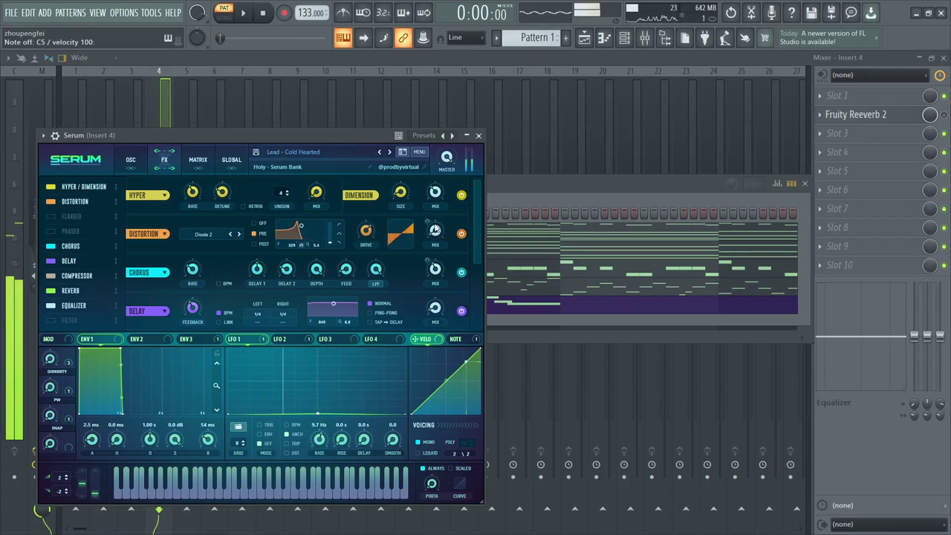
Remove all modulators from Serum's distortion mix and adjust the mix amount while auditioning the sound.
right_click(428, 223)
left_click(462, 256)
left_click_drag(437, 237, 438, 226)
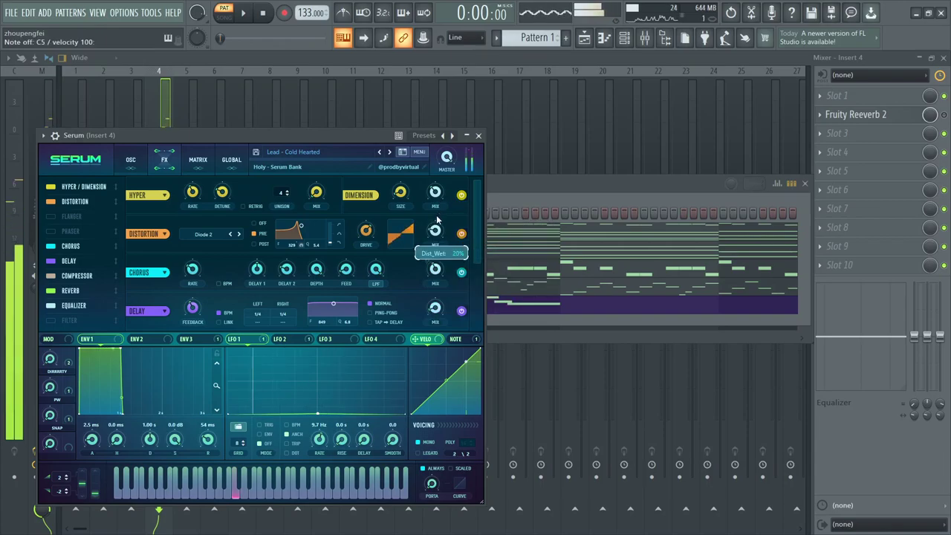
mouse_move(437, 231)
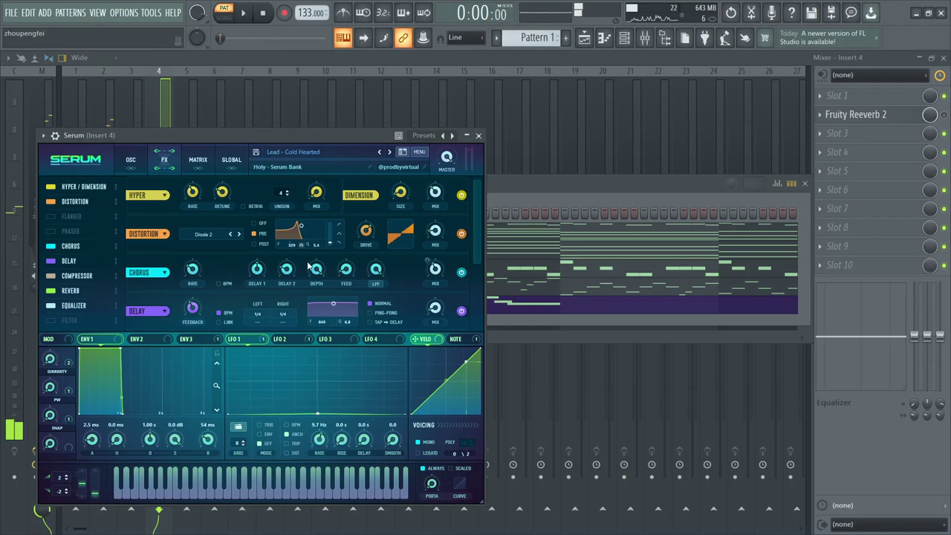
Review Serum's remaining effects with a C5 test note and remove all modulators from oscillator A's warp.
scroll(473, 230, "down", 5)
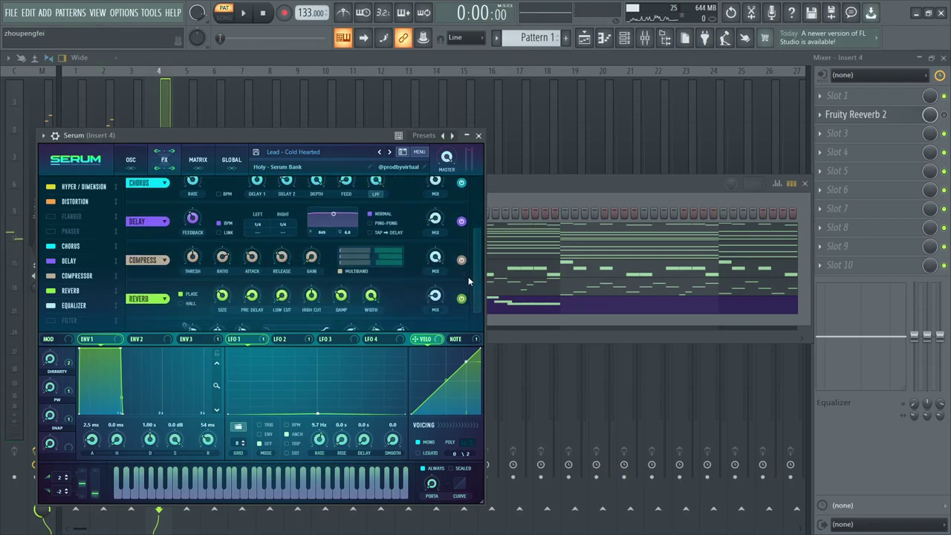
key("space")
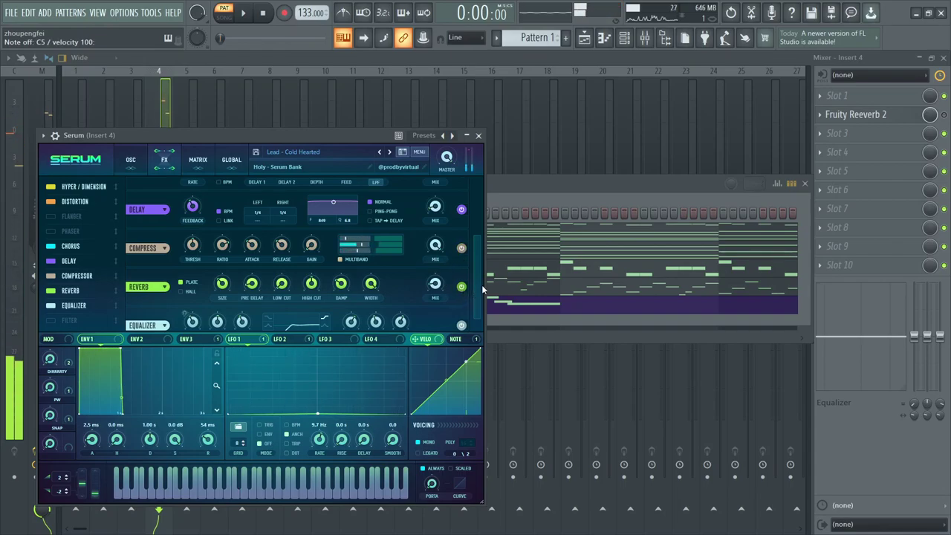
scroll(479, 291, "down", 1)
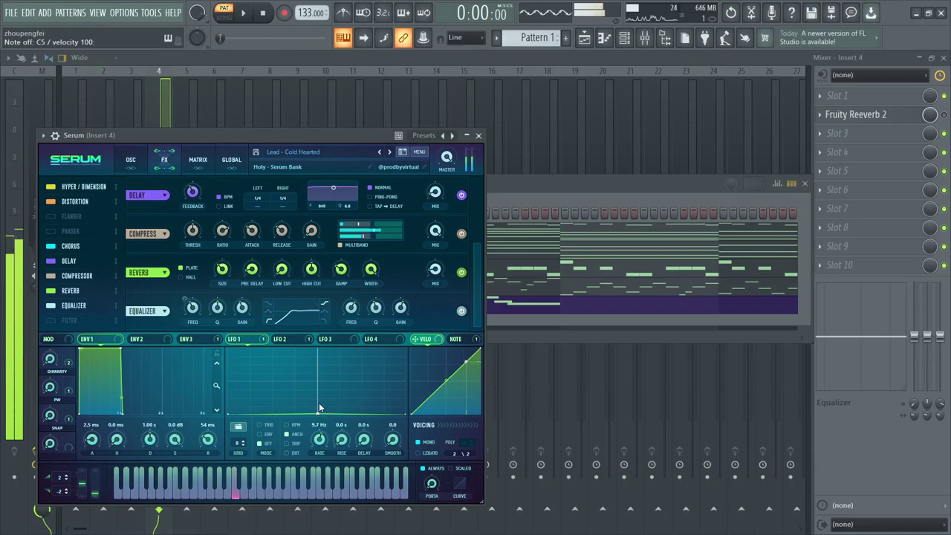
left_click(134, 161)
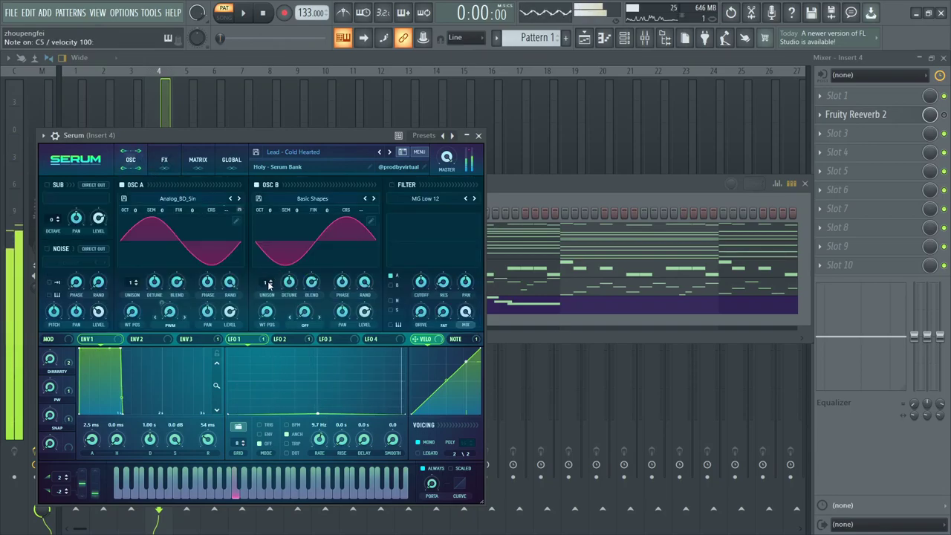
right_click(165, 308)
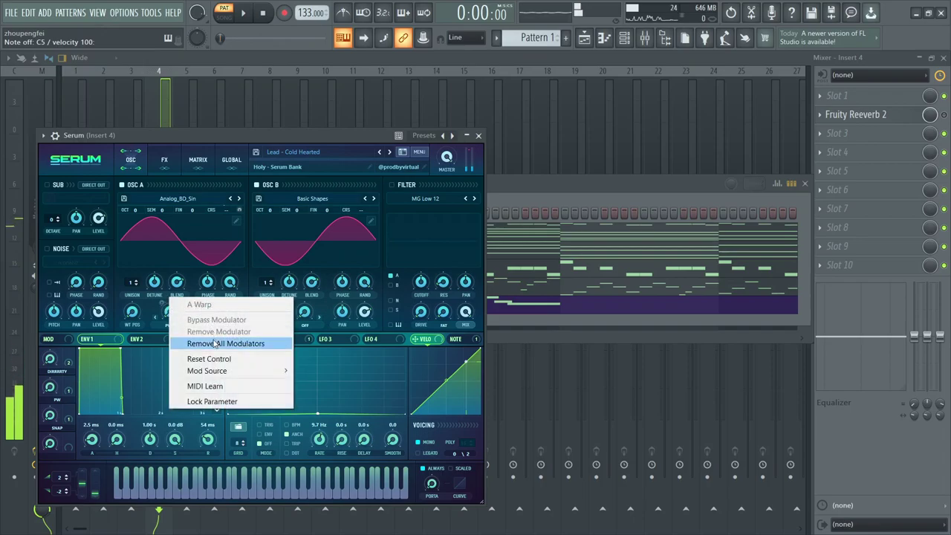
left_click(192, 344)
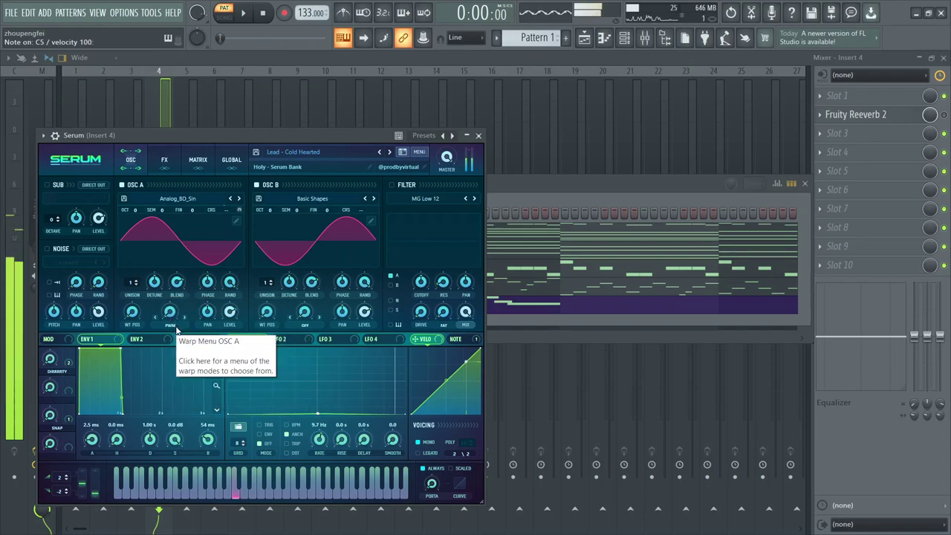
Play the pattern with the edited Cold Hearted lead and reopen the channel 4 Serum.
left_click(491, 137)
key("space")
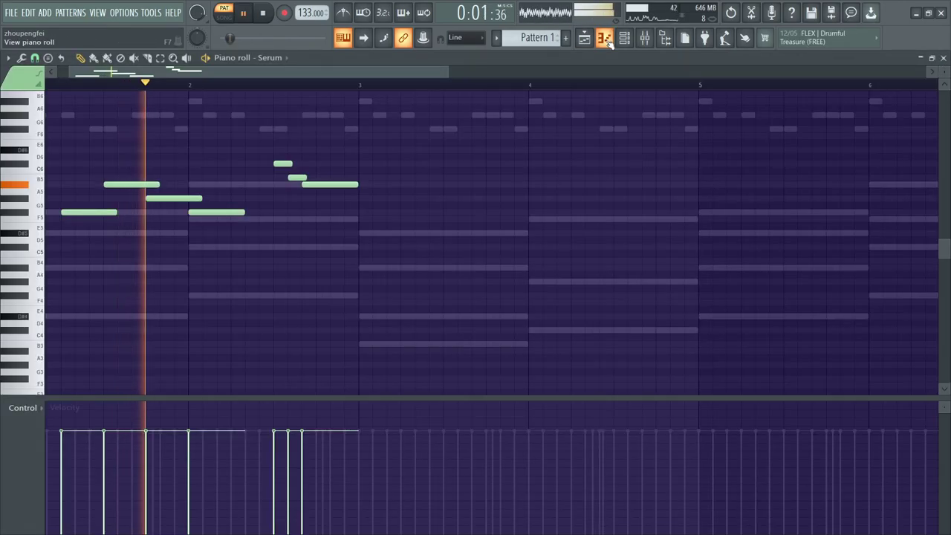
left_click(604, 38)
left_click(622, 43)
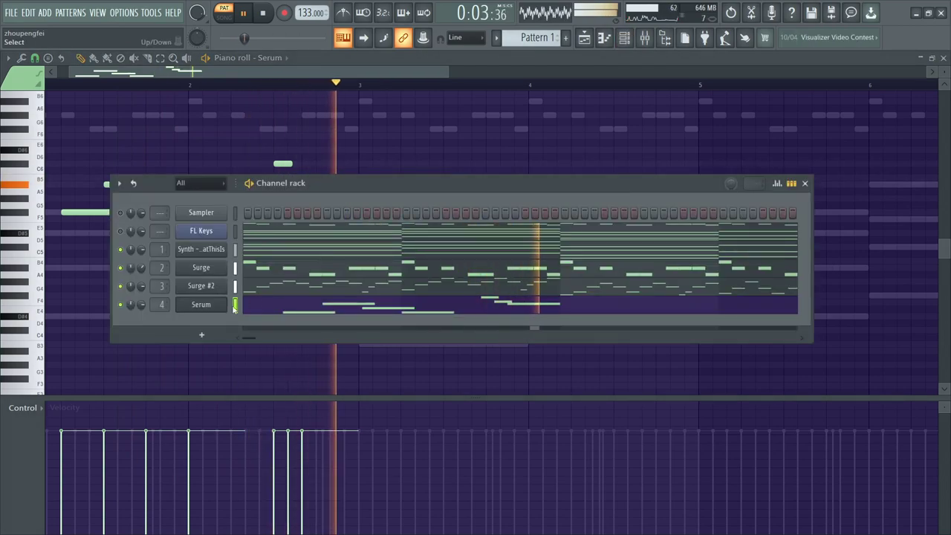
left_click(201, 304)
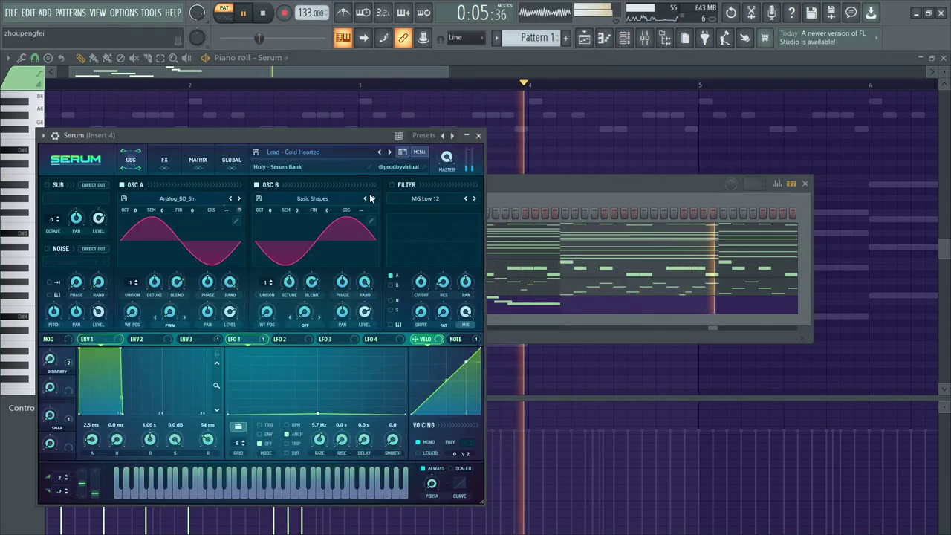
key("space")
Try the Serum presets lead - final and lead - forest, adjusting the master volume to 85% and 70% respectively.
left_click(389, 152)
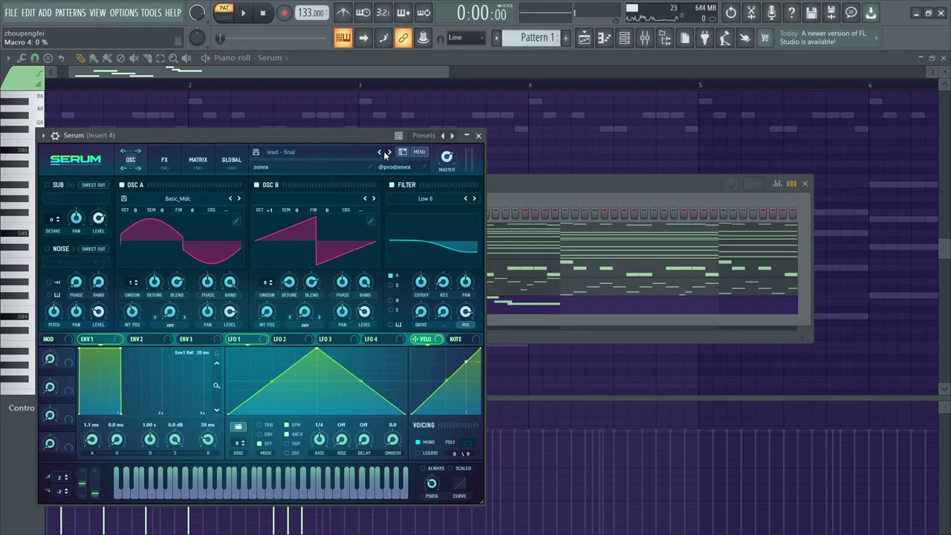
key("q")
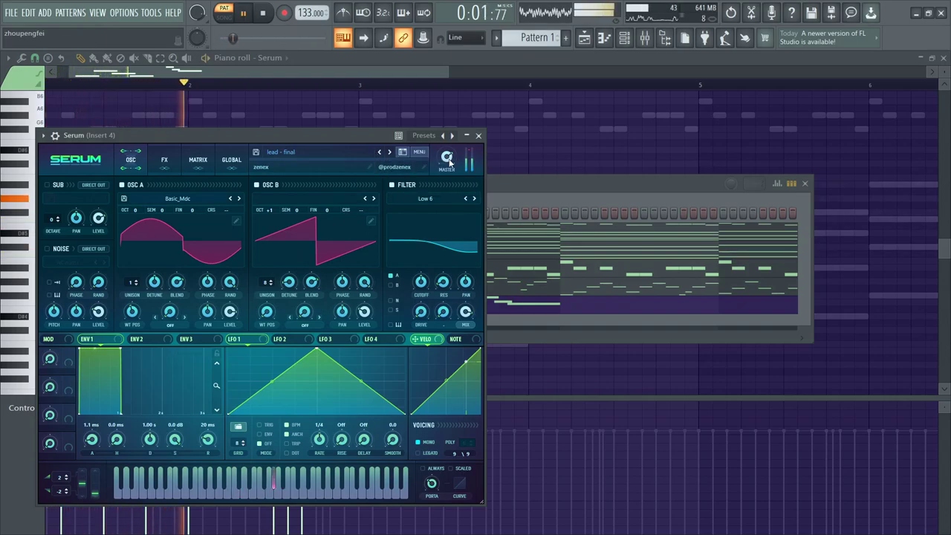
mouse_move(449, 154)
key("space")
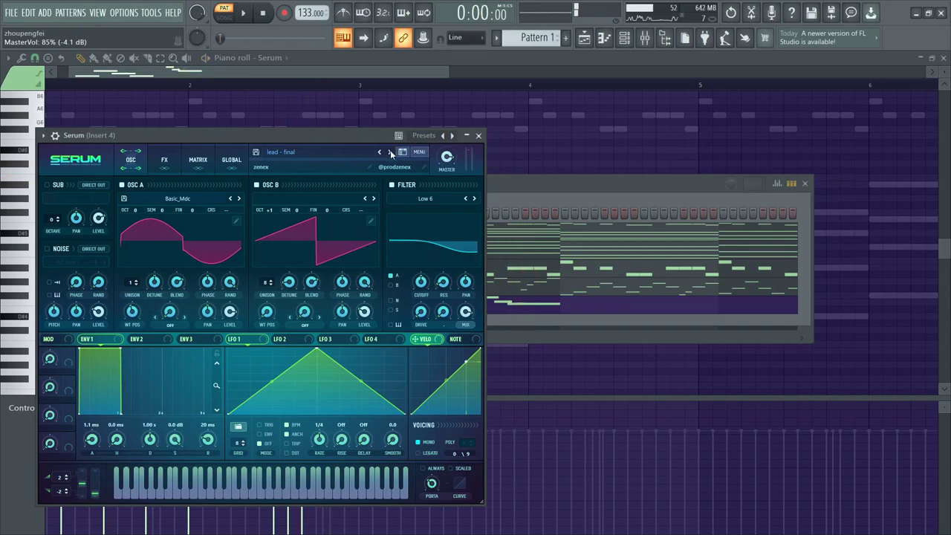
left_click(389, 152)
mouse_move(446, 159)
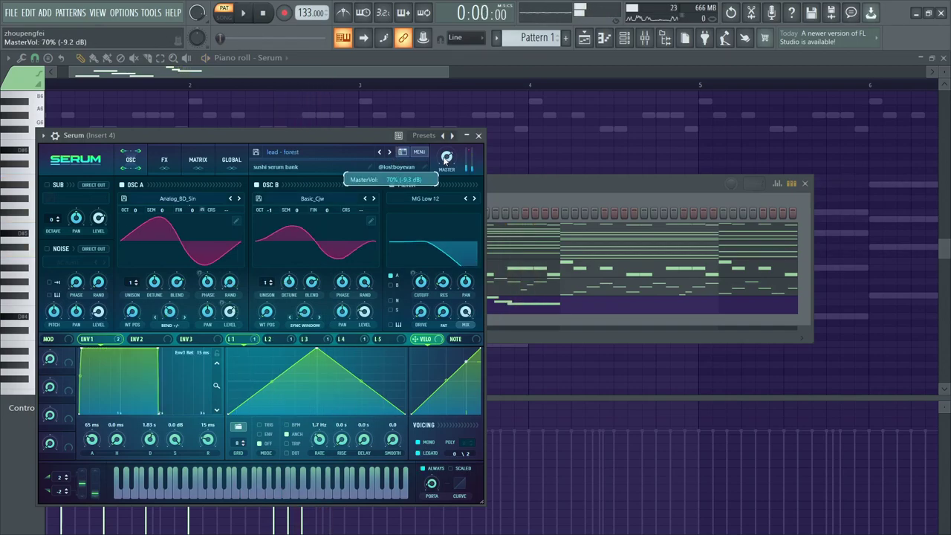
Advance through Serum's lead presets in the preset browser to LEAD - Ind1go, auditioning sounds with a C5, and close the browser.
left_click(402, 152)
left_click(389, 152)
left_click(389, 152)
left_click(389, 151)
key("space")
key("q")
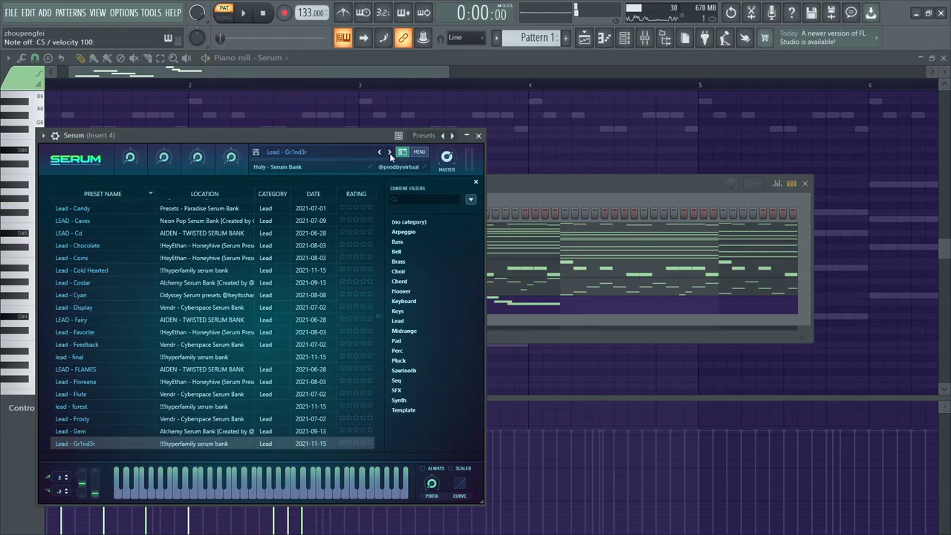
left_click(388, 151)
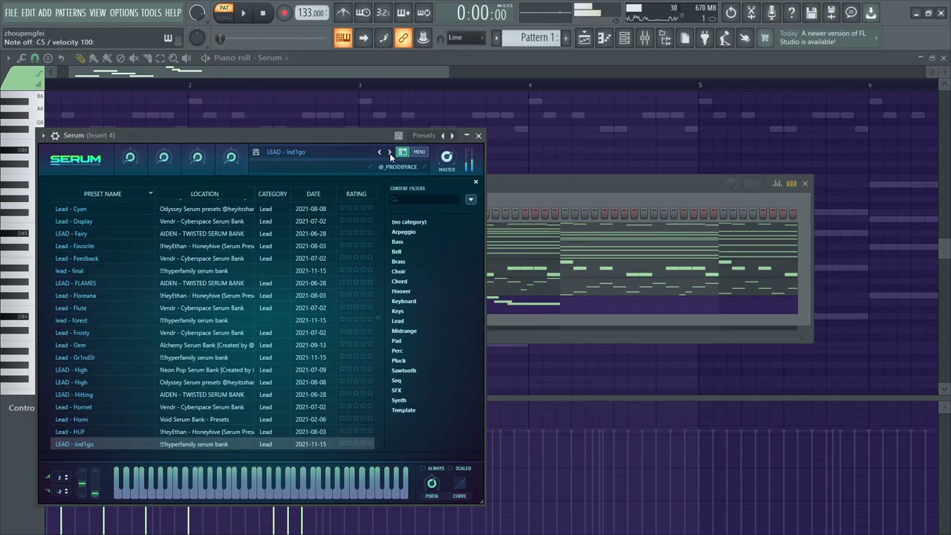
left_click(477, 181)
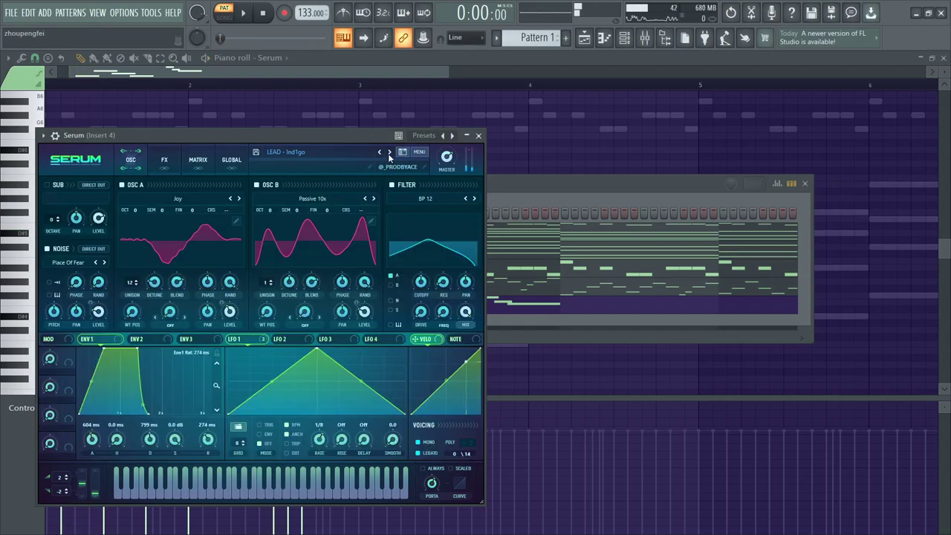
Load the Serum preset lead - krushh and audition it with C5, E5 and G5 notes.
left_click(390, 152)
key("q")
key("e")
key("t")
key("q")
key("e")
key("t")
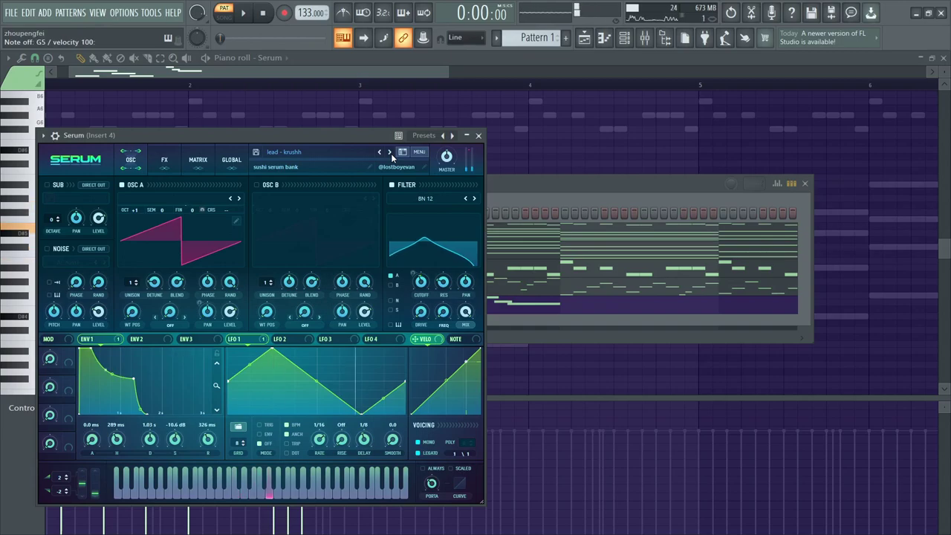
Load the Serum preset lead - magic and play the pattern with it.
left_click(390, 152)
key("space")
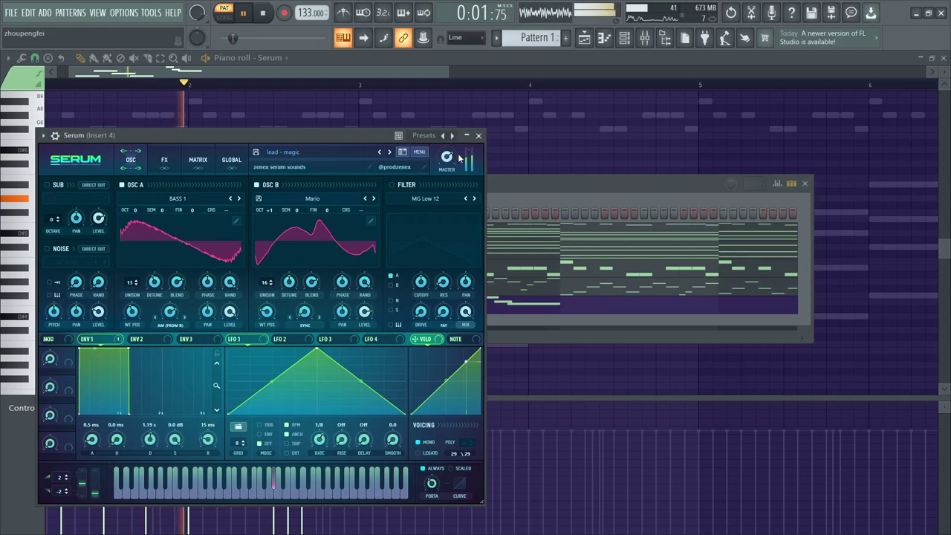
Add a short F#5 note at the end of bar 2 in the Serum lead's piano roll and play the phrase.
left_click(479, 135)
key("space")
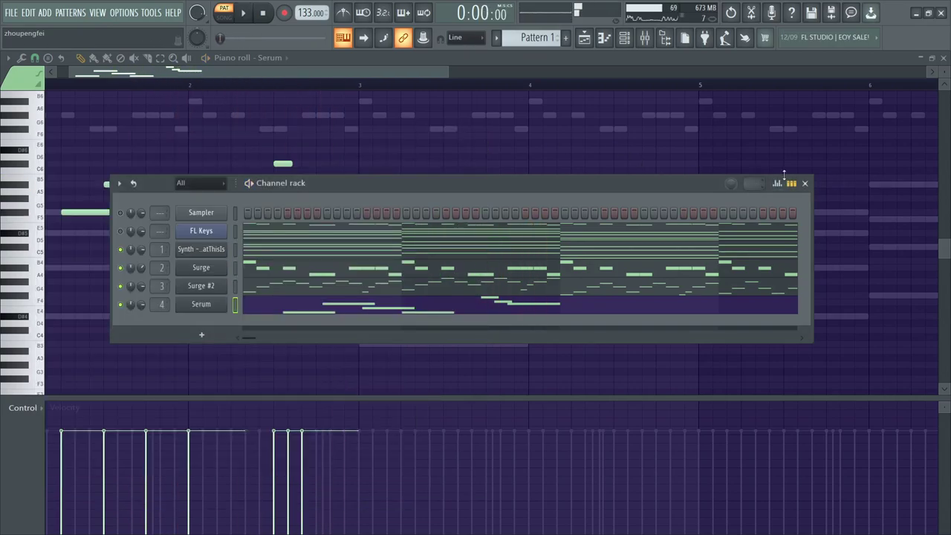
left_click(805, 183)
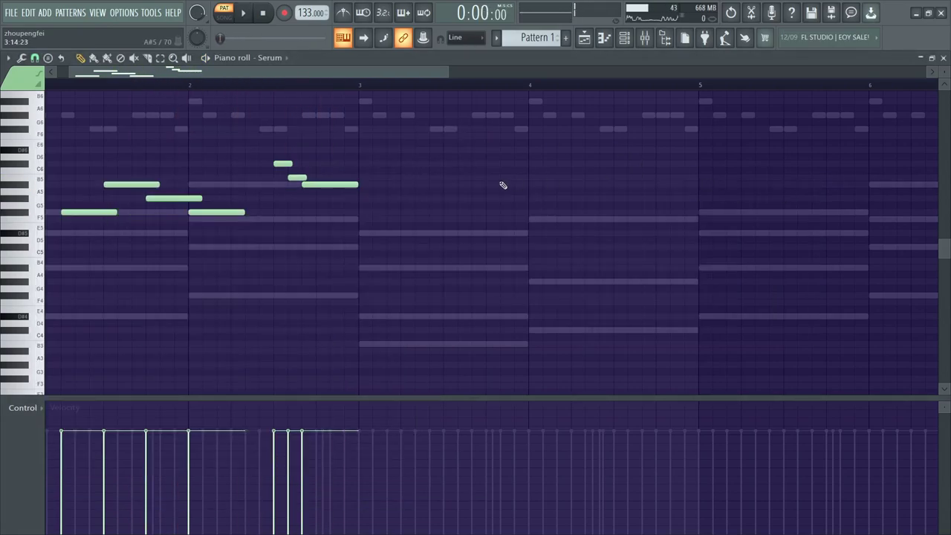
left_click(346, 218)
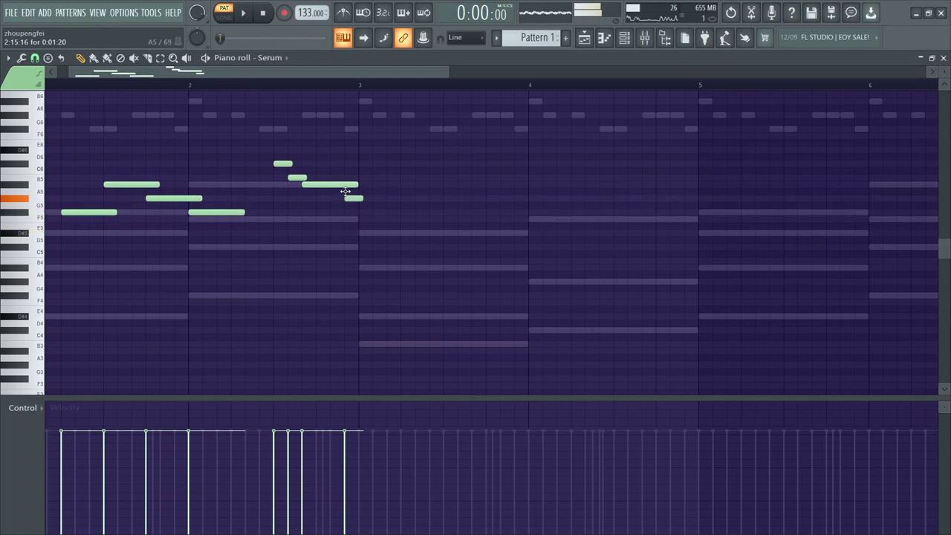
right_click(359, 199)
left_click_drag(227, 212, 371, 214, "shift")
key("space")
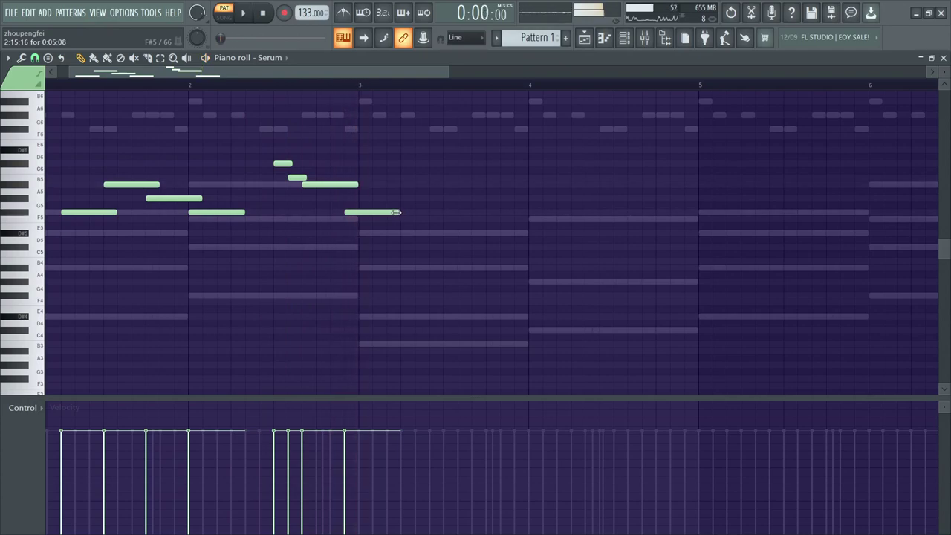
key("space")
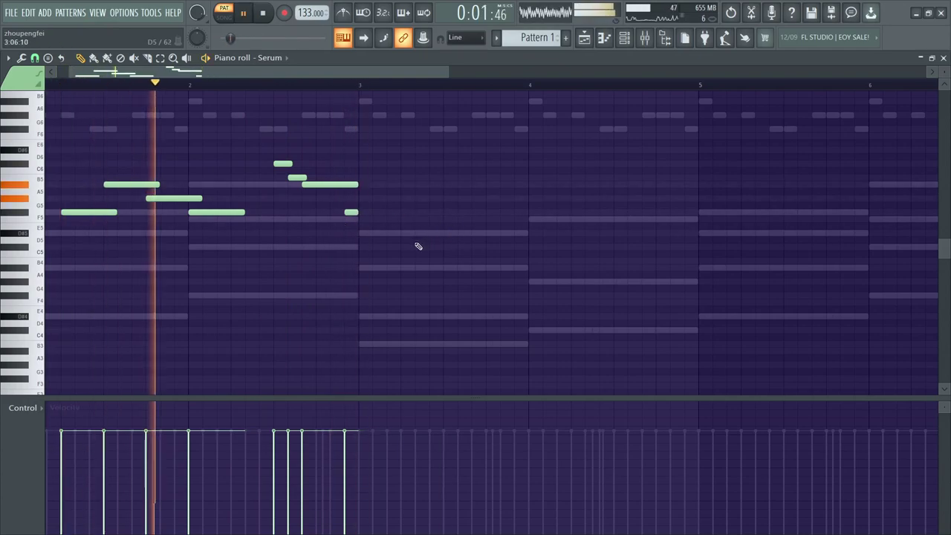
Duplicate the two-bar Serum lead phrase into bars 3 and 4, leaving the copied notes deselected.
scroll(356, 218, "down", 2)
key("ctrl+a")
left_click_drag(81, 211, 286, 199, "shift")
key("space")
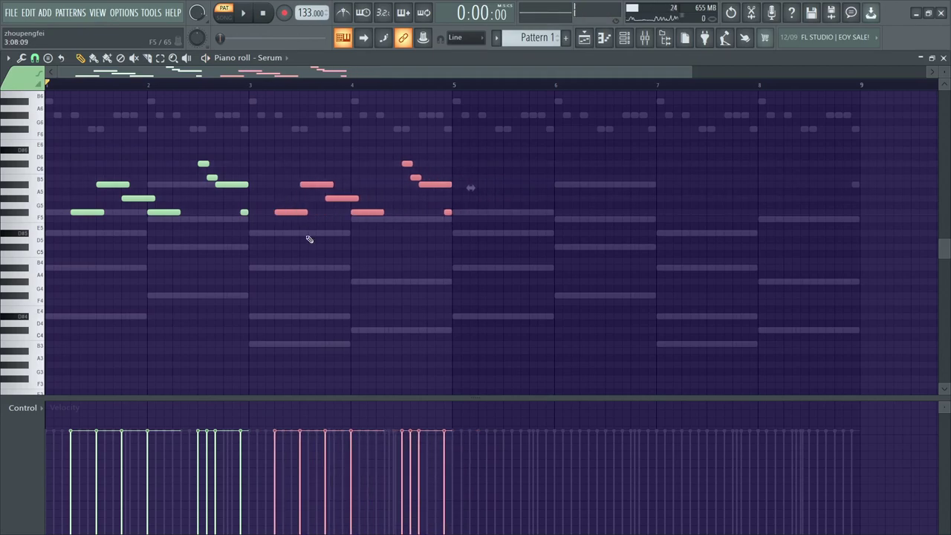
left_click(311, 254)
right_click(311, 253)
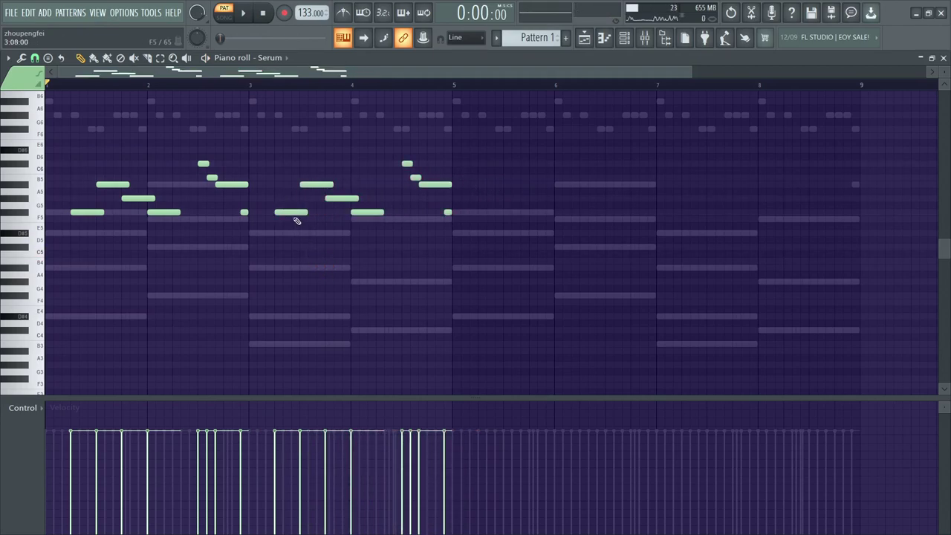
Replace the second, third and fourth notes of the copied phrase with C#6, B5 and A#5, and play it back.
left_click(325, 178)
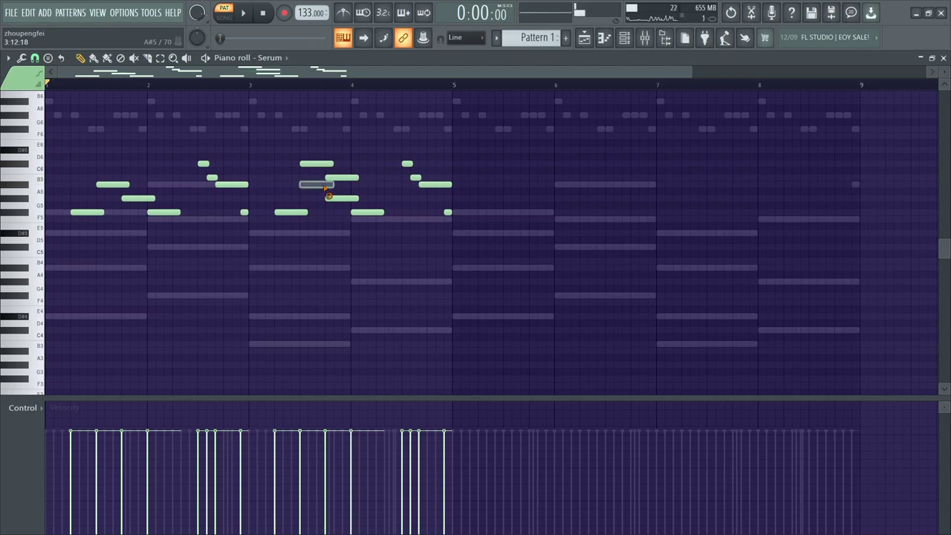
right_click(351, 213)
key("space")
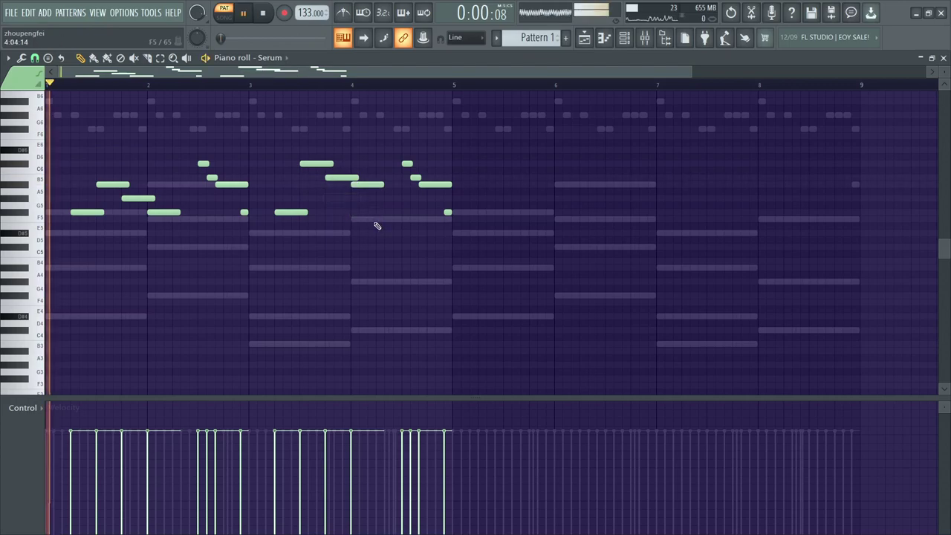
scroll(322, 272, "up", 2, "ctrl")
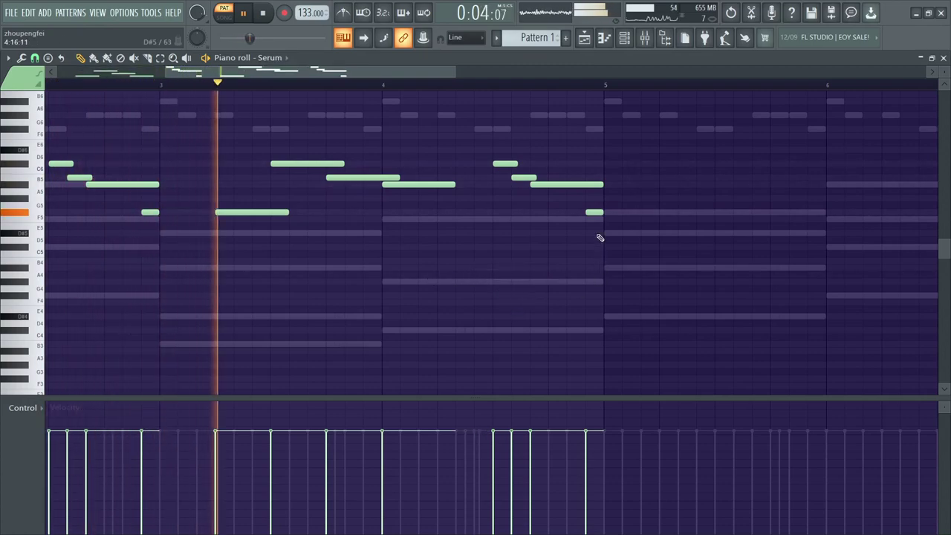
key("space")
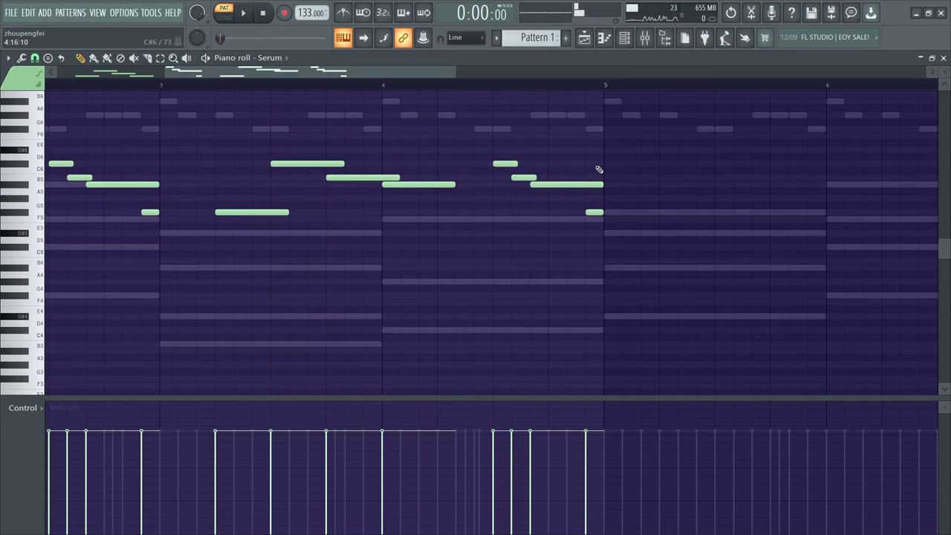
left_click(586, 151)
right_click(608, 150)
left_click_drag(596, 130, 576, 240)
right_click(590, 237)
Duplicate the full four-bar Serum lead melody into bars 5 to 8, leaving the copied notes deselected.
scroll(585, 281, "down", 5)
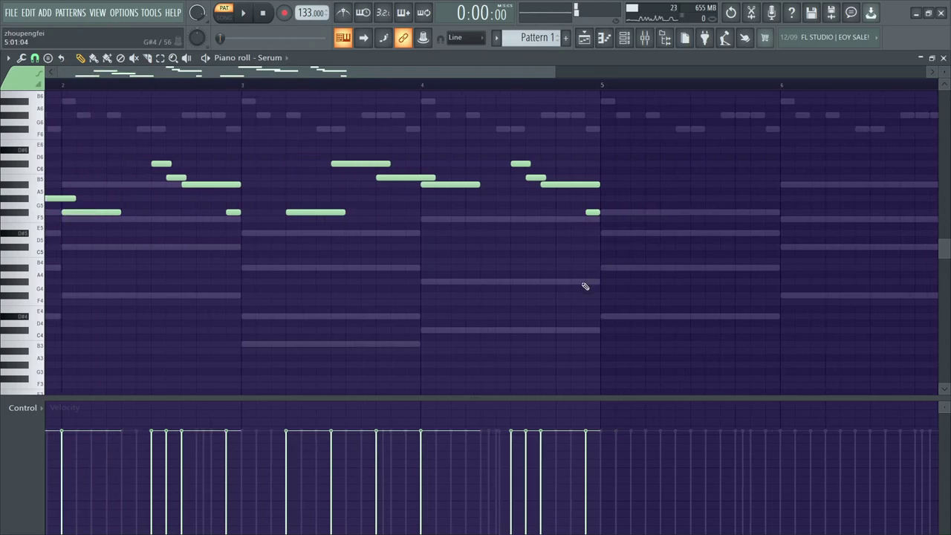
key("ctrl+a")
left_click_drag(90, 212, 484, 205, "shift")
left_click(677, 263)
right_click(699, 262)
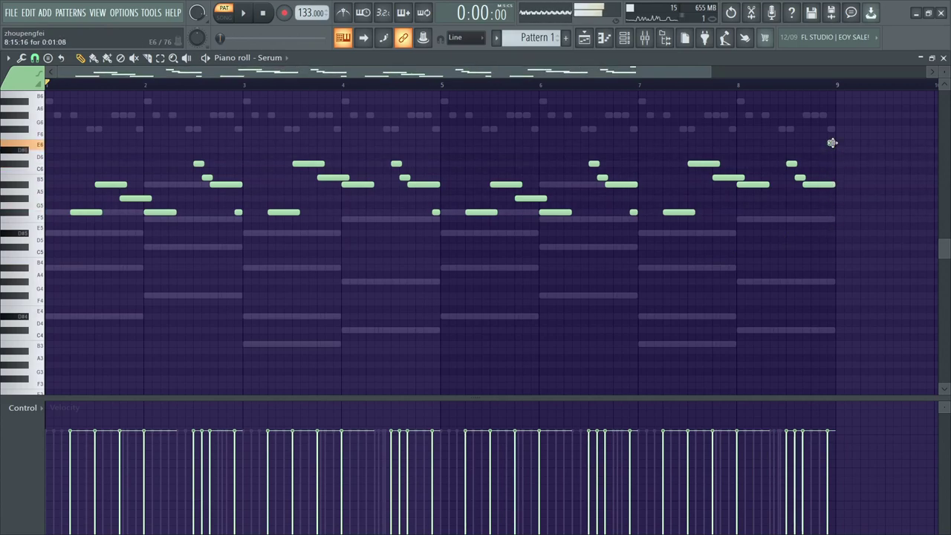
Set the short final note of bar 8 to D#6 and play the lead melody.
left_click_drag(832, 142, 833, 154)
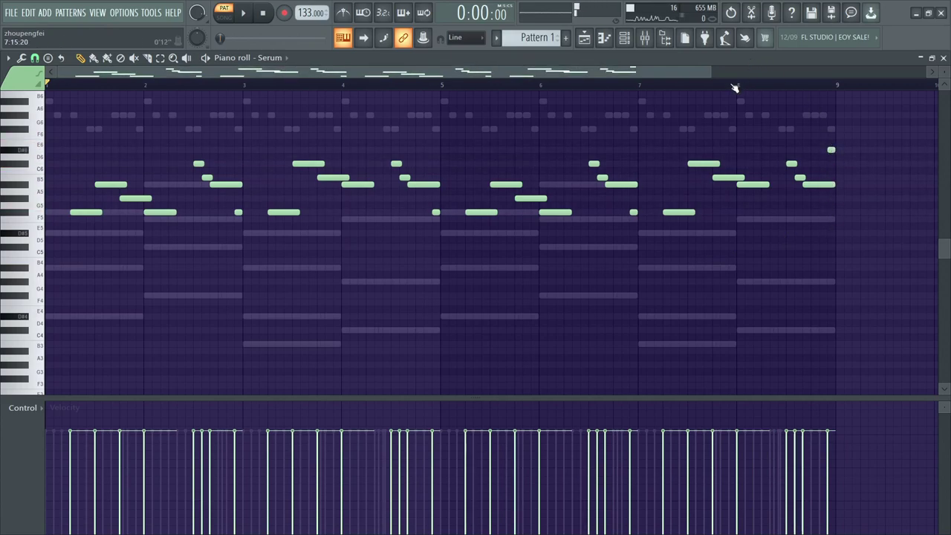
left_click(734, 87)
key("space")
key("space")
key("space")
scroll(576, 284, "down", 1)
scroll(574, 287, "down", 2)
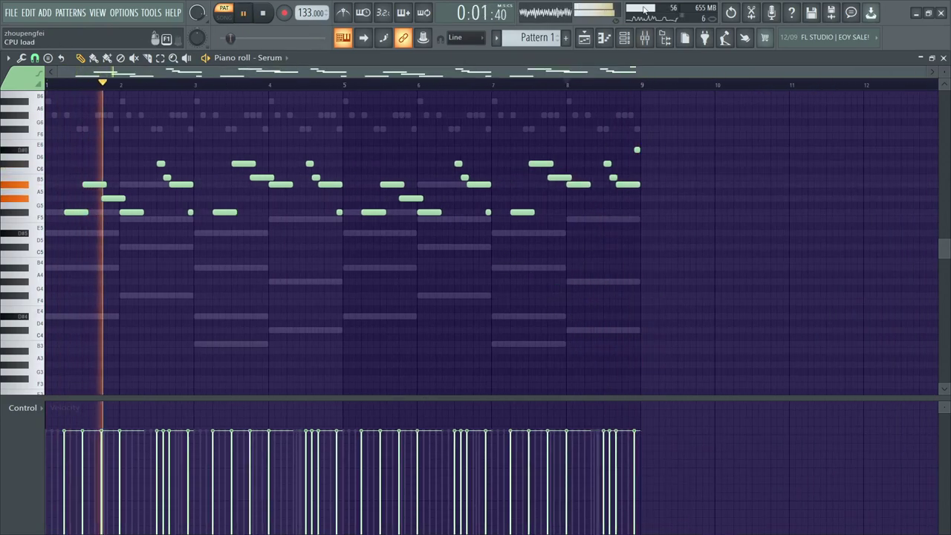
Lower the volume of mixer track Insert 4 to 90%.
left_click(645, 37)
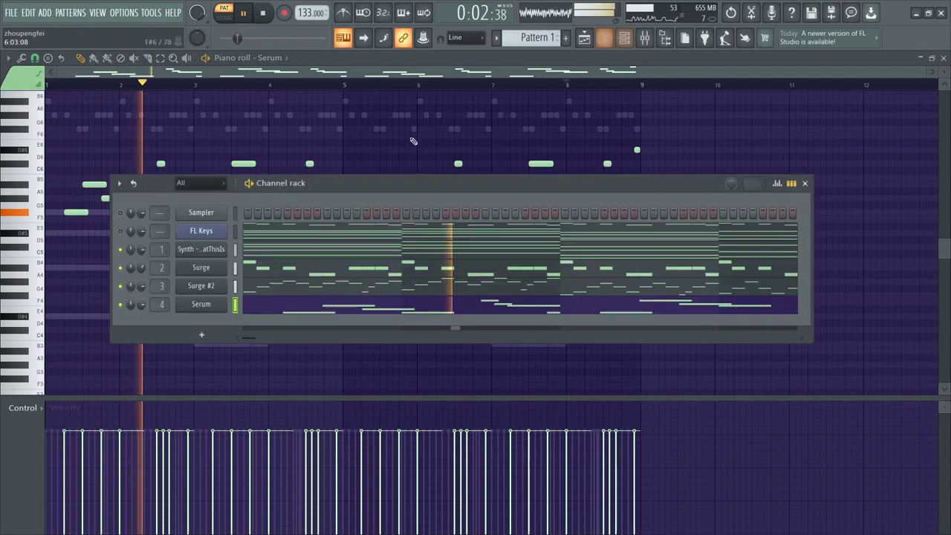
left_click(658, 37)
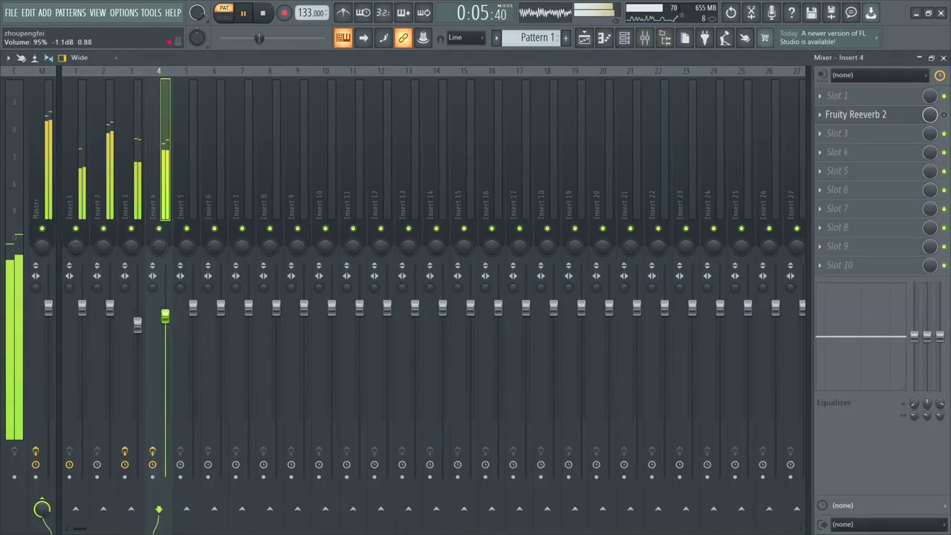
left_click_drag(165, 324, 165, 330)
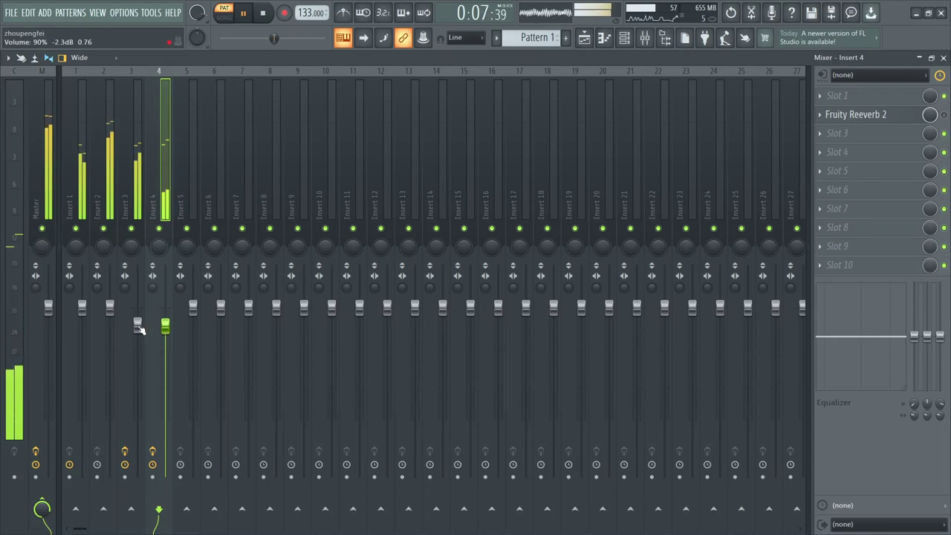
Solo Insert 3 and adjust its Fruity Parametric EQ 2, setting the low cut to about 313 Hz and the high cut slightly above 10 kHz.
right_click(131, 228)
left_click(132, 215)
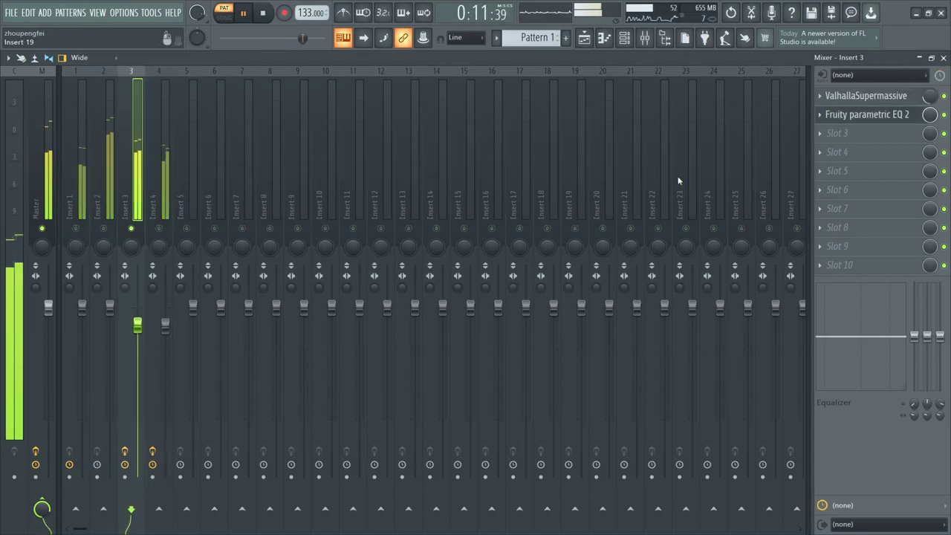
left_click(868, 115)
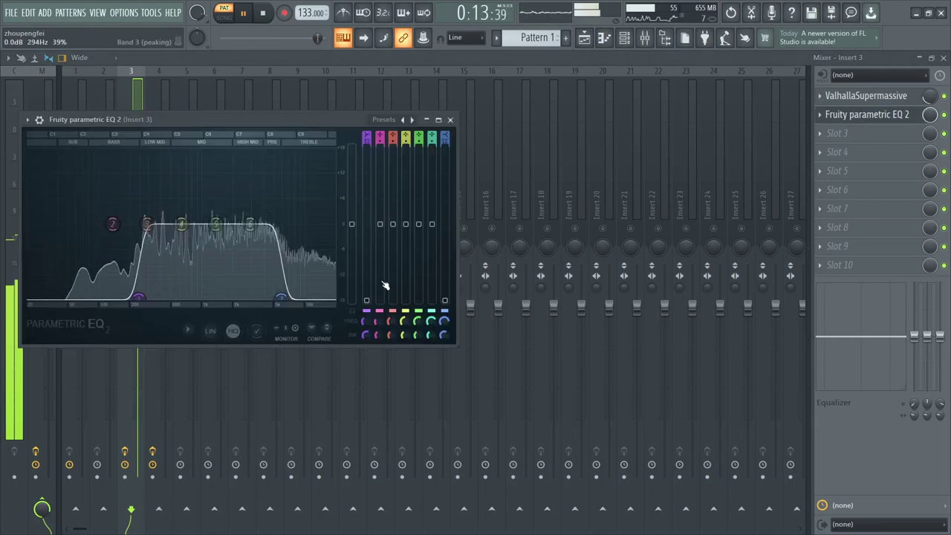
left_click_drag(138, 300, 148, 296)
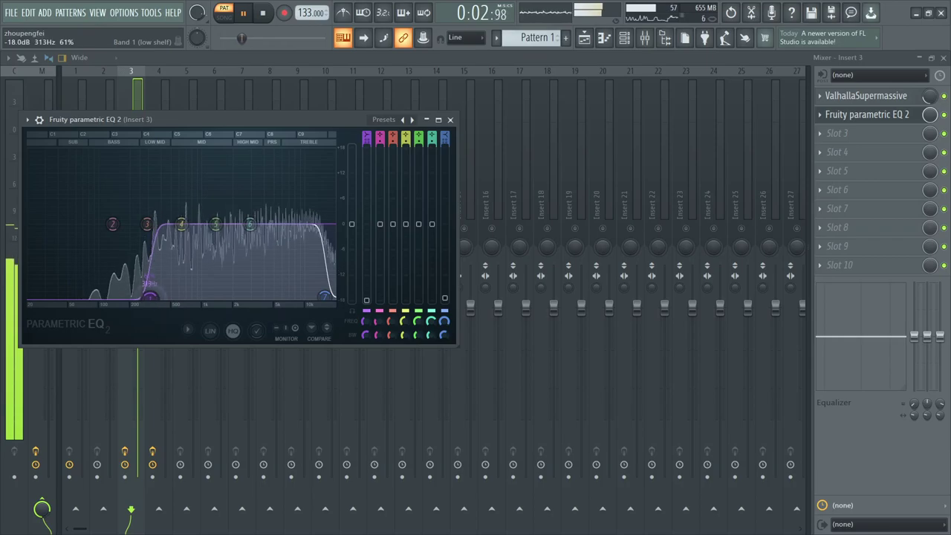
left_click(450, 120)
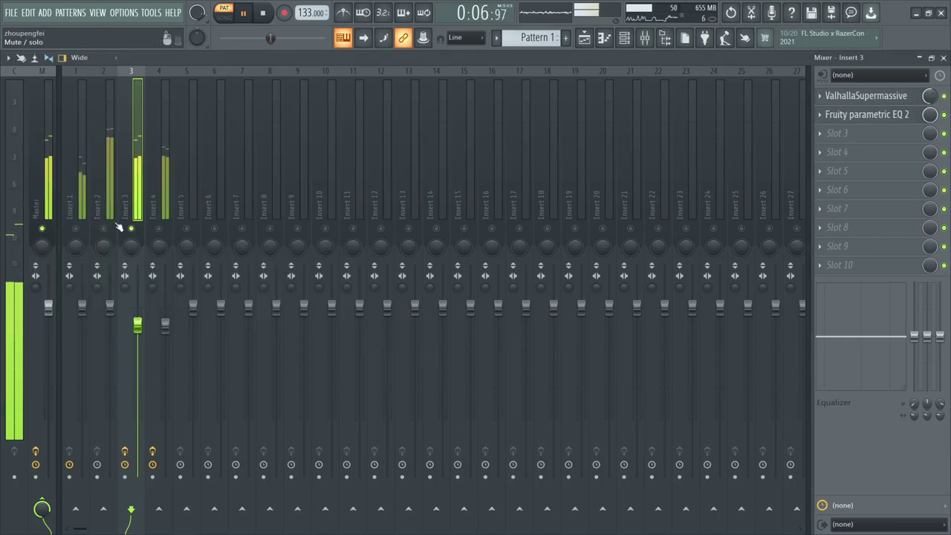
Add Fruity Parametric EQ 2 to slot 3 of Insert 1, cutting lows below about 200 Hz and highs above about 10 kHz.
left_click(77, 217)
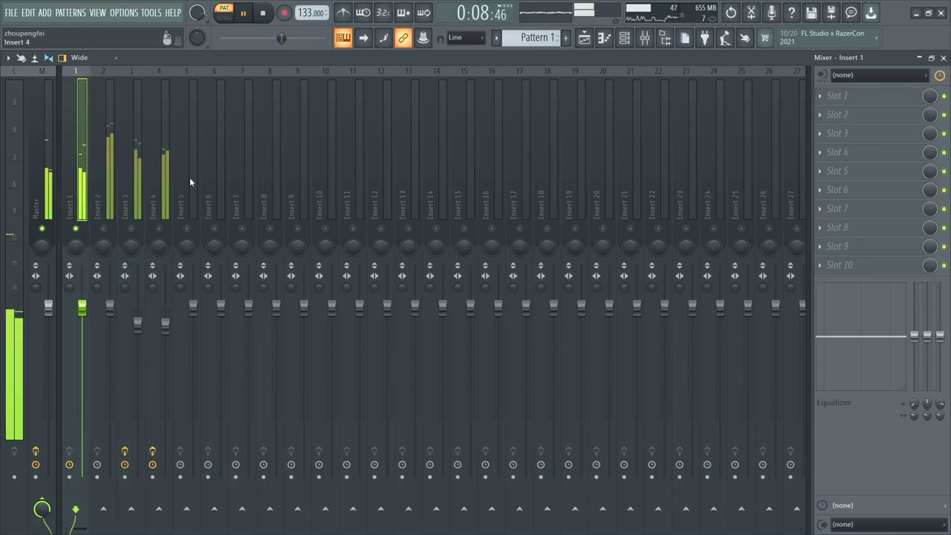
left_click(861, 133)
left_click(669, 477)
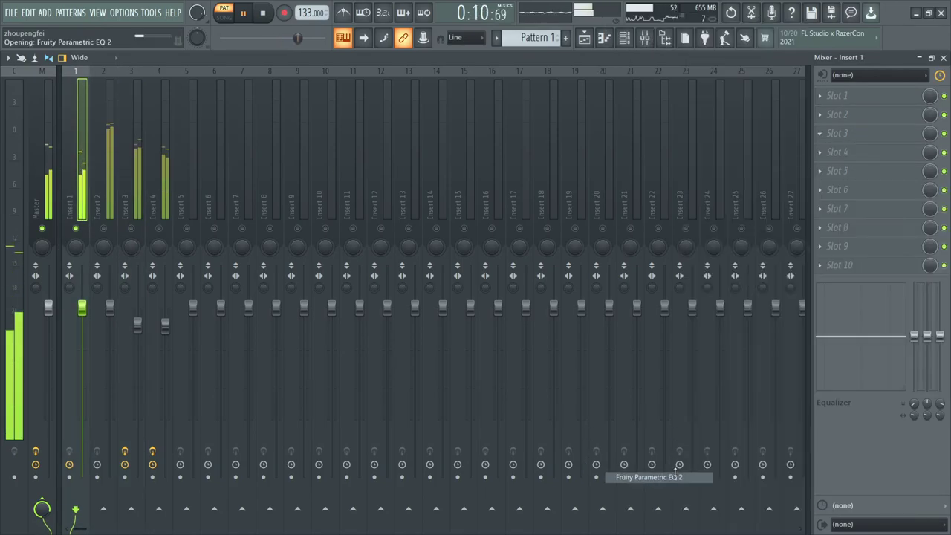
left_click_drag(157, 303, 205, 376)
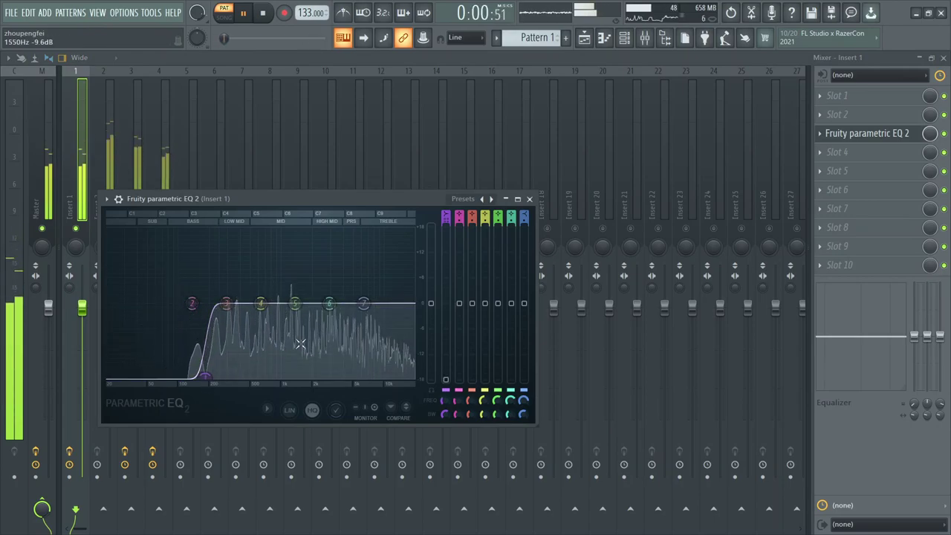
left_click_drag(363, 303, 367, 229)
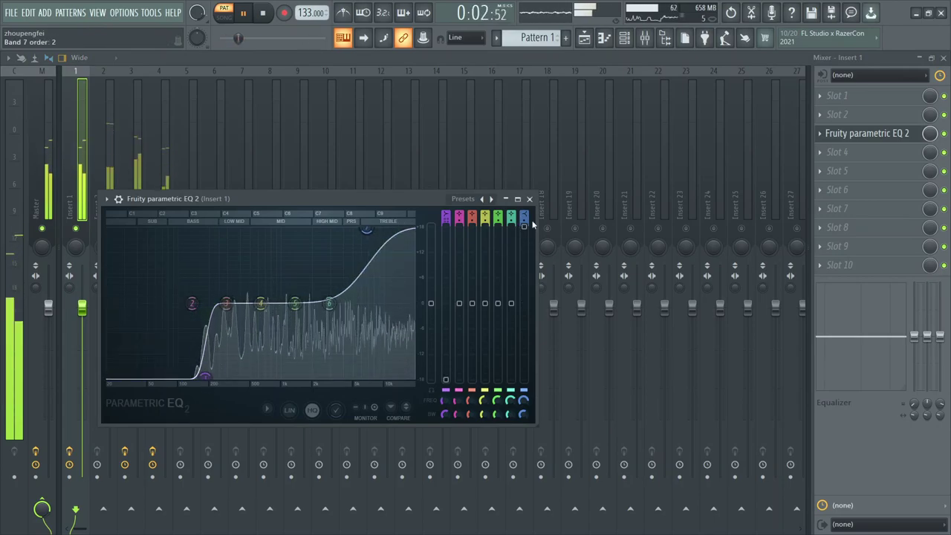
left_click_drag(525, 222, 525, 205)
left_click_drag(393, 229, 388, 376)
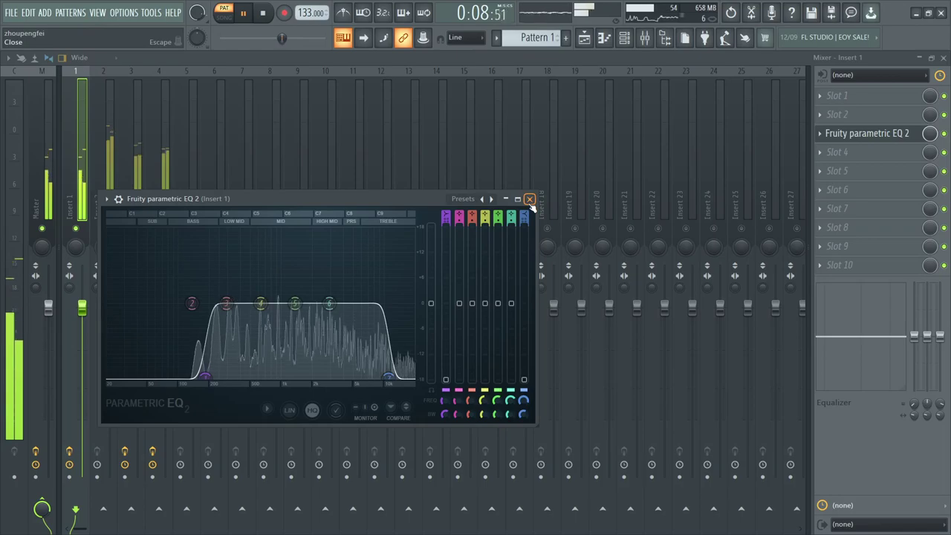
left_click(529, 199)
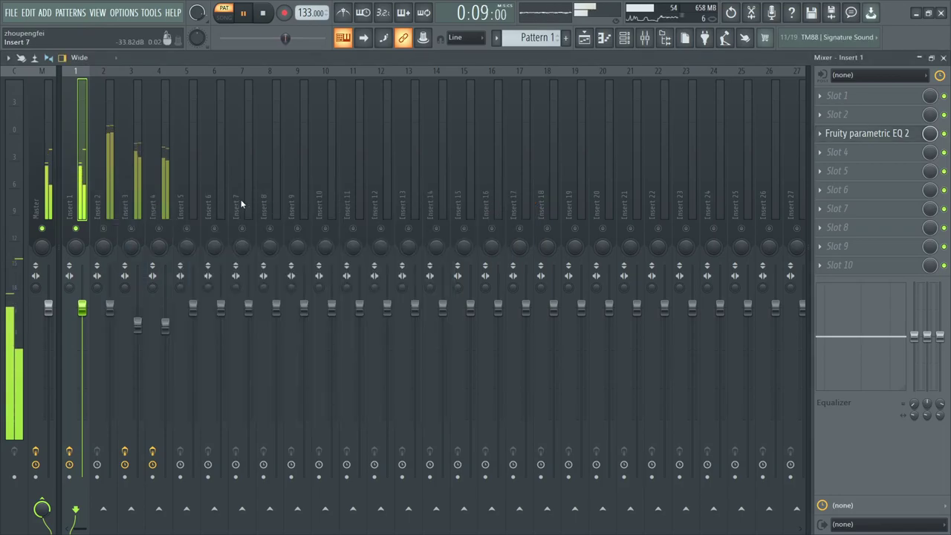
Add Fruity Parametric EQ 2 to slot 3 of Insert 2, with a low cut around 300 Hz and a gentle high cut just under 10 kHz.
left_click(99, 177)
left_click(875, 133)
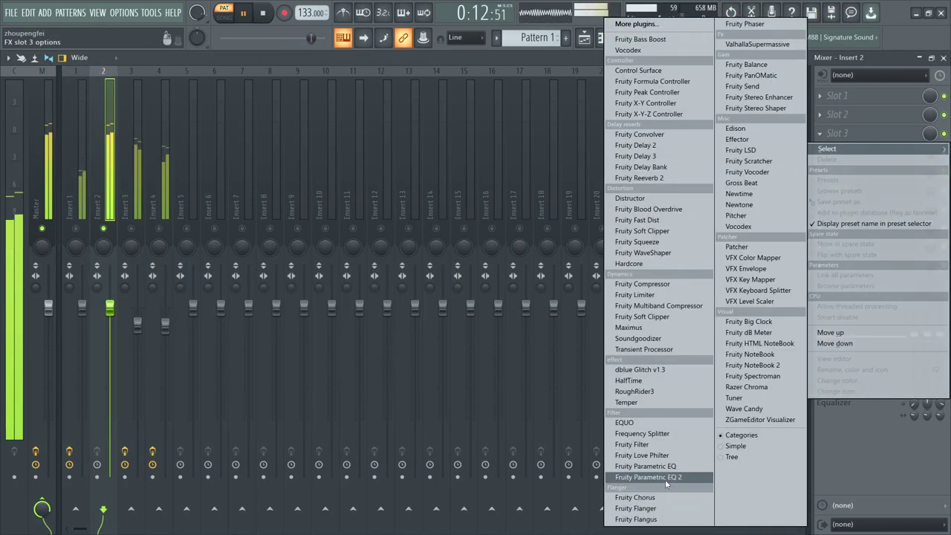
left_click(654, 477)
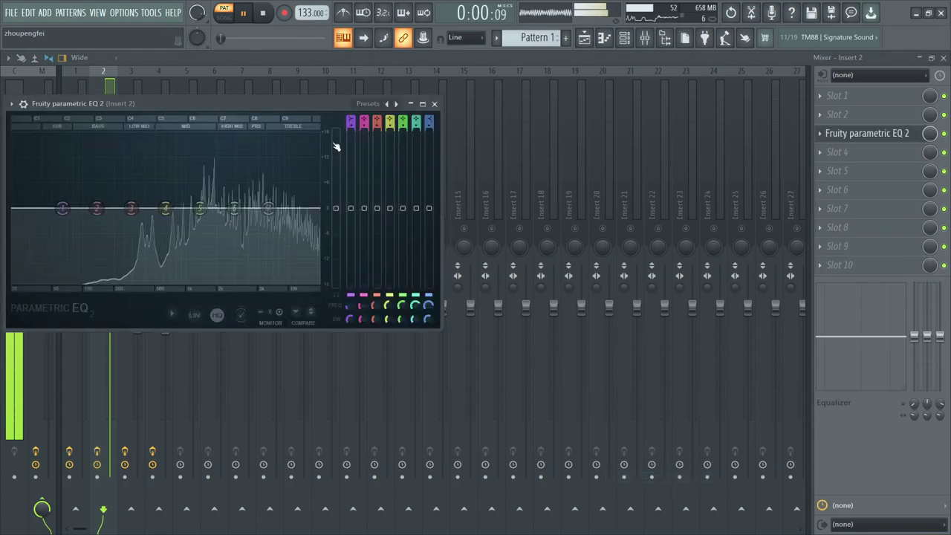
left_click_drag(77, 229, 137, 280)
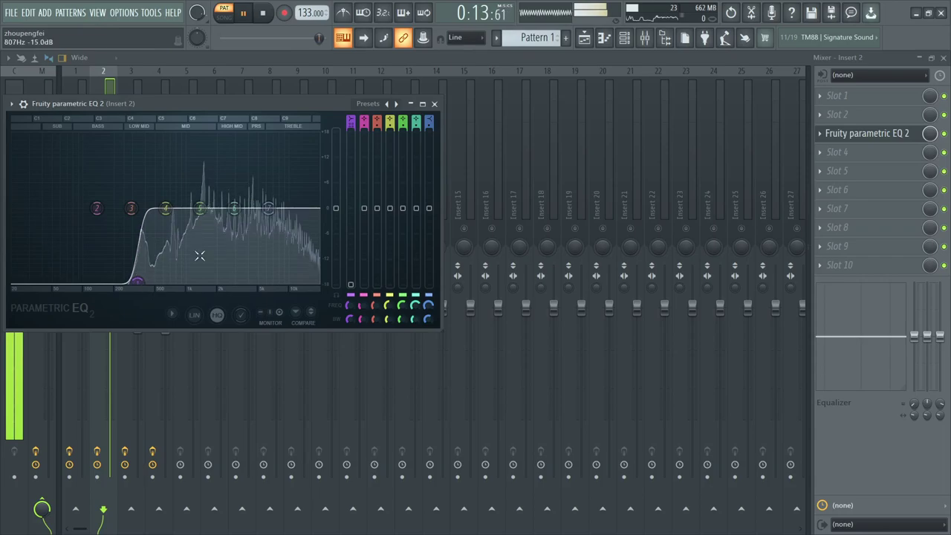
left_click_drag(268, 207, 292, 280)
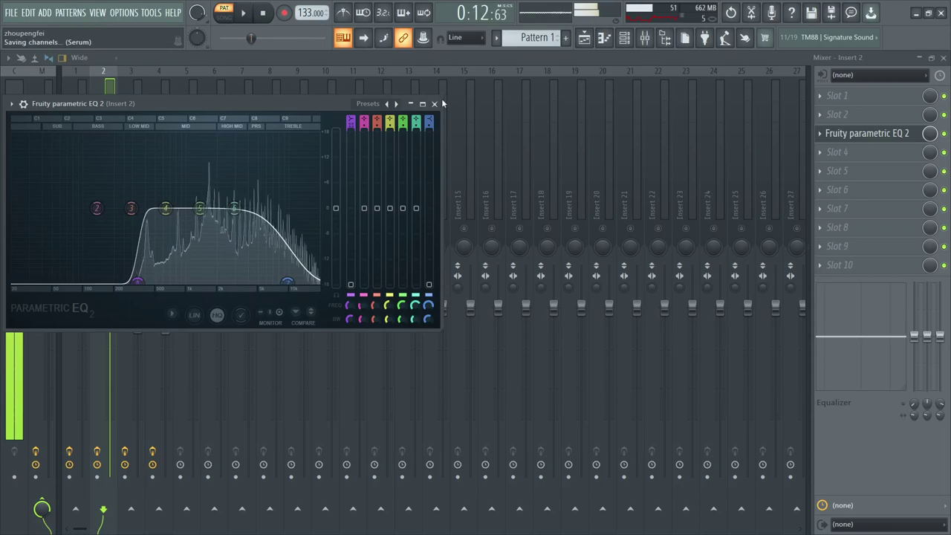
key("space")
left_click(435, 104)
Lower Insert 2 to 90% and reduce Insert 3's fader slightly while balancing them against Insert 1, finishing with Insert 4 soloed.
key("space")
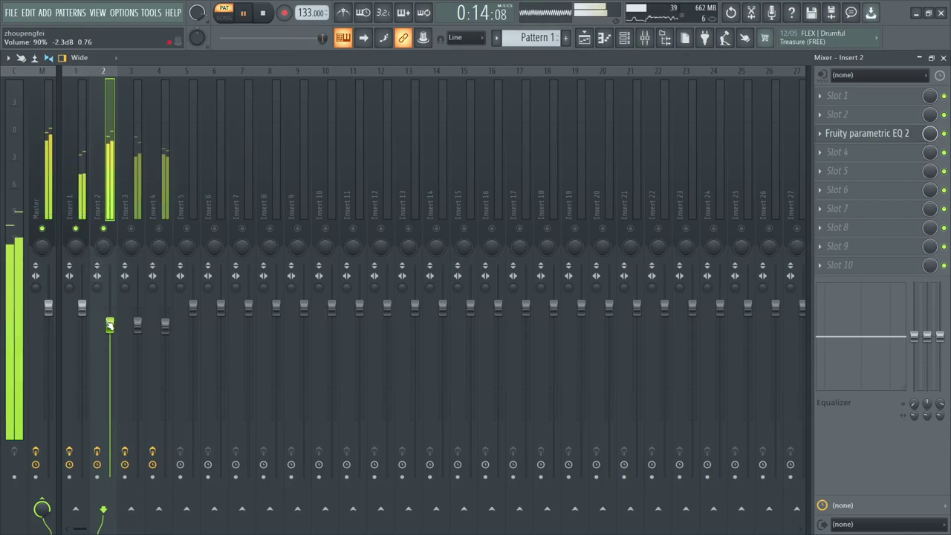
left_click(131, 228)
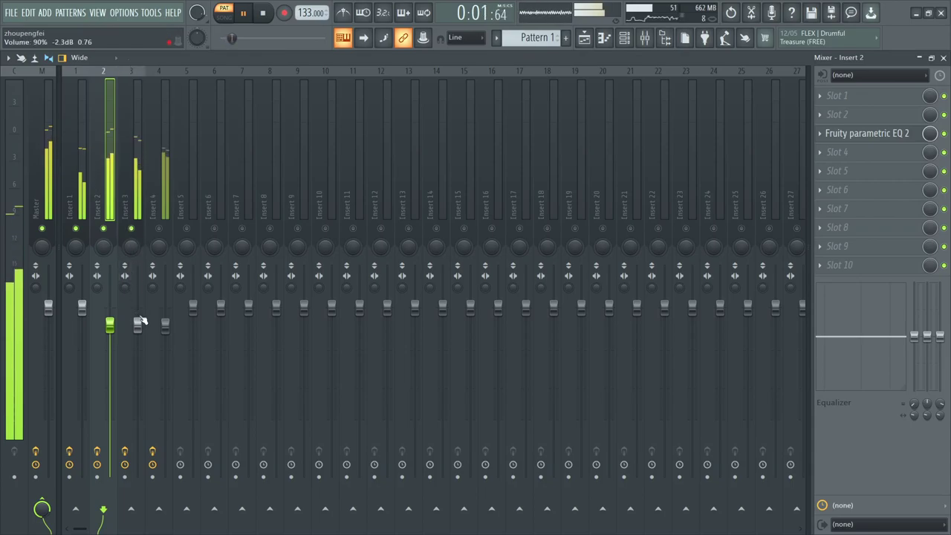
left_click(104, 228)
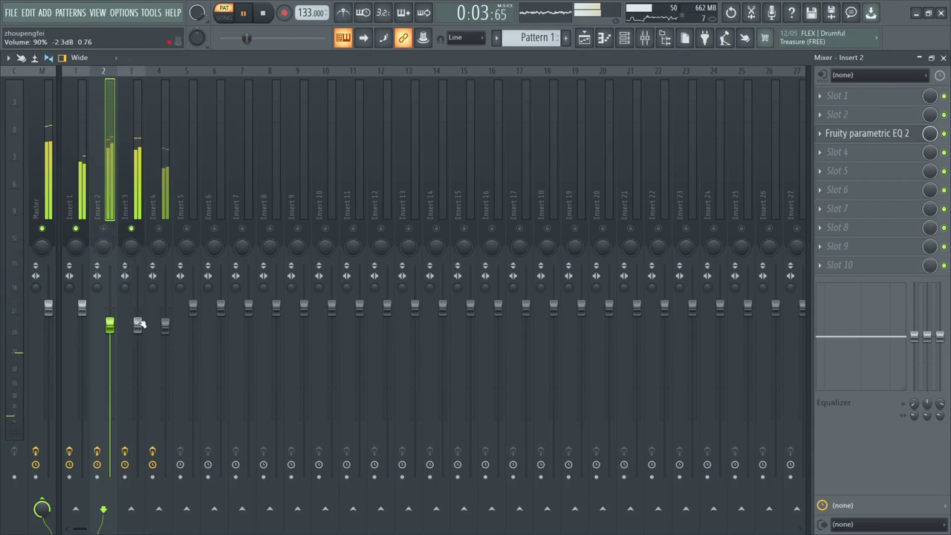
left_click_drag(139, 323, 139, 328)
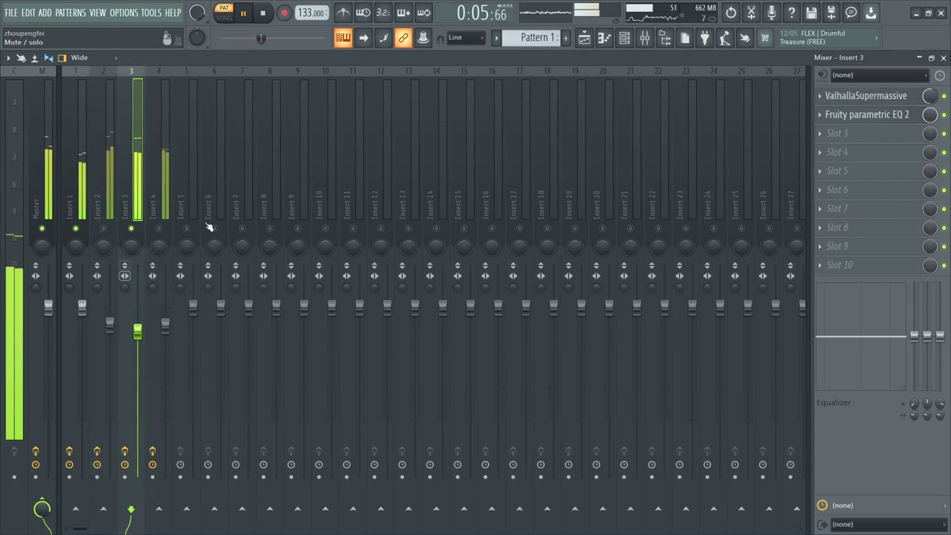
key("space")
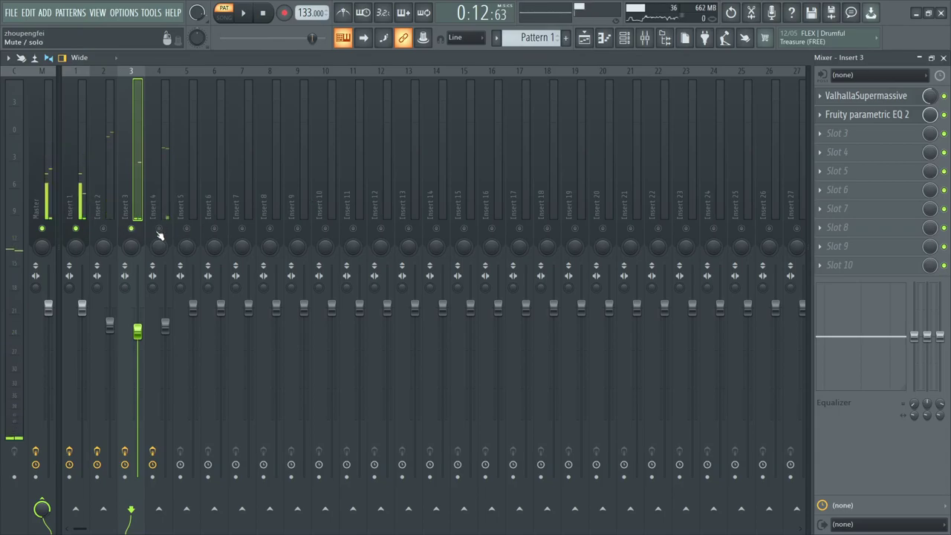
right_click(158, 231)
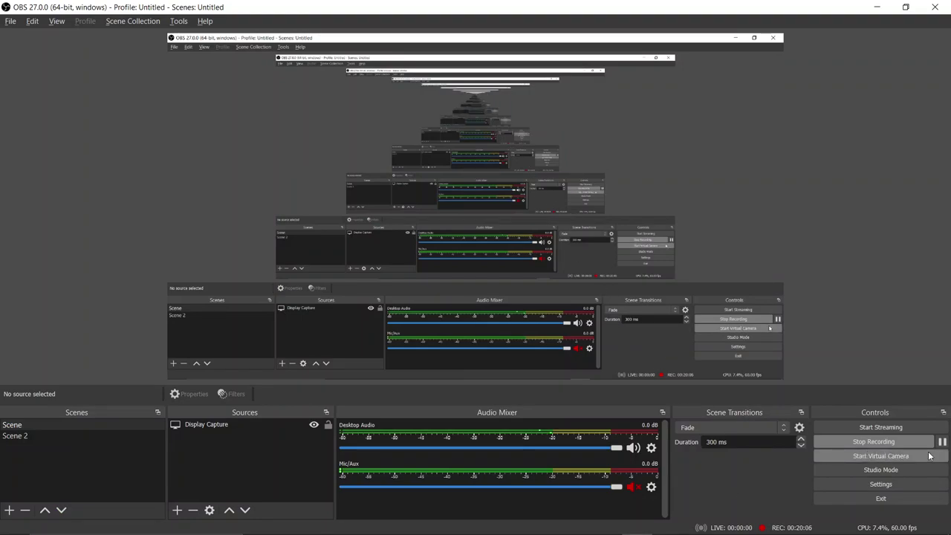
Switch from OBS back to FL Studio.
mouse_move(542, 520)
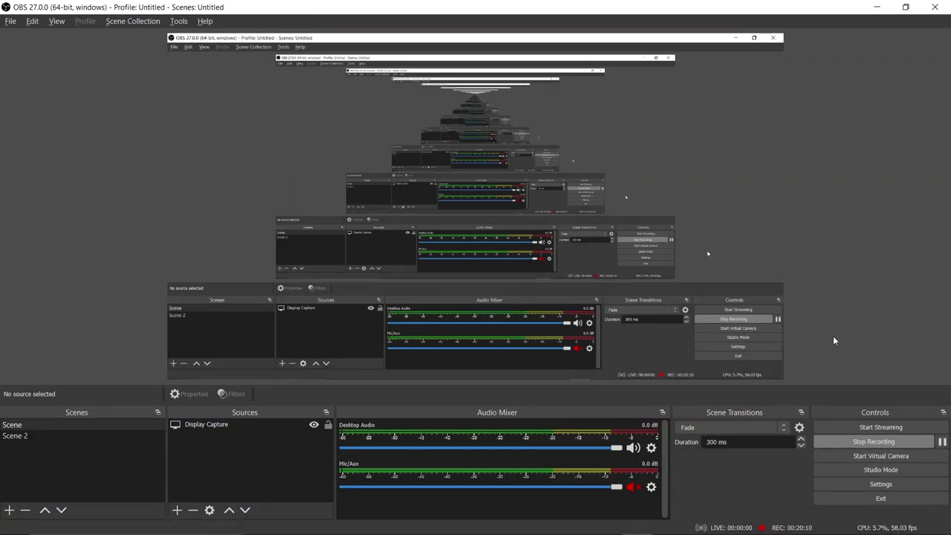
mouse_move(501, 532)
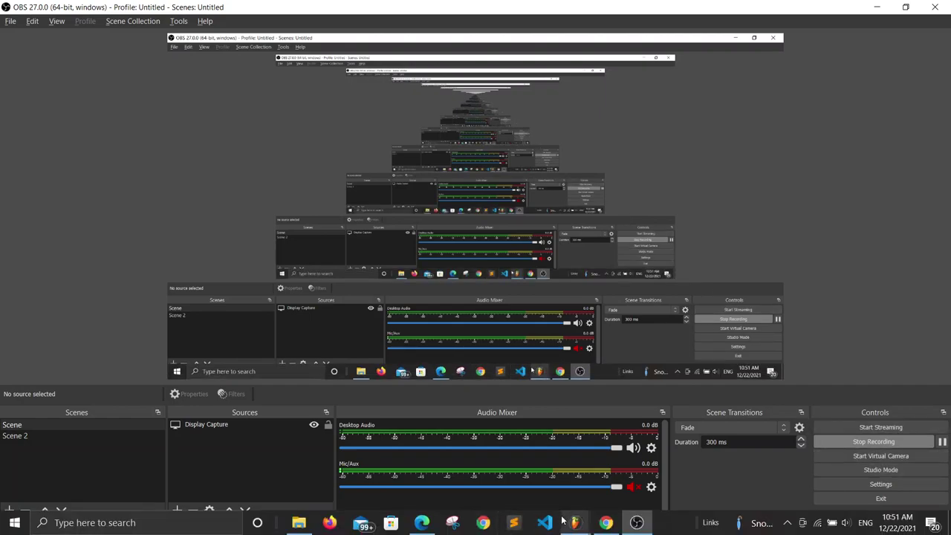
mouse_move(574, 523)
left_click(861, 476)
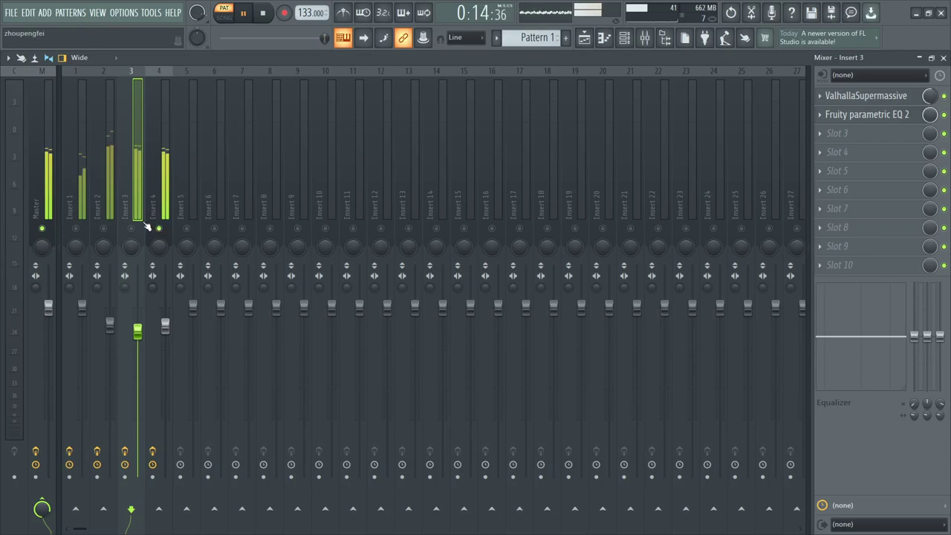
Compare Insert 4 and Insert 3 soloed during playback, and re-enable all mixer tracks.
left_click(162, 178)
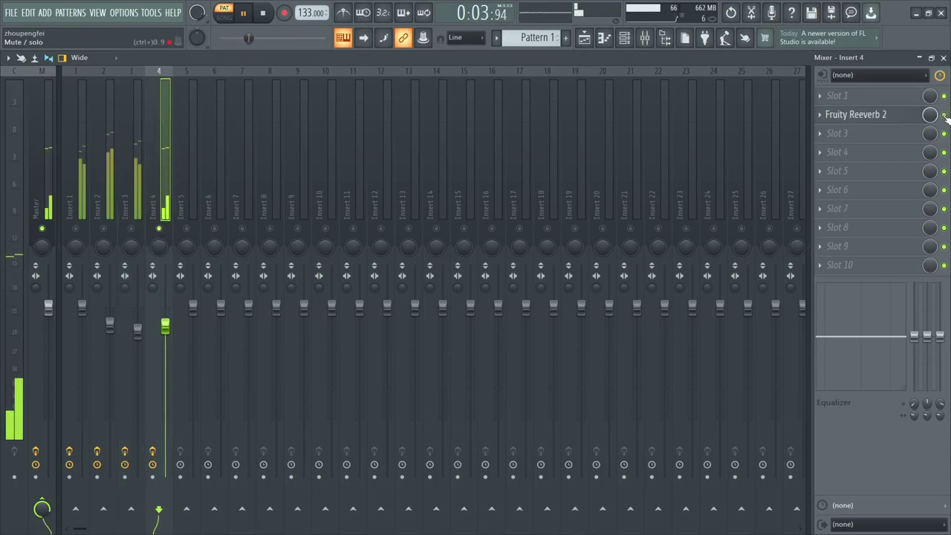
key("space")
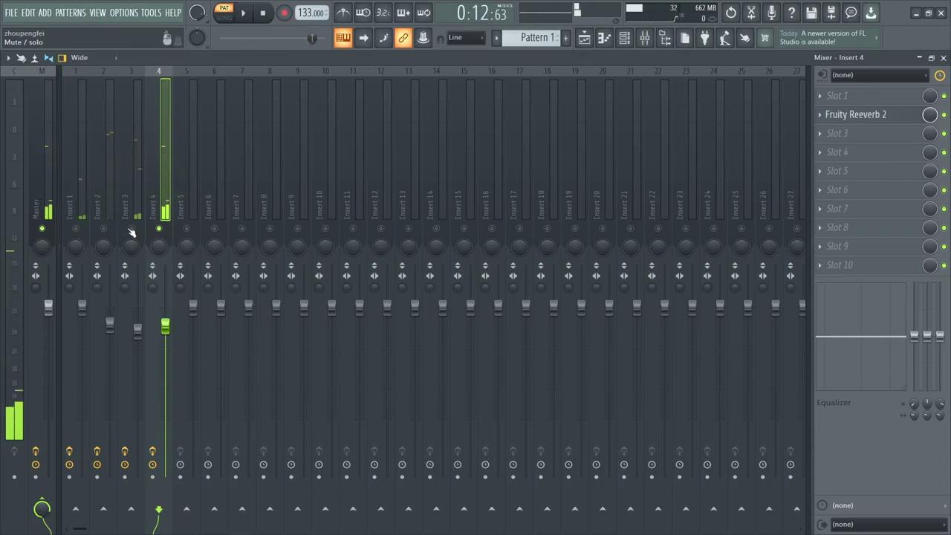
key("space")
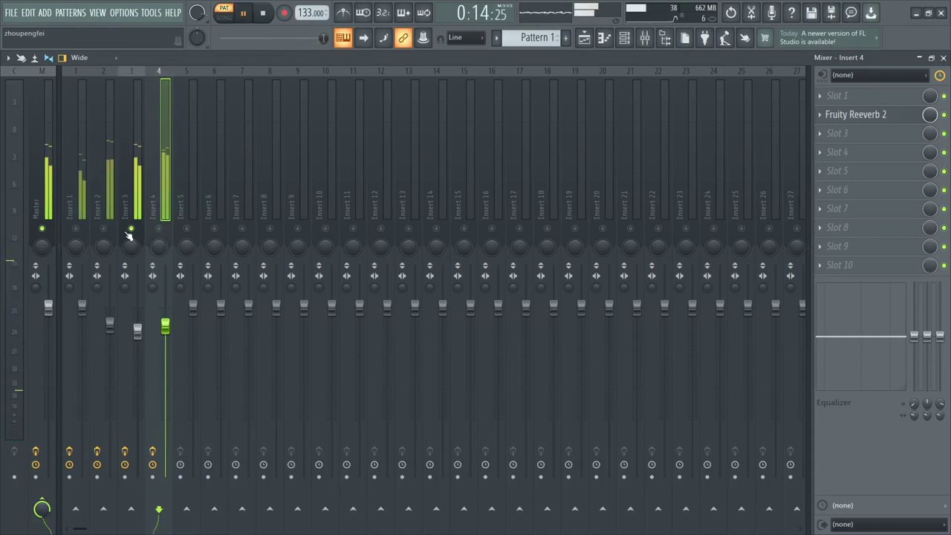
key("space")
right_click(159, 229)
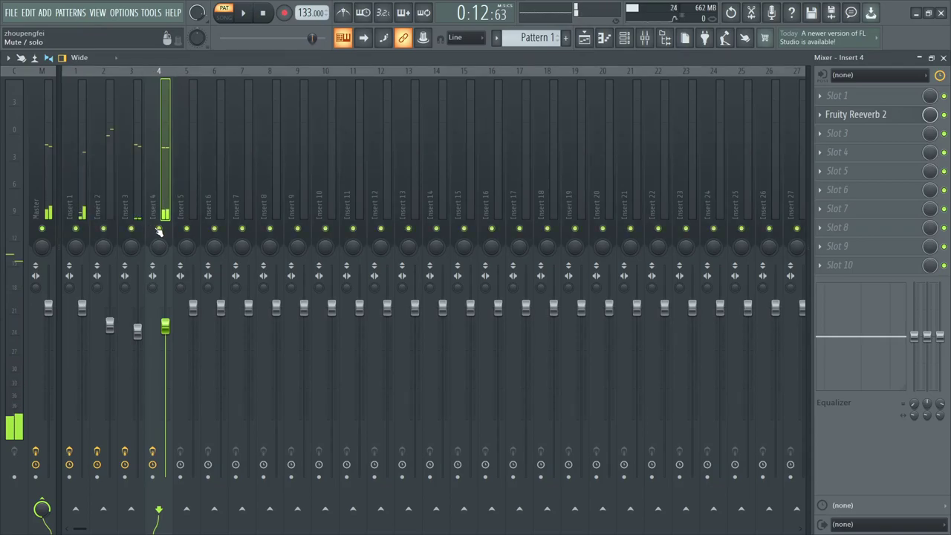
Lower Insert 3's volume slightly further while playing the pattern with all tracks audible.
key("space")
key("F6")
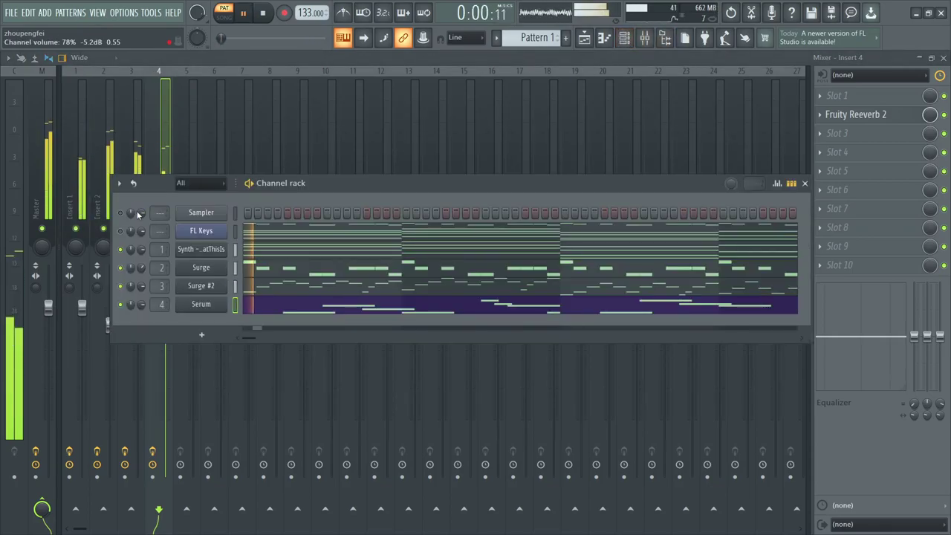
left_click(130, 130)
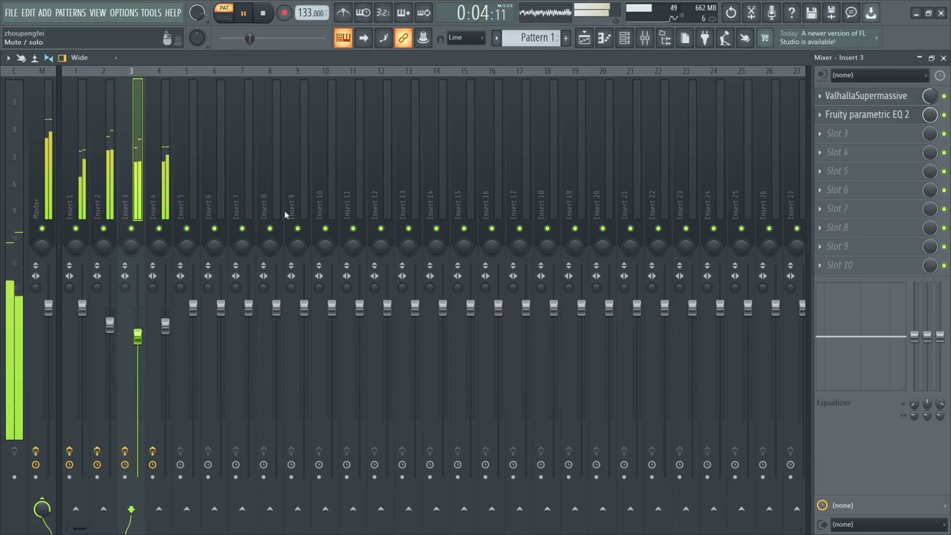
In the Surge melody's piano roll, raise the second half-bar F#6 note in bar 4 to B6 and the following two G#6 notes to A#6.
key("F6")
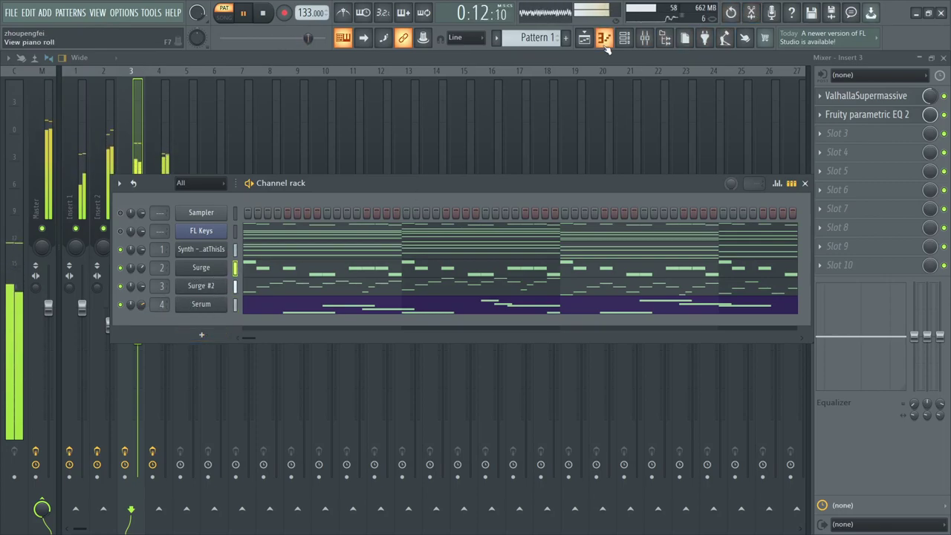
key("F7")
key("space")
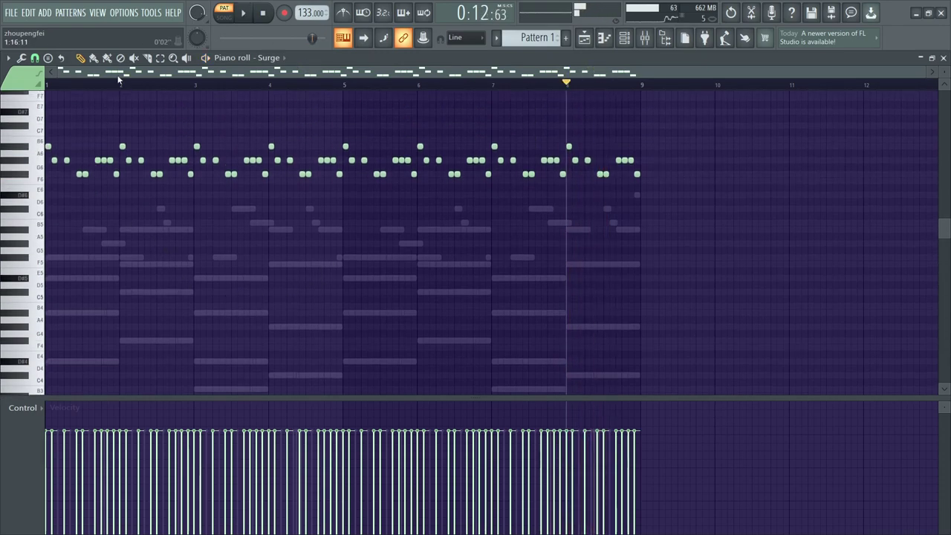
key("space")
scroll(318, 228, "up", 2)
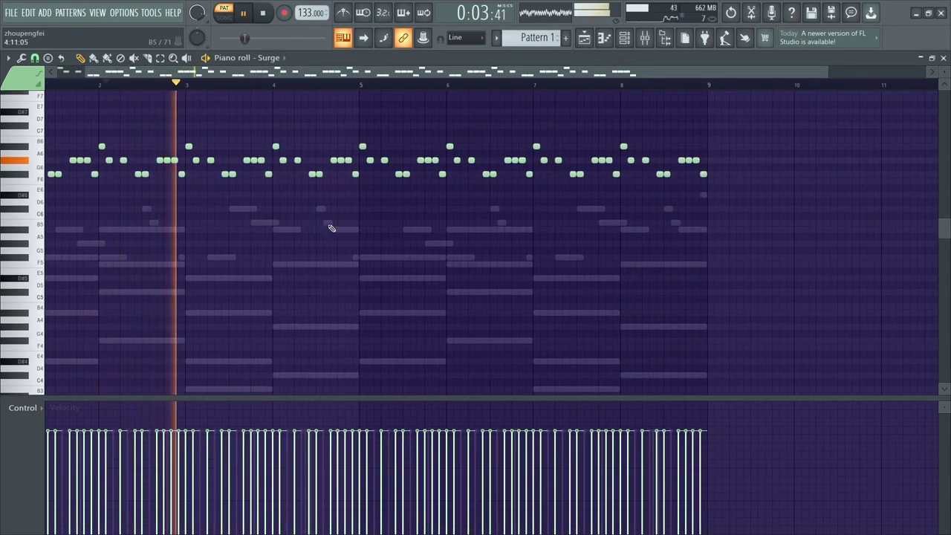
scroll(327, 219, "up", 2)
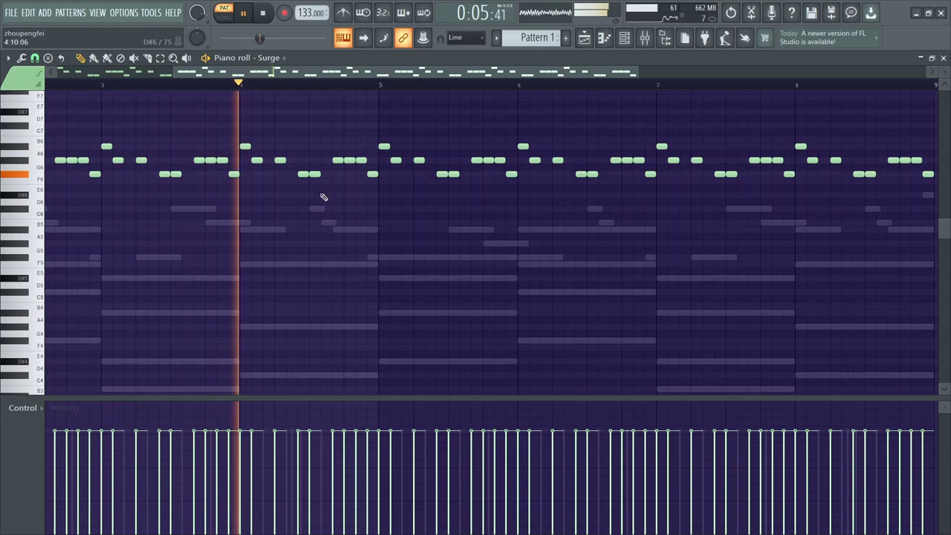
key("space")
scroll(304, 173, "up", 2)
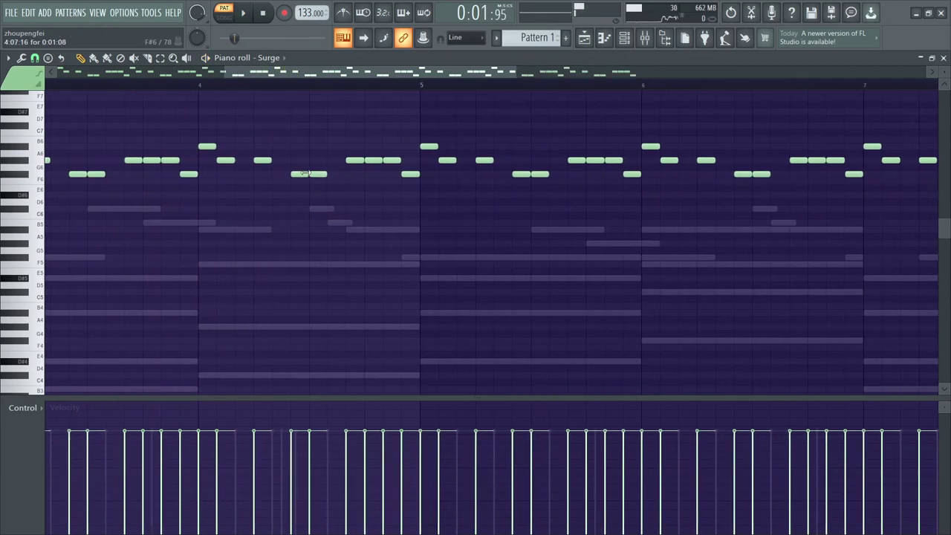
left_click(314, 139)
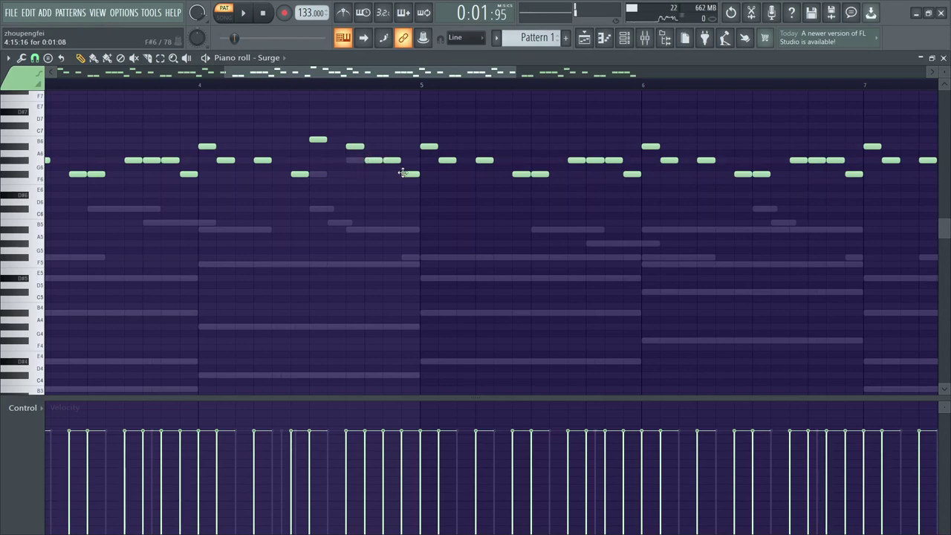
right_click(414, 230)
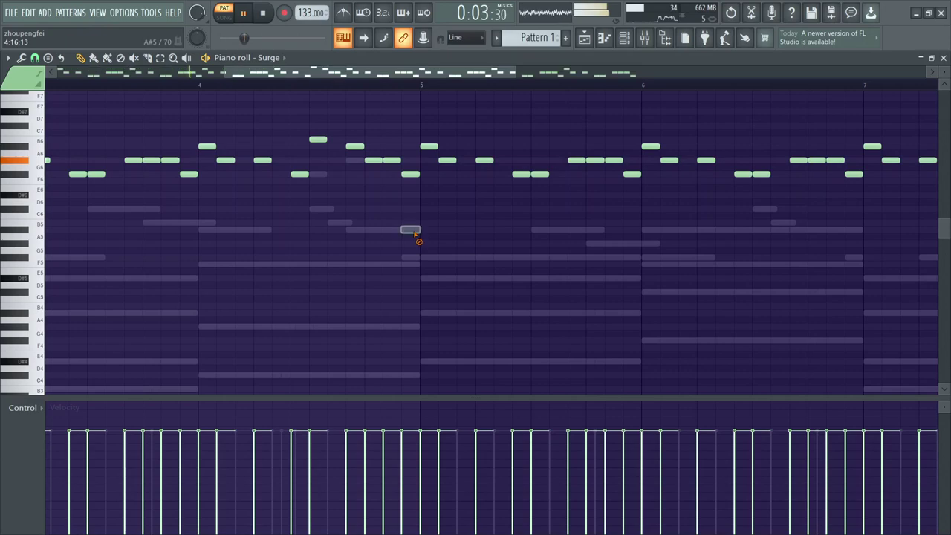
left_click_drag(372, 160, 374, 148)
right_click(438, 239)
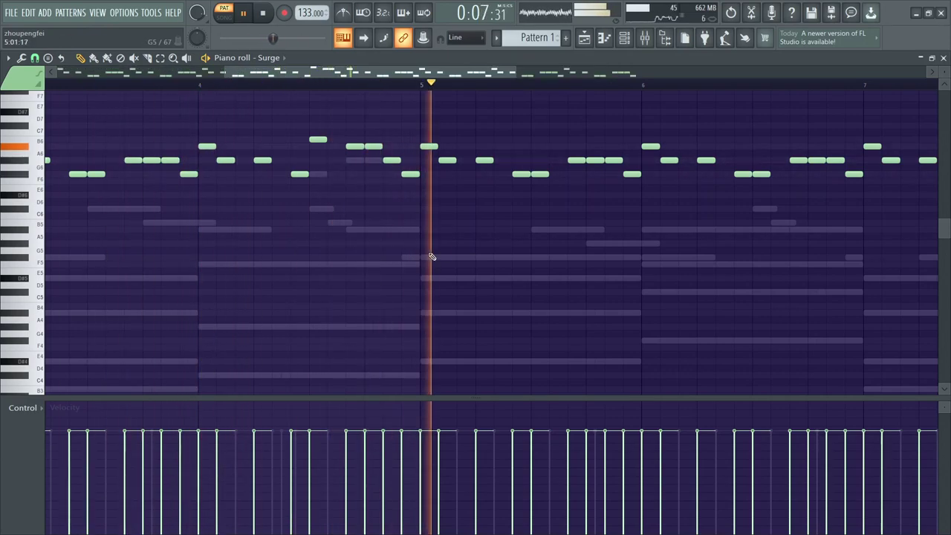
Repeat the variation in bar 8 of the Surge melody, raising one F#6 note to B6 and the next two G#6 notes to A#6.
scroll(851, 297, "down", 2)
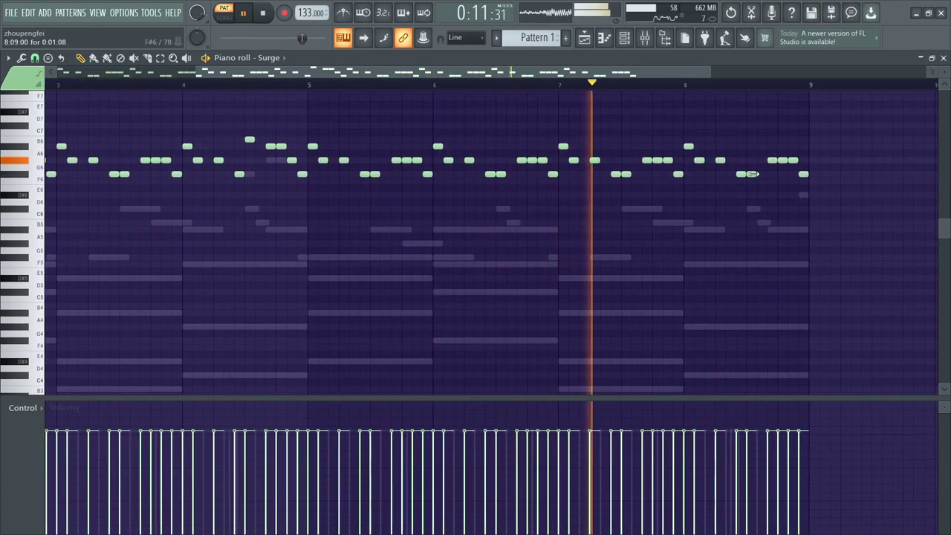
left_click_drag(751, 160, 773, 145)
key("space")
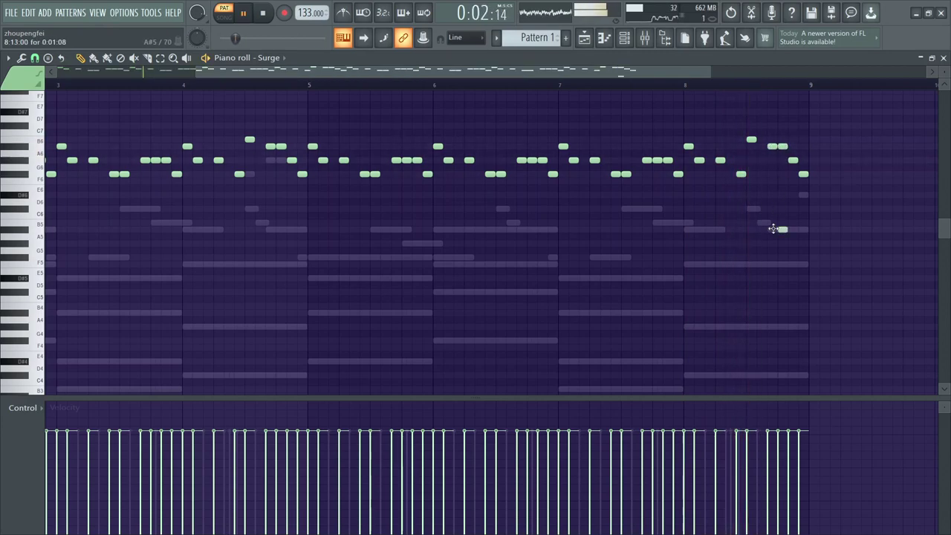
left_click(745, 88)
key("space")
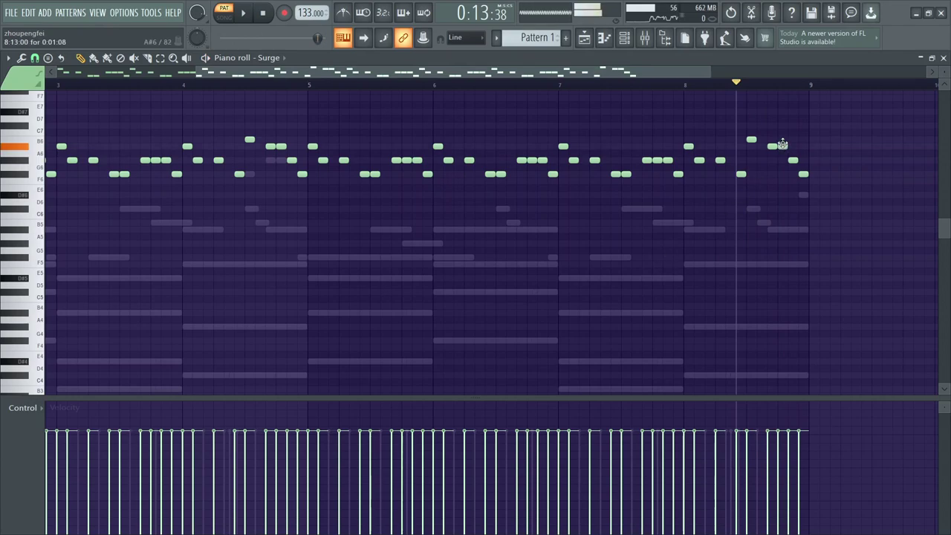
Raise the second of the two consecutive A#6 notes in bar 8 to C#7 and play the melody.
left_click_drag(783, 145, 783, 125)
key("space")
right_click(752, 224)
scroll(592, 295, "down", 3)
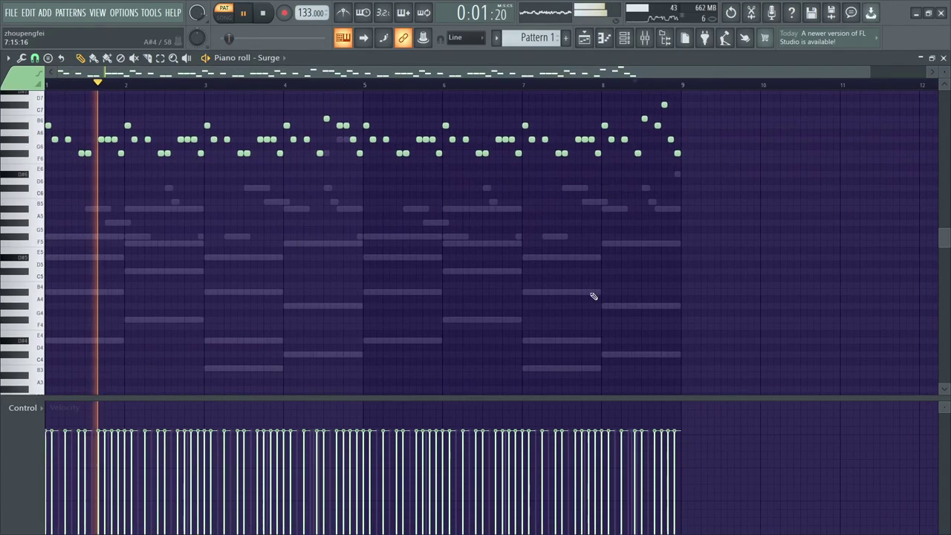
Stop playback with the channel rack open and browse the sample packs to the Closed Hats folder of the Lunch77 drumkit.
left_click(624, 38)
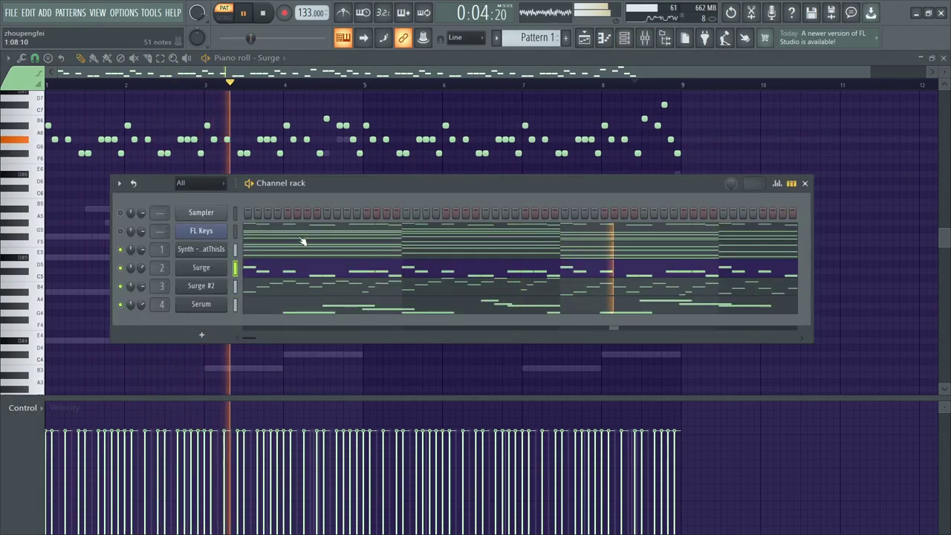
key("space")
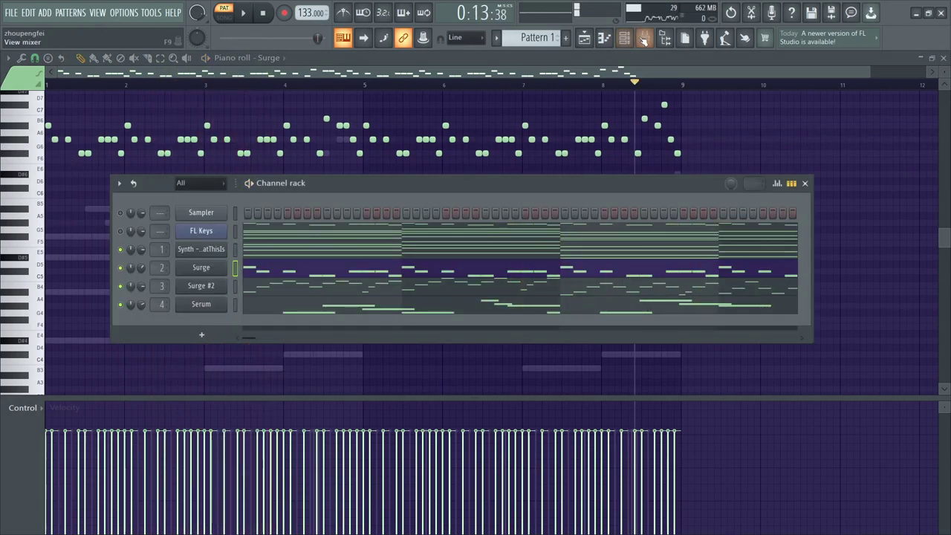
left_click(665, 41)
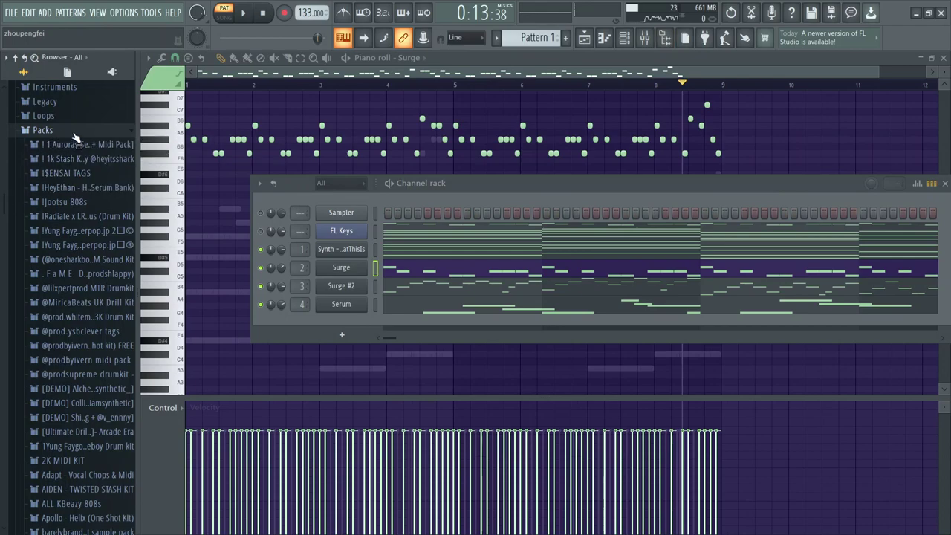
scroll(82, 286, "down", 1)
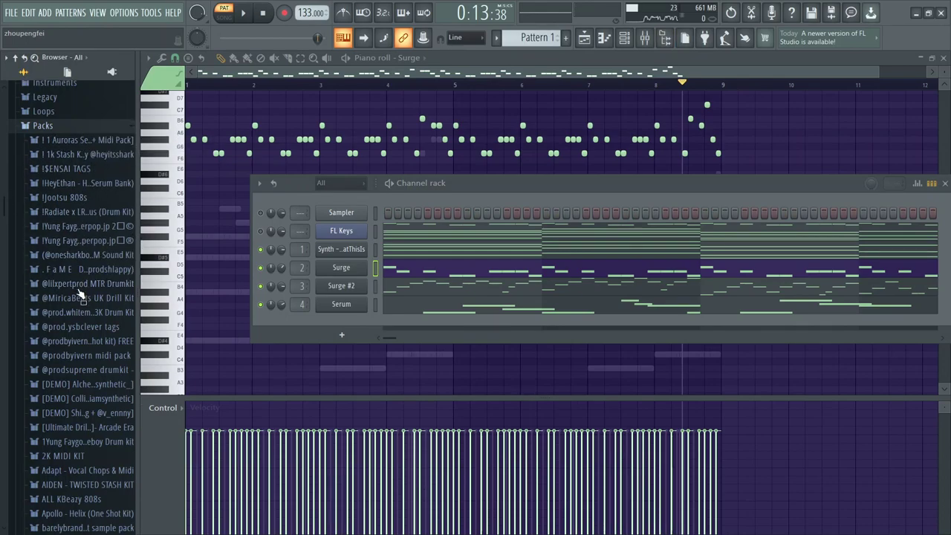
scroll(103, 215, "down", 15)
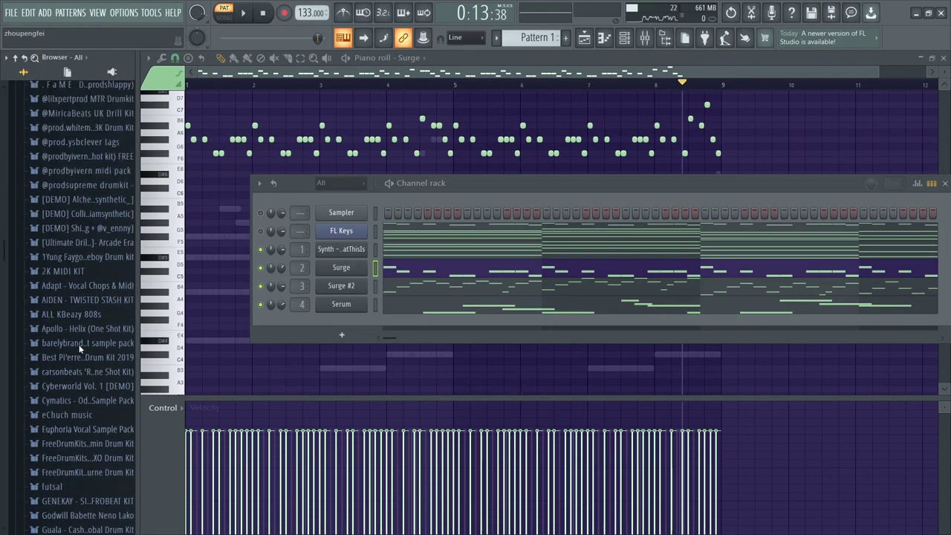
scroll(81, 348, "down", 5)
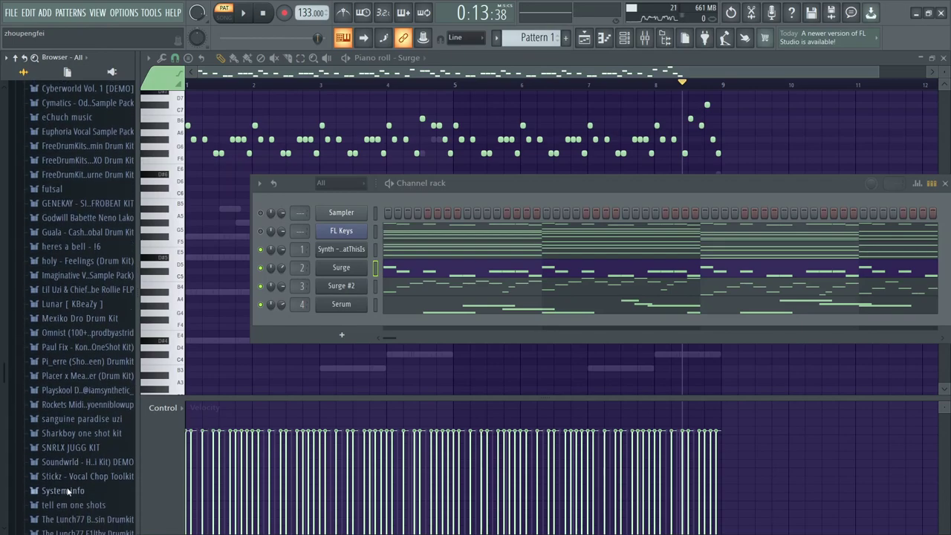
left_click(96, 449)
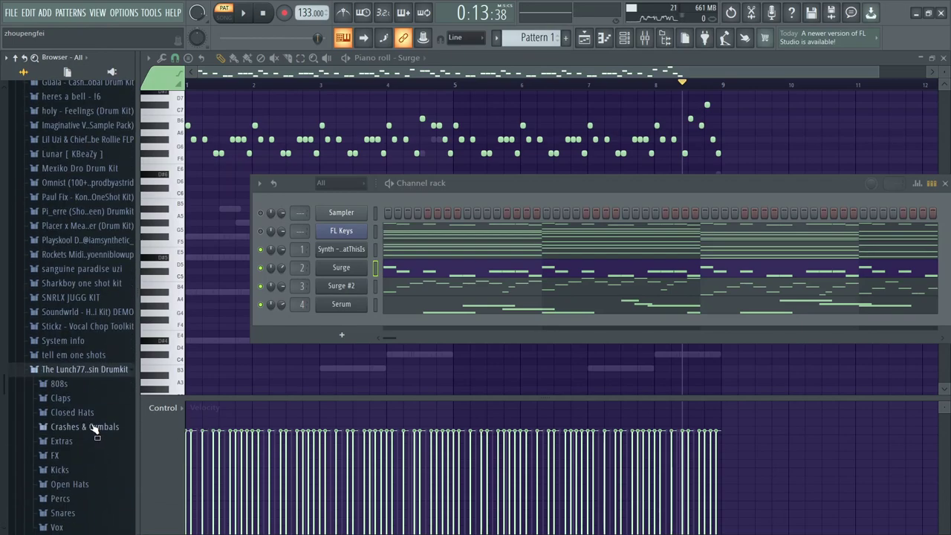
left_click(97, 413)
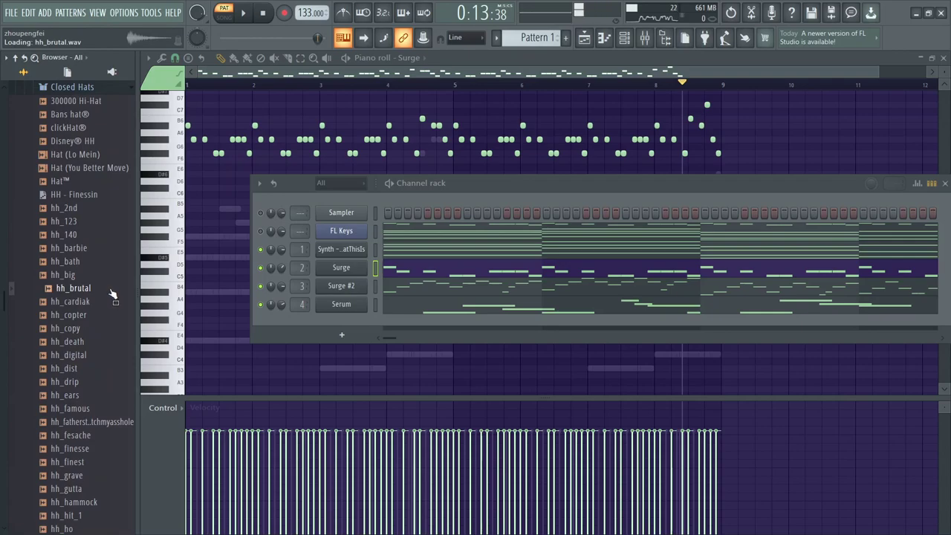
Add hh_brutal as a new channel below Serum, audition other closed hats, and replace its sample with Disney® HH.
left_click_drag(341, 316, 346, 334)
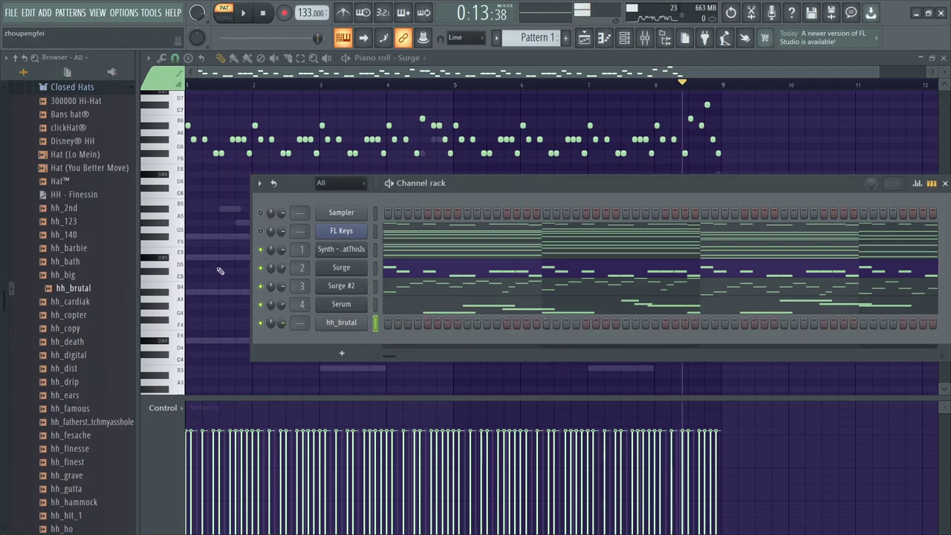
left_click(73, 223)
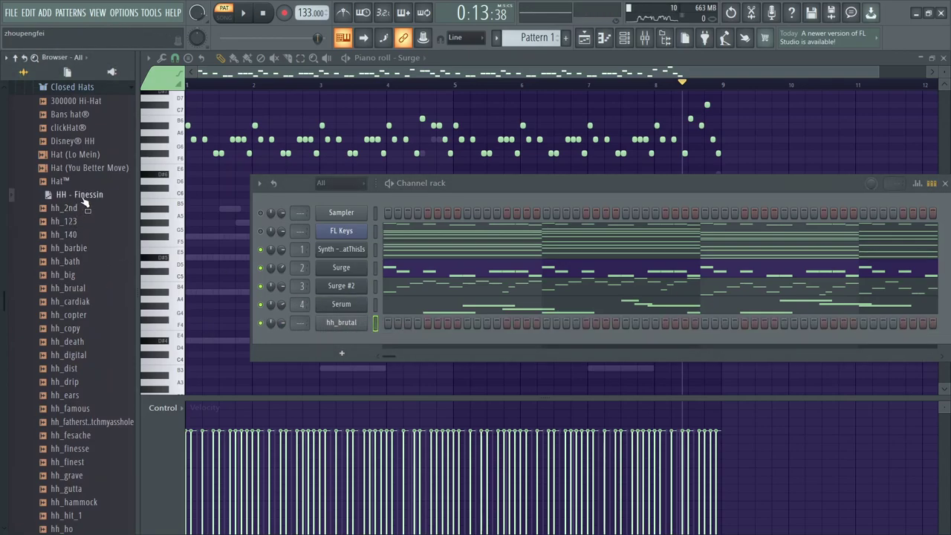
left_click(90, 144)
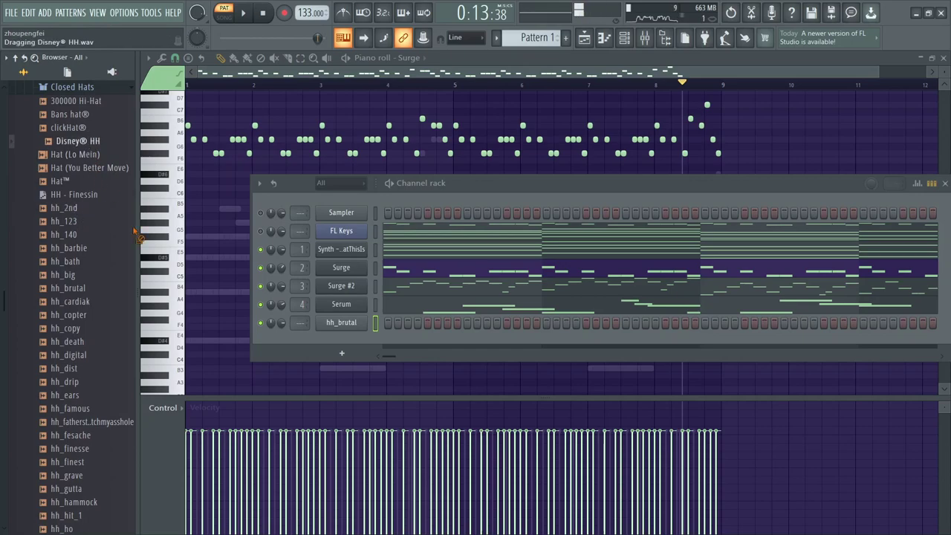
left_click_drag(359, 332, 362, 335)
Switch the piano roll to the Disney® HH channel and place a C5 note at the start of bar 1.
left_click(410, 57)
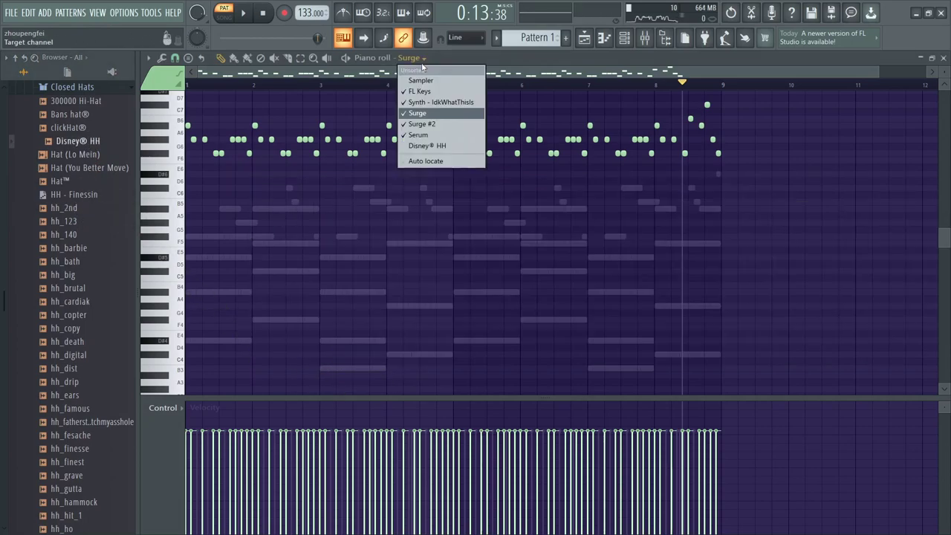
left_click(421, 146)
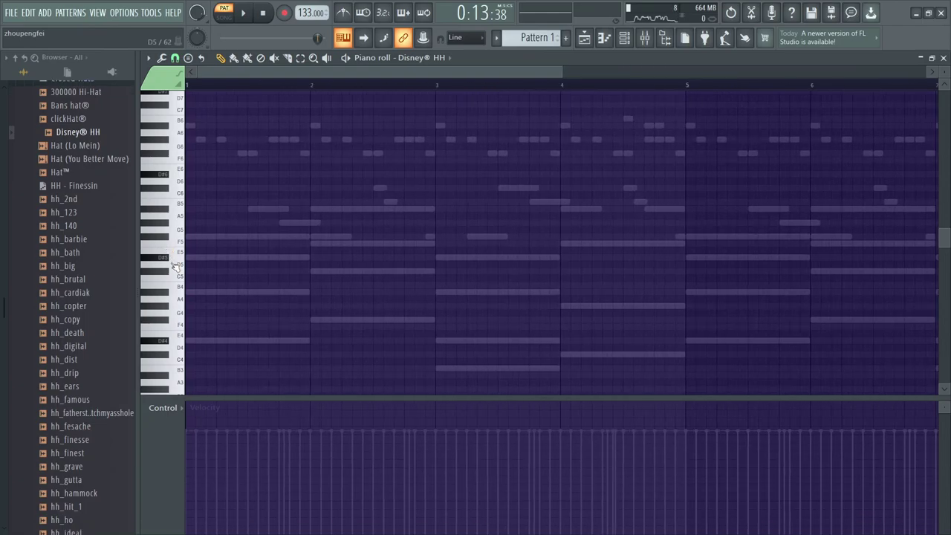
scroll(202, 215, "down", 2)
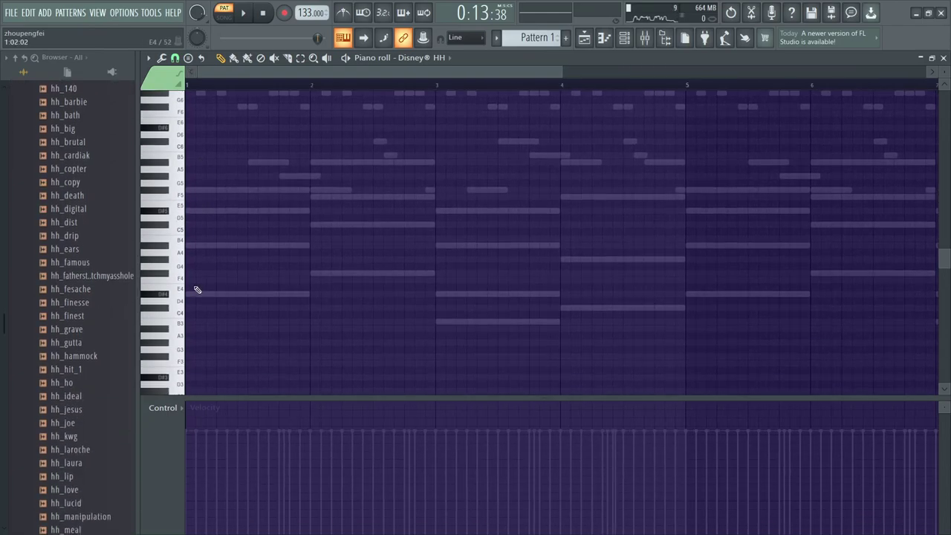
scroll(199, 223, "up", 4, "ctrl")
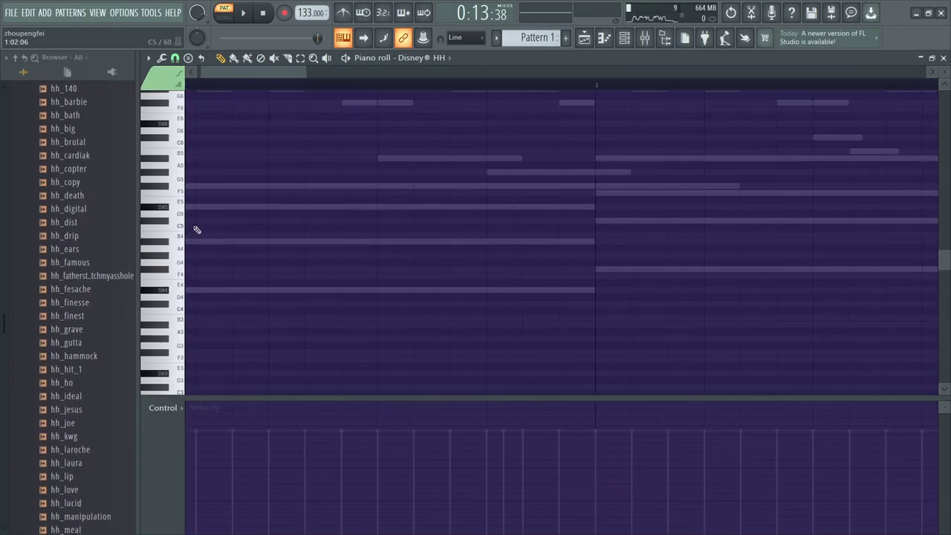
left_click_drag(281, 71, 146, 106)
left_click(208, 226)
scroll(198, 227, "down", 3, "ctrl")
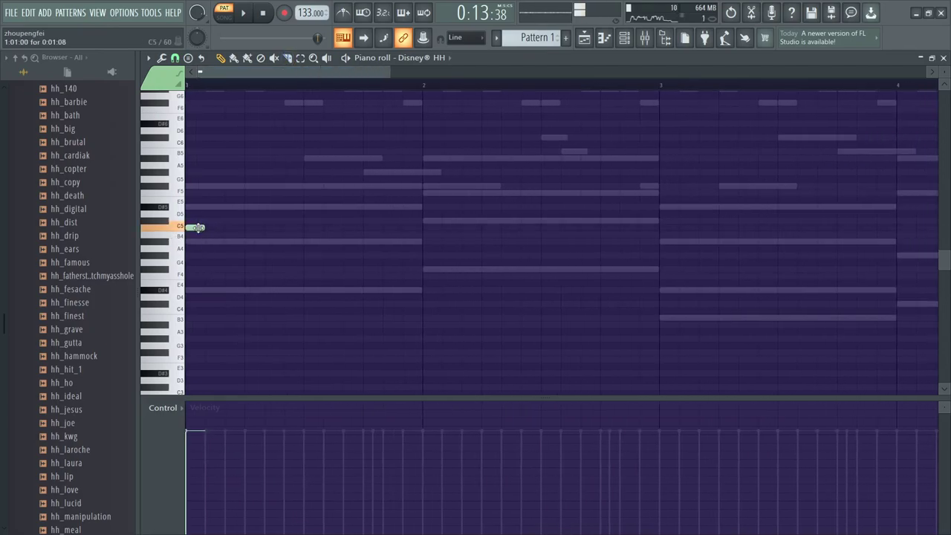
Adjust the time stretching of the Disney® HH sample in its channel settings and play the pattern briefly.
left_click(623, 38)
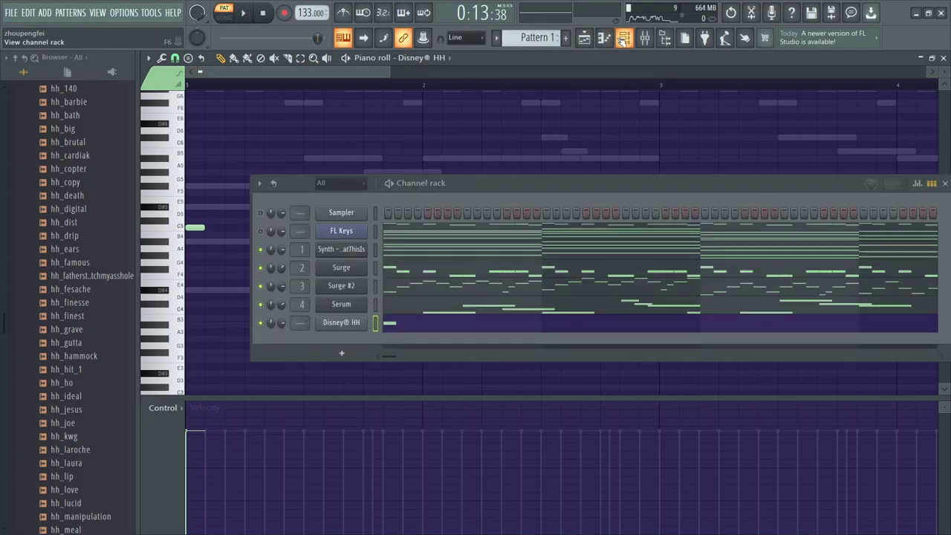
left_click(336, 322)
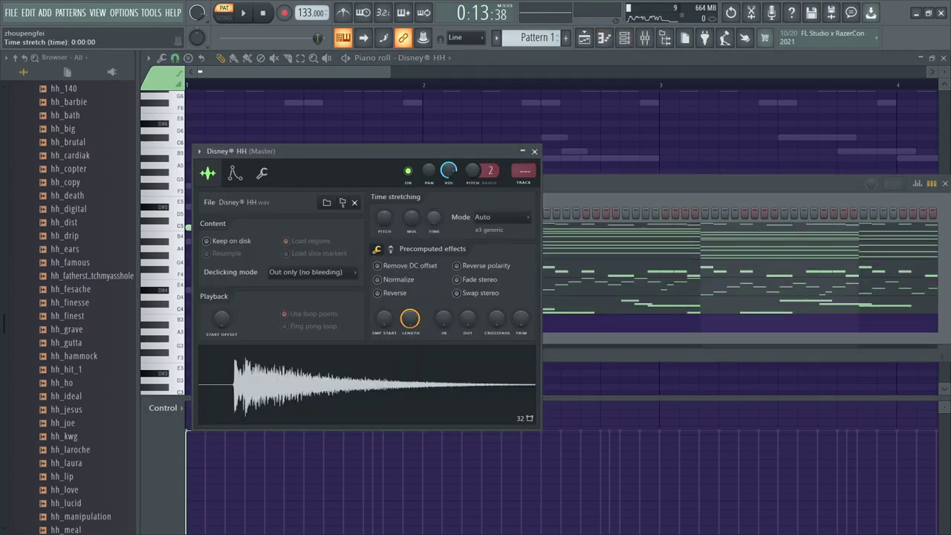
left_click_drag(435, 217, 431, 225)
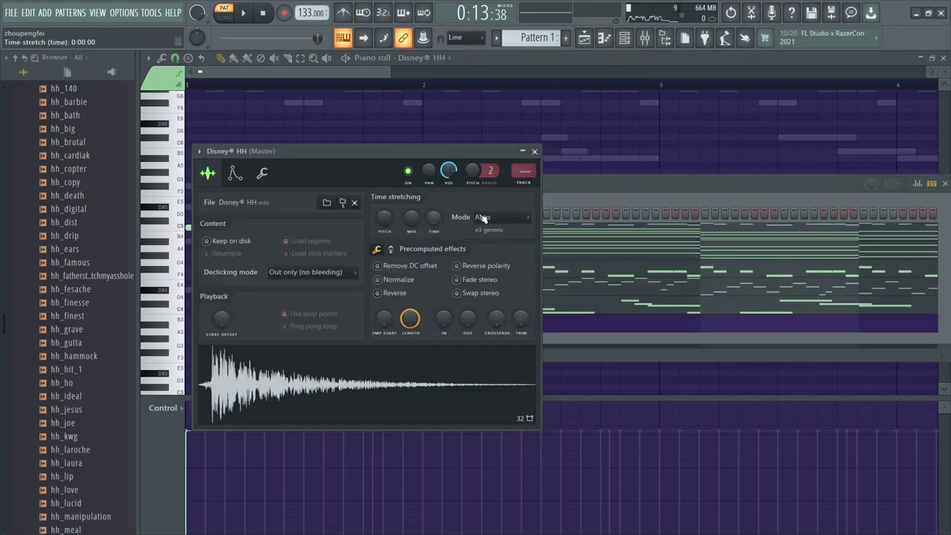
left_click(534, 152)
left_click(944, 185)
key("space")
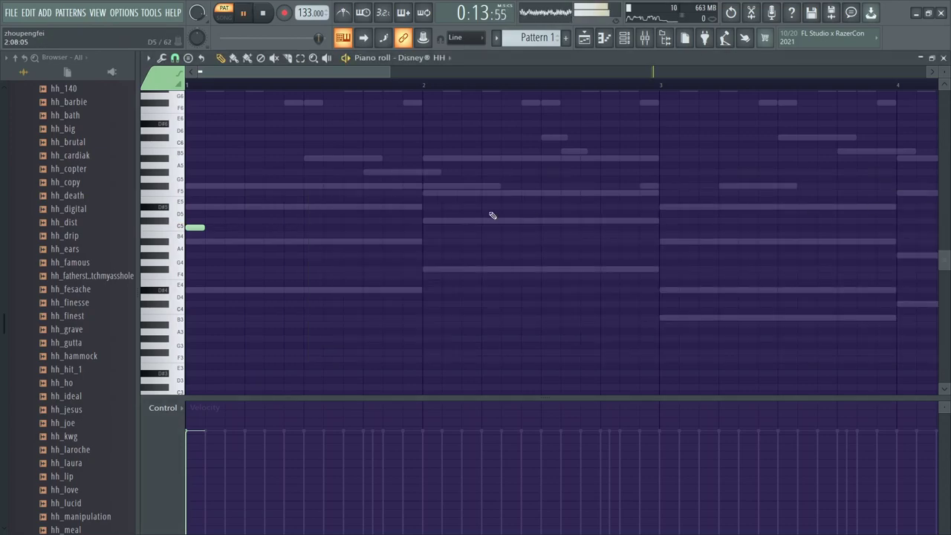
key("space")
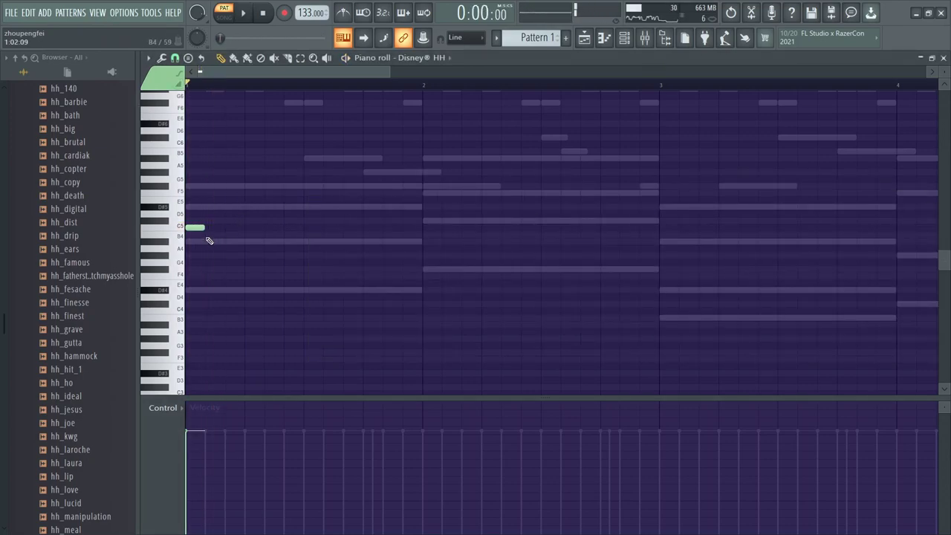
Duplicate the C5 hi-hat note until twelve evenly spaced hits fill bar 1.
key("ctrl+b")
key("ctrl+b")
key("ctrl+b")
key("ctrl+b")
key("ctrl+b")
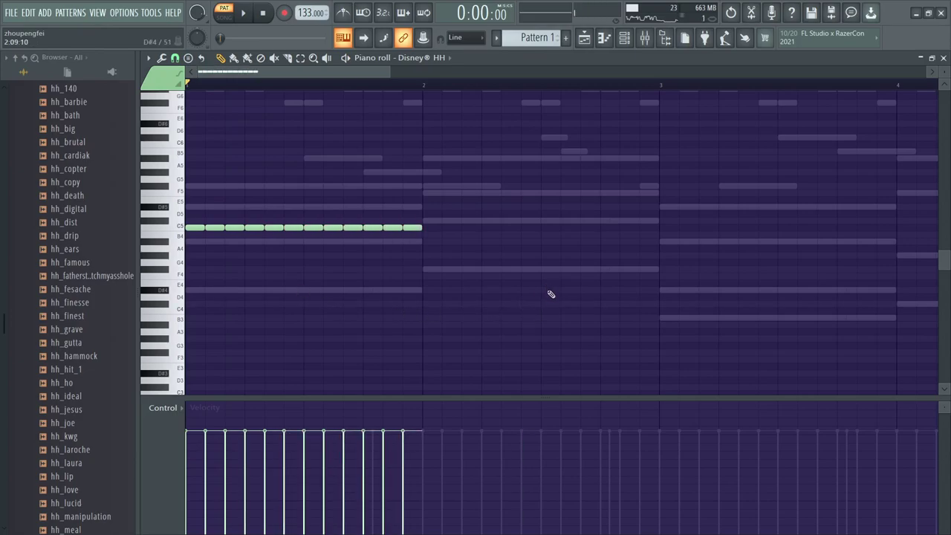
Repeat the hi-hat bar until the C5 hits run through all eight bars, clear the selection, and start playback.
scroll(551, 294, "down", 3)
key("ctrl+b")
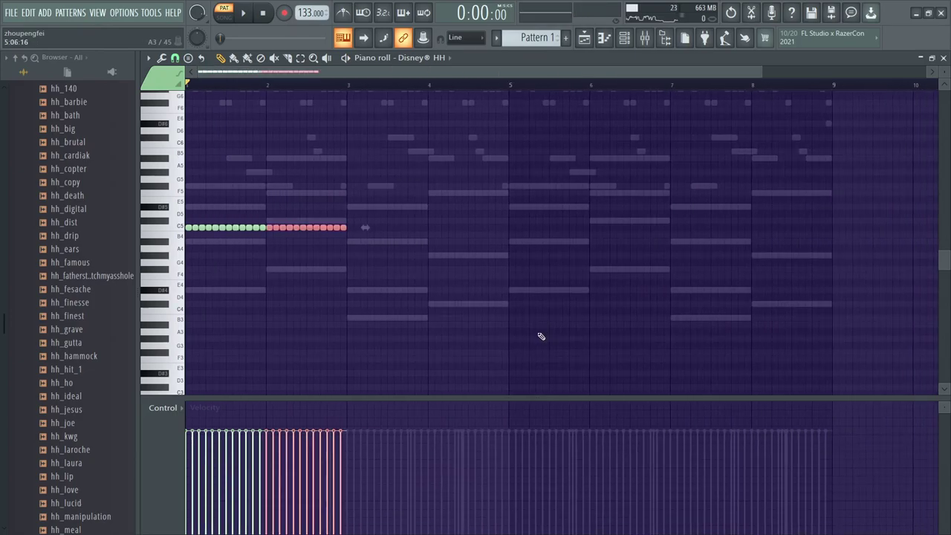
left_click(539, 334)
right_click(539, 334)
key("ctrl+b")
left_click(567, 350)
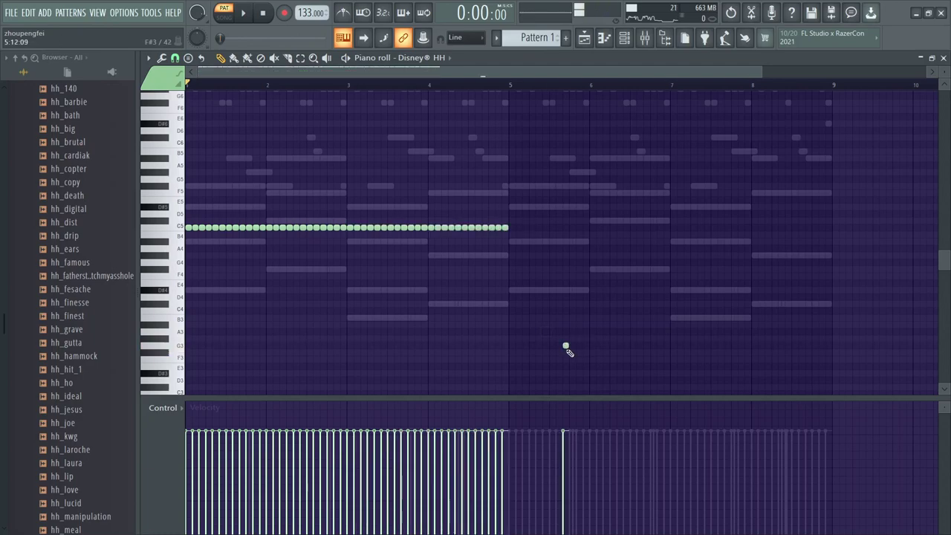
key("ctrl+b")
key("ctrl+d")
key("space")
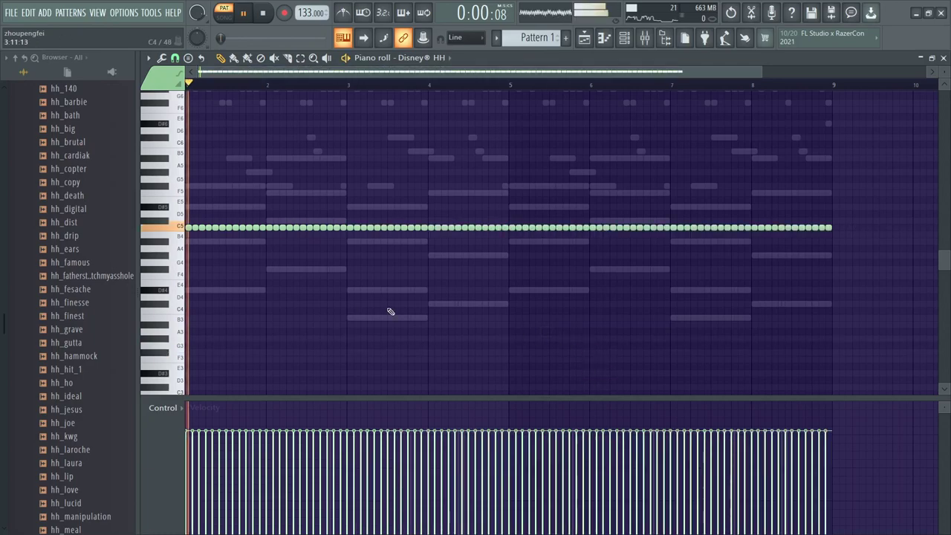
Stop playback, delete the second hi-hat note in bar 1, and play the opening to check the rhythm.
scroll(191, 287, "up", 5)
key("space")
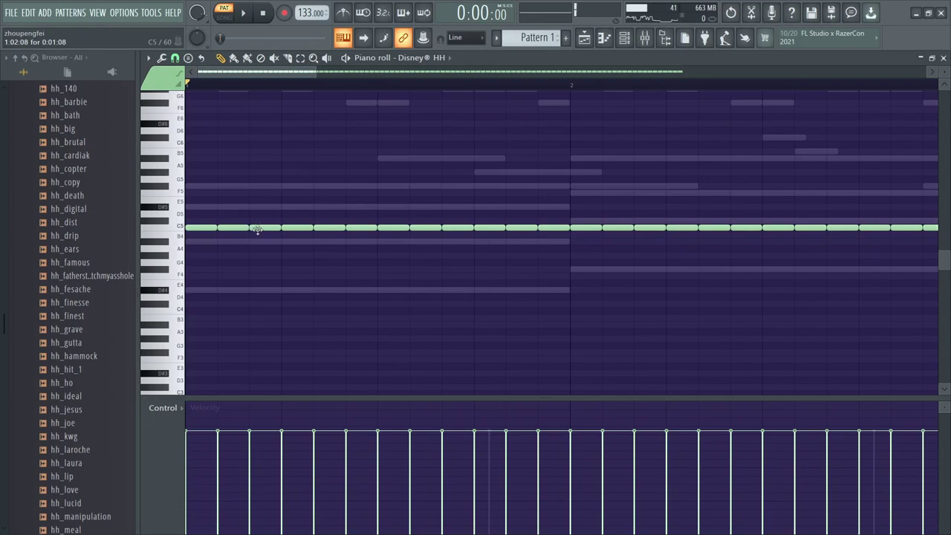
right_click(234, 227)
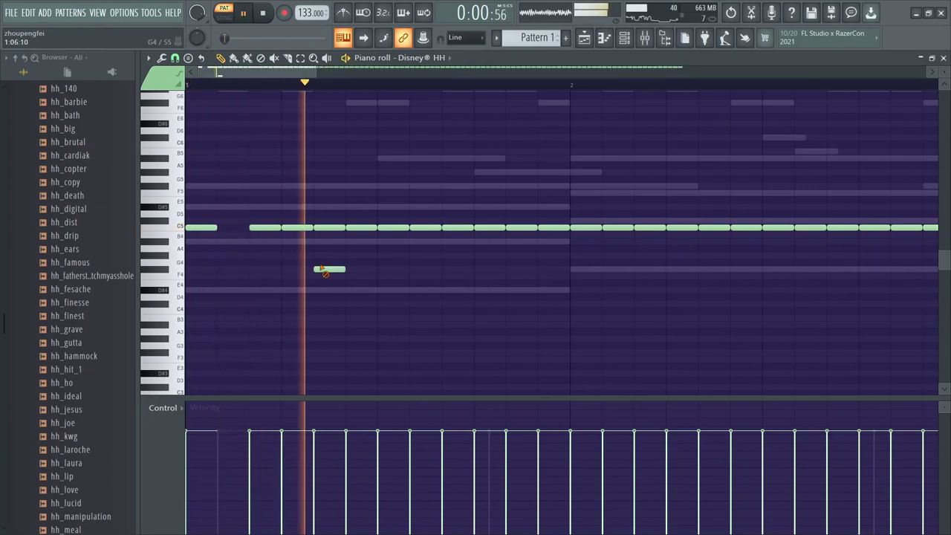
key("space")
key("space")
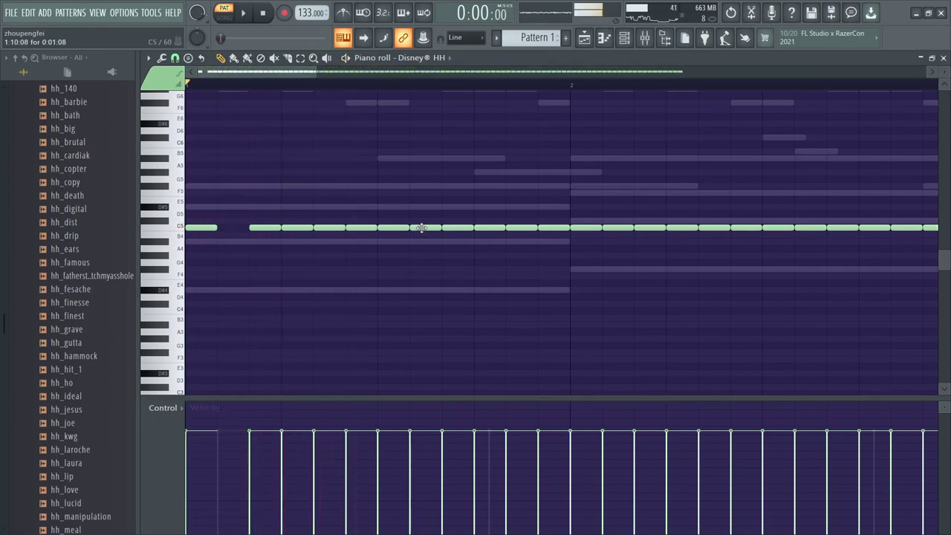
Start playback and remove the ninth 1/3-beat C5 hi-hat note of bar 1, keeping the rest of the row.
key("space")
right_click(521, 228)
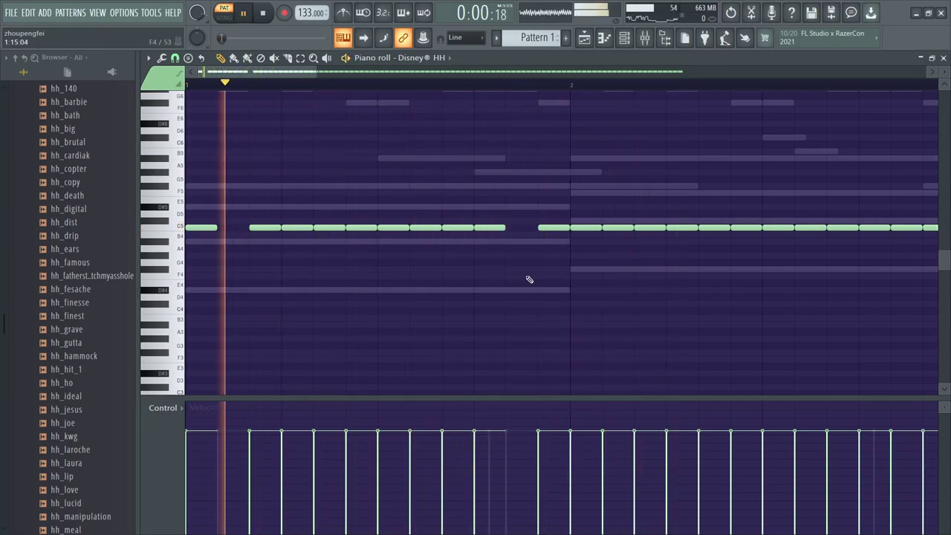
left_click(513, 228)
right_click(460, 228)
left_click(479, 298)
right_click(486, 298)
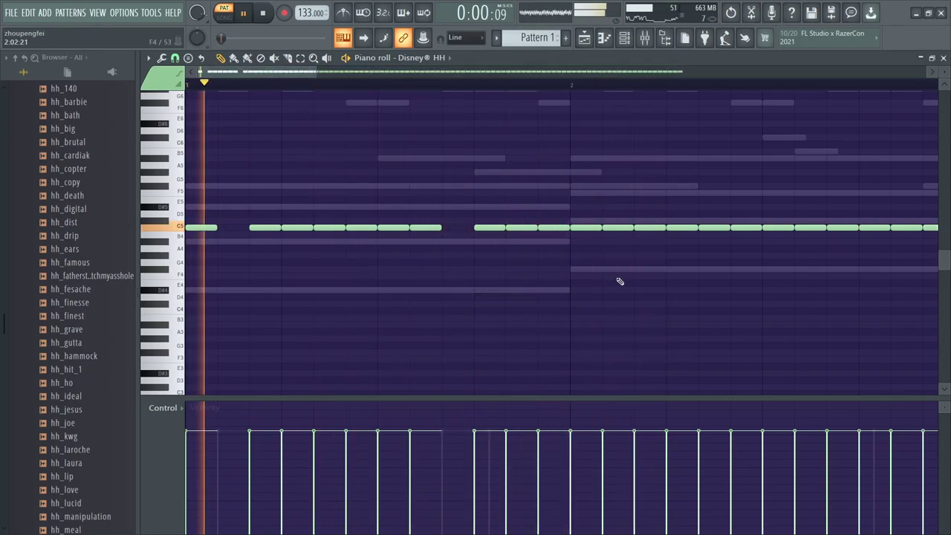
Remove the third C5 hi-hat note of bar 2 and play the pattern back.
scroll(612, 307, "down", 2)
scroll(373, 298, "up", 1)
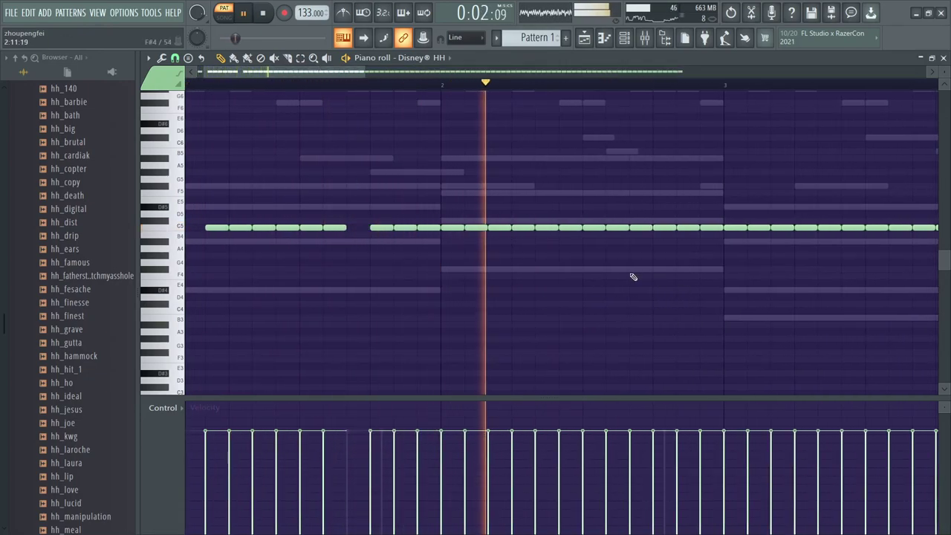
right_click(493, 228)
key("space")
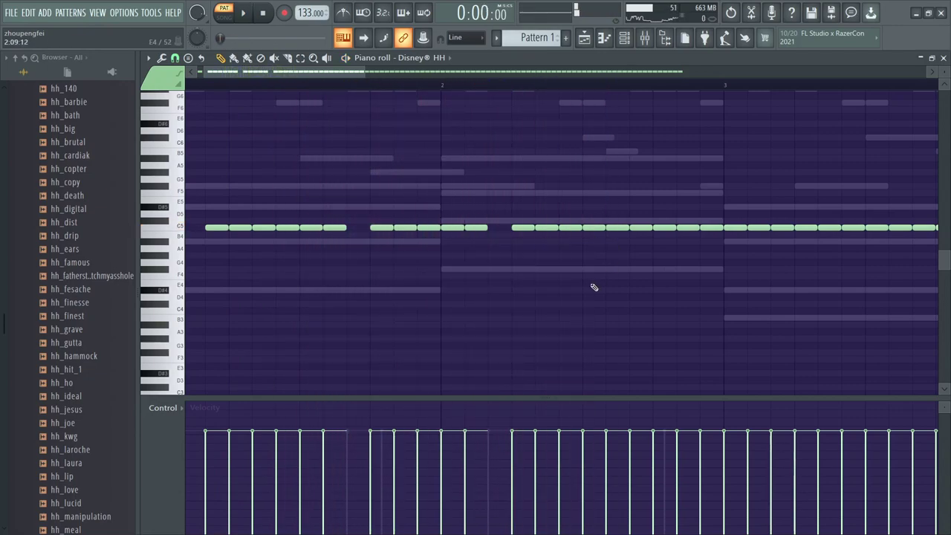
key("space")
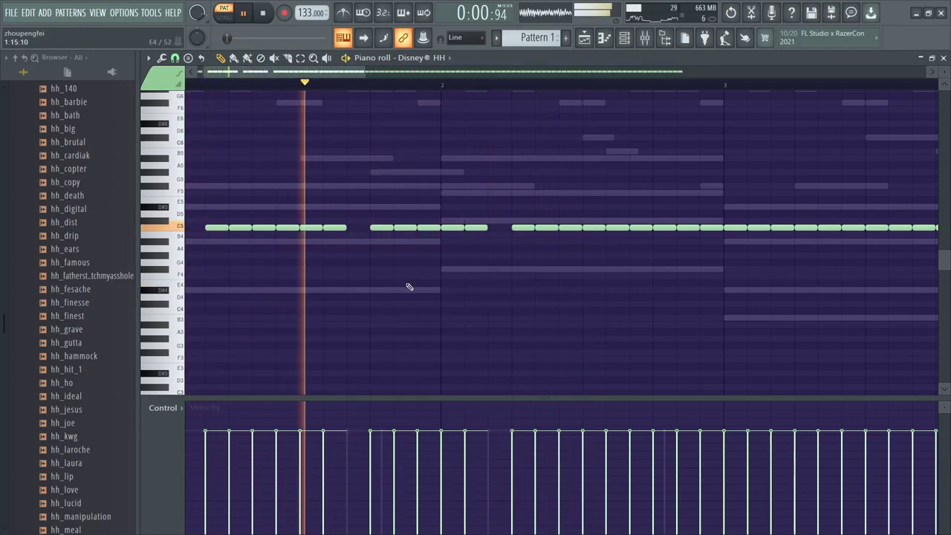
scroll(800, 290, "down", 1, "ctrl")
scroll(800, 290, "down", 2, "ctrl")
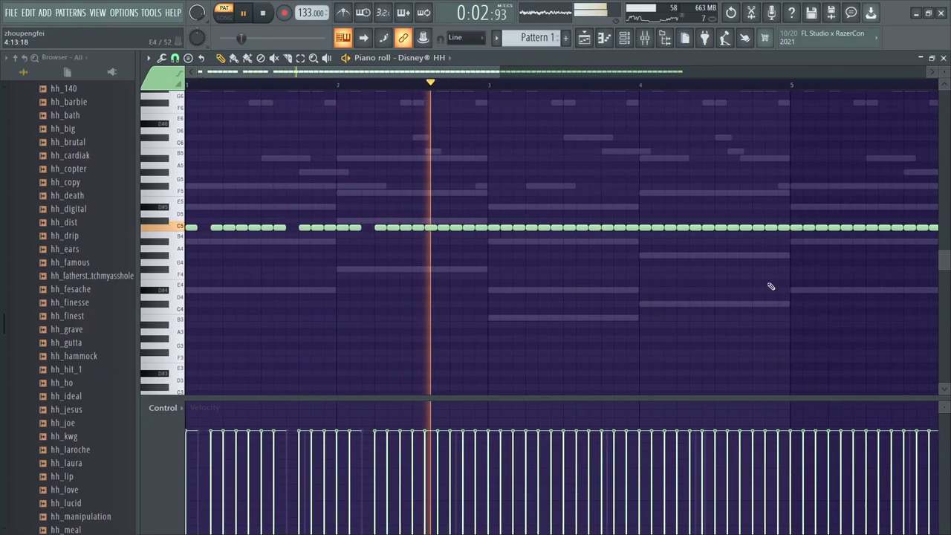
key("space")
Delete every C5 hi-hat note from bar 3 onward and play back the first two bars.
scroll(793, 290, "down", 3, "ctrl")
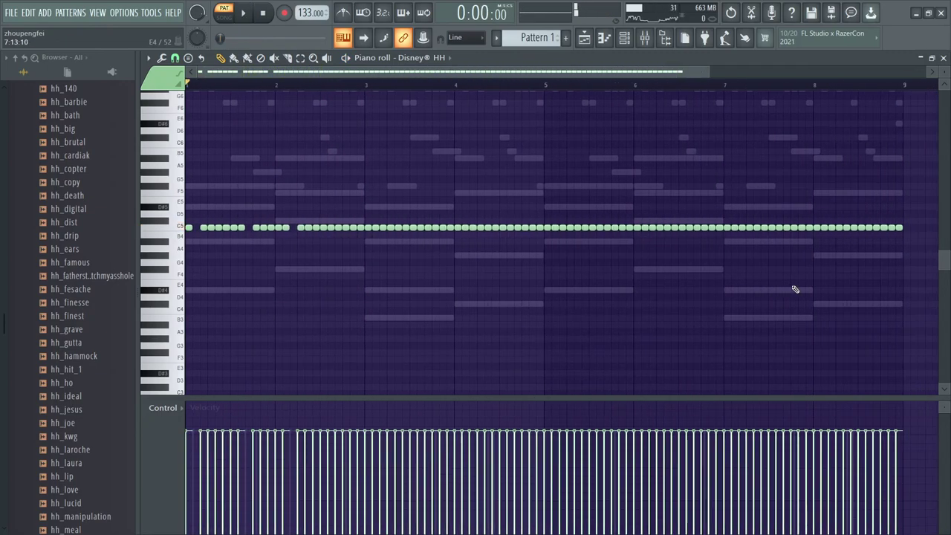
left_click_drag(851, 214, 344, 260)
key("Delete")
key("space")
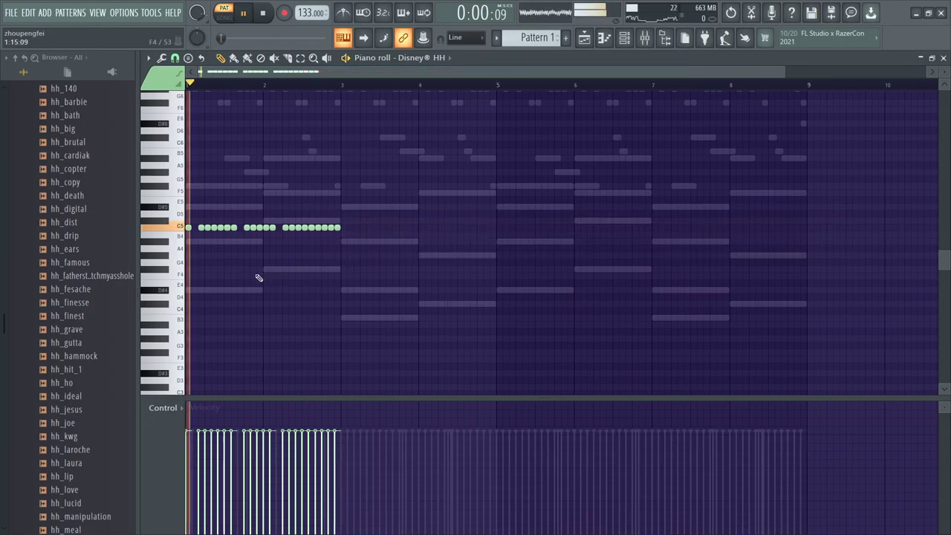
scroll(548, 240, "up", 4, "ctrl")
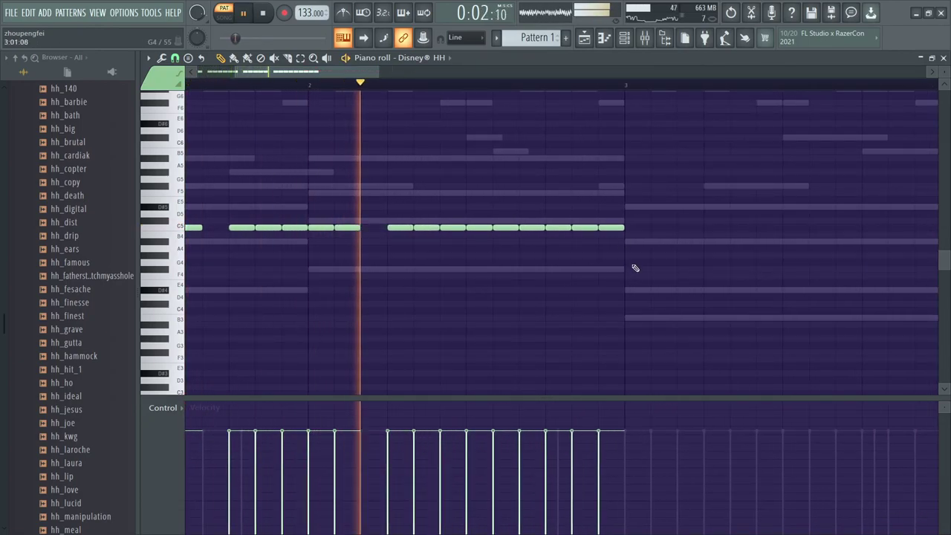
Fill bars 3 and 4 with 1/3-beat C5 notes, leaving out bar 3's second note and bar 4's second to fourth notes.
key("ctrl+z")
key("space")
left_click(447, 247)
left_click_drag(447, 247, 462, 228)
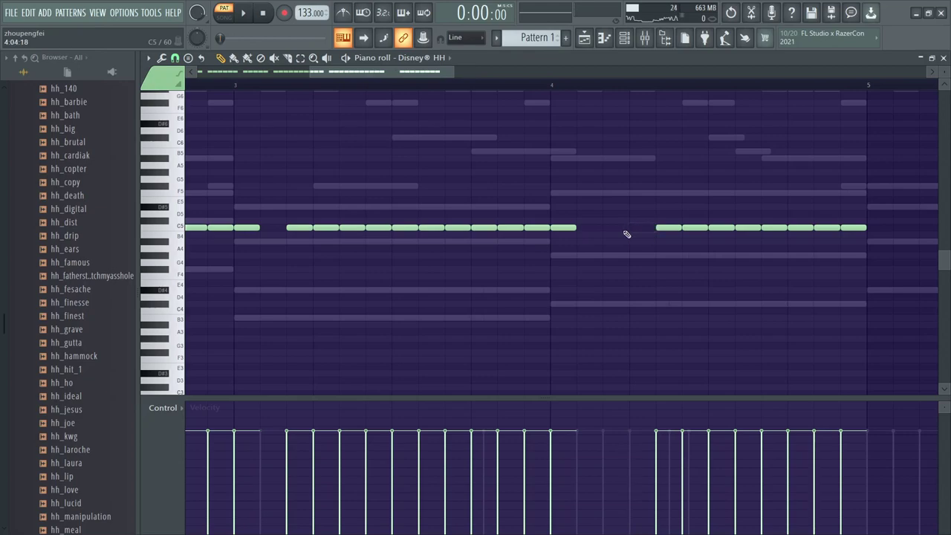
Add a C5 hi-hat note on the third 1/3-beat slot of bar 4 while keeping the sixth note.
left_click(691, 286)
right_click(706, 284)
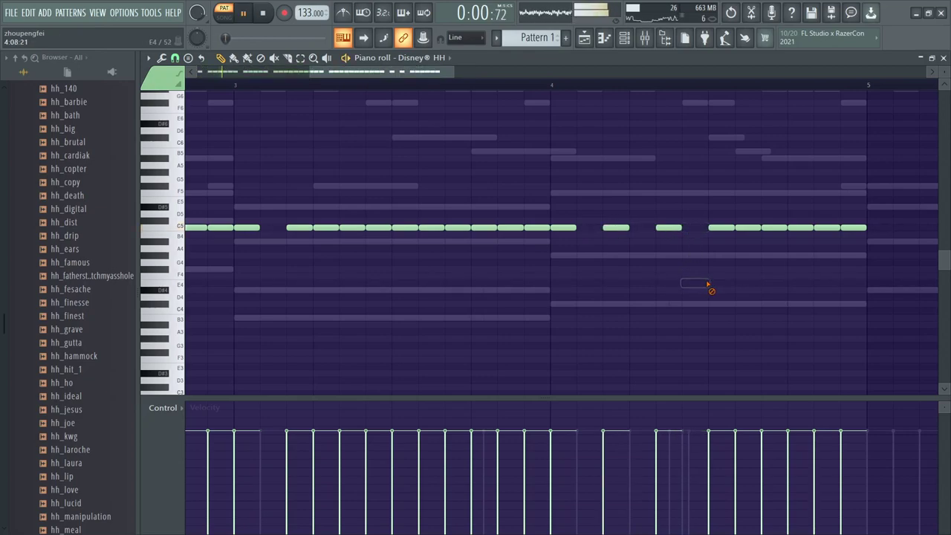
left_click_drag(701, 256, 686, 227)
left_click(694, 276)
right_click(698, 280)
left_click_drag(689, 332, 684, 321)
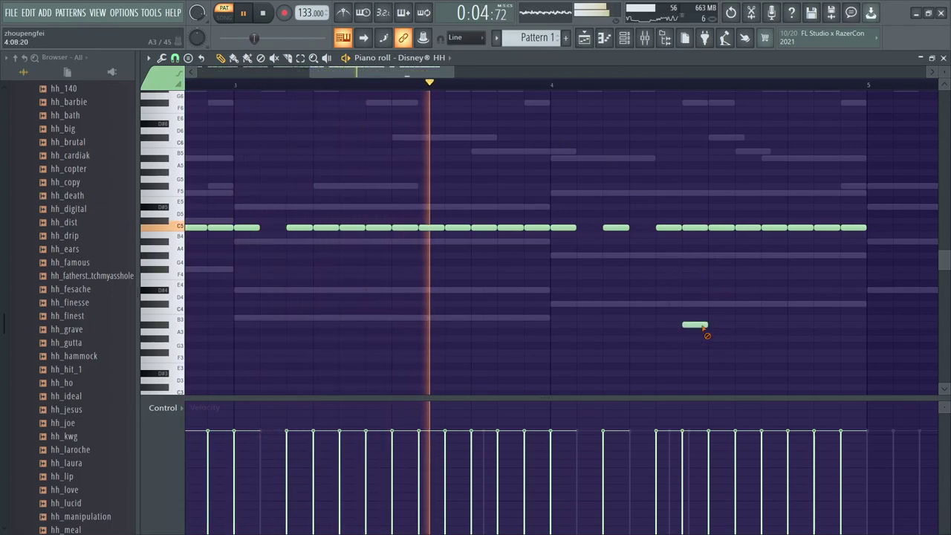
right_click(703, 332)
left_click(605, 331)
right_click(605, 331)
key("space")
Place D#4 hi-hat notes on the fourth, sixth and eighth 1/3-beat slots of bar 1 and listen back.
left_click_drag(384, 72, 17, 170)
left_click(292, 282)
right_click(293, 283)
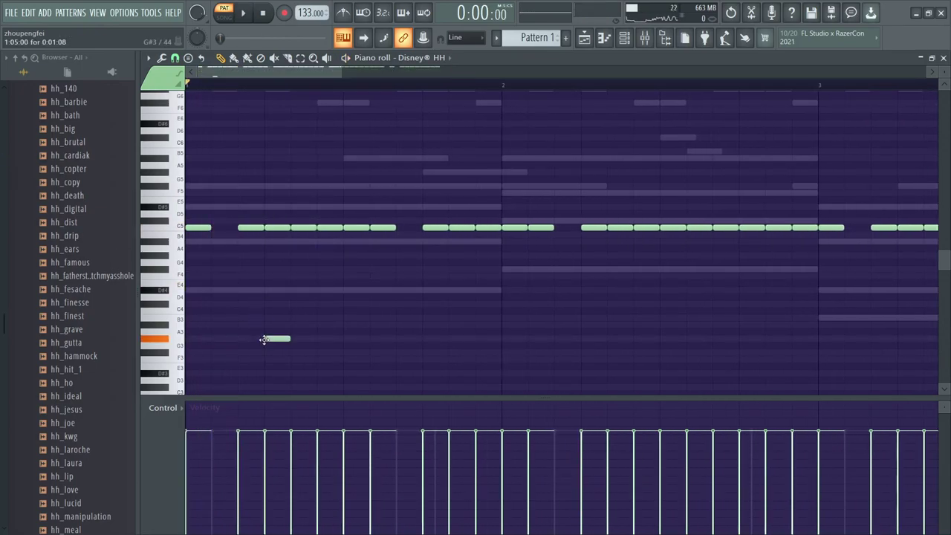
left_click(320, 291)
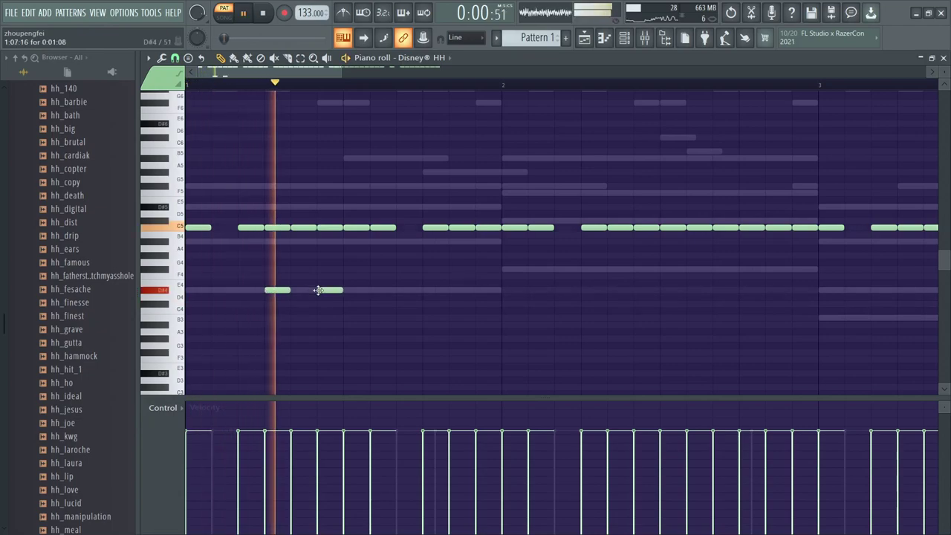
left_click(372, 291)
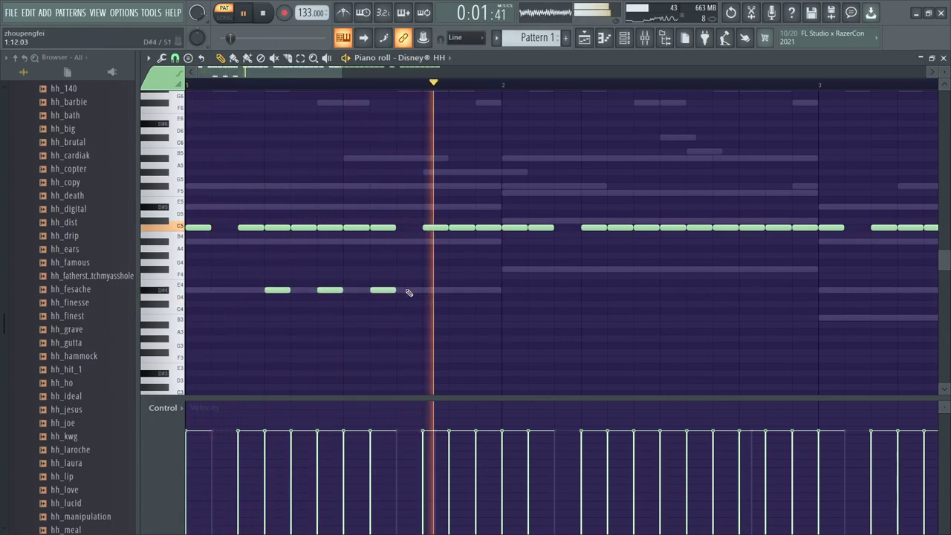
left_click(451, 310)
right_click(452, 310)
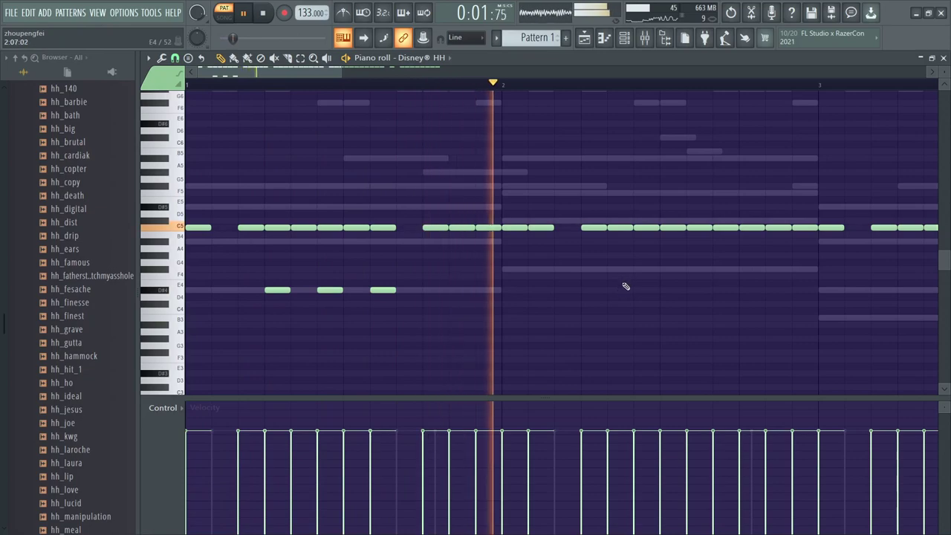
key("space")
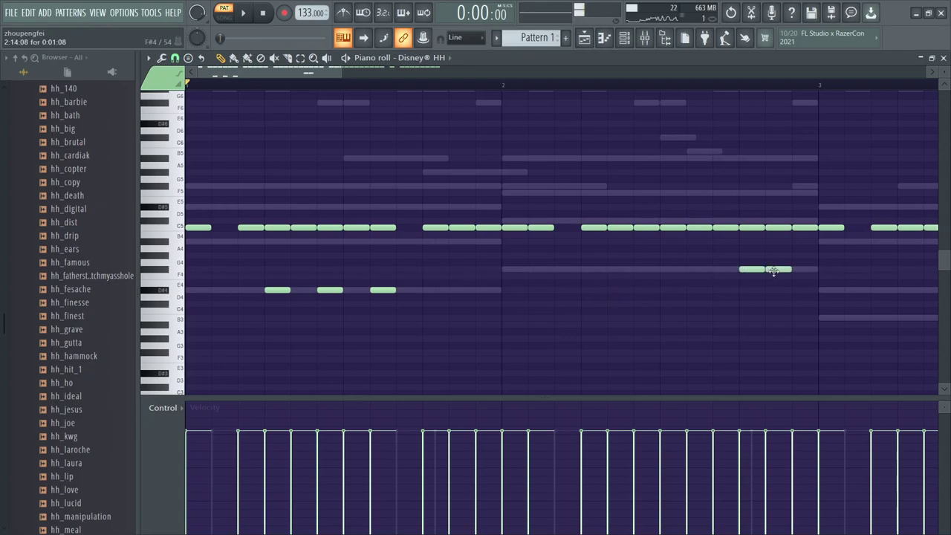
Remove the trial F#4 notes from bar 2 and place D#4 notes on its fourth and fifth 1/3-beat slots.
key("space")
right_click(780, 269)
key("space")
left_click(624, 294)
key("space")
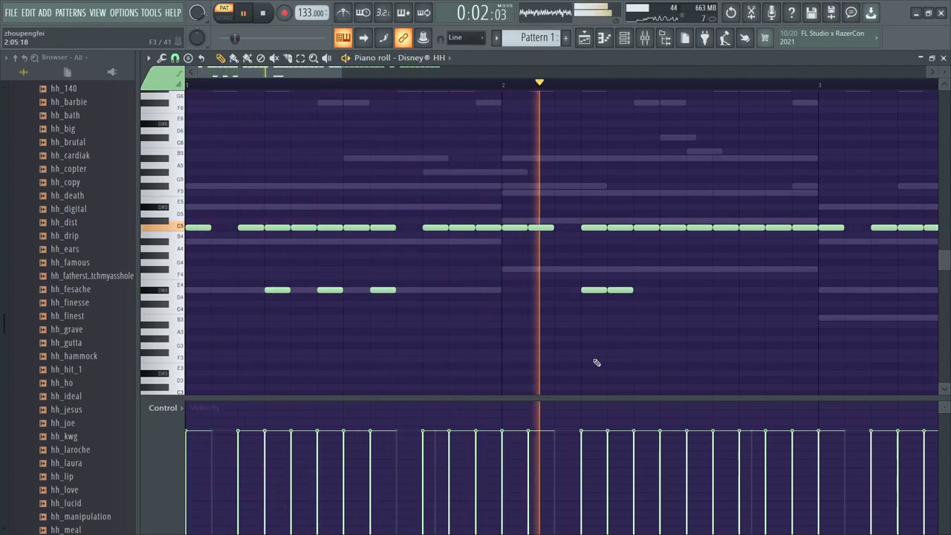
left_click(427, 353)
right_click(433, 353)
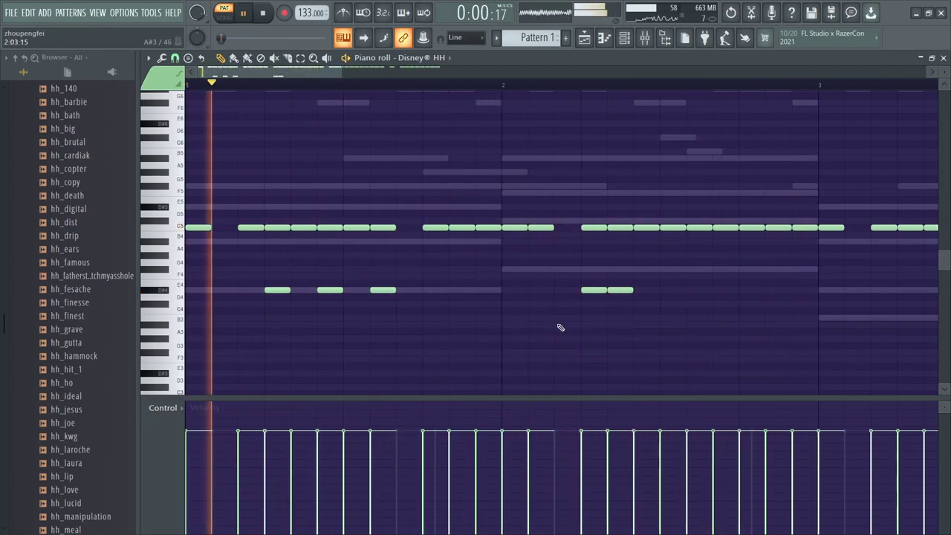
In bar 3, place B3 notes on the fourth and sixth 1/3-beat slots and a C#4 note on the eighth.
scroll(741, 297, "down", 1, "ctrl")
scroll(773, 356, "down", 1)
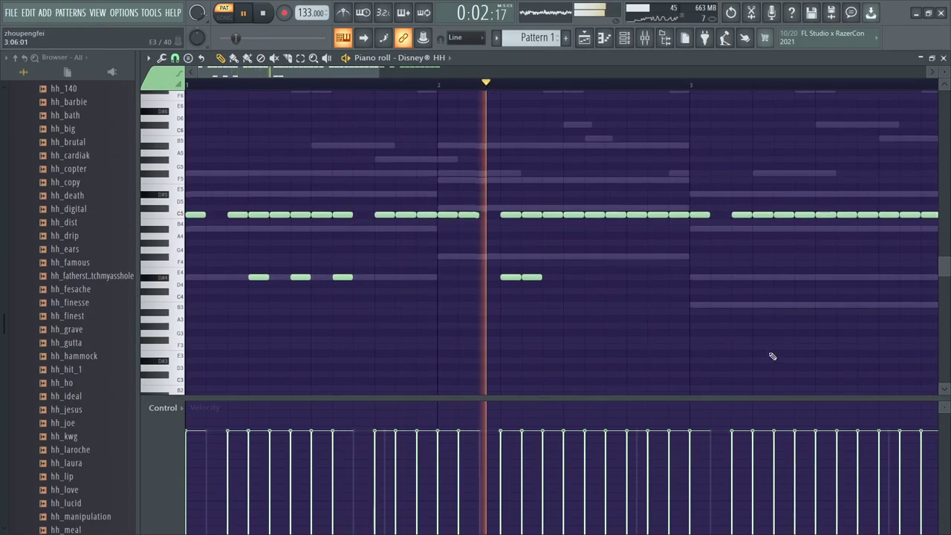
scroll(775, 351, "right", 3)
key("space")
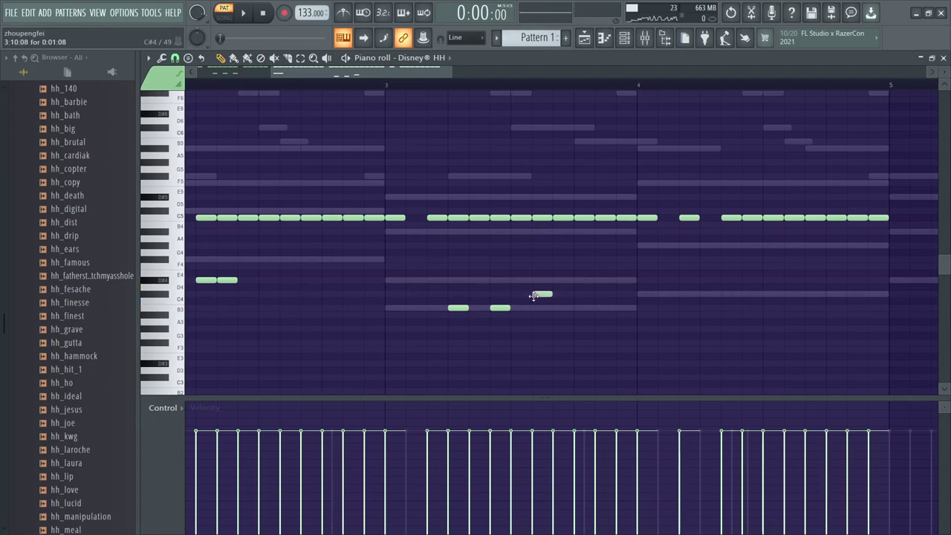
key("space")
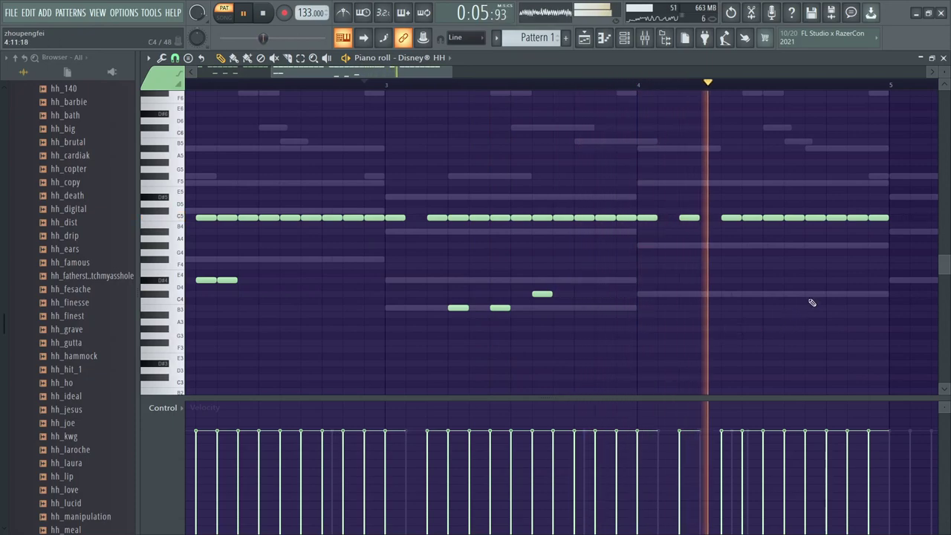
Place three consecutive G#4 notes on the last three 1/3-beat slots of bar 4 and play them back.
key("space")
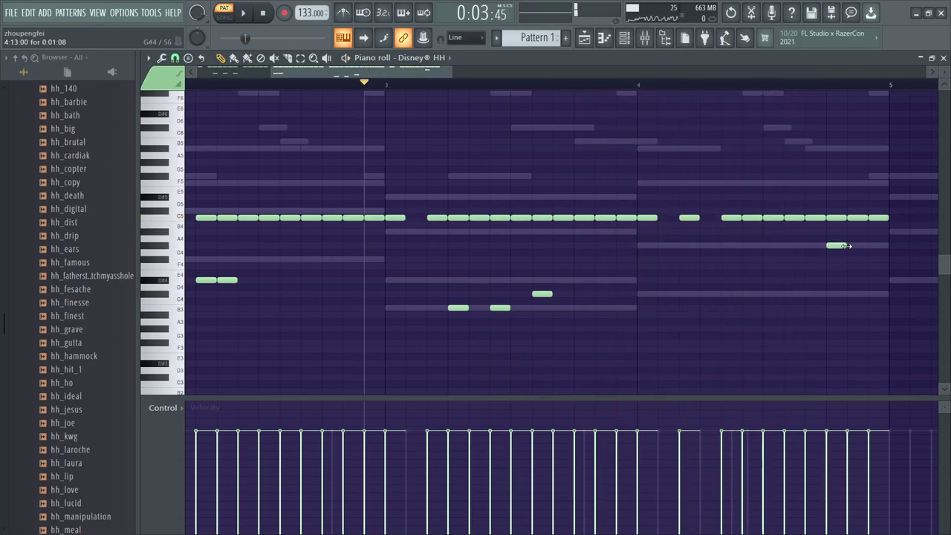
key("space")
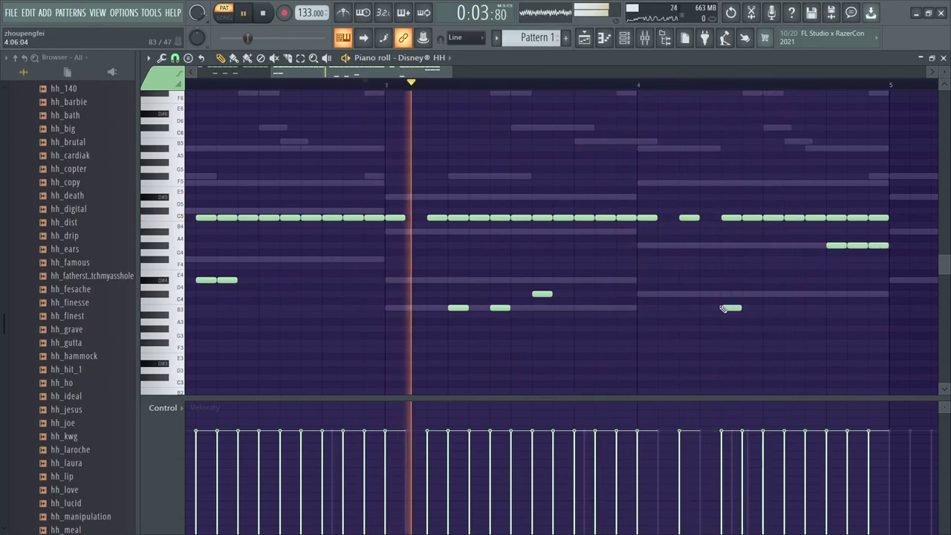
scroll(522, 342, "down", 3)
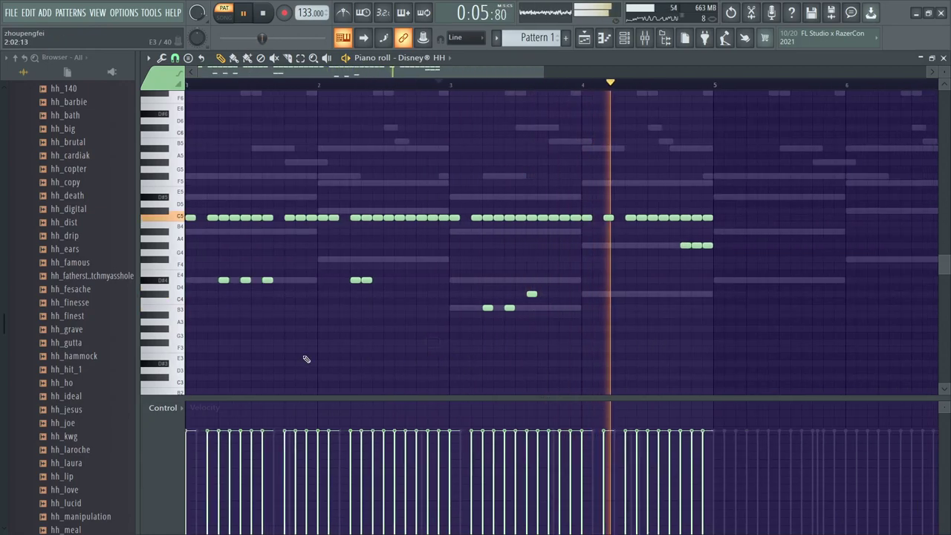
Set the piano roll snap to 1/3 step and stop playback.
scroll(230, 327, "up", 3)
left_click(182, 57)
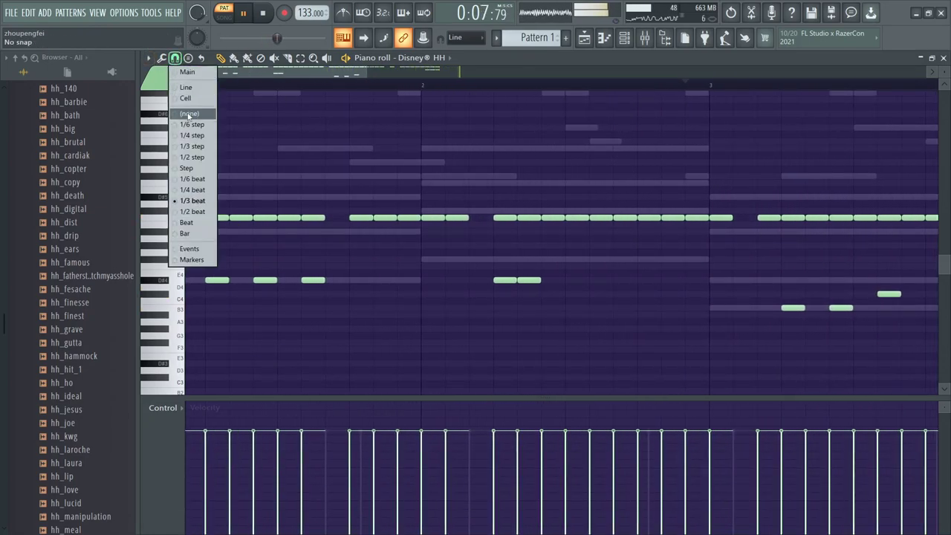
left_click(194, 148)
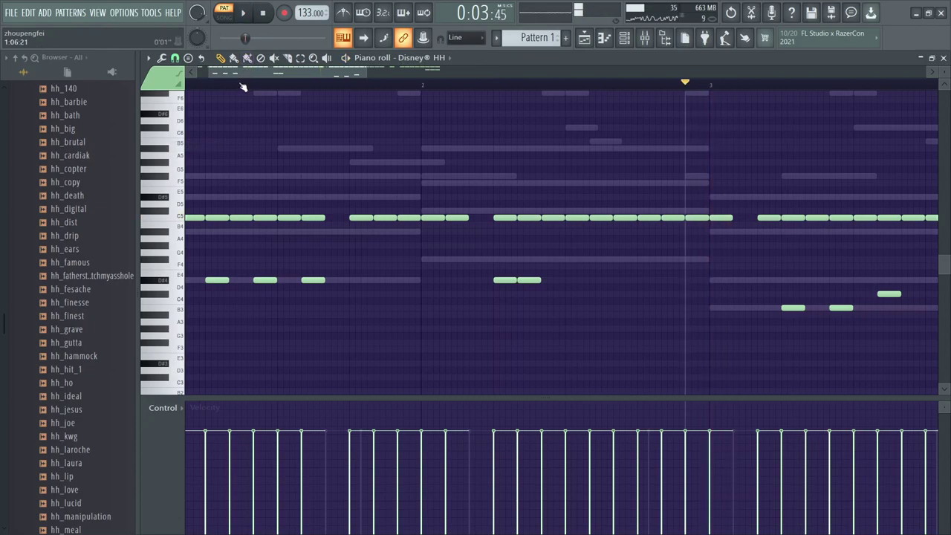
key("space")
Replace the fifth C5 note of bar 1 with a roll of four 1/3-step notes and play it back.
scroll(246, 255, "up", 2)
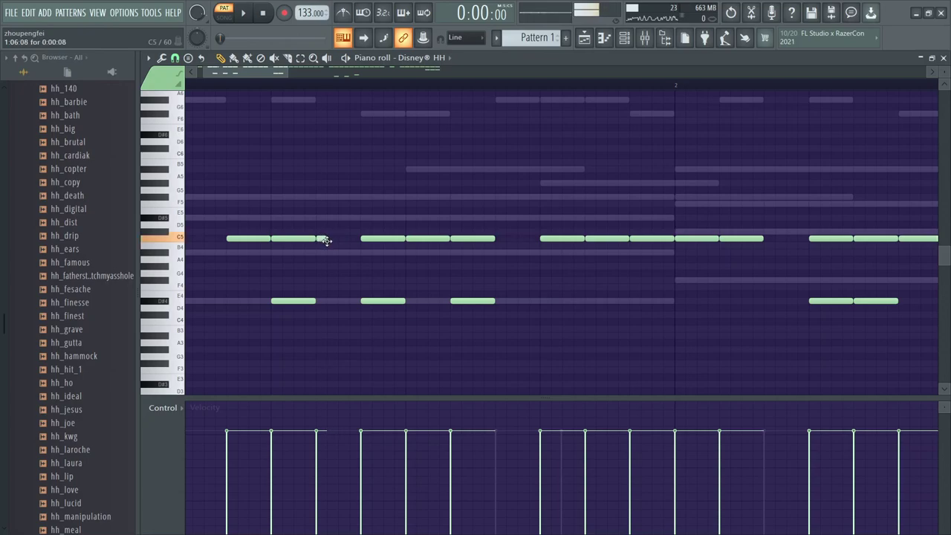
left_click(343, 238)
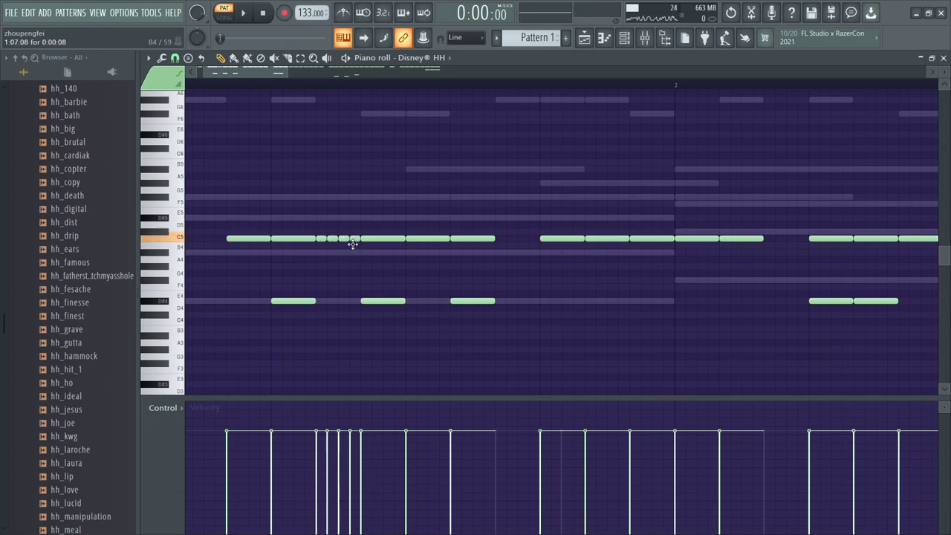
key("space")
key("space")
left_click(602, 322)
key("space")
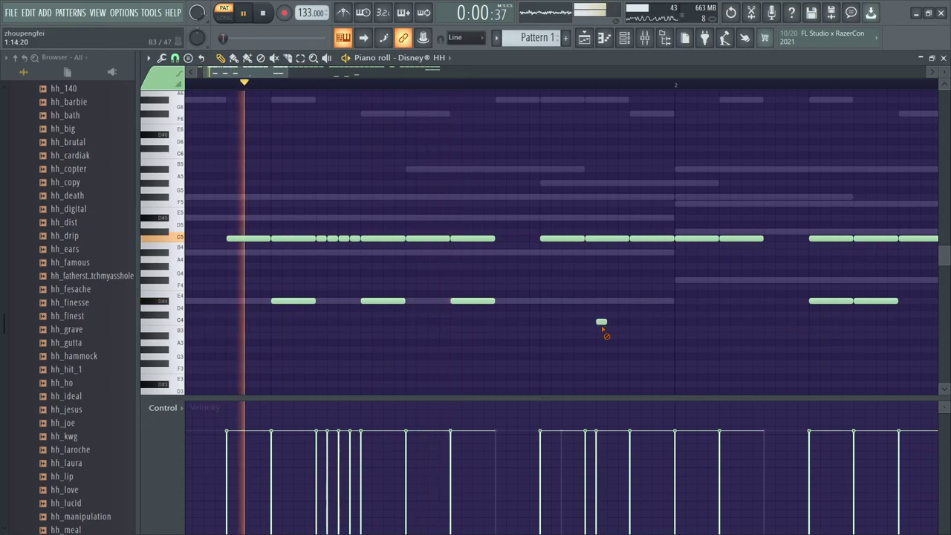
right_click(602, 321)
key("space")
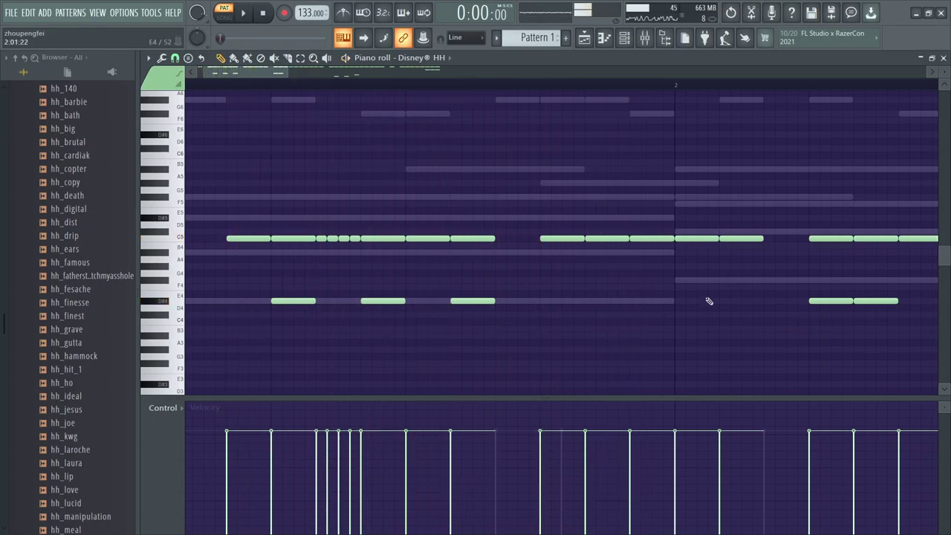
Add three 1/3-step D#5 notes at the start of bar 2 and a short E5 note above its second C5 note.
left_click(689, 239)
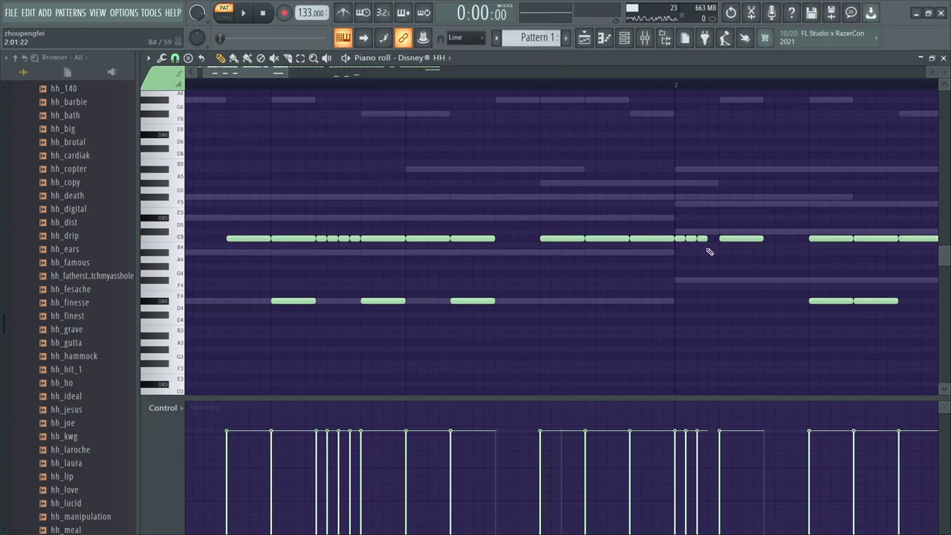
key("shift+Up")
key("shift+Up")
key("shift+Up")
left_click(720, 213)
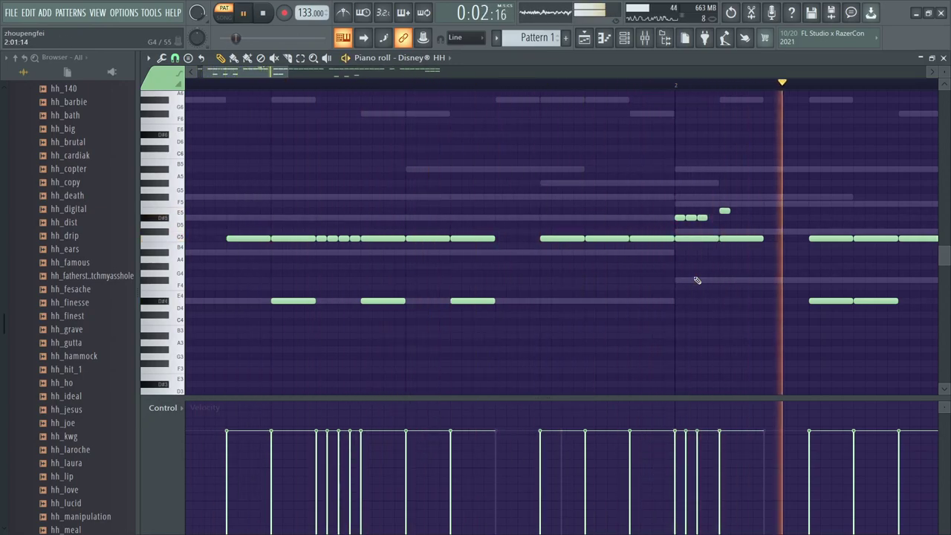
scroll(691, 267, "down", 2)
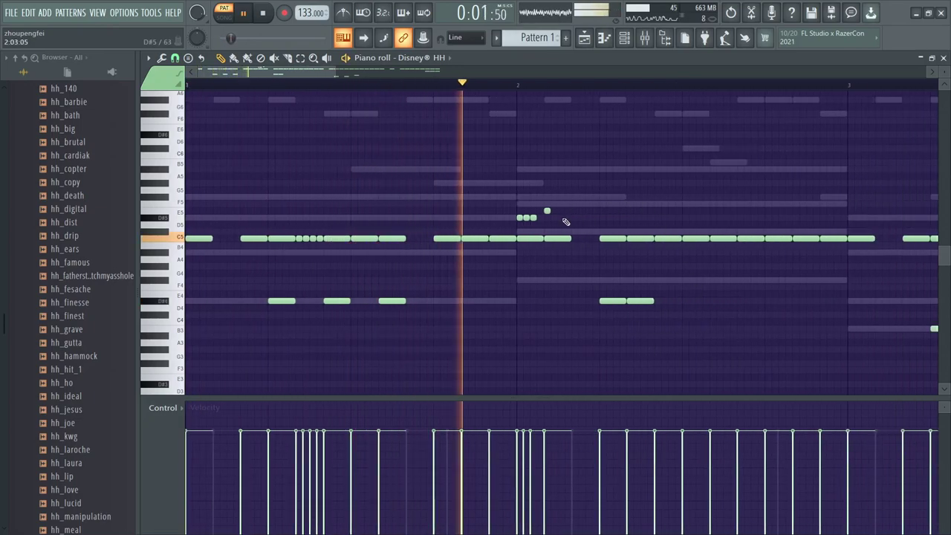
Move the four short notes above the start of bar 2 down to A#4 and play the pattern.
key("space")
left_click_drag(575, 210, 484, 237)
key("Down")
key("Down")
key("Down")
key("Down")
key("Down")
key("space")
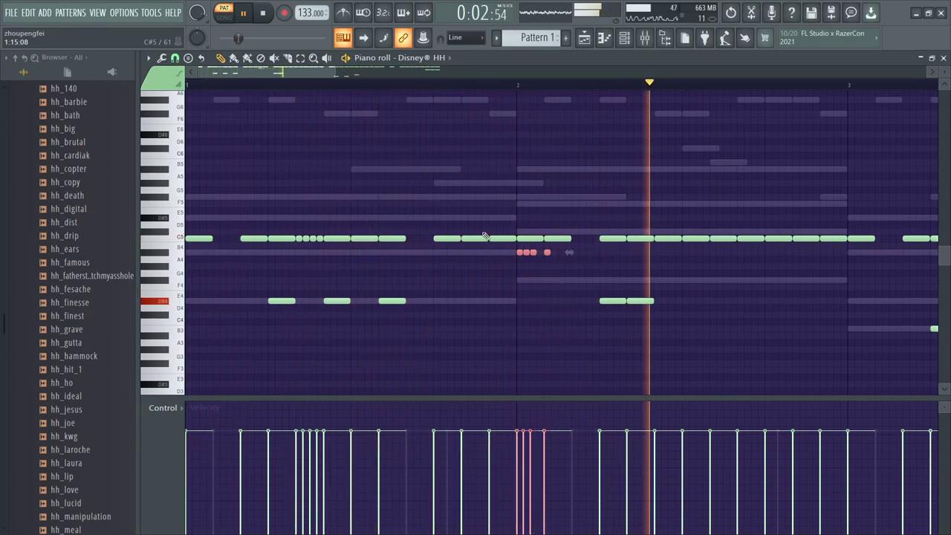
Deselect the four short notes at the start of bar 2 and play the pattern.
left_click(512, 348)
left_click(512, 349)
right_click(514, 349)
key("space")
key("space")
scroll(467, 319, "down", 3)
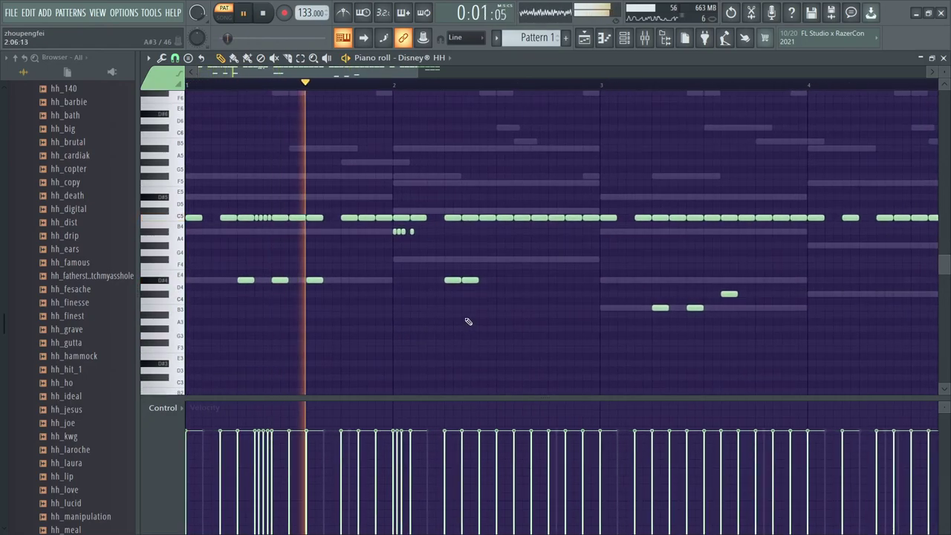
scroll(468, 321, "up", 2)
key("space")
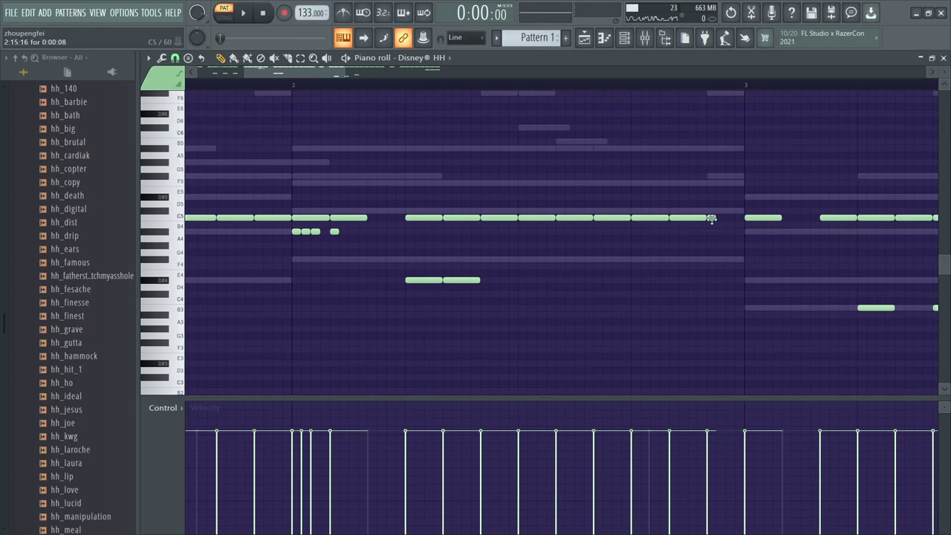
Replace the last C5 note of bar 2 with a C#5 roll of two 1/3-step and four 1/6-step notes, setting snap to 1/6 step.
left_click_drag(710, 243, 723, 214)
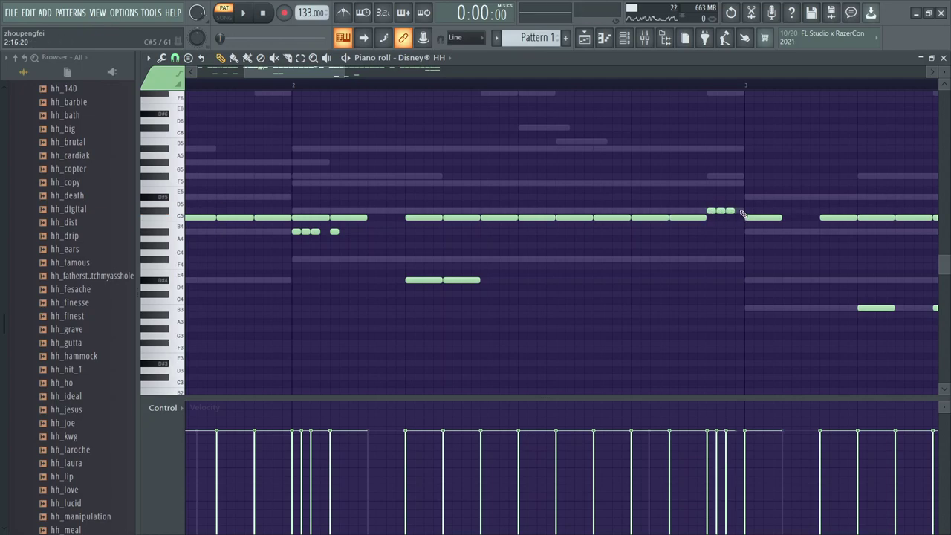
scroll(749, 213, "up", 3)
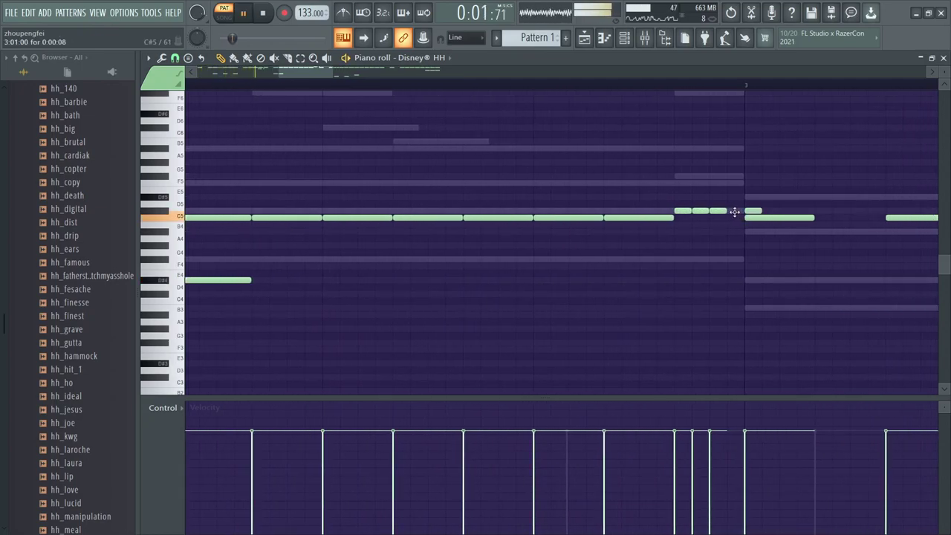
left_click(175, 58)
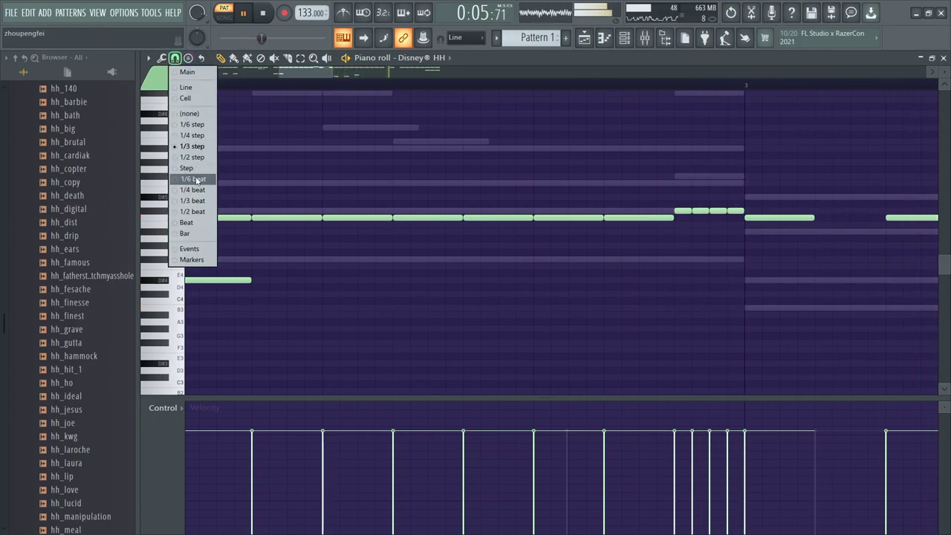
left_click(191, 124)
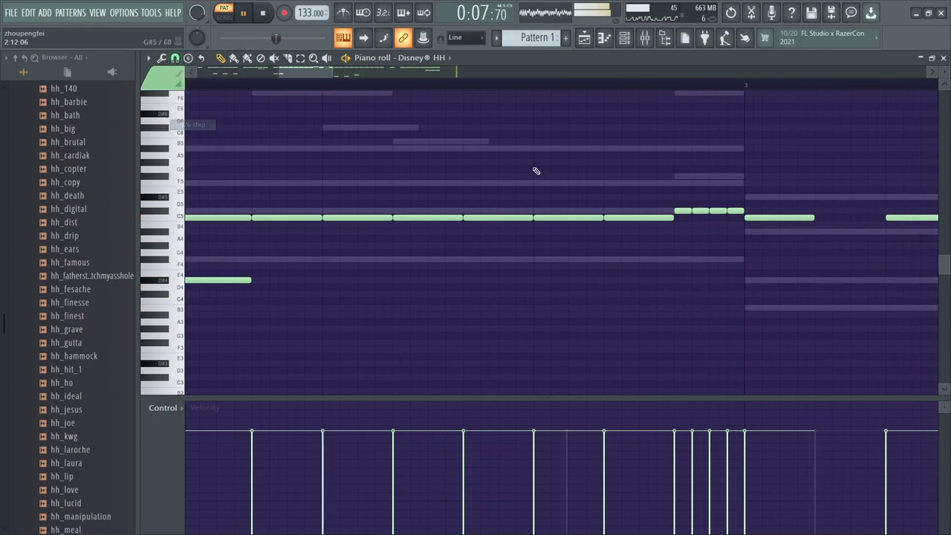
scroll(743, 211, "up", 2, "ctrl")
key("space")
right_click(738, 211)
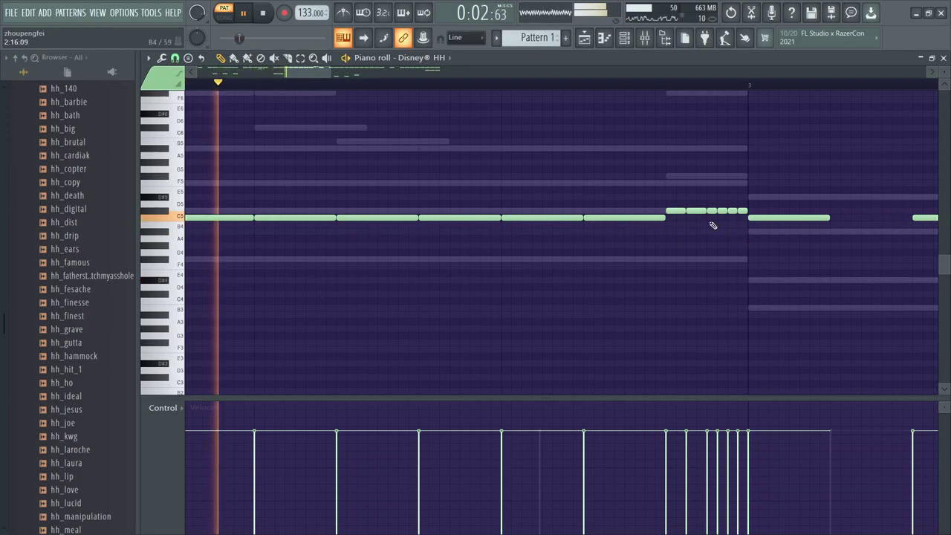
key("space")
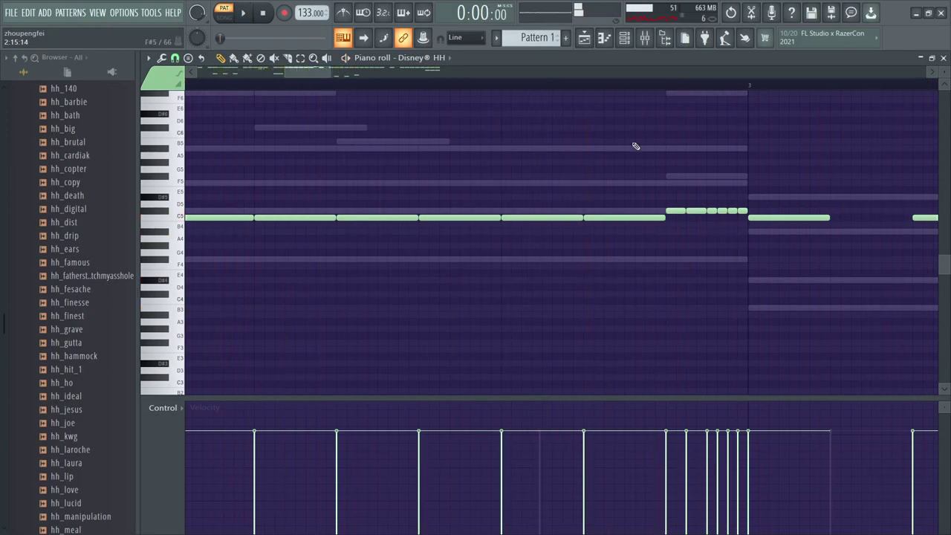
Move the four 1/6-step notes at the end of bar 2 to A#4 and play back from the start of that roll.
left_click_drag(757, 214, 706, 201)
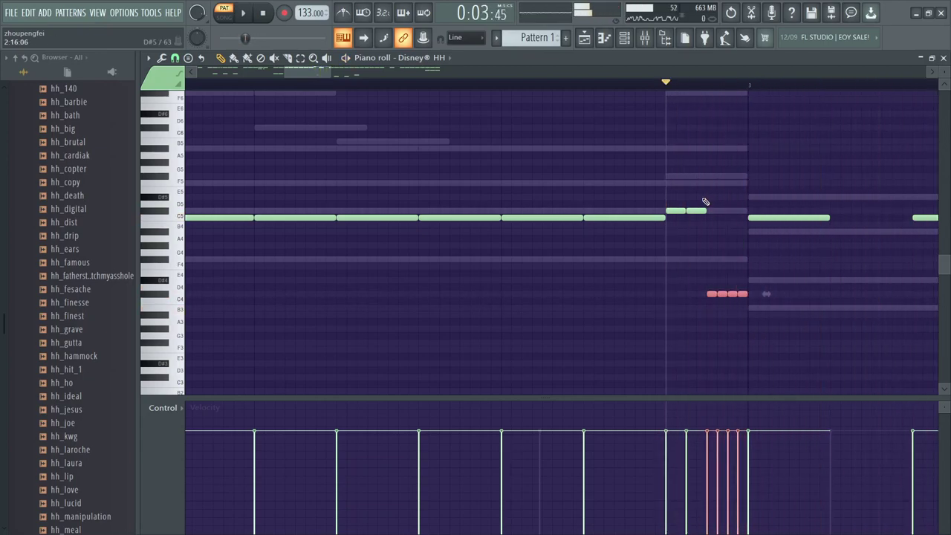
key("Up")
key("Up")
key("Up")
key("Up")
key("Up")
key("Up")
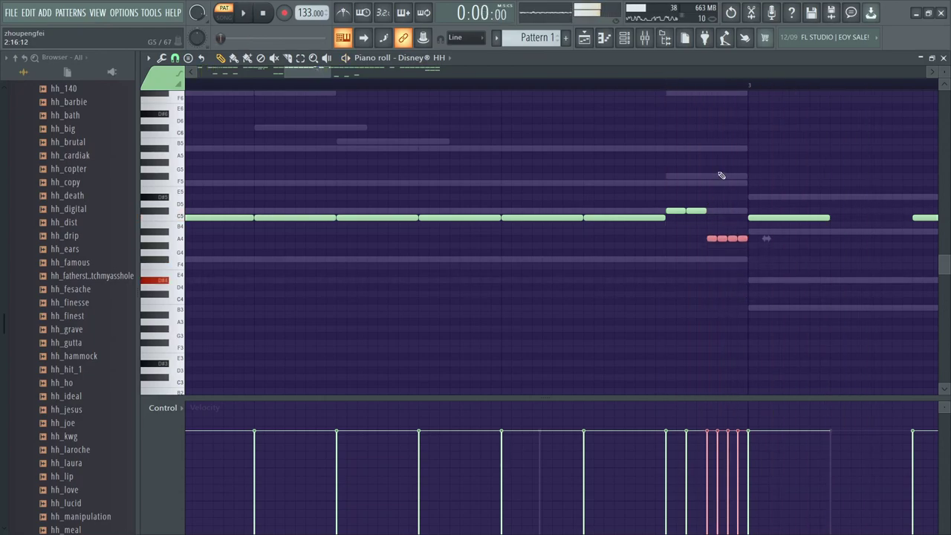
left_click(664, 82)
key("space")
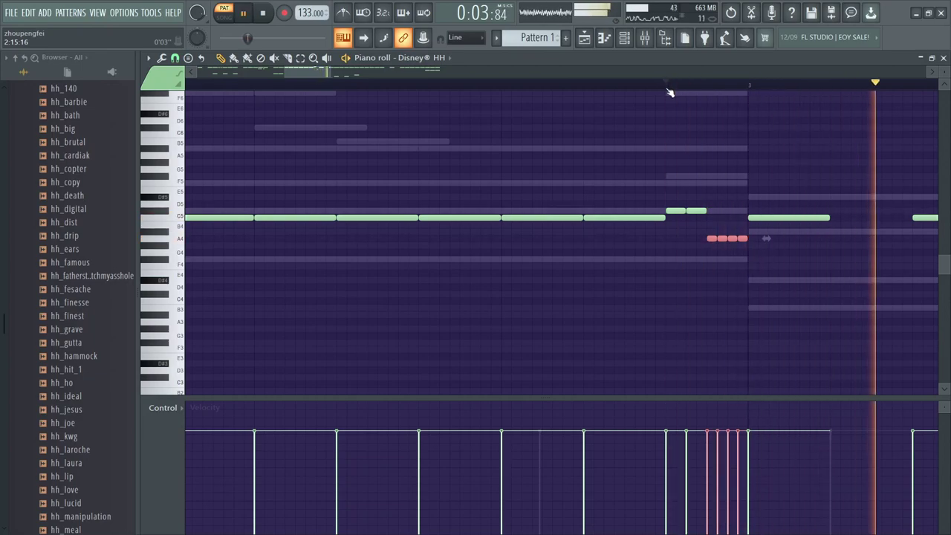
key("space")
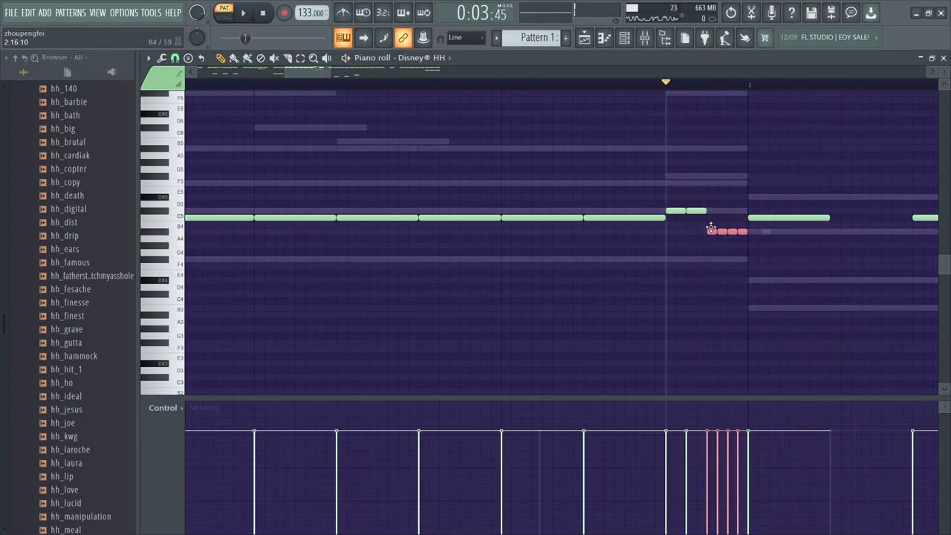
left_click(630, 266)
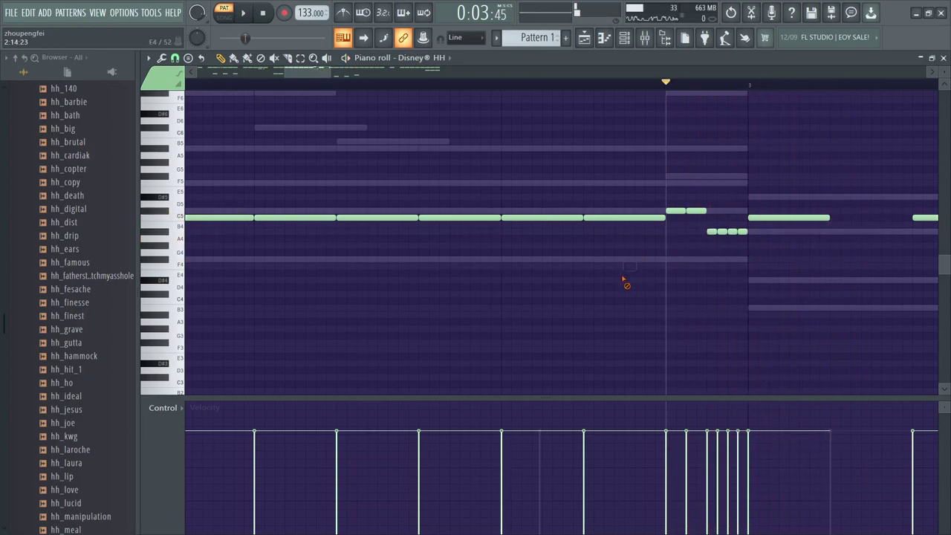
Try splitting the C5 note on the ninth triplet slot of bar 2 into two equal halves and play it back.
scroll(571, 272, "down", 4)
left_click_drag(519, 84, 496, 84)
key("space")
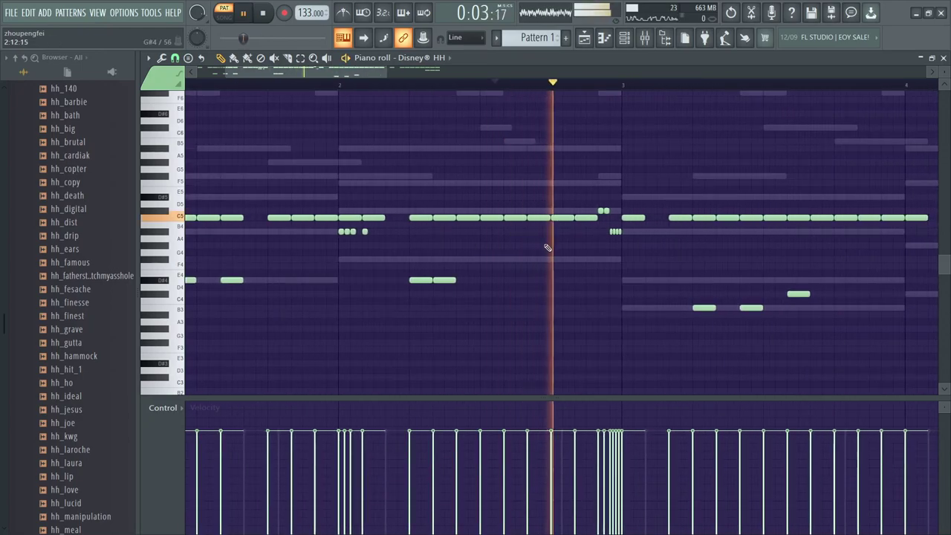
key("space")
scroll(554, 244, "up", 3)
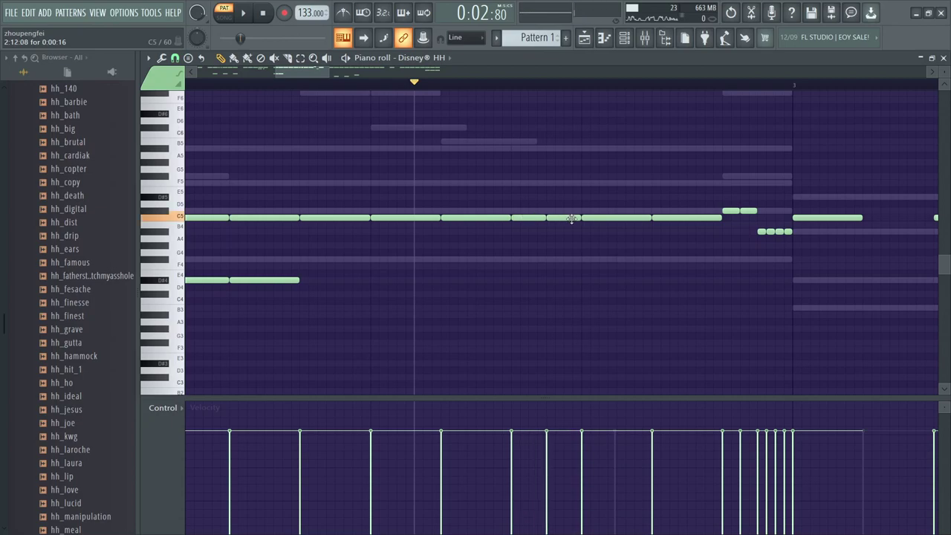
key("space")
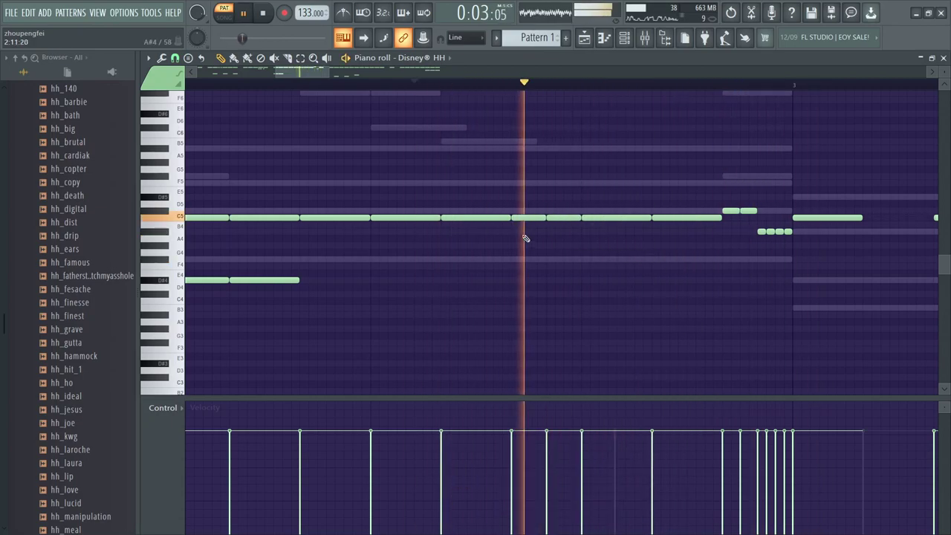
key("space")
Set the piano roll snap to 1/3 step and play the pattern.
left_click(175, 58)
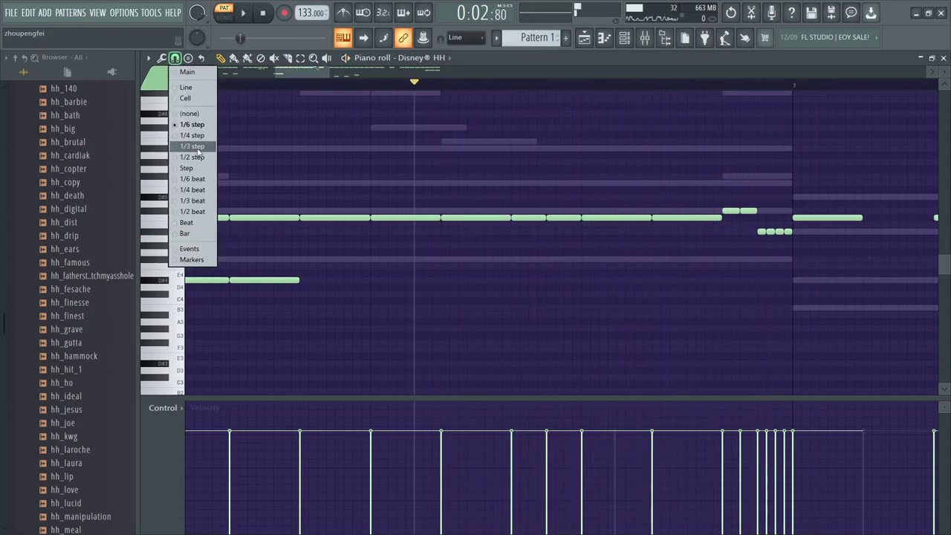
left_click(192, 147)
key("space")
scroll(387, 279, "down", 4)
scroll(370, 238, "up", 3)
left_click(175, 59)
left_click(196, 145)
Restore a full C5 note on bar 2's ninth triplet slot, split the seventh-slot C5 into two halves, and play the pattern.
right_click(541, 218)
key("space")
right_click(522, 217)
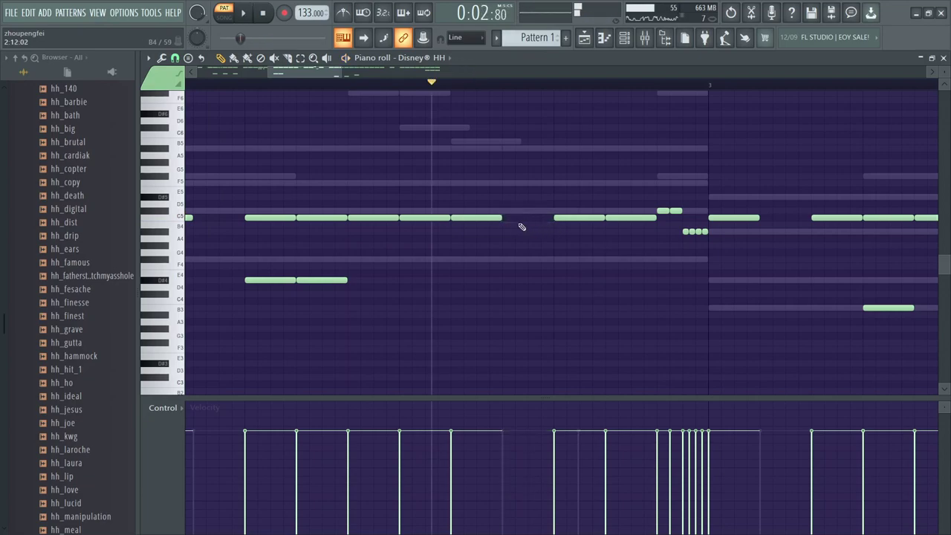
left_click(430, 218)
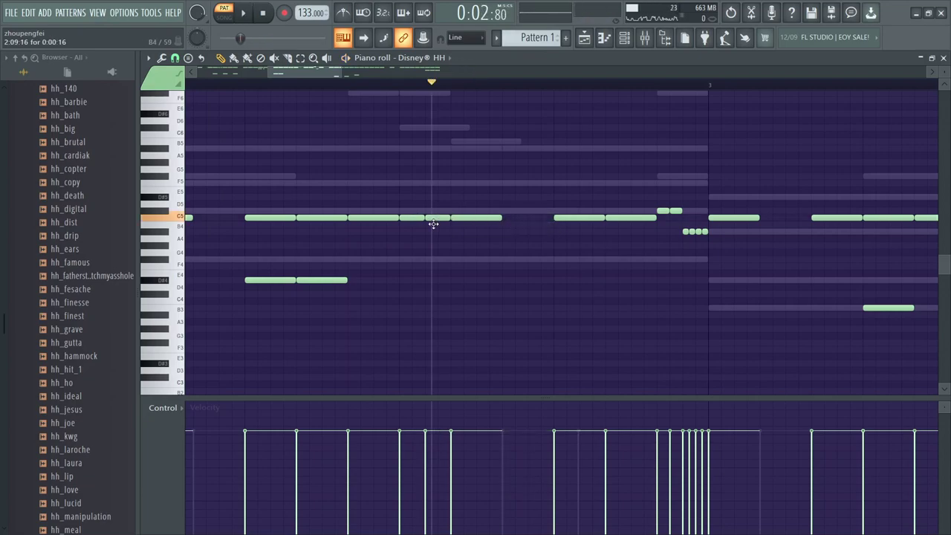
left_click(529, 218)
key("space")
scroll(365, 265, "down", 3)
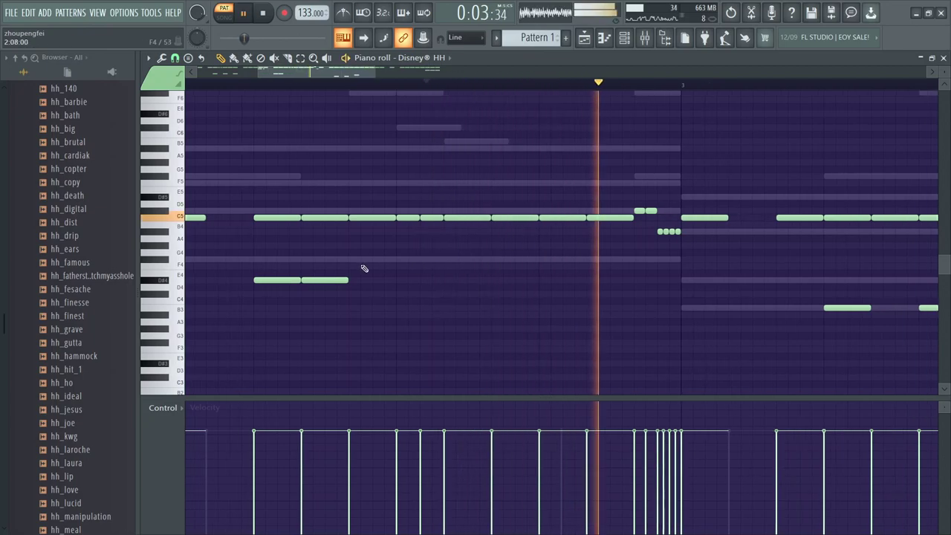
left_click_drag(384, 86, 5, 120)
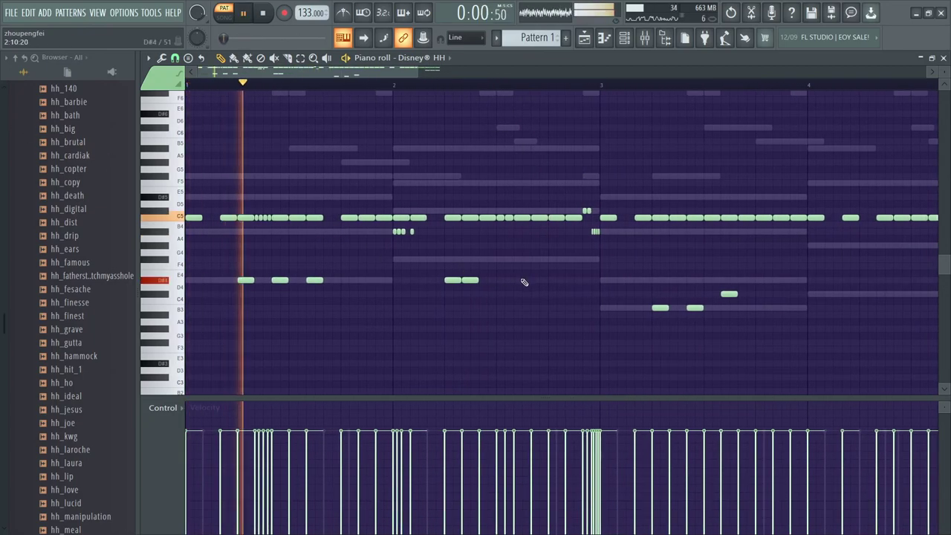
Stop playback and replace the C5 note at the middle of bar 3 with a roll of four 1/3-step notes.
scroll(644, 350, "down", 3)
scroll(654, 344, "up", 2)
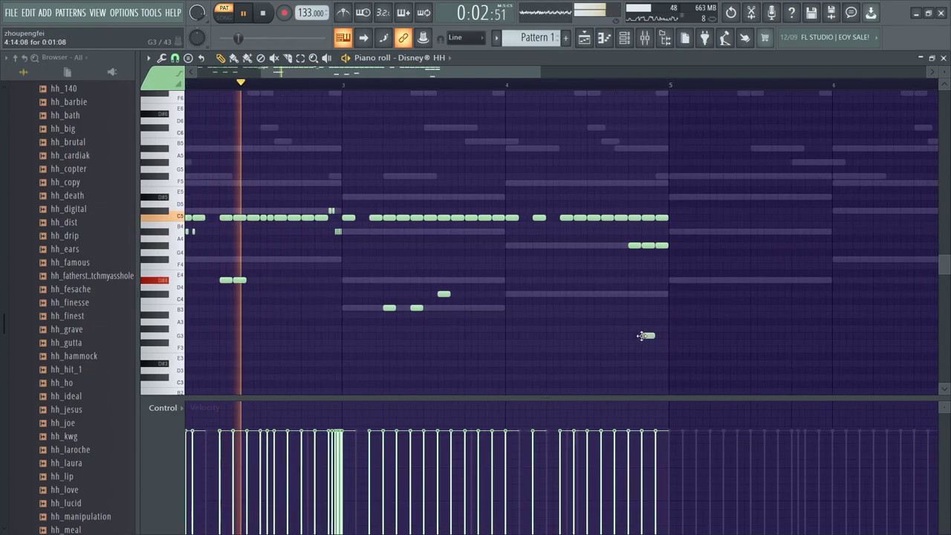
key("space")
scroll(436, 240, "up", 3)
left_click(319, 287)
right_click(319, 286)
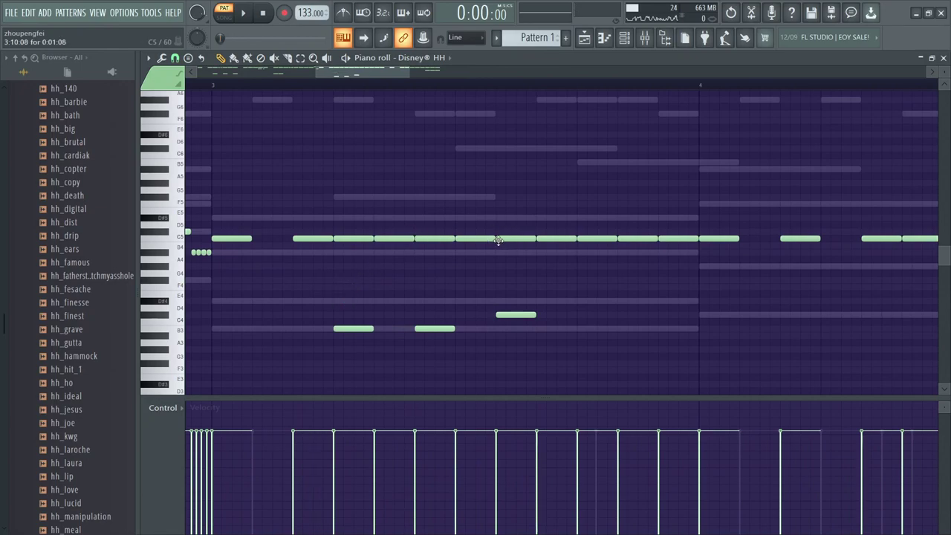
scroll(472, 239, "up", 2)
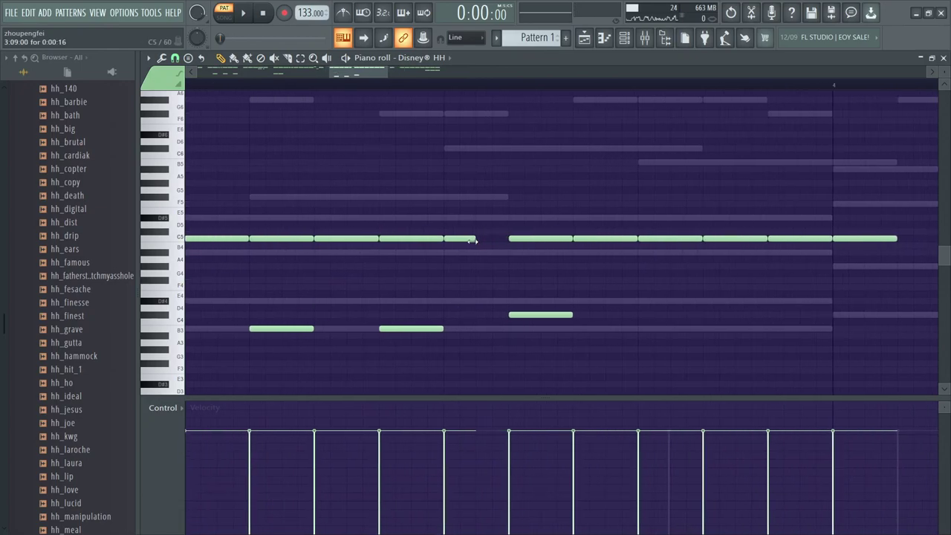
left_click(463, 239)
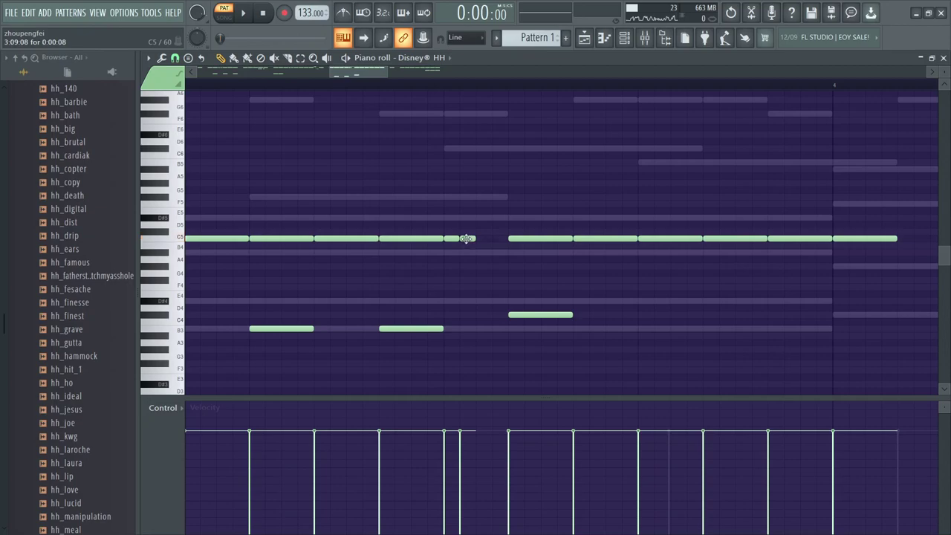
Play back bar 3 from the start of its four-note C5 roll.
key("space")
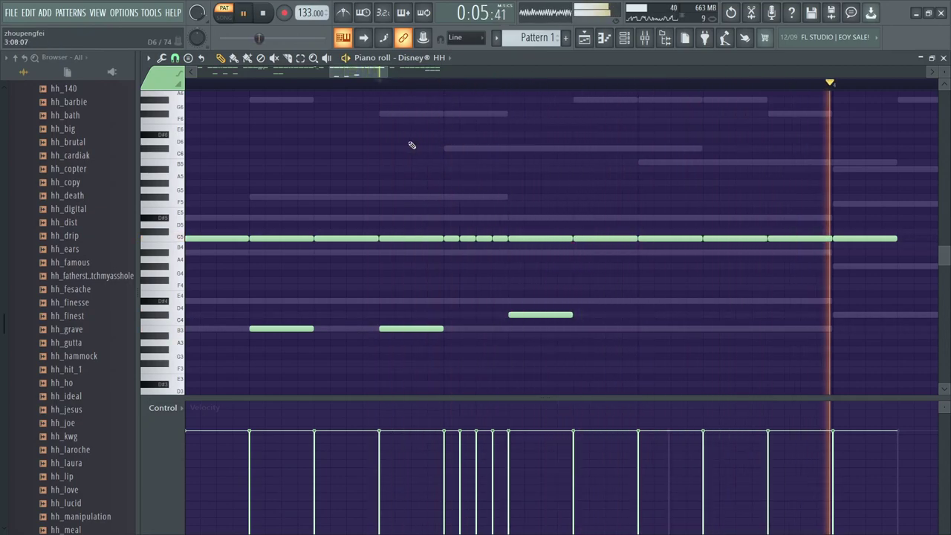
scroll(453, 149, "down", 2)
key("space")
key("space")
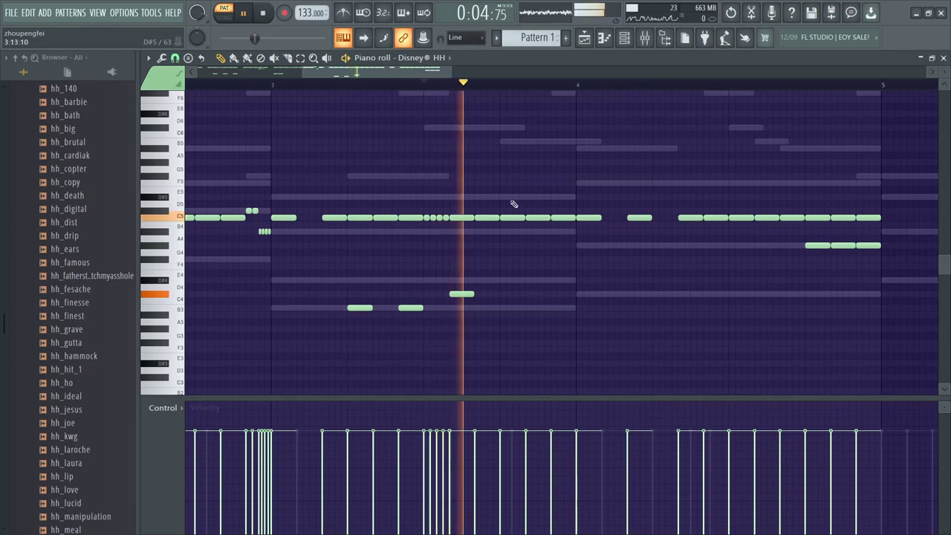
key("space")
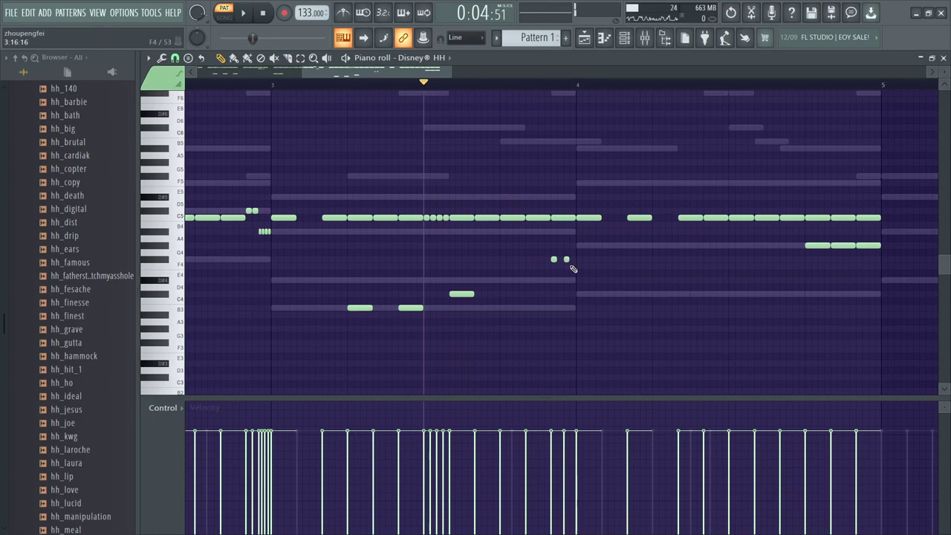
Add three 1/3-step F#4 notes below the last C5 note of bar 3, leaving a gap after the first, and play them.
scroll(573, 269, "up", 2)
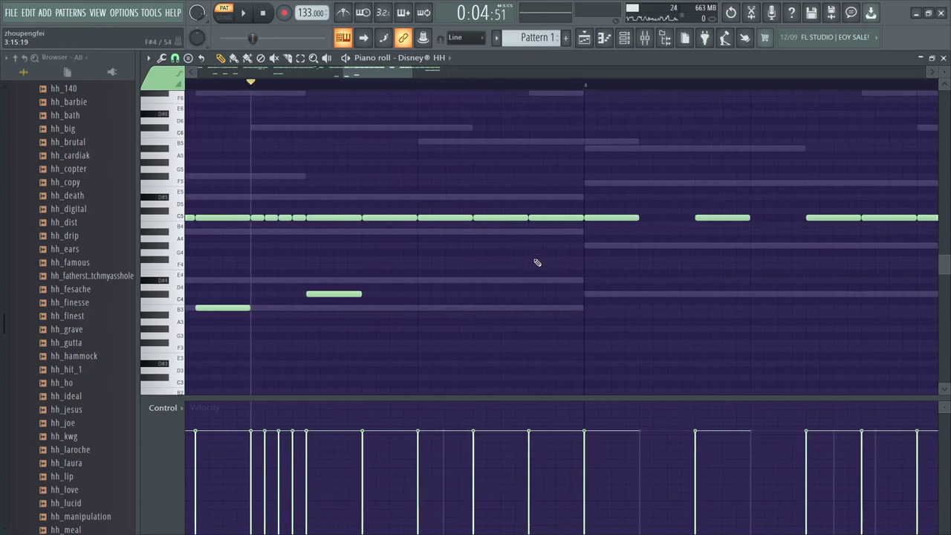
left_click(574, 260)
key("space")
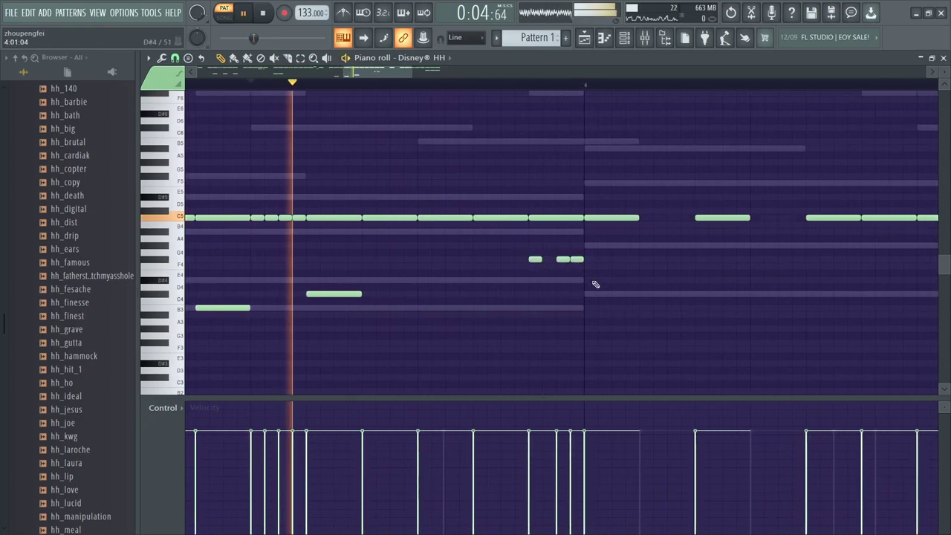
key("space")
key("space")
Remove the last of the three short F#4 notes at the end of bar 3 and play the result.
right_click(577, 259)
right_click(563, 259)
key("space")
left_click(561, 260)
key("space")
left_click(631, 293)
right_click(633, 293)
key("space")
key("space")
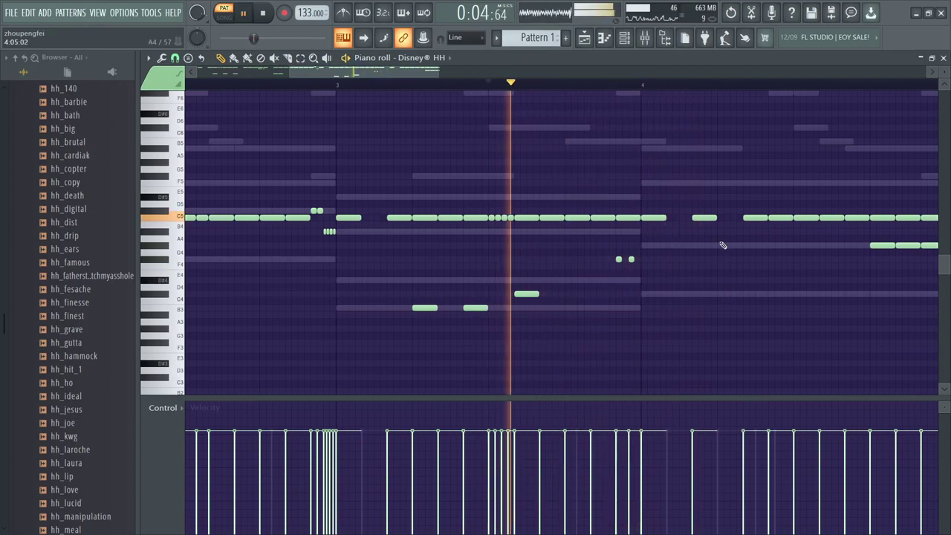
key("space")
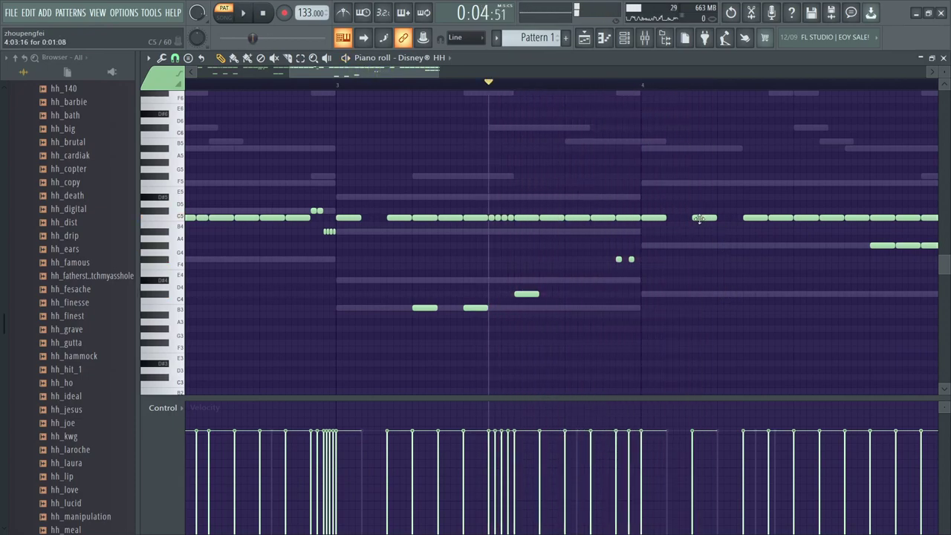
Add a full-length triplet B3 note in the gap after the second C5 note of bar 4.
mouse_move(722, 218)
left_mouse_down()
mouse_move(729, 188)
mouse_move(728, 203)
left_mouse_up()
right_click(728, 201)
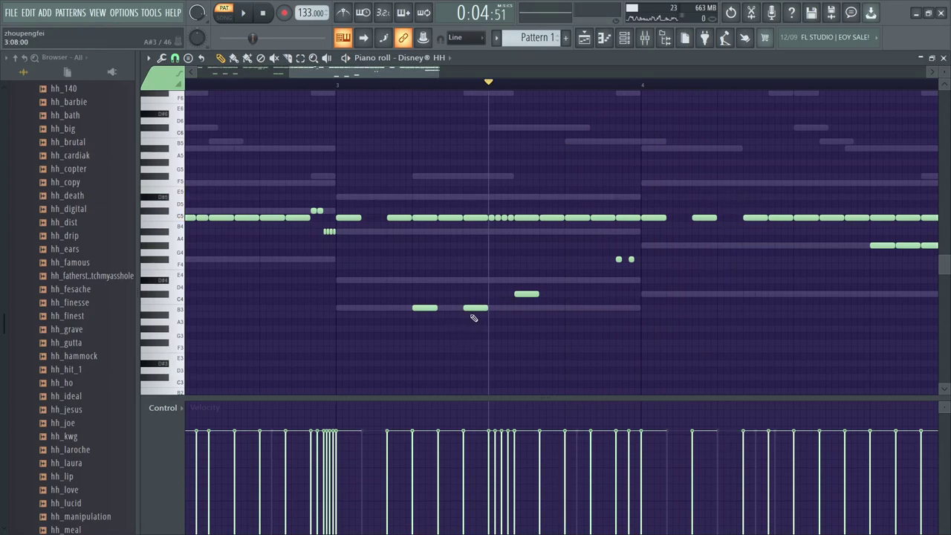
left_click_drag(725, 301, 728, 305)
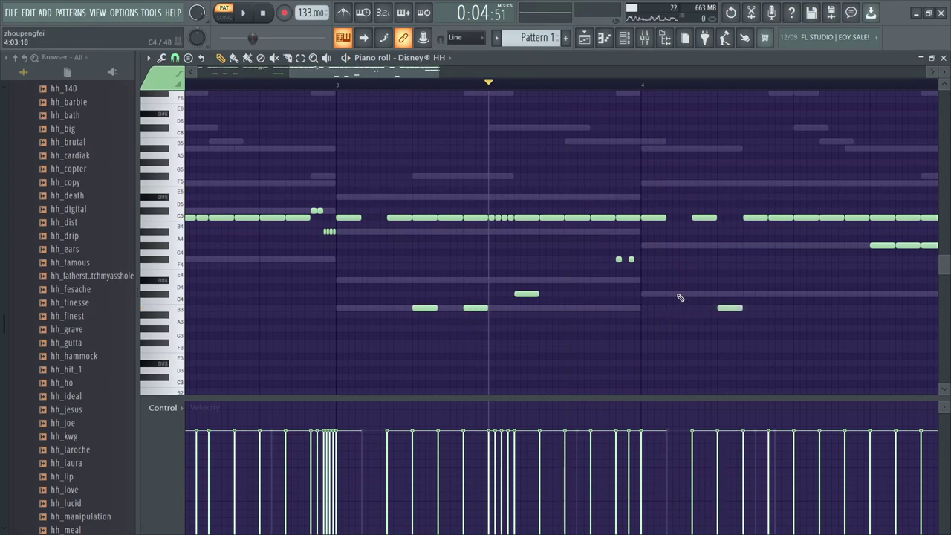
Set the piano roll snap to 1/6 step and shorten the B3 note in bar 4 to that length.
left_click(175, 57)
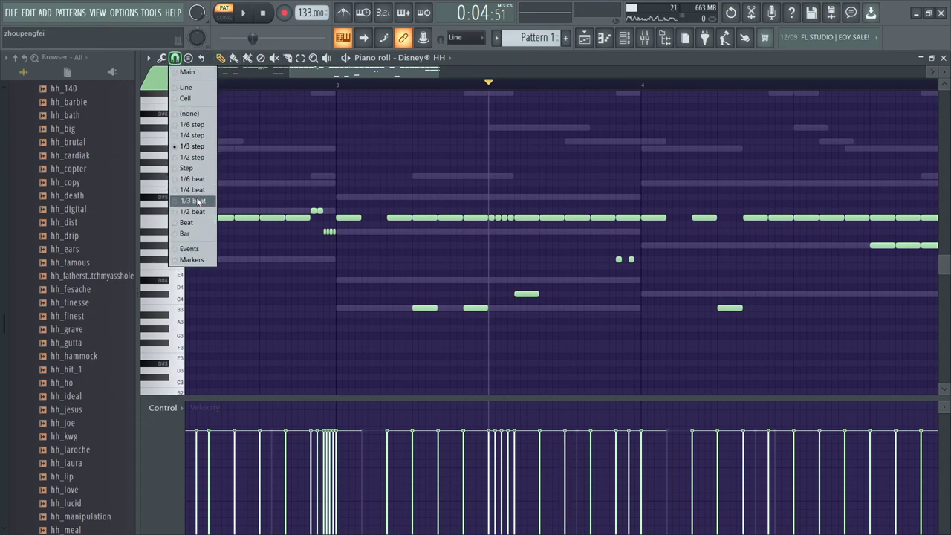
left_click(192, 124)
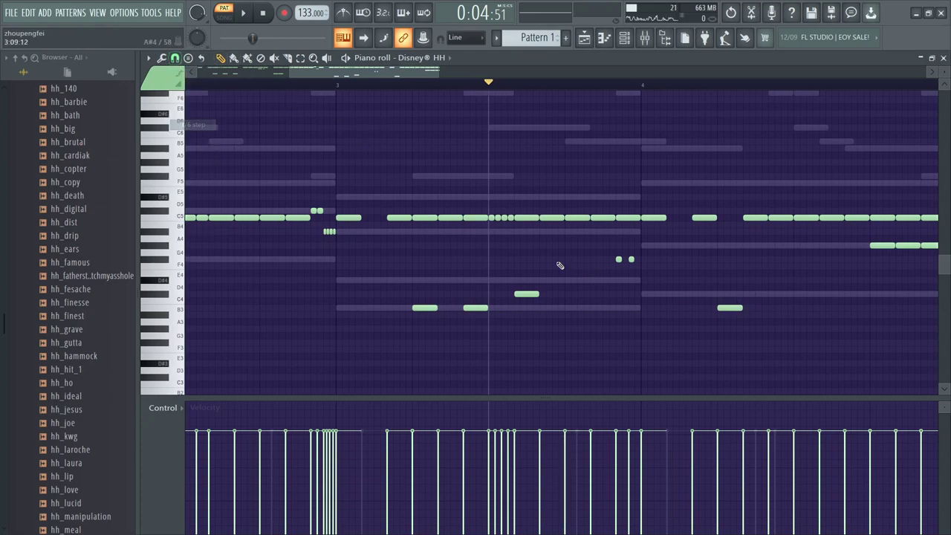
scroll(743, 309, "up", 3)
scroll(771, 314, "up", 3)
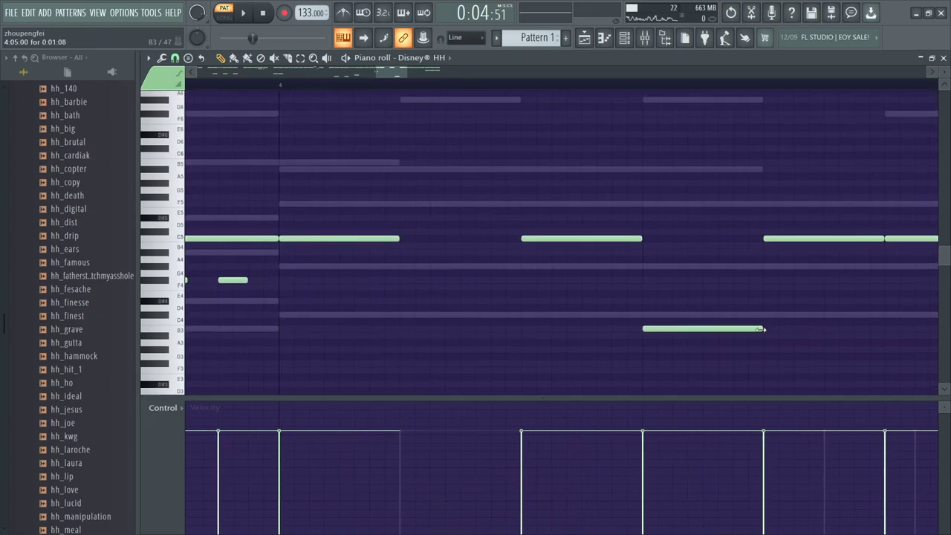
scroll(651, 330, "down", 4)
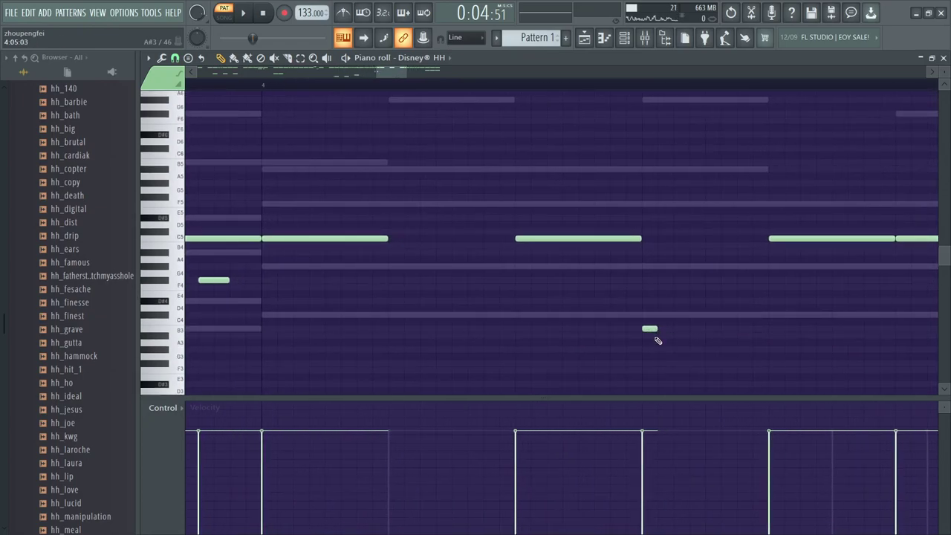
scroll(658, 343, "up", 4)
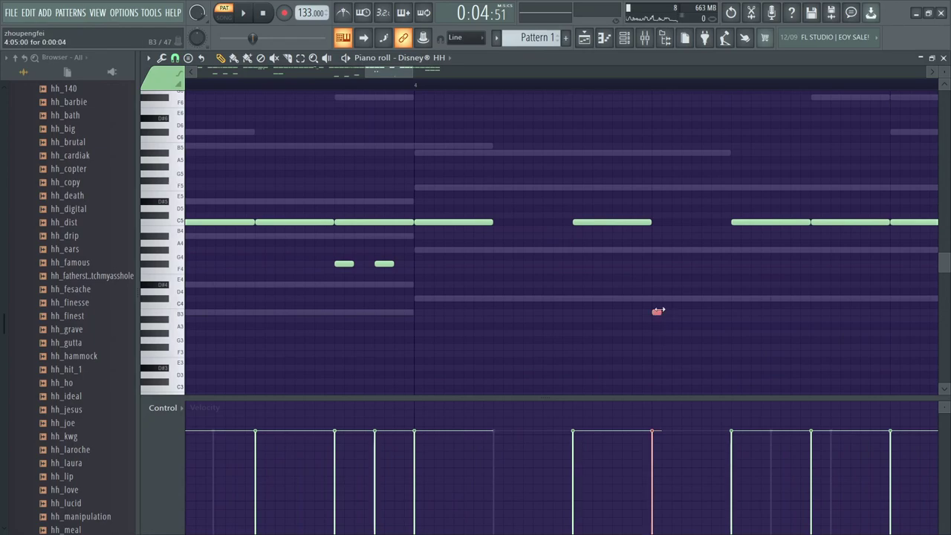
Fill the rest of the B3 note's slot with 1/6-step notes, forming an eight-note run from B3 up to D#4 and back, and play it.
mouse_move(720, 333)
left_mouse_down()
mouse_move(743, 342)
mouse_move(680, 304)
mouse_move(666, 309)
mouse_move(687, 292)
mouse_move(696, 298)
left_mouse_up()
left_click(691, 343)
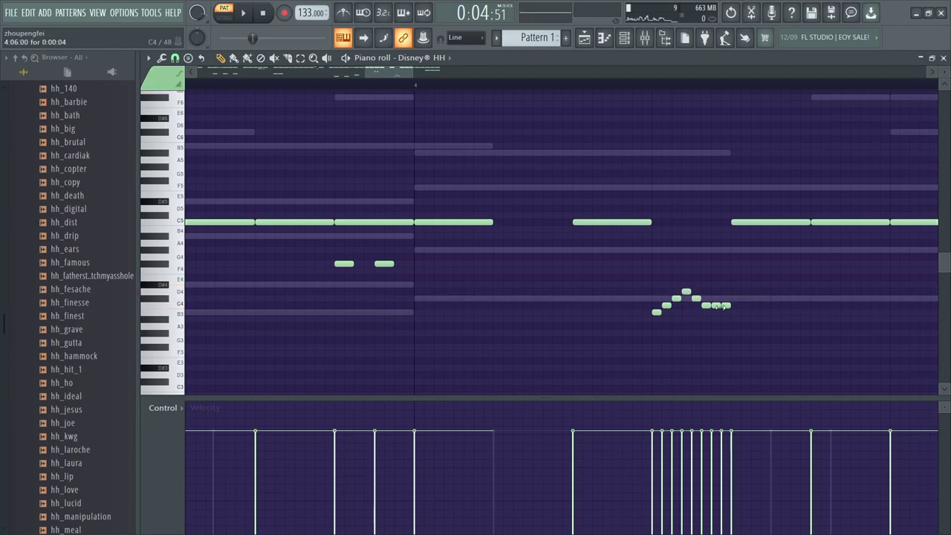
left_click_drag(725, 306, 726, 318)
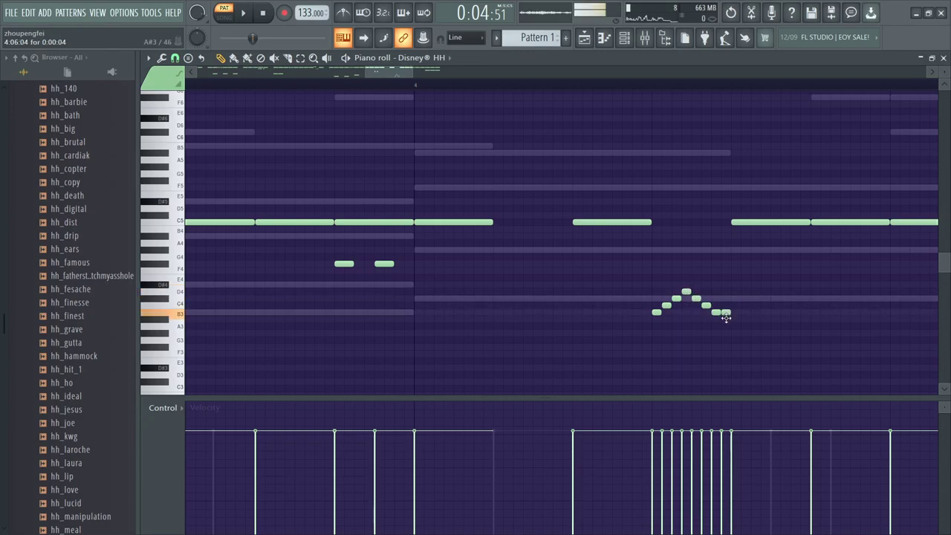
key("space")
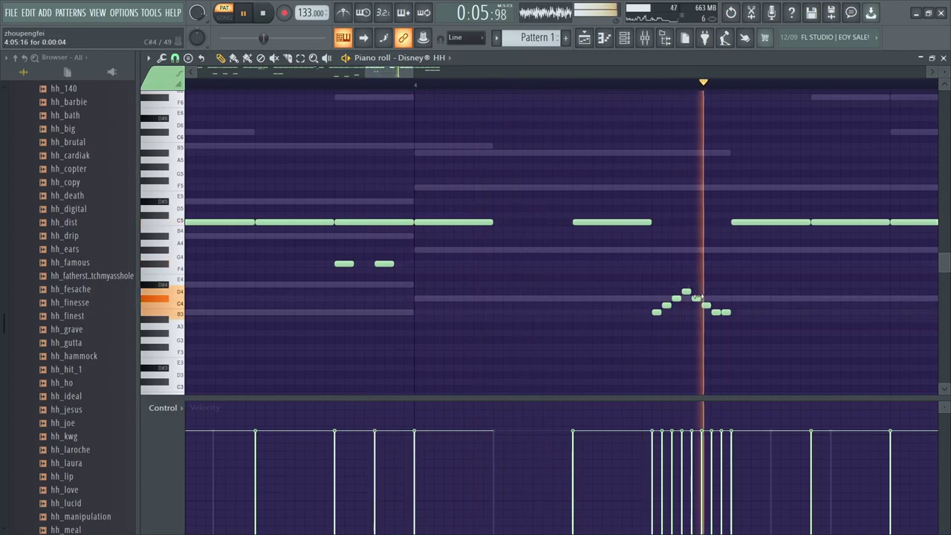
key("space")
mouse_move(697, 298)
left_mouse_down()
mouse_move(695, 284)
mouse_move(715, 298)
left_mouse_up()
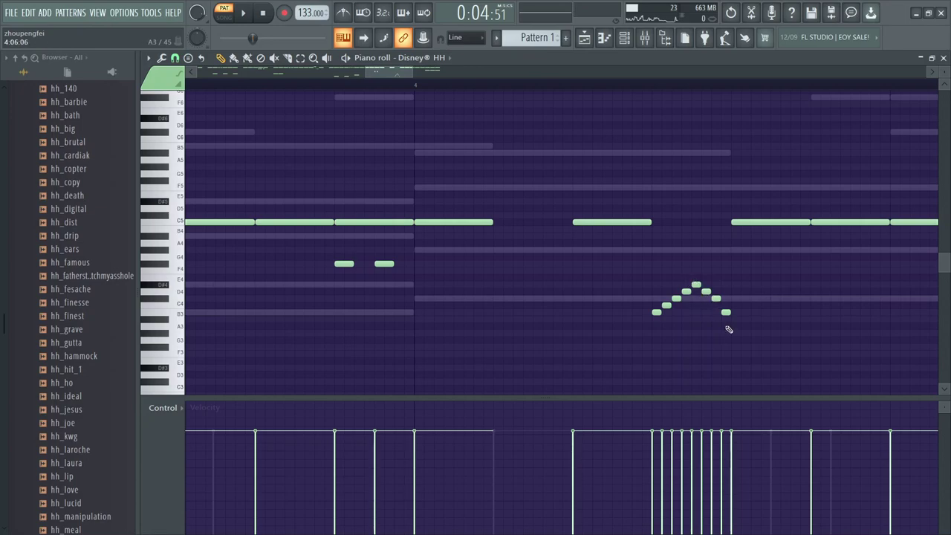
key("space")
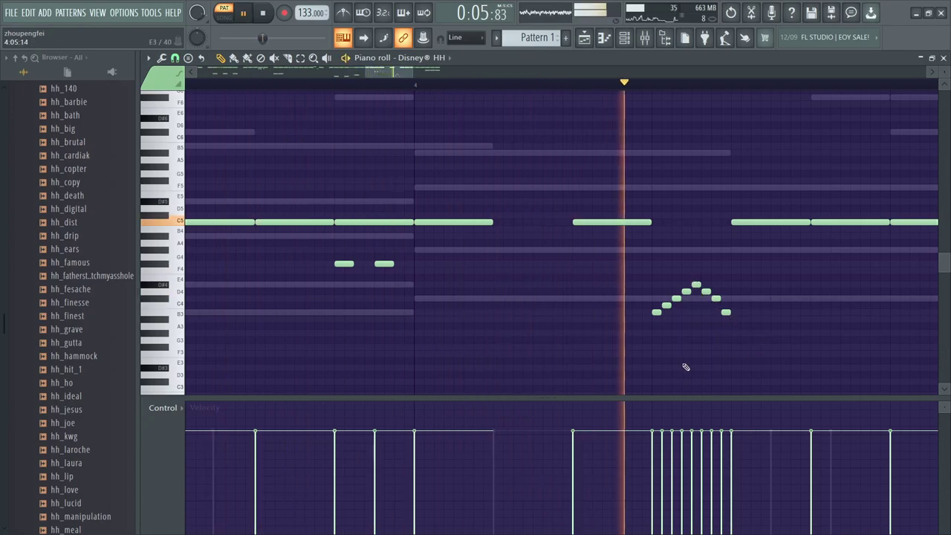
Select the eight-note run and shape its velocities into a curve that dips in the middle and rises again, checking by ear.
left_click_drag(775, 350, 644, 275)
key("space")
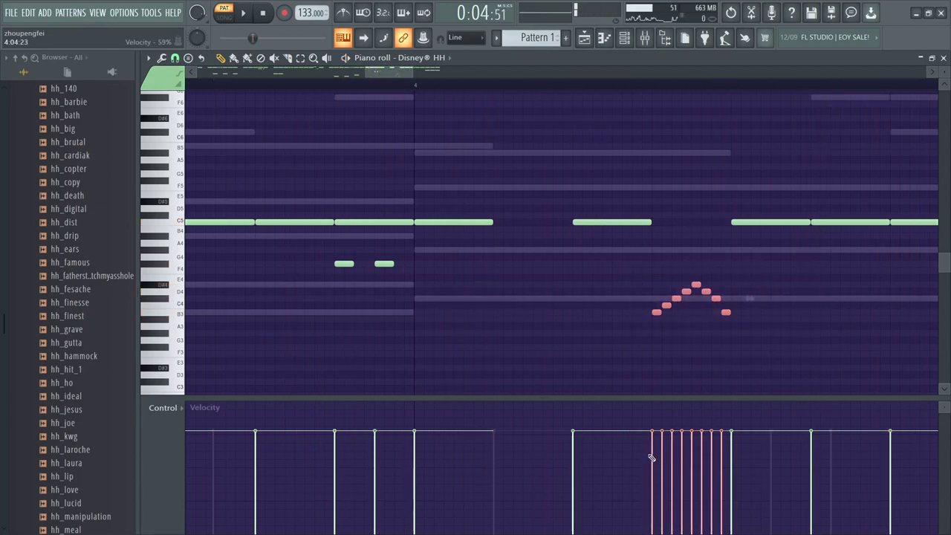
left_click_drag(672, 466, 706, 513)
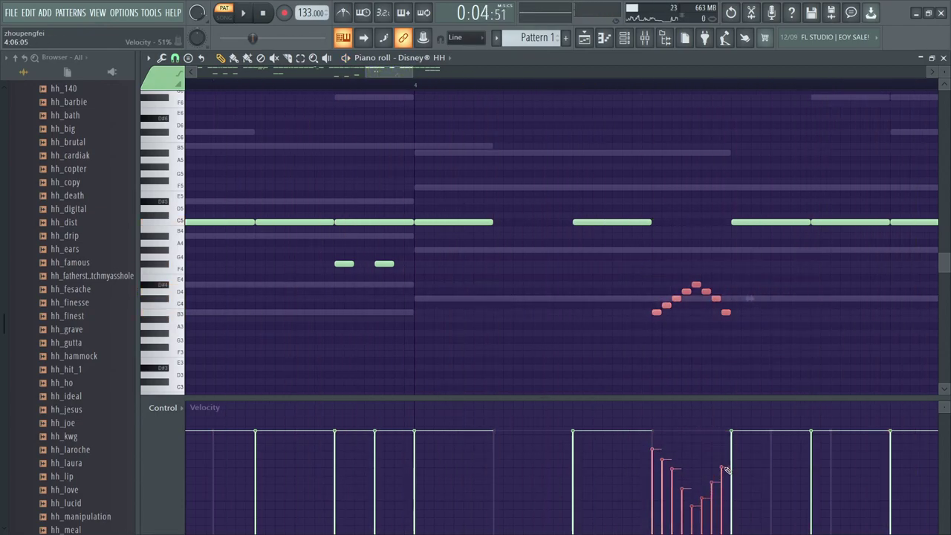
scroll(739, 416, "down", 3)
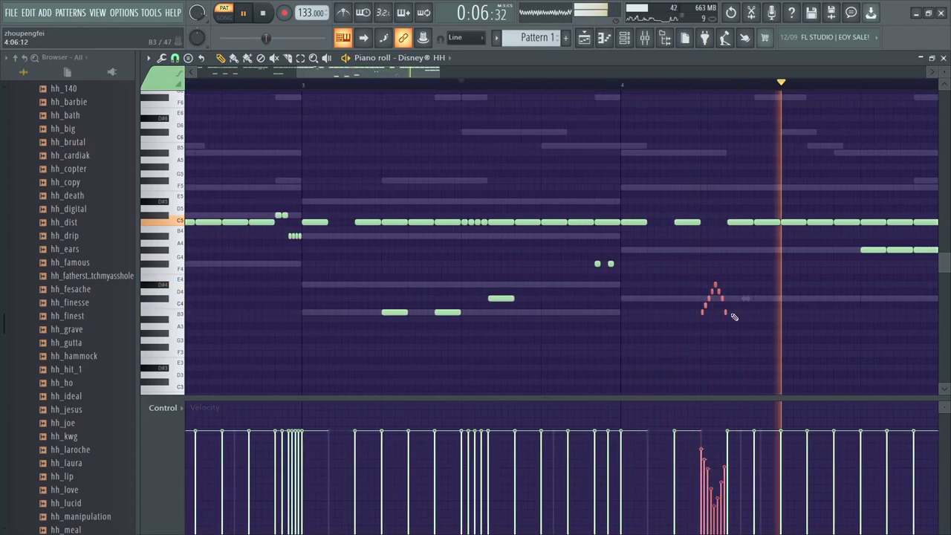
key("space")
key("space")
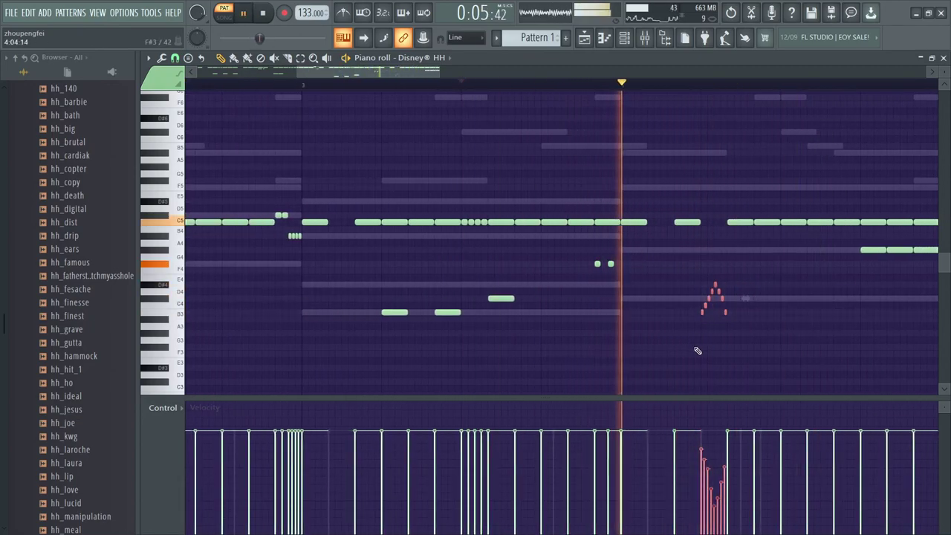
Raise the eight-note run in bar 4 by an octave and play it back.
key("ctrl+Up")
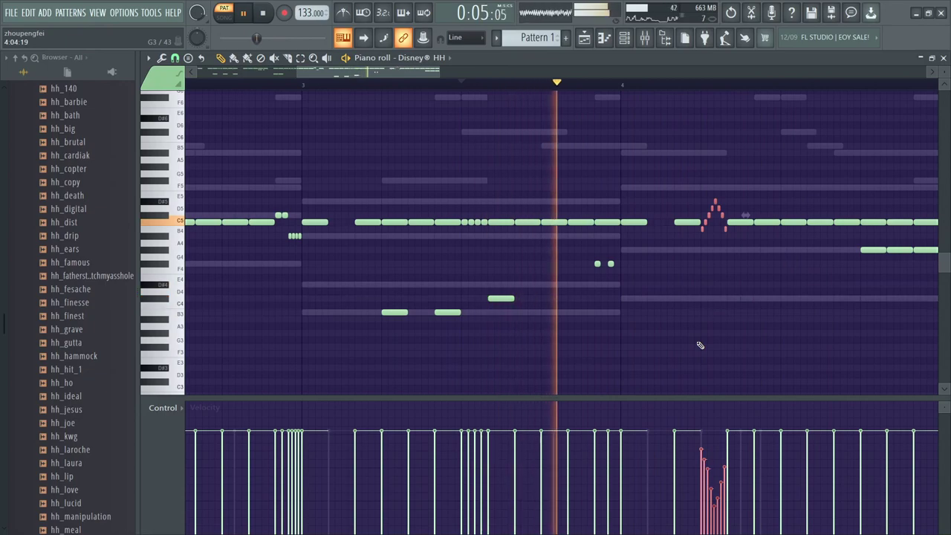
left_click(662, 260, "ctrl")
key("space")
key("space")
Lower the bar 4 run by four semitones and flatten all eight notes onto A#4.
left_click_drag(730, 238, 723, 292)
scroll(734, 261, "up", 3)
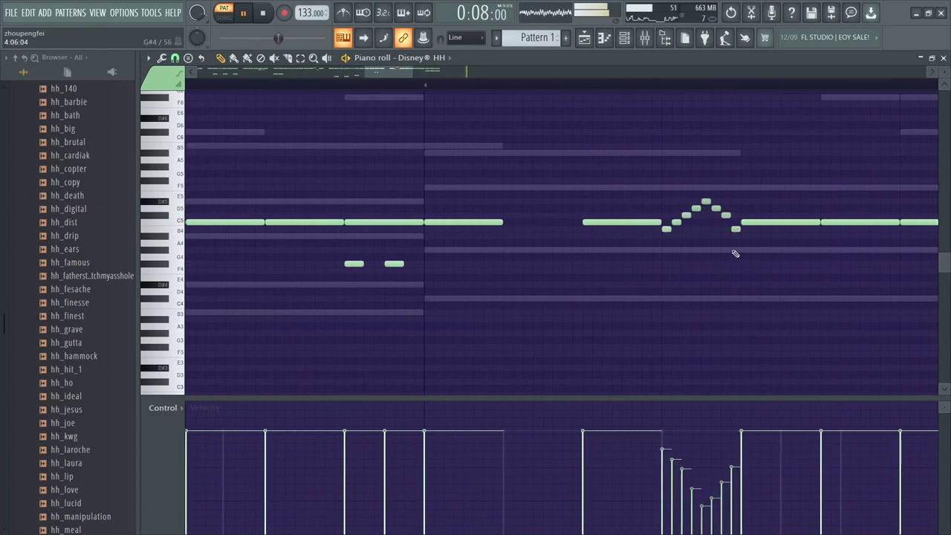
left_click_drag(733, 244, 669, 177)
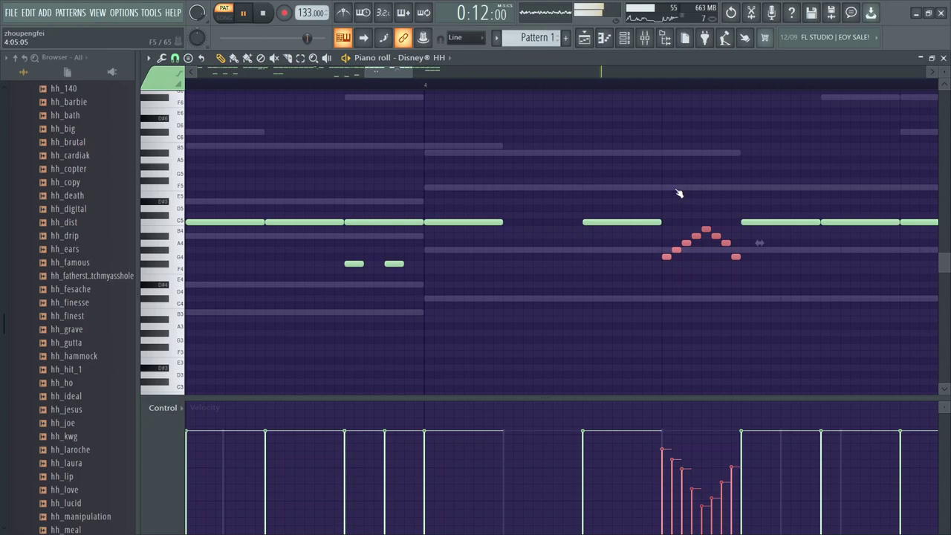
key("alt+k")
left_click(585, 333)
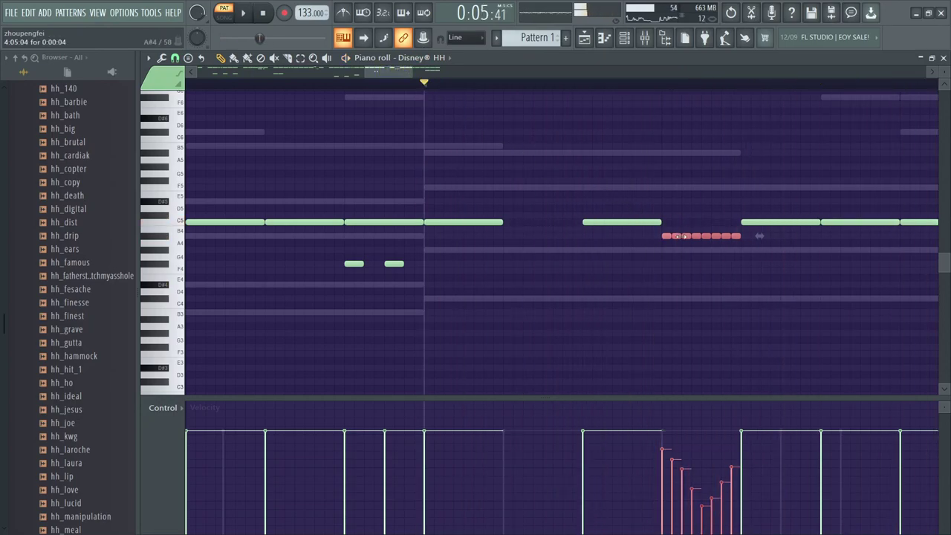
Move the flattened eight-note roll up to D#5, audition it, and copy it an octave lower onto D#4.
left_click_drag(677, 236, 667, 186)
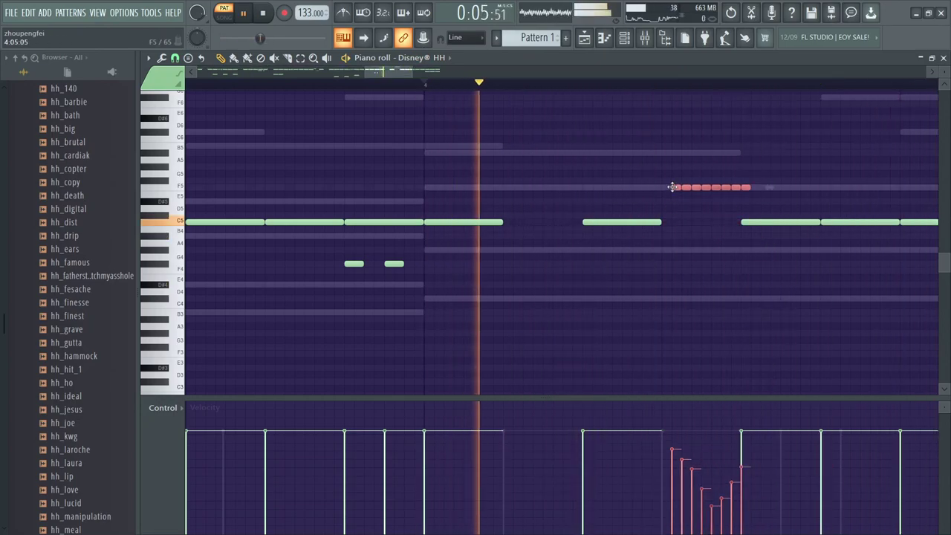
key("space")
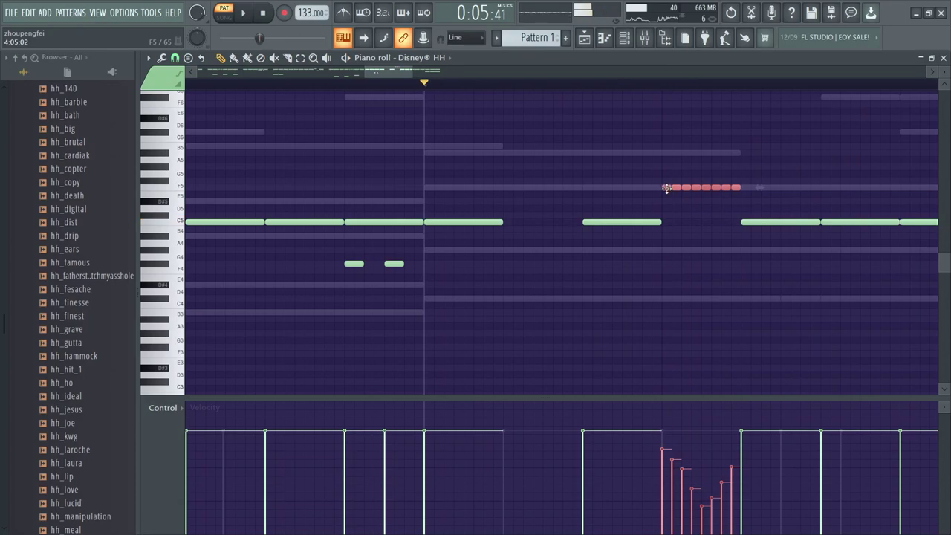
left_click_drag(662, 202, 663, 208)
key("space")
key("space")
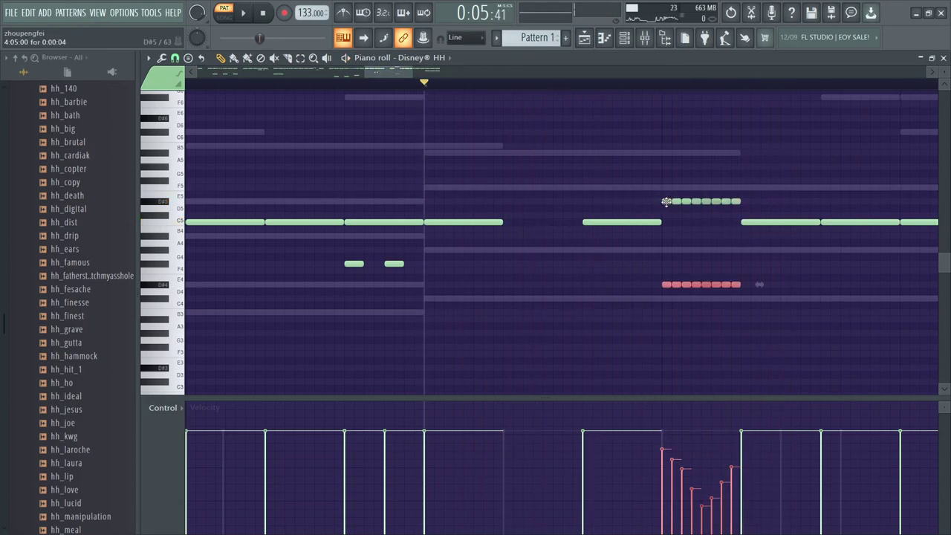
Flip the D#4 copy of the roll horizontally with start times preserved, move it to A#4, and play the pattern.
key("alt+y")
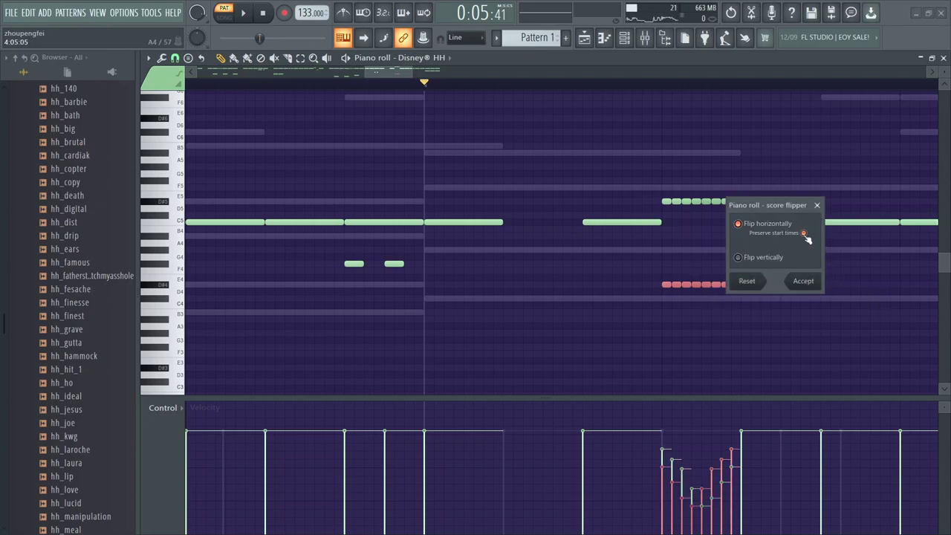
left_click(806, 282)
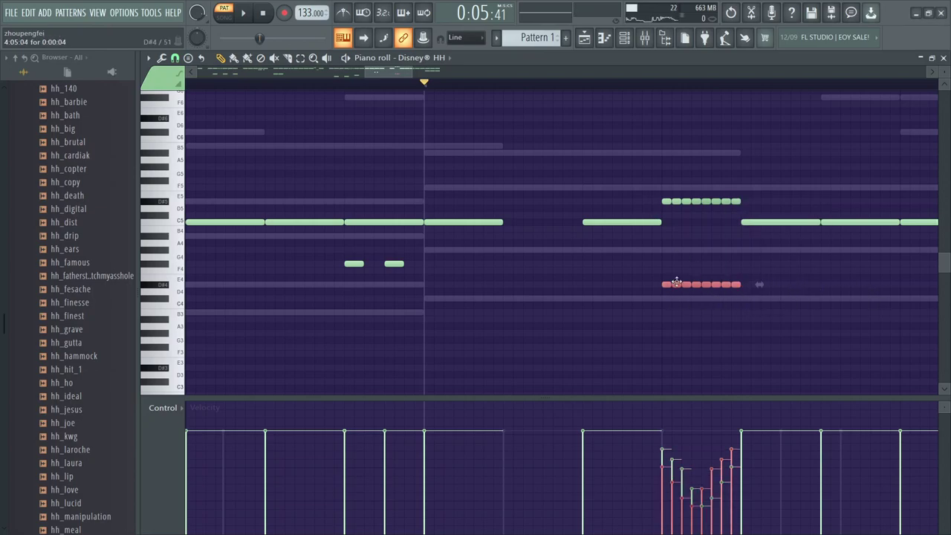
key("space")
left_click_drag(676, 283, 659, 235)
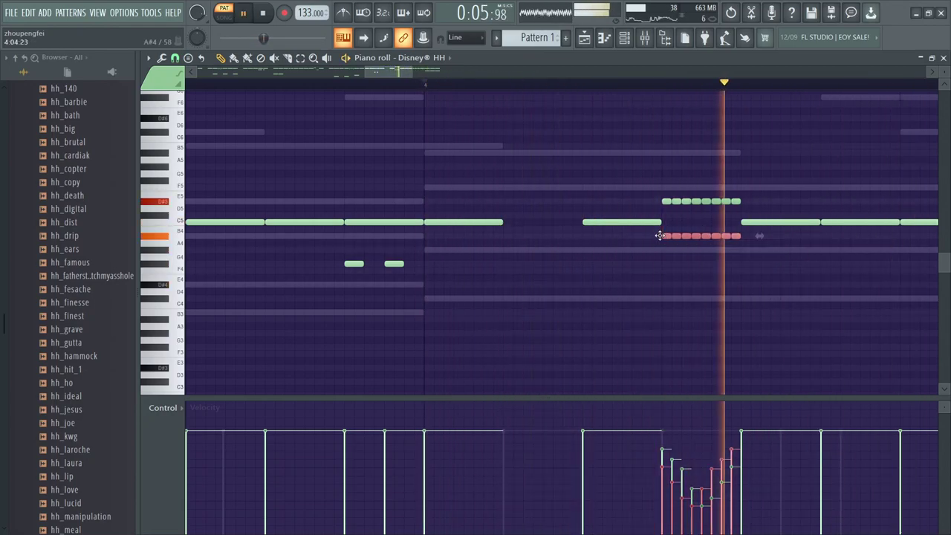
scroll(573, 334, "down", 5)
right_click(588, 339)
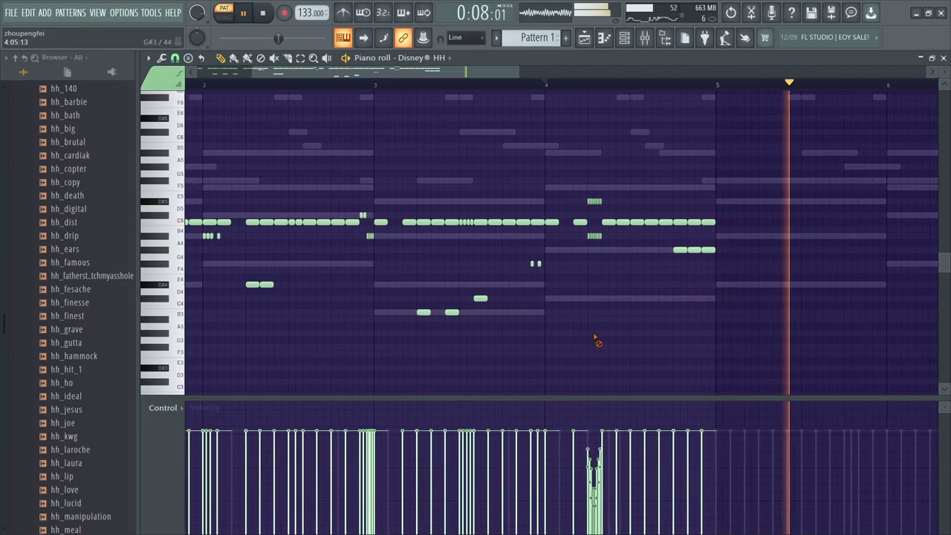
scroll(711, 329, "down", 2)
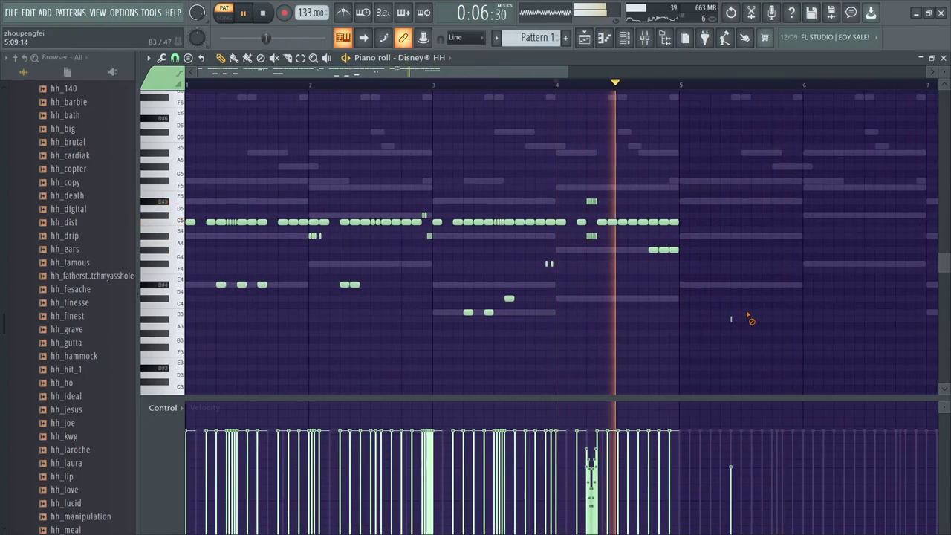
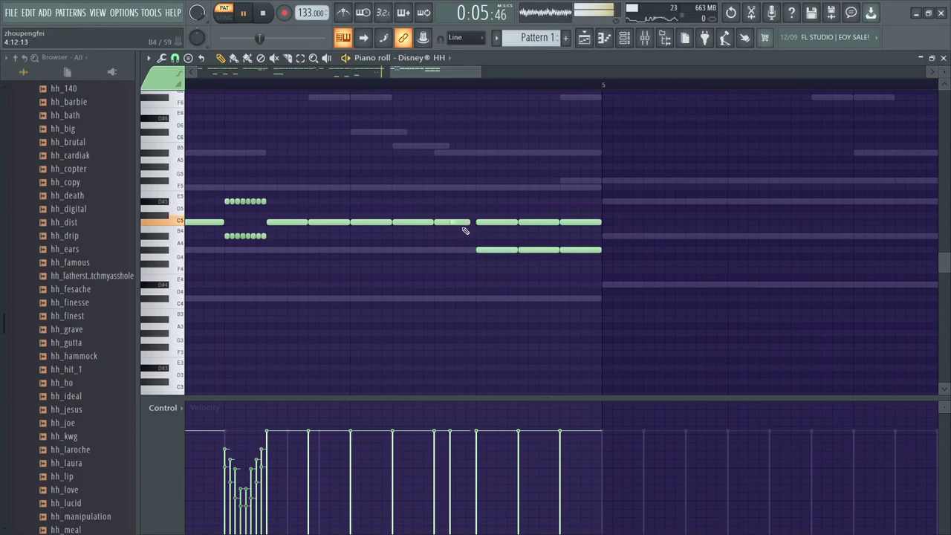
Split the C5 note before the last three of bar 4 into two halves, placing them on D5 and B4, and play them.
left_click_drag(460, 221, 468, 221)
key("space")
left_click(352, 85)
key("space")
key("space")
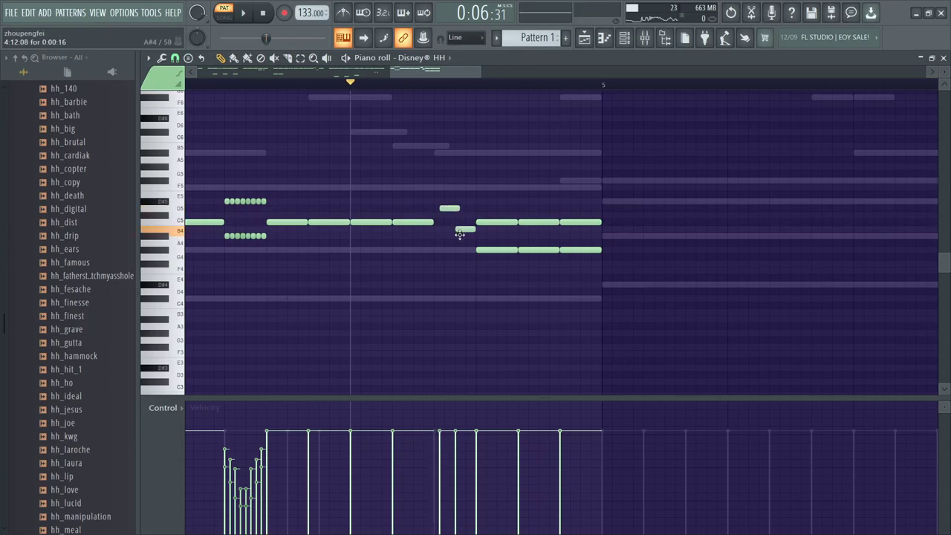
key("space")
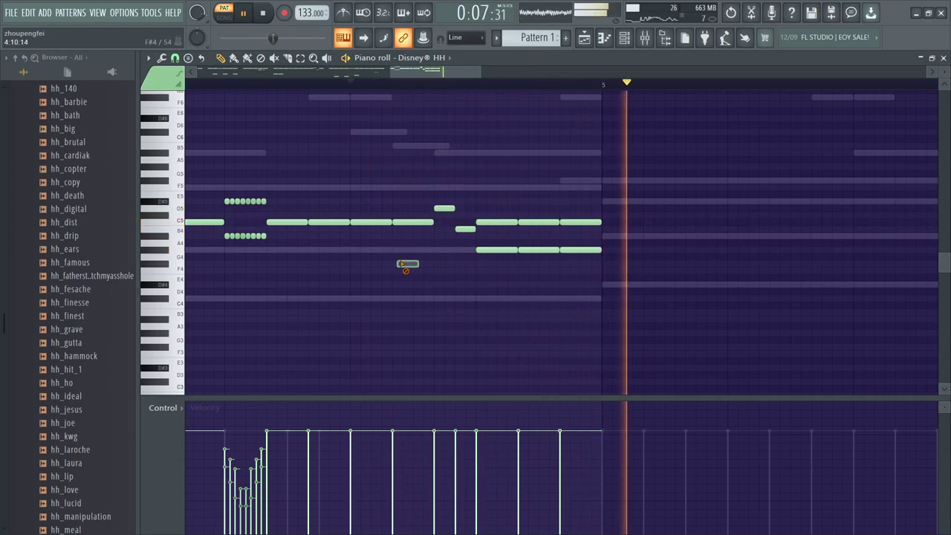
Play through the end of bar 4 and duplicate the four-bar hi-hat pattern into bars 5 to 8.
scroll(418, 241, "down", 1)
left_click_drag(420, 223, 443, 227)
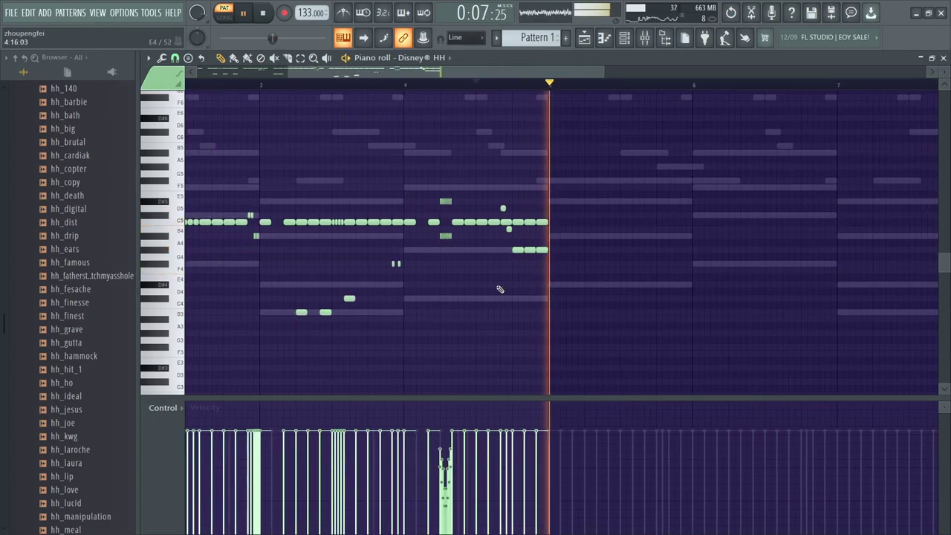
key("space")
key("ctrl+b")
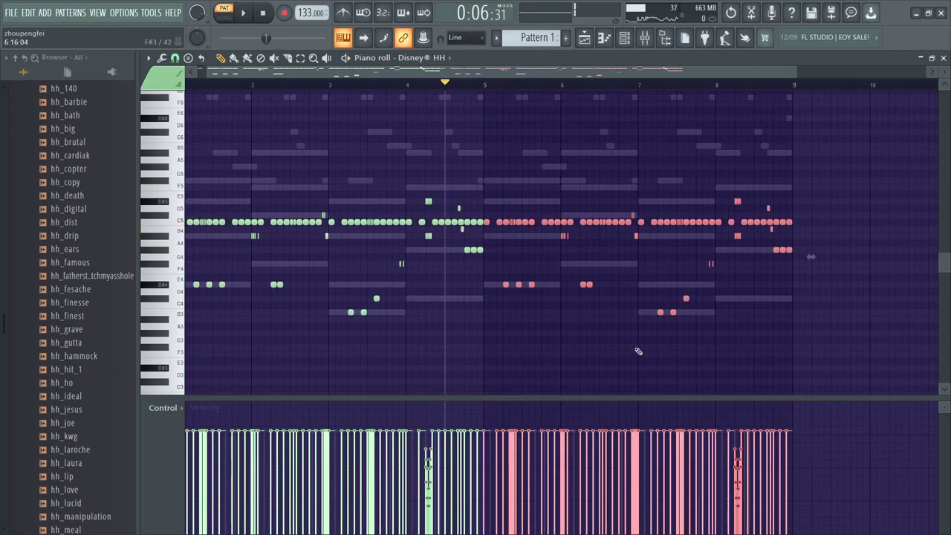
Split the first C5 note of bar 7 into two halves and add a half-length C5 note after the gap.
scroll(651, 330, "up", 4)
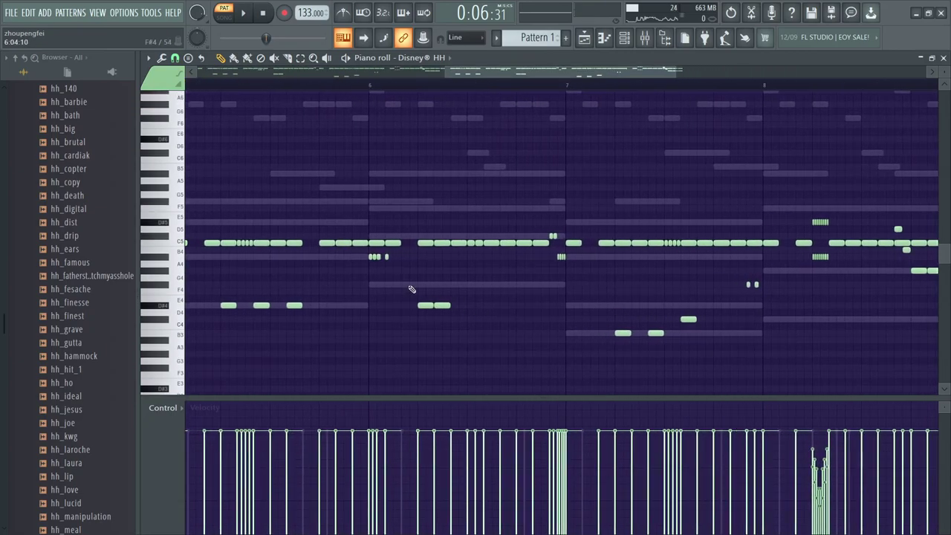
scroll(605, 296, "up", 2)
left_click(598, 278)
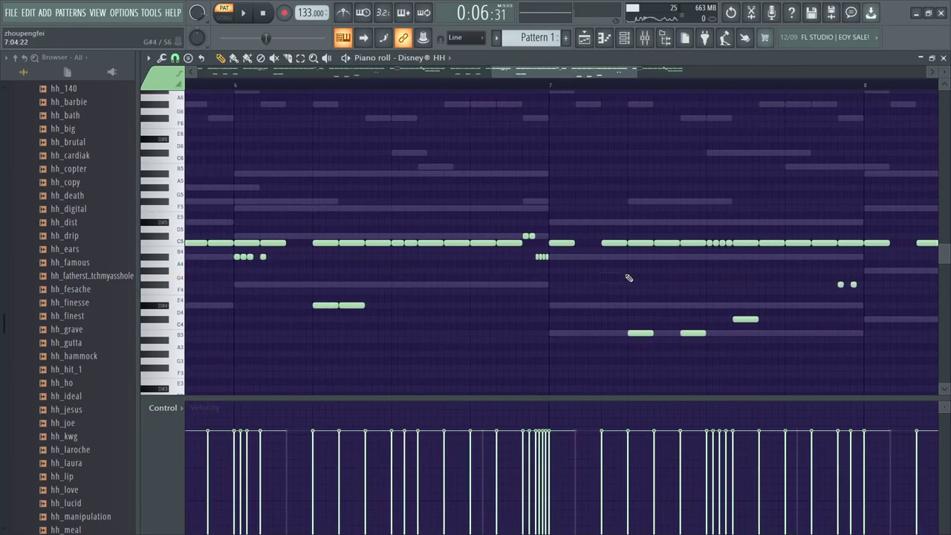
scroll(581, 253, "up", 2)
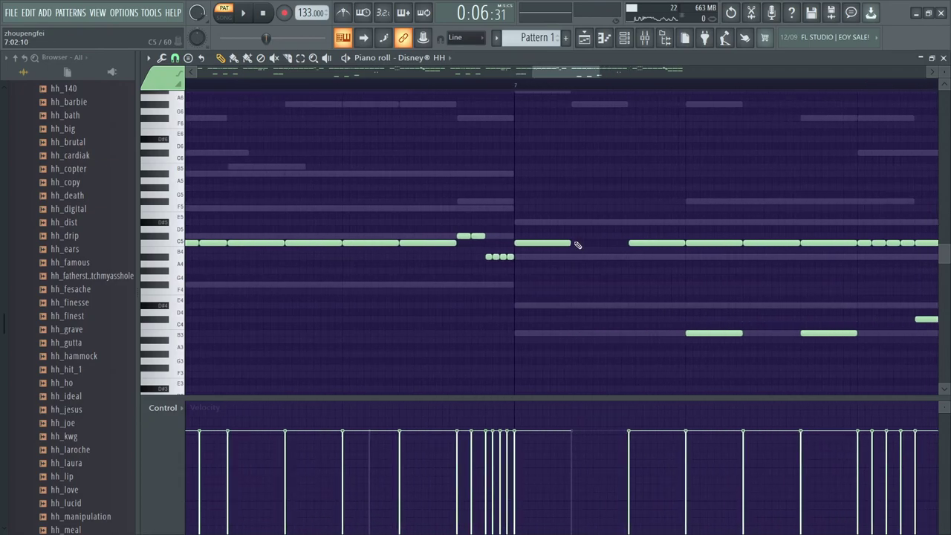
scroll(576, 249, "down", 2)
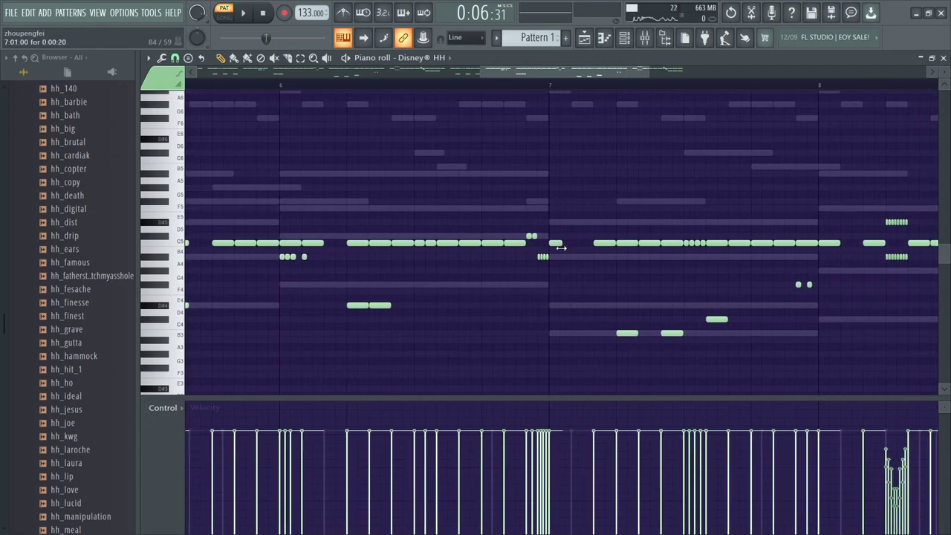
scroll(558, 249, "up", 2)
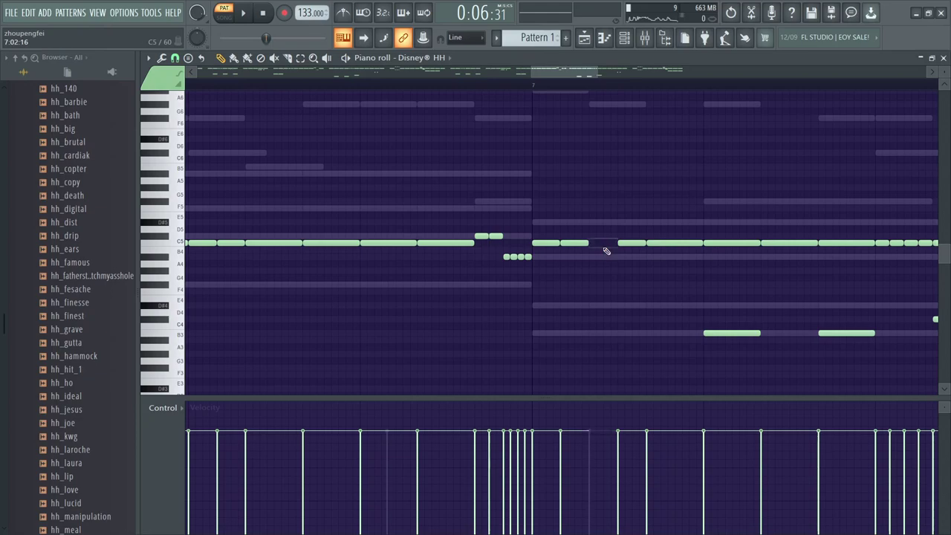
Play the reworked hi-hat notes at the start of bar 7 and set the playback position to bar 7.
key("space")
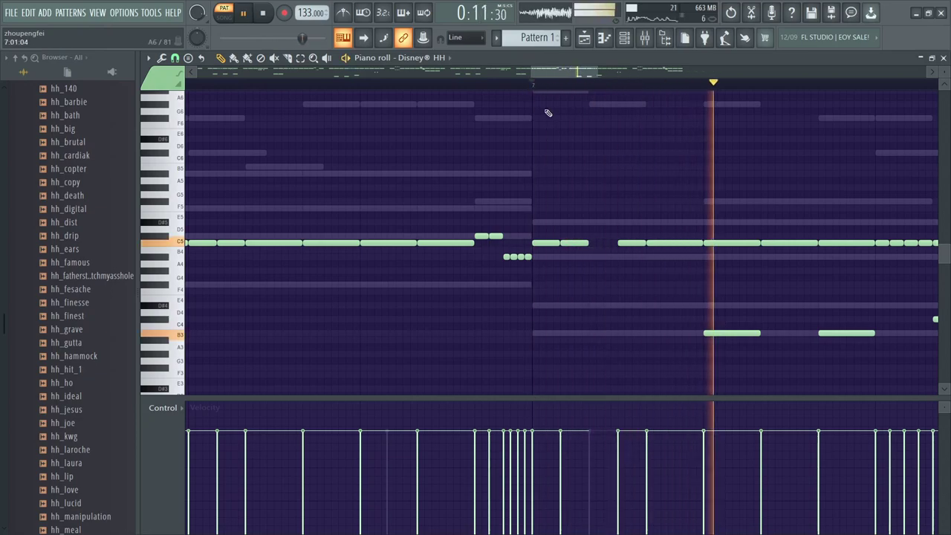
scroll(588, 265, "down", 5)
key("space")
scroll(590, 289, "up", 1)
scroll(588, 297, "up", 2)
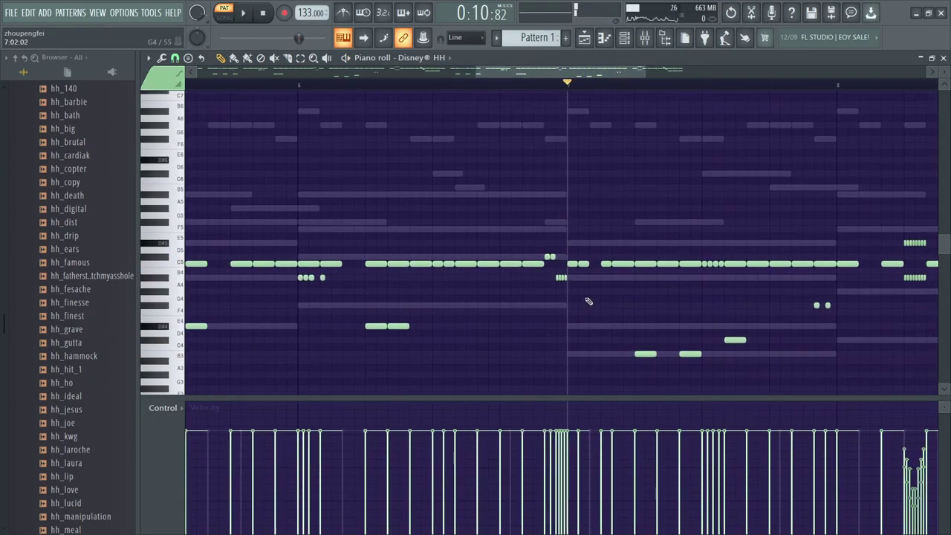
scroll(586, 327, "down", 4)
scroll(587, 332, "up", 2)
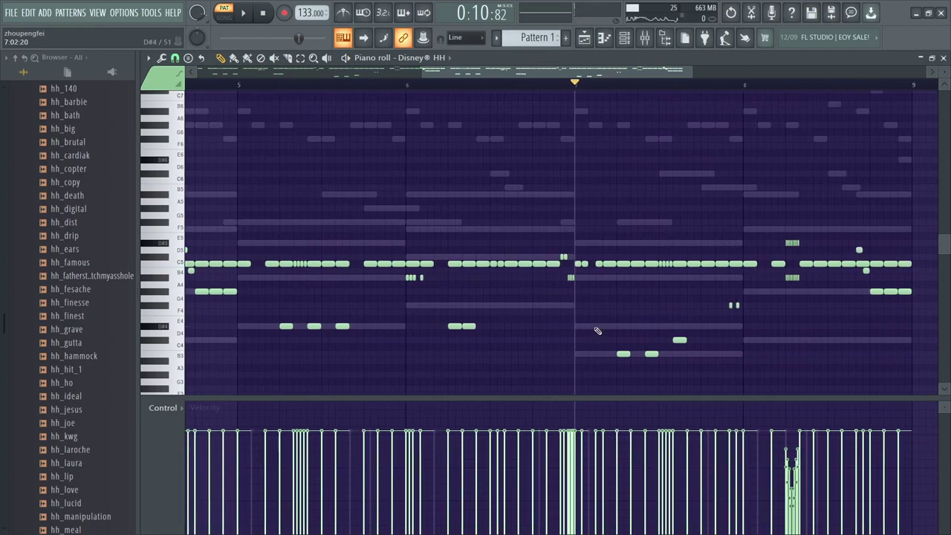
scroll(597, 331, "down", 2)
scroll(591, 305, "up", 5)
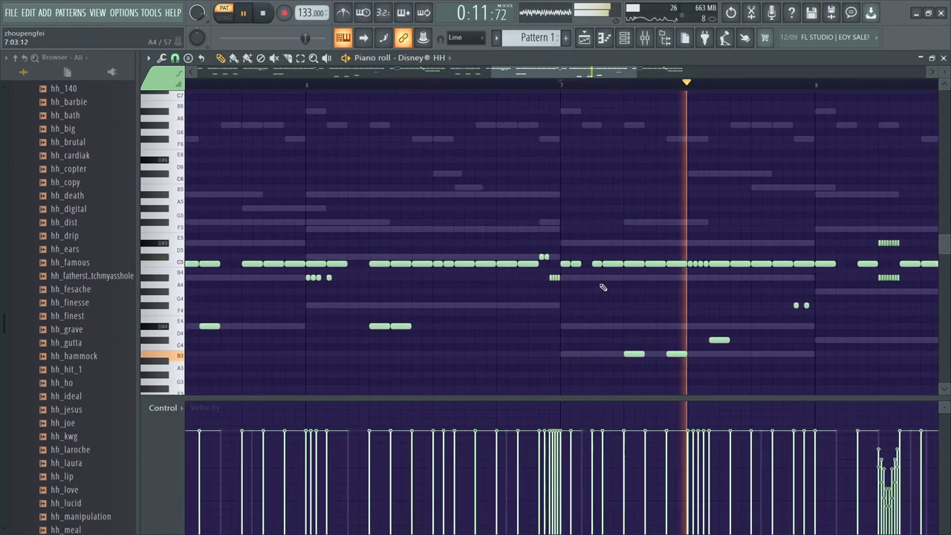
Move the second half-length C5 note of bar 7 half a note later, ahead of the following group, and play it.
key("space")
left_click(579, 265)
key("space")
key("space")
scroll(587, 304, "down", 3)
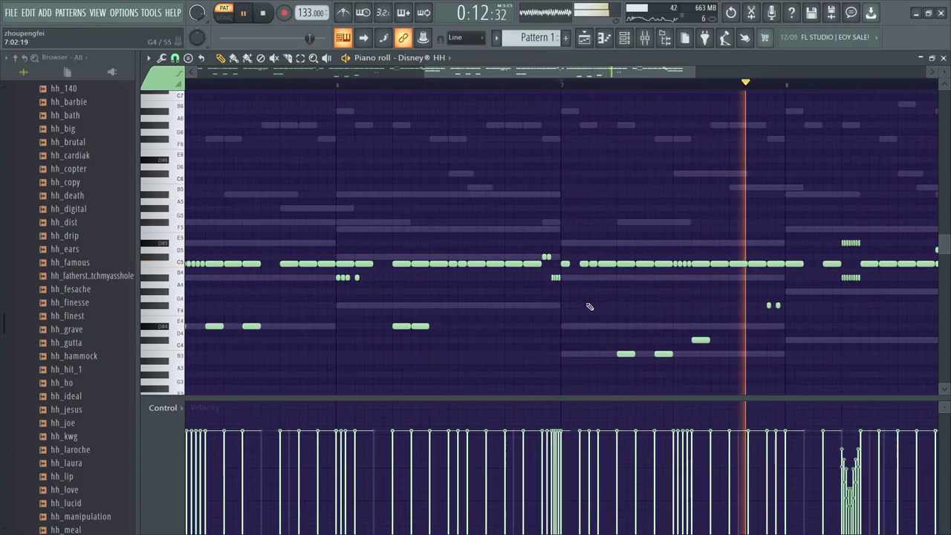
Delete the D#5 roll in bar 8 and play the hi-hat pattern through the loop.
scroll(721, 277, "up", 4)
key("space")
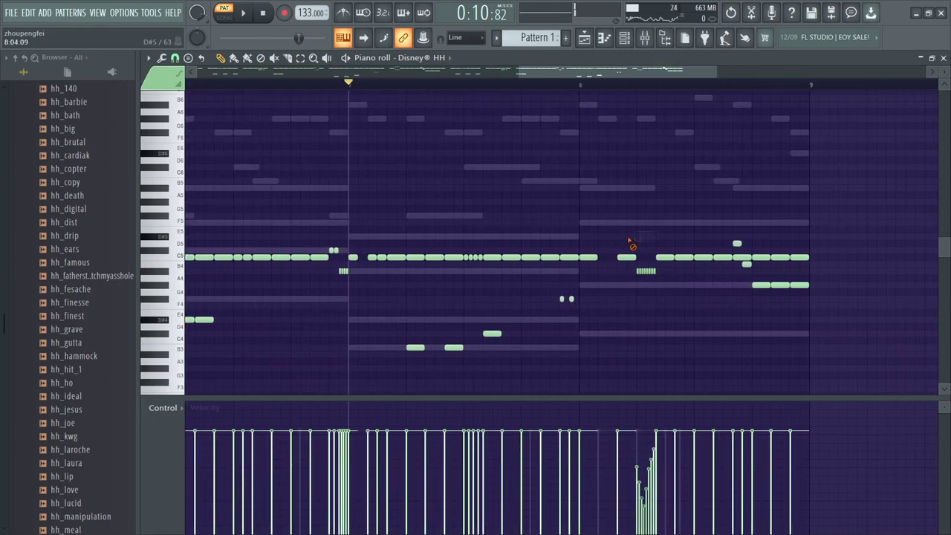
key("space")
scroll(446, 298, "down", 2)
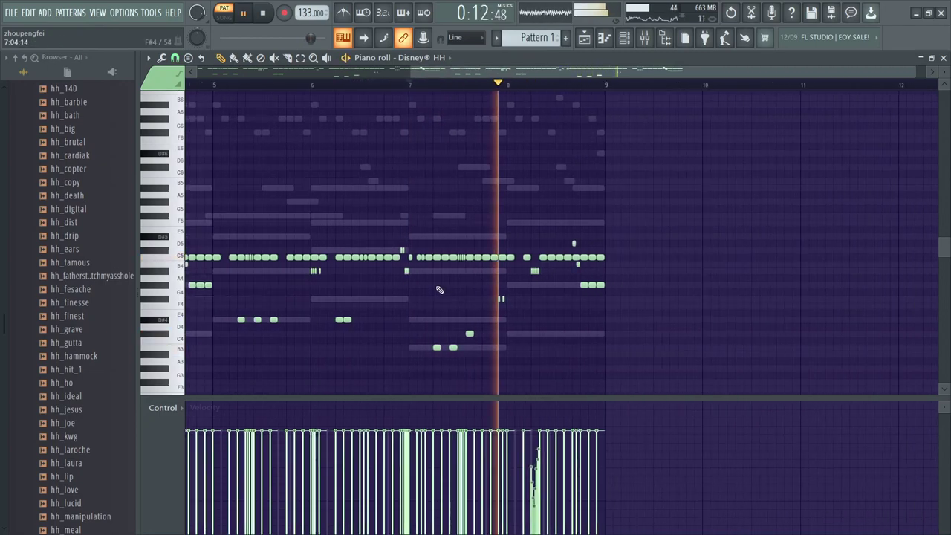
scroll(434, 327, "down", 3)
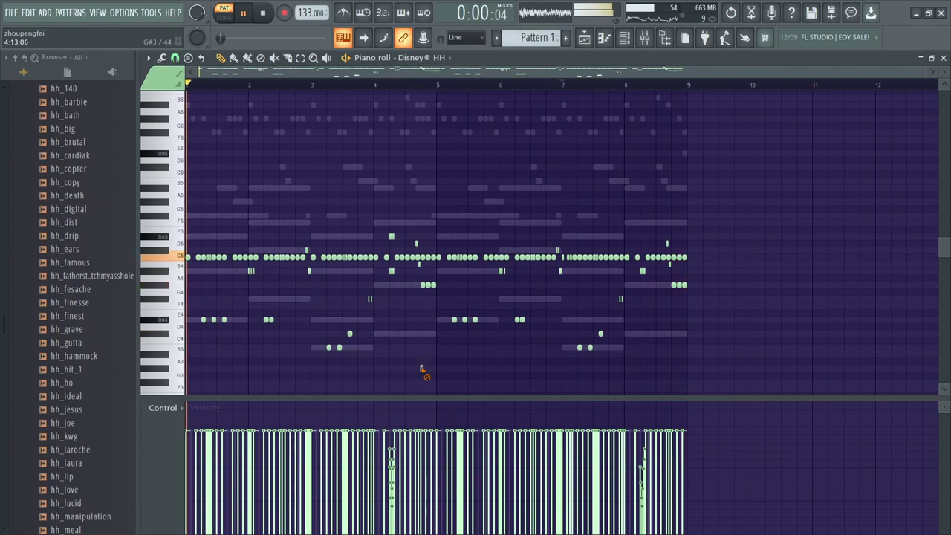
Set the piano roll snap to 1/3 beat.
left_click(444, 59)
left_click(441, 61)
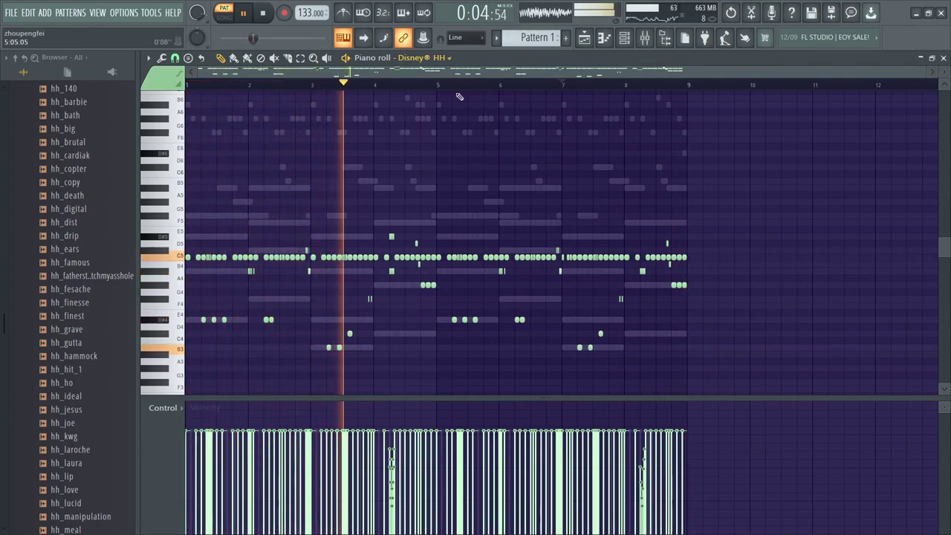
left_click(175, 58)
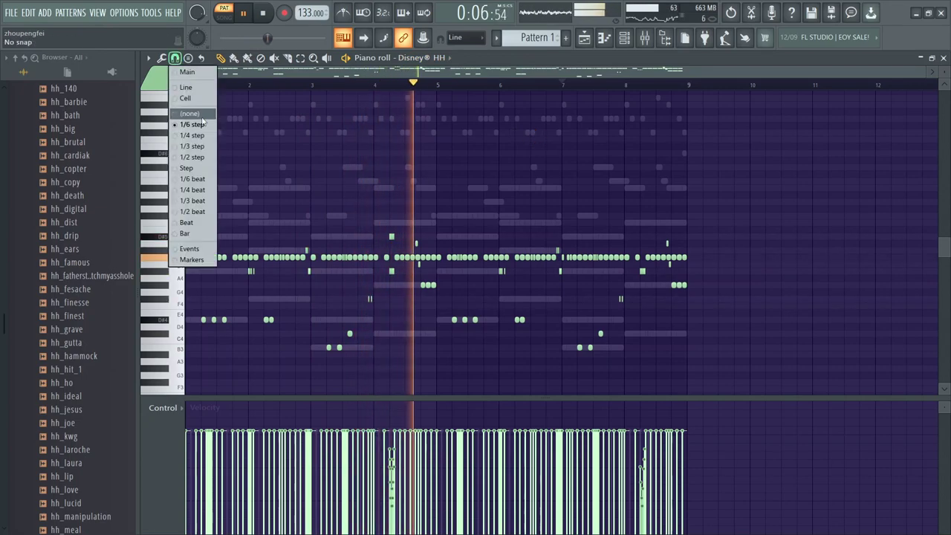
left_click(205, 202)
Add the Clap (Futsal Shuffle) sample as a new channel and place a hit on its ninth step.
key("F6")
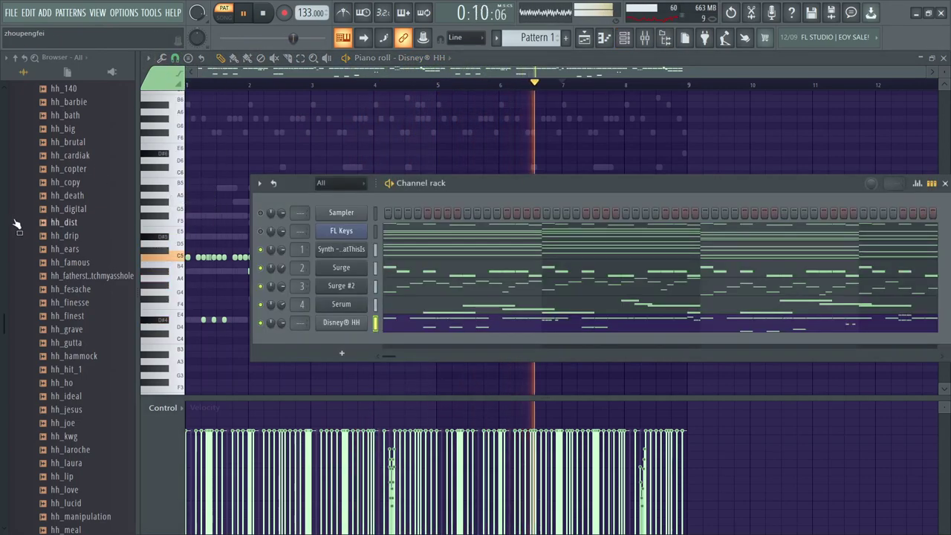
scroll(16, 223, "up", 7)
left_click(64, 225)
left_click(68, 213)
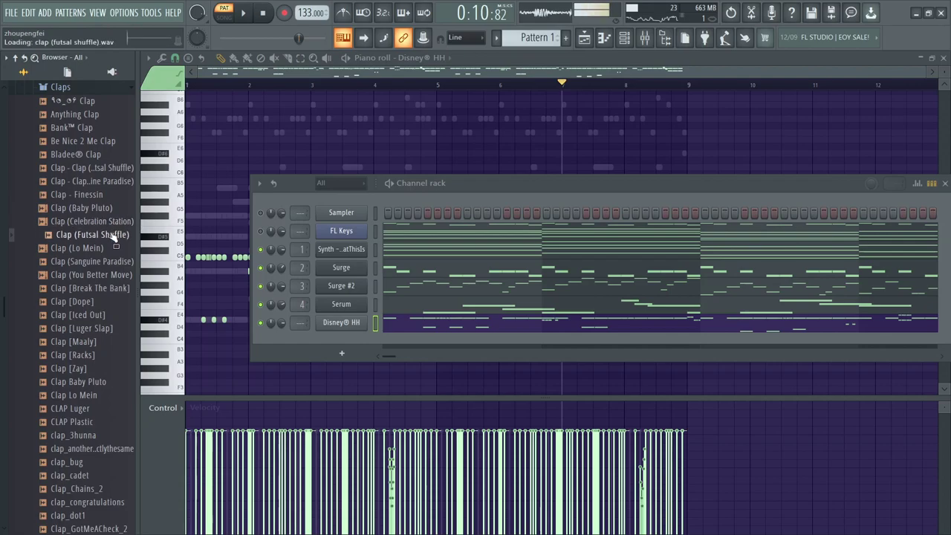
left_click_drag(362, 345, 362, 346)
left_click(468, 341)
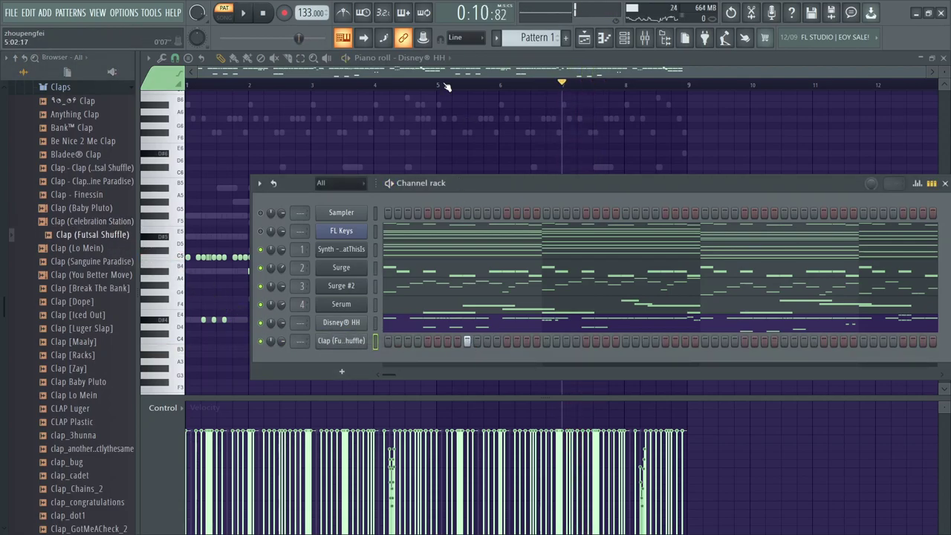
Play the pattern from the start and open the Clap (Futsal Shuffle) channel's notes in the piano roll.
left_click_drag(447, 87, 4, 130)
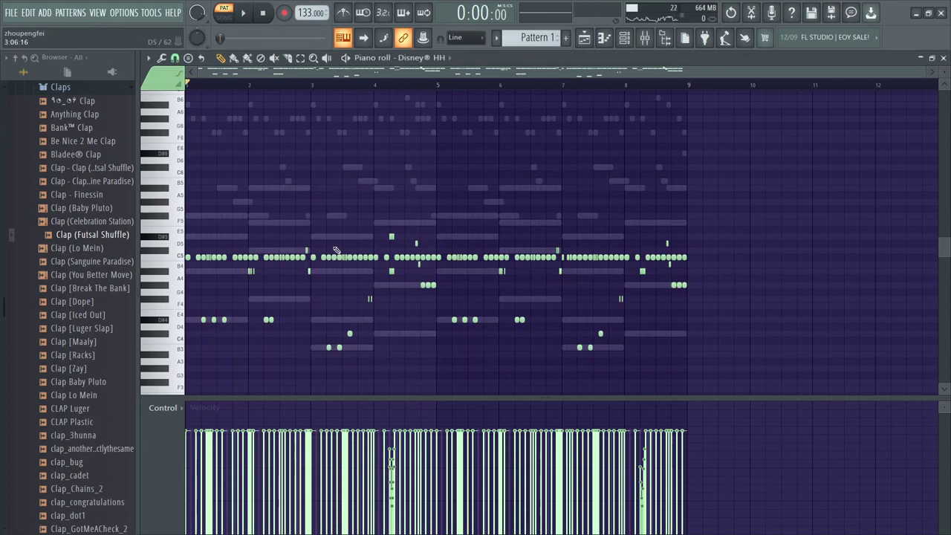
key("F11")
key("space")
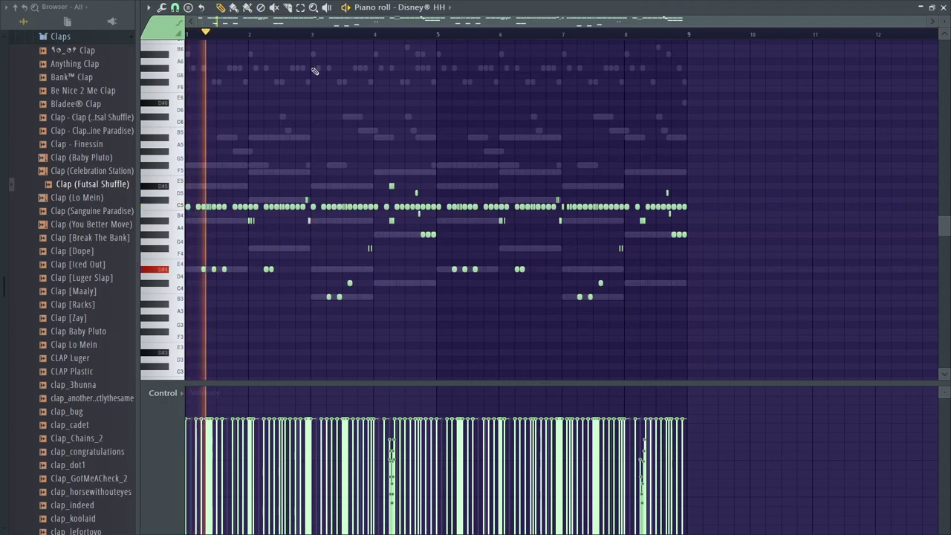
left_click(423, 8)
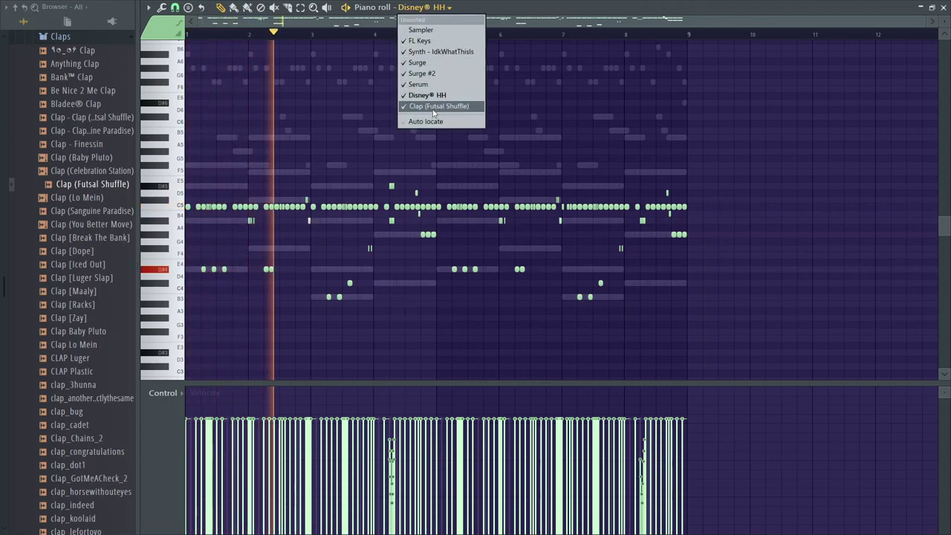
left_click(439, 106)
key("space")
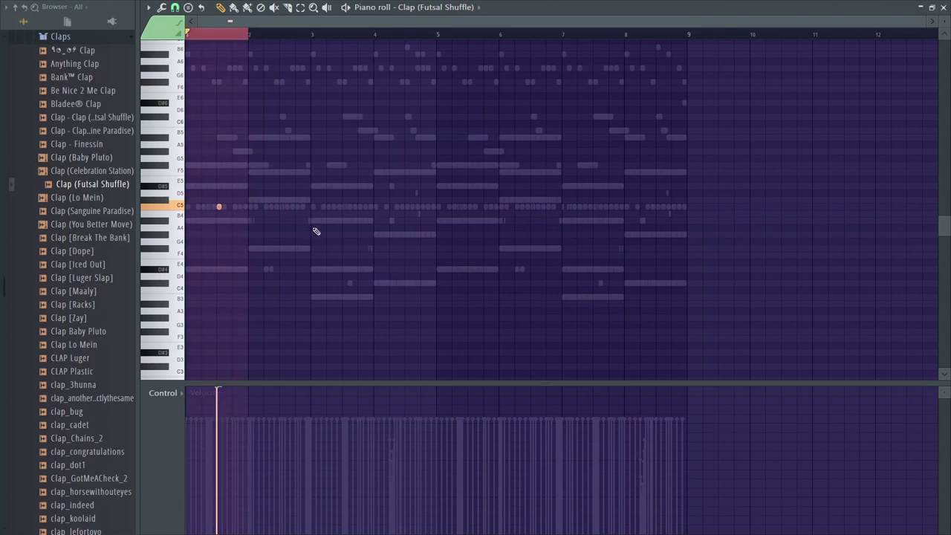
Duplicate the one-bar clap seven times to fill eight bars, select all the clap notes, and play them.
key("ctrl+b")
key("ctrl+b")
key("ctrl+b")
key("ctrl+b")
key("ctrl+b")
key("ctrl+b")
key("ctrl+b")
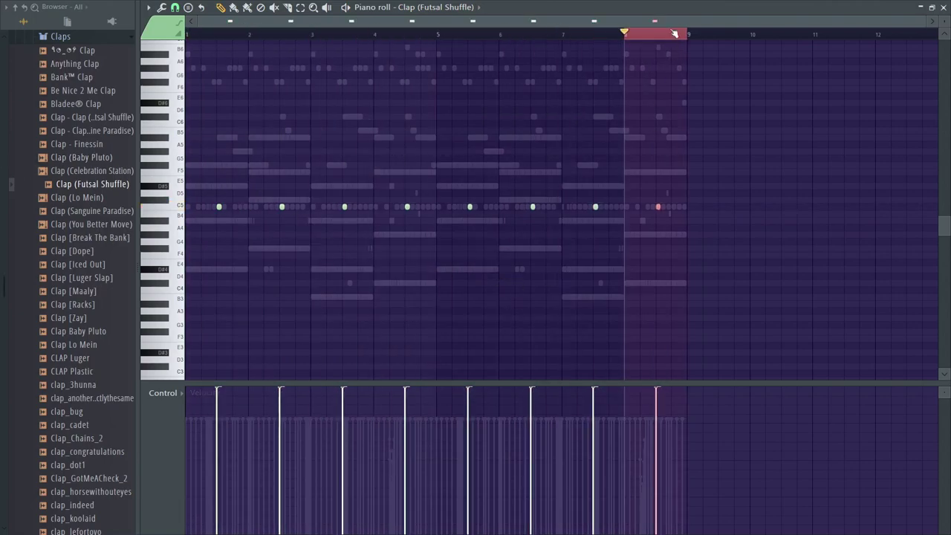
key("ctrl+a")
key("space")
key("space")
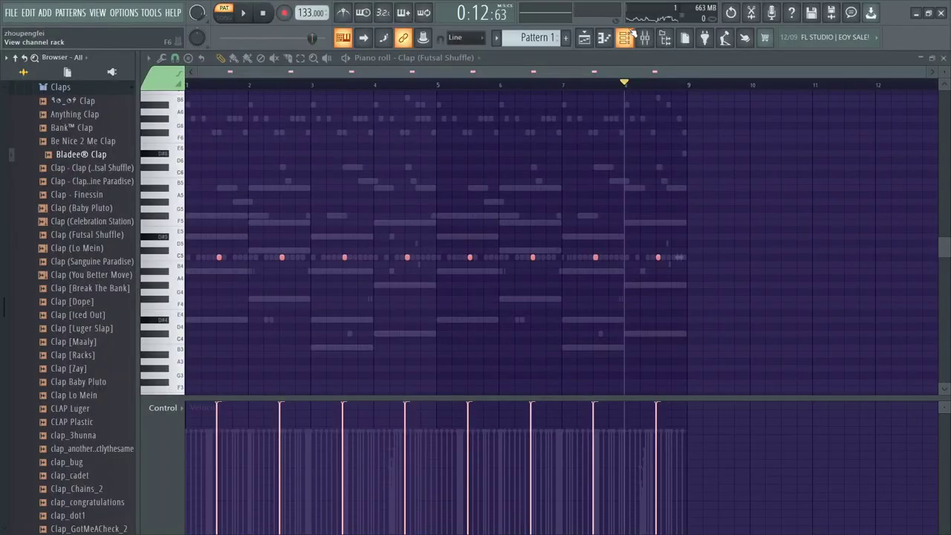
Add Bladee® Clap as a new channel and copy the Clap (Futsal Shuffle) notes into it.
left_click(628, 37)
left_click_drag(373, 374, 349, 358)
right_click(352, 341)
left_click(526, 353)
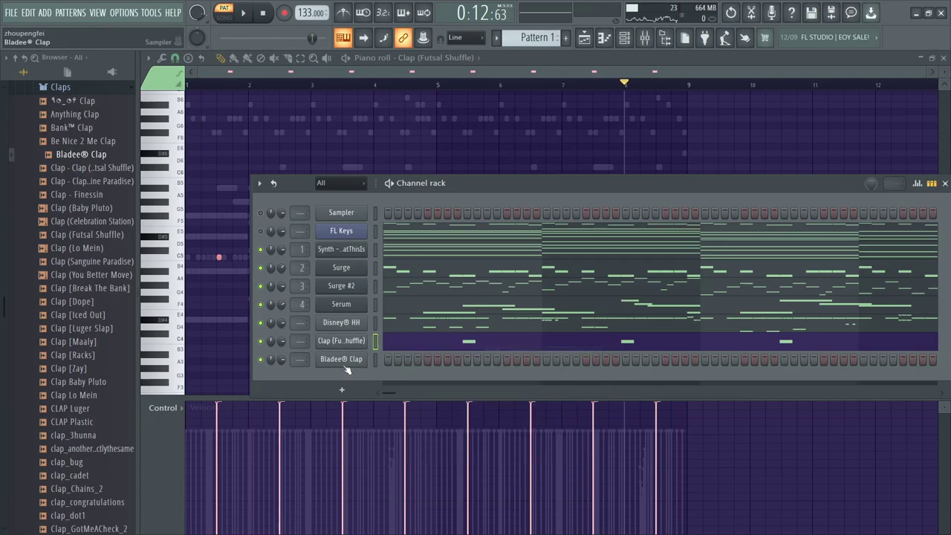
right_click(362, 359)
left_click(549, 384)
Play the pattern and open the Bladee® Clap channel's notes in the piano roll.
key("space")
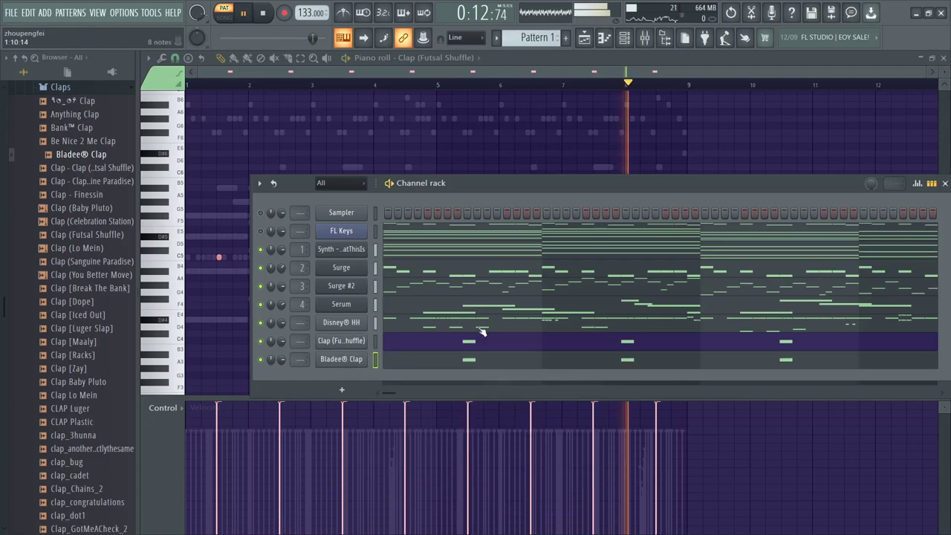
left_click(446, 57)
left_click(455, 171)
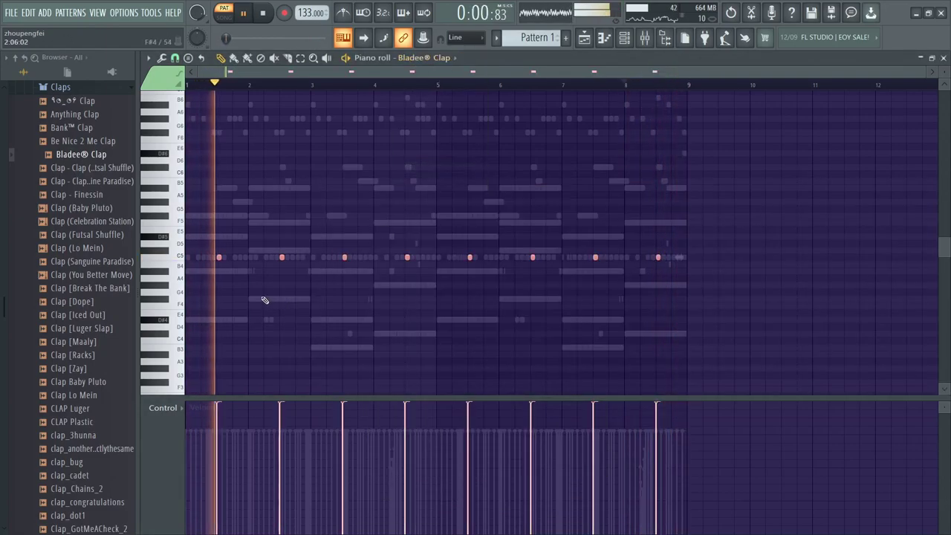
Try moving all Bladee® Clap notes two thirds of a beat later, play them, and pull them back by one third.
scroll(195, 283, "up", 3, "ctrl")
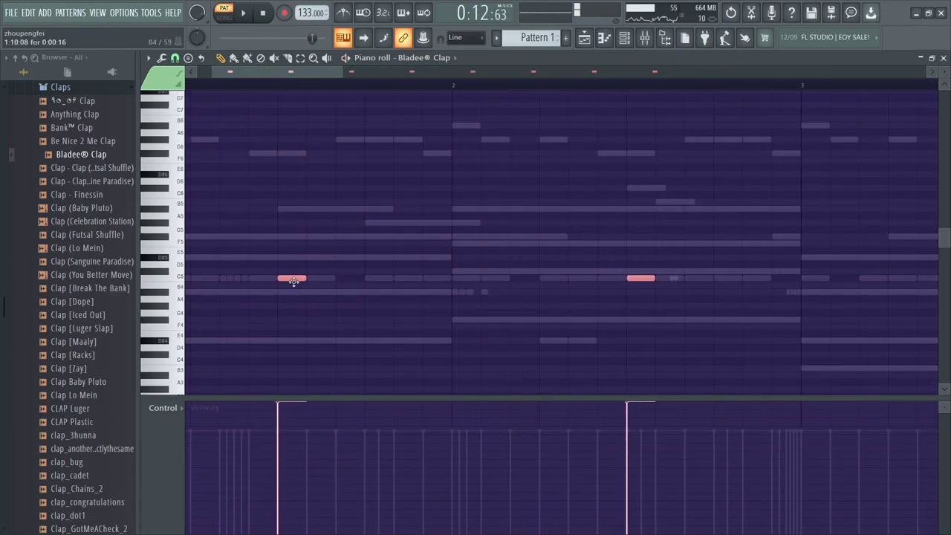
left_click(339, 285)
left_click_drag(296, 281, 339, 287)
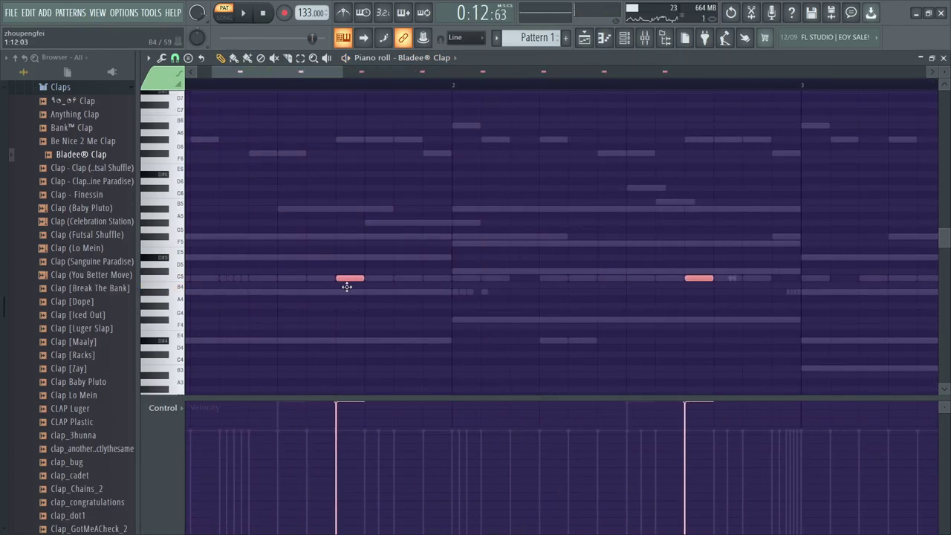
key("space")
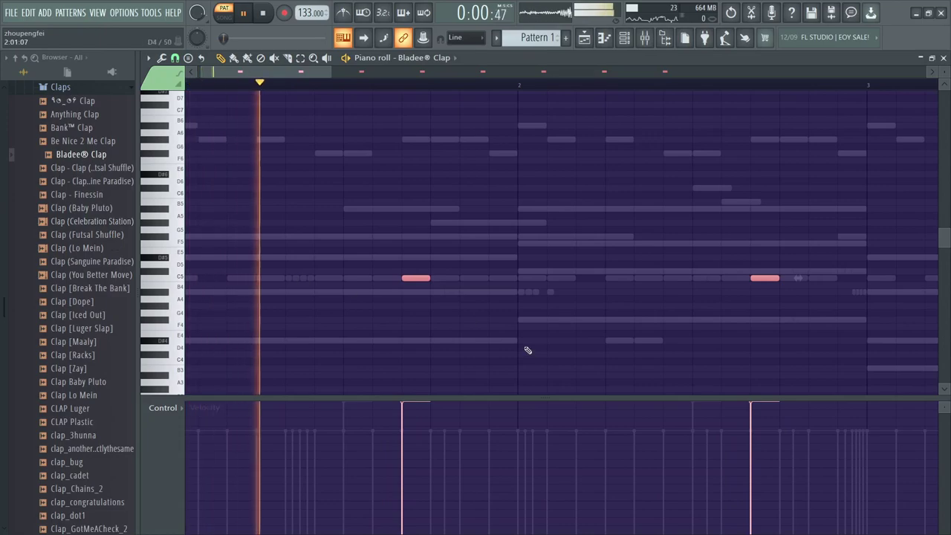
left_click_drag(407, 284, 378, 286)
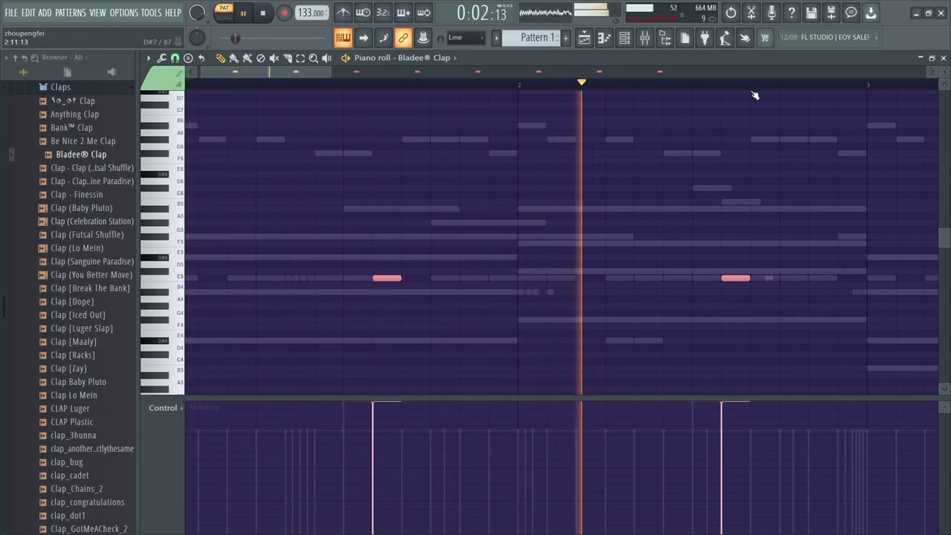
Delete the Bladee® Clap note in bar 2, then restore it and return all Bladee® Clap notes to beat 3.
left_click(625, 38)
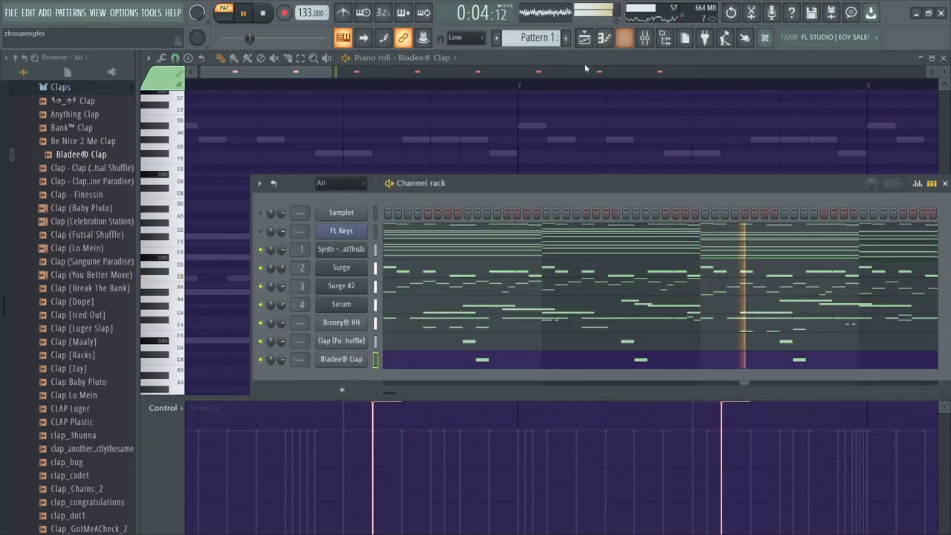
left_click(583, 83)
key("space")
right_click(735, 279)
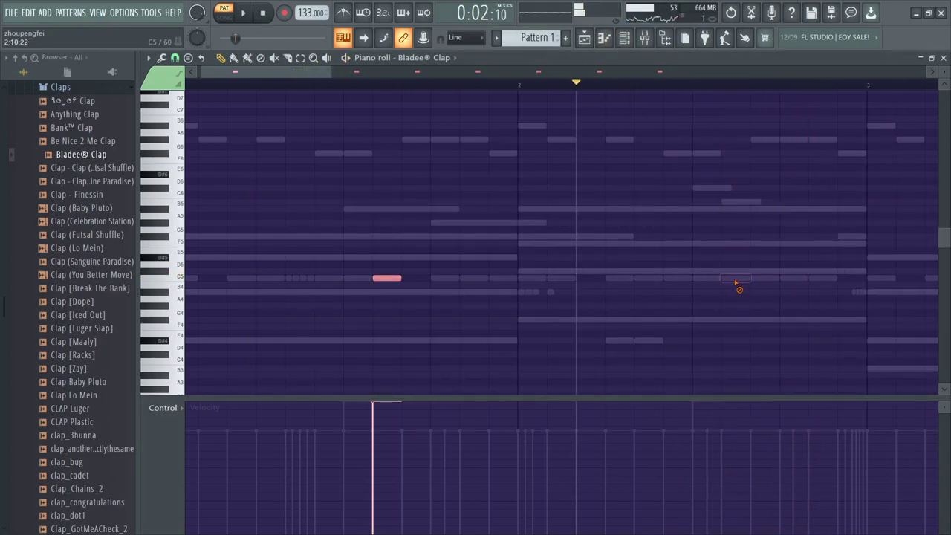
scroll(781, 316, "down", 2)
scroll(849, 310, "up", 1)
scroll(810, 314, "down", 2)
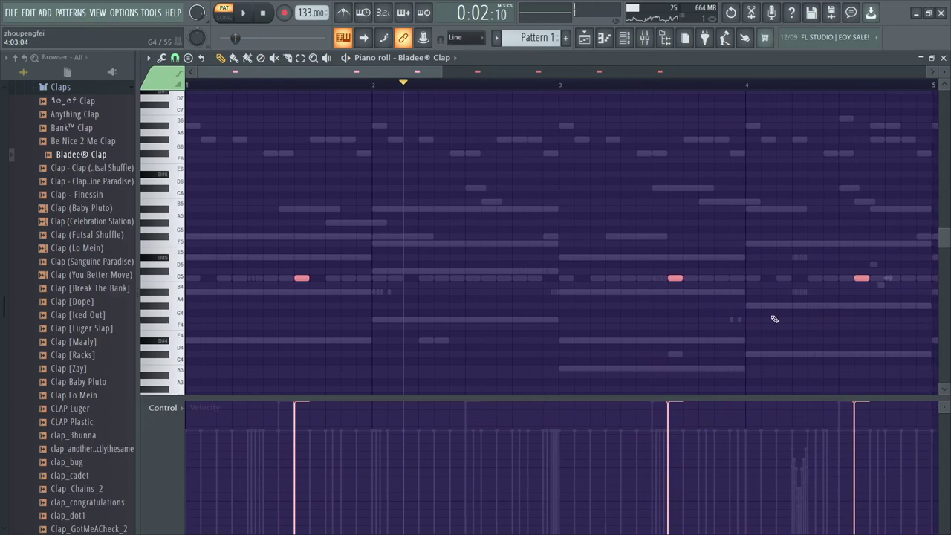
left_click_drag(297, 281, 282, 281)
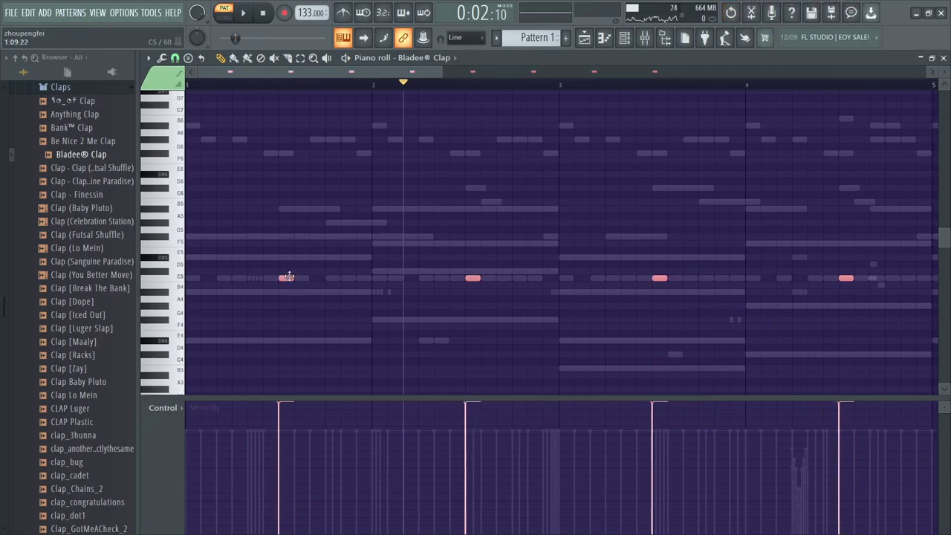
Play the pattern and lower the Bladee® Clap sample's time-stretching pitch by about 254 cents.
key("space")
left_click(625, 38)
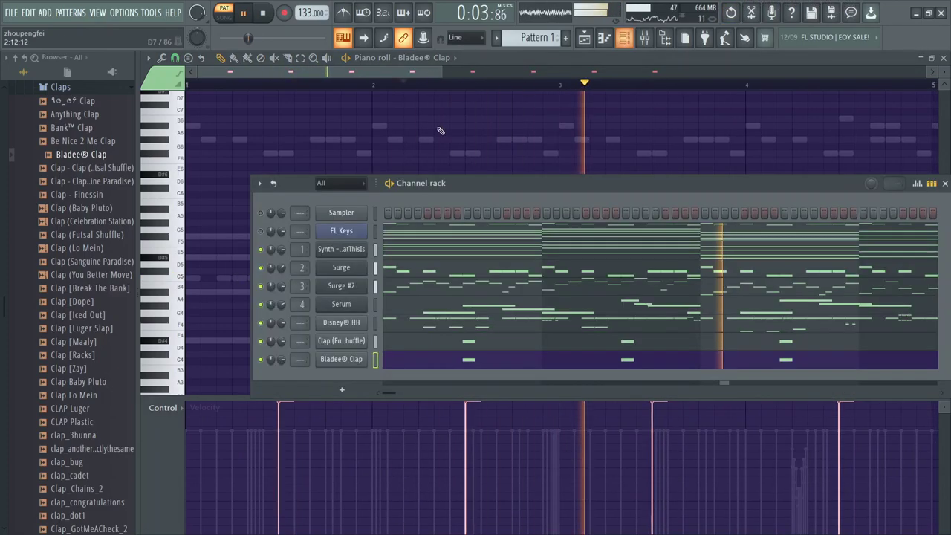
left_click(260, 341)
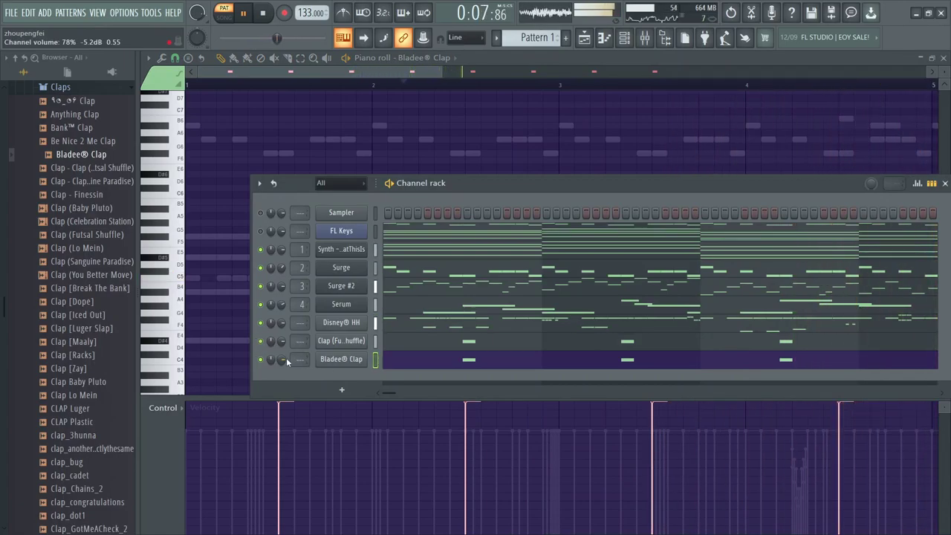
left_click(341, 359)
left_click_drag(416, 249, 421, 253)
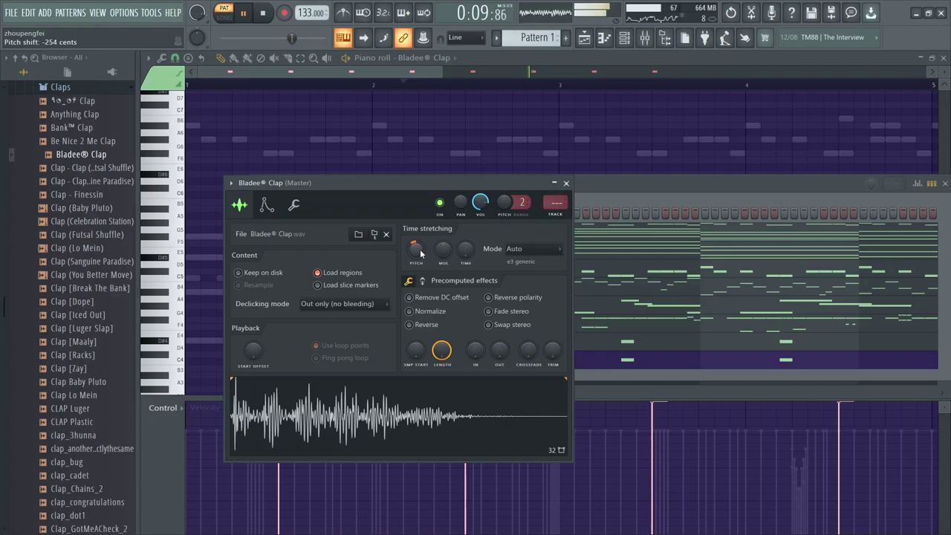
left_click(566, 183)
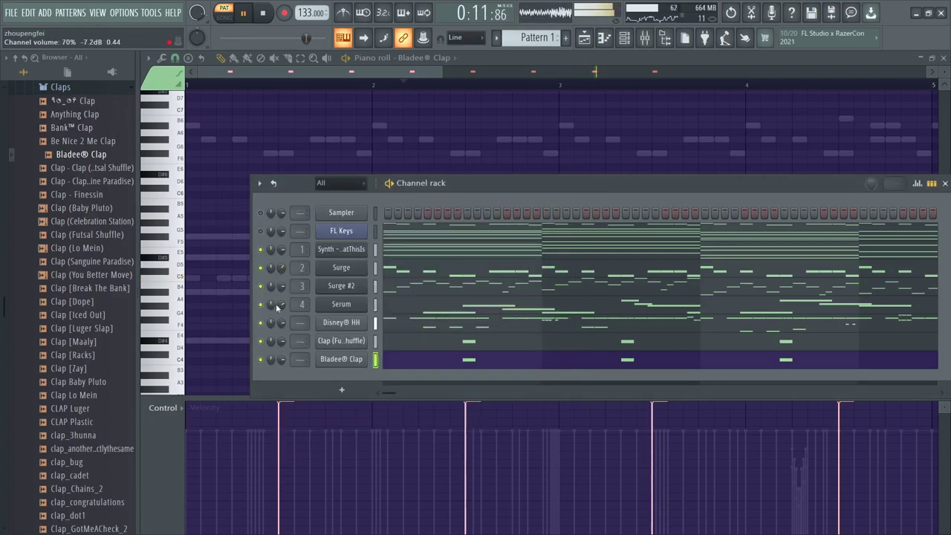
Leave the Claps folder, browse the same drum kit's other folders including Snares, and open its Open Hats folder.
scroll(74, 162, "up", 3)
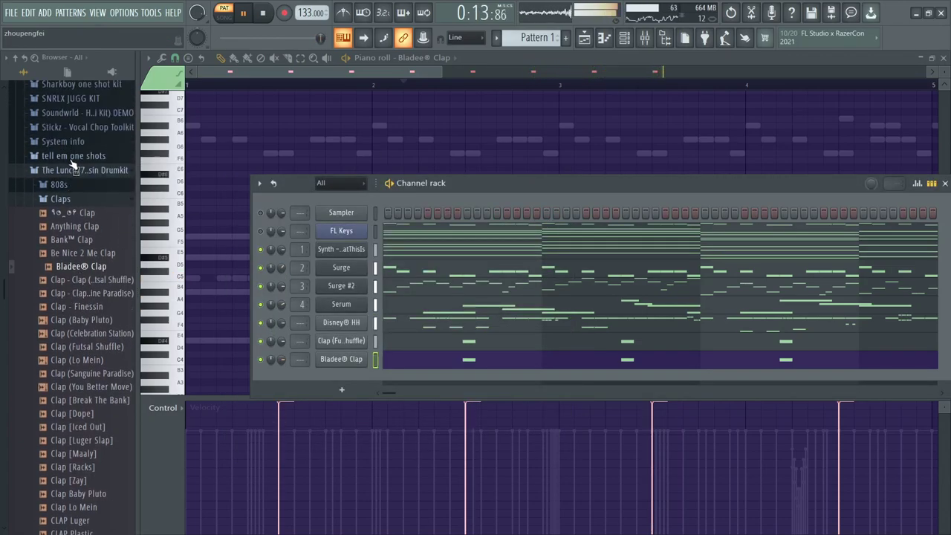
left_click(61, 199)
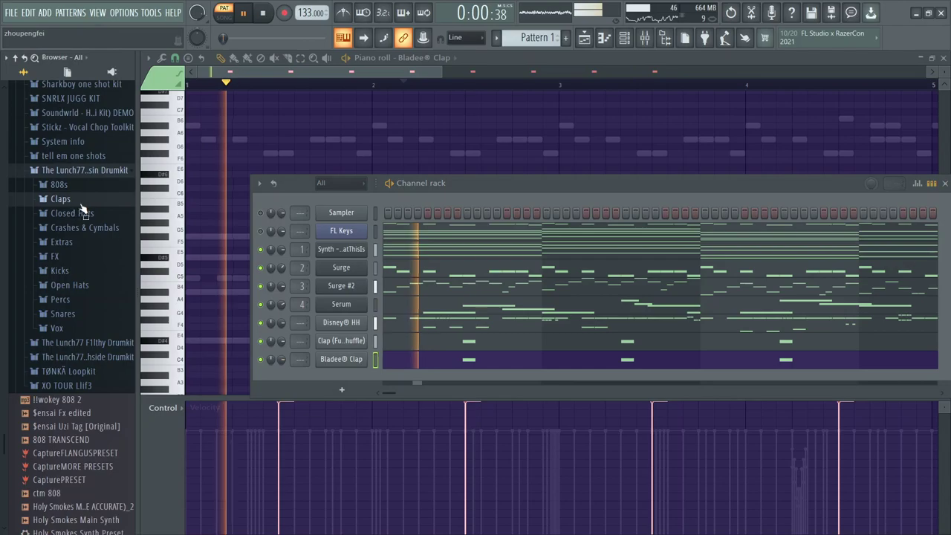
left_click(75, 285)
left_click(59, 87)
left_click(81, 112)
left_click(84, 99)
scroll(77, 186, "up", 3)
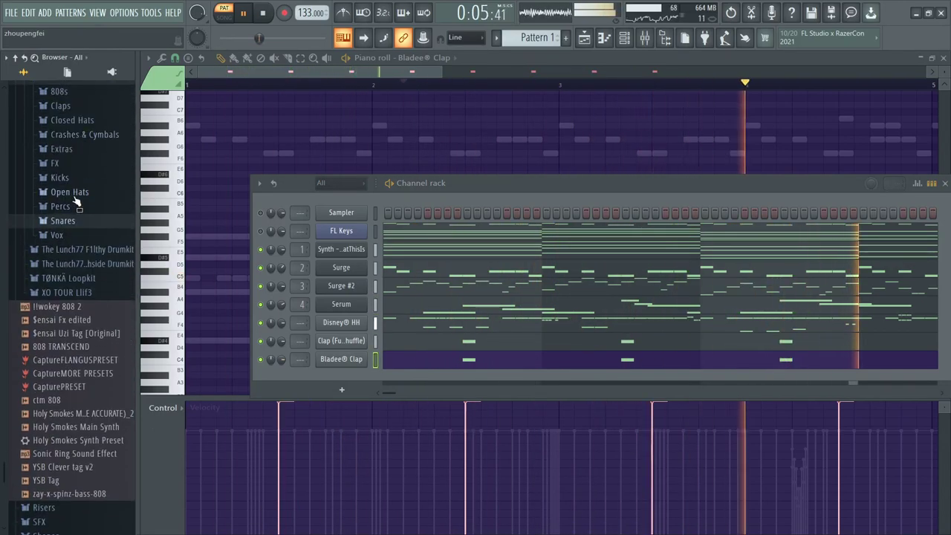
left_click(77, 202)
Stop playback and add the oh_backwoods open hat as a new channel with a hit on the first step.
key("space")
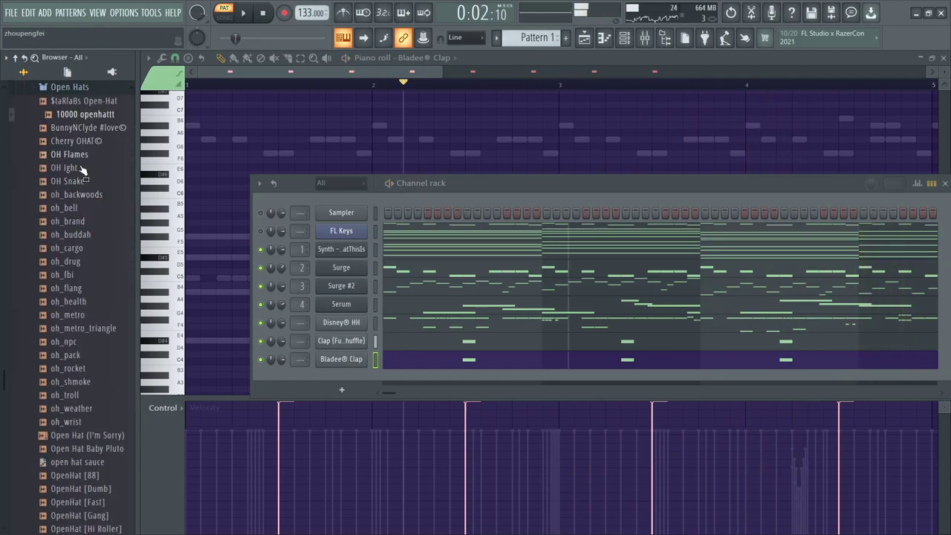
left_click_drag(282, 271, 339, 375)
left_click(71, 101)
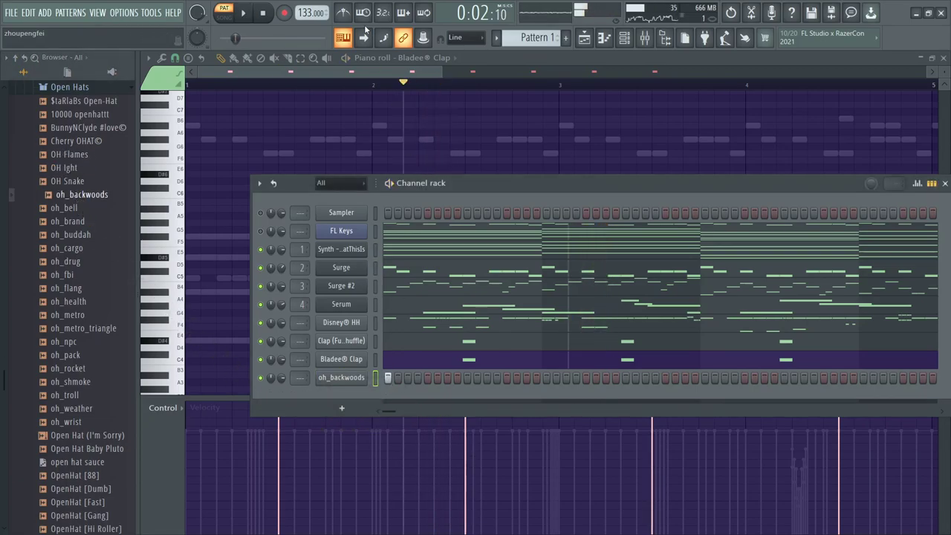
Enable Auto locate for the piano roll's channel switching and show the oh_backwoods channel's notes.
left_click(394, 58)
key("space")
left_click(438, 58)
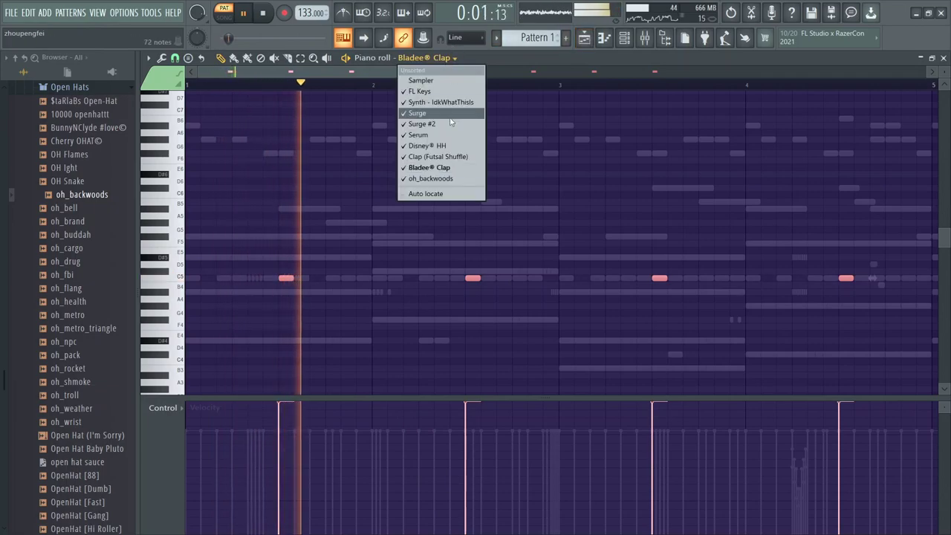
left_click(425, 193)
key("space")
left_click(427, 57)
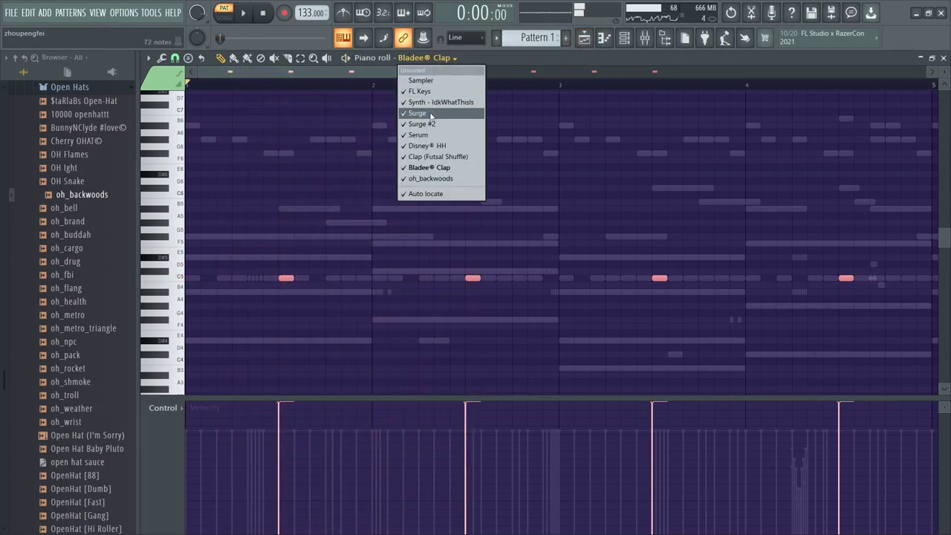
left_click(424, 180)
Duplicate the oh_backwoods note every two bars so it starts bars 1, 3, 5 and 7, and lengthen all four notes.
left_click_drag(559, 88, 2, 245)
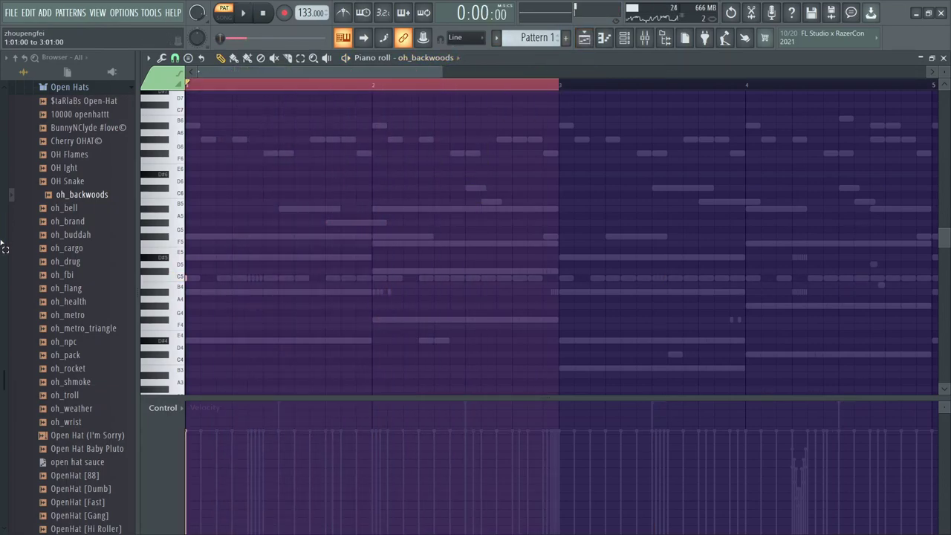
key("ctrl+b")
key("ctrl+b")
key("ctrl+b")
key("ctrl+b")
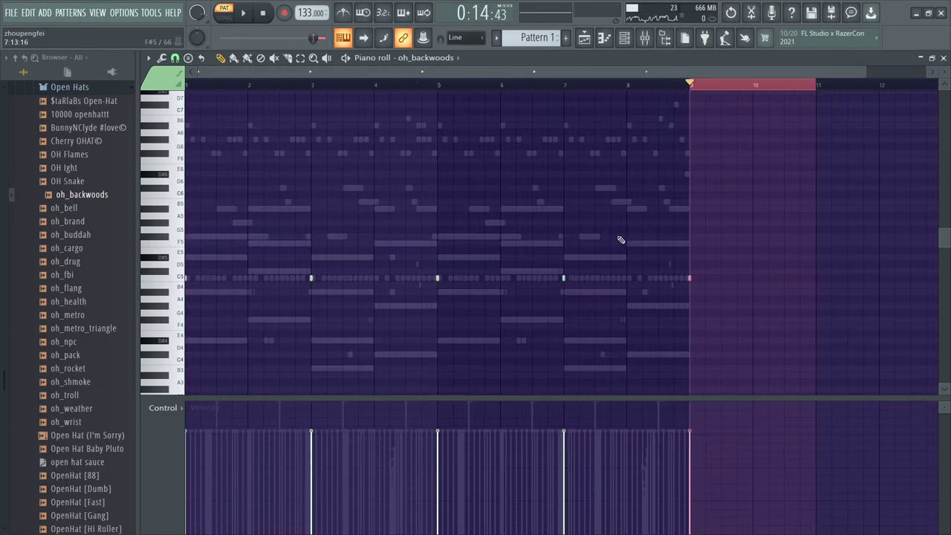
scroll(667, 219, "down", 1)
key("ctrl+a")
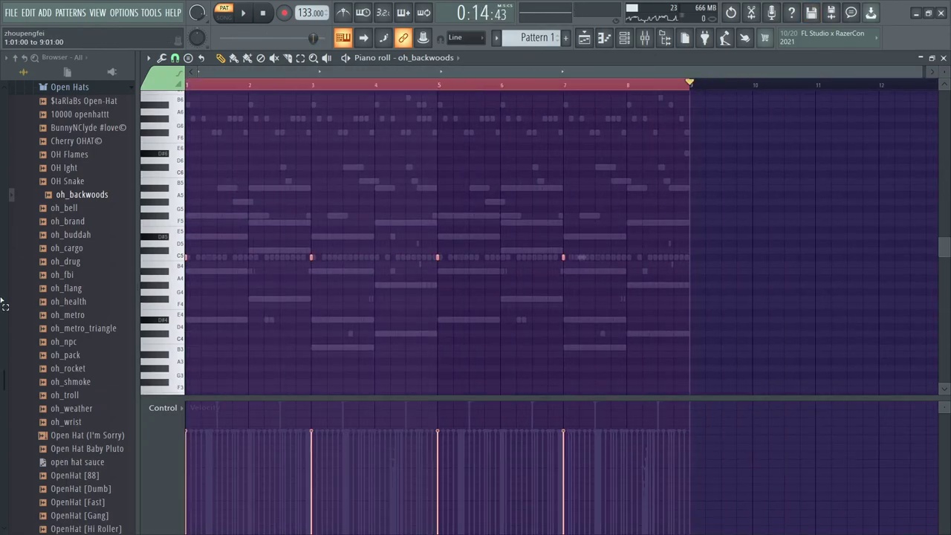
left_click(660, 87)
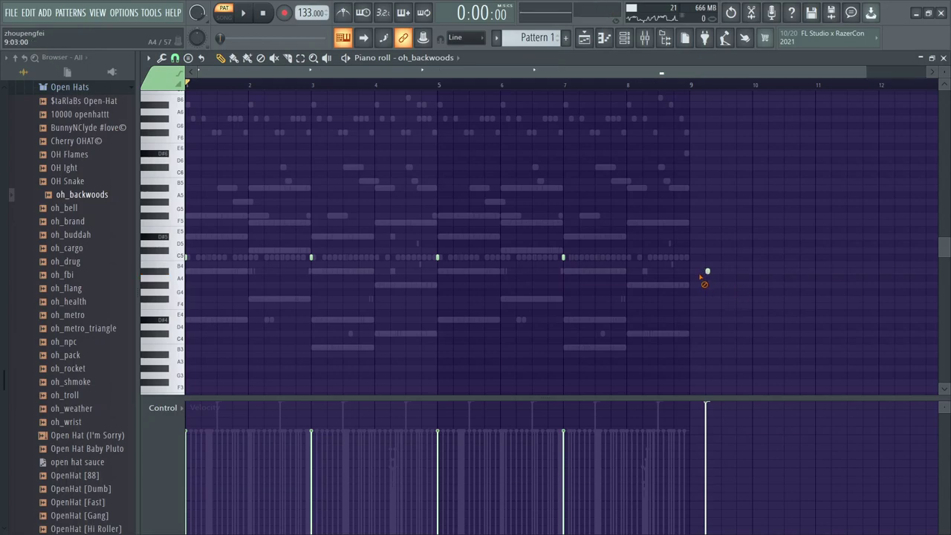
Play the pattern with the open hats and switch from the Open Hats folder to the drum kit's Percs folder.
key("space")
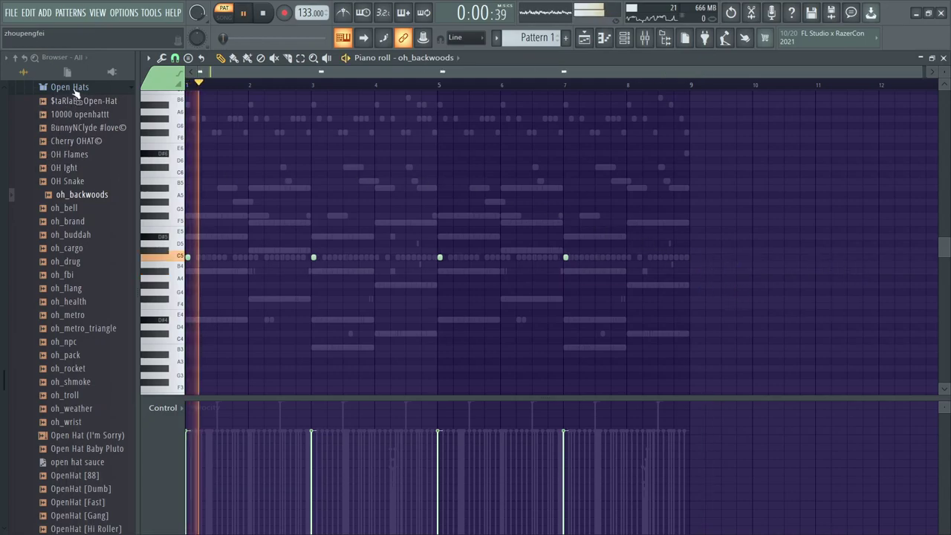
left_click(70, 87)
scroll(112, 194, "up", 3)
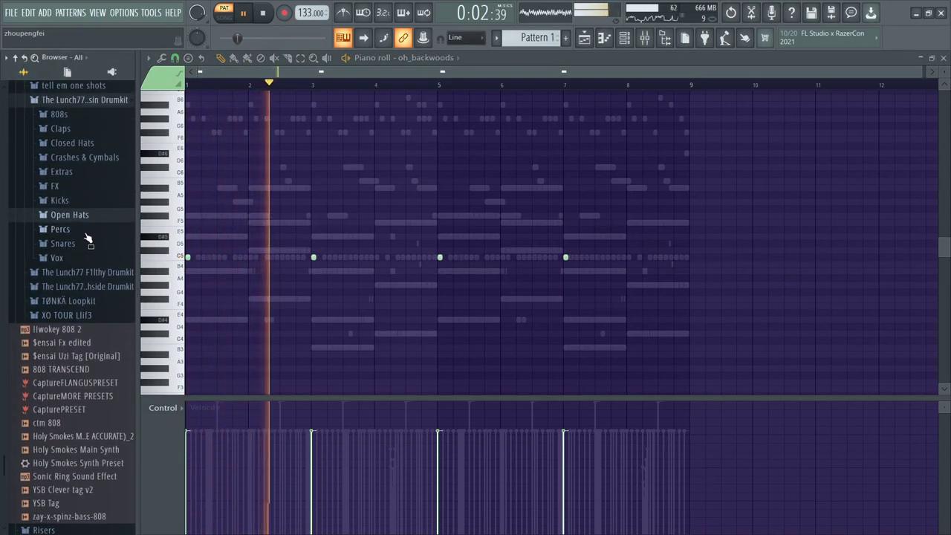
left_click(74, 216)
key("space")
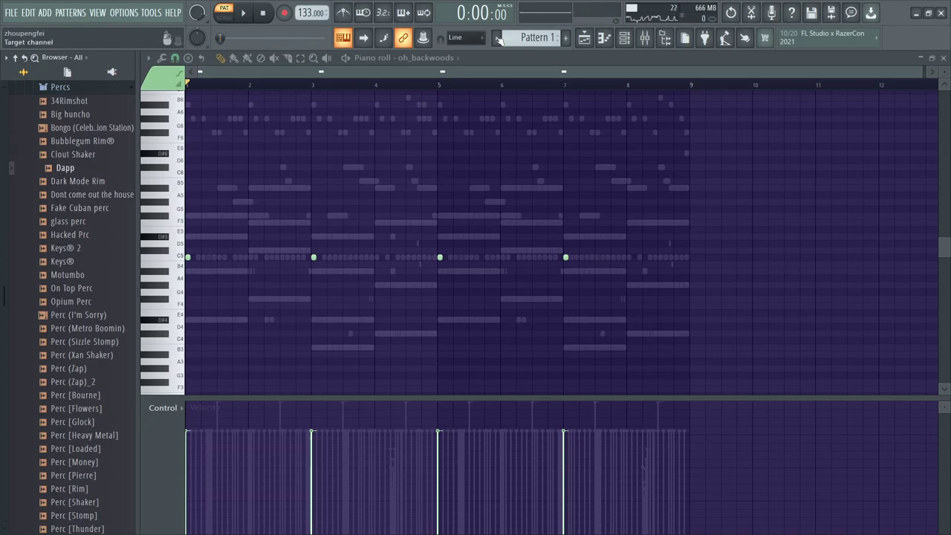
Add the Dapp and Perc (I'm Sorry) samples as new channels in the channel rack.
left_click(622, 38)
left_click_drag(110, 168, 338, 399)
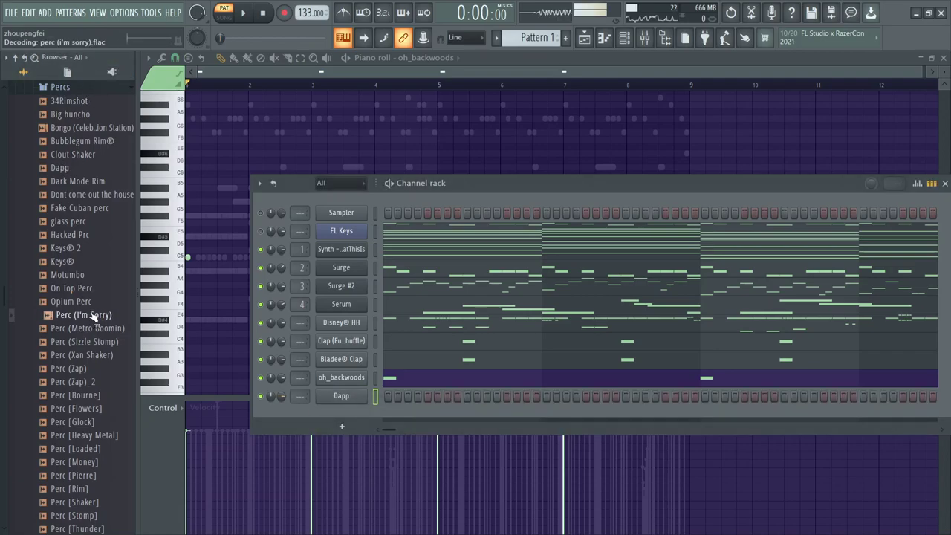
left_click_drag(355, 402, 361, 428)
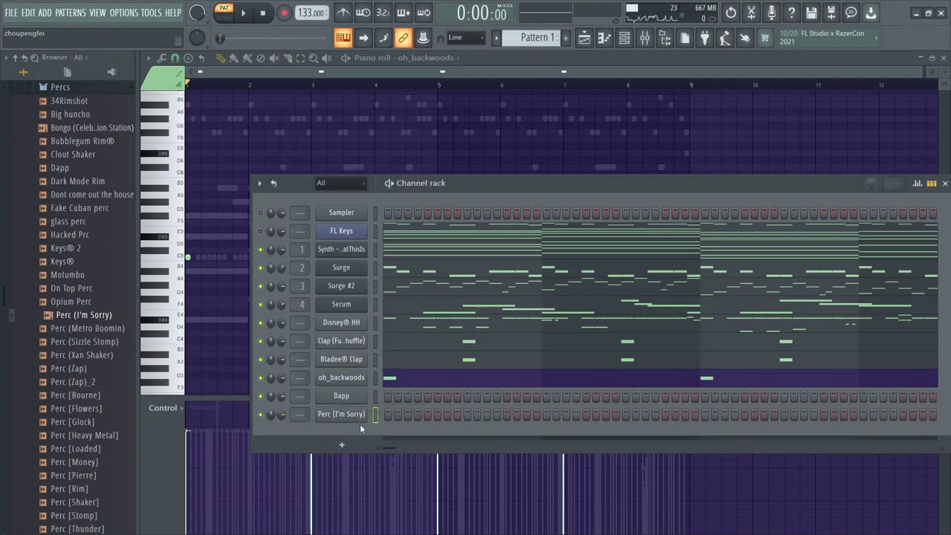
Delete the Dapp channel and confirm its removal.
right_click(362, 399)
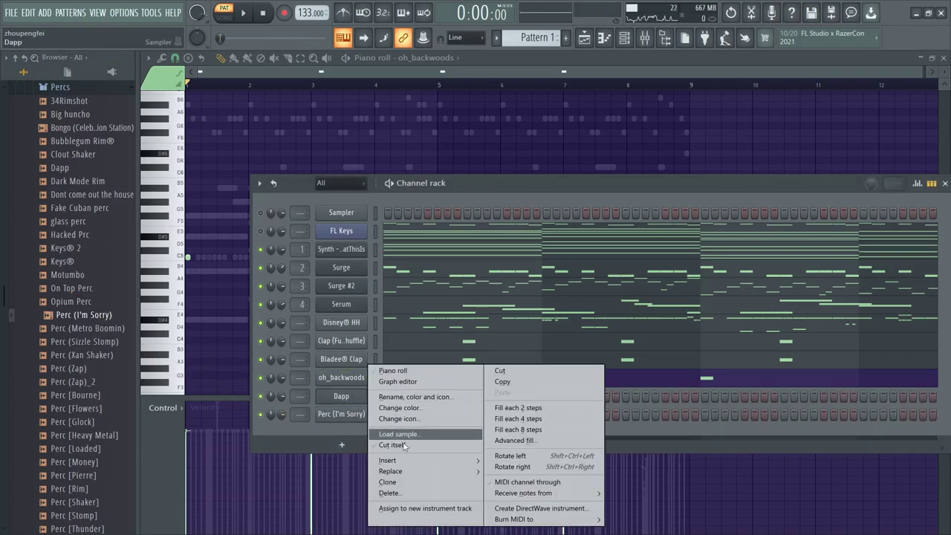
left_click(416, 494)
left_click(541, 312)
Collapse the current drum kit and open the 808s folder of the Lunch77 ..hside Drumkit.
scroll(43, 163, "up", 5)
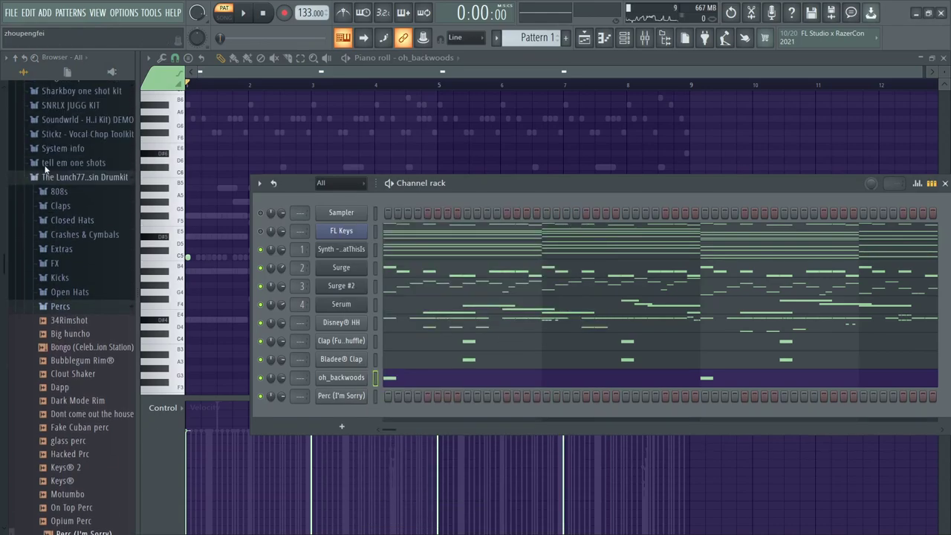
left_click(85, 313)
left_click(81, 184)
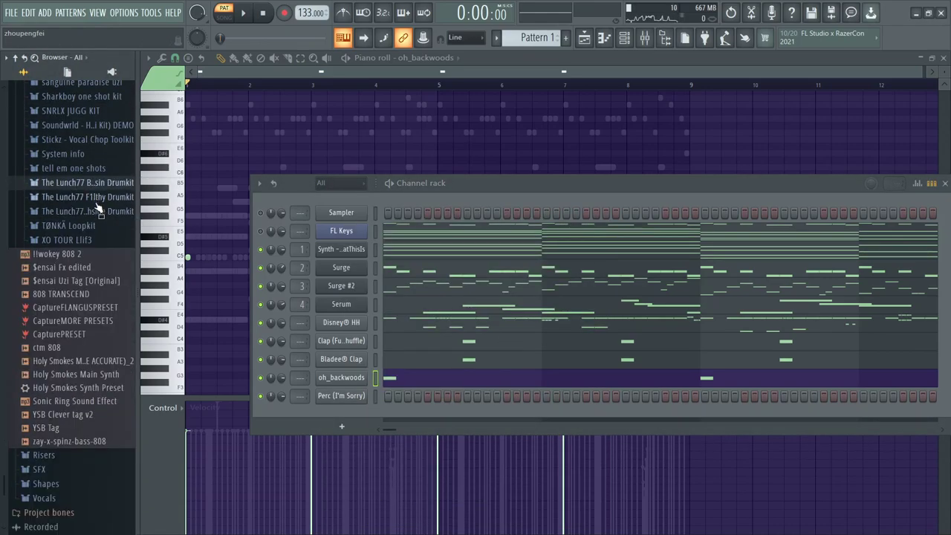
left_click(83, 211)
left_click(74, 226)
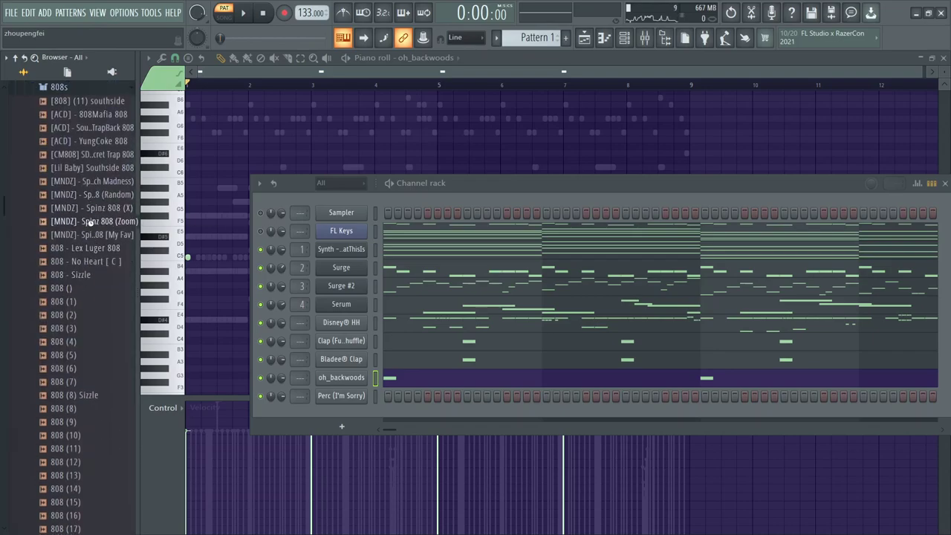
Audition the [MNDZ] Spinz 808 samples (My Fav) and (X) for comparison.
left_click(90, 236)
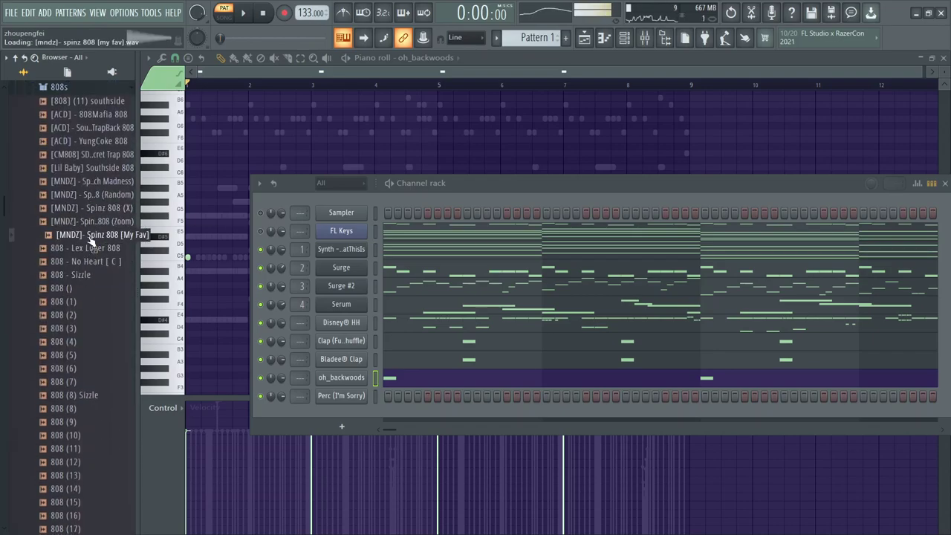
left_click(93, 209)
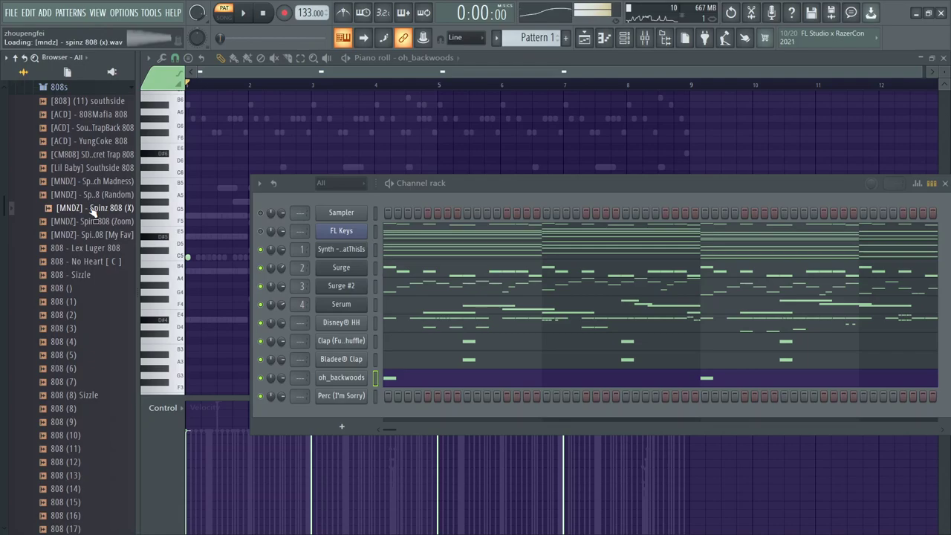
left_click(95, 236)
Add [MNDZ]- Spinz 808 (Zoom) as a new channel and set it to Cut itself.
left_click(94, 223)
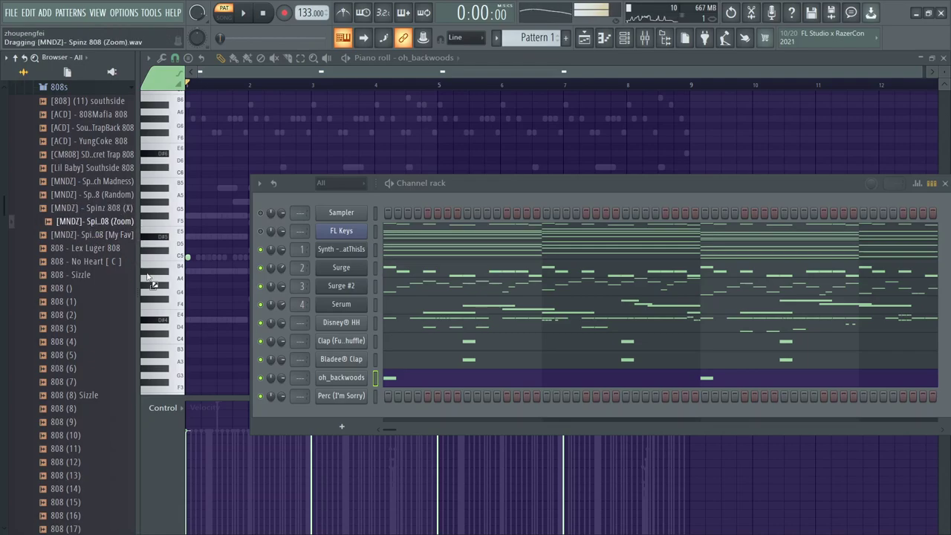
left_click_drag(344, 413, 342, 413)
right_click(342, 414)
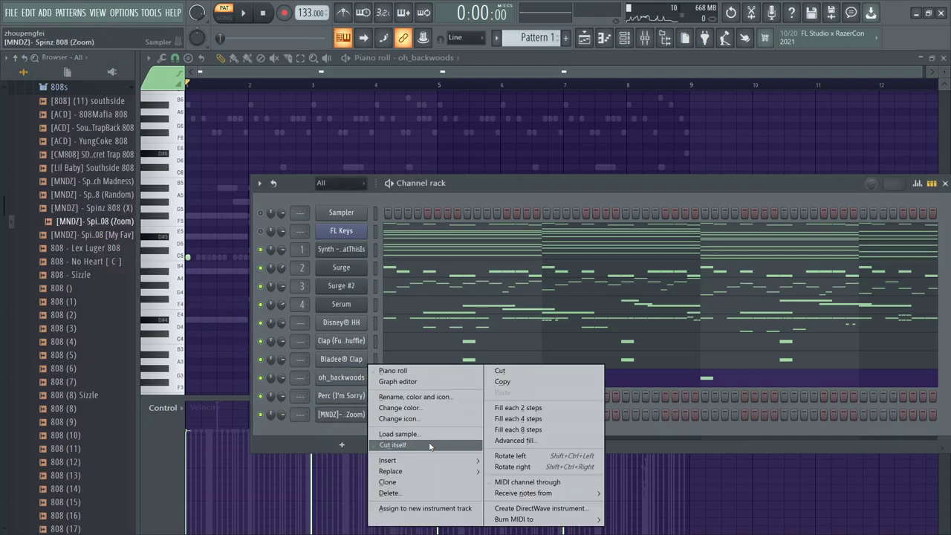
left_click(431, 446)
Inspect the Spinz 808 (Zoom) channel's precomputed effects, close its settings, and show the channel in the piano roll.
left_click(355, 420)
left_click(359, 217)
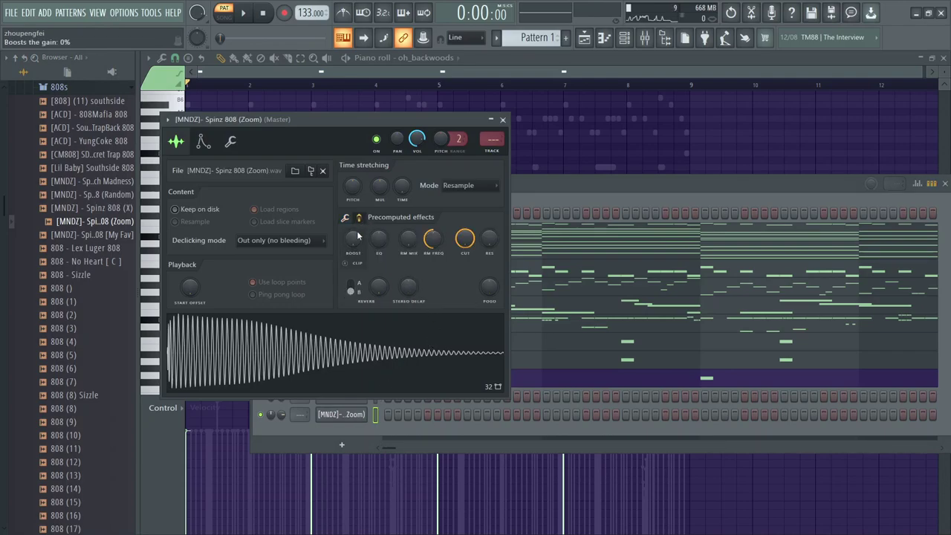
left_click(503, 120)
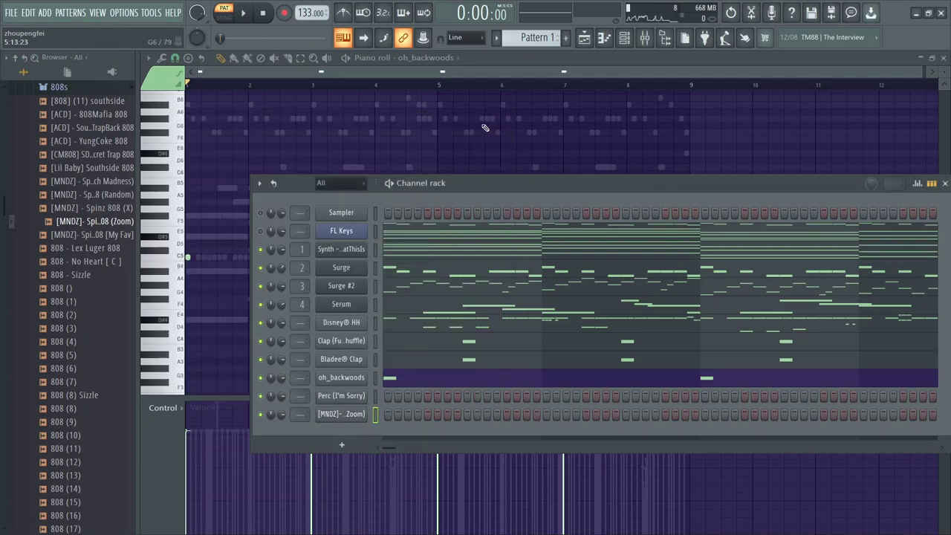
left_click(434, 61)
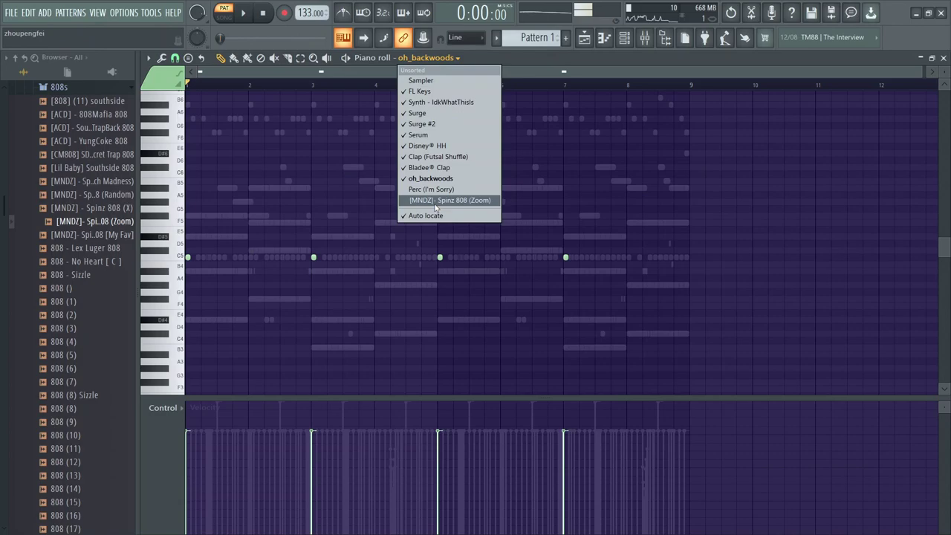
left_click(436, 201)
Open the Spinz 808 (Zoom) sample in Edison, detect its pitch regions, and close the editor.
left_click(625, 38)
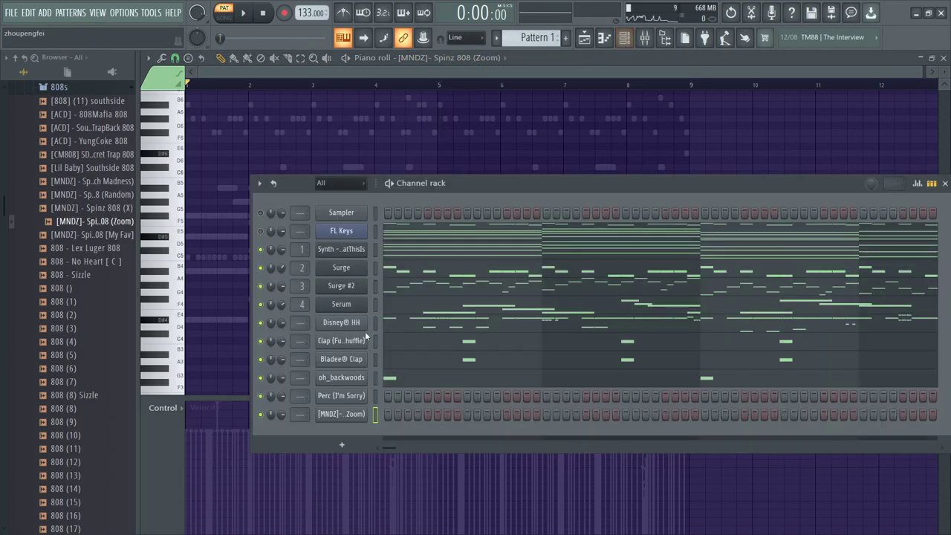
left_click(338, 415)
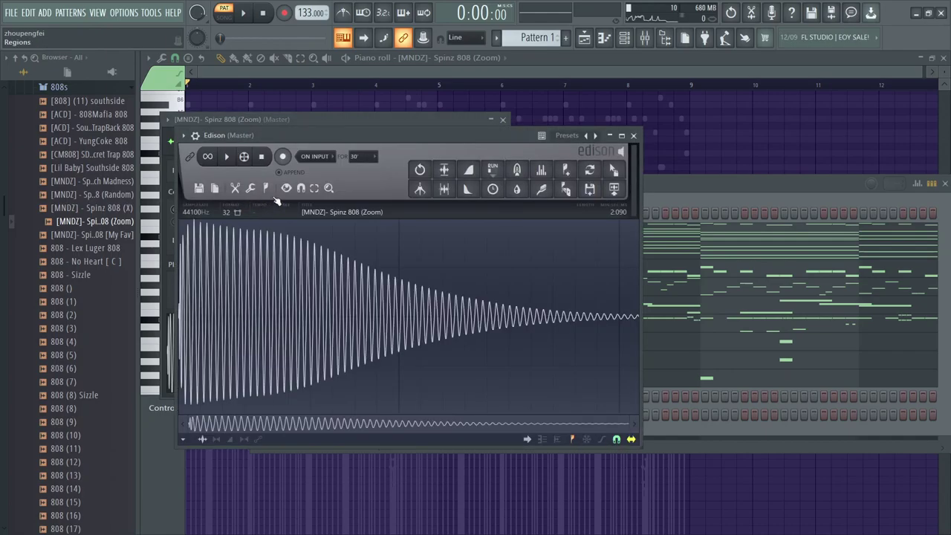
left_click(266, 188)
left_click(295, 362)
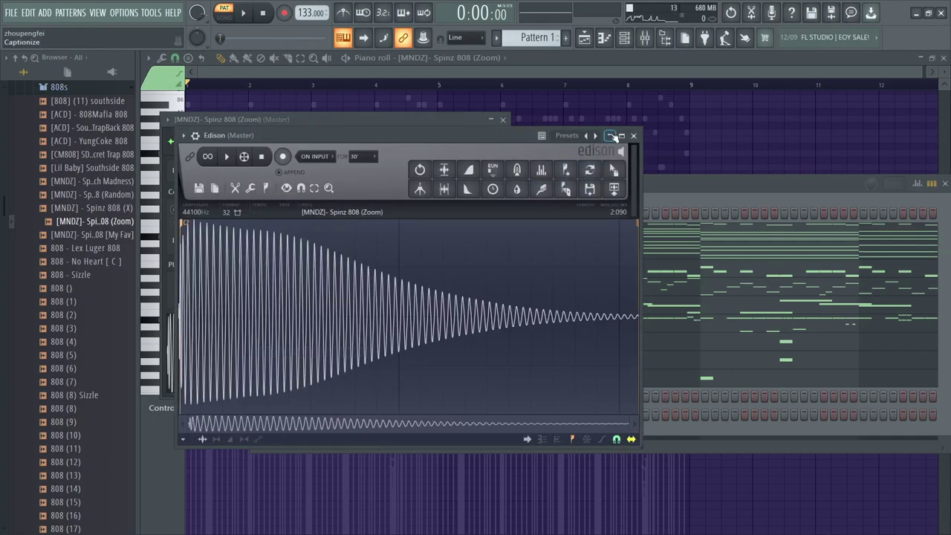
left_click(633, 137)
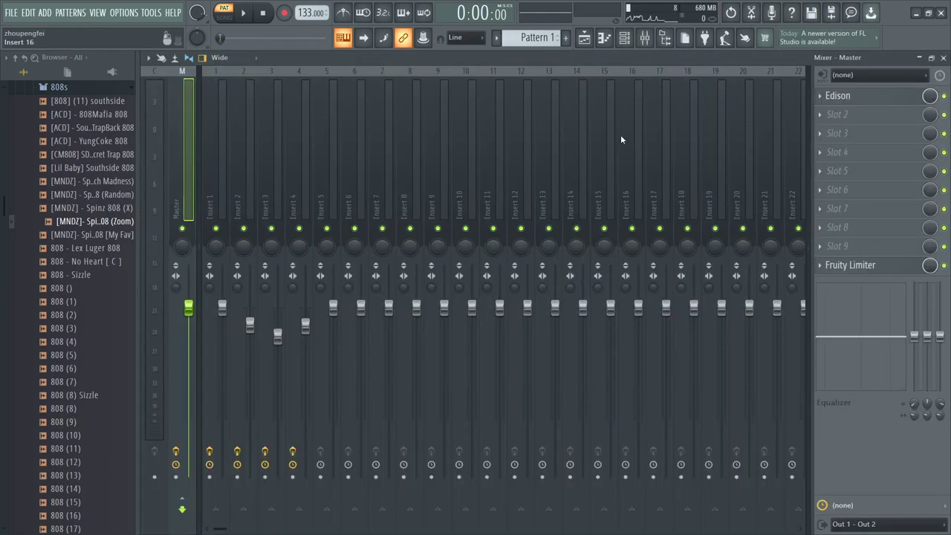
Close the mixer, show the Spinz 808 (Zoom) piano roll, and place bass notes D#4, F#4, B3 and C#4 at the starts of bars 1–4.
left_click(944, 58)
left_click(503, 120)
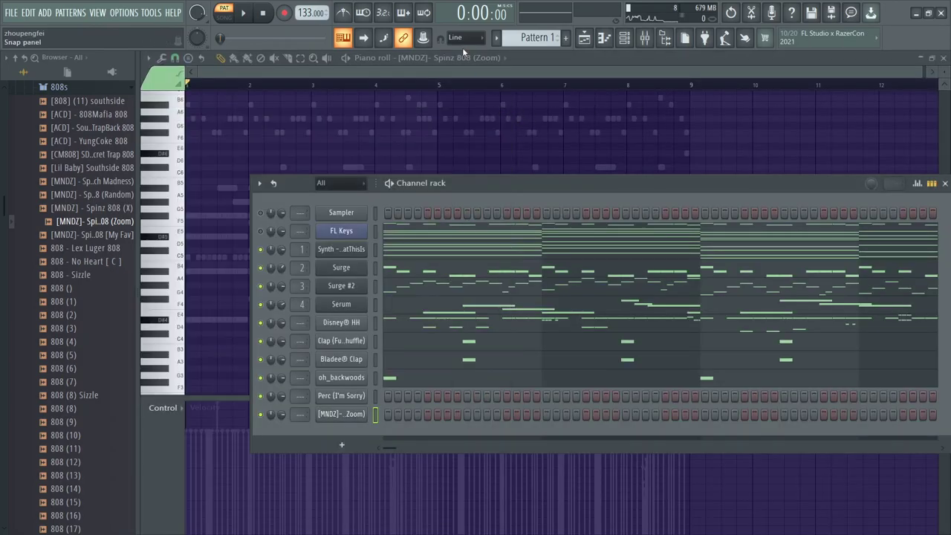
left_click(465, 58)
left_click(446, 199)
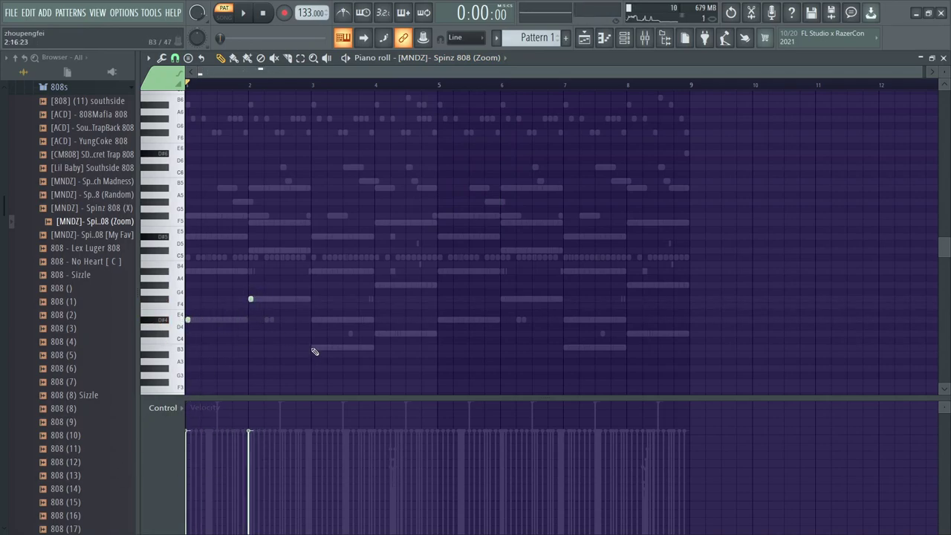
double_click(370, 334)
key("Escape")
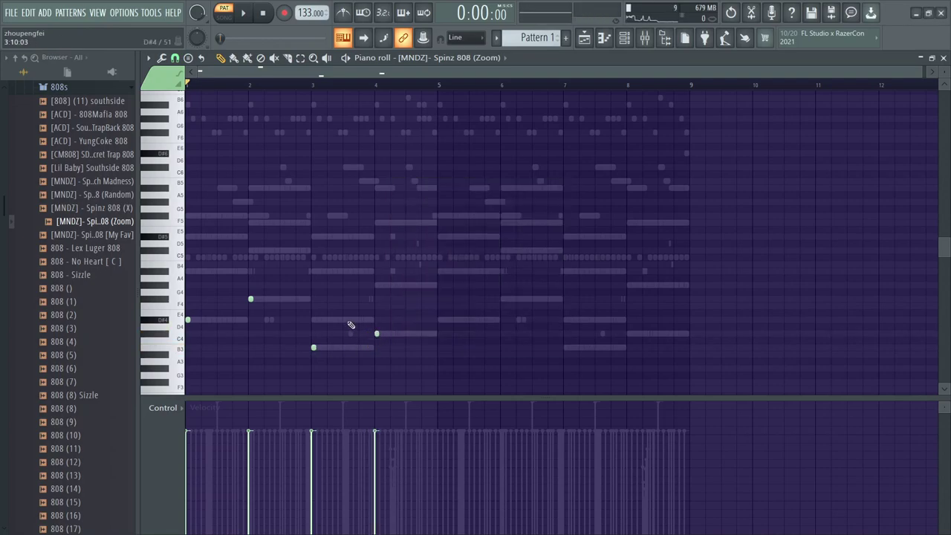
Transpose the four 808 notes up three octaves and audition them.
key("space")
key("ctrl+Up")
key("space")
key("space")
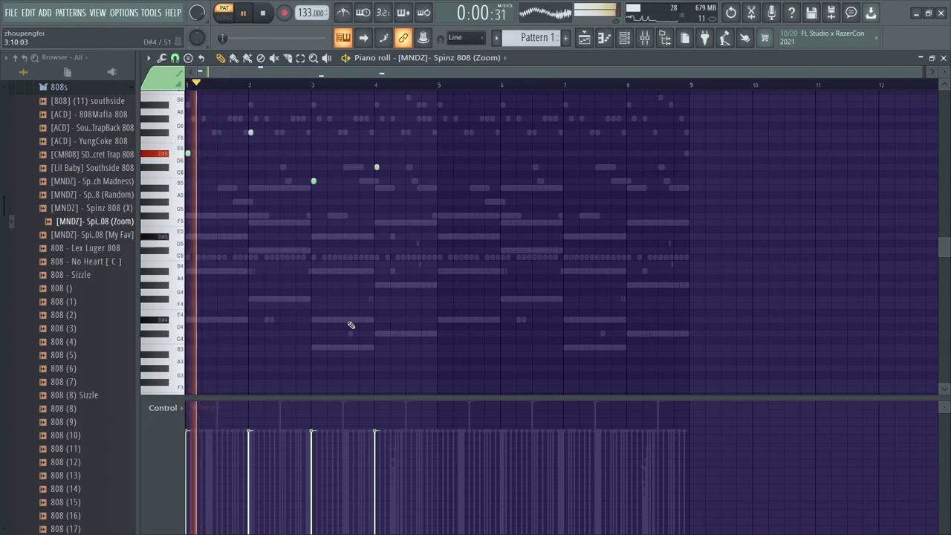
scroll(341, 318, "up", 2)
key("ctrl+Up")
scroll(301, 303, "up", 3)
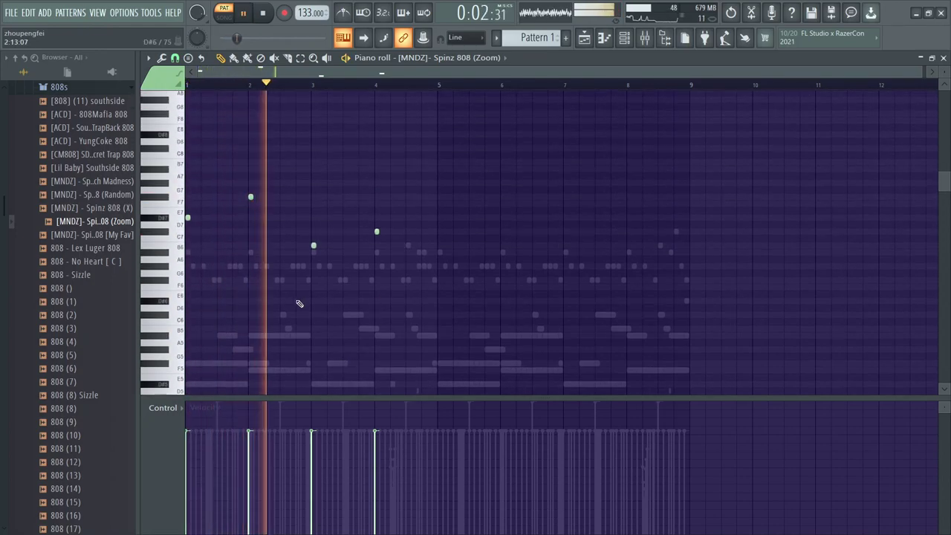
scroll(230, 279, "up", 2)
scroll(231, 278, "up", 2)
key("space")
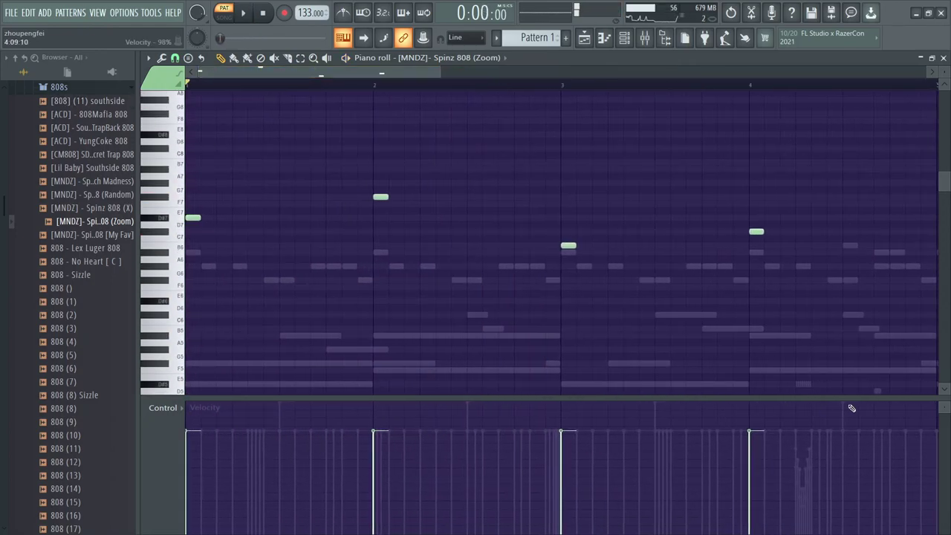
Raise the 808 notes to maximum velocity and add a second D#7 hit in bar 1 and a second F#7 hit in bar 2.
key("space")
key("space")
key("space")
right_click(381, 197)
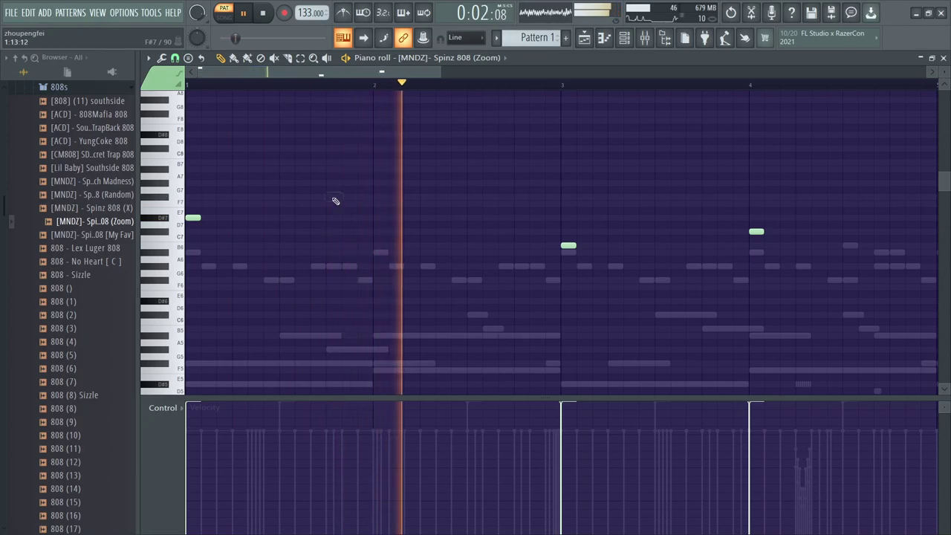
left_click(423, 197)
left_click(377, 197)
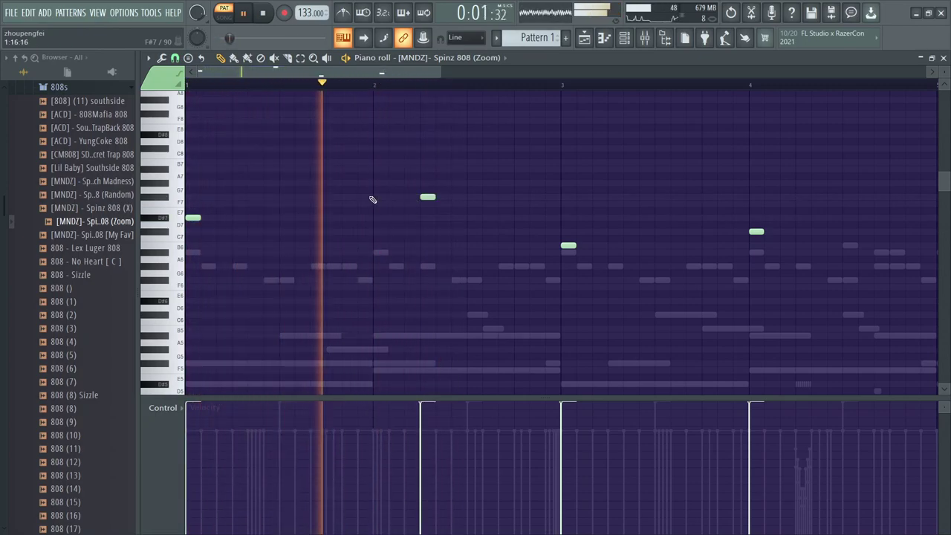
left_click(266, 218)
Try an extra 808 note late in bar 2 at F7, C#7 and D#7.
left_click(598, 315)
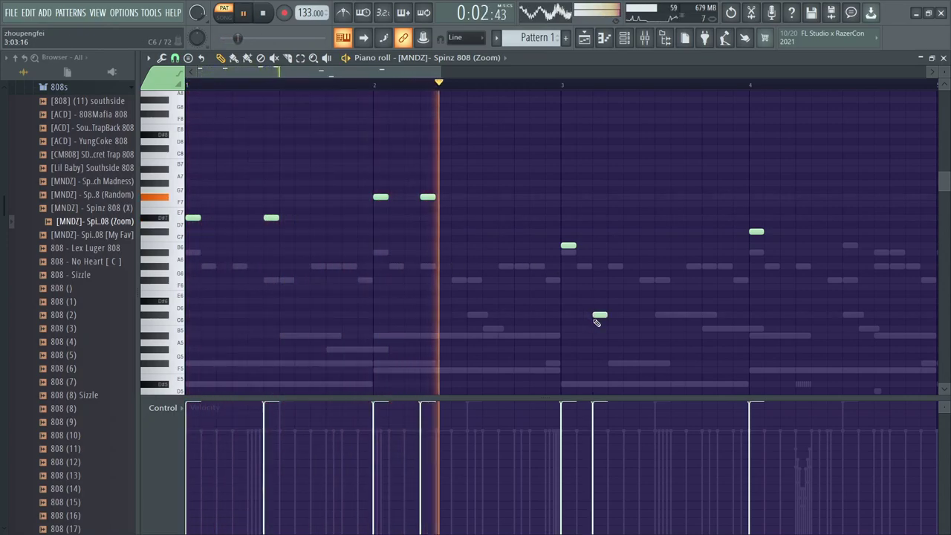
key("space")
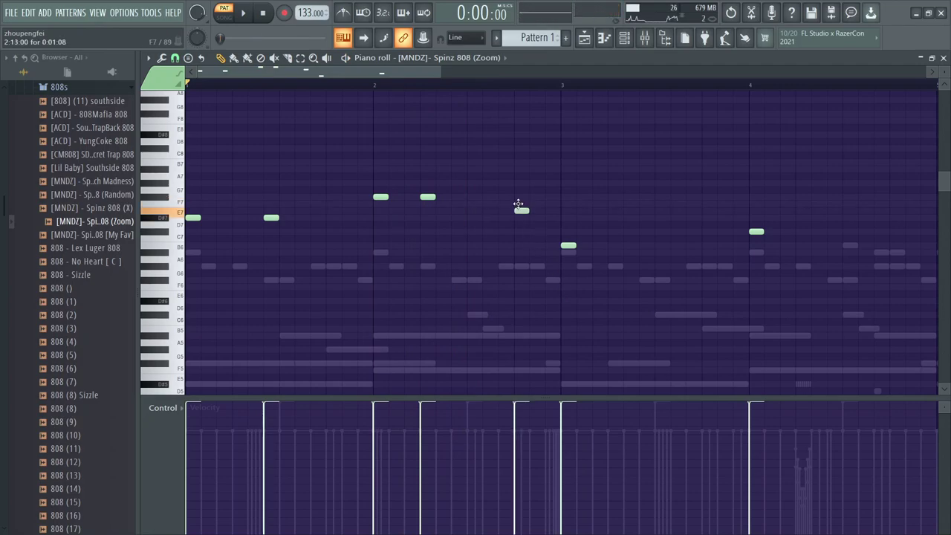
key("space")
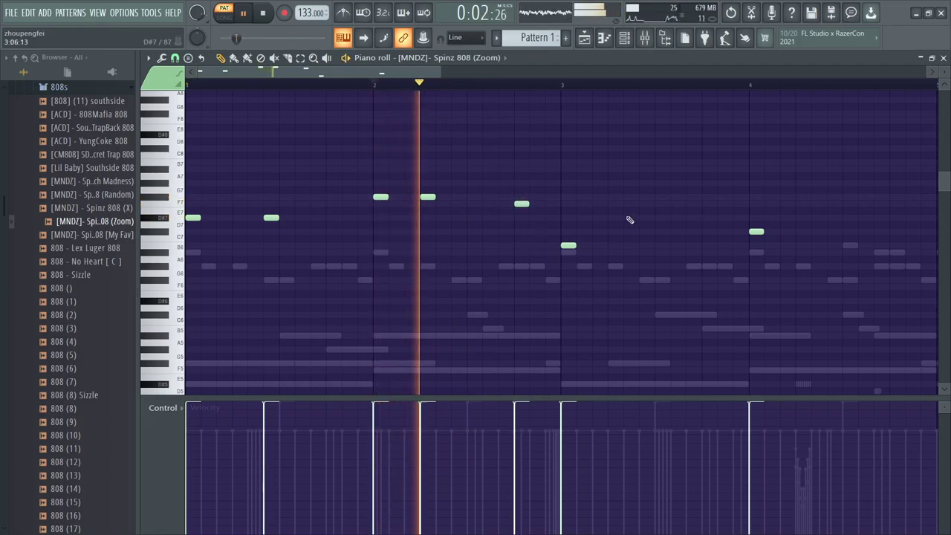
key("space")
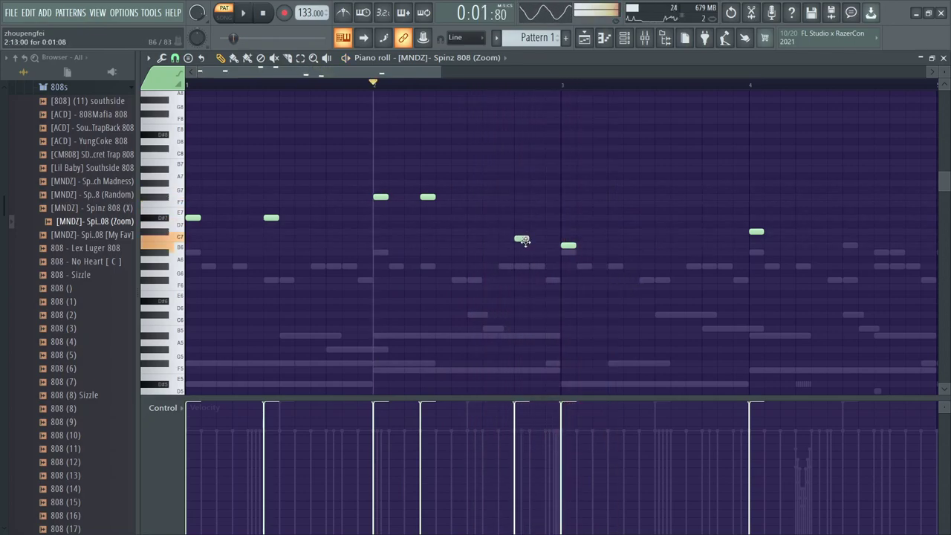
key("space")
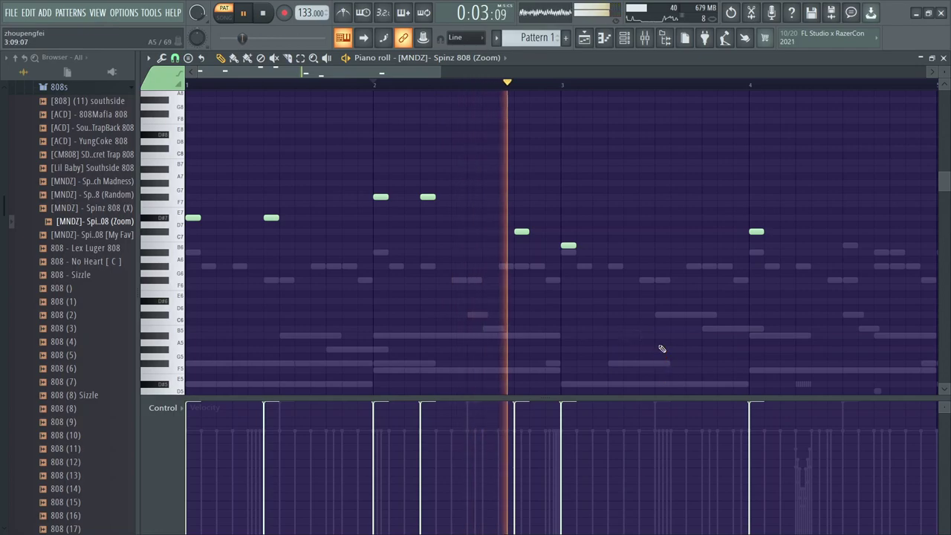
left_click_drag(522, 232, 521, 218)
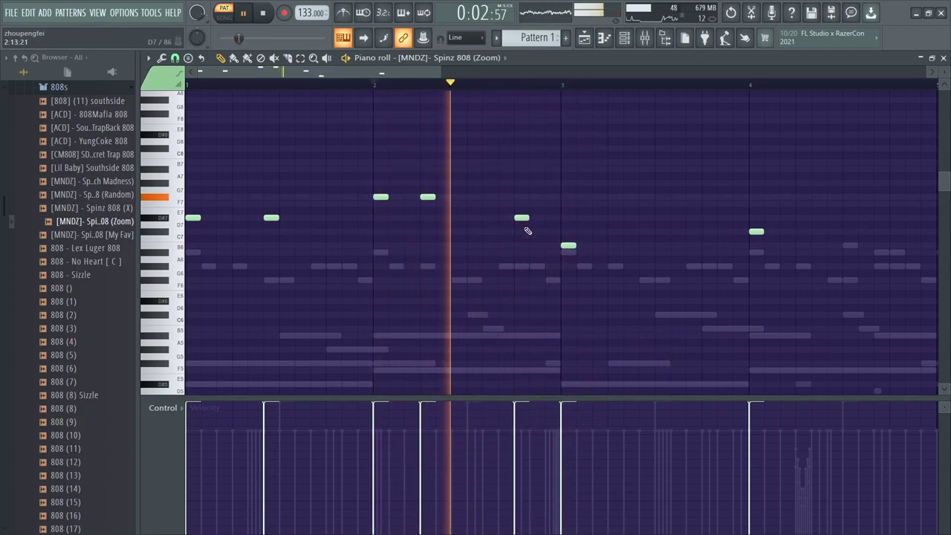
right_click(522, 218)
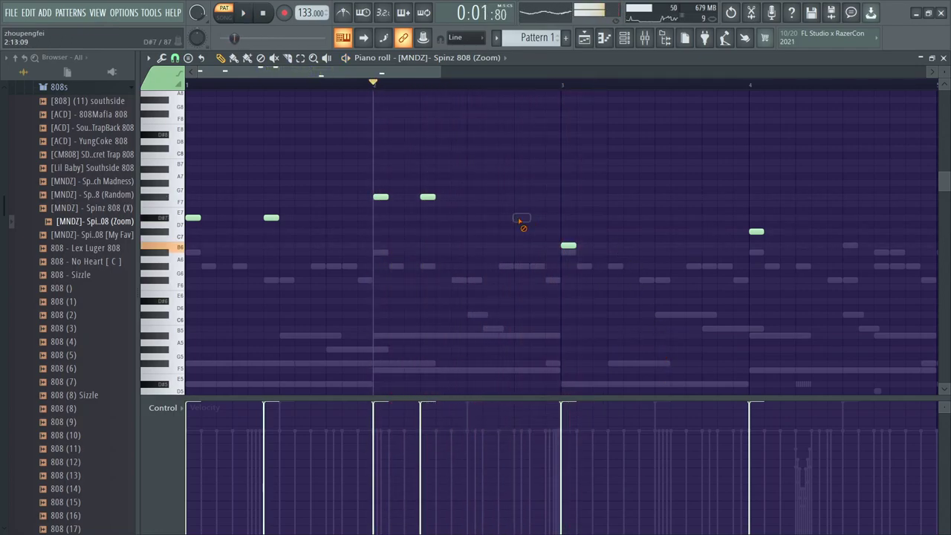
Try other pickup notes near the end of bar 2, leading into bar 3.
left_click(551, 192)
left_click_drag(551, 192, 552, 197)
left_click(505, 246)
right_click(505, 246)
right_click(552, 197)
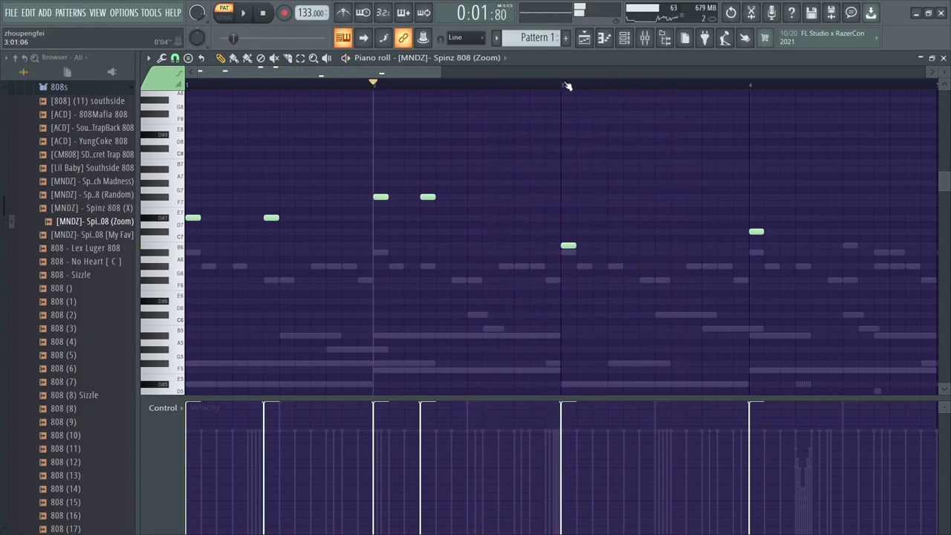
Add a second B6 hit early in bar 3, auditioning its placement from the start of the bar.
scroll(625, 243, "down", 3)
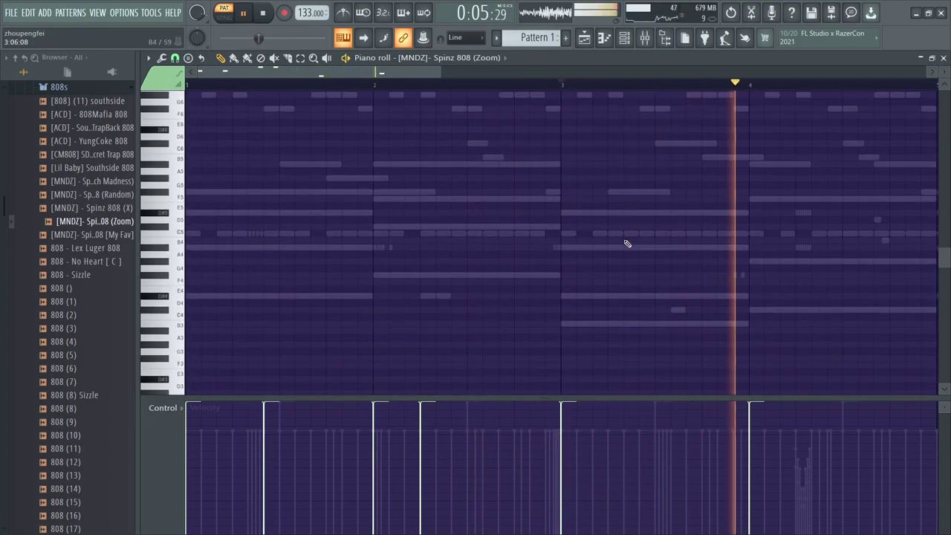
scroll(627, 243, "up", 2)
scroll(626, 244, "up", 1)
key("space")
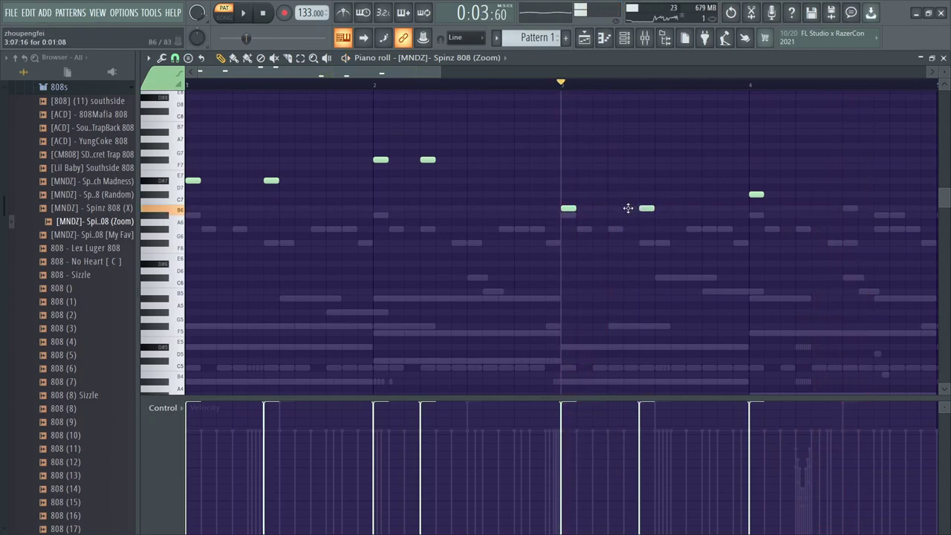
key("space")
key("space")
right_click(631, 209)
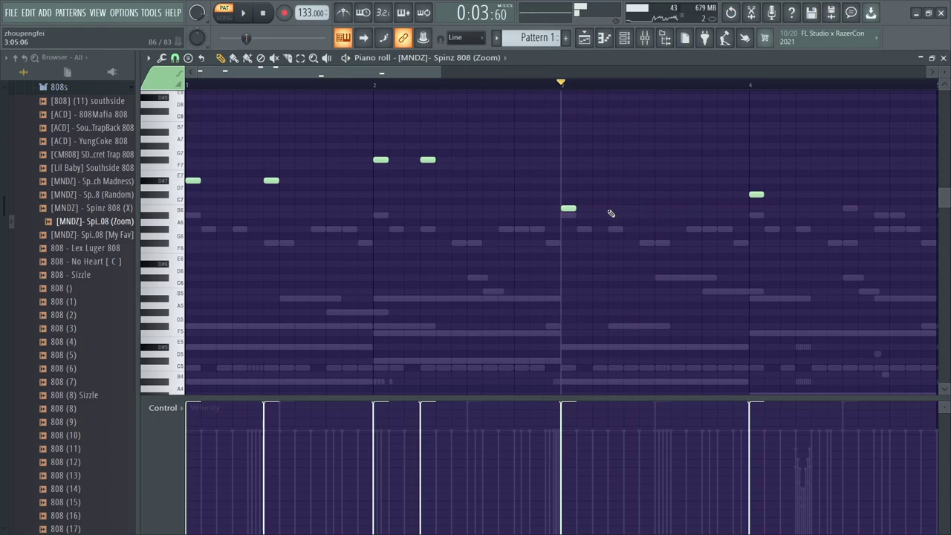
left_click(597, 210)
key("space")
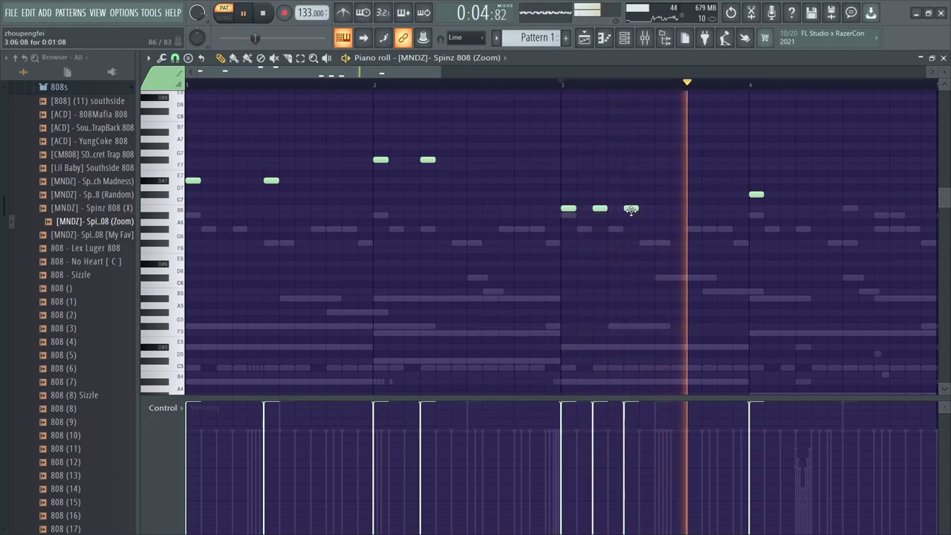
Try a spaced pair of B6 hits late in bar 3 during playback.
left_click(707, 210)
key("space")
key("space")
right_click(710, 209)
left_click(694, 208)
left_click(724, 209)
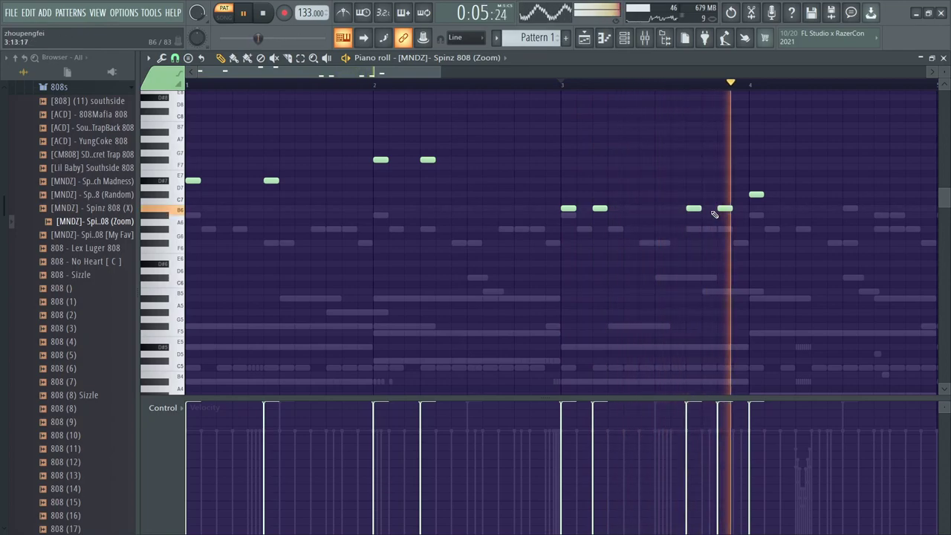
Try adjacent B6 hits as a closer run late in bar 3 and replay it.
right_click(725, 210)
key("space")
key("space")
left_click(709, 210)
left_click(722, 211)
key("space")
key("space")
Audition variations of the late B6 run in bar 3 and clear its trial hits.
right_click(693, 209)
key("space")
key("space")
left_click(695, 209)
right_click(725, 209)
key("space")
key("space")
right_click(709, 209)
right_click(693, 209)
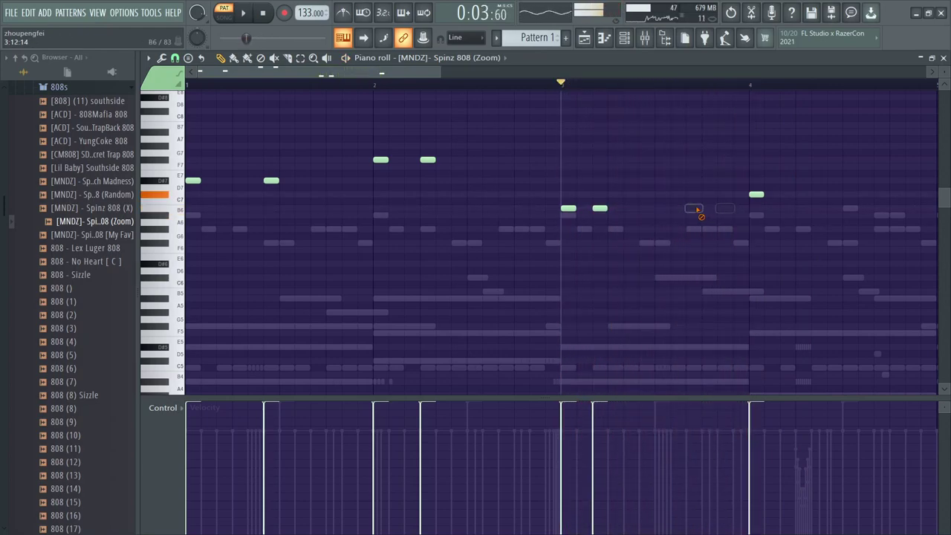
Add a B6 pickup on the last grid step of bar 3 and play it back.
left_click(725, 210)
key("space")
right_click(728, 212)
key("space")
left_click(741, 209)
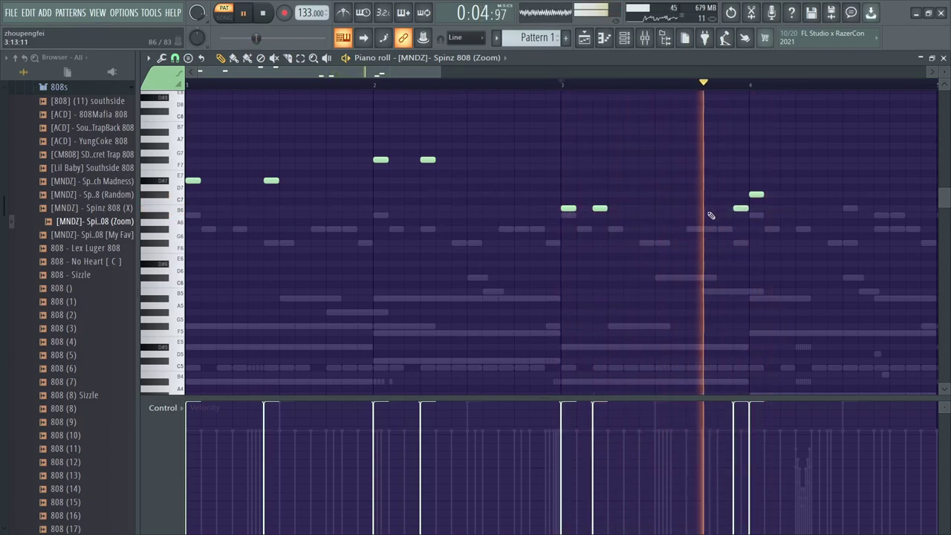
key("space")
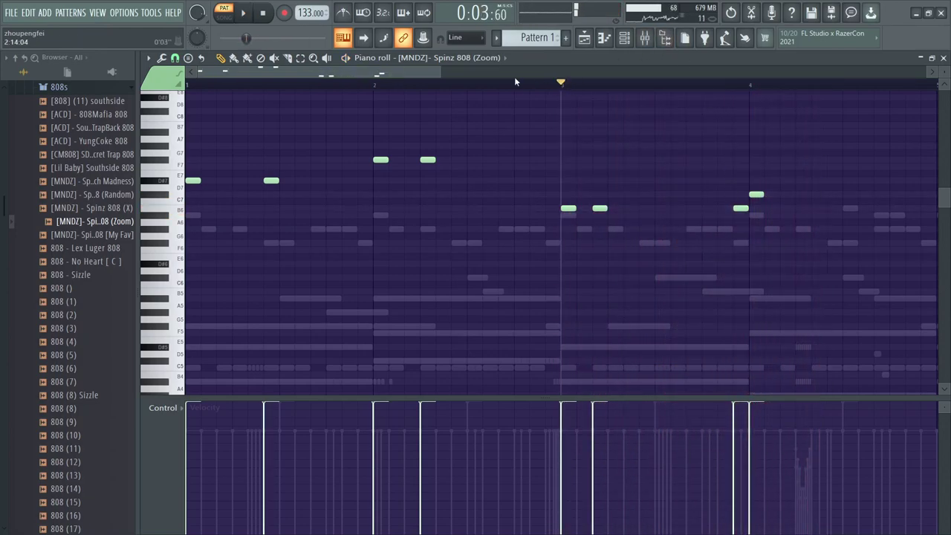
Add three more C#7 hits across bar 4 and a closing run of three consecutive F#7 hits.
left_click_drag(431, 75, 512, 96)
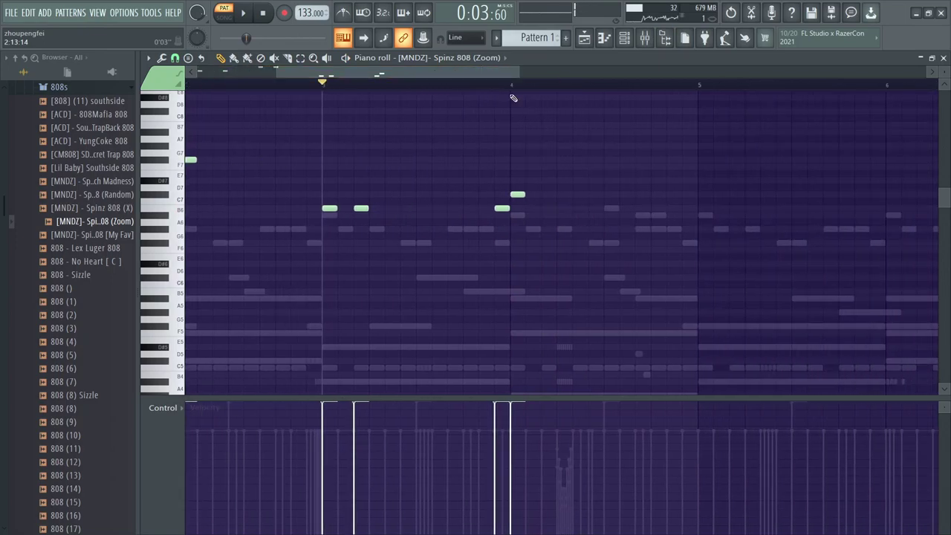
left_click(572, 197)
key("space")
left_click(637, 243)
right_click(637, 242)
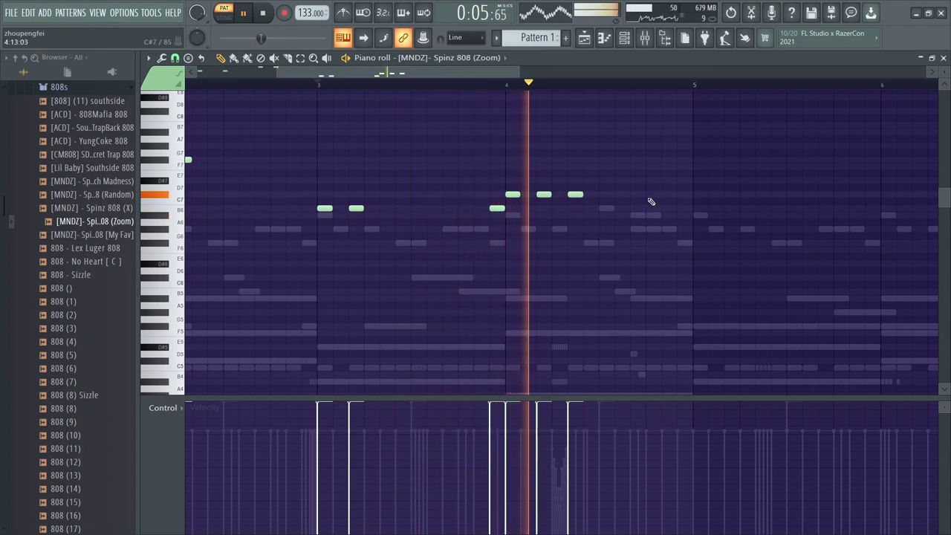
key("space")
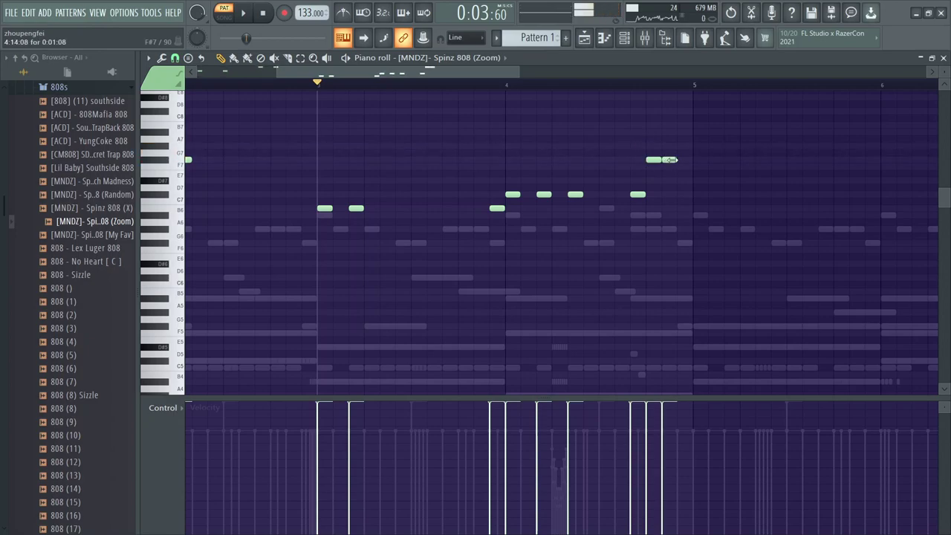
key("space")
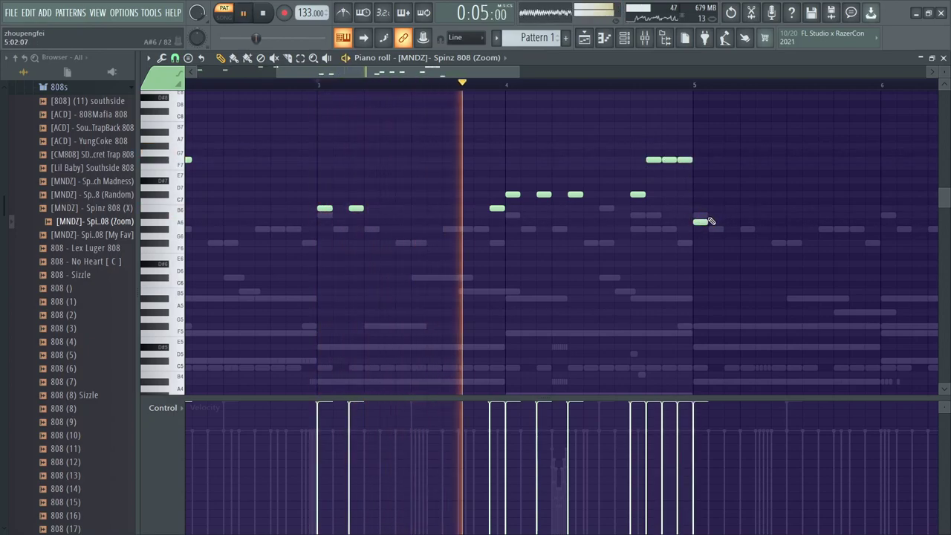
Try the three closing notes of bar 4 lowered to F7.
left_click_drag(701, 156, 652, 173)
key("space")
key("space")
left_click(653, 167)
right_click(654, 159)
left_click_drag(711, 173, 655, 166)
scroll(513, 248, "down", 3)
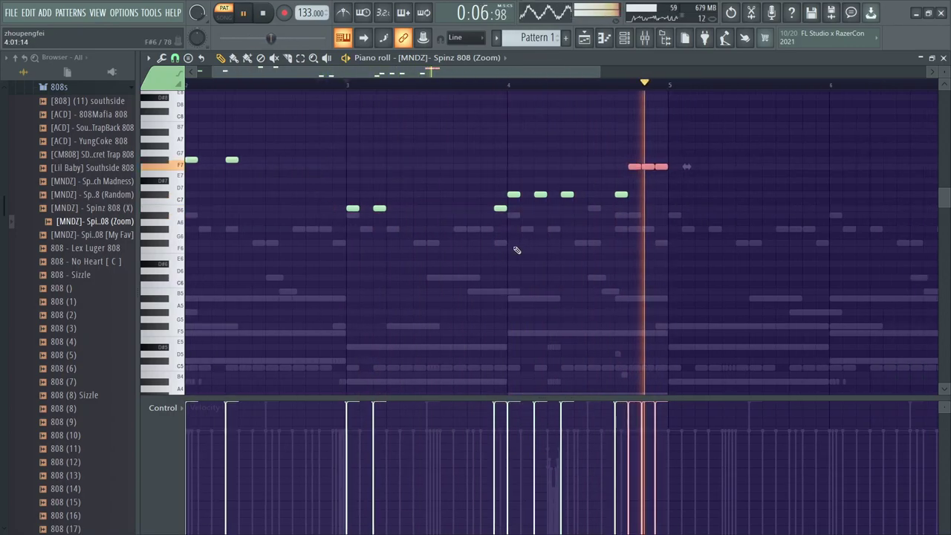
Try the closing run of bar 4 back at F#7 and listen to it.
right_click(504, 255)
key("space")
key("space")
left_click_drag(574, 175, 543, 160)
left_click(600, 220)
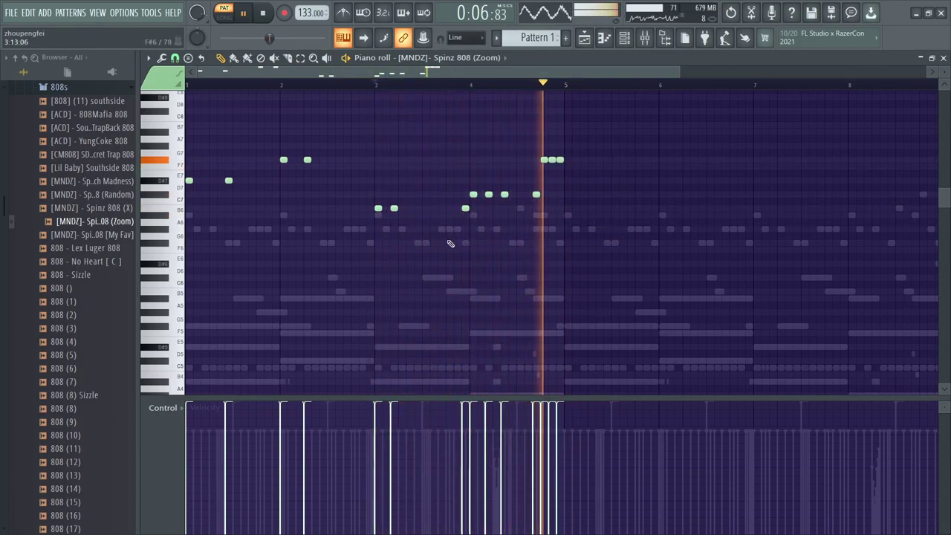
Move the three closing notes of bar 4 to D#7 and audition the phrase.
key("space")
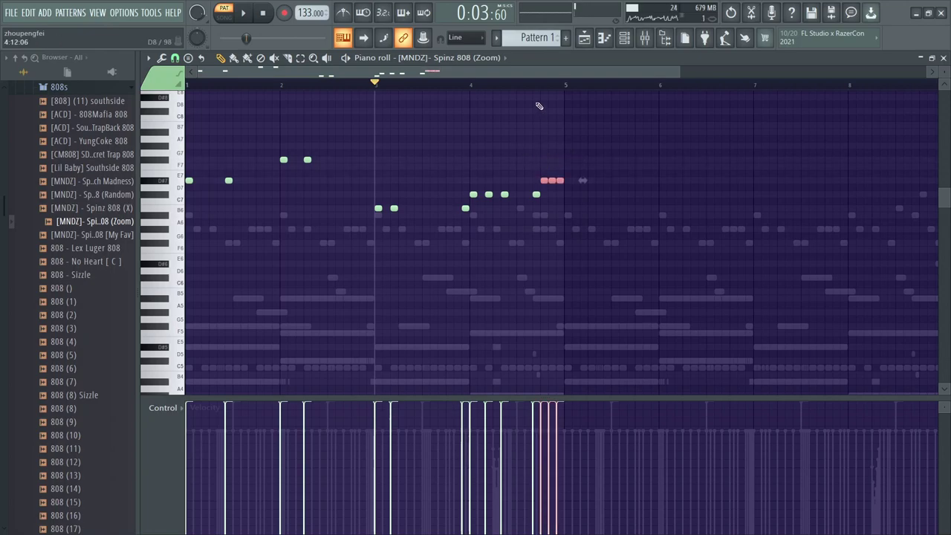
key("space")
left_click(425, 248)
key("space")
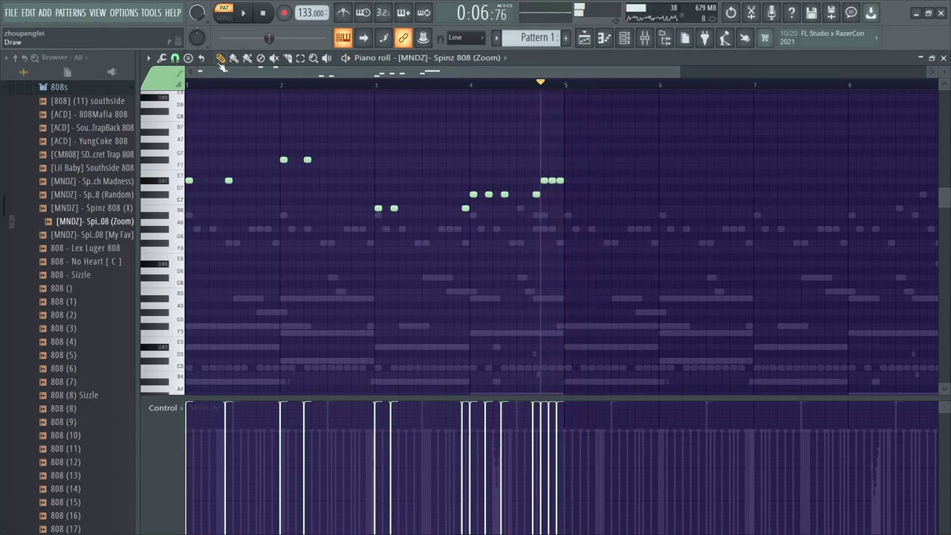
Play the bassline from bar 1 and add a G#7 note late in bar 2.
left_click(189, 85)
key("space")
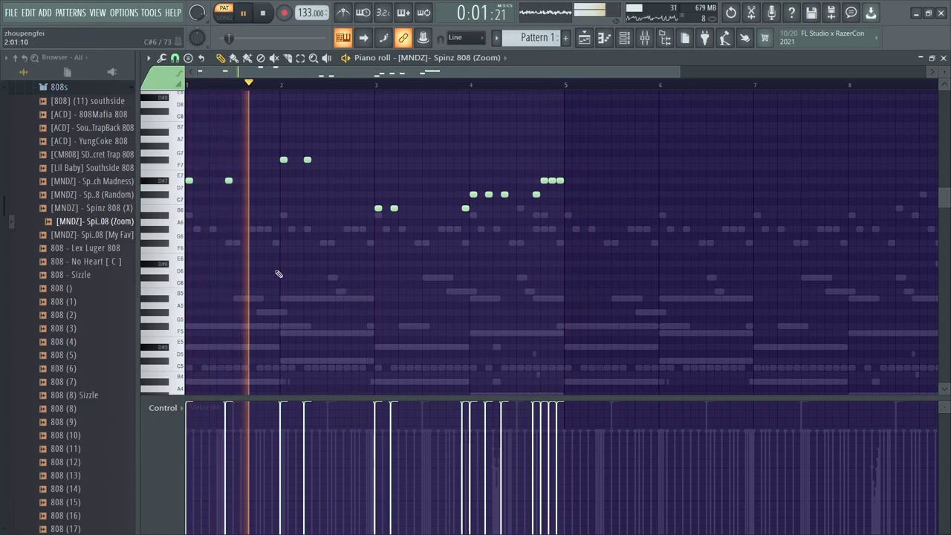
scroll(244, 246, "up", 2)
scroll(307, 161, "down", 2)
key("space")
key("space")
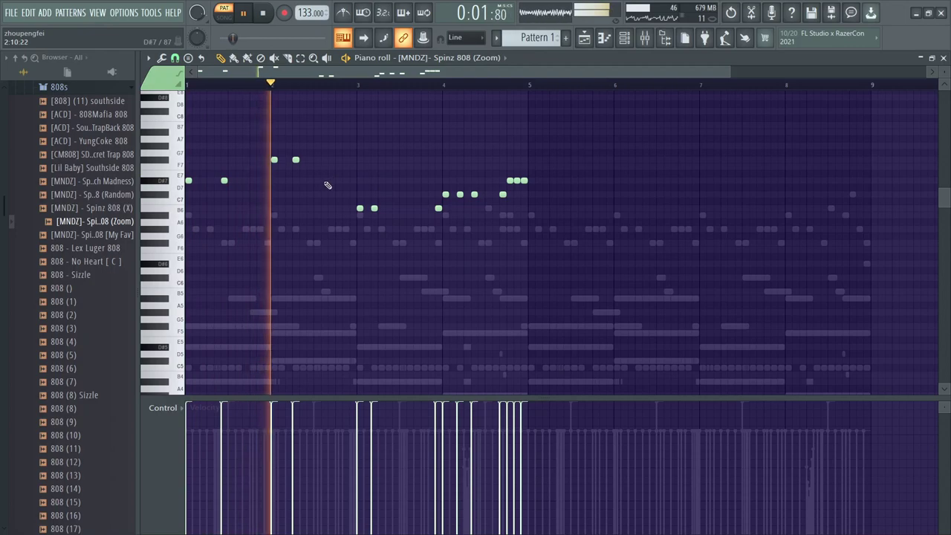
key("space")
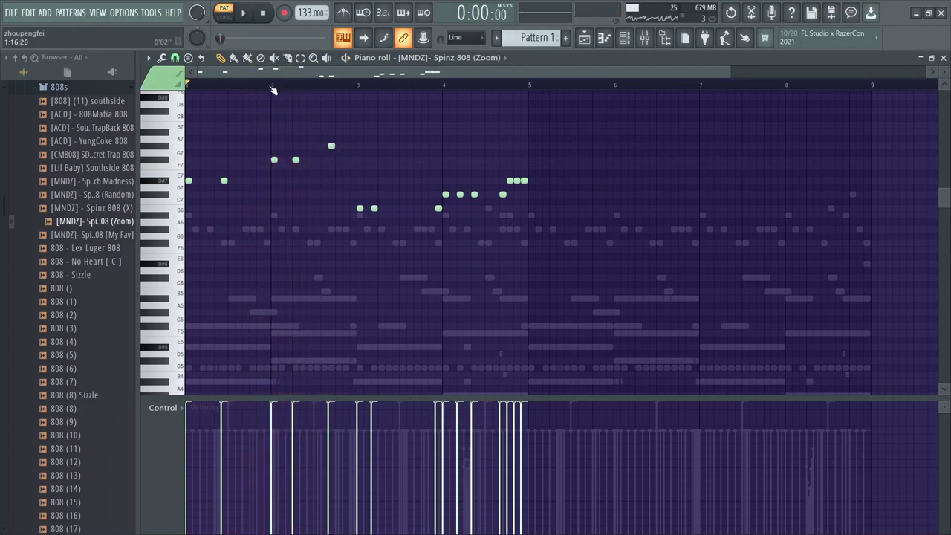
Lower the late note of bar 2 to C#7 and listen to how it leads into bar 3.
key("space")
left_click_drag(332, 145, 331, 160)
key("space")
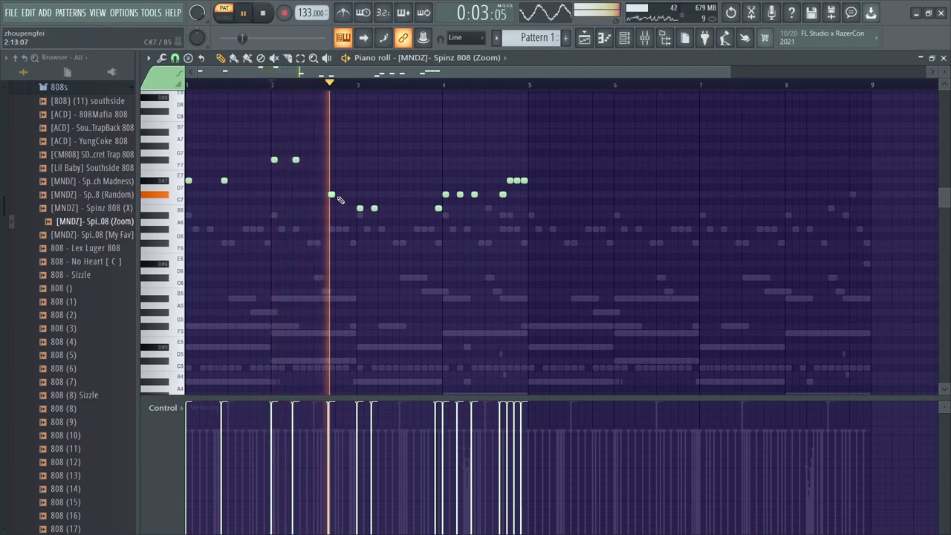
left_click(308, 216)
right_click(308, 216)
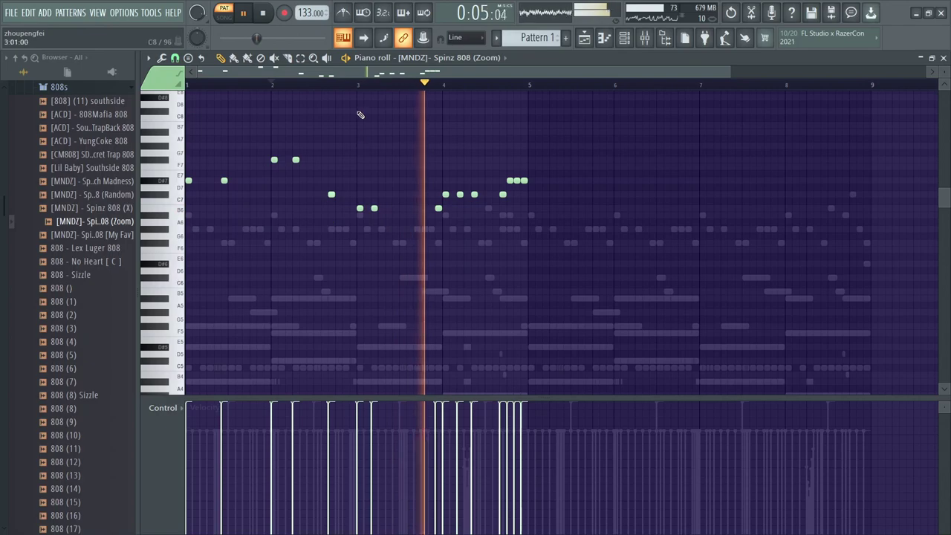
Play from bar 3 and place two closing B6 notes in that bar, on beat 4 and on its last triplet.
left_click(361, 87)
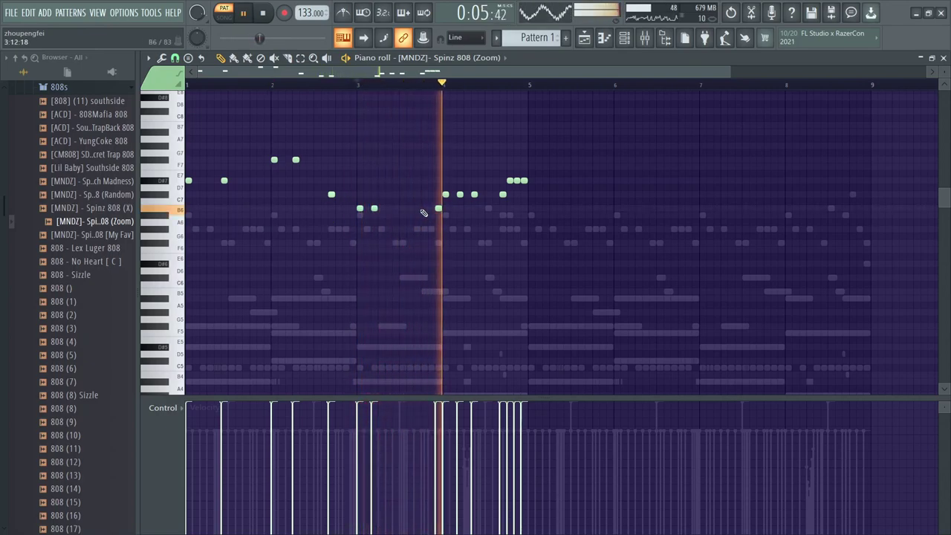
left_click(425, 209)
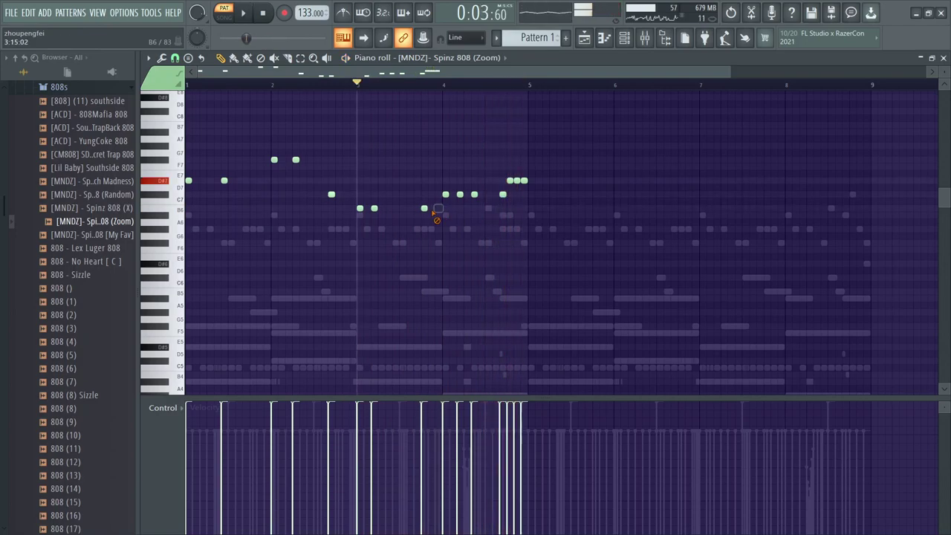
right_click(425, 209)
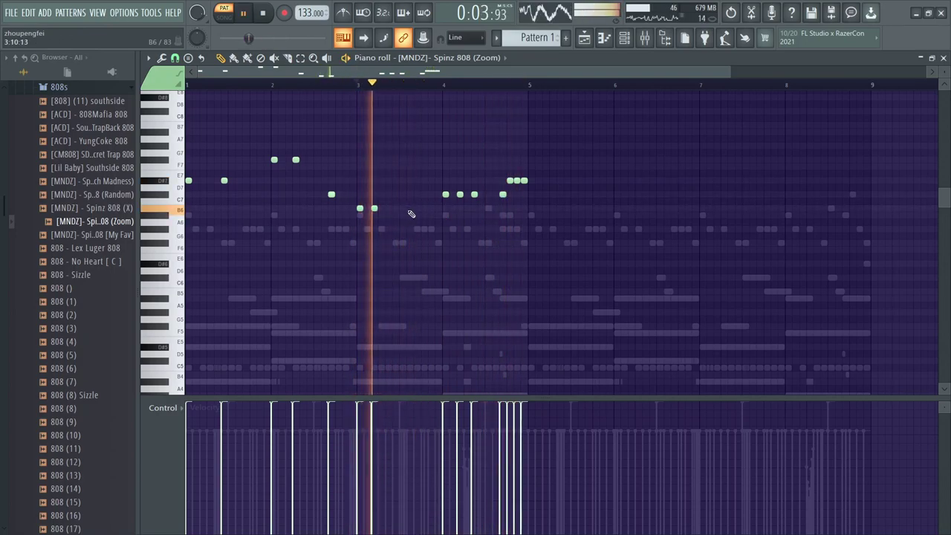
left_click(417, 209)
left_click(410, 210)
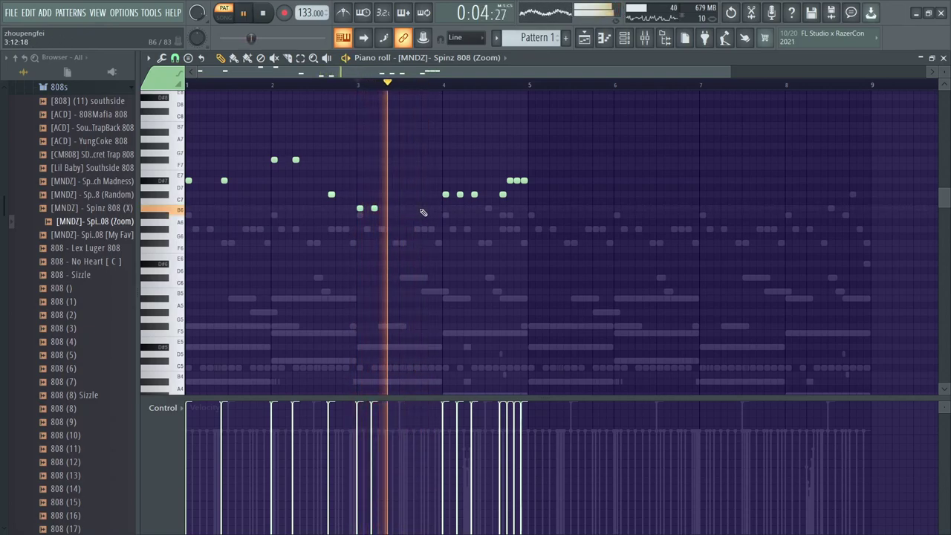
left_click(422, 210)
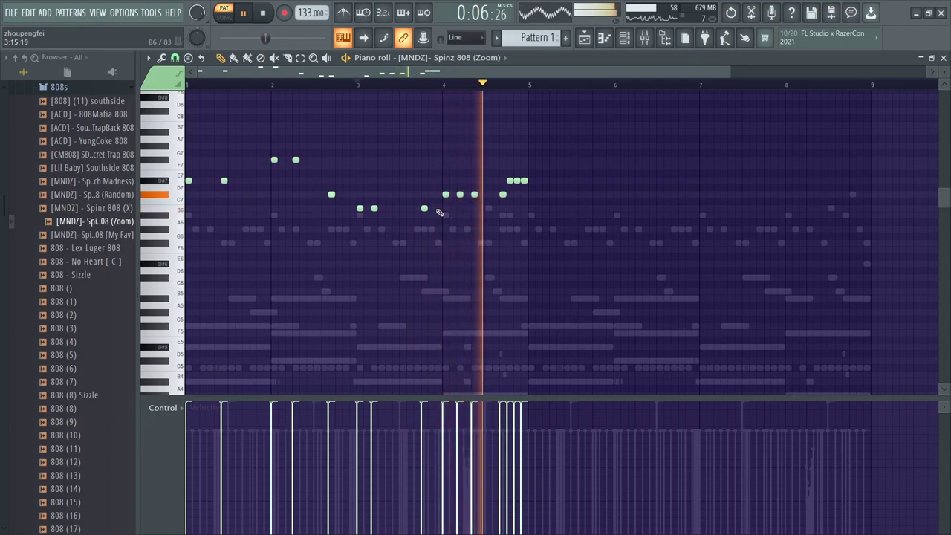
left_click(438, 209)
key("space")
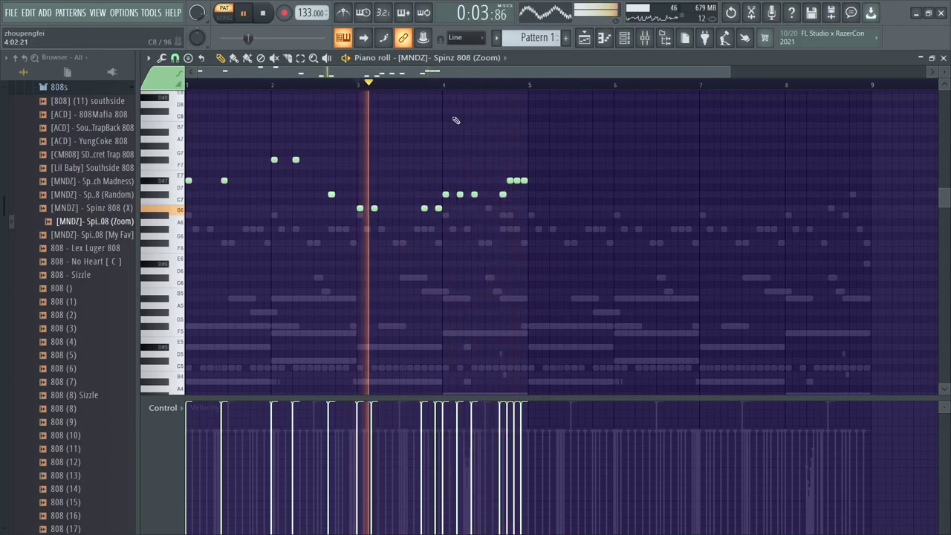
Respace the C#7 notes early in bar 4 to the downbeat, beat 2 and the triplet just before beat 3.
left_click(467, 195)
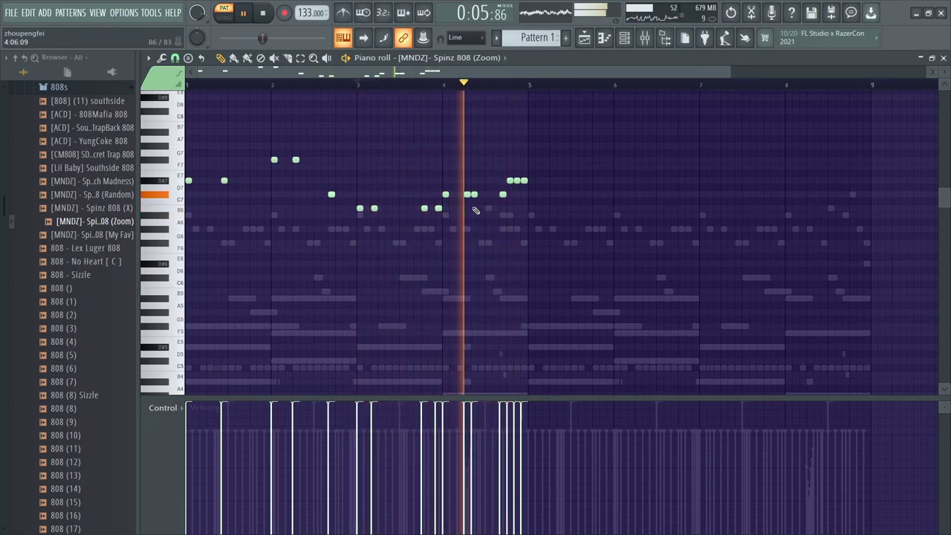
scroll(470, 227, "up", 3)
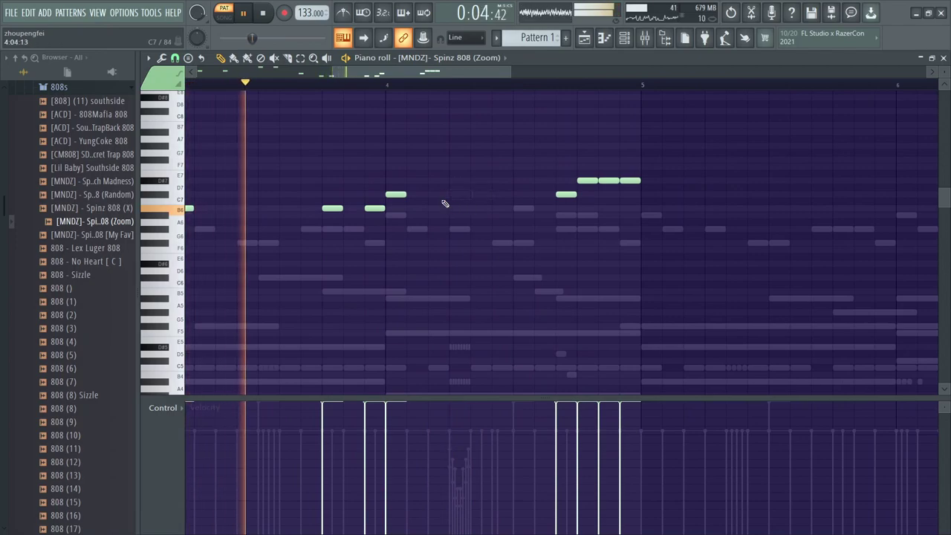
left_click(414, 196)
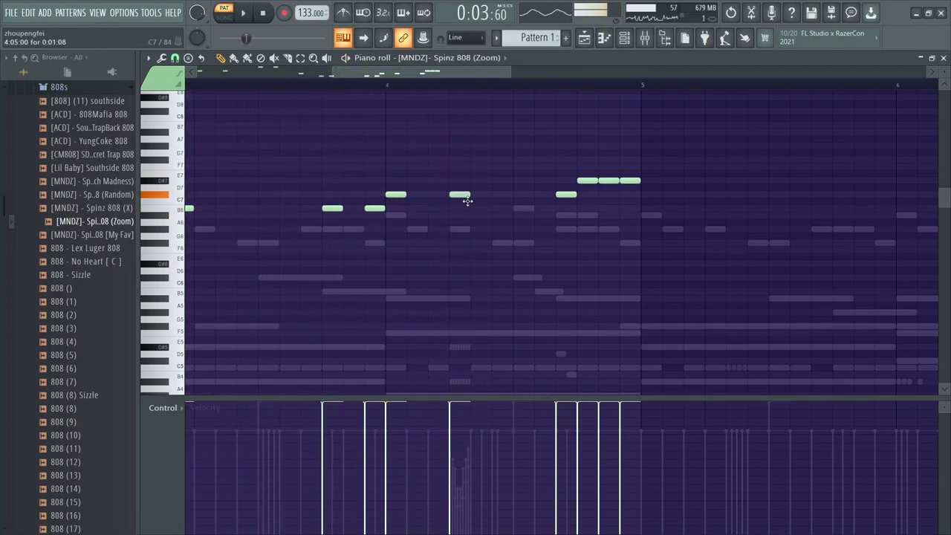
left_click(526, 195)
left_click(542, 229)
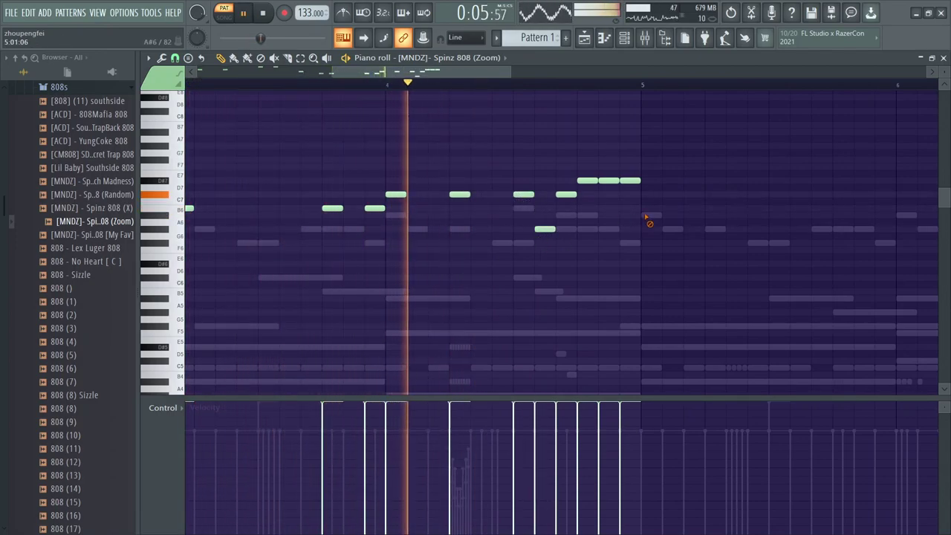
right_click(540, 231)
left_click(475, 257)
right_click(477, 257)
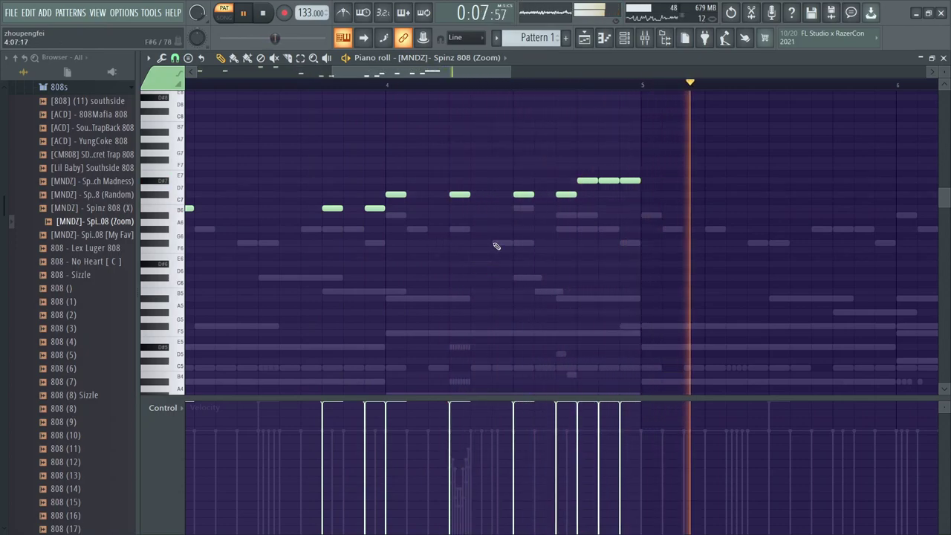
right_click(524, 193)
left_click(495, 195)
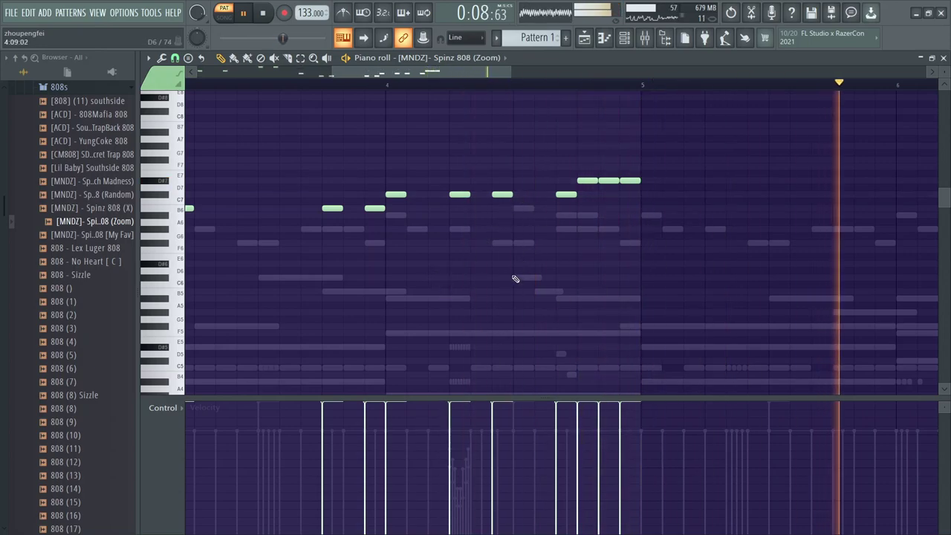
Transpose the whole bassline down two octaves and play it from bar 1.
scroll(513, 275, "down", 3)
left_click(527, 304)
right_click(537, 305)
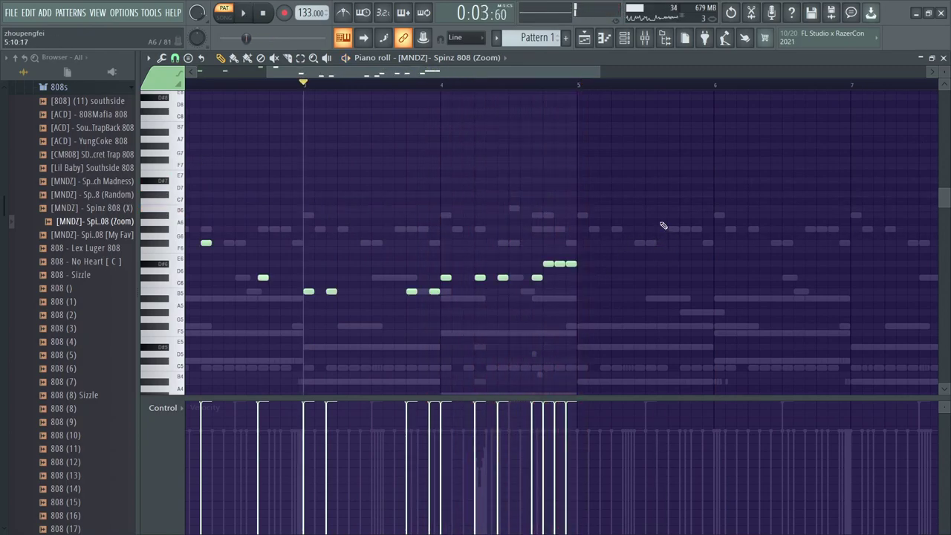
scroll(664, 225, "down", 1)
scroll(664, 226, "left", 3)
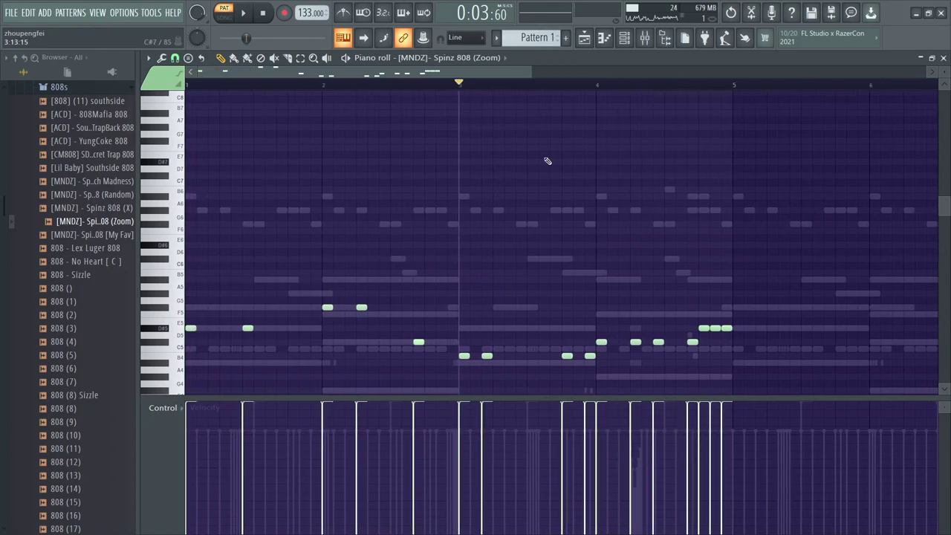
key("space")
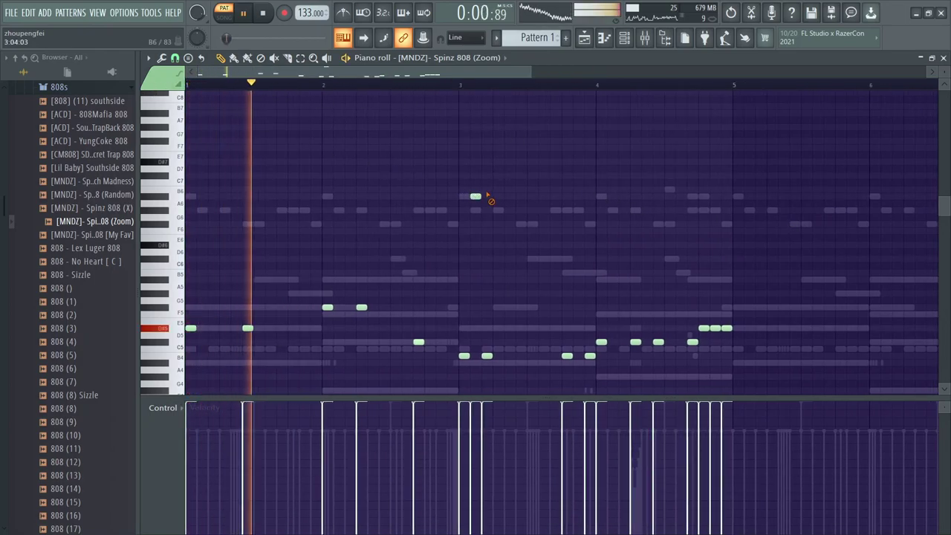
Replace the Fruity Limiter on the master track with Fruity Soft Clipper, keeping its default settings.
left_click(624, 38)
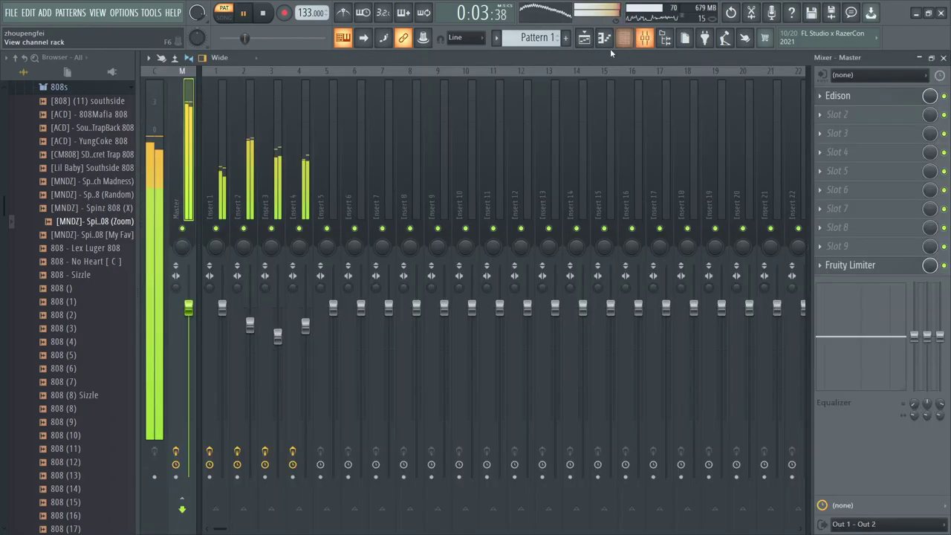
left_click(823, 272)
mouse_move(829, 261)
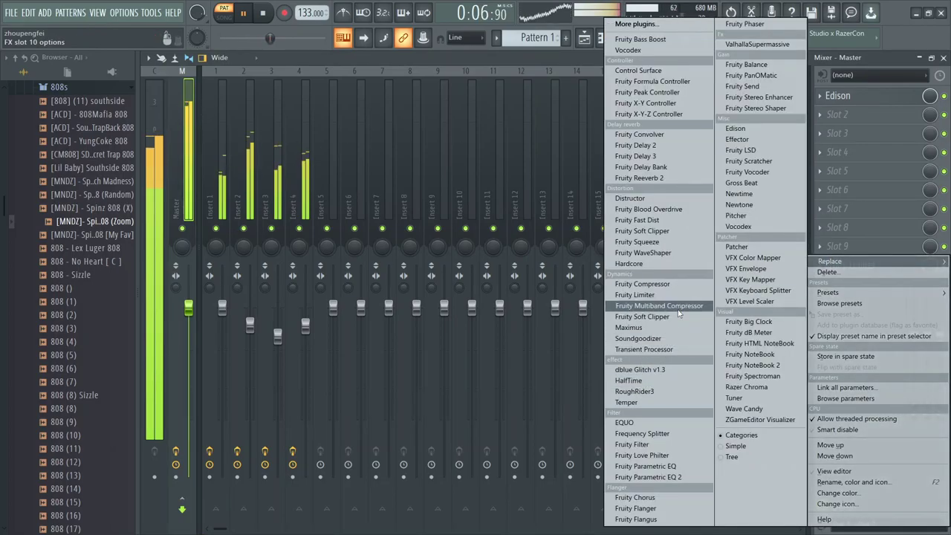
left_click(679, 317)
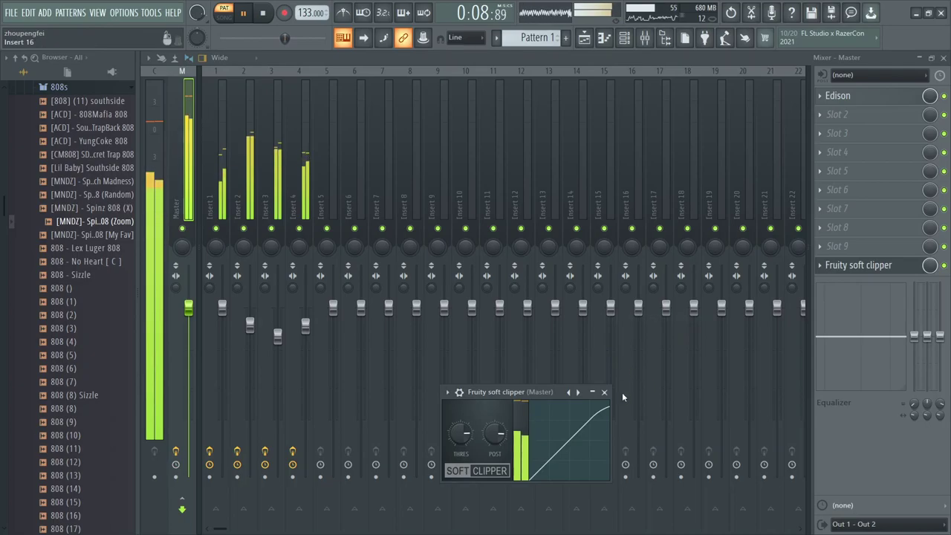
left_click(605, 393)
left_click(834, 270)
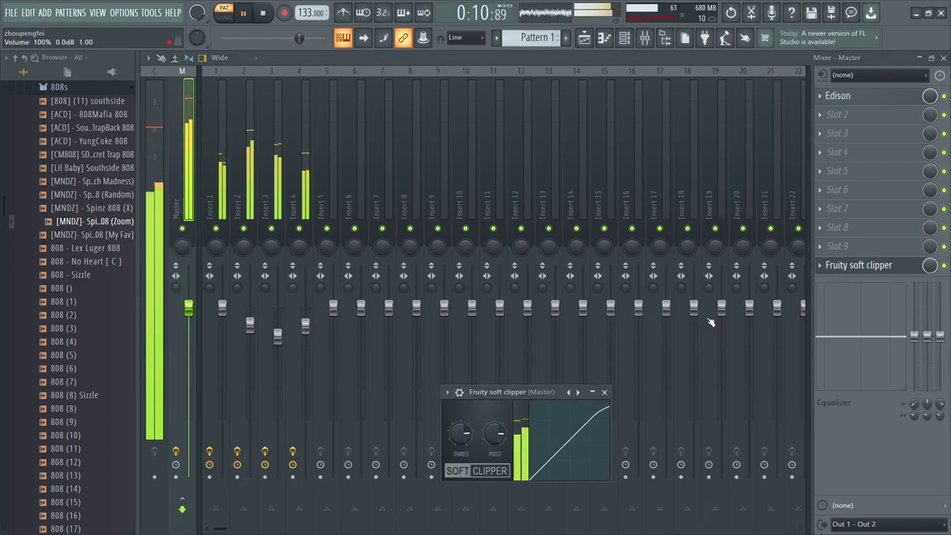
left_click(605, 392)
Listen to the bassline through the soft clipper, checking the master level and the late bar 2 note.
left_click(605, 38)
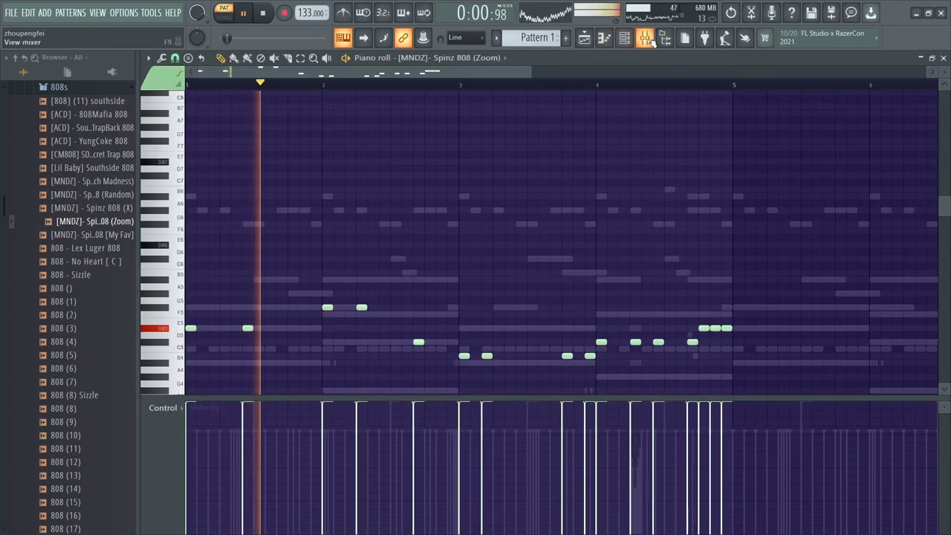
left_click(645, 38)
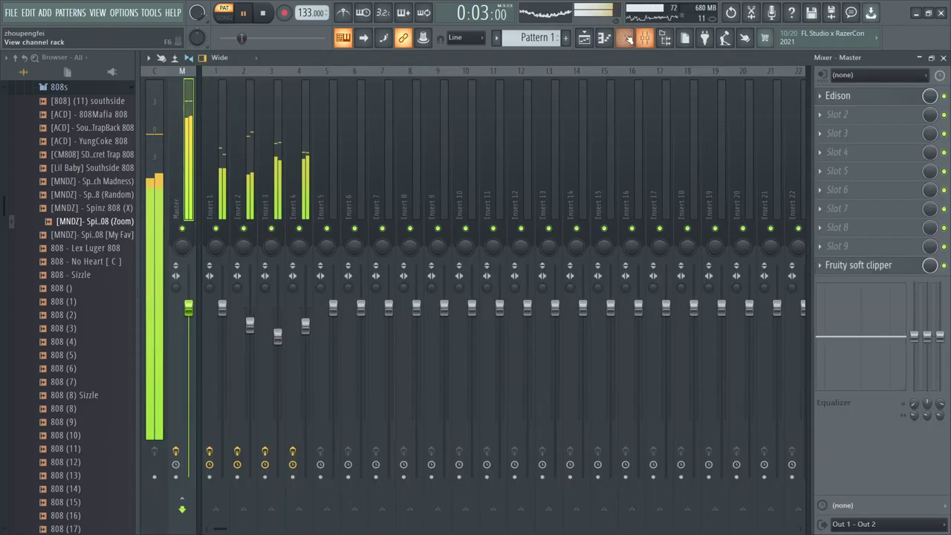
left_click(617, 40)
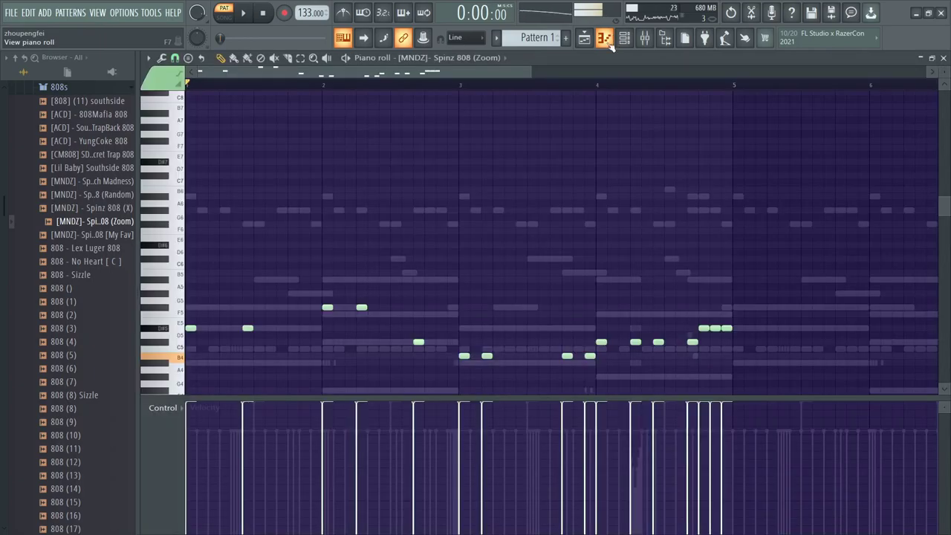
scroll(437, 346, "up", 2)
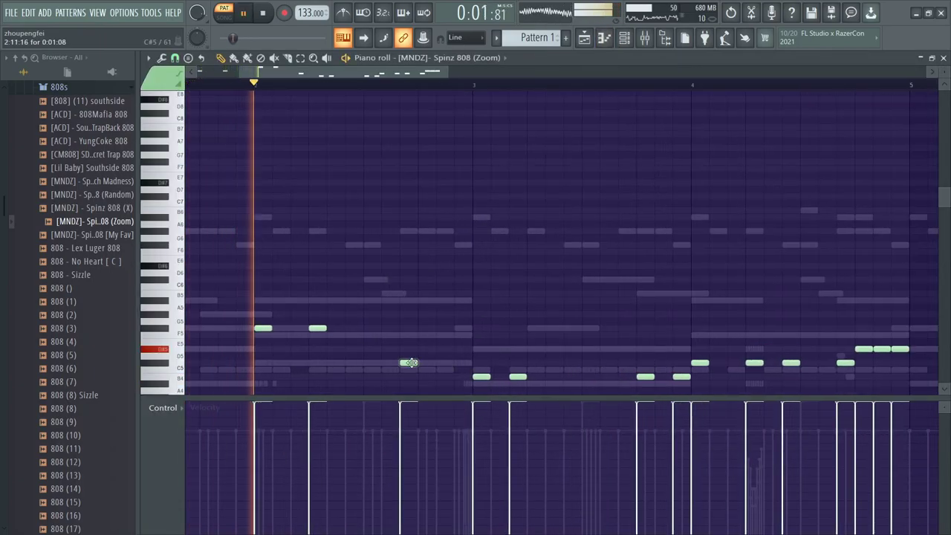
right_click(410, 364)
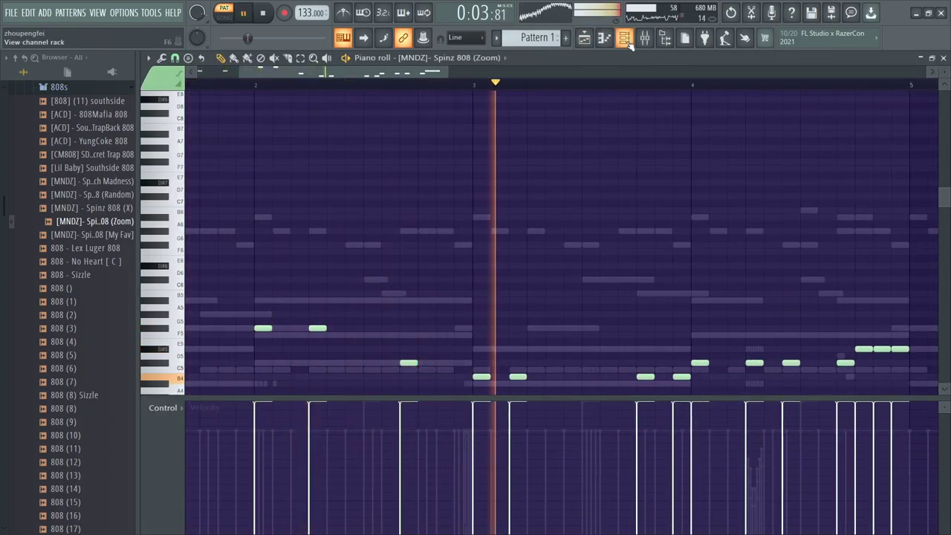
Swap the bass channel's sample for [MNDZ]- Spinz 808 [My Fav] and solo that channel.
key("space")
key("F6")
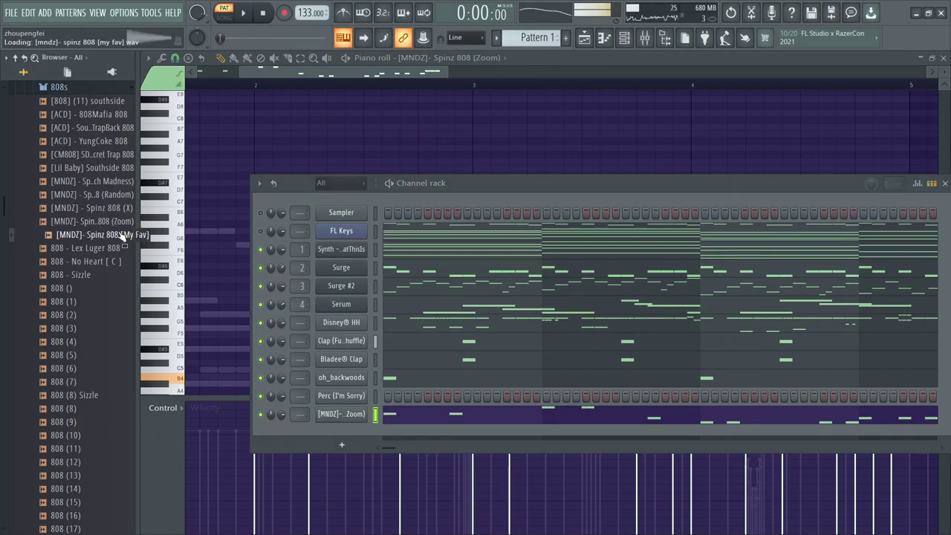
right_click(263, 418)
left_click(308, 342)
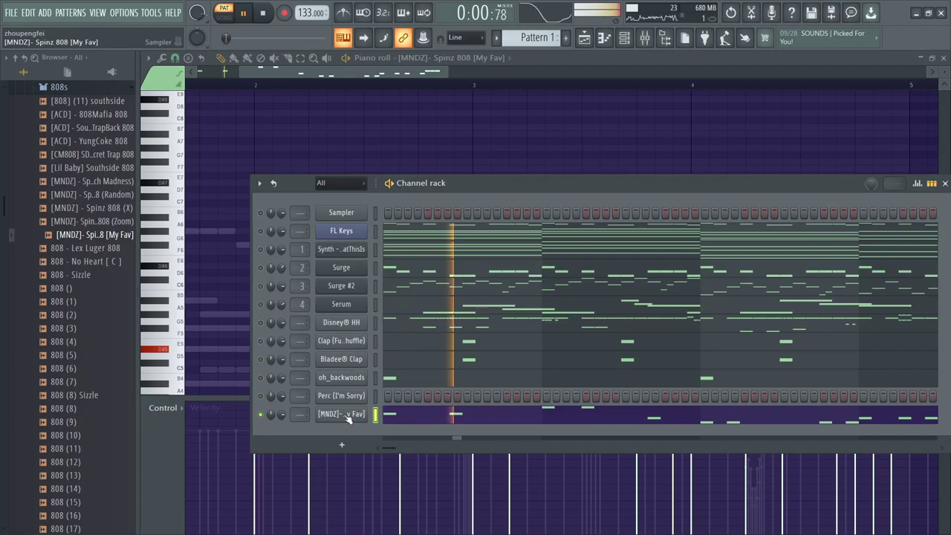
Boost the soloed 808 sample's gain slightly in its precomputed effects.
left_click(346, 415)
left_click(359, 219)
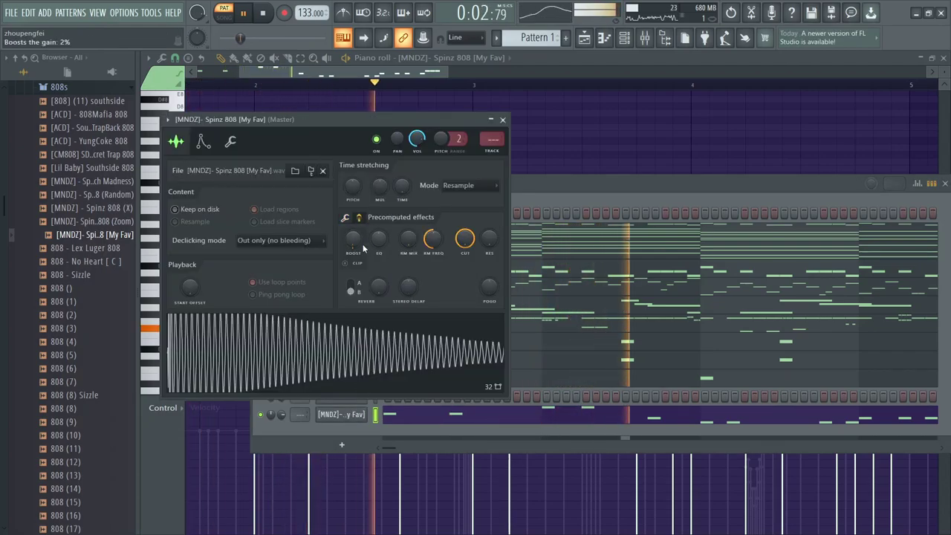
left_click(503, 120)
Check the master level and inspect the Fruity Parametric EQ 2 curve on mixer insert 1.
key("F9")
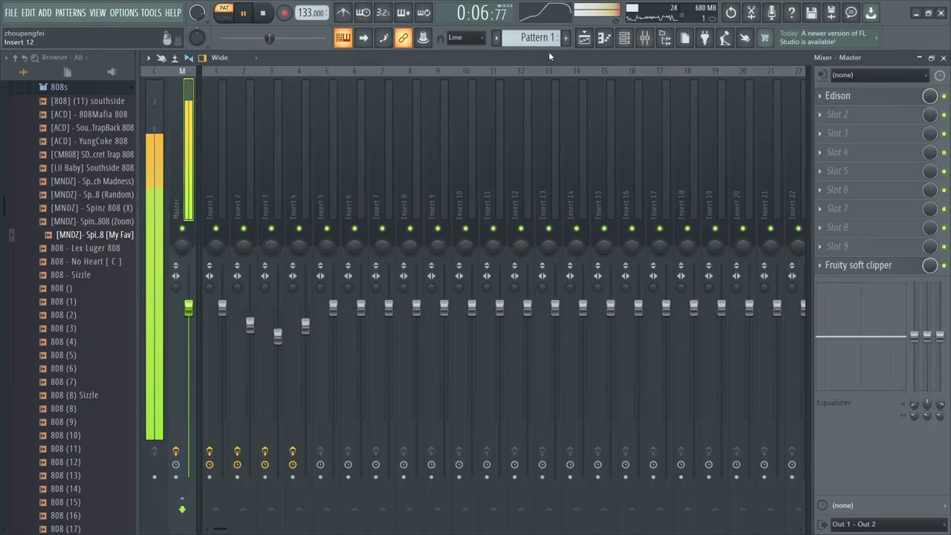
left_click(226, 141)
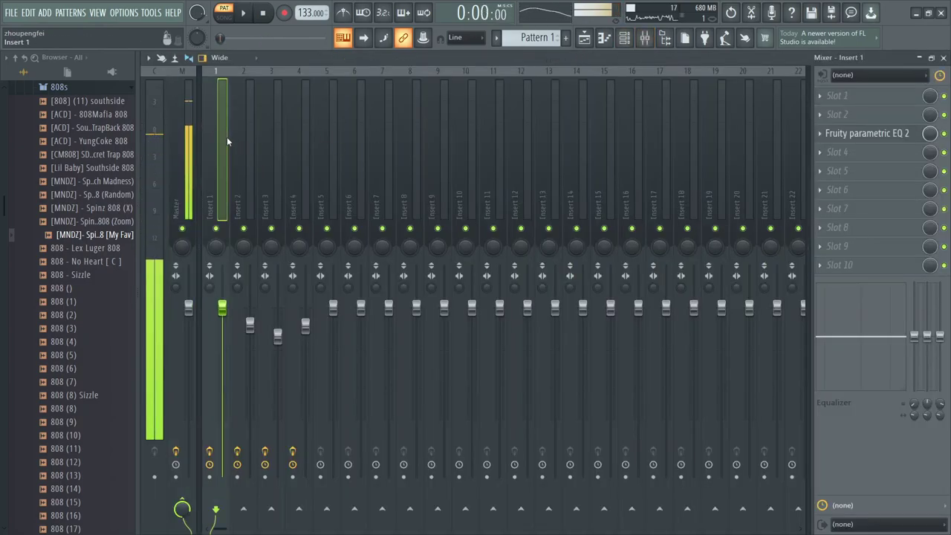
left_click(834, 135)
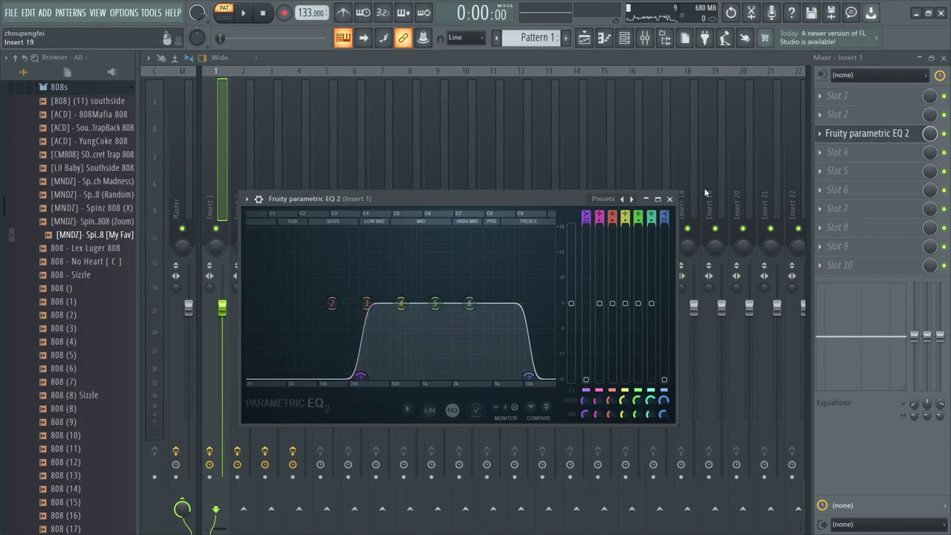
left_click(670, 200)
key("space")
Unmute the Disney HH, both clap and oh_backwoods channels, play them with the 808, and inspect the 808 sample's settings.
left_click(630, 41)
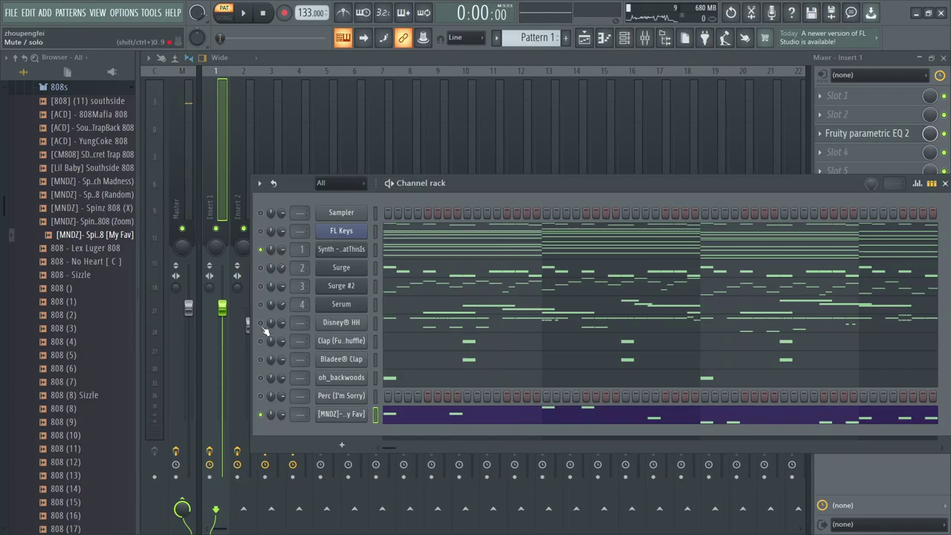
key("space")
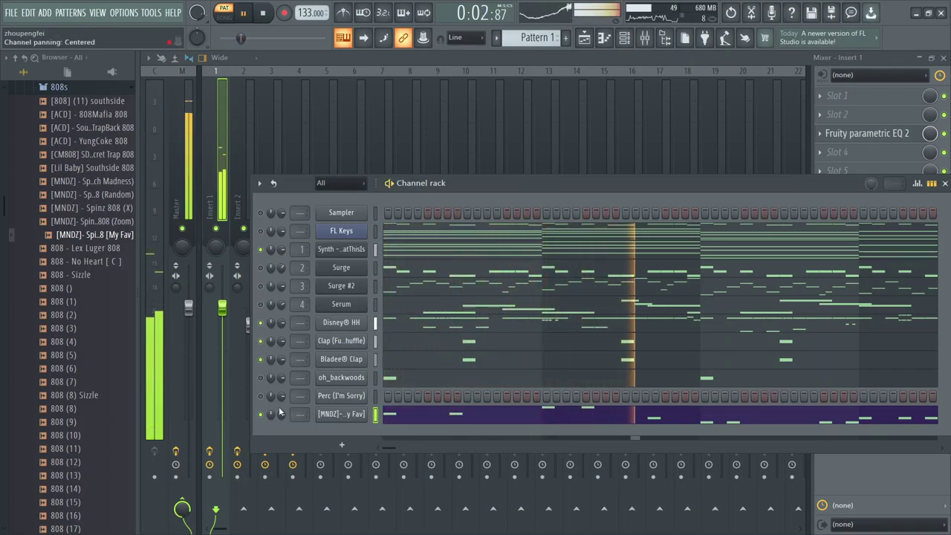
left_click(356, 416)
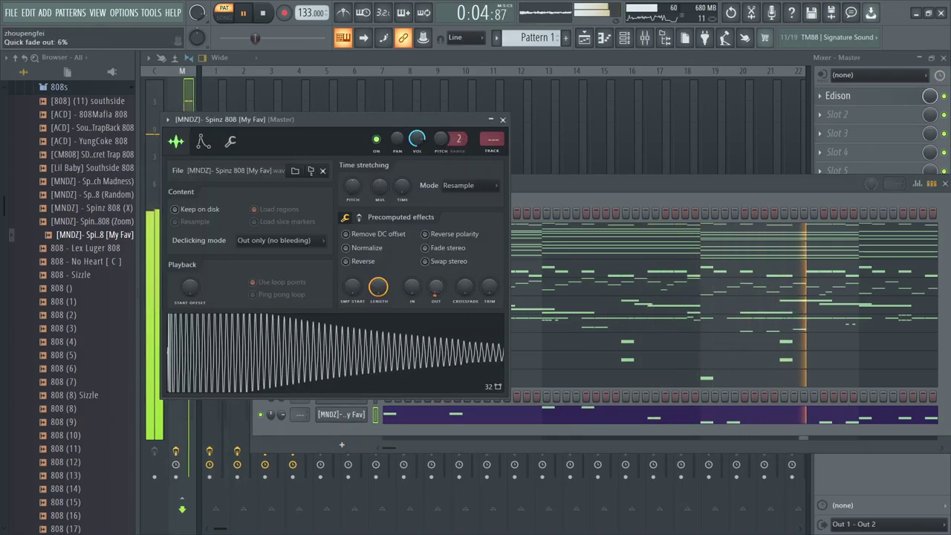
left_click(502, 119)
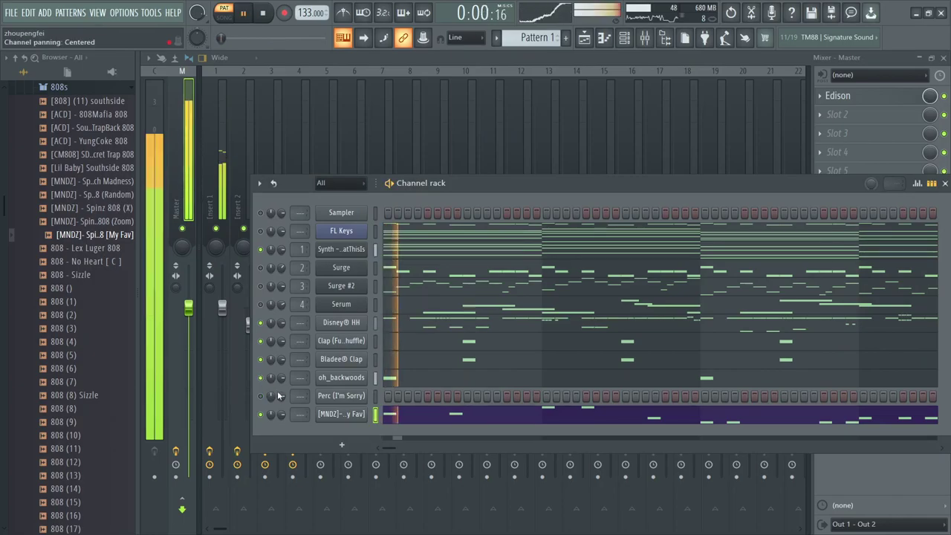
Transpose the whole Spinz 808 bassline up two octaves and audition it.
left_click(607, 39)
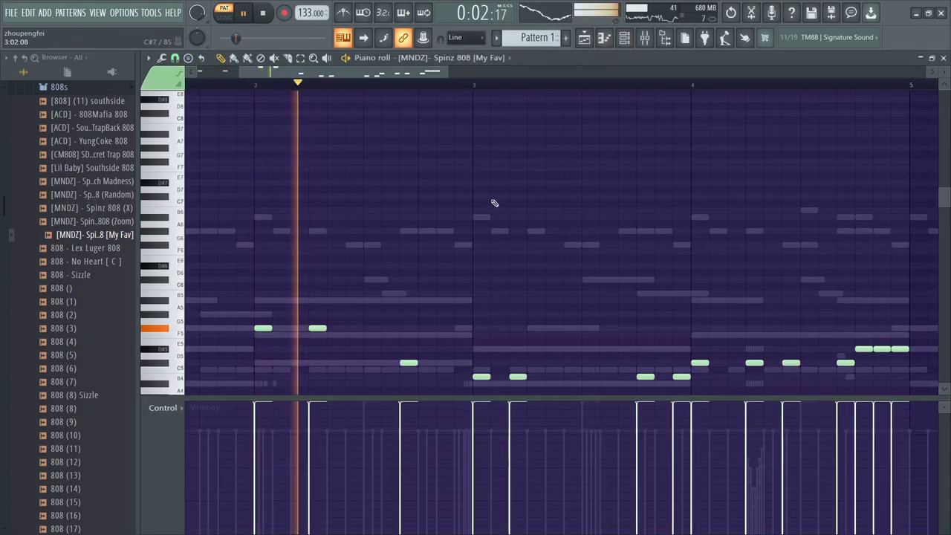
key("space")
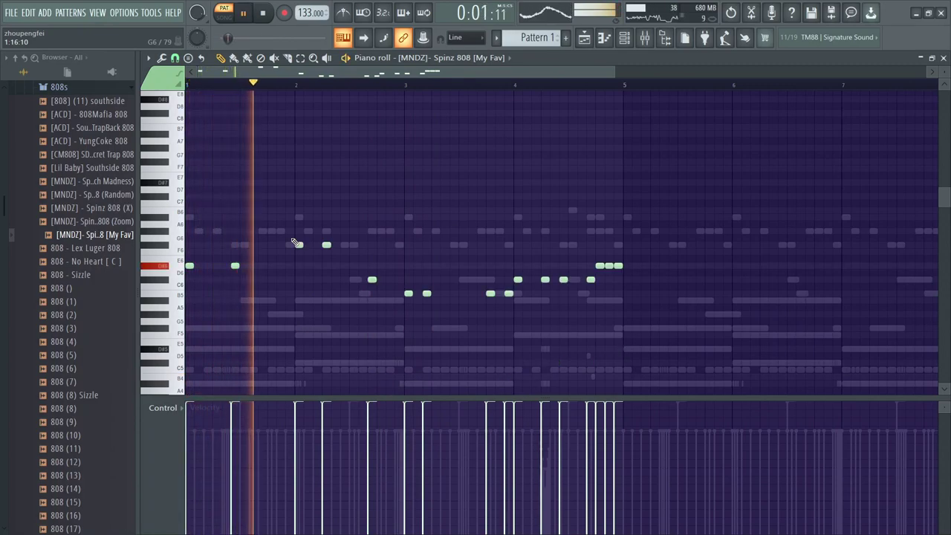
key("ctrl+Up")
key("space")
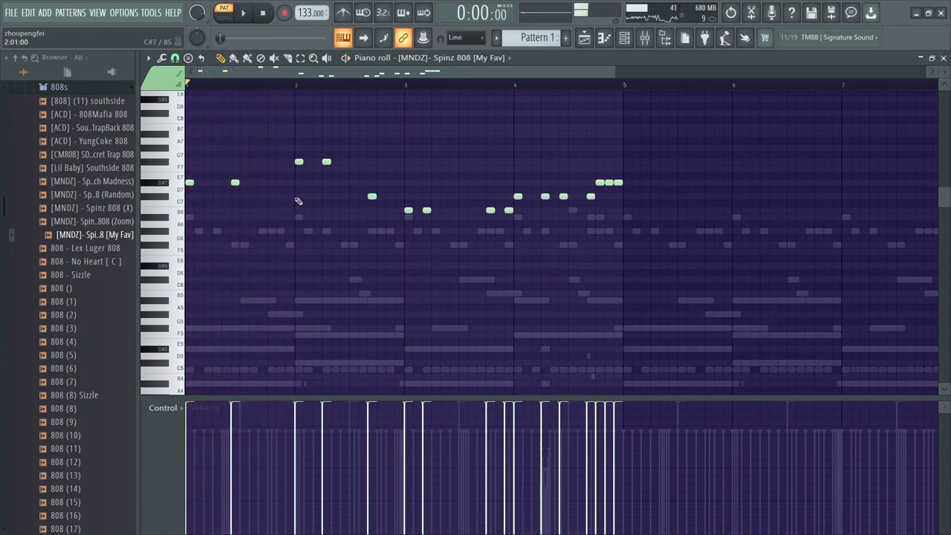
key("space")
key("space")
Delete the first 808 note in bar 2 and add C#7 notes at 2:09:00 and late in the bar.
right_click(299, 162)
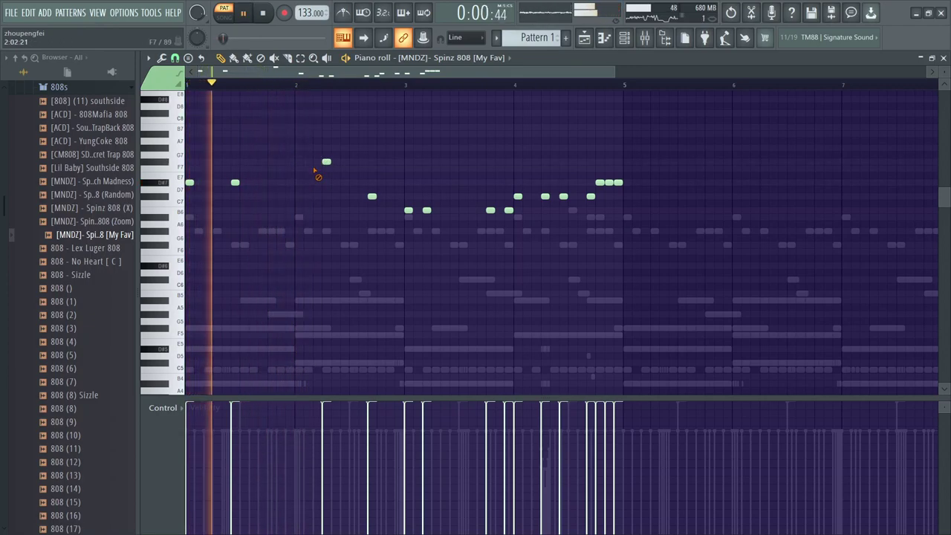
left_click(354, 162)
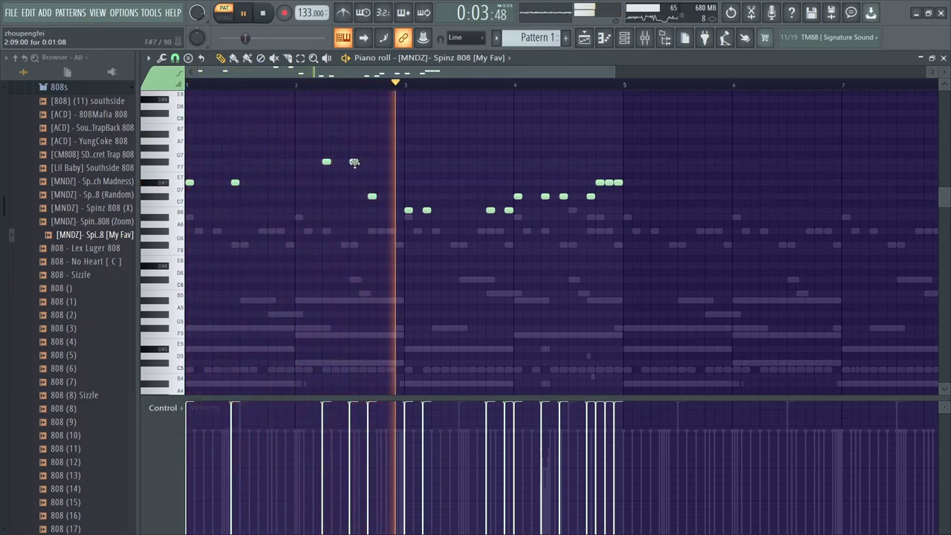
right_click(354, 162)
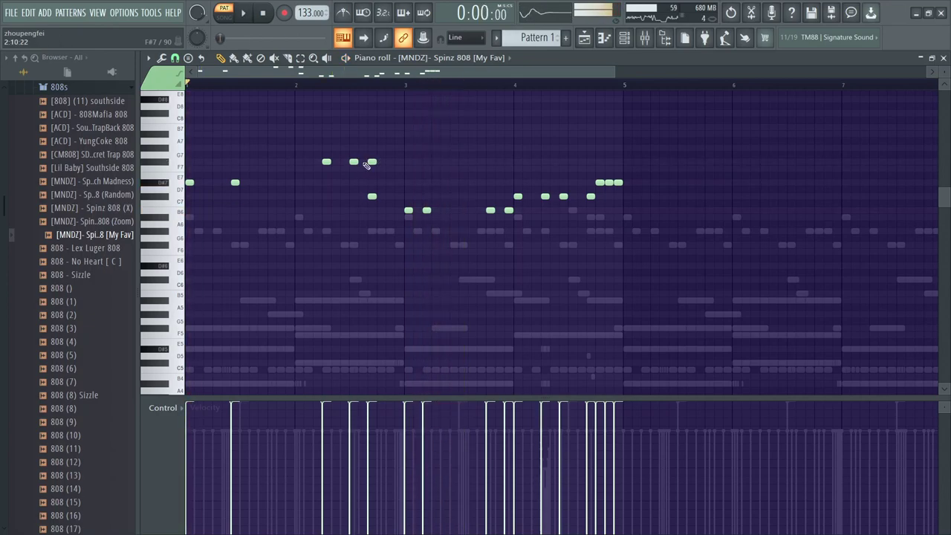
right_click(371, 162)
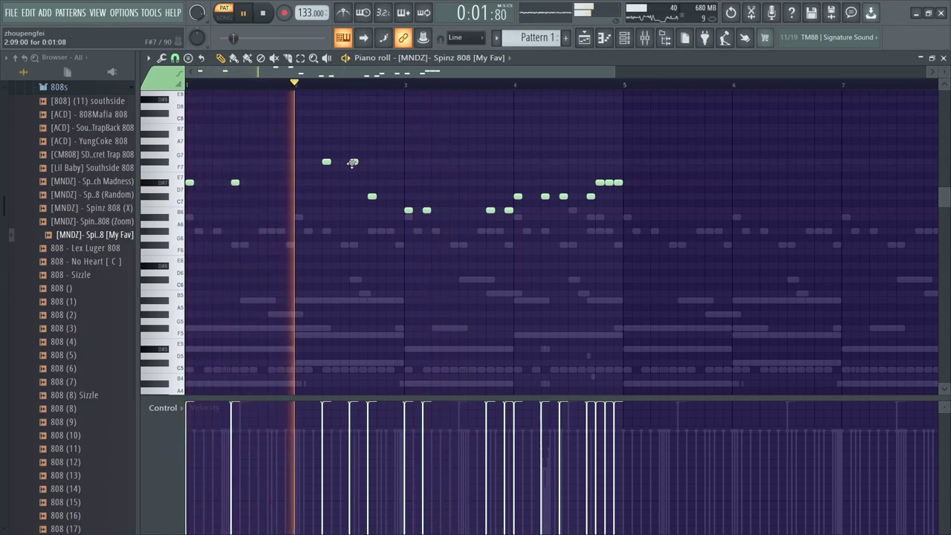
right_click(355, 163)
left_click(354, 196)
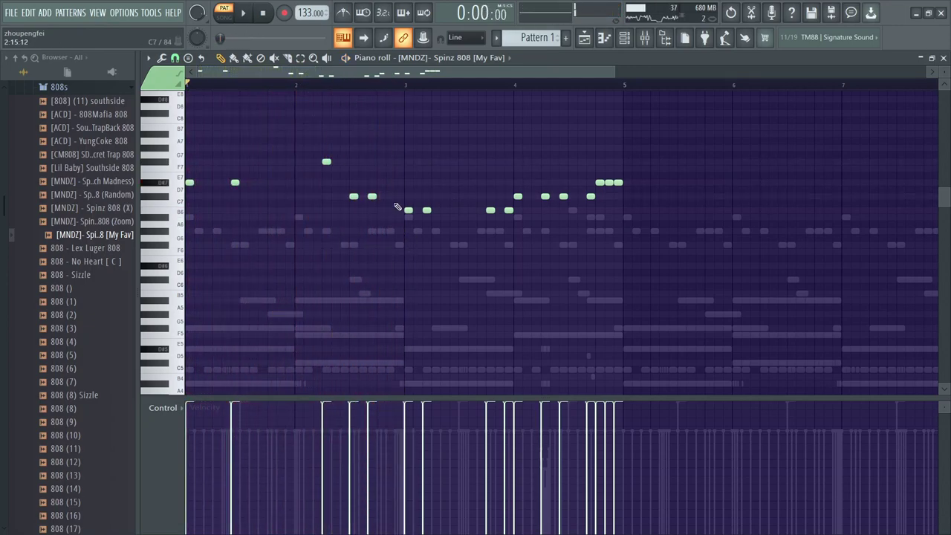
left_click(351, 85)
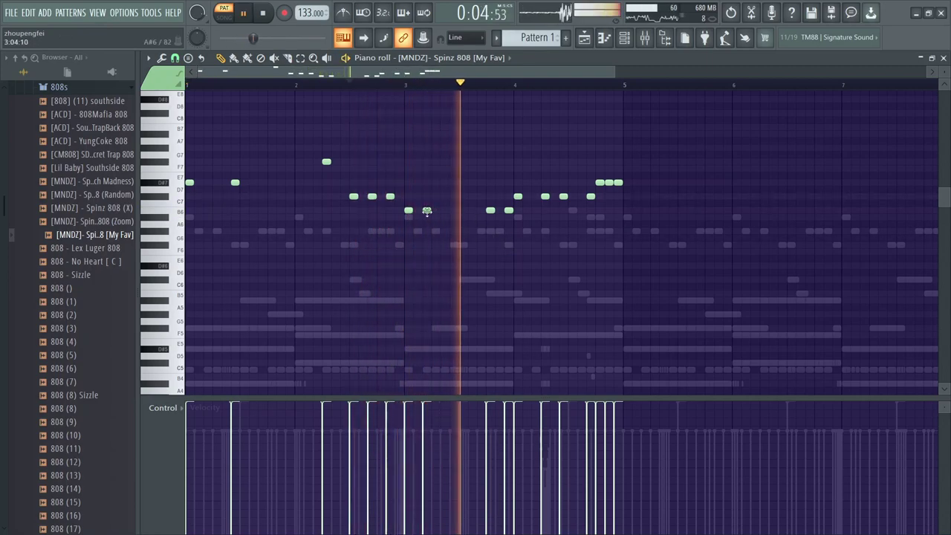
Replace bar 3's second 808 note with a slightly later B6 note and listen to the change.
left_click(444, 210)
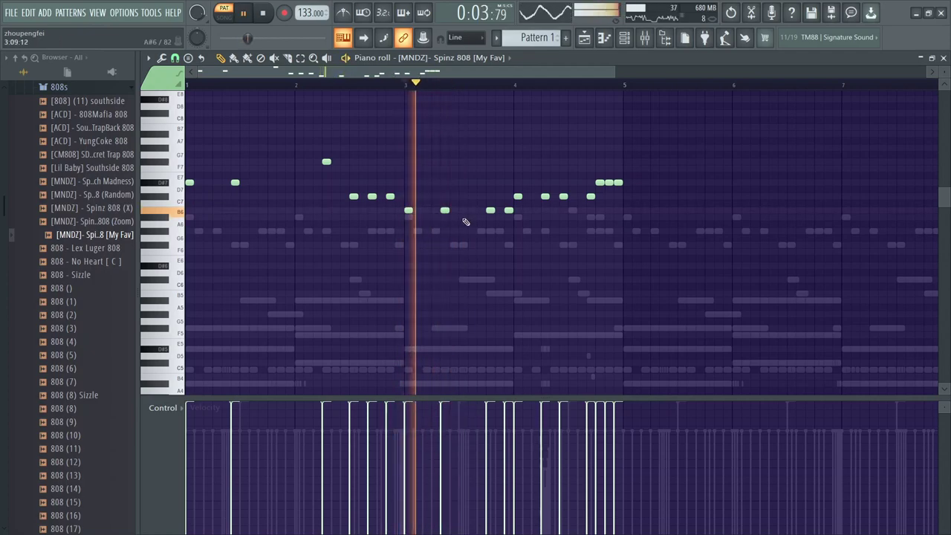
left_click(463, 212)
right_click(465, 212)
left_click(410, 87)
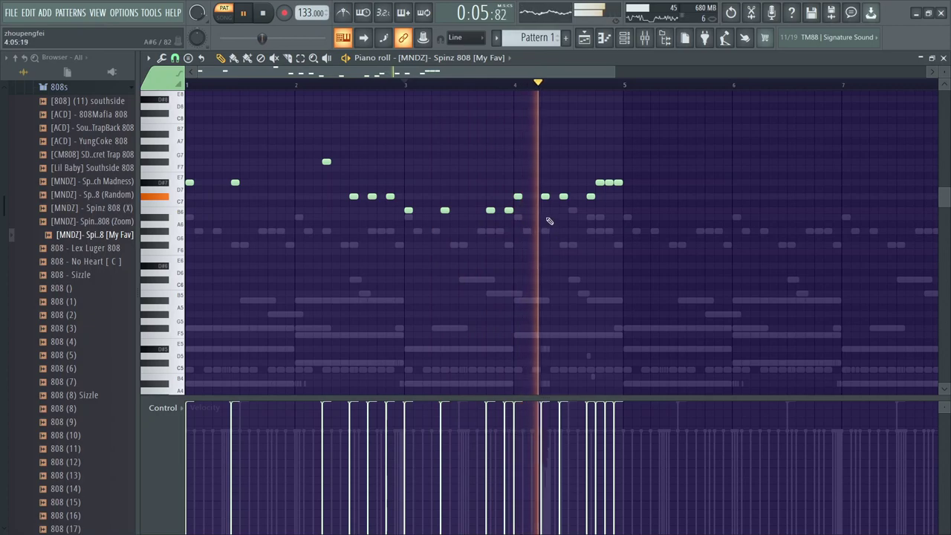
key("space")
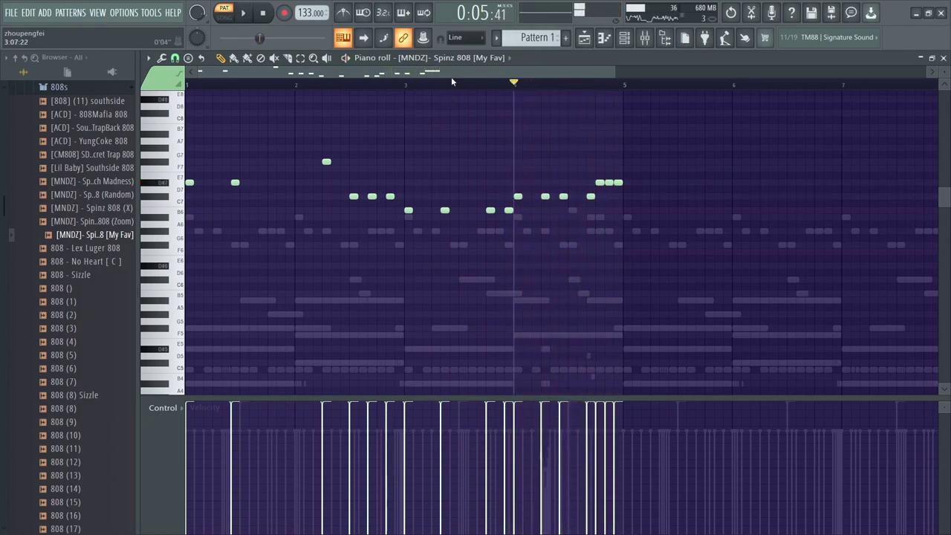
Replay from bar 3 and delete the bassline's B6 note at 3:13:00.
left_click(402, 86)
key("space")
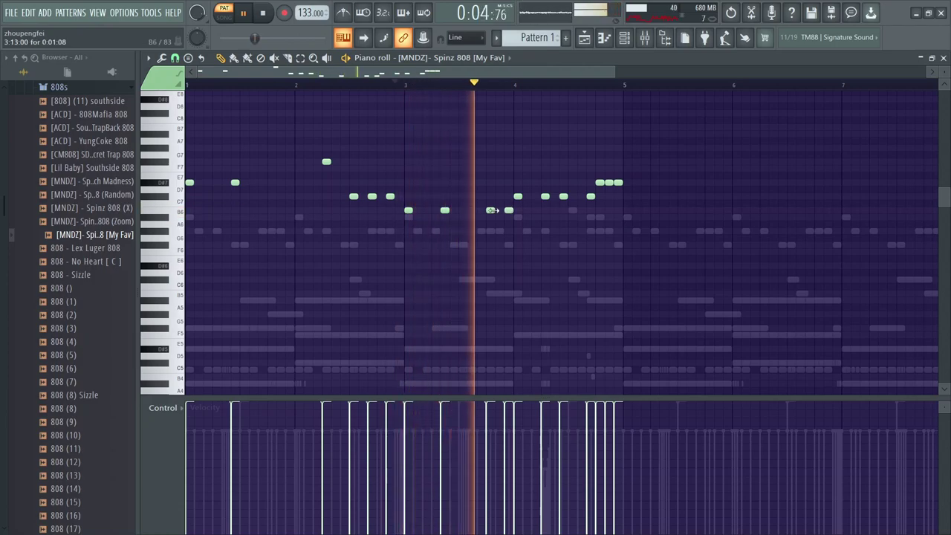
left_click(484, 245)
right_click(490, 245)
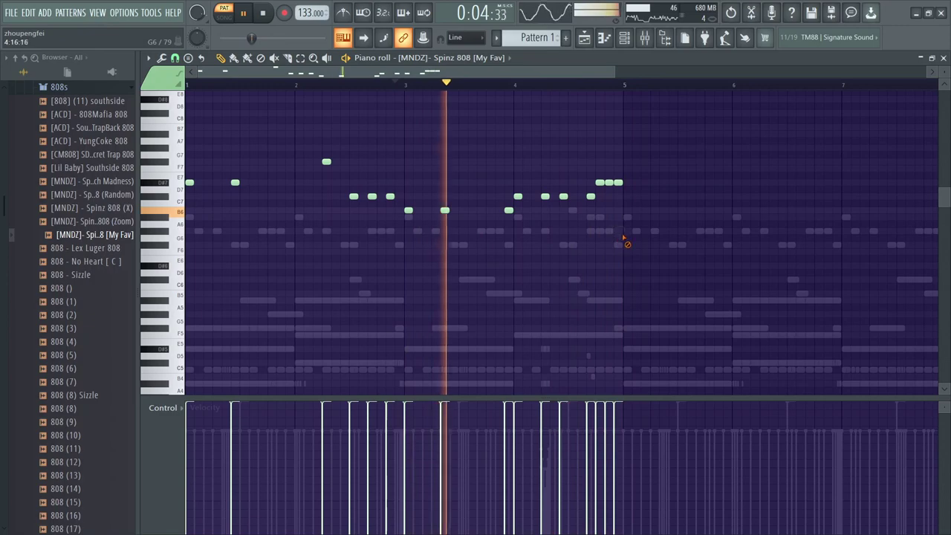
Rework the last C#7 note in bar 4, adding another C#7 note directly before it.
right_click(591, 198)
left_click(618, 232)
right_click(619, 232)
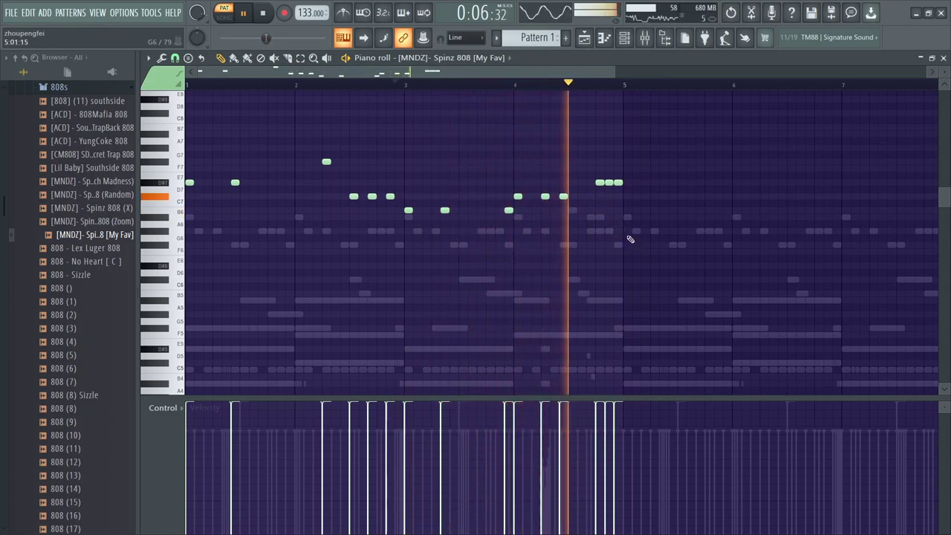
left_click(589, 197)
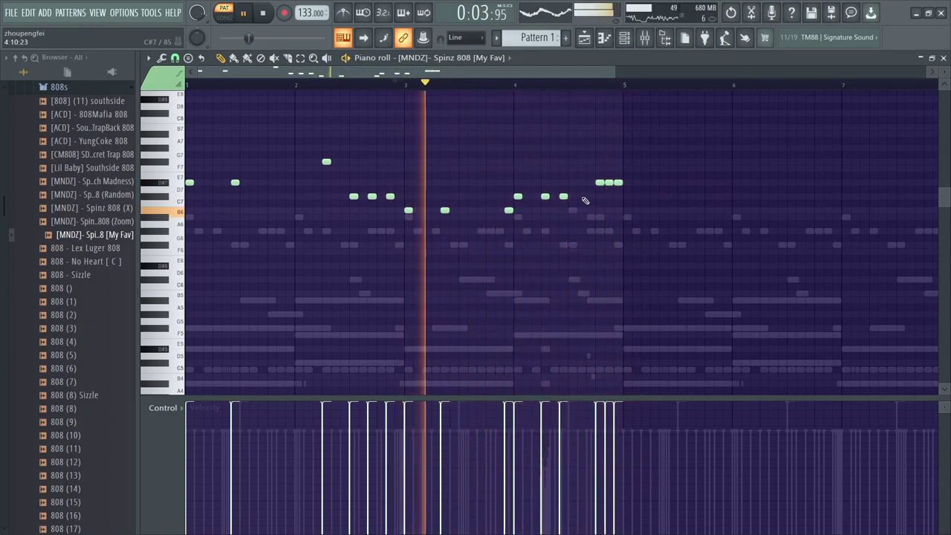
left_click(581, 197)
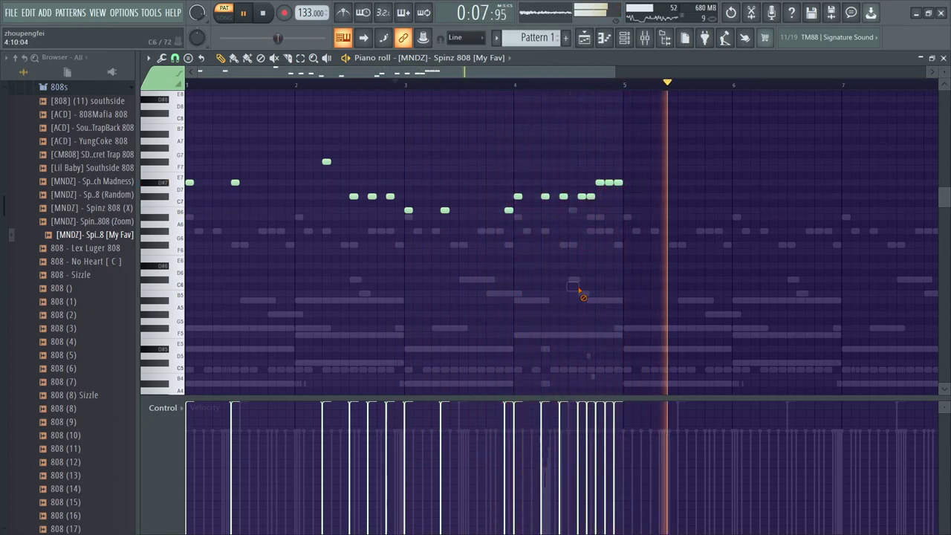
Transpose the bassline back down two octaves and duplicate its four bars into bars 5 to 8.
key("space")
key("space")
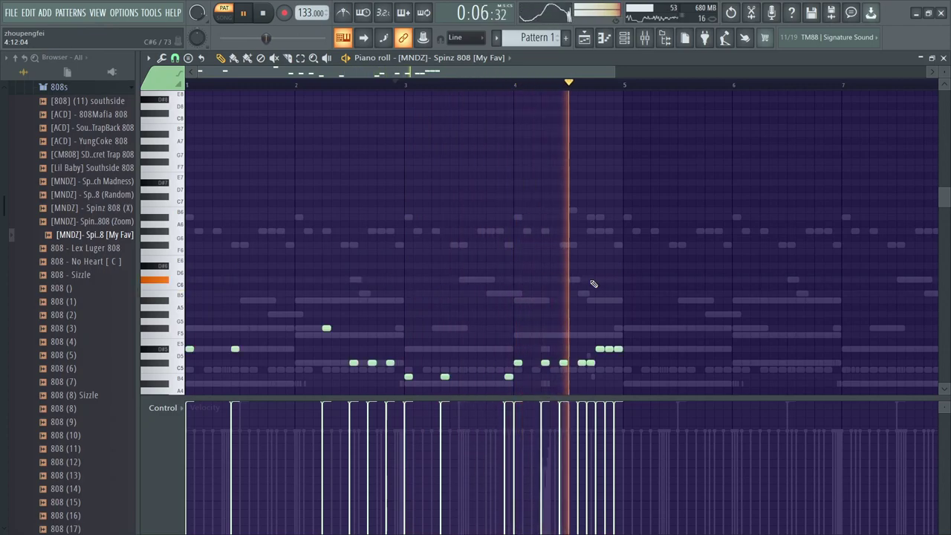
scroll(593, 282, "up", 2)
scroll(565, 290, "down", 2)
key("ctrl+b")
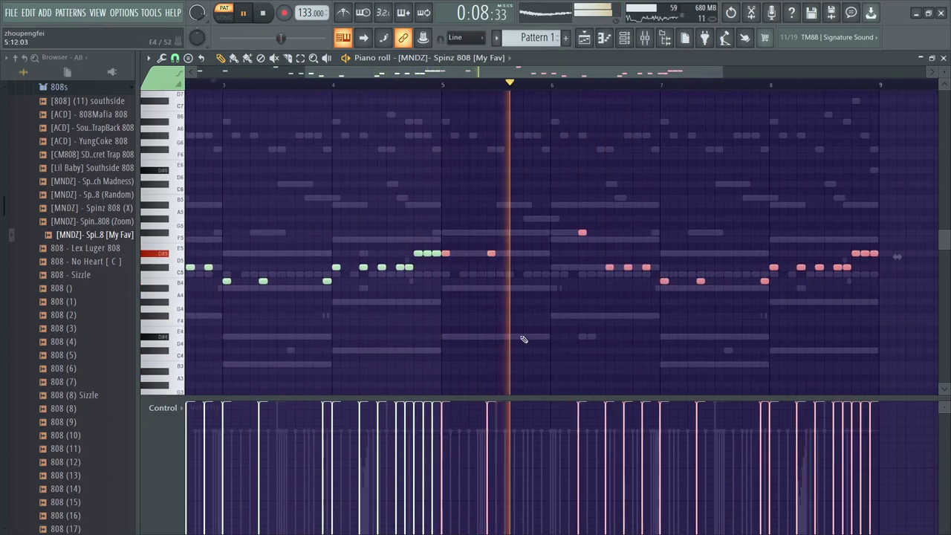
right_click(668, 344)
Add a B5 note at the start of bar 6 and an A#5 note at 6:02:08, auditioning from bar 5.
scroll(557, 230, "up", 2)
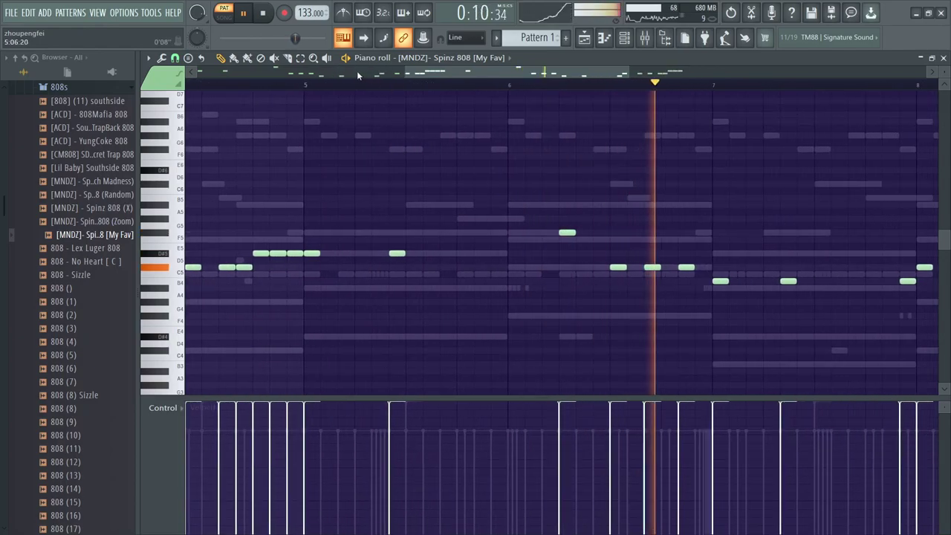
left_click(306, 85)
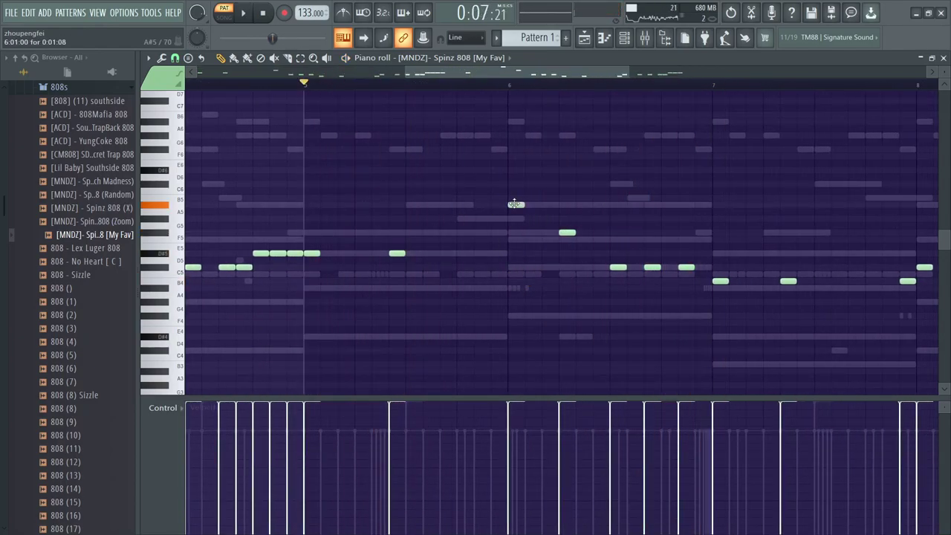
key("space")
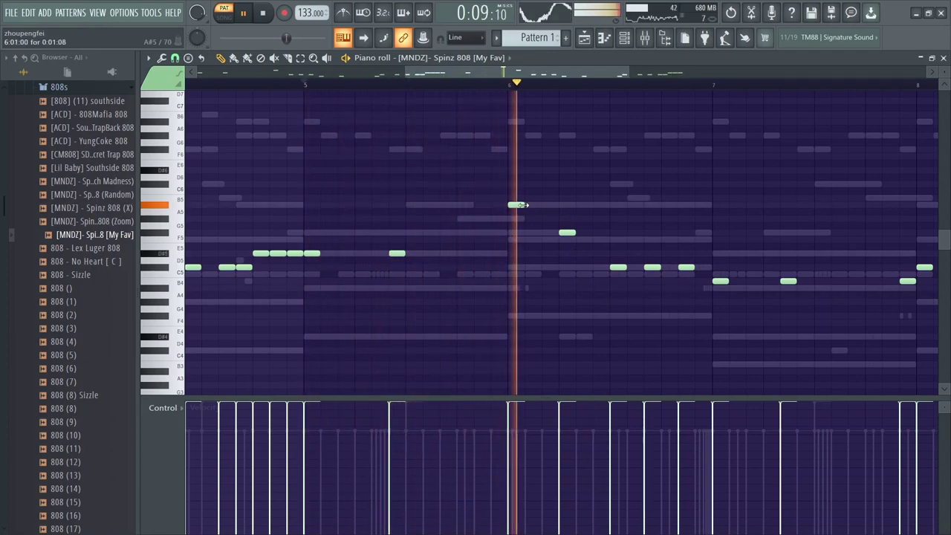
key("space")
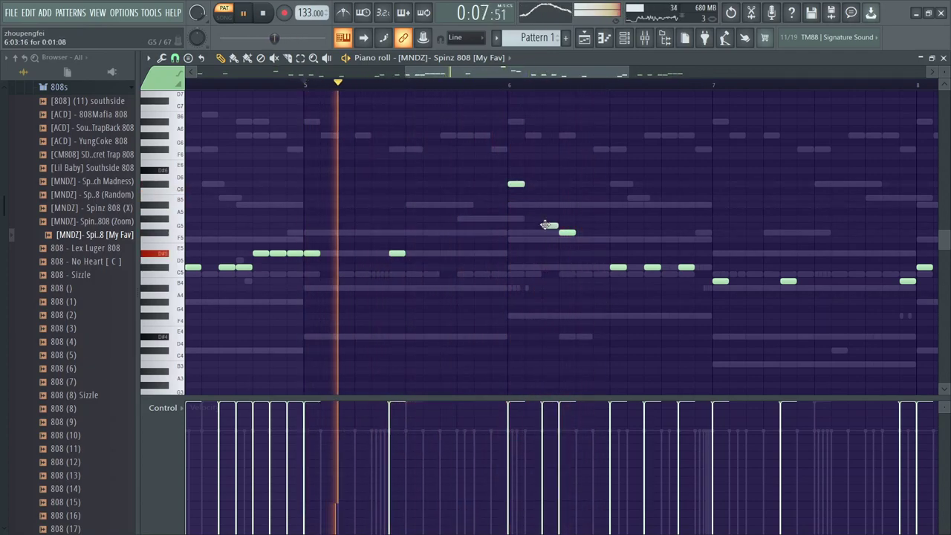
scroll(520, 199, "up", 3)
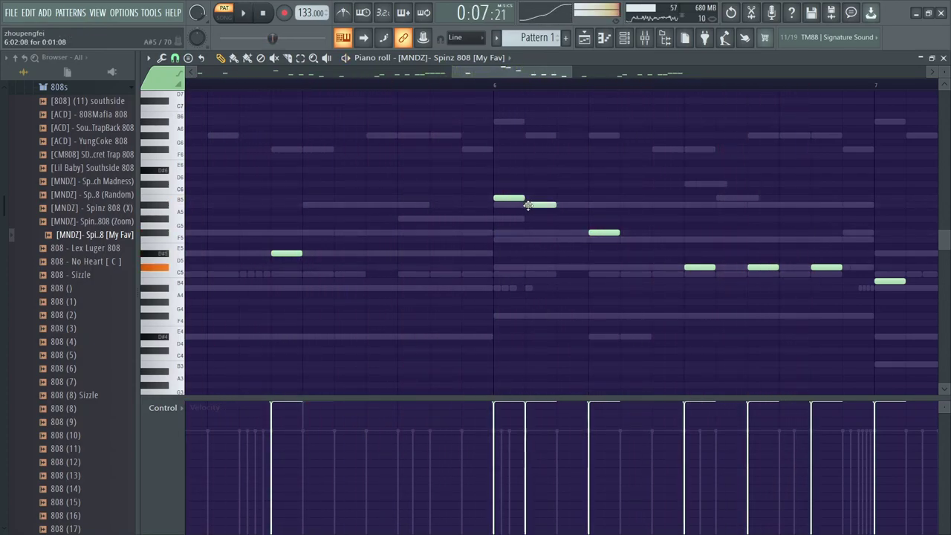
right_click(563, 267)
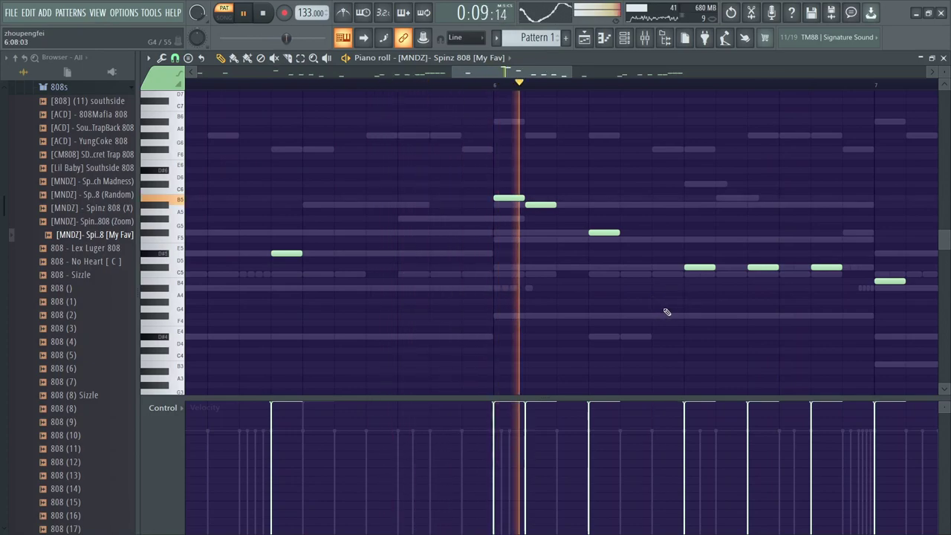
left_click(576, 274)
right_click(578, 273)
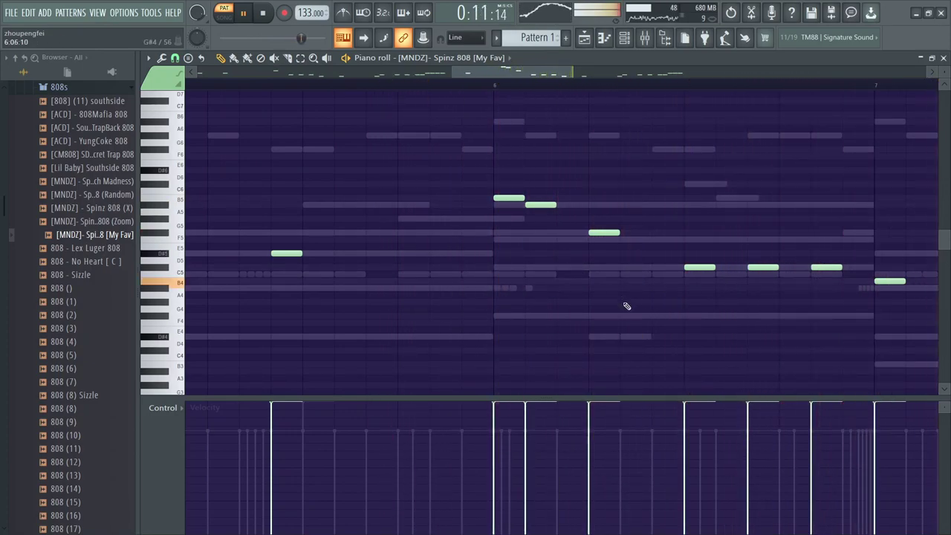
Audition the bassline from bar 7 and delete that bar's last B4 note.
scroll(623, 309, "down", 3)
scroll(654, 298, "down", 3)
key("space")
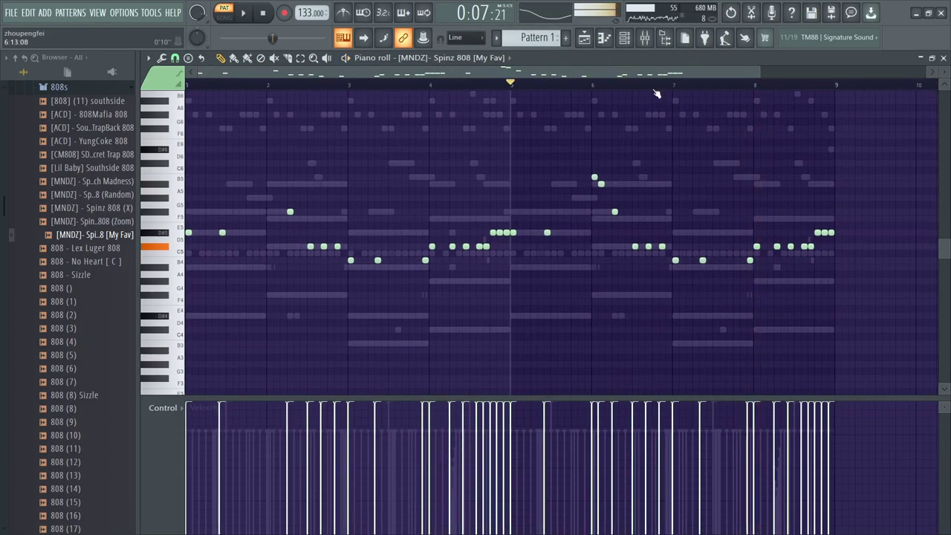
key("space")
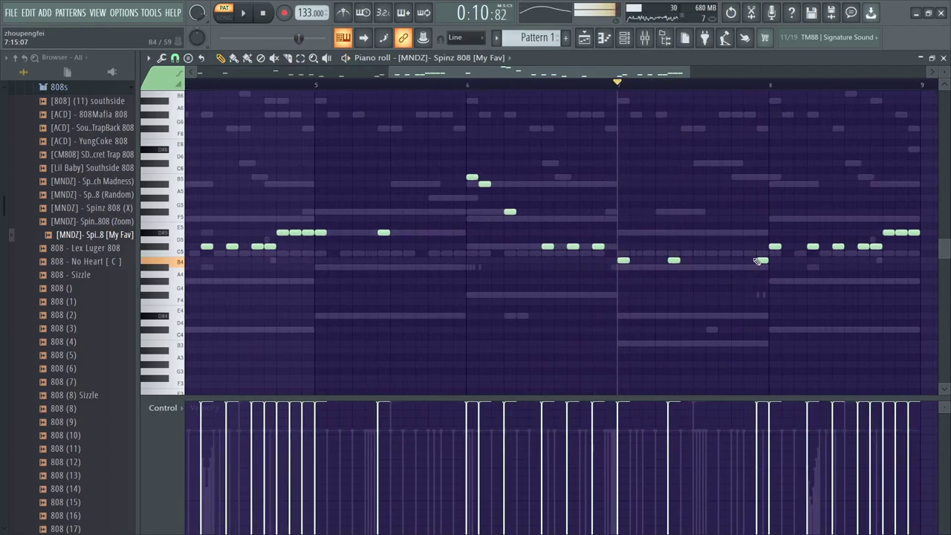
key("space")
key("space")
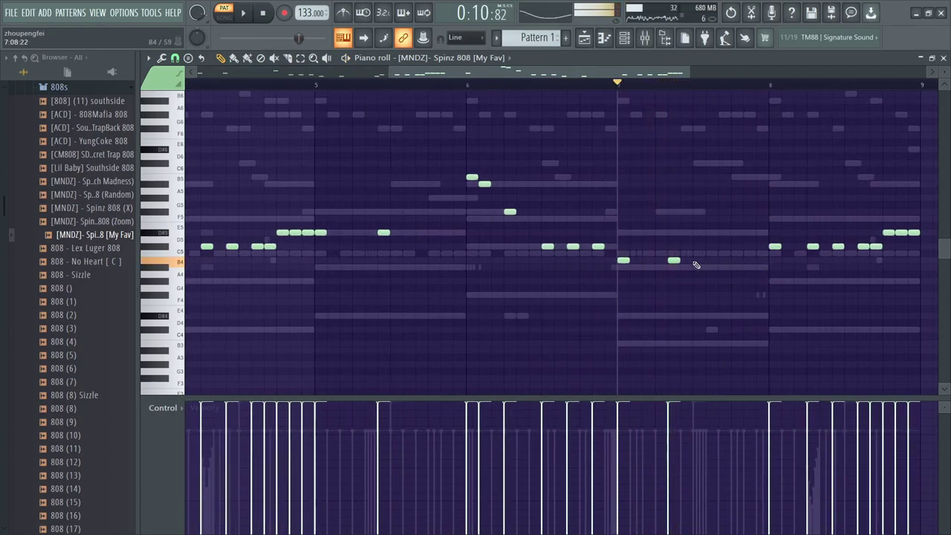
Add two consecutive B4 notes in the second half of bar 7, the second at 7:13:00.
key("space")
left_click(721, 260)
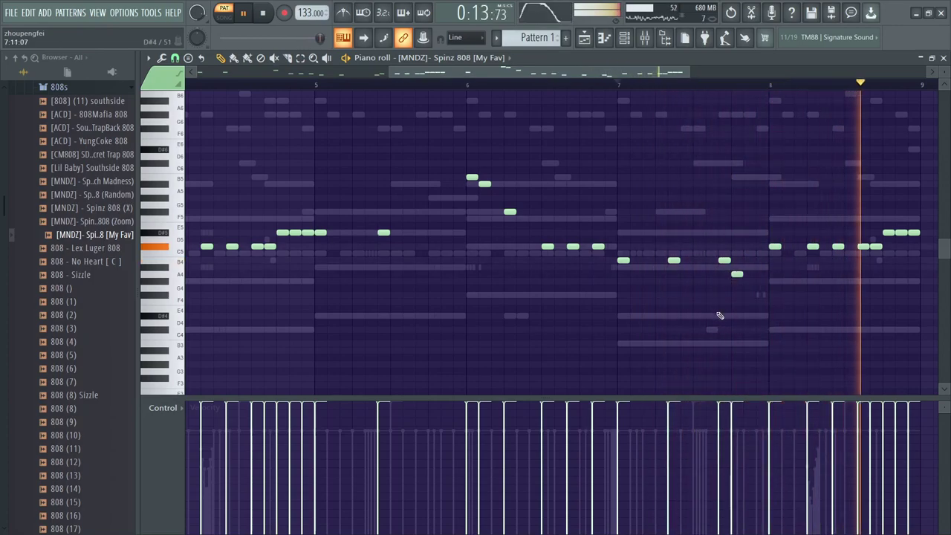
key("space")
key("space")
left_click(736, 260)
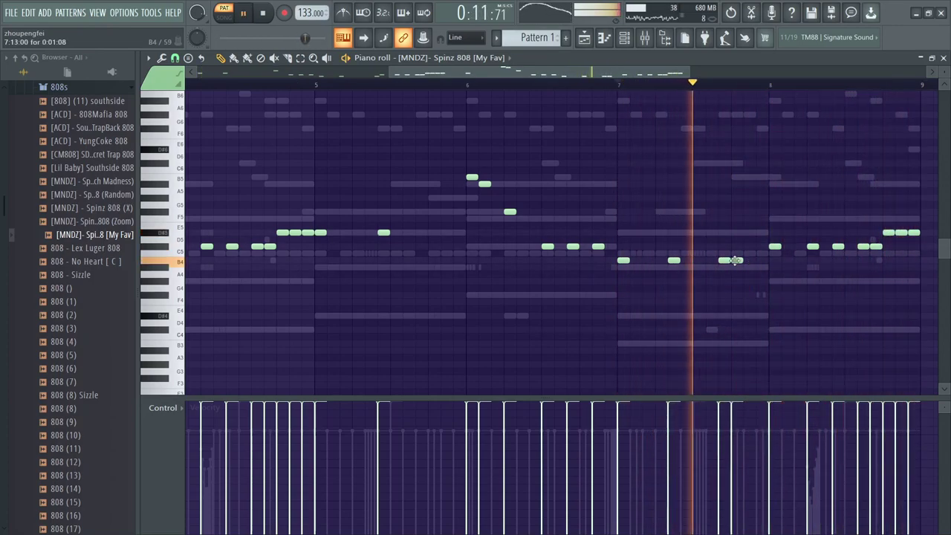
Move bar 8's second and third C#5 notes slightly earlier by replacing them, auditioning the bassline from bar 7.
key("space")
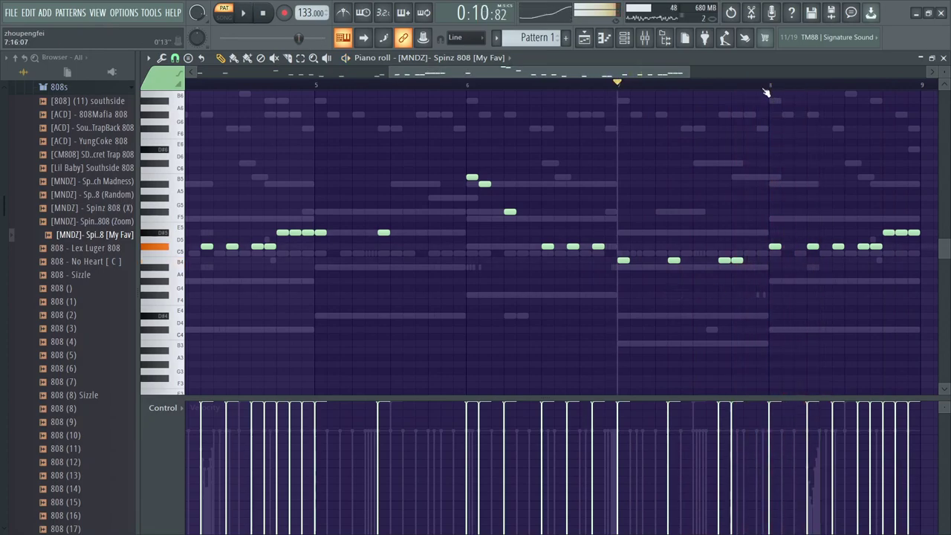
key("space")
right_click(813, 246)
left_click(802, 246)
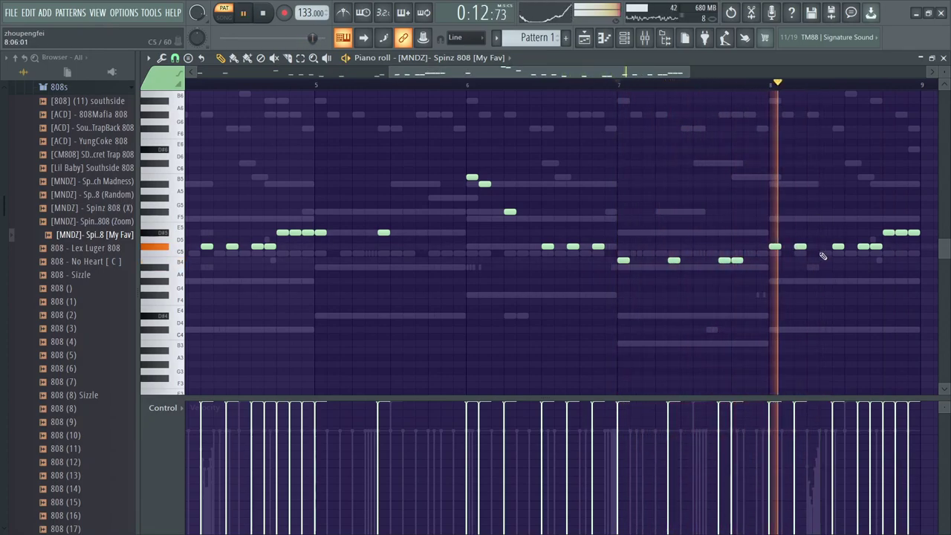
left_click(824, 246)
right_click(837, 247)
key("space")
key("space")
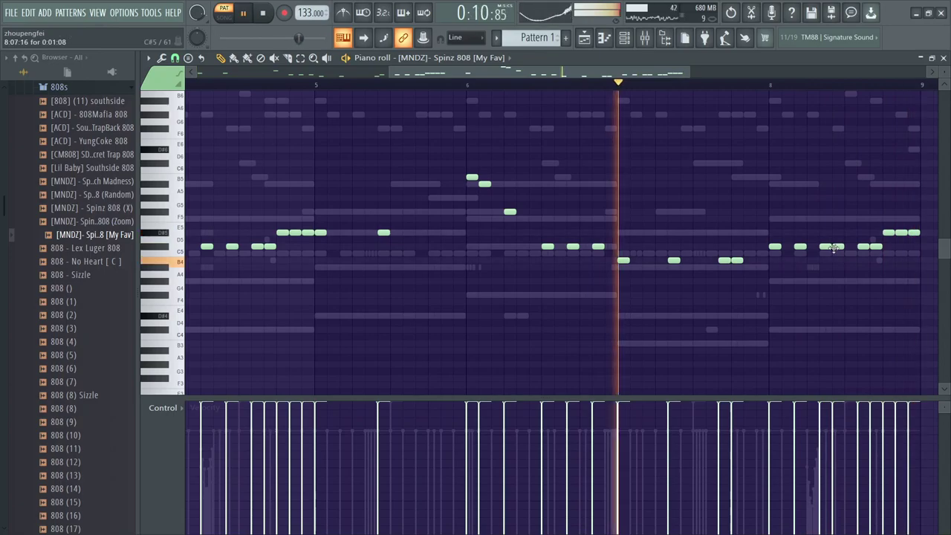
scroll(825, 302, "down", 3)
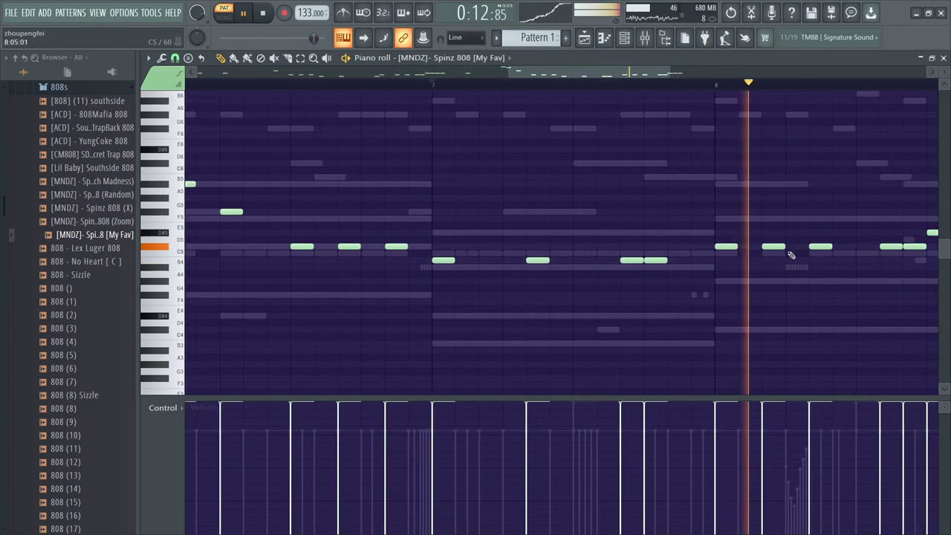
scroll(822, 305, "down", 2)
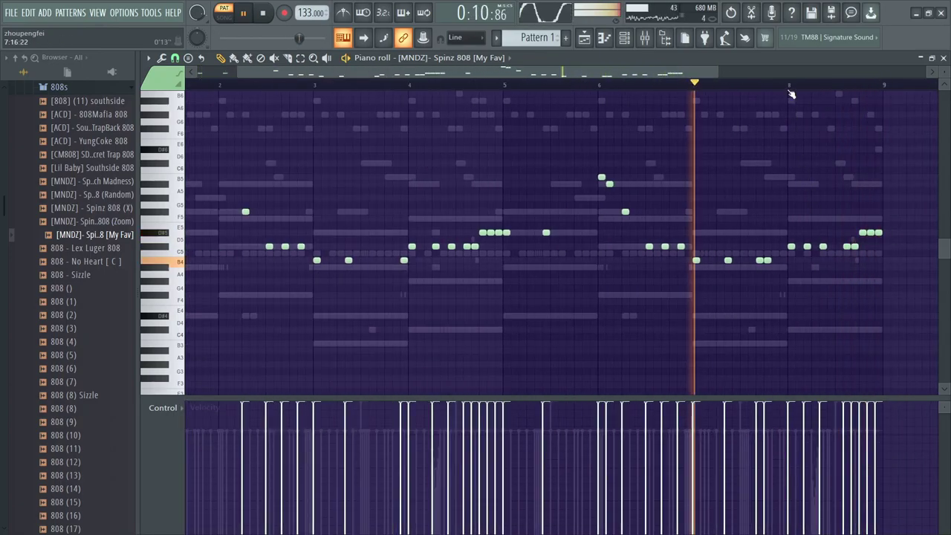
Select the last three D#5 notes of bar 8 and raise them to A#5, auditioning from bar 7.
right_click(838, 288)
left_click_drag(892, 229, 862, 239)
key("space")
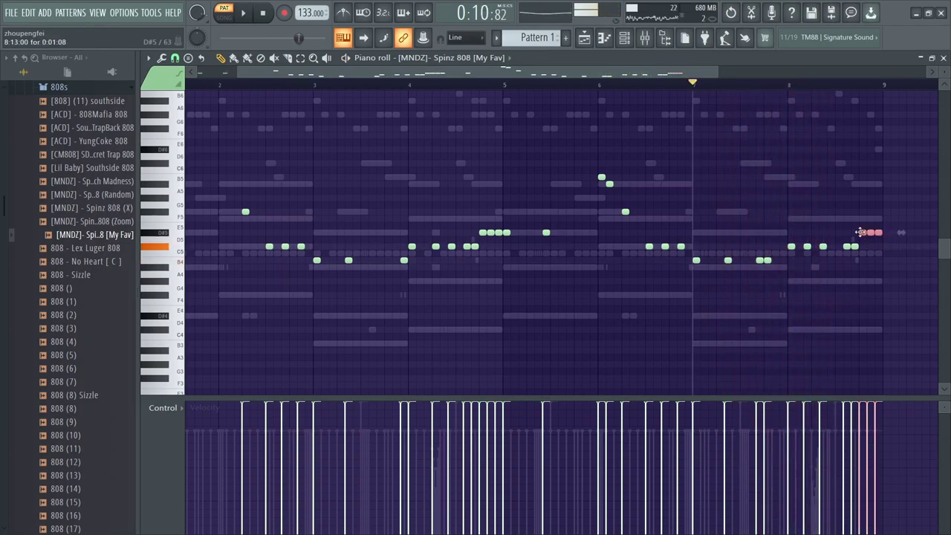
key("space")
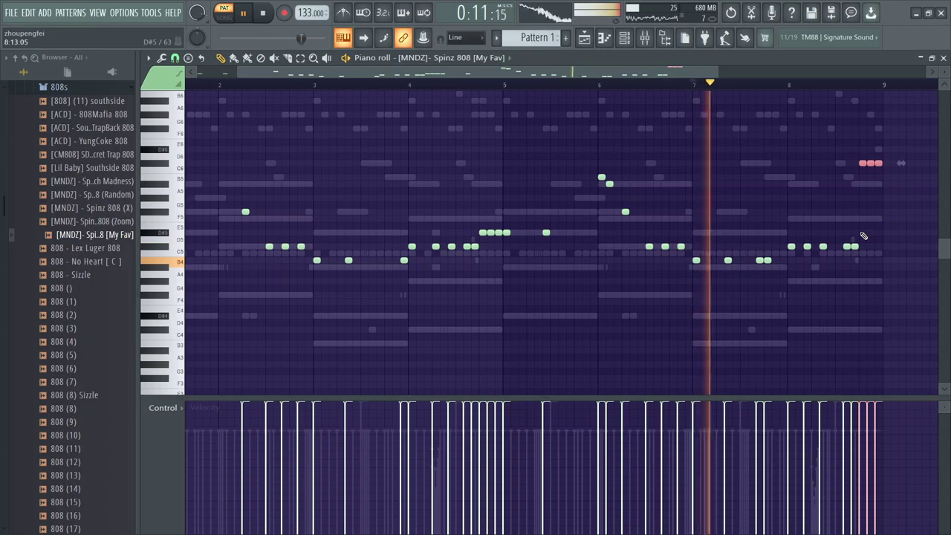
scroll(862, 236, "up", 4)
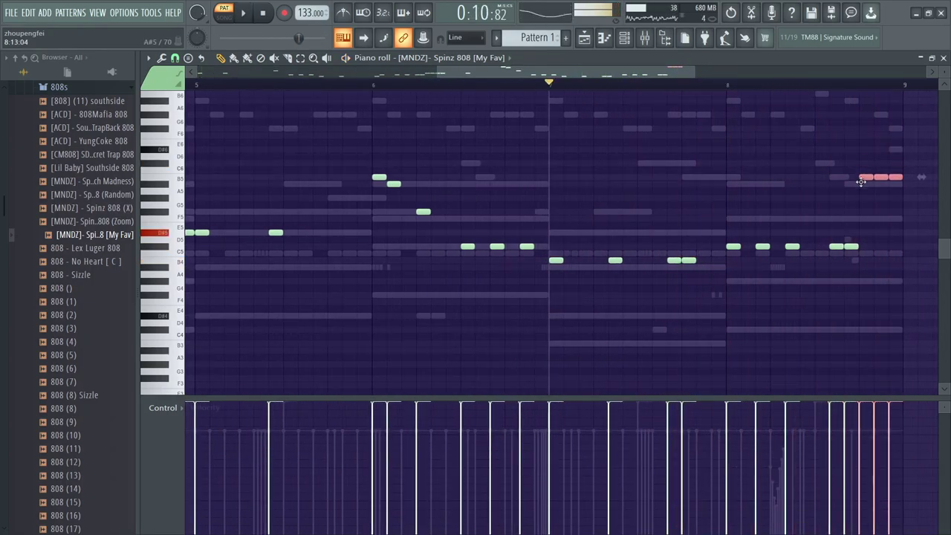
left_click_drag(861, 179, 861, 186)
key("space")
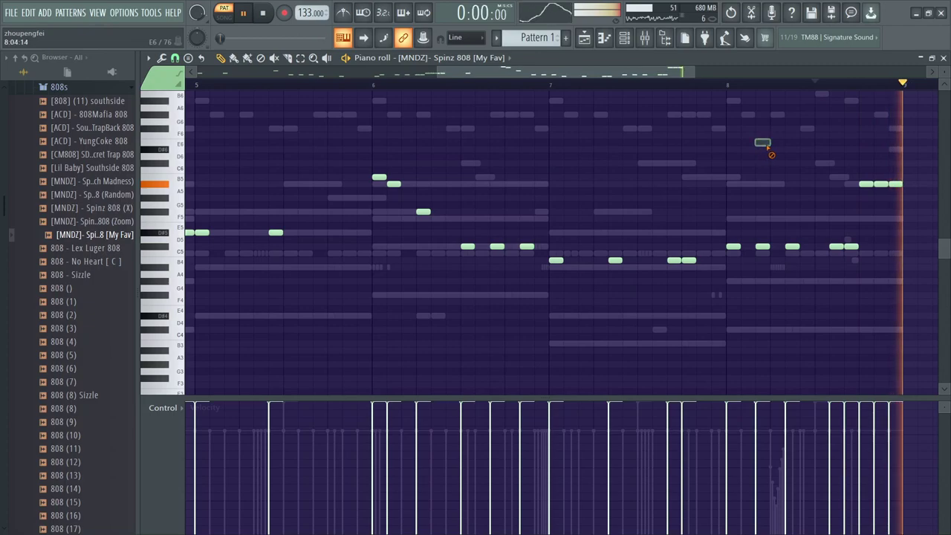
Show the mixer and channel rack, unmute the Perc (I'm Sorry) channel, and collapse the 808s folder in the browser.
left_click(644, 46)
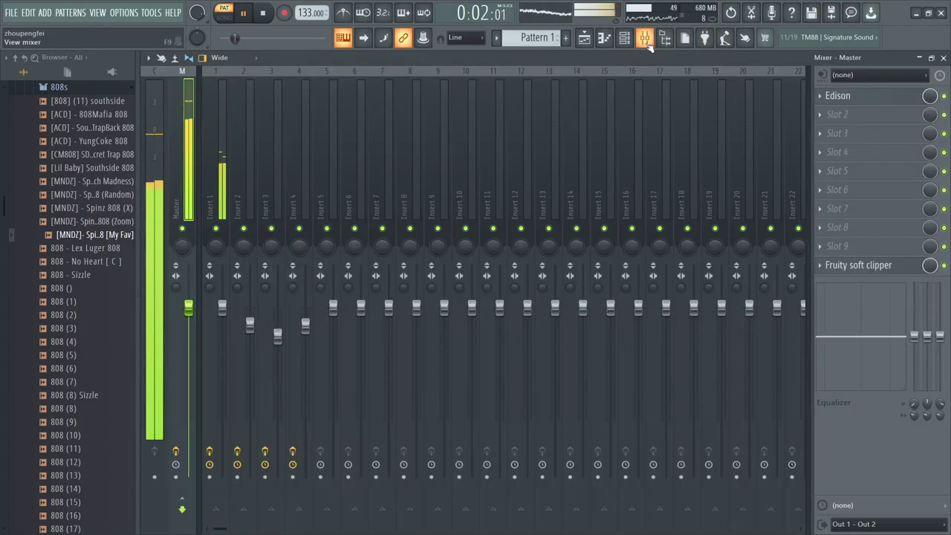
left_click(665, 39)
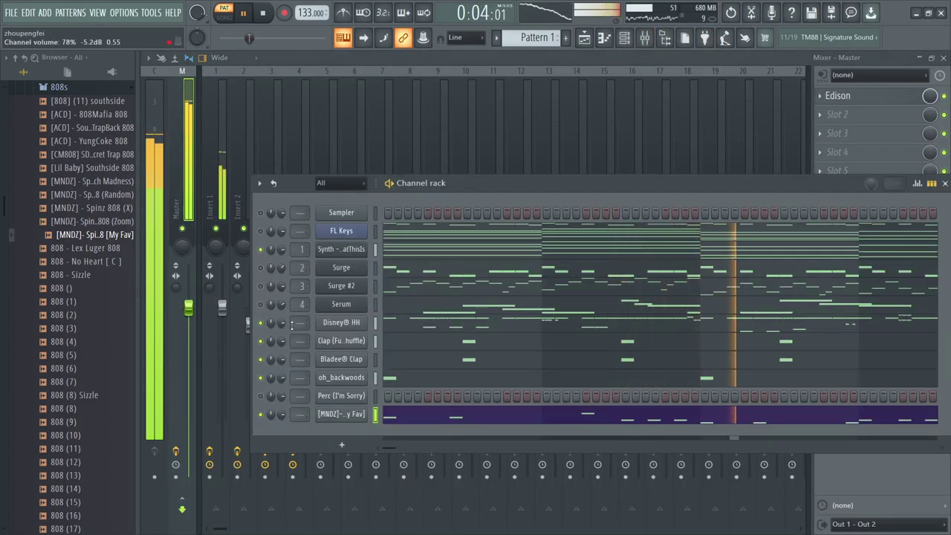
left_click(261, 397)
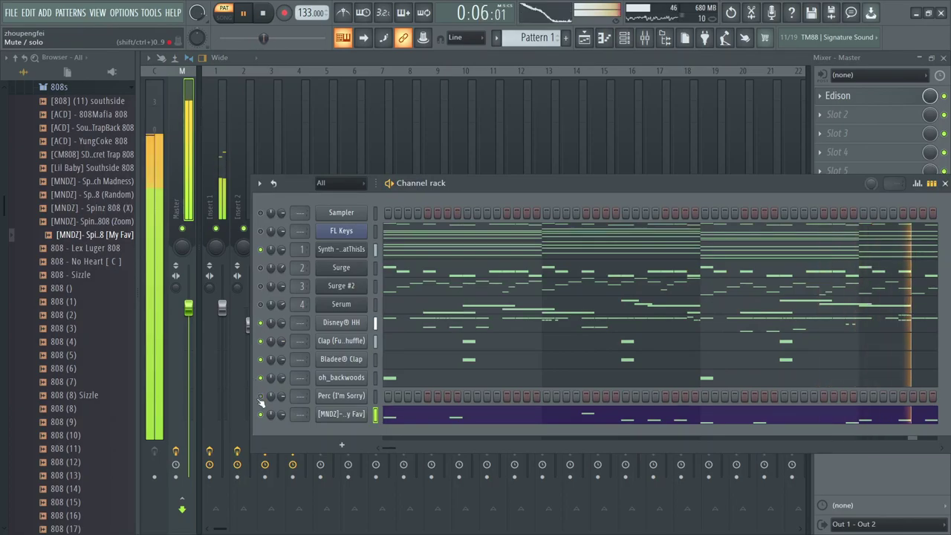
left_click(128, 92)
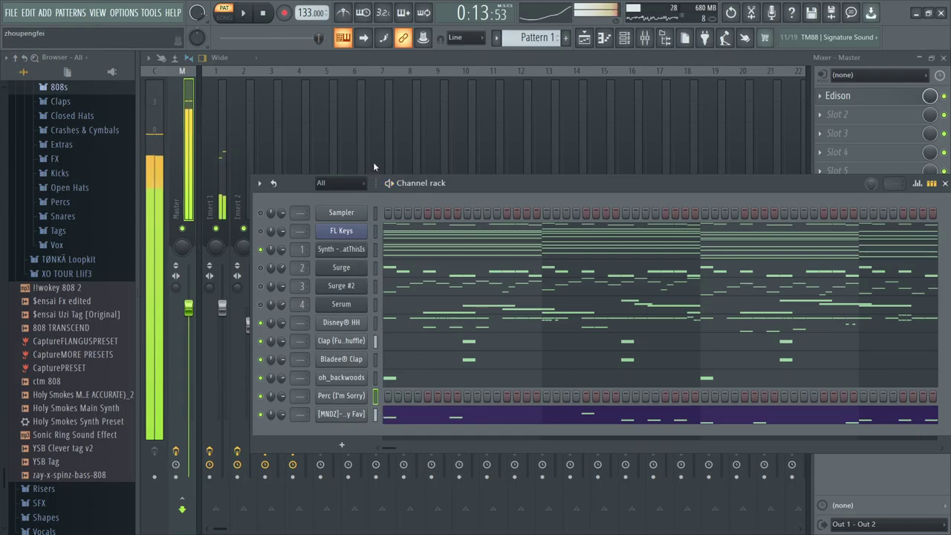
key("space")
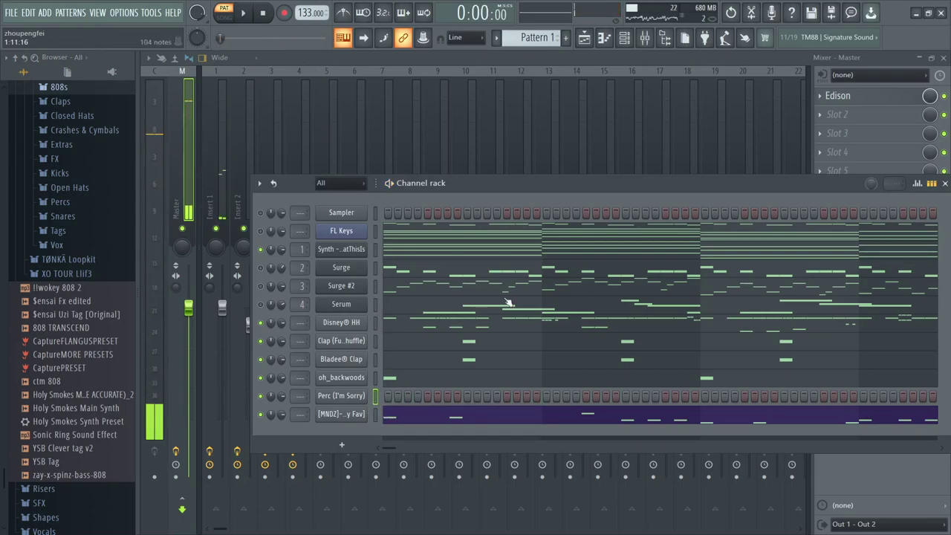
Try a Perc (I'm Sorry) hit on the third step of bar 1 and audition it.
left_click(406, 398)
key("space")
key("space")
key("space")
key("space")
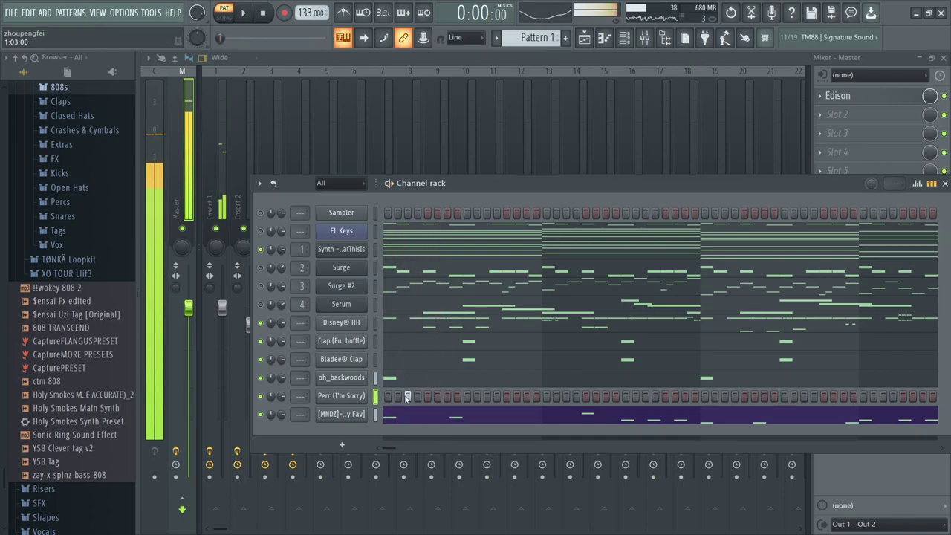
Place a C5 note at 1:02:08 in the Perc (I'm Sorry) piano roll and audition it.
key("F7")
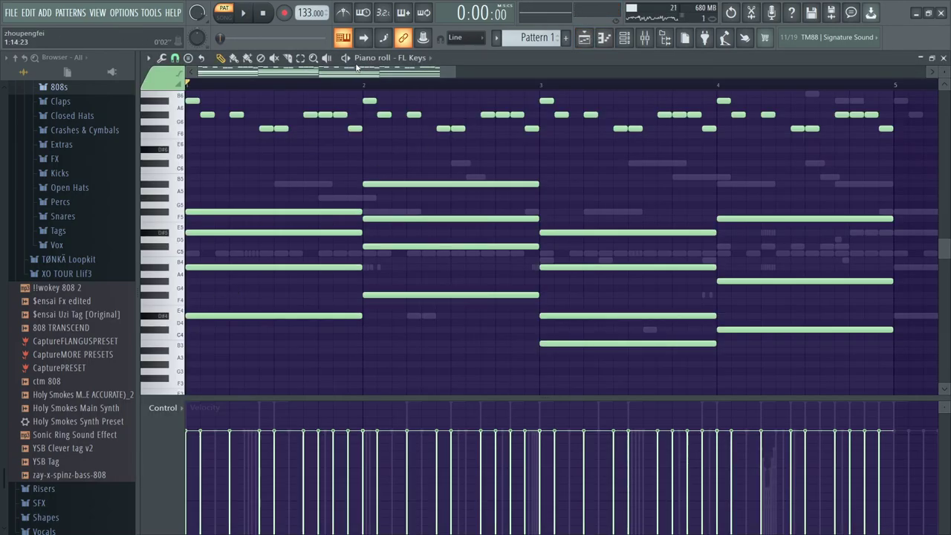
left_click(401, 58)
left_click(431, 193)
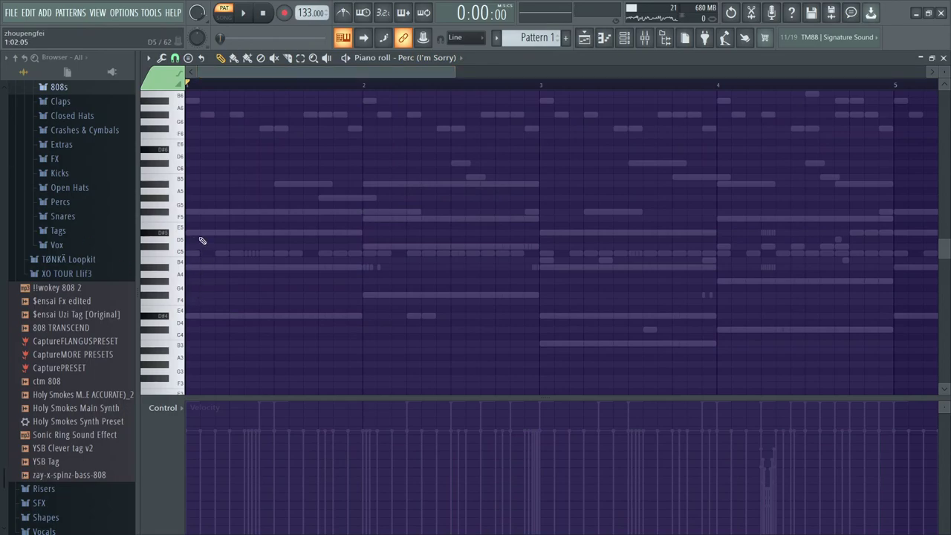
scroll(190, 301, "up", 4)
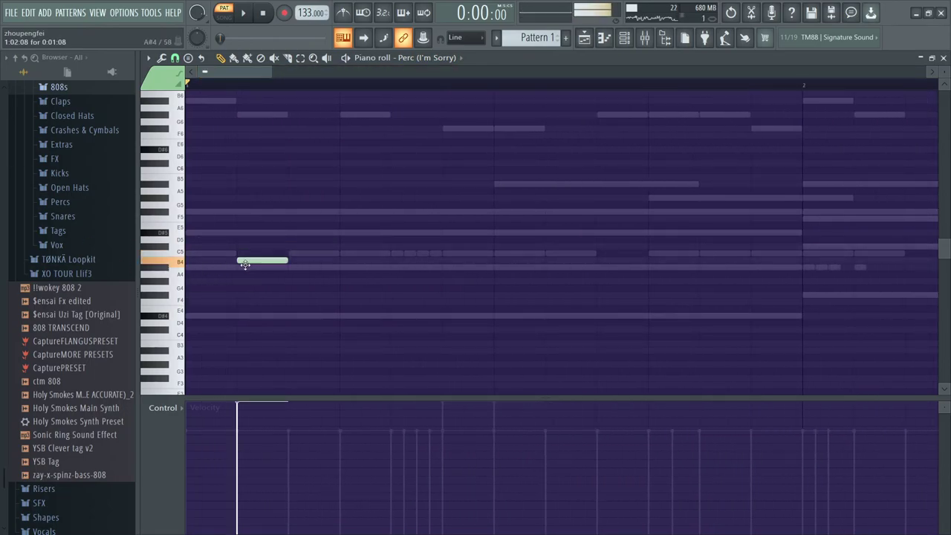
key("space")
left_click(348, 281)
right_click(346, 281)
scroll(277, 279, "down", 2)
key("space")
key("space")
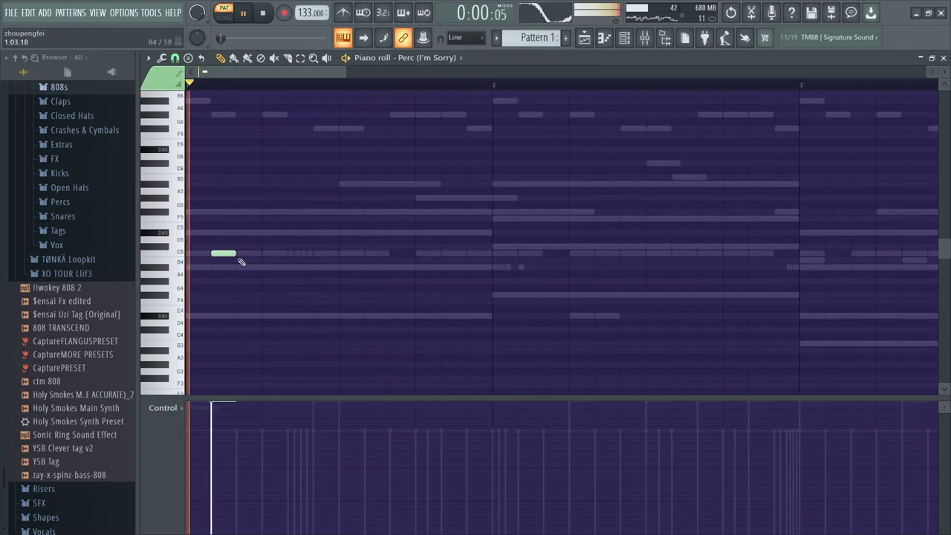
scroll(276, 266, "down", 4)
key("space")
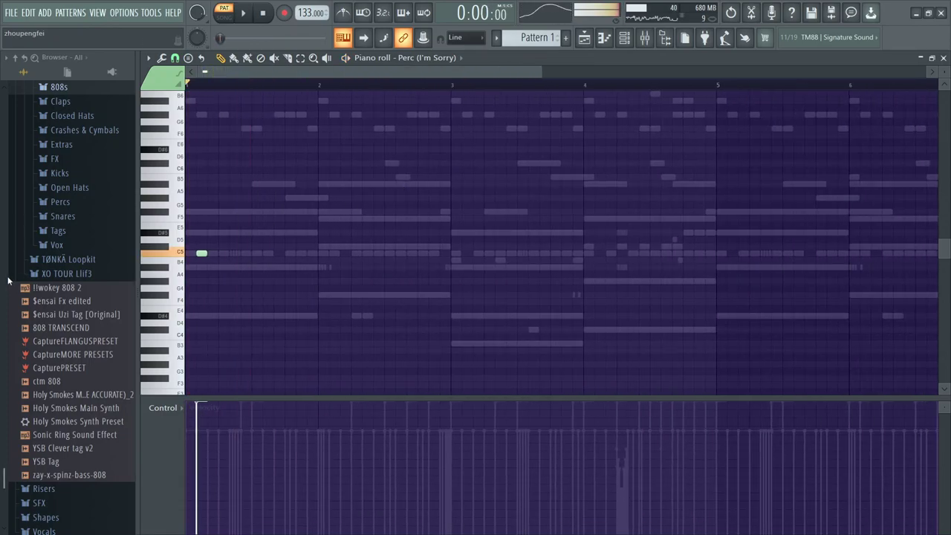
Preview percussion samples from The Lunch77 Brandon Finessin Drumkit's Percs folder, including On Top Perc, Perc (Zap) and Perc [Glock].
scroll(93, 223, "up", 4)
left_click(93, 223)
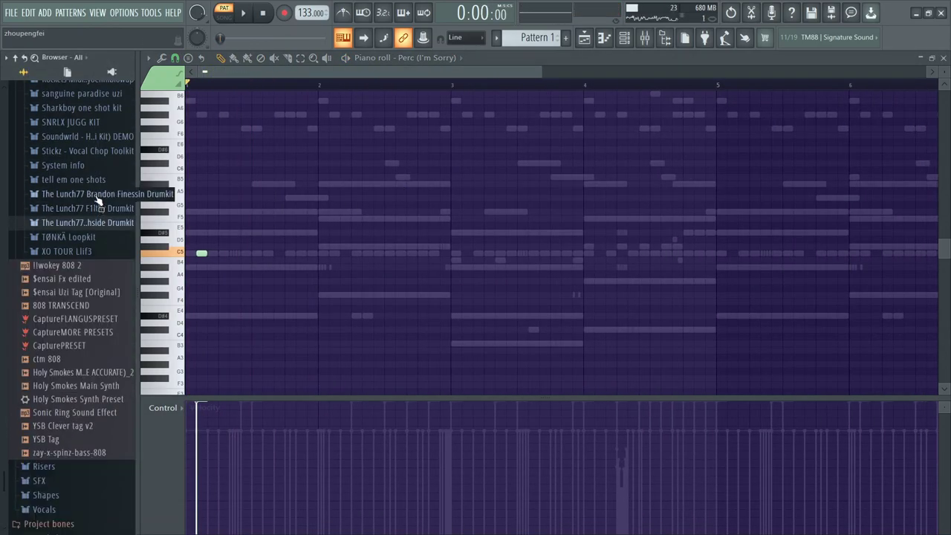
left_click(86, 194)
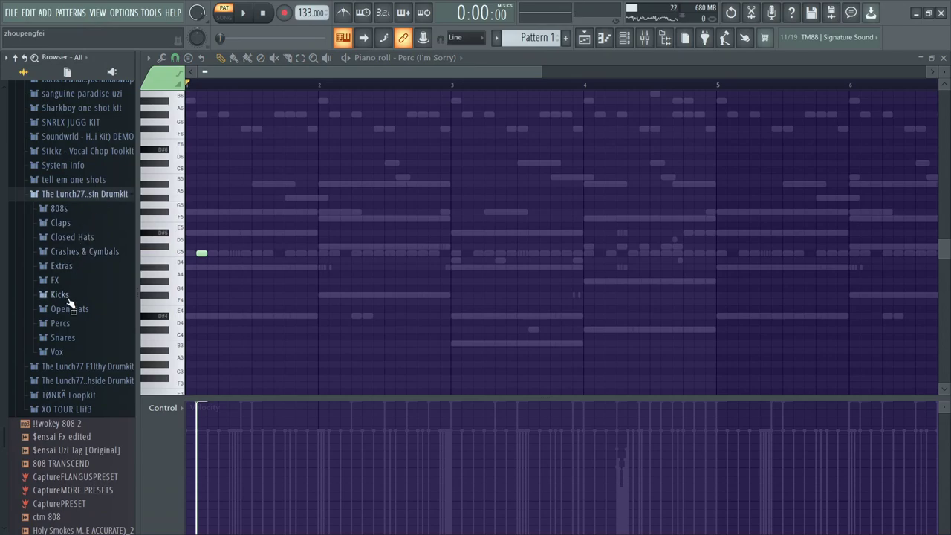
left_click(71, 327)
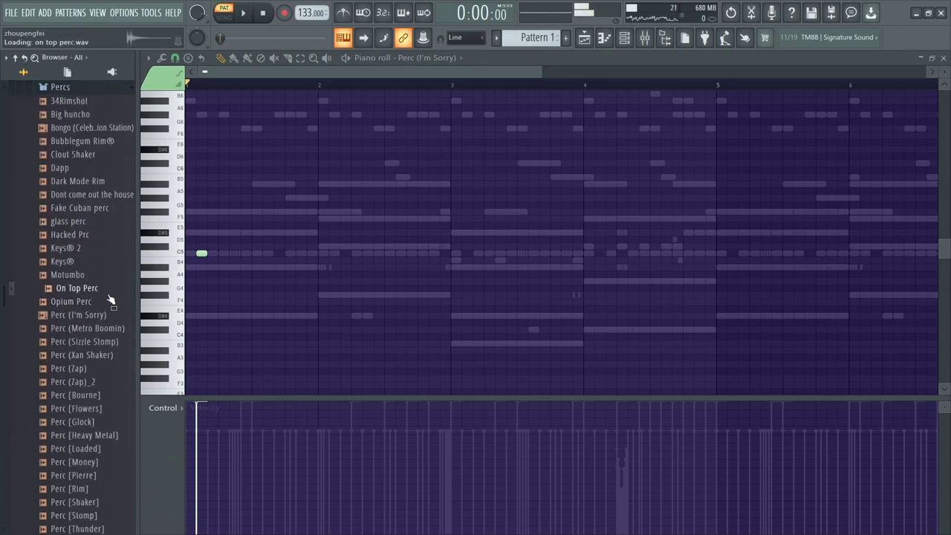
left_click(84, 356)
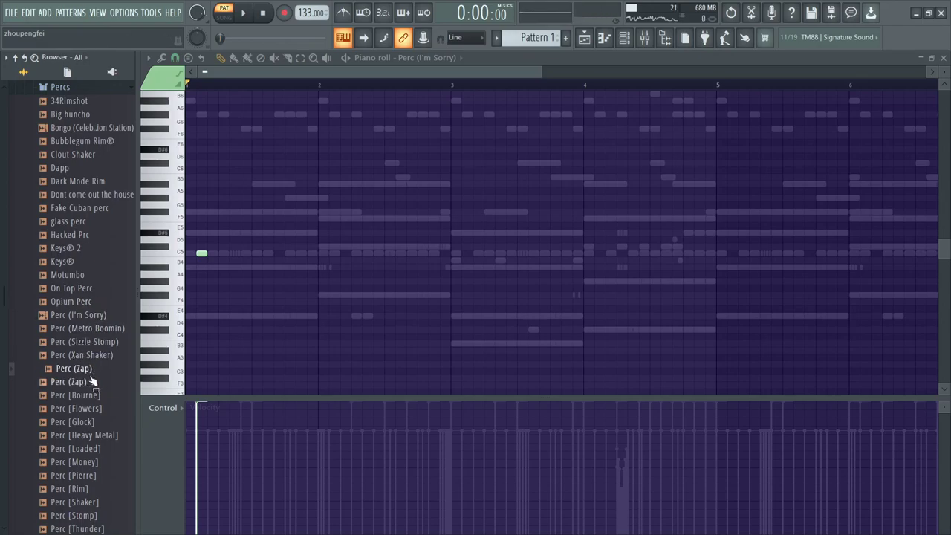
left_click(93, 421)
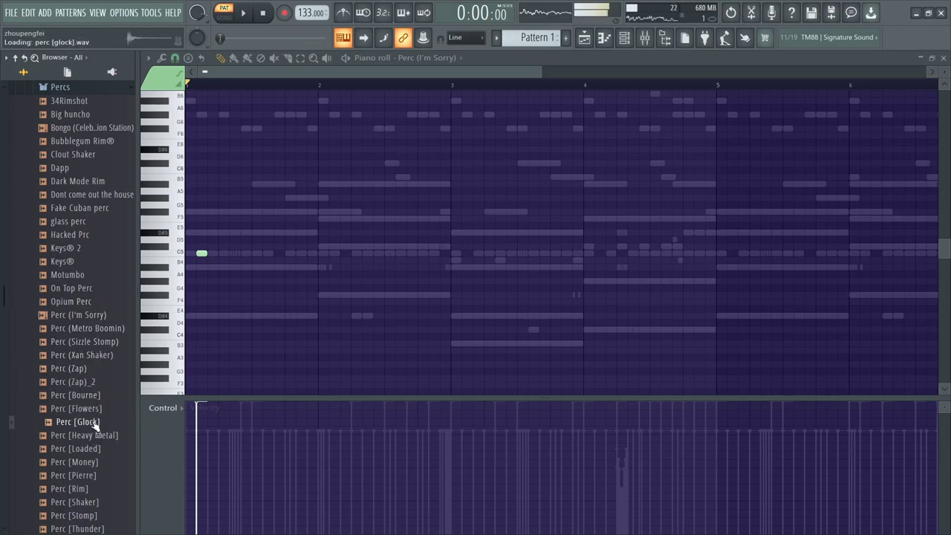
Replace the Perc (I'm Sorry) channel's sample with Perc [Glock] and play the pattern.
left_click(637, 42)
mouse_move(353, 399)
left_mouse_down()
mouse_move(354, 413)
mouse_move(358, 400)
left_mouse_up()
key("space")
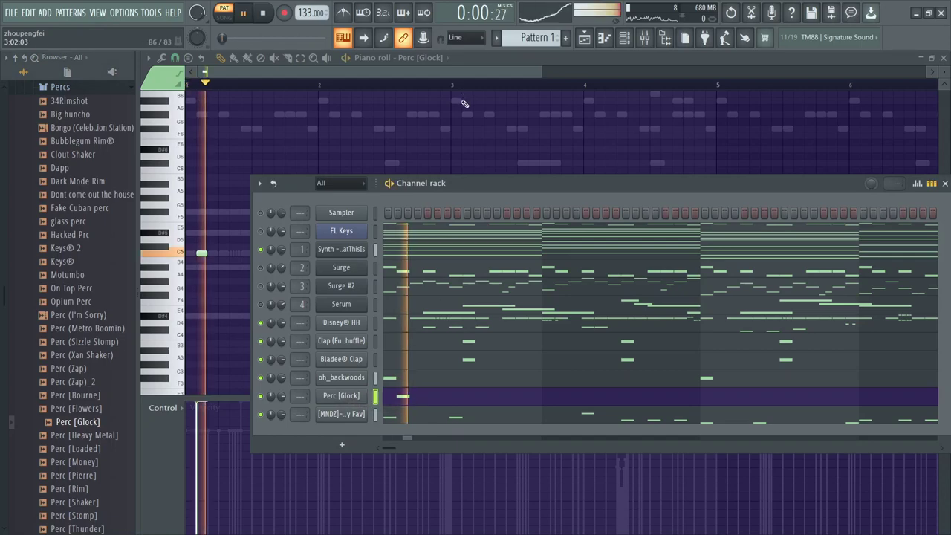
Lower the Perc [Glock] note's velocity and copy the note to the same position in bar 3, auditioning the pattern.
key("F6")
key("space")
key("space")
key("space")
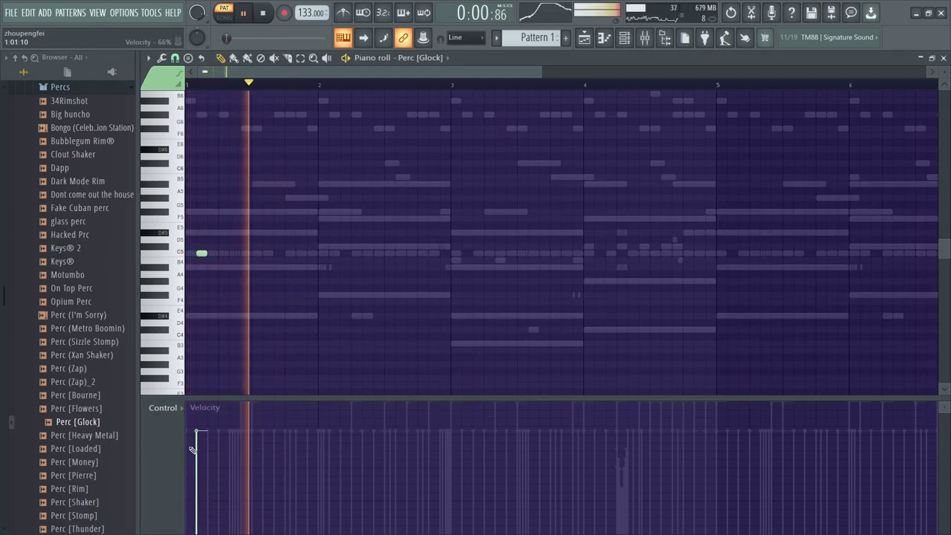
left_click_drag(196, 256, 469, 264, "shift")
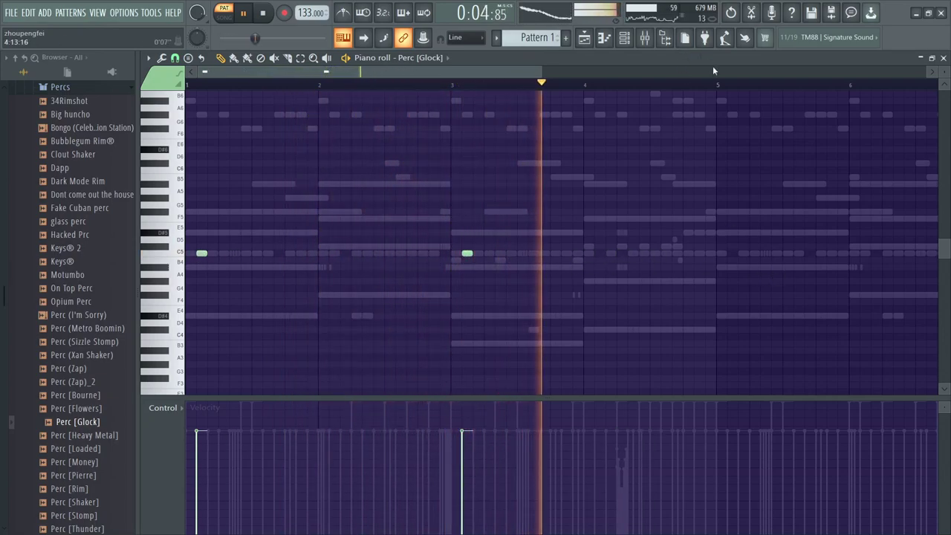
scroll(709, 236, "down", 1)
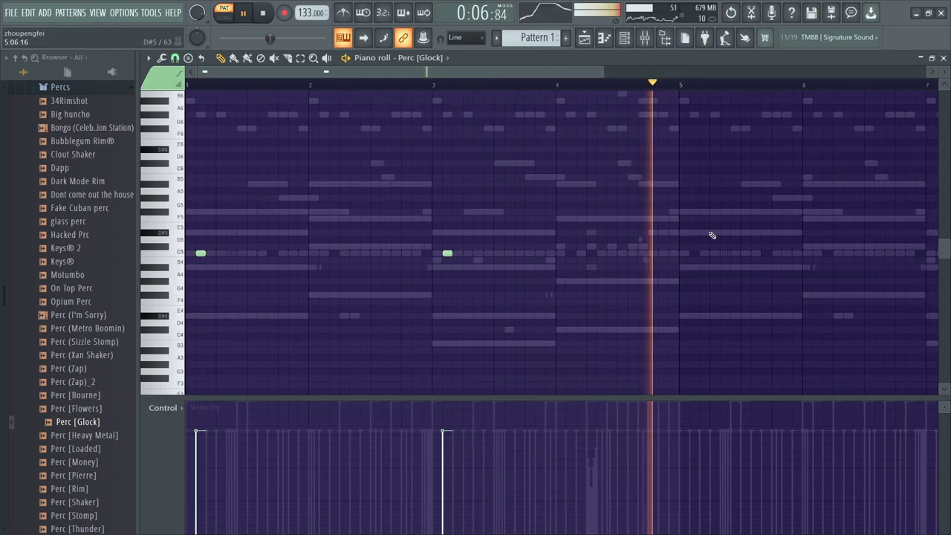
key("space")
Select bars 1 to 4 of the Perc [Glock] part and duplicate them into bars 5 to 8.
left_click_drag(588, 89, 2, 272)
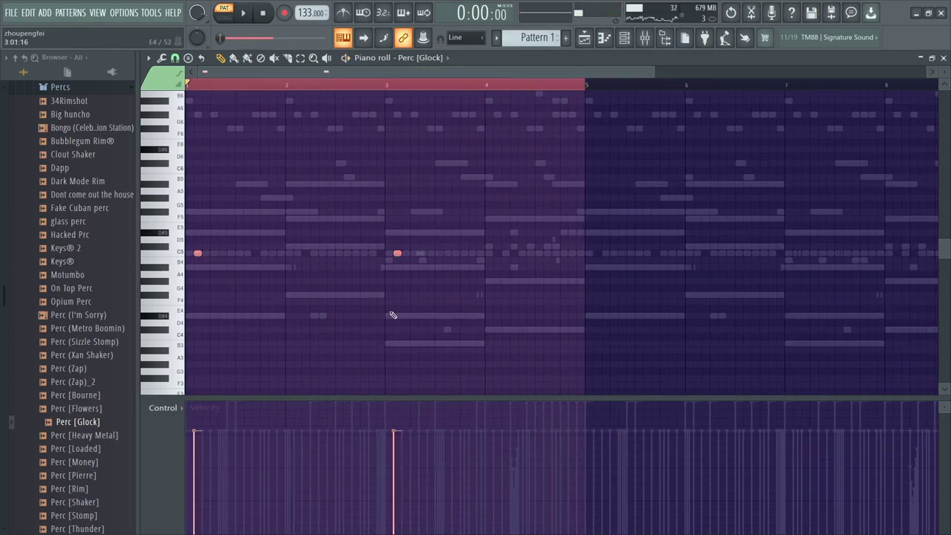
key("ctrl+b")
scroll(606, 125, "down", 1)
left_click_drag(443, 84, 185, 87)
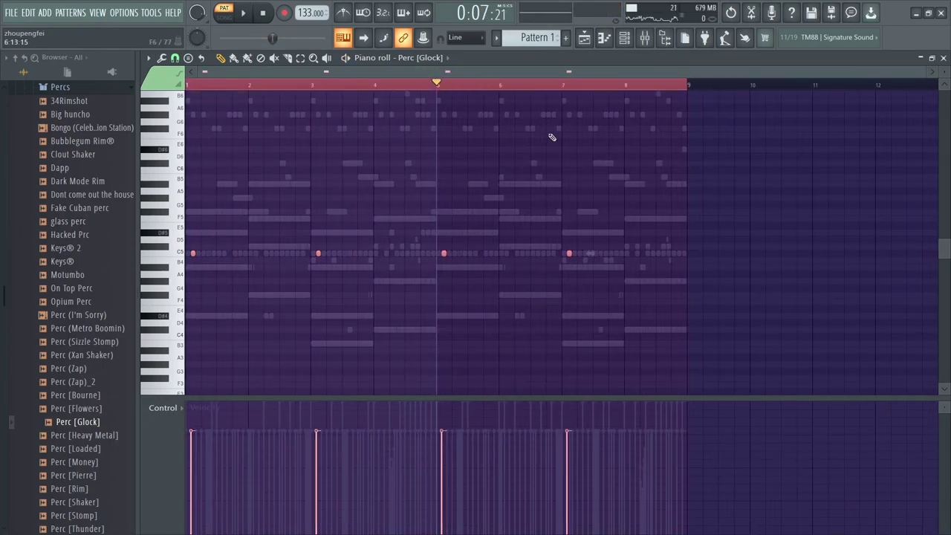
left_click_drag(608, 89, 2, 264)
Collapse the Percs folder and preview the drumkit's Vox samples, including YF_VOX_1 and YF_VOX_3.
left_click(113, 89)
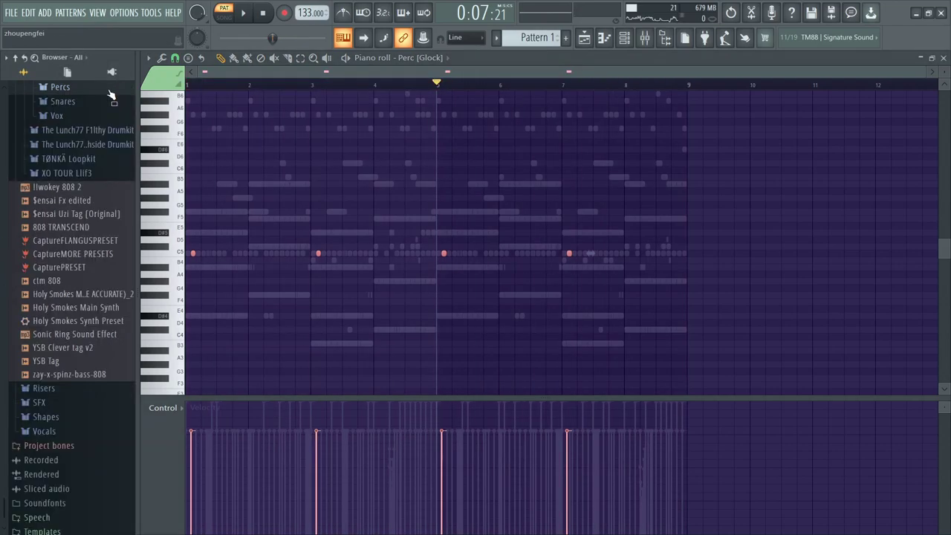
left_click(277, 185)
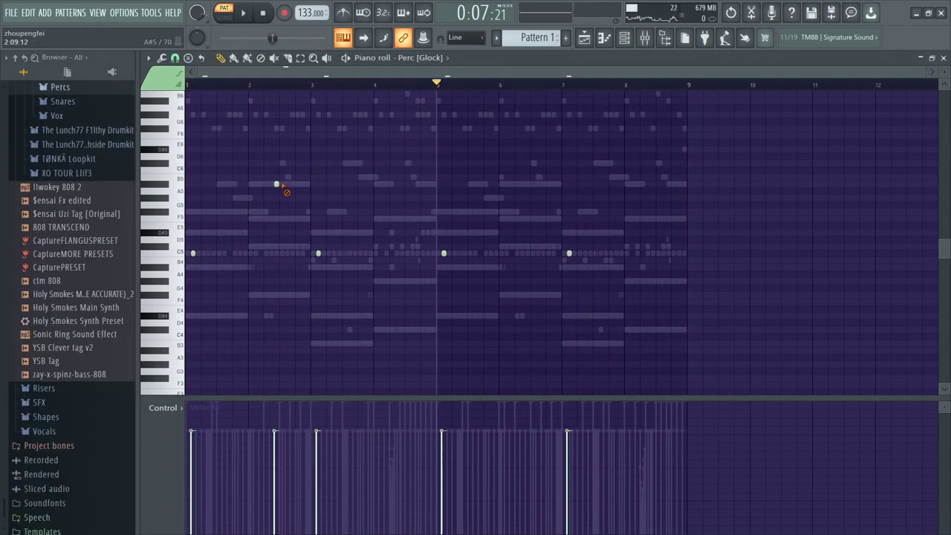
left_click(99, 117)
left_click(90, 154)
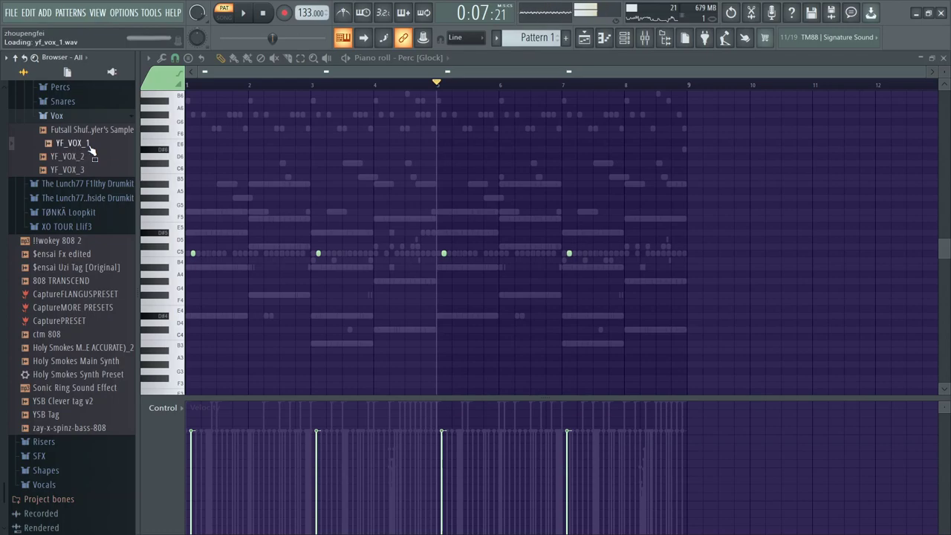
left_click(80, 169)
scroll(78, 209, "up", 5)
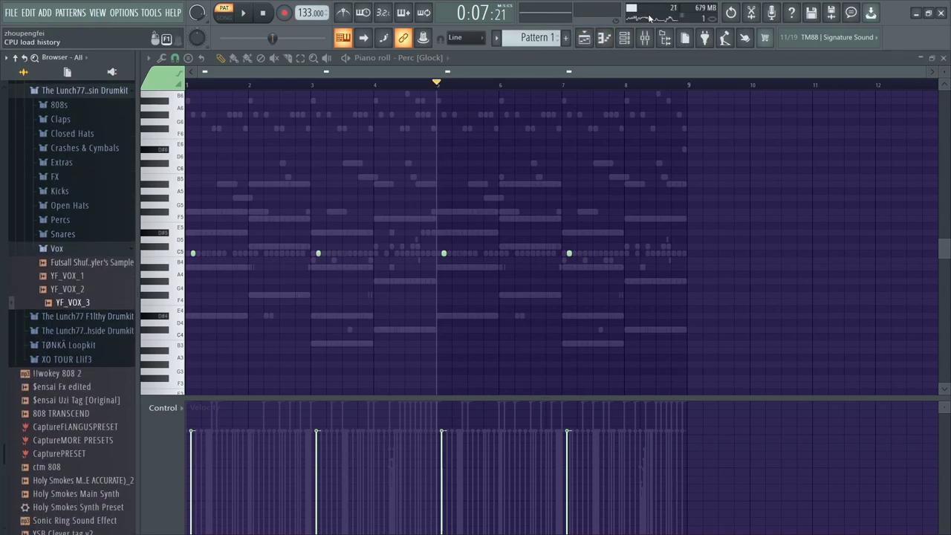
Add the YF_VOX_3 sample as a new channel at the end of the channel rack.
left_click(624, 37)
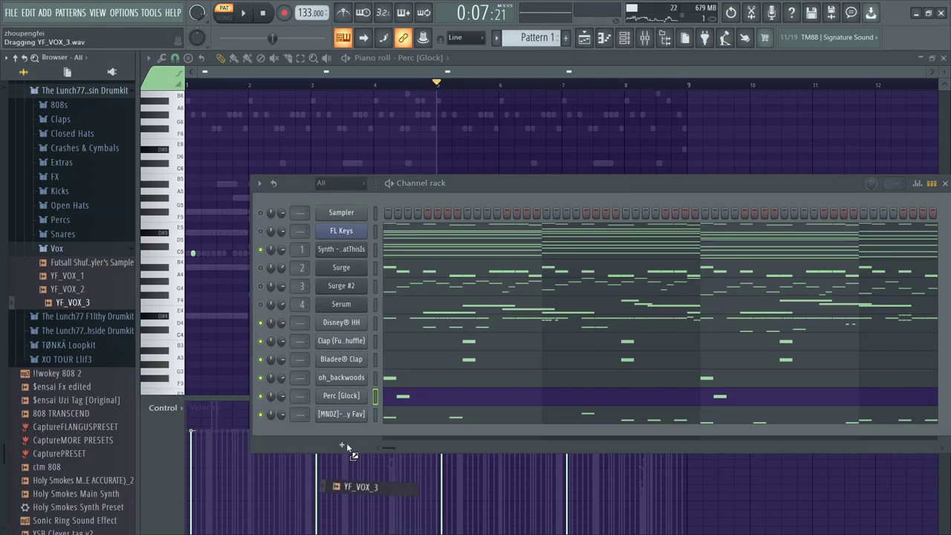
left_click_drag(351, 423, 352, 430)
left_click(349, 434)
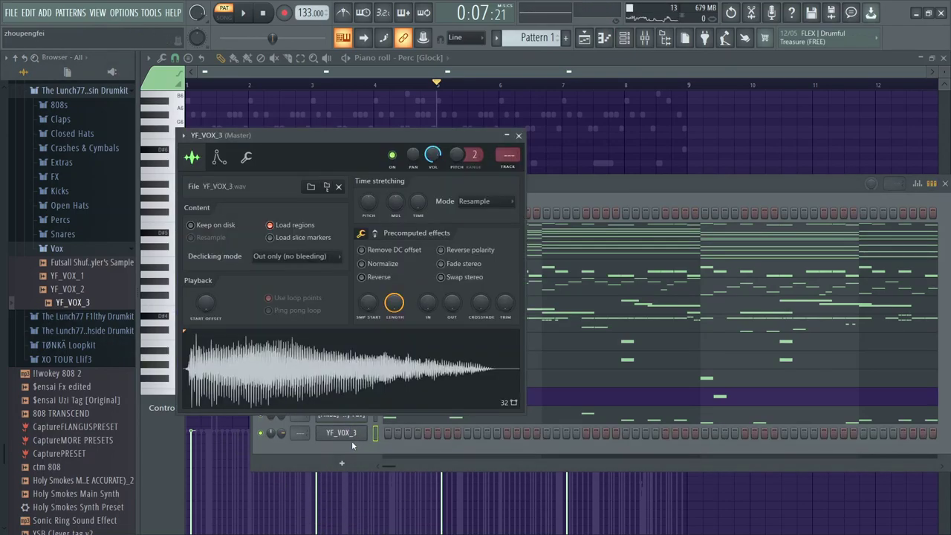
Open the YF_VOX_3 sample in Edison, detect its pitch regions to find its key, and close the editors.
double_click(334, 370)
left_click(253, 192)
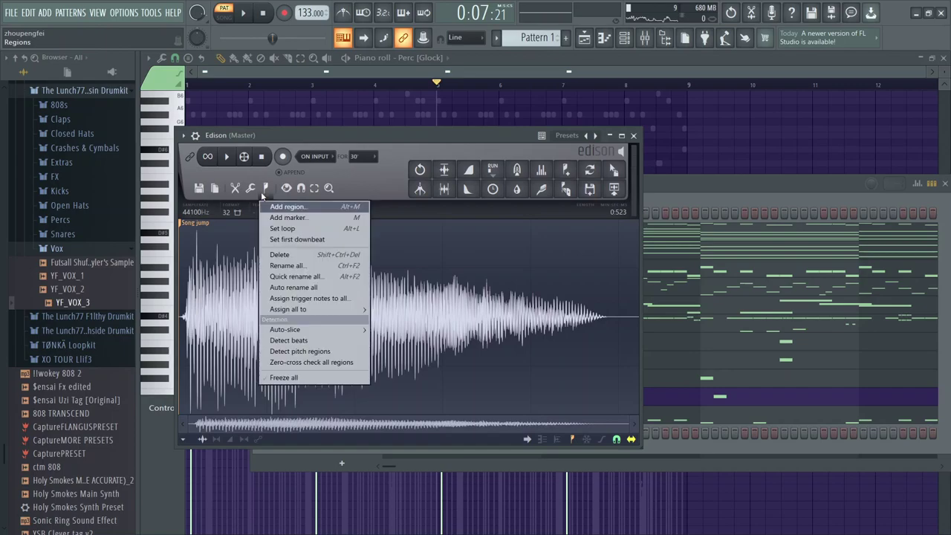
left_click(305, 350)
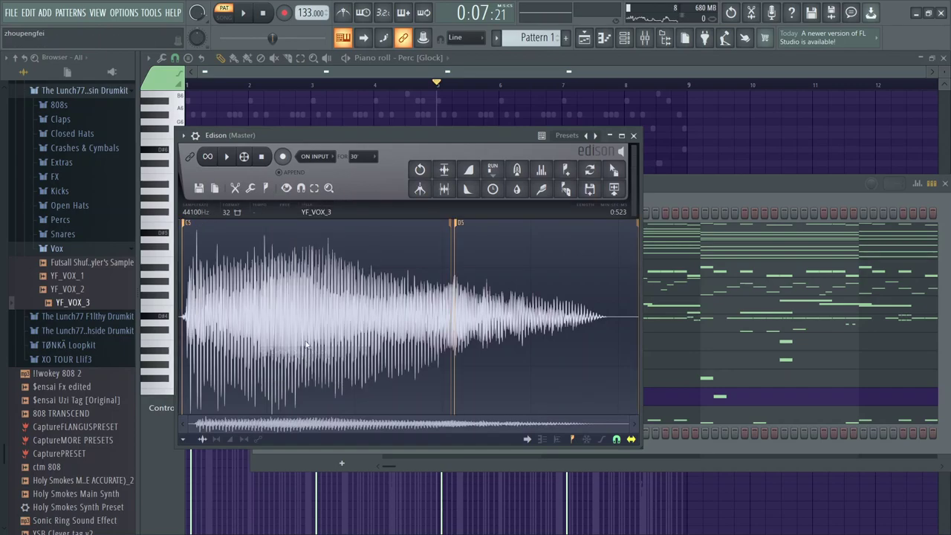
left_click(277, 193)
left_click(287, 352)
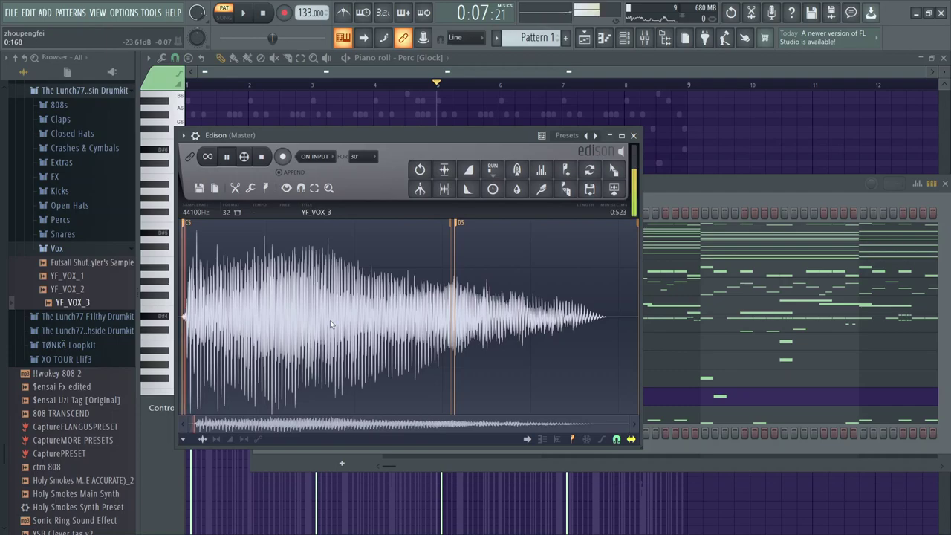
left_click(633, 137)
left_click(944, 59)
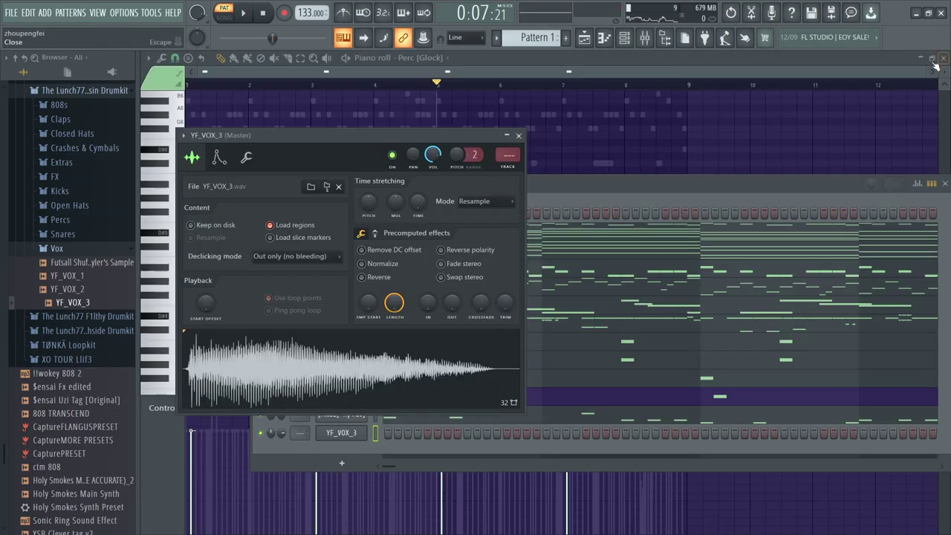
left_click(519, 136)
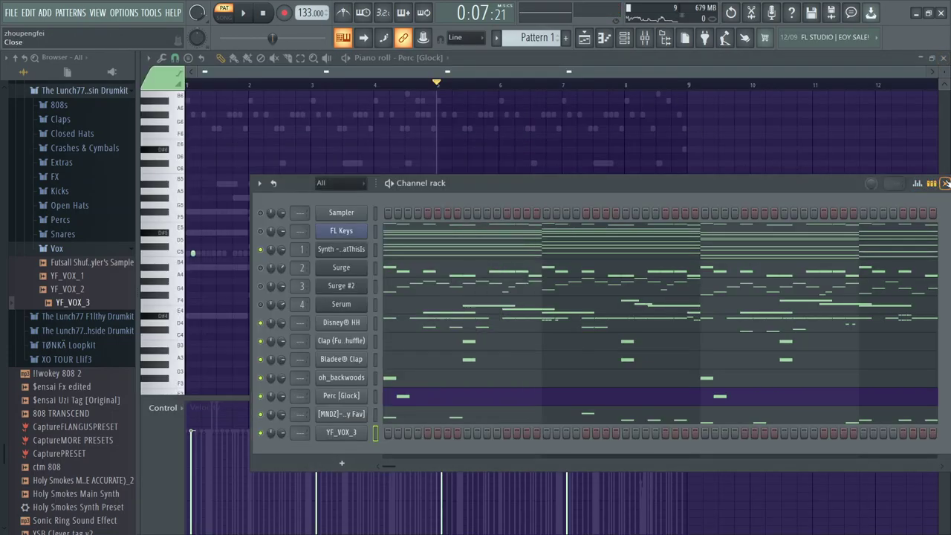
Place a D#6 note at the start of bar 1 in YF_VOX_3's piano roll and play the pattern from the beginning.
left_click(946, 183)
left_click(435, 58)
left_click(446, 211)
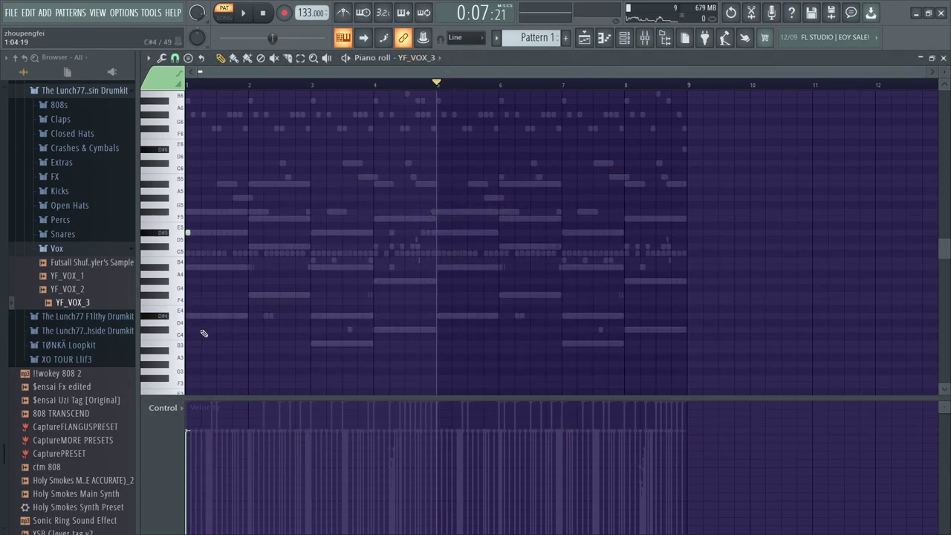
left_click(192, 87)
key("space")
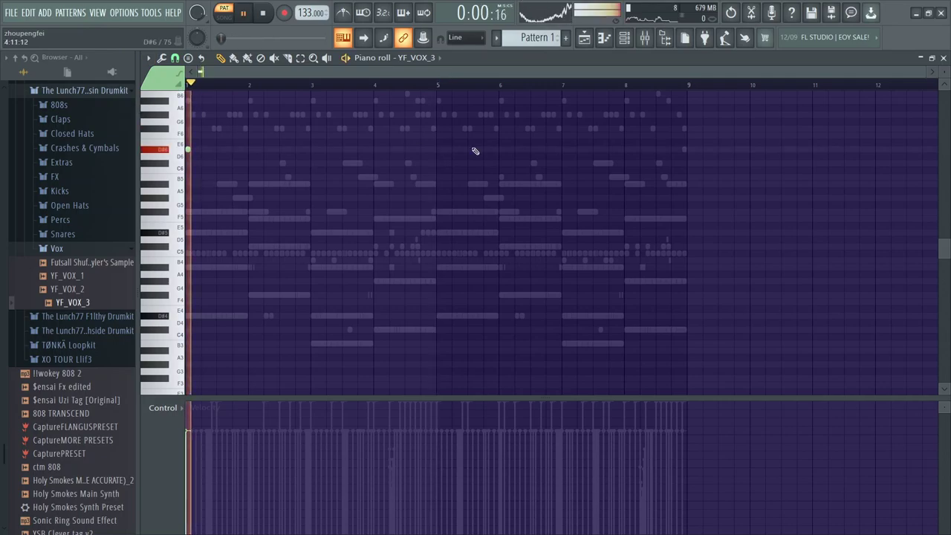
Try the Stretch time-stretching mode on YF_VOX_3 during playback, then return it to Resample.
left_click(624, 38)
key("space")
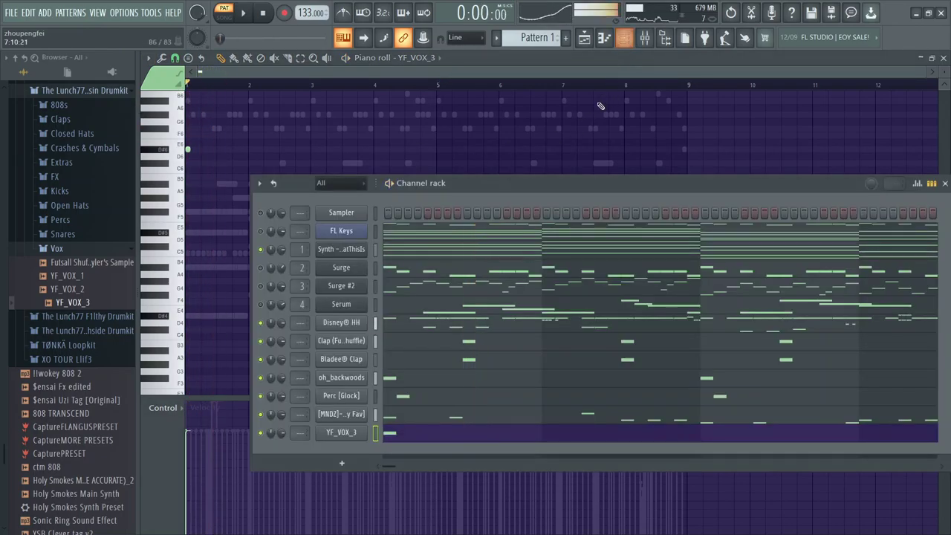
left_click(349, 440)
left_click(485, 208)
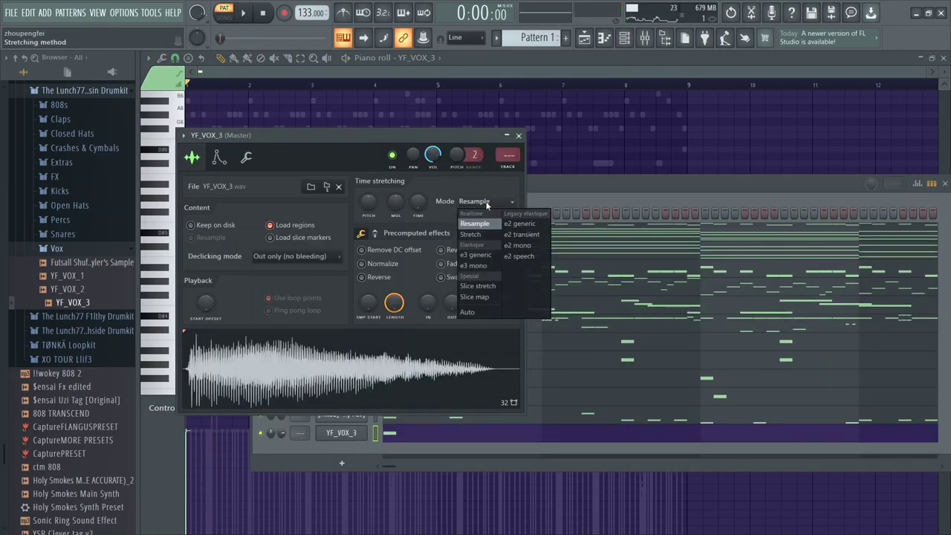
left_click(483, 237)
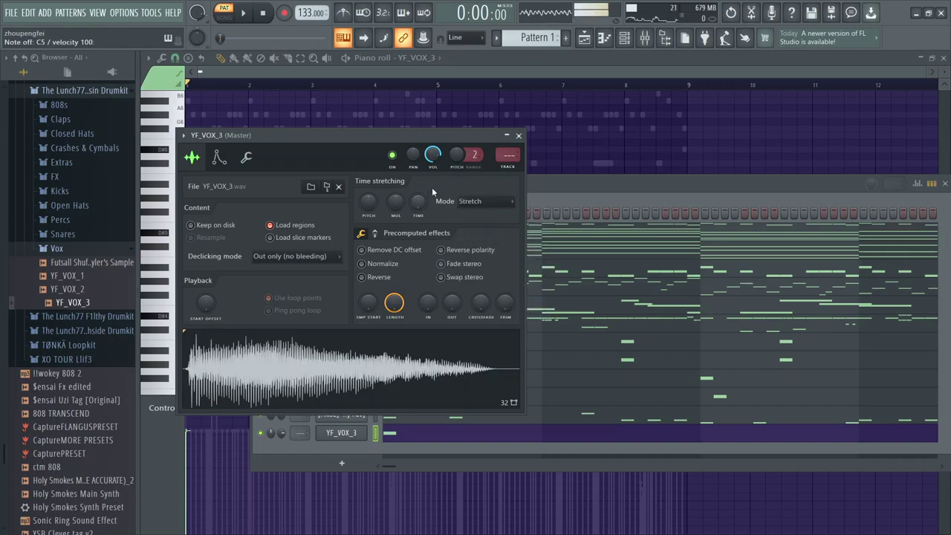
key("space")
left_click(486, 200)
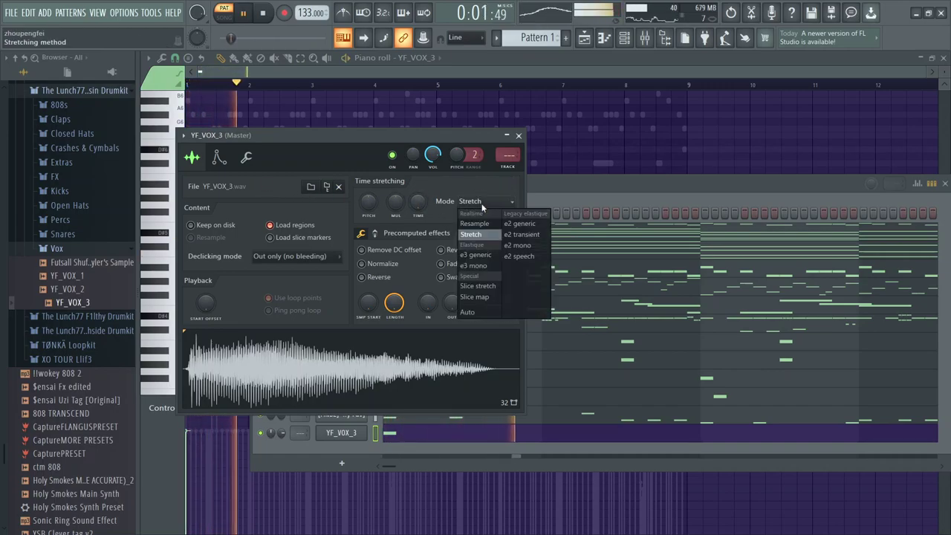
left_click(485, 223)
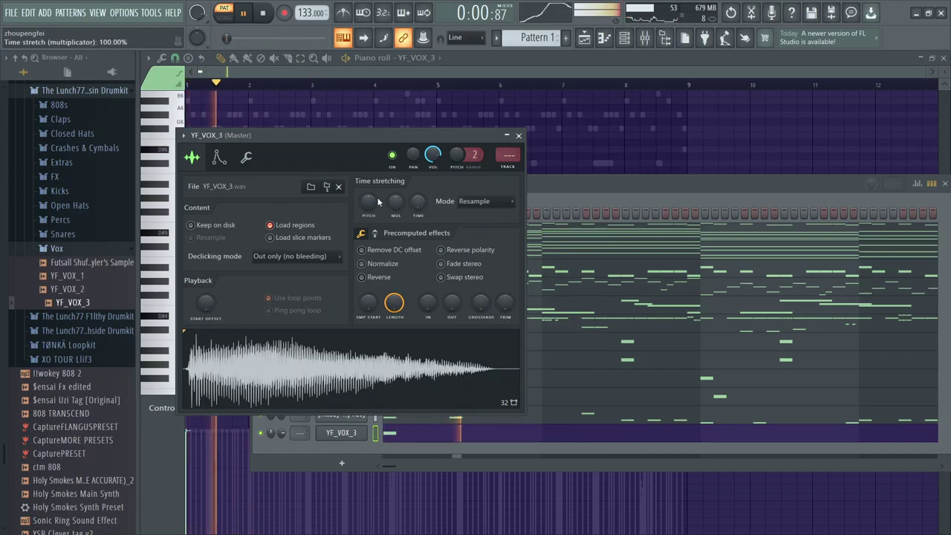
Enable YF_VOX_3's volume envelope with maximum hold and 0% sustain, and play the pattern.
left_click(219, 157)
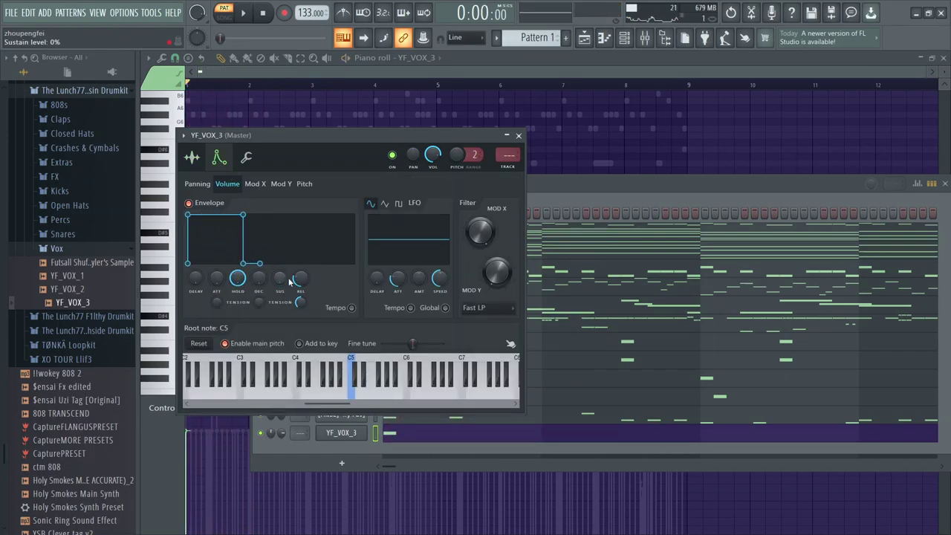
left_click(519, 136)
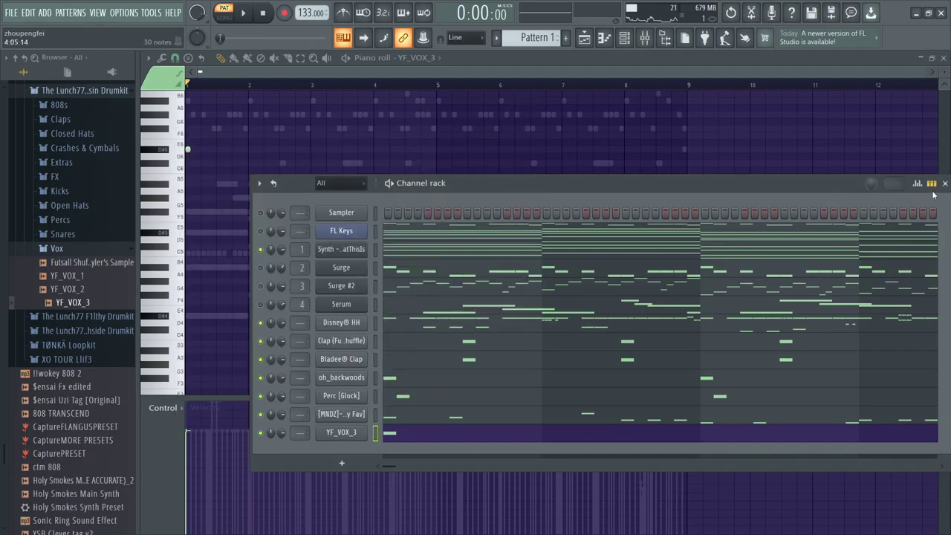
left_click(945, 185)
key("space")
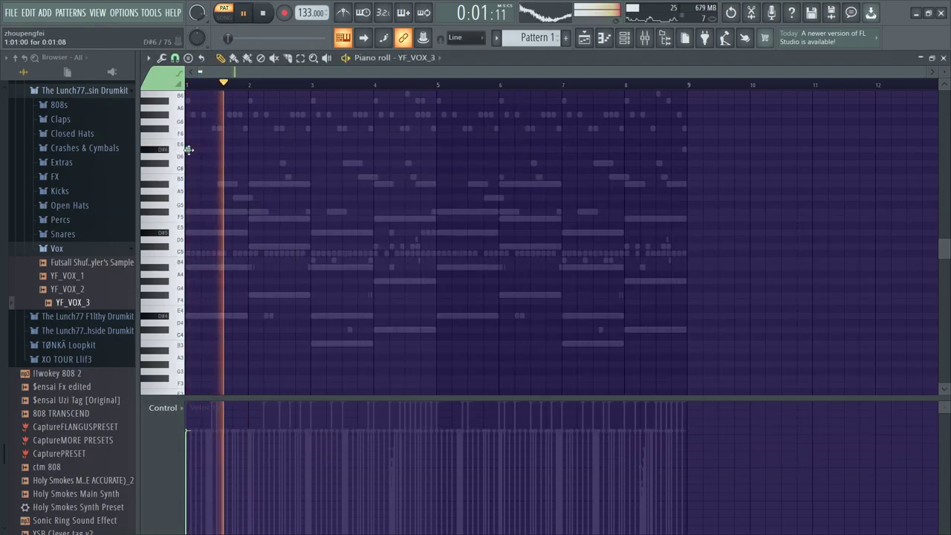
Copy the YF_VOX_3 D#6 note to the start of bars 3, 5 and 7.
left_click_drag(263, 152, 565, 153)
key("ctrl+a")
right_click(565, 184)
key("space")
Move the YF_VOX_3 channel up directly above Disney® HH and route it to mixer track 5.
left_click(633, 40)
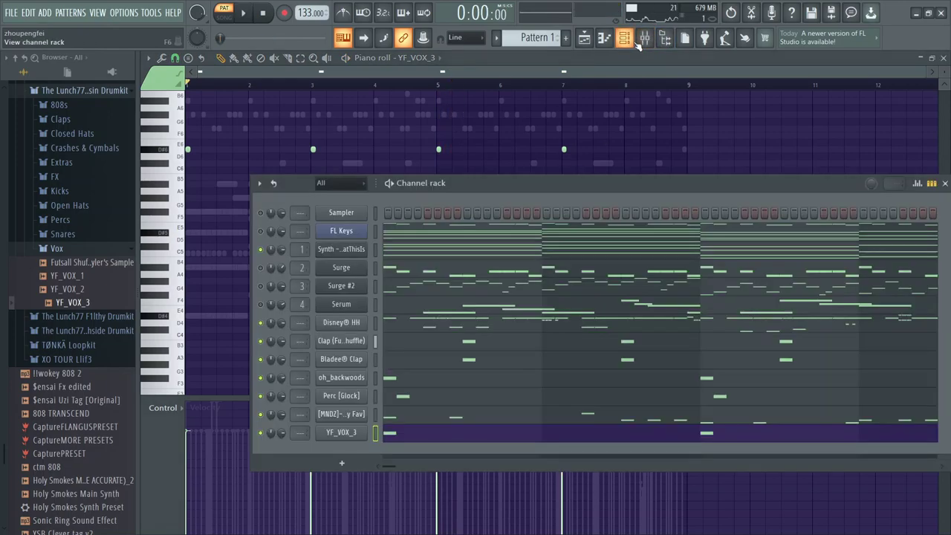
key("alt+Up")
key("alt+Up")
key("alt+Up")
key("alt+Up")
key("alt+Up")
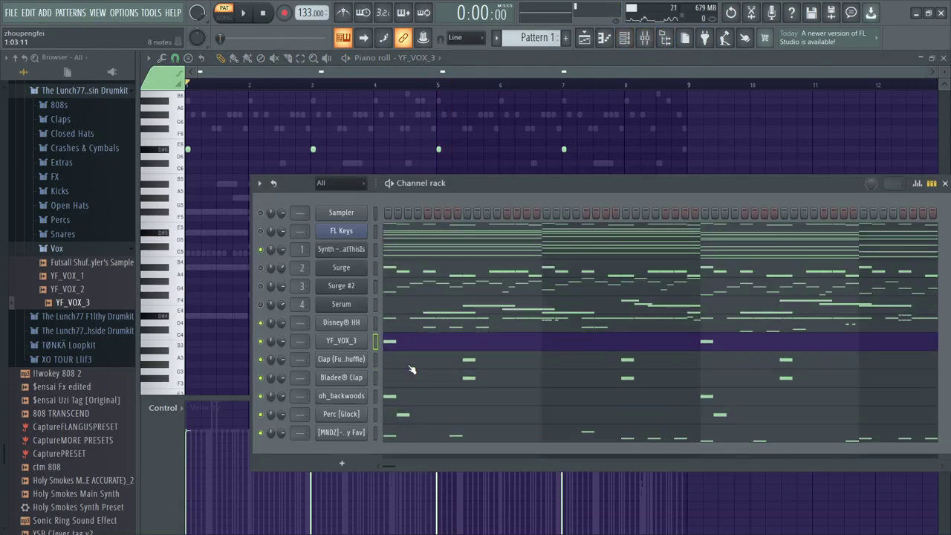
key("alt+Up")
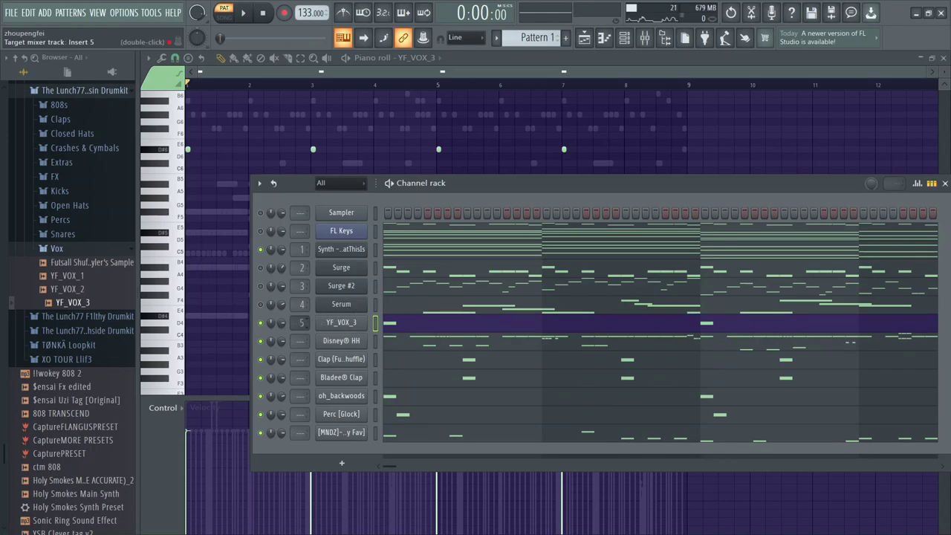
Load ValhallaSupermassive into slot 3 of mixer Insert 5 and choose its Synth Wider echo preset while the pattern plays.
left_click(645, 40)
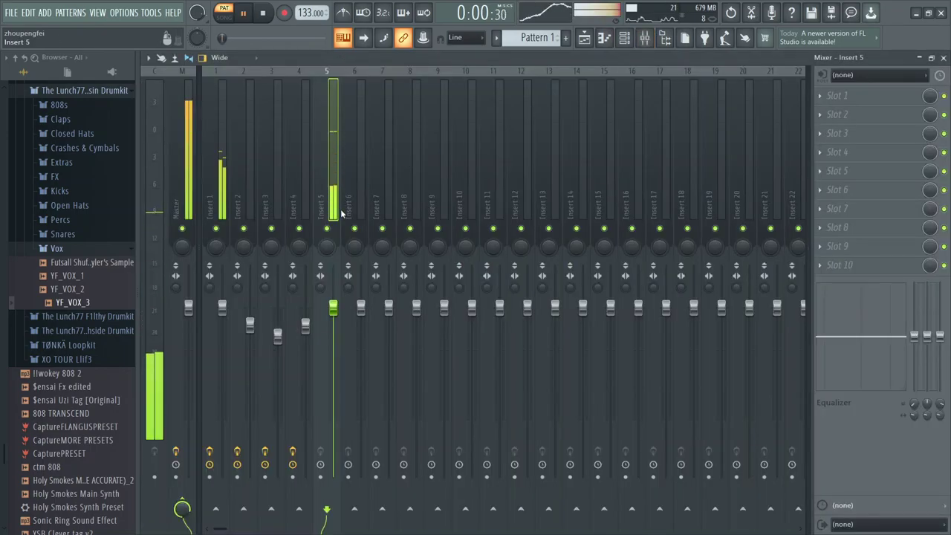
left_click(866, 132)
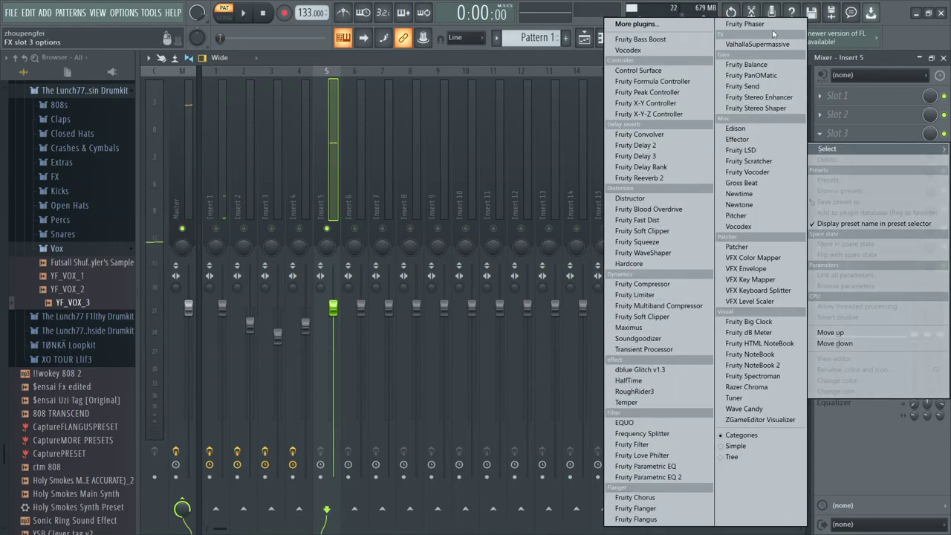
left_click(758, 44)
key("space")
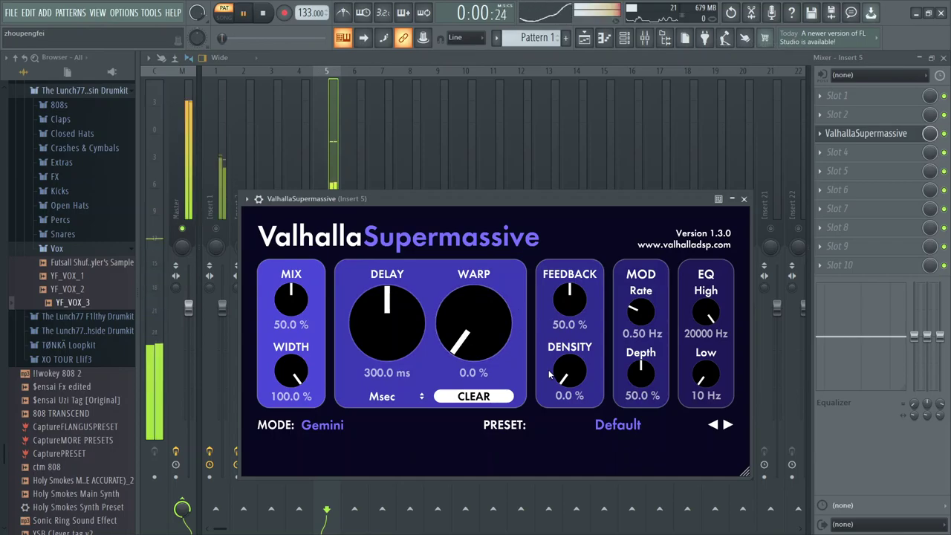
left_click_drag(379, 319, 378, 371)
left_click(641, 428)
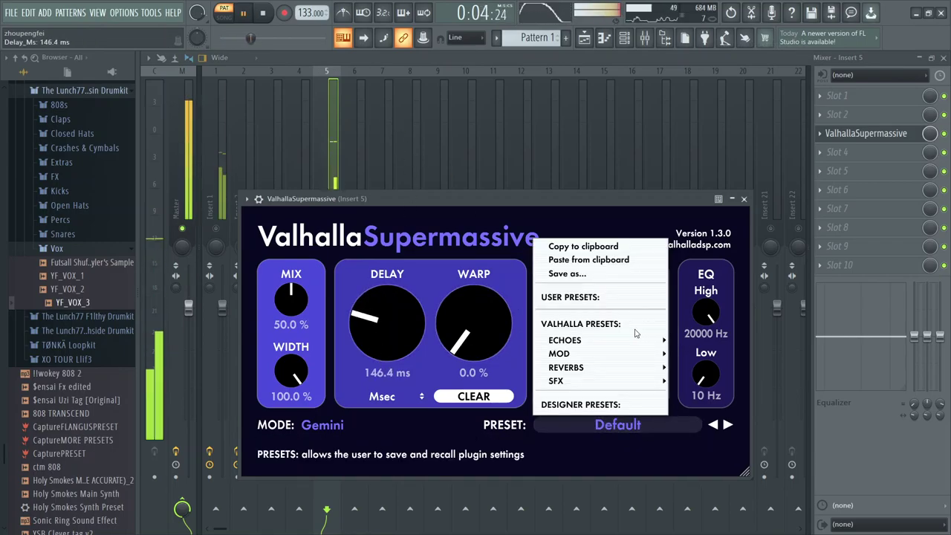
mouse_move(622, 344)
mouse_move(700, 329)
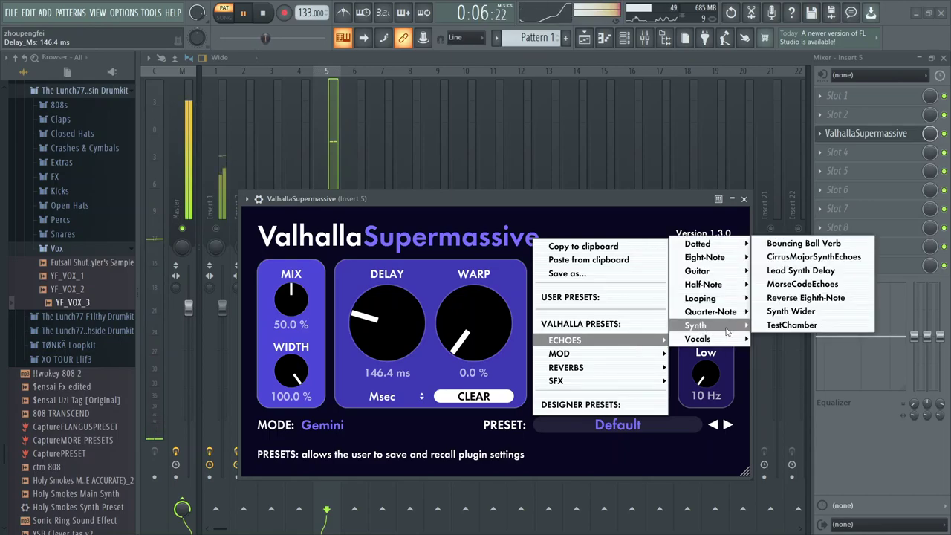
left_click(789, 310)
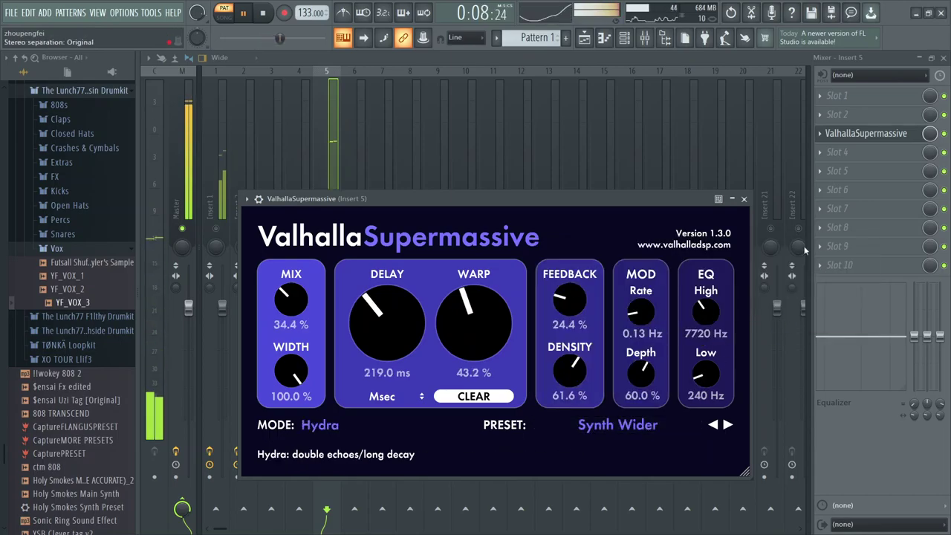
Load a second ValhallaSupermassive into slot 4 of Insert 5 with the C-Large reverb preset Splashy Synth.
left_click(847, 153)
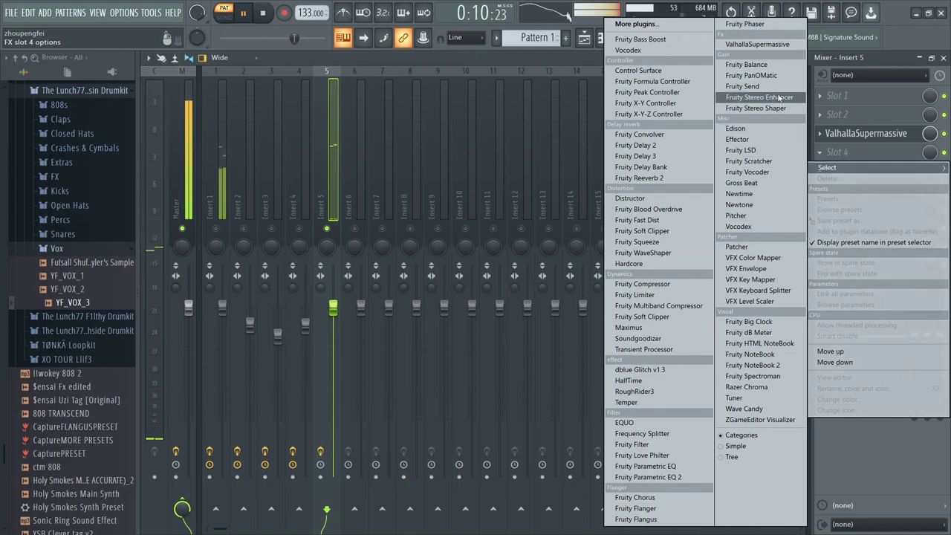
left_click(779, 46)
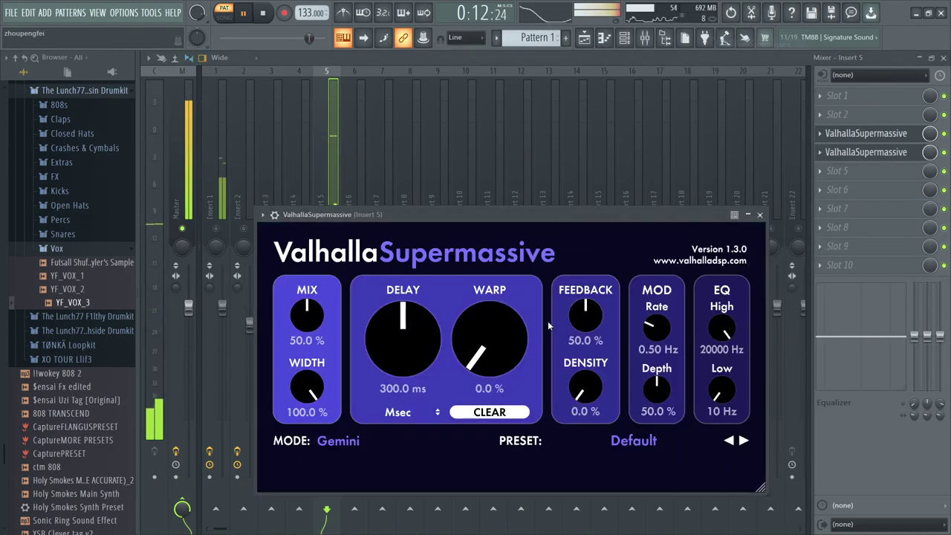
left_click(682, 440)
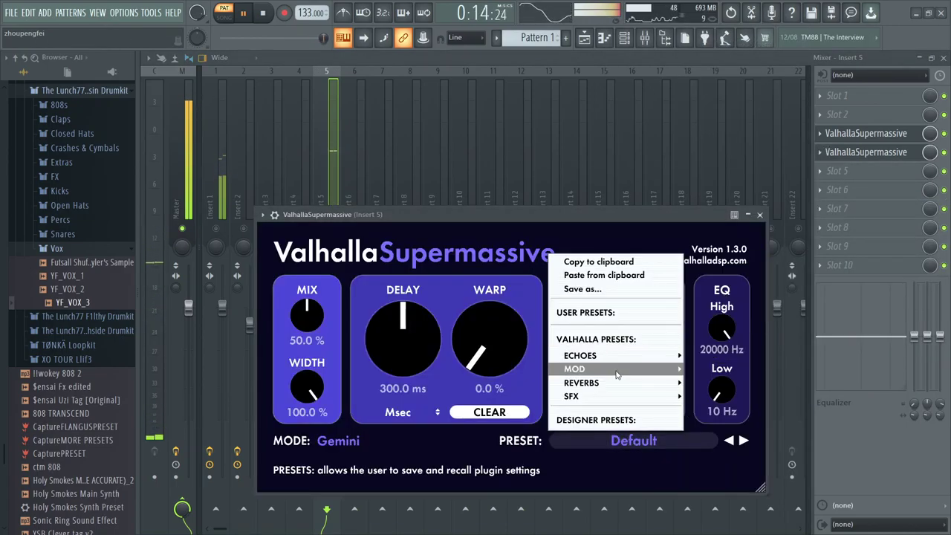
mouse_move(595, 383)
mouse_move(738, 364)
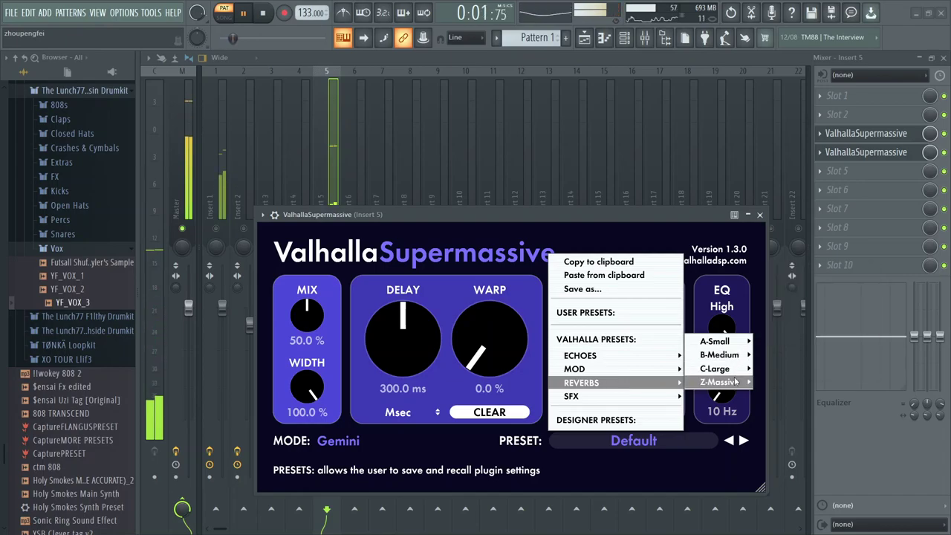
mouse_move(736, 382)
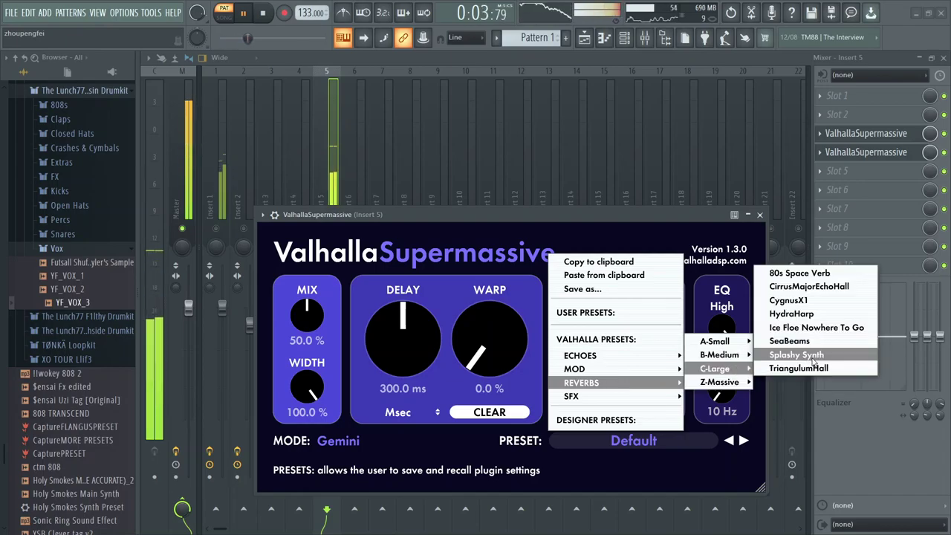
left_click(814, 357)
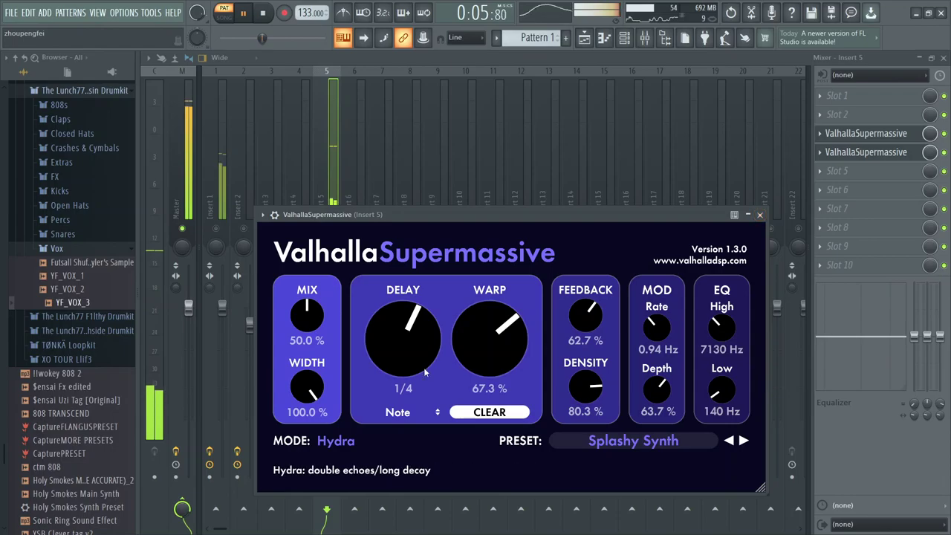
left_click(760, 215)
Add Fruity Parametric EQ 2 to slot 6 of Insert 5, cutting the lows with band 1 and the highs with band 7.
left_click(878, 187)
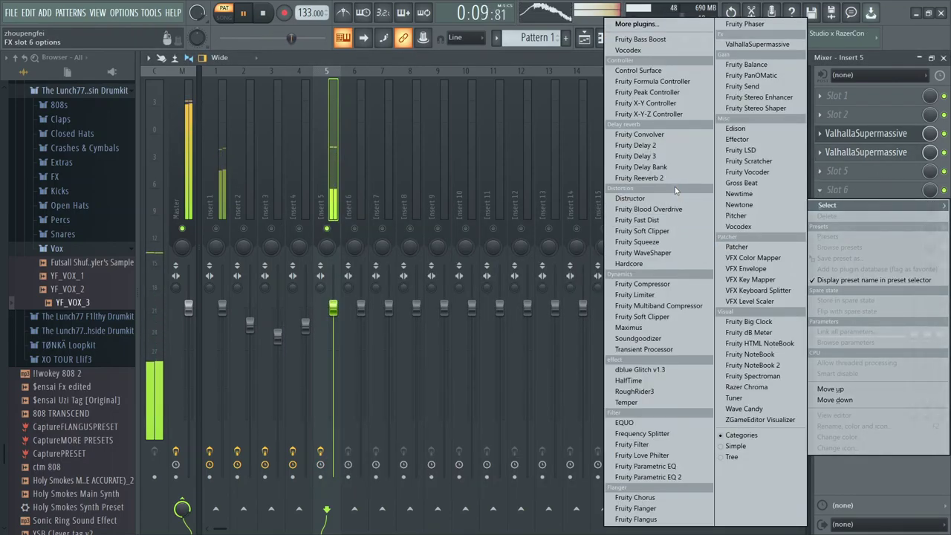
left_click(692, 480)
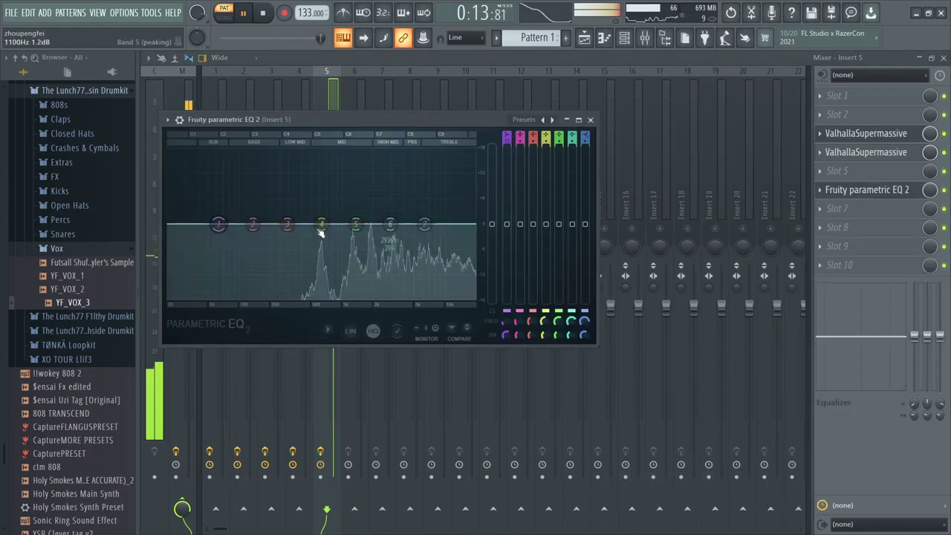
left_click_drag(218, 223, 299, 297)
left_click_drag(424, 224, 448, 297)
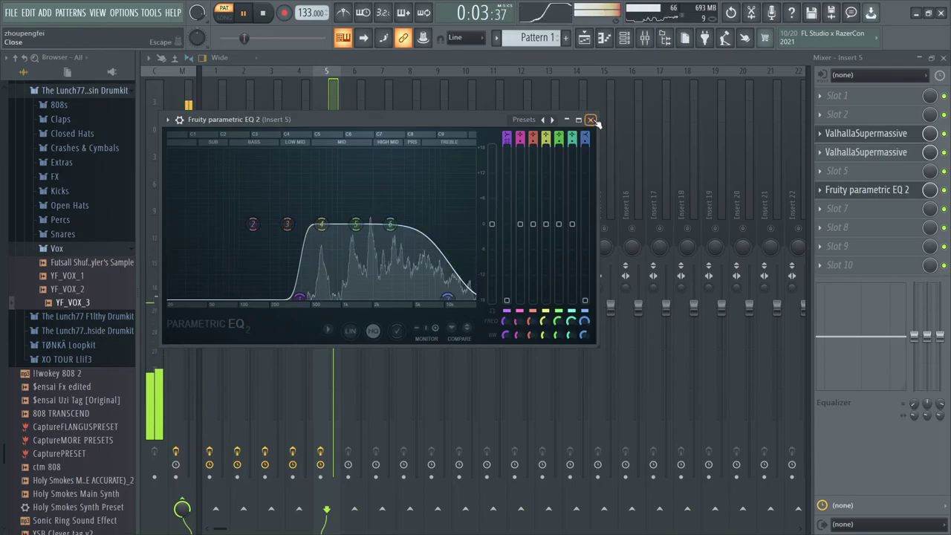
Take mixer Insert 5 out of solo and lower its volume to about 82%.
left_click(591, 120)
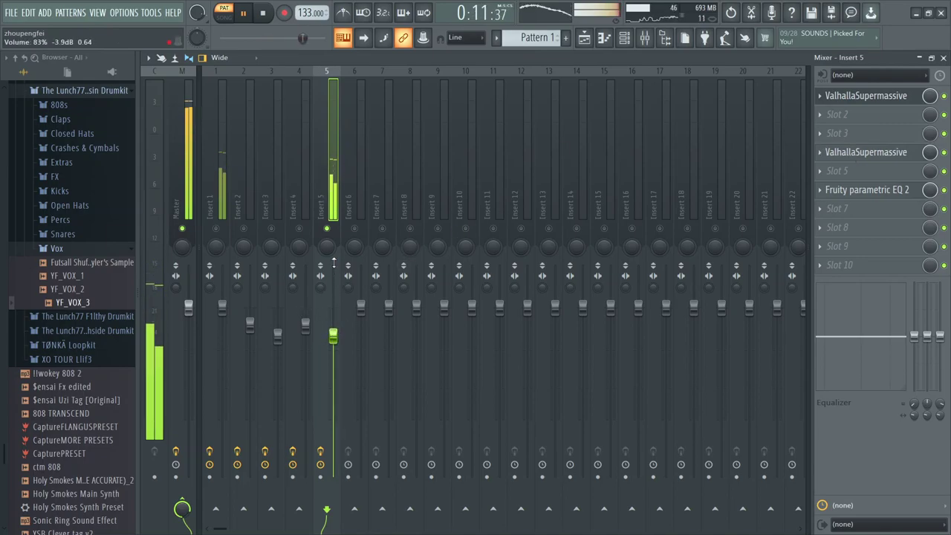
right_click(329, 229)
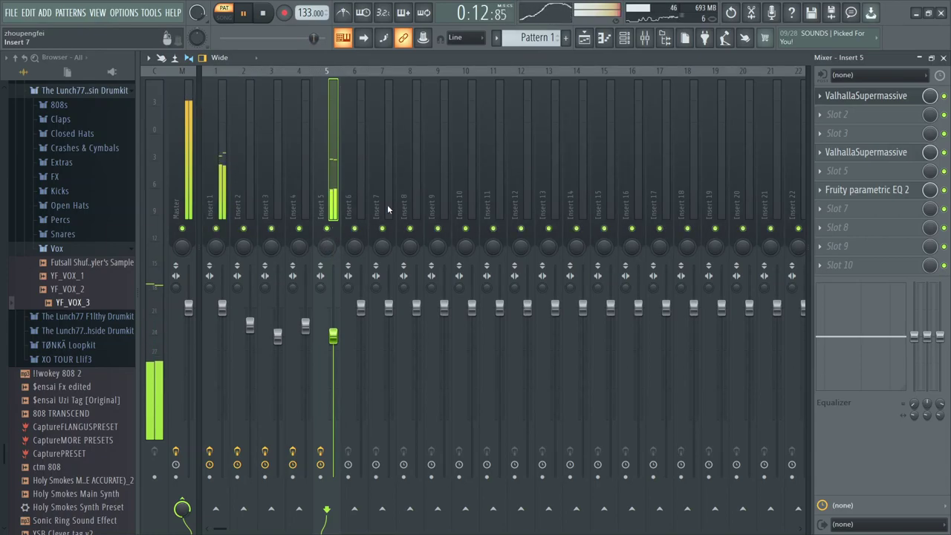
left_click(631, 42)
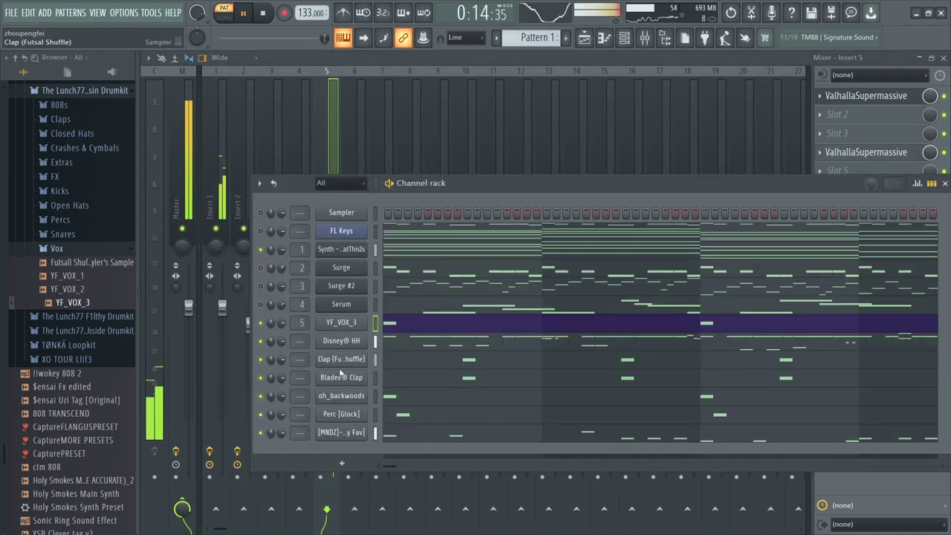
left_click(337, 92)
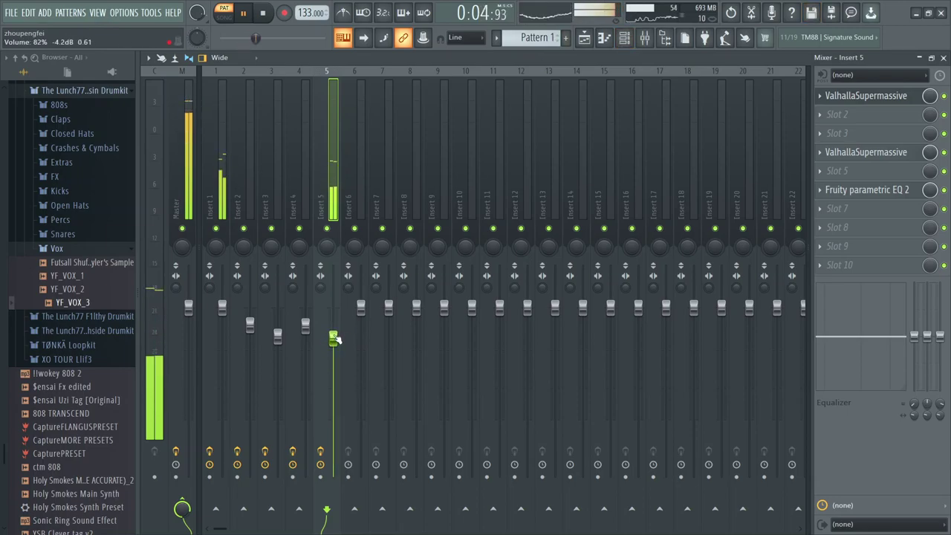
Move the [MNDZ]- Spinz 808 channel up directly below YF_VOX_3 in the channel rack.
left_click(636, 36)
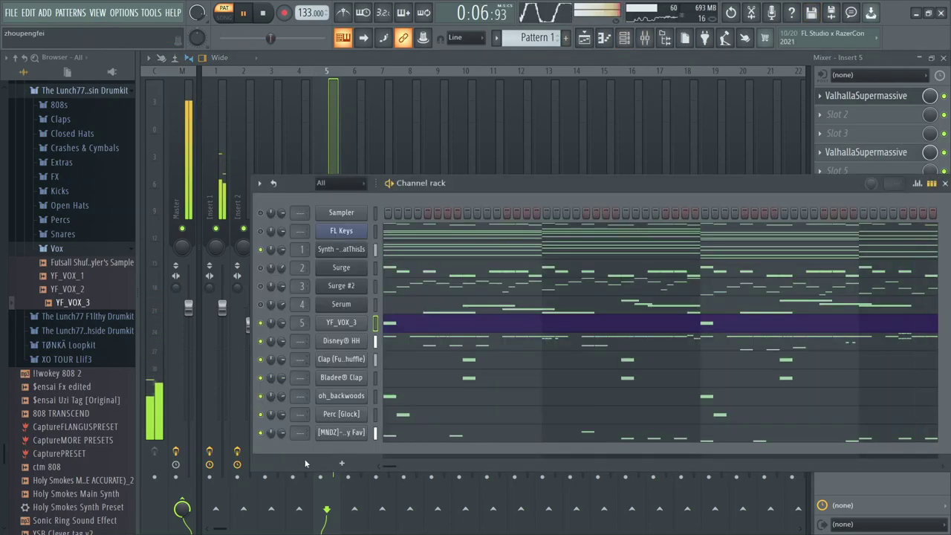
key("alt+Up")
key("alt+Up")
key("alt+Up")
key("alt+Up")
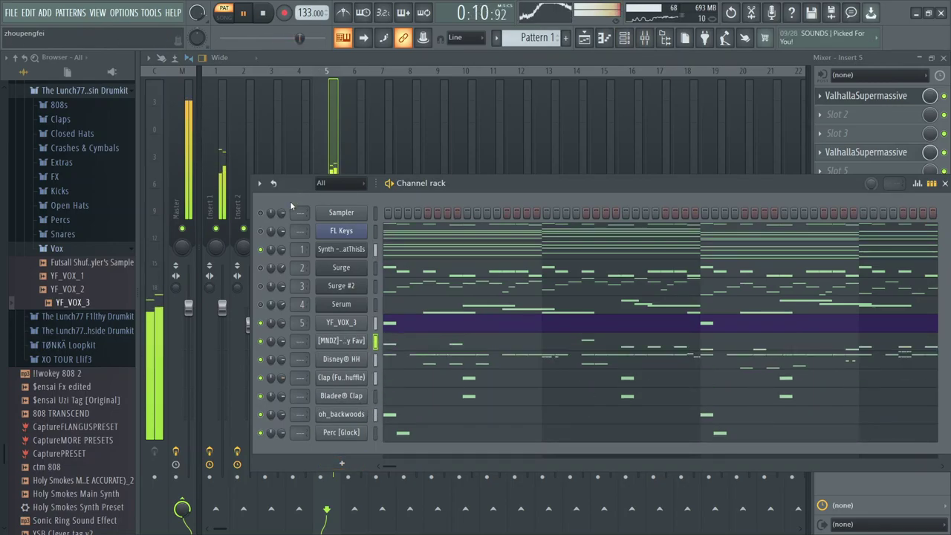
key("space")
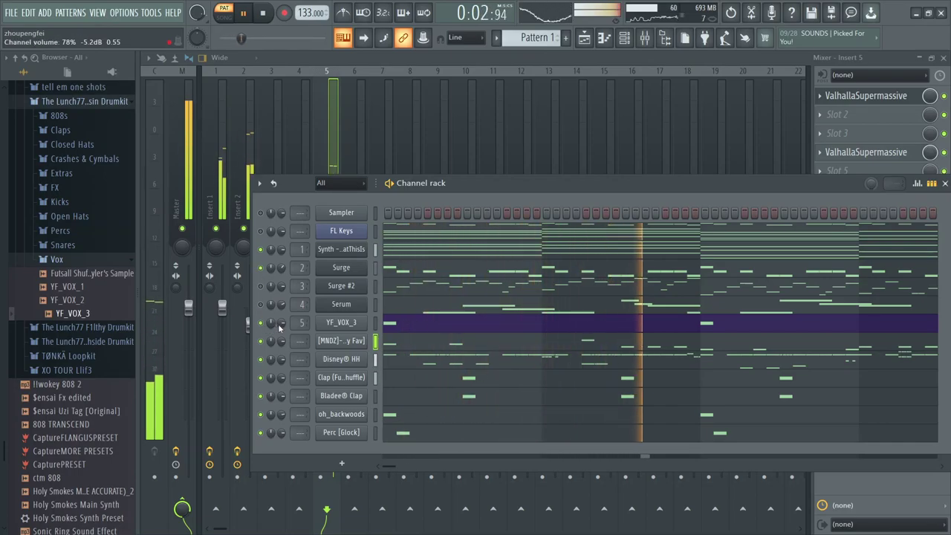
In the YF_VOX_3 piano roll, raise the bar 3 note to F#6 and play the pattern back.
key("space")
key("F7")
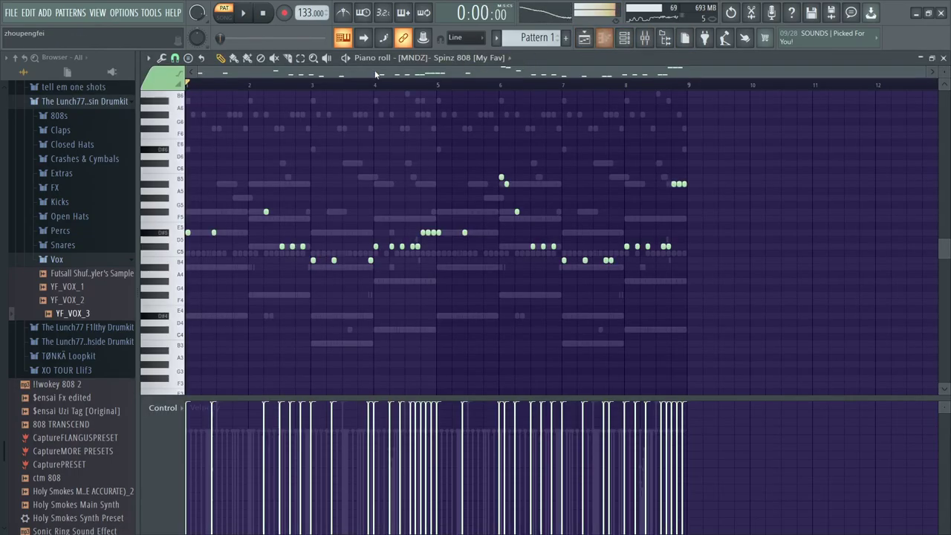
left_click(427, 59)
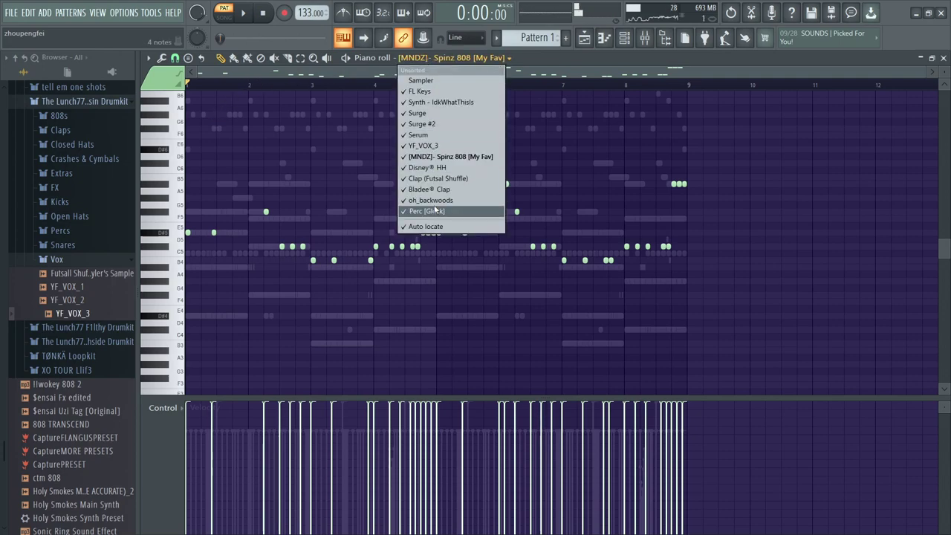
left_click(424, 145)
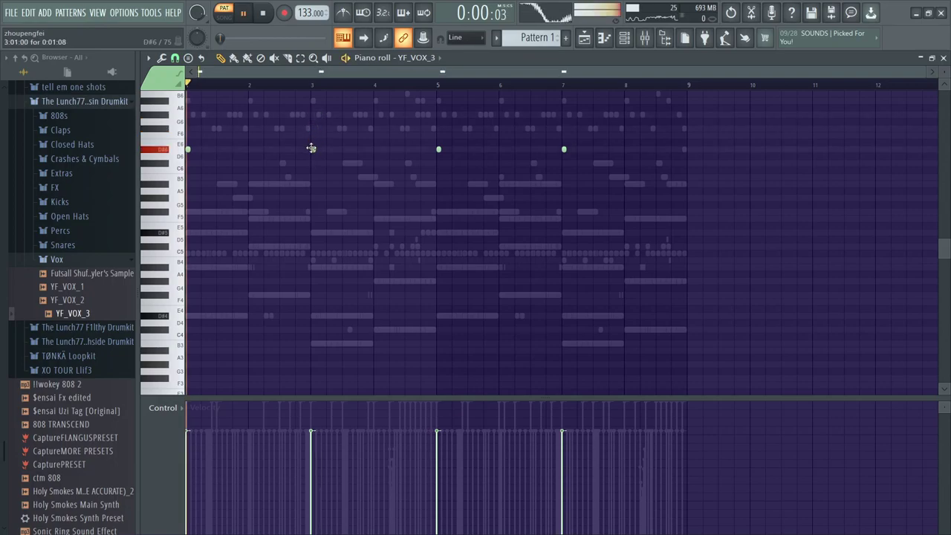
left_click_drag(311, 146, 312, 128)
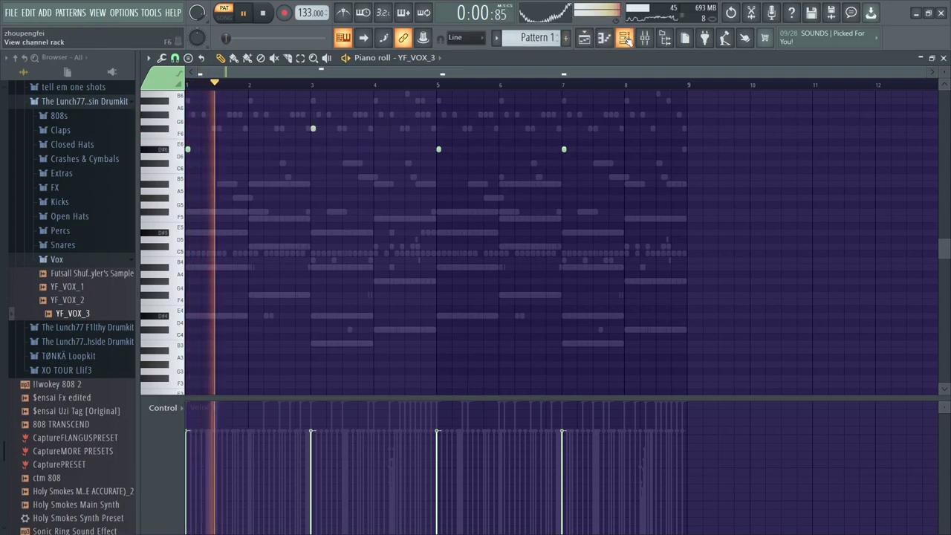
left_click(625, 39)
key("space")
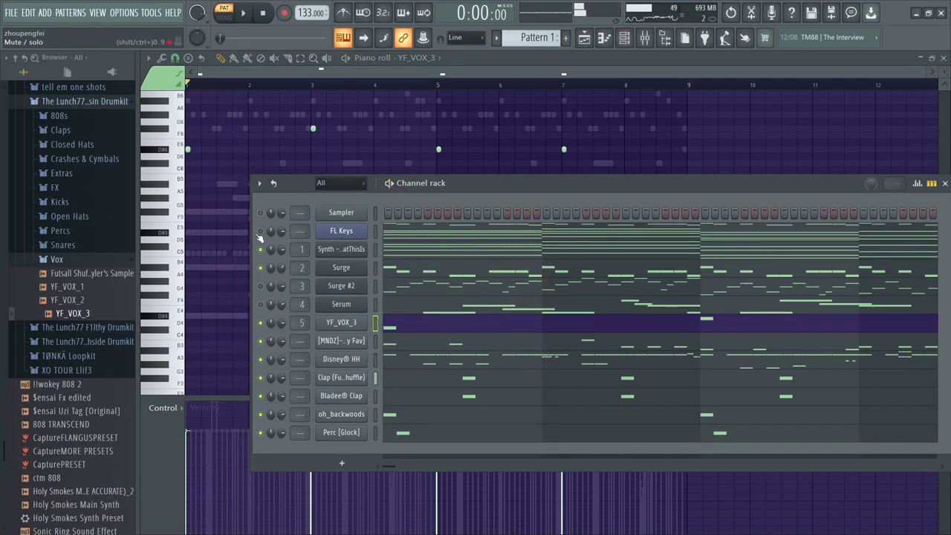
key("space")
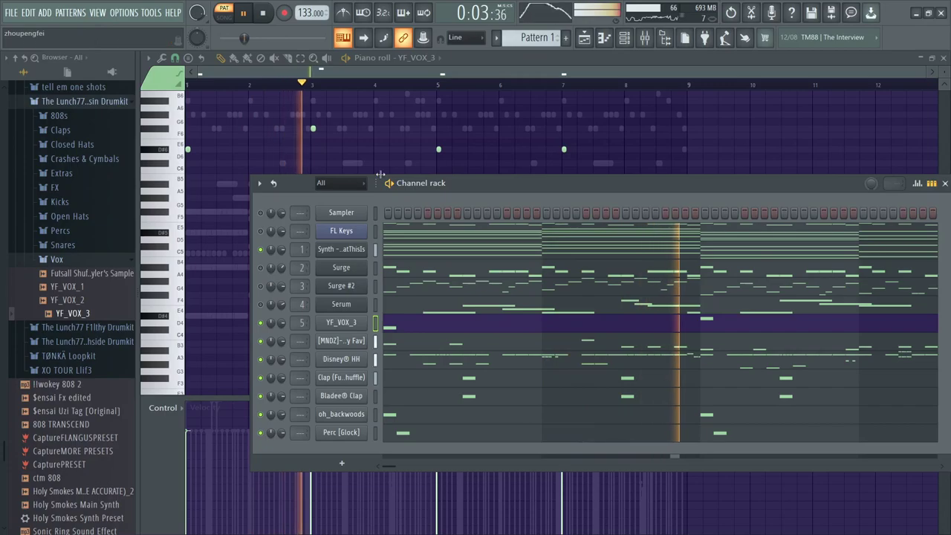
Replace the YF_VOX_3 notes at bars 5 and 7 with G#6 at bar 5 and F#6 at bar 7.
key("F6")
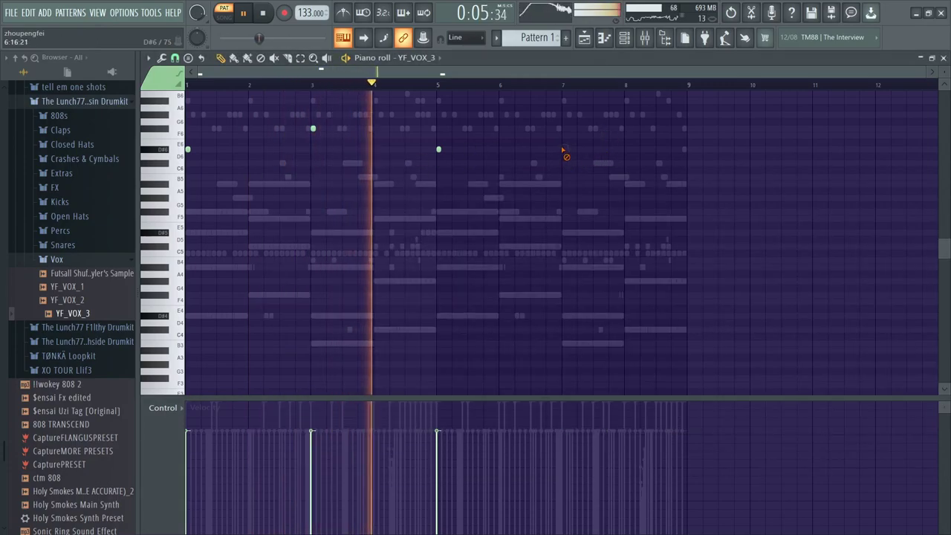
right_click(439, 150)
left_click(438, 114)
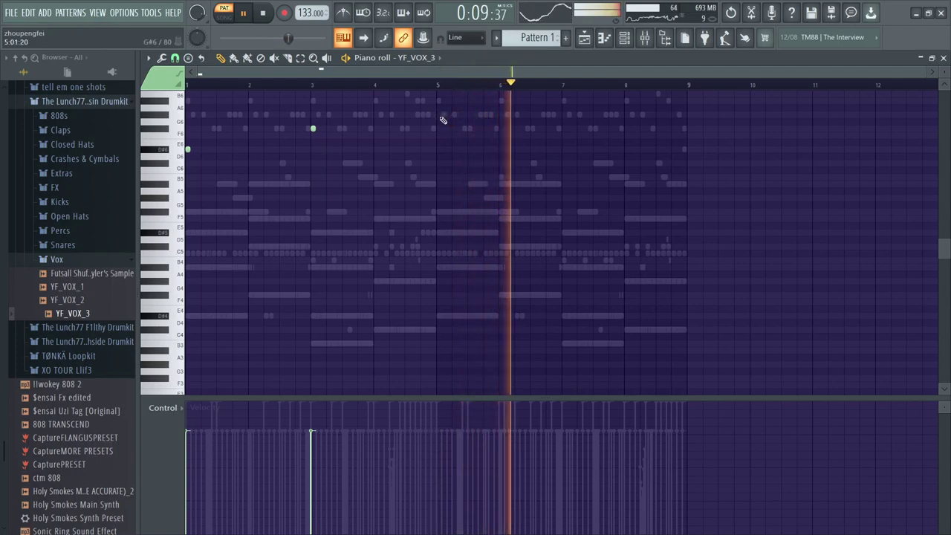
left_click(564, 129)
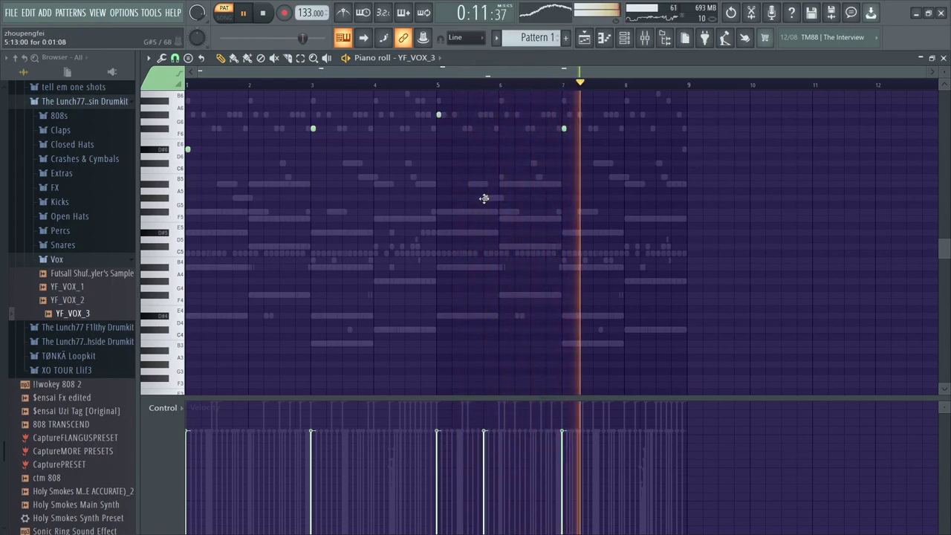
Try an F6 vox note at the start of bar 8 during playback and replace it with an A#6 note.
key("space")
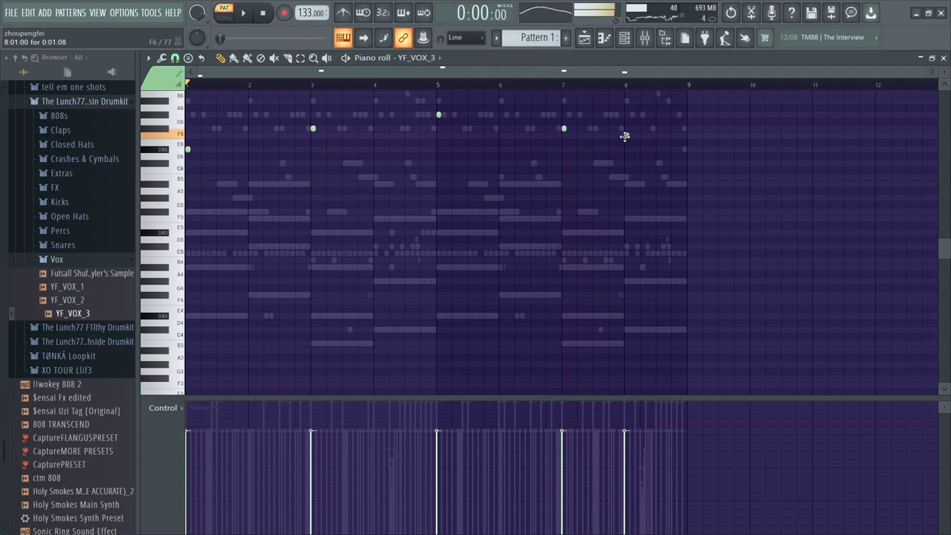
key("space")
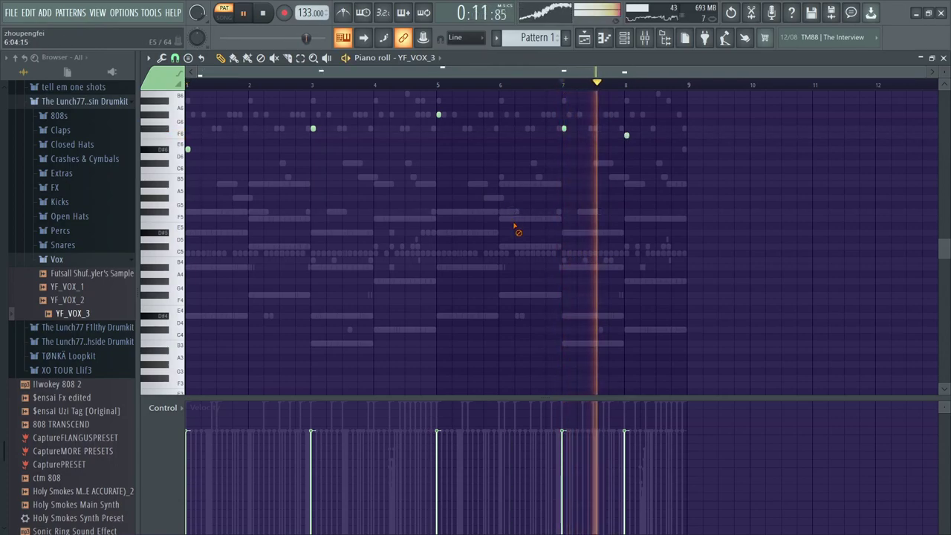
right_click(626, 135)
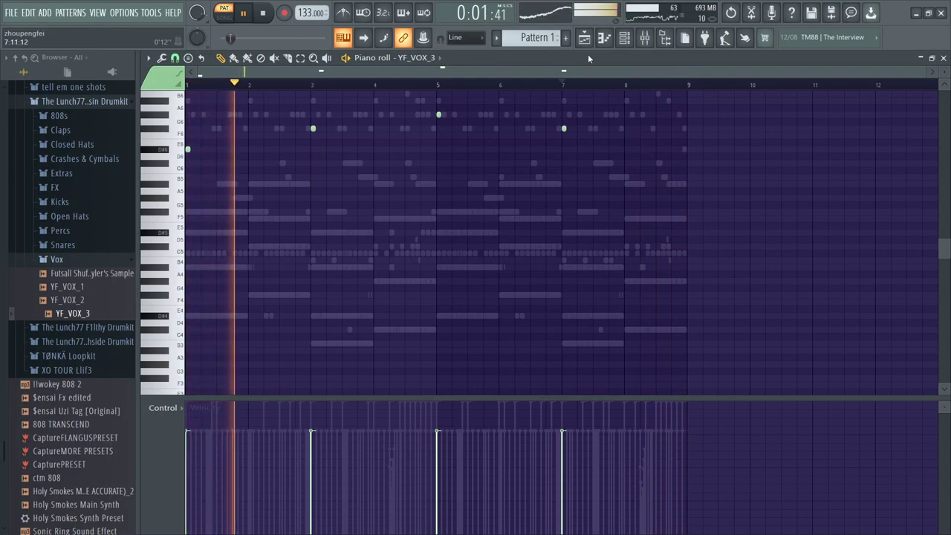
scroll(632, 149, "up", 1)
key("space")
key("space")
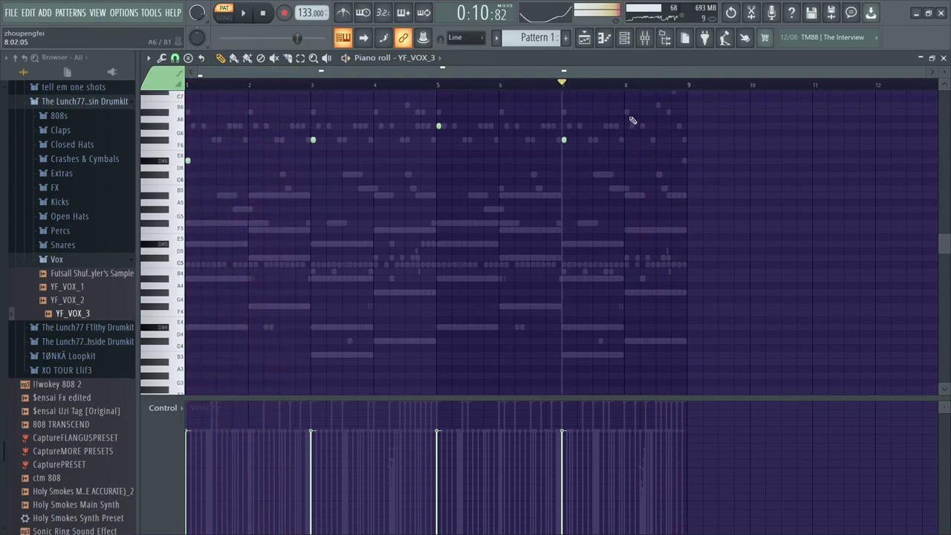
left_click(628, 112)
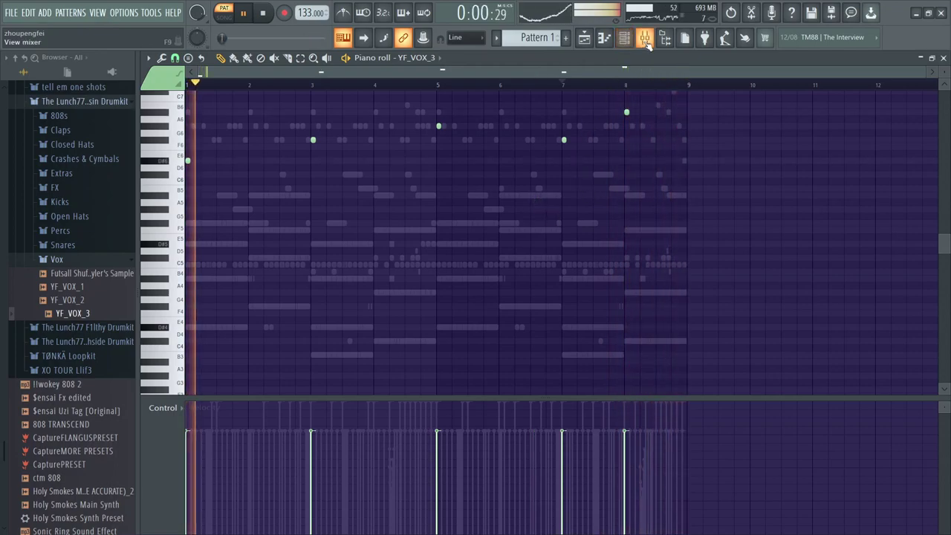
Route the [MNDZ]- Spinz 808 channel to mixer track 6 and the Disney® HH channel to track 7.
key("F9")
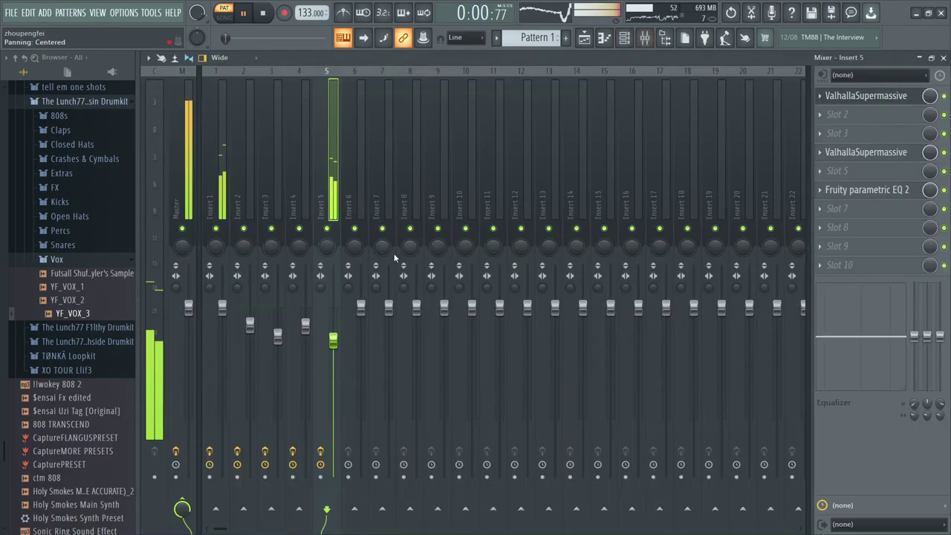
left_click(625, 37)
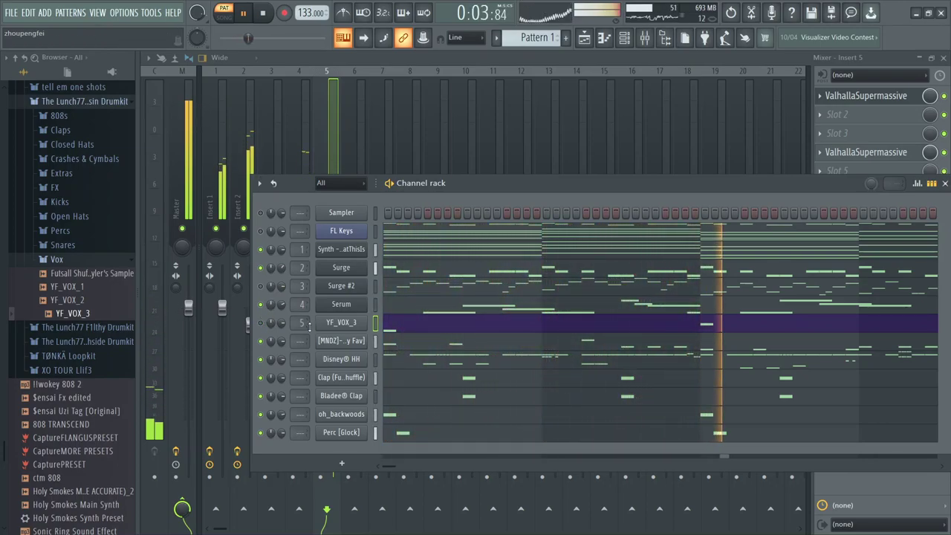
left_click_drag(302, 341, 302, 327)
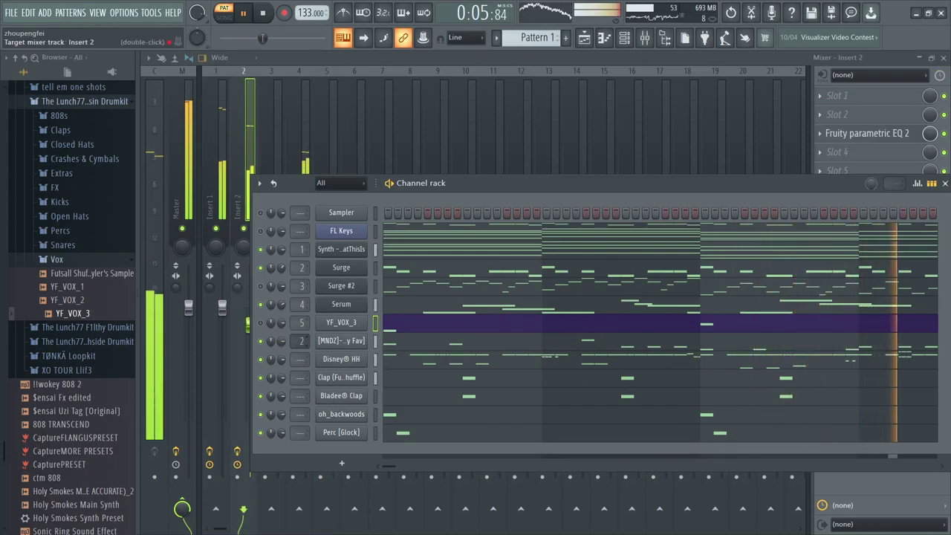
scroll(301, 340, "up", 4)
scroll(301, 359, "up", 2)
scroll(301, 359, "up", 5)
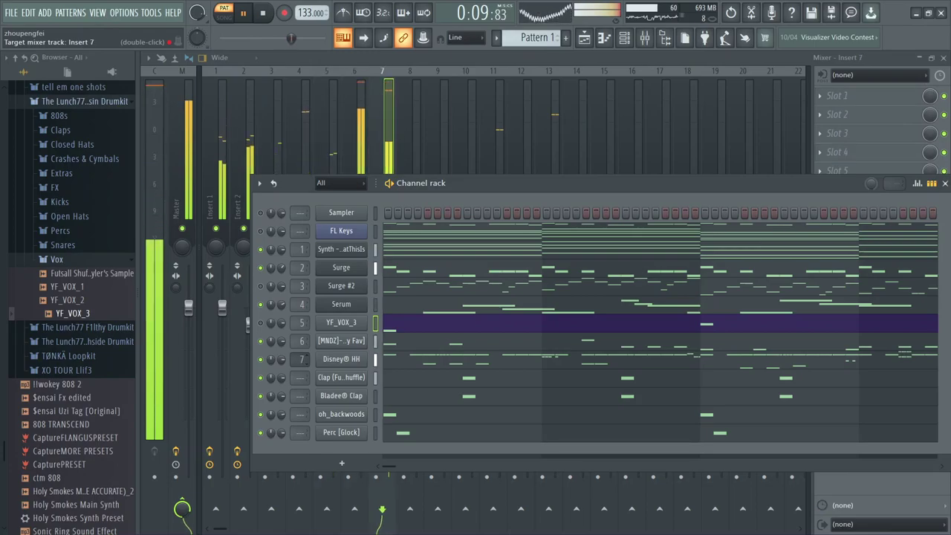
Route both clap channels to mixer track 8, oh_backwoods to track 9 and Perc [Glock] to track 10.
scroll(301, 377, "up", 8)
scroll(301, 396, "up", 6)
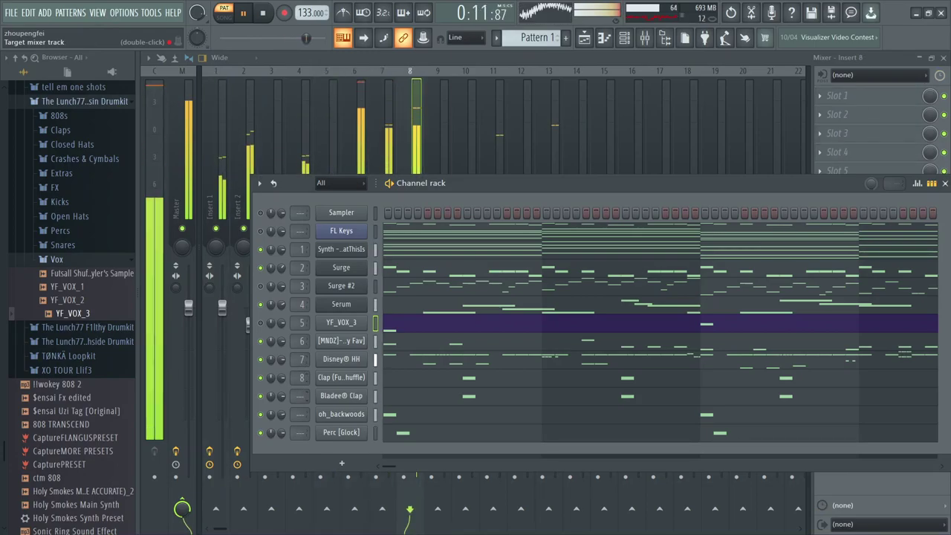
scroll(301, 395, "up", 2)
scroll(301, 414, "up", 9)
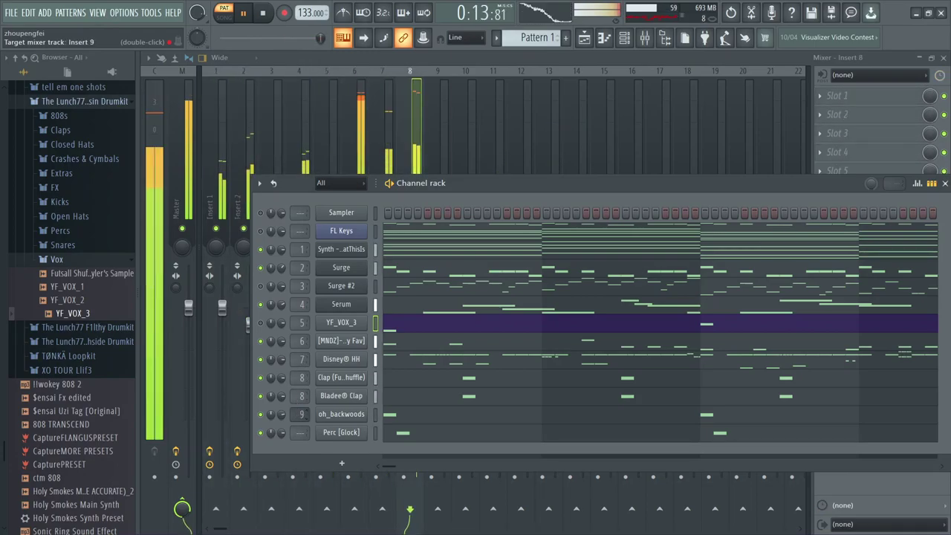
scroll(301, 432, "up", 5)
scroll(301, 433, "up", 5)
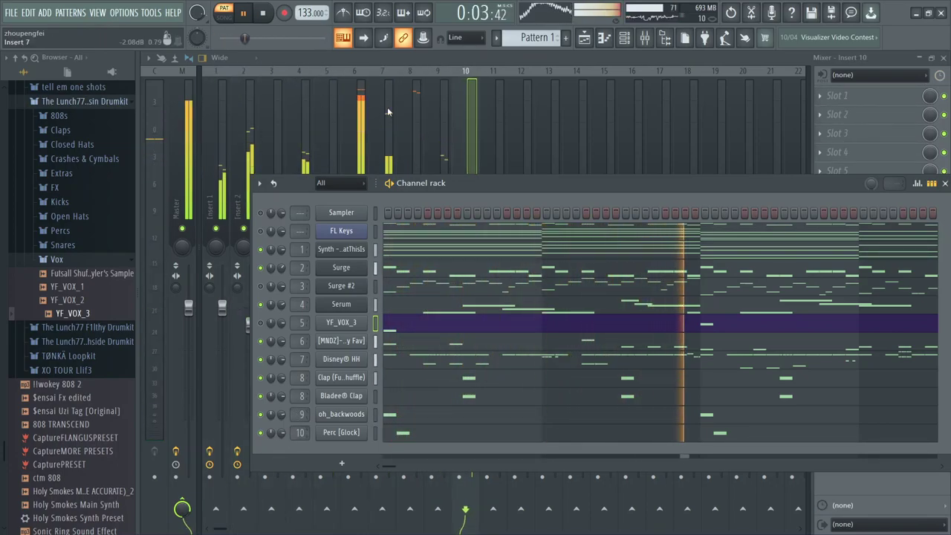
Add Fruity Soft Clipper to slot 5 of Insert 6, raising the threshold fully and setting post gain to about 79%.
left_click(364, 97)
left_click(891, 172)
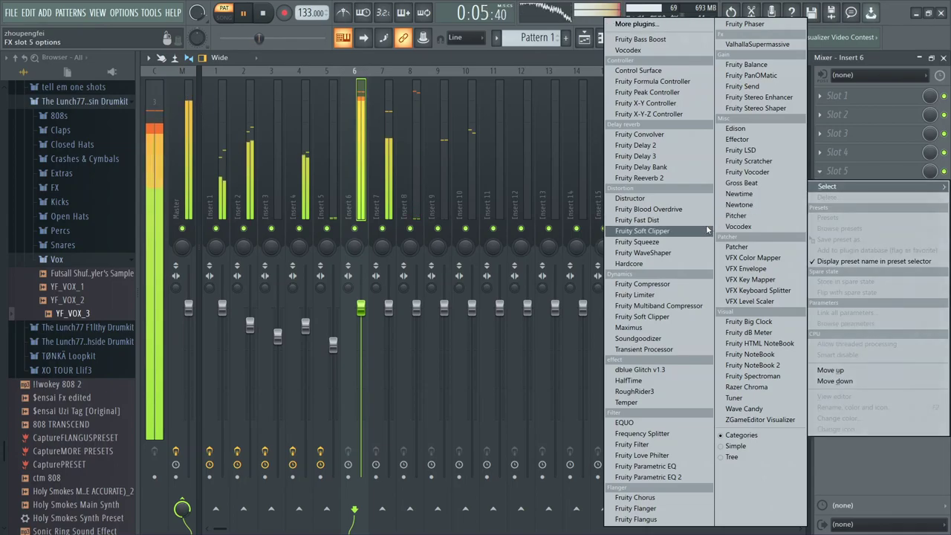
left_click(642, 230)
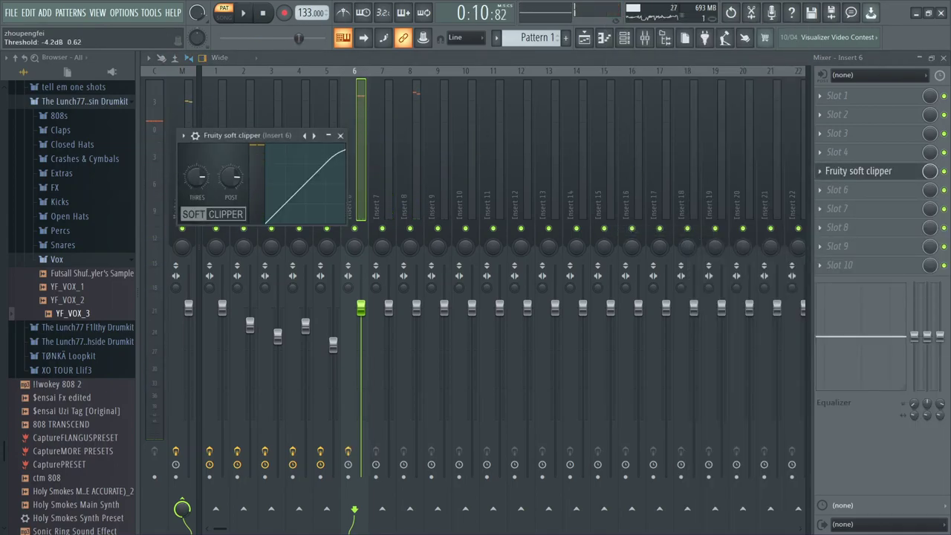
key("space")
left_click_drag(231, 177, 231, 169)
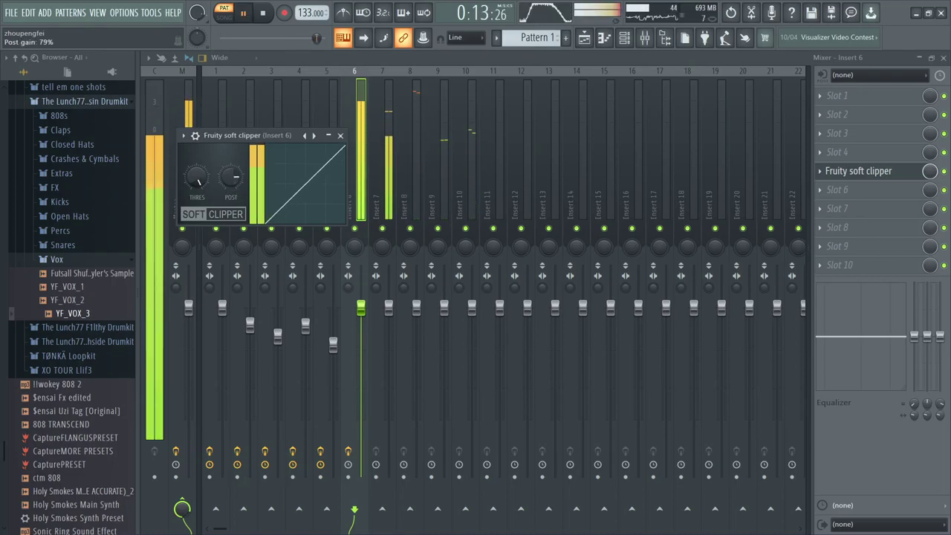
left_click(340, 136)
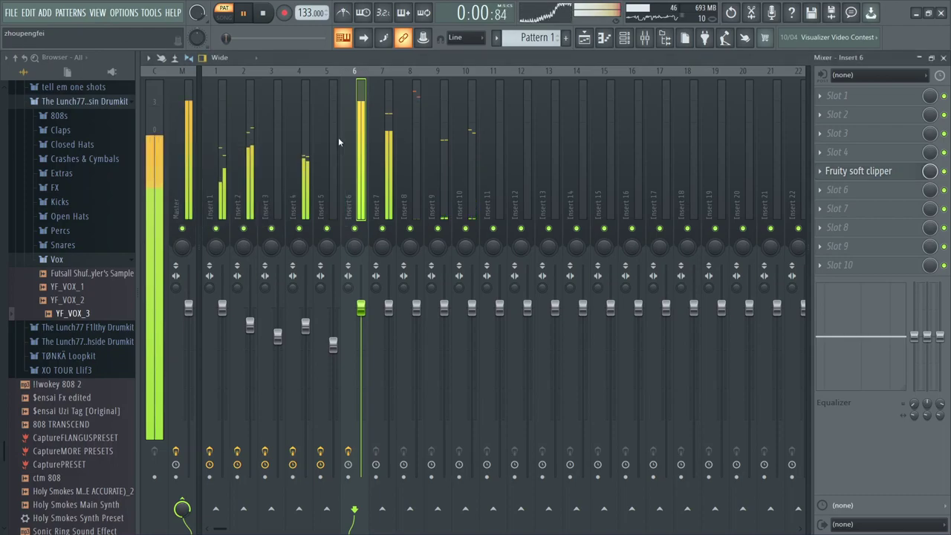
Add Fruity Soft Clipper to slot 4 of Insert 8 and lower the volume faders of Inserts 7 and 8.
left_click_drag(416, 306, 417, 335)
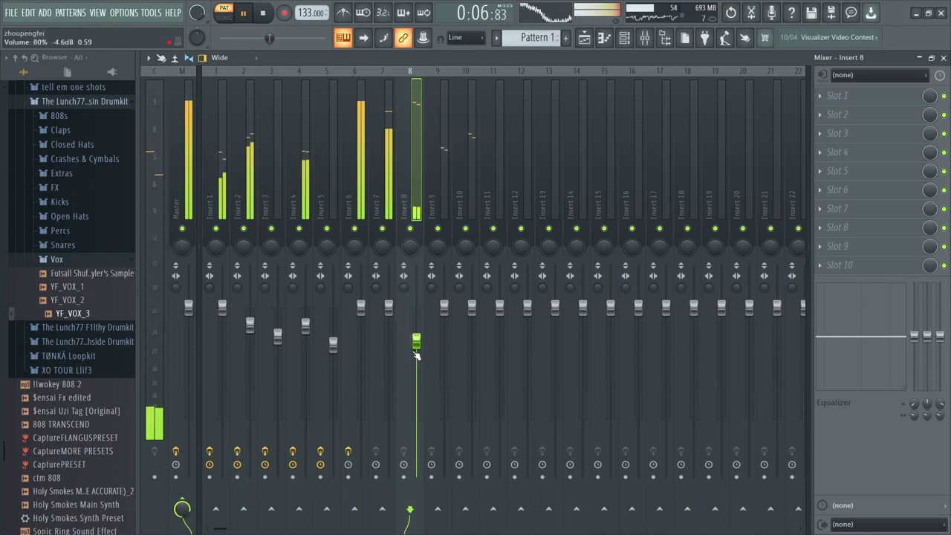
left_click(866, 153)
left_click(642, 231)
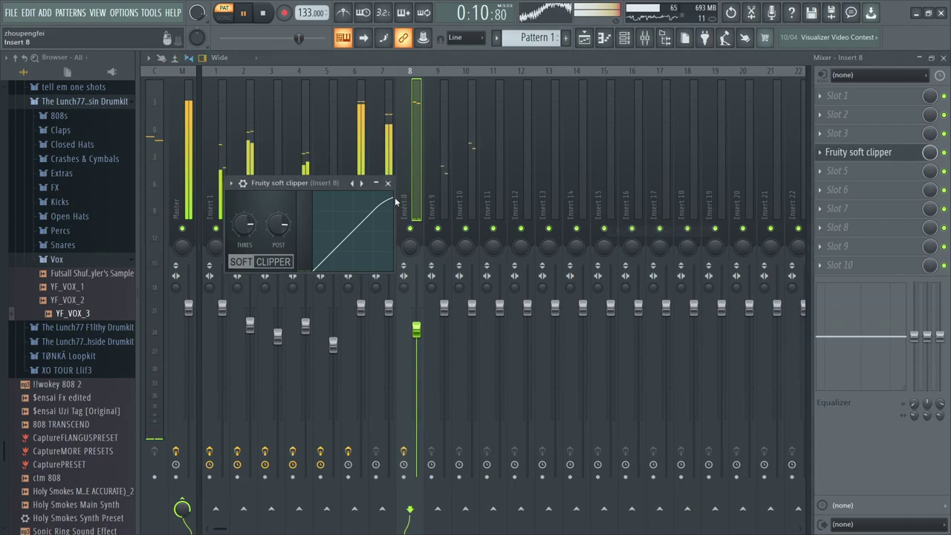
left_click(396, 183)
left_click_drag(397, 311, 396, 327)
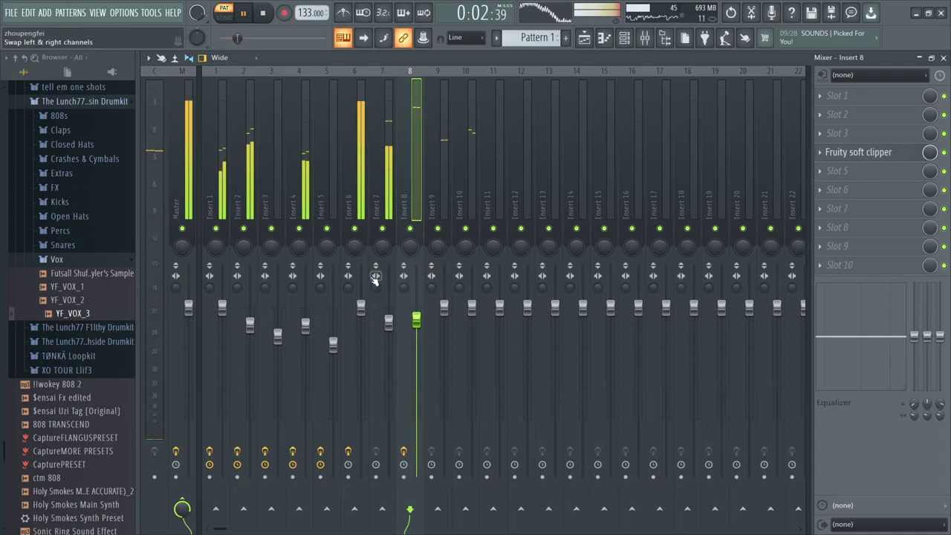
Bypass the Insert 6 soft clipper and try the gain boost in the Spinz 808 channel's precomputed effects.
left_click(350, 179)
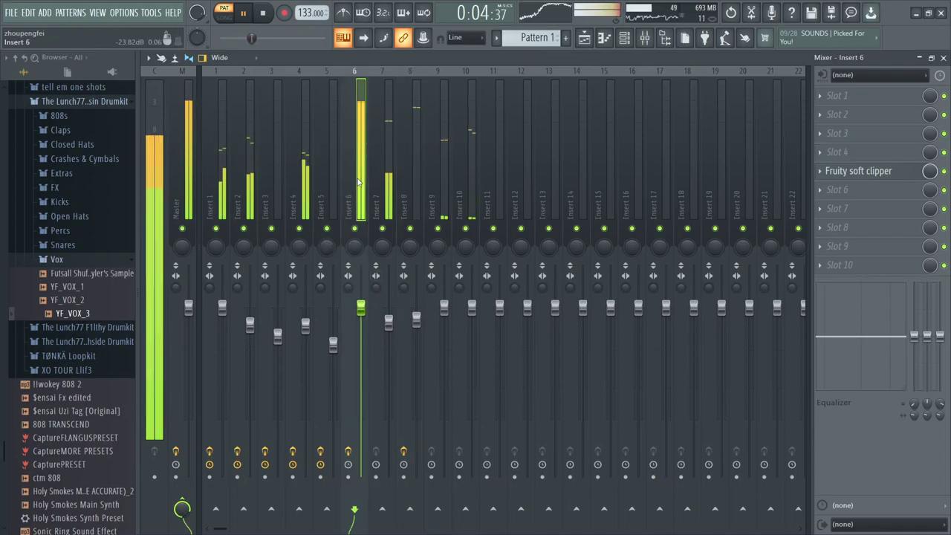
left_click(944, 171)
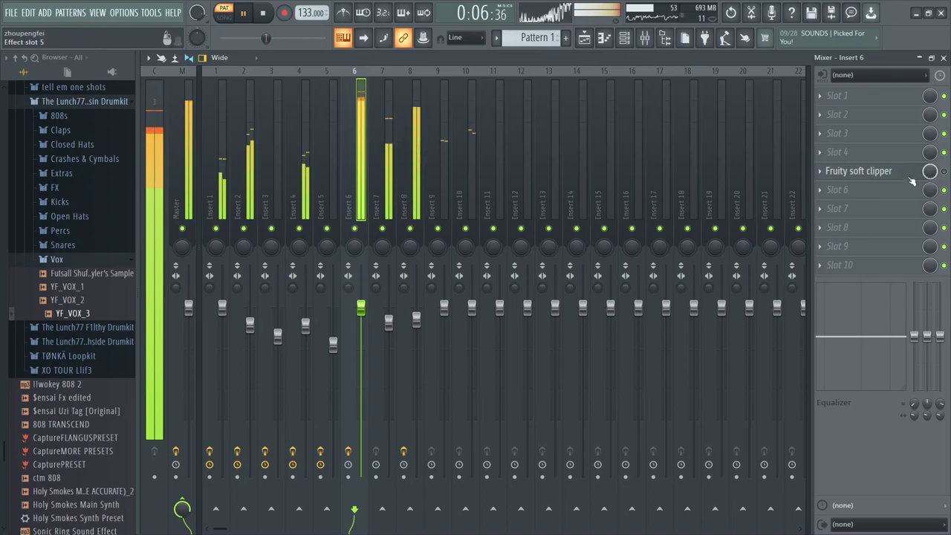
left_click(628, 38)
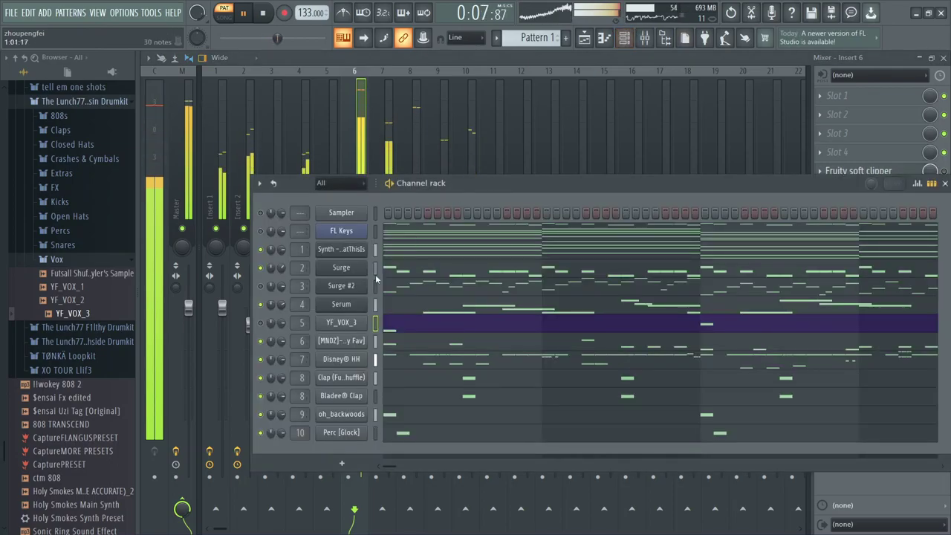
left_click(349, 343)
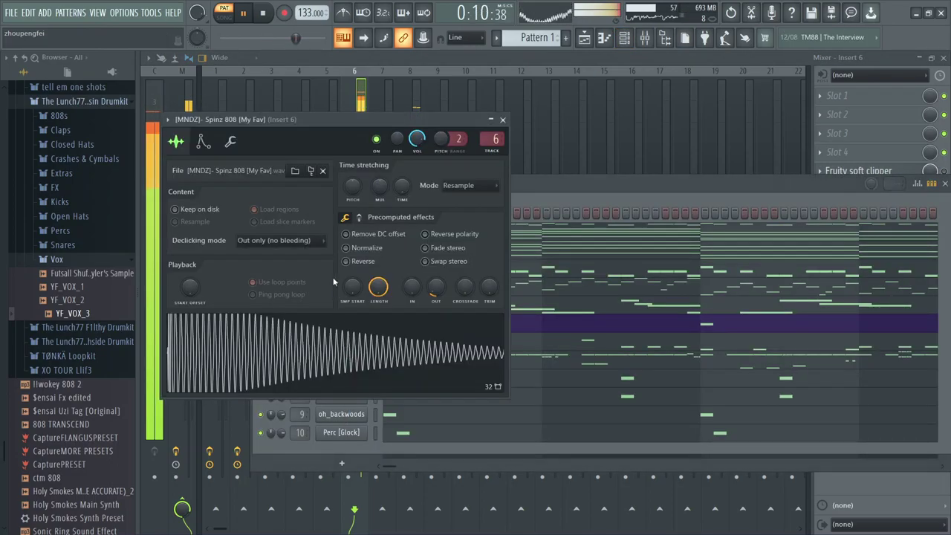
left_click(360, 217)
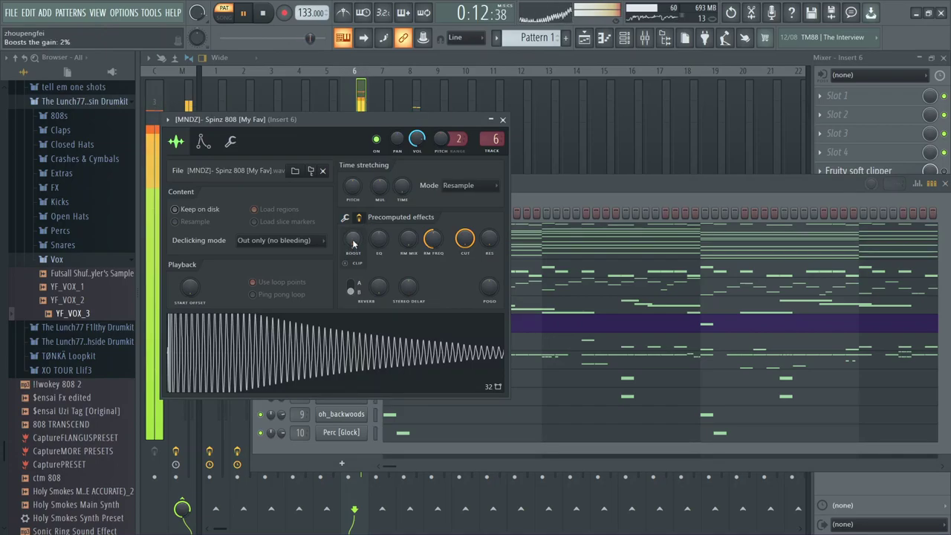
left_click(503, 120)
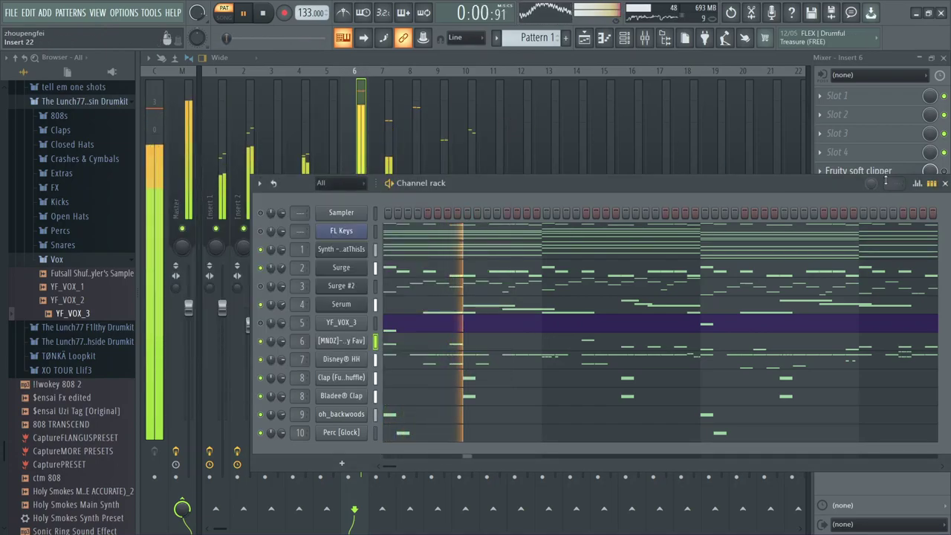
Turn the Fruity Soft Clipper on Insert 6 back on and raise its post gain slightly.
left_click(945, 183)
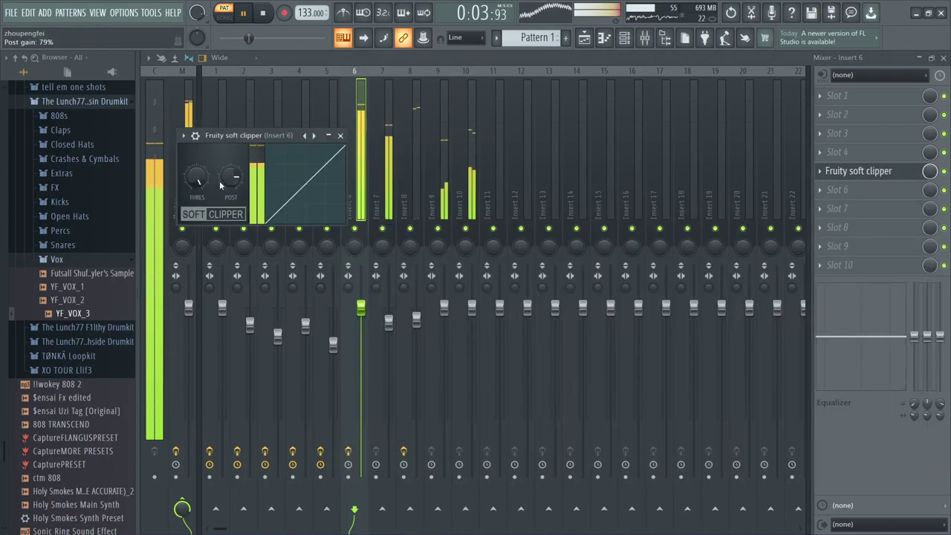
left_click_drag(231, 177, 231, 175)
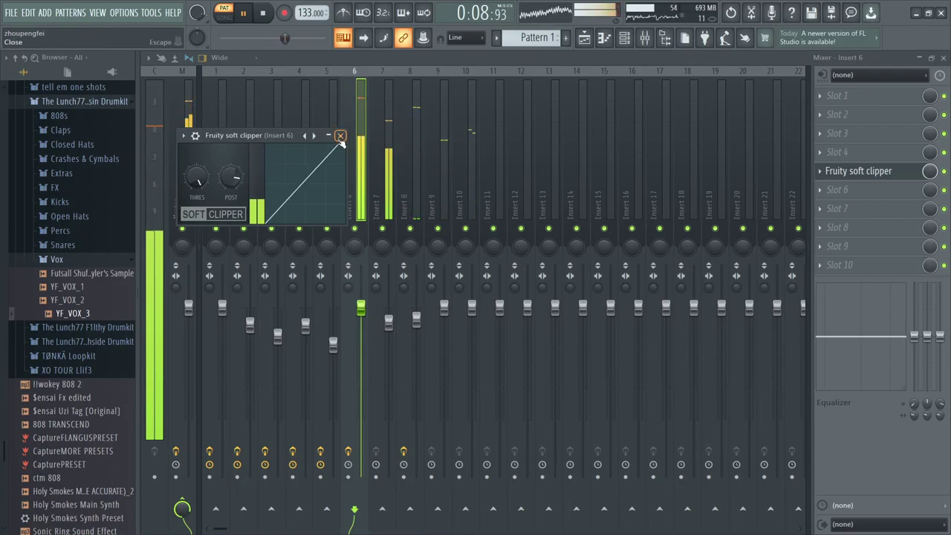
left_click(340, 137)
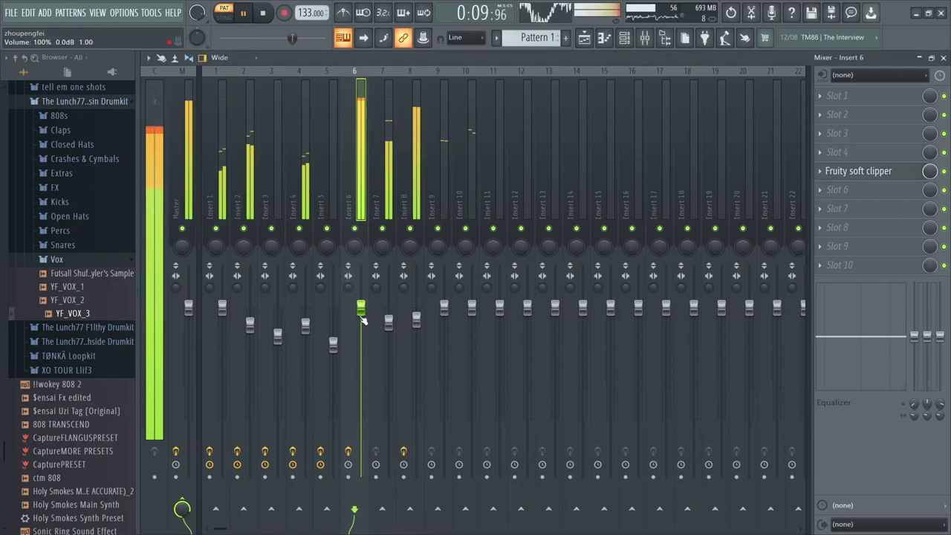
Lower the volume faders of Inserts 6 to 10, moving Insert 6 only slightly and setting Insert 10 the lowest.
left_click(393, 176)
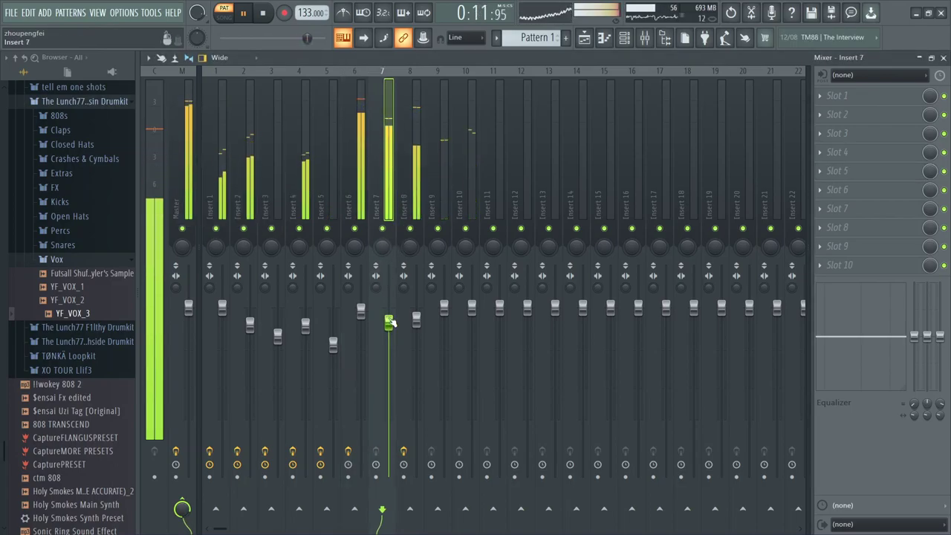
mouse_move(396, 326)
left_mouse_down()
mouse_move(416, 328)
mouse_move(388, 331)
left_mouse_up()
left_click_drag(443, 309, 474, 349)
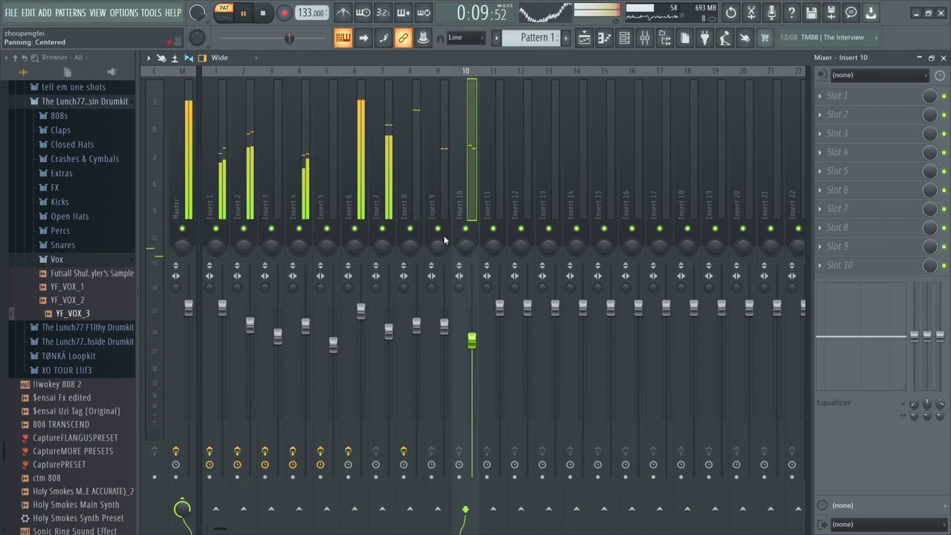
Mute the Surge and Serum channels and unmute Surge #2 and YF_VOX_3 in the channel rack.
left_click(623, 39)
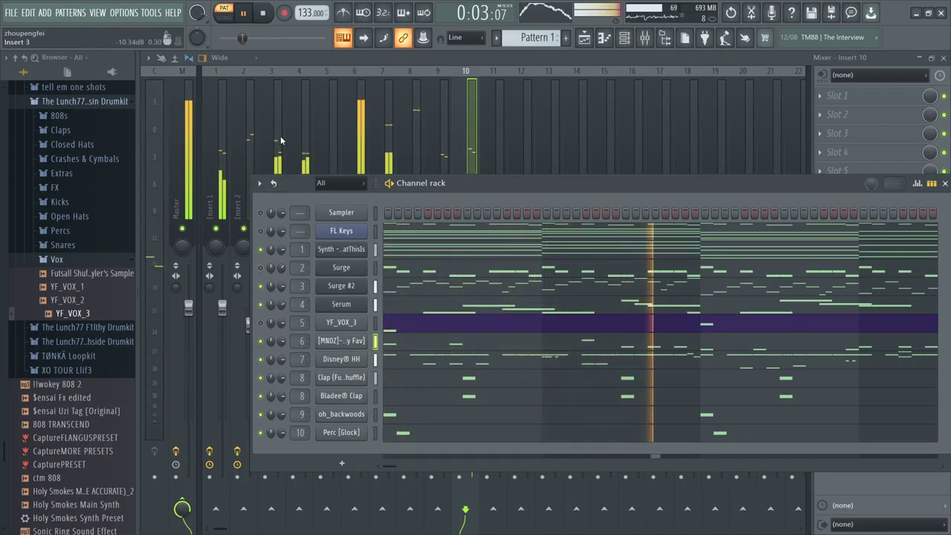
left_click(260, 304)
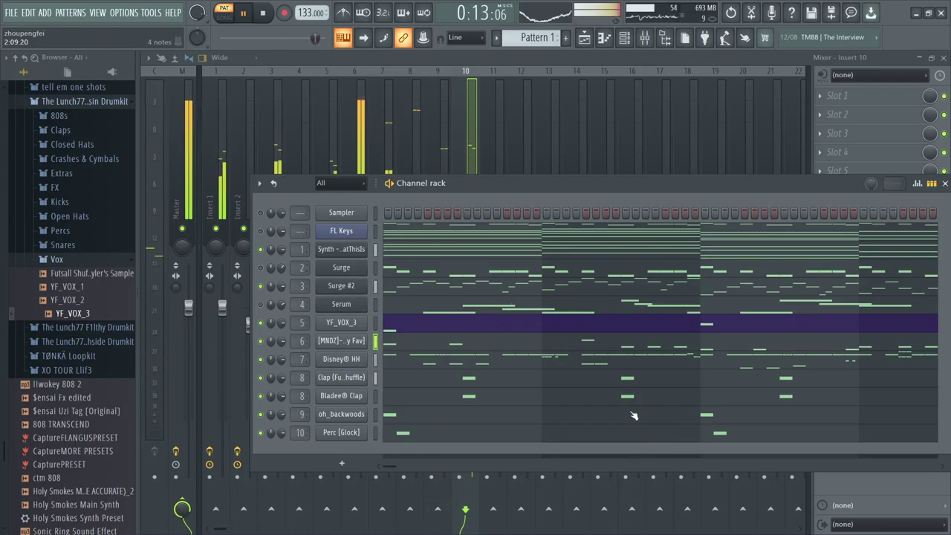
key("alt+Tab")
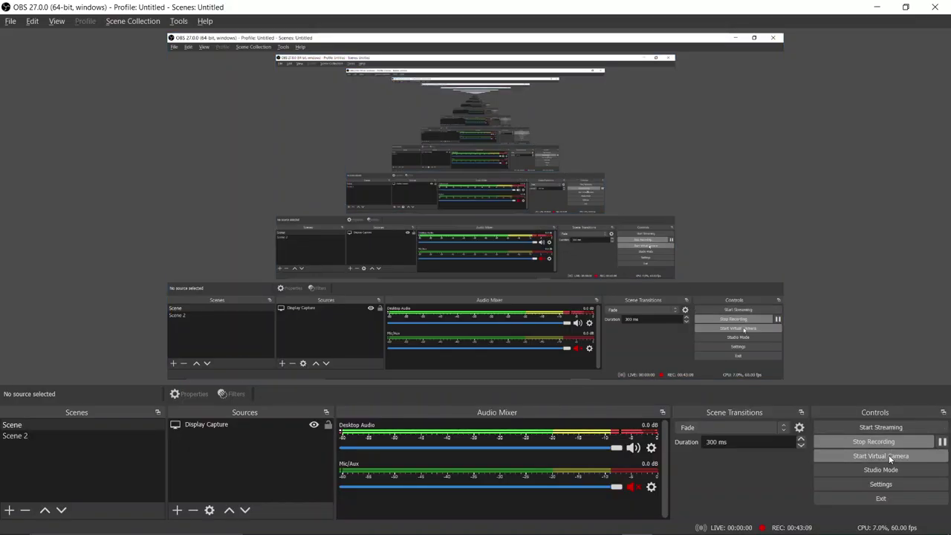